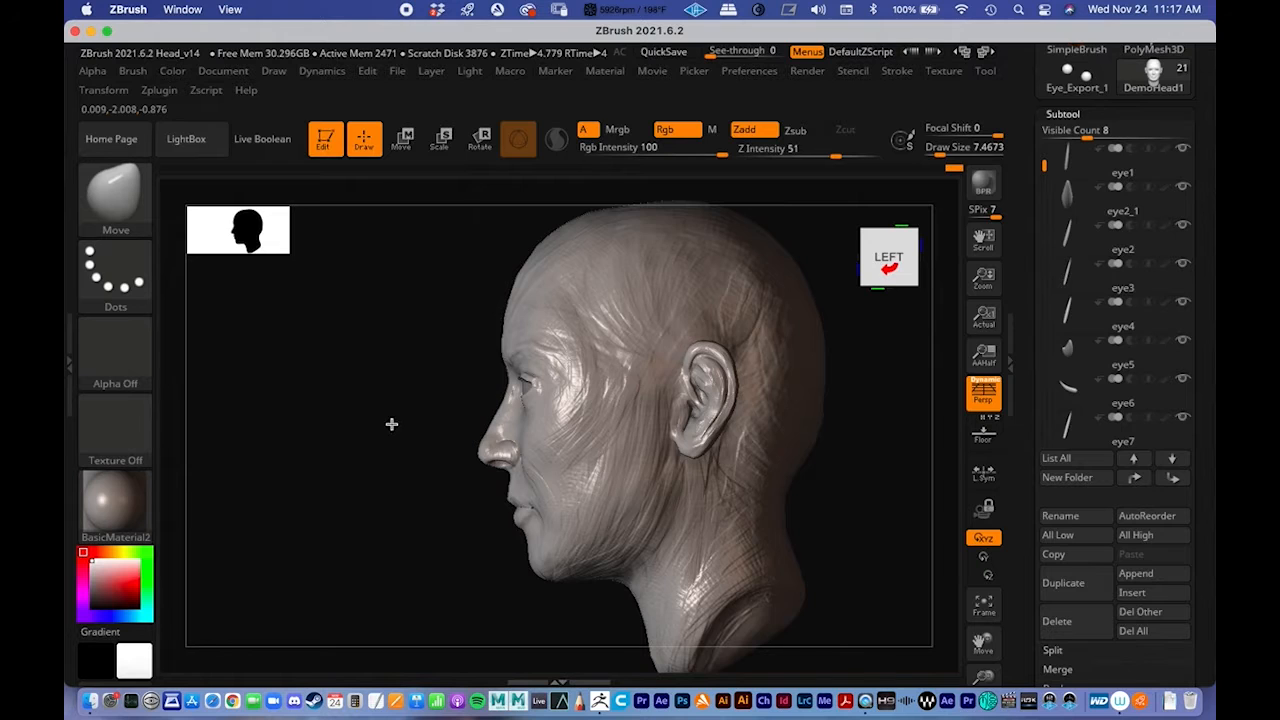
Step: Run Cinematic Render from the Digitalclay.xyz Essentials plugin on the head model
mouse_move(452, 409)
right_down()
mouse_move(431, 406)
mouse_move(614, 383)
mouse_move(401, 395)
mouse_move(620, 390)
right_up()
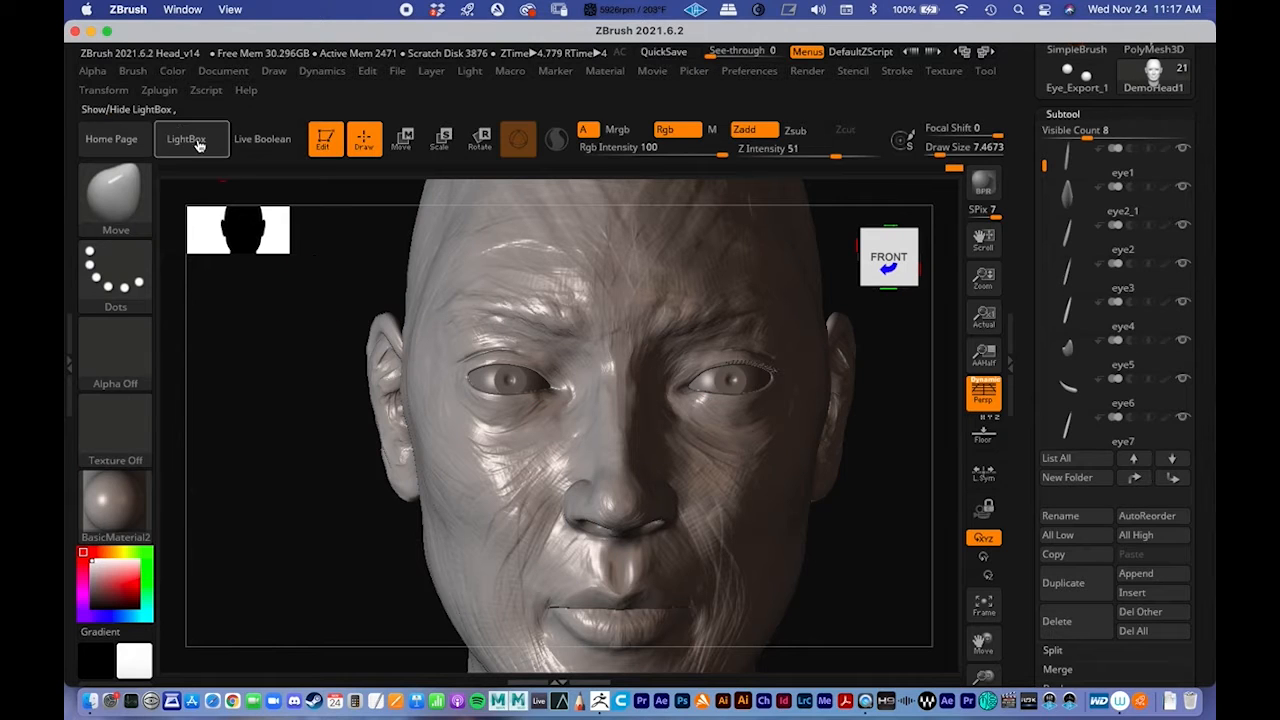
click(163, 92)
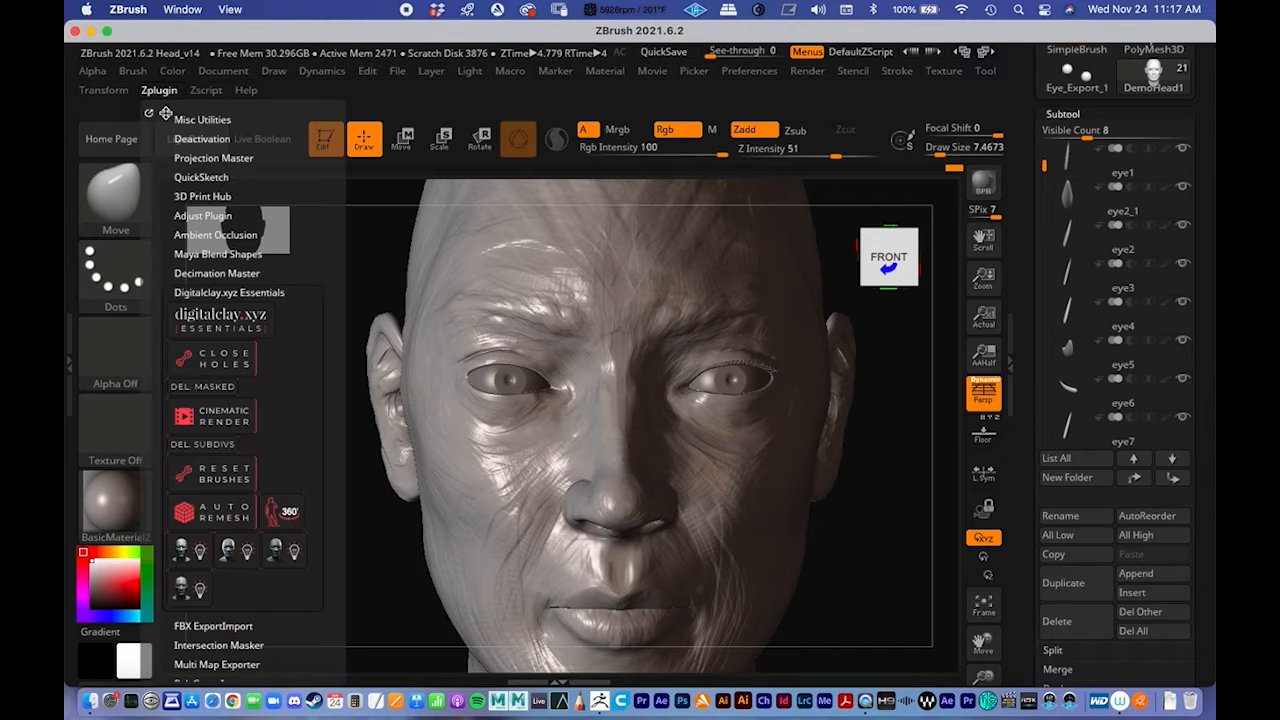
click(239, 423)
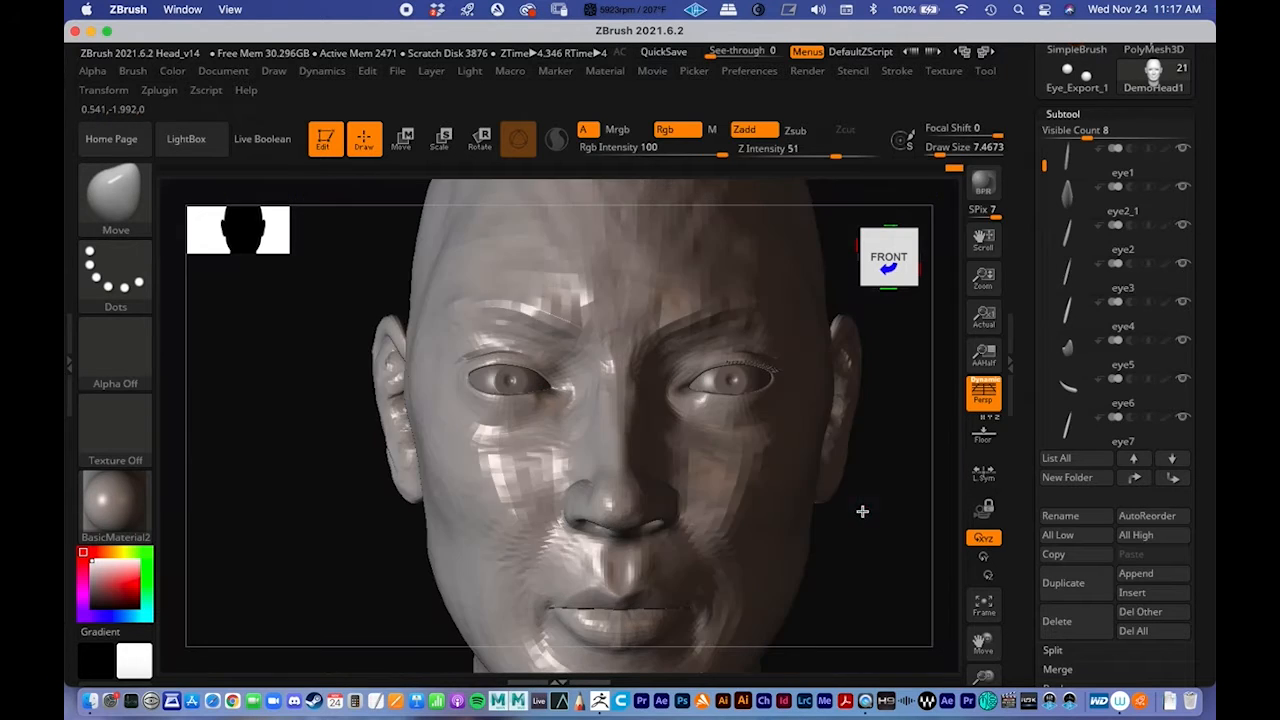
Step: Isolate a horizontal strip of the head around both eyes using a rectangular visibility selection
drag(880, 531, 813, 430)
alt+right_drag(695, 415, 575, 389)
mouse_move(490, 345)
ctrl+right_down()
mouse_move(602, 394)
mouse_move(452, 357)
mouse_move(392, 360)
ctrl+right_up()
alt+right_drag(595, 355, 542, 304)
mouse_move(541, 241)
ctrl+right_down()
mouse_move(465, 250)
mouse_move(356, 289)
ctrl+right_up()
mouse_move(264, 352)
right_down()
mouse_move(293, 384)
mouse_move(325, 383)
right_up()
alt+right_drag(367, 292, 456, 409)
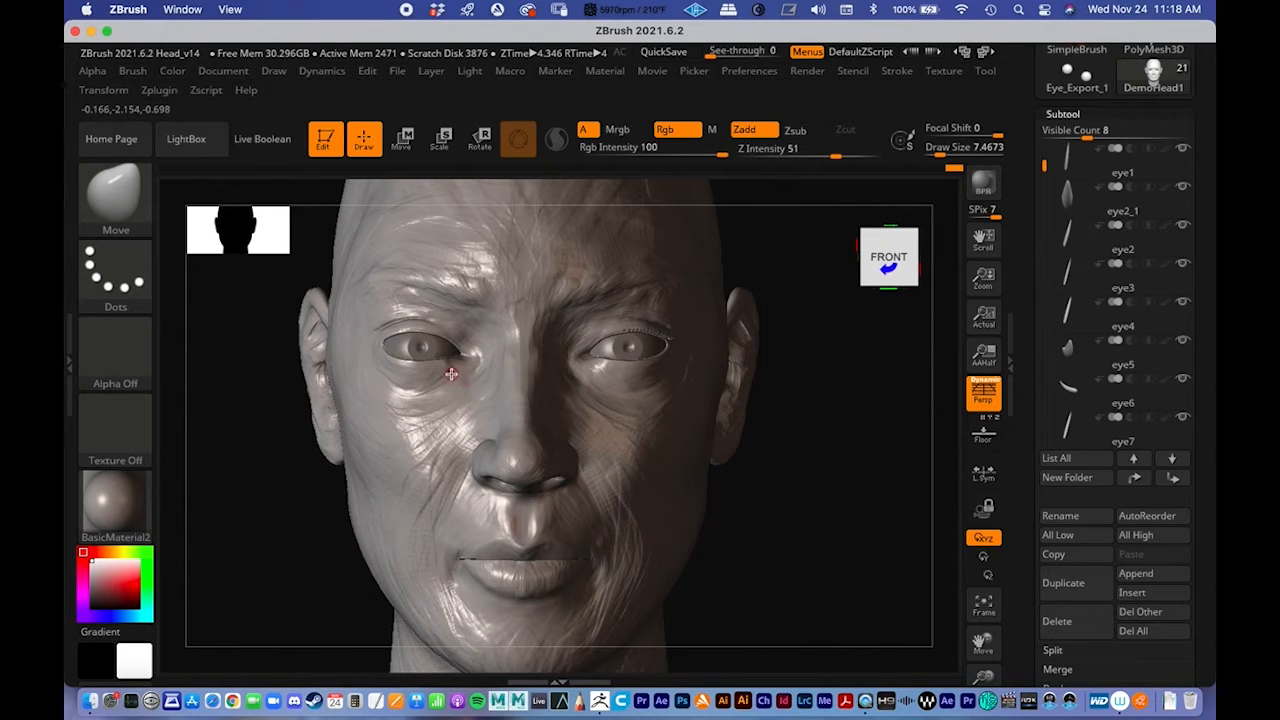
key(ctrl+shift)
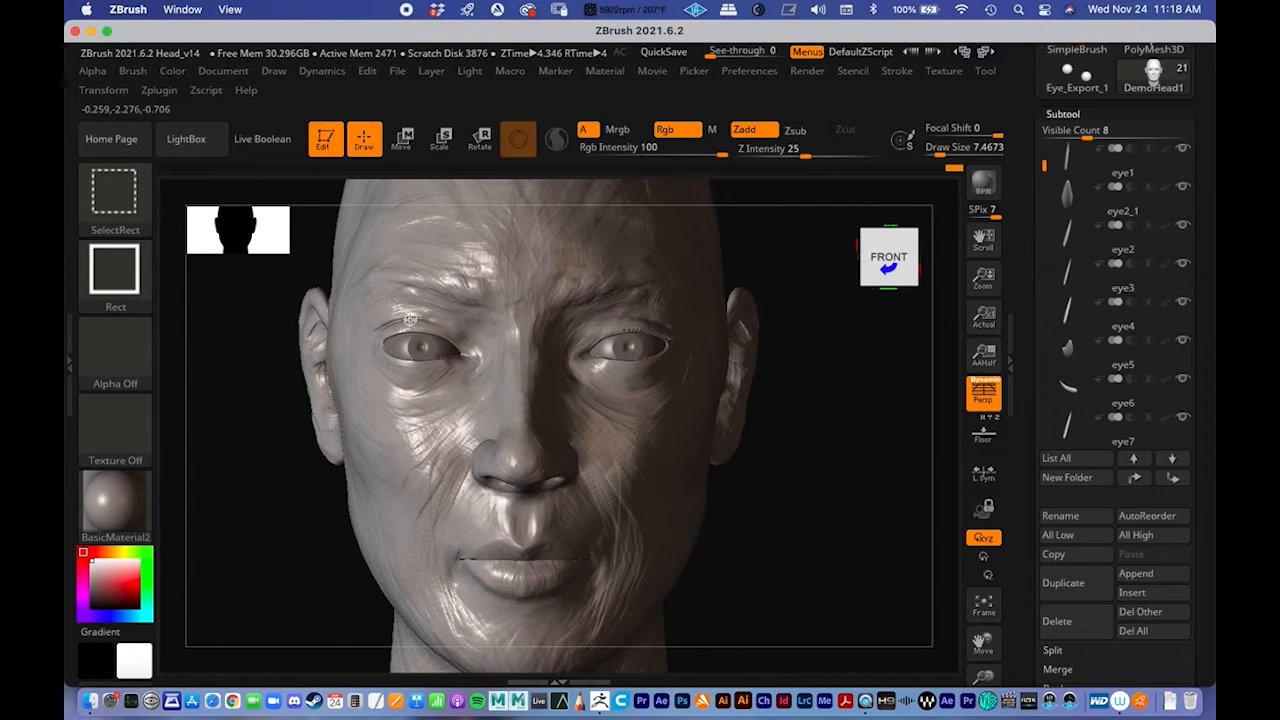
ctrl+shift+drag(231, 364, 272, 422)
mouse_move(223, 338)
ctrl+shift+mouse_down()
mouse_move(282, 428)
mouse_move(270, 405)
ctrl+shift+mouse_up()
key(ctrl)
key(ctrl+shift)
mouse_move(358, 304)
ctrl+shift+mouse_down()
mouse_move(697, 416)
mouse_move(698, 430)
ctrl+shift+mouse_up()
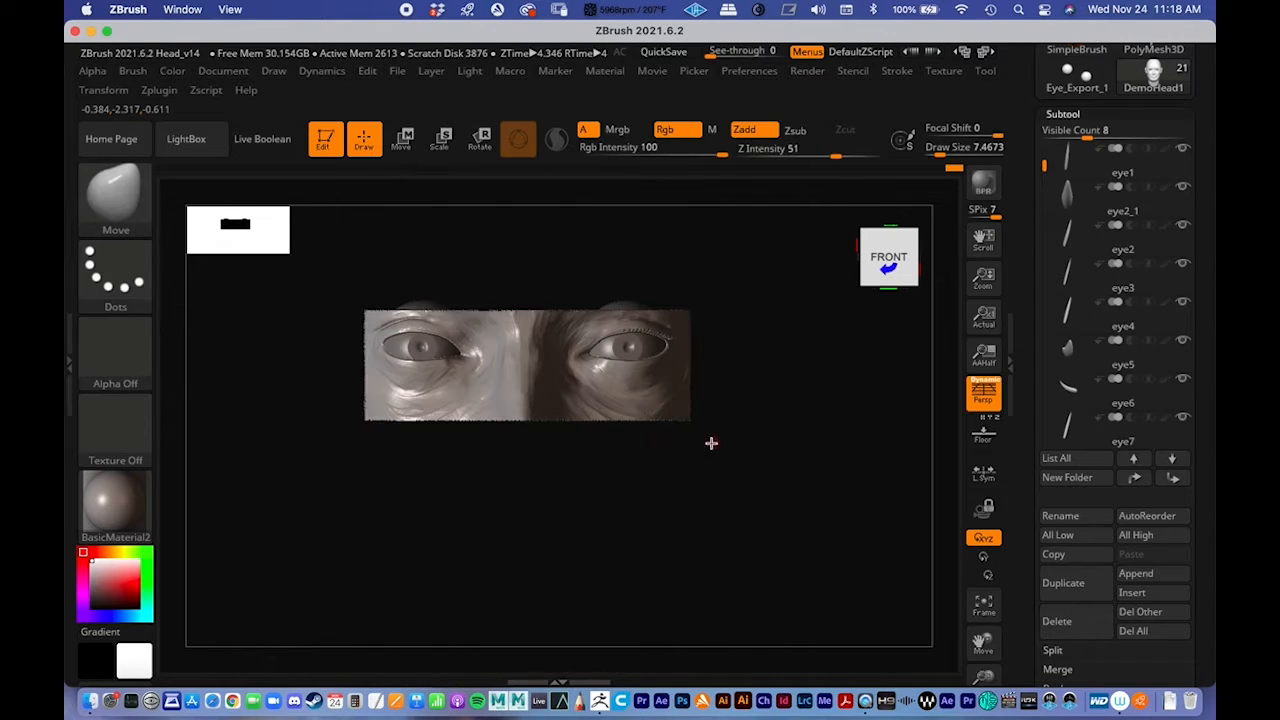
Step: Hide the remaining back-of-head geometry in side view, keeping only the face strip around the eyes
mouse_move(766, 471)
mouse_down()
mouse_move(783, 471)
mouse_move(751, 469)
mouse_up()
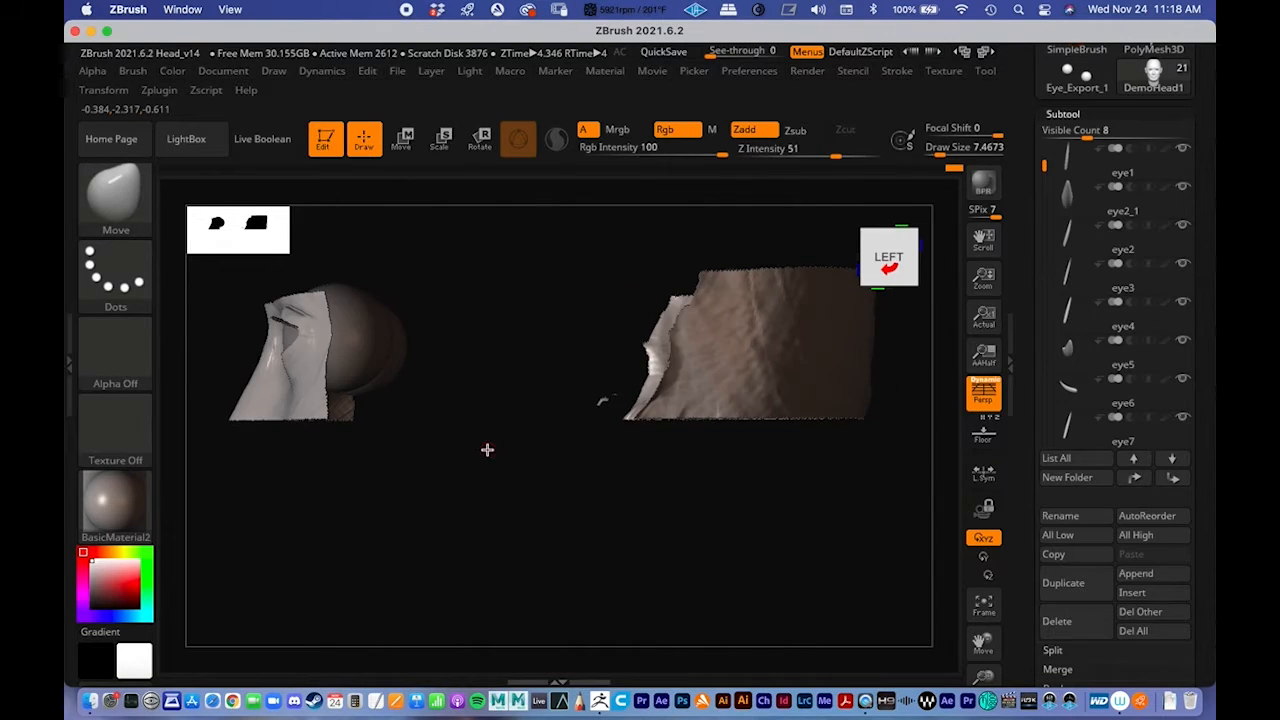
alt+drag(425, 426, 543, 447)
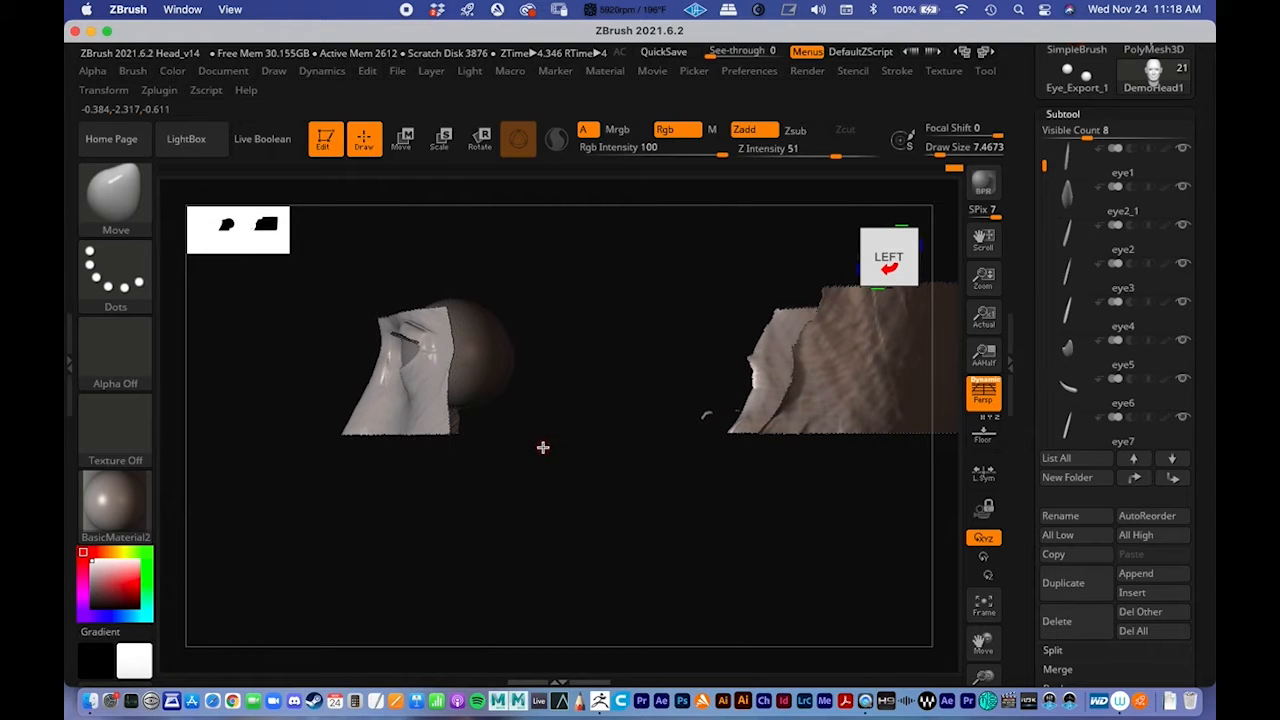
key(ctrl+shift)
mouse_move(299, 272)
ctrl+shift+mouse_down()
mouse_move(543, 531)
mouse_move(558, 570)
ctrl+shift+mouse_up()
shift+drag(506, 524, 569, 509)
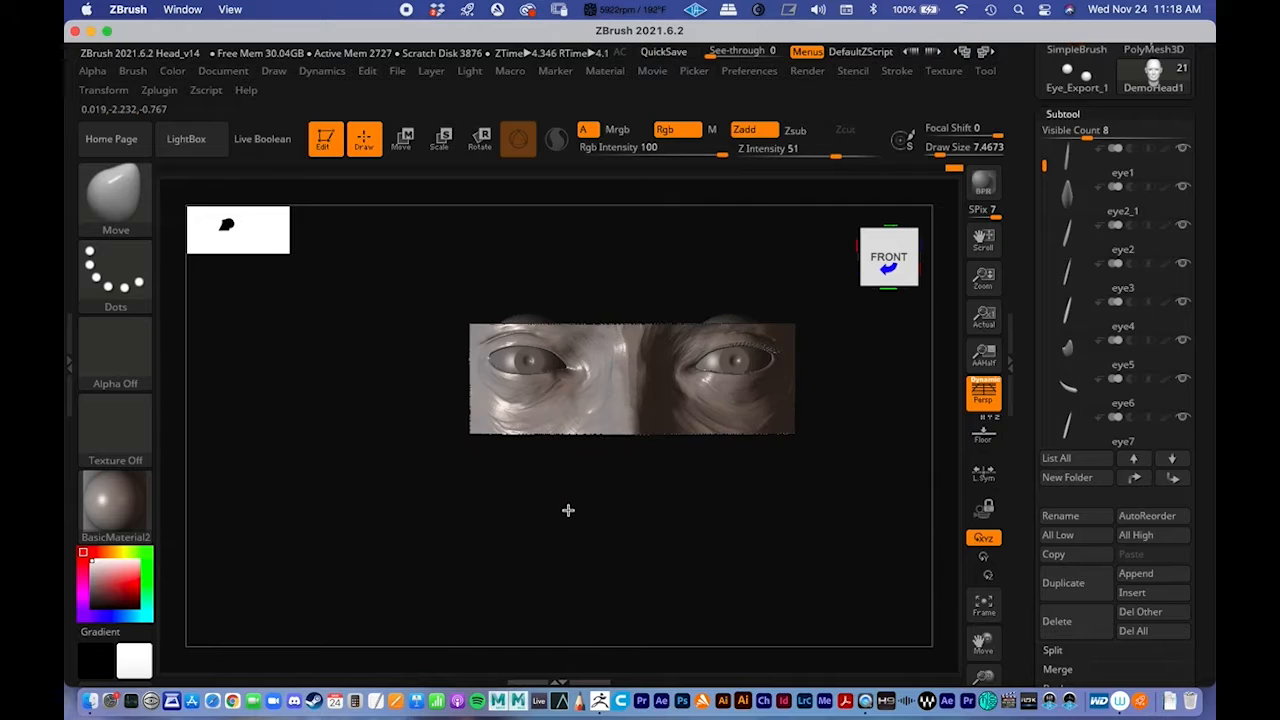
Step: Frame the isolated eye region and examine the eyelids and upper lashes from below
key(f)
alt+right_drag(650, 382, 578, 354)
ctrl+right_drag(703, 374, 585, 450)
right_drag(695, 520, 726, 358)
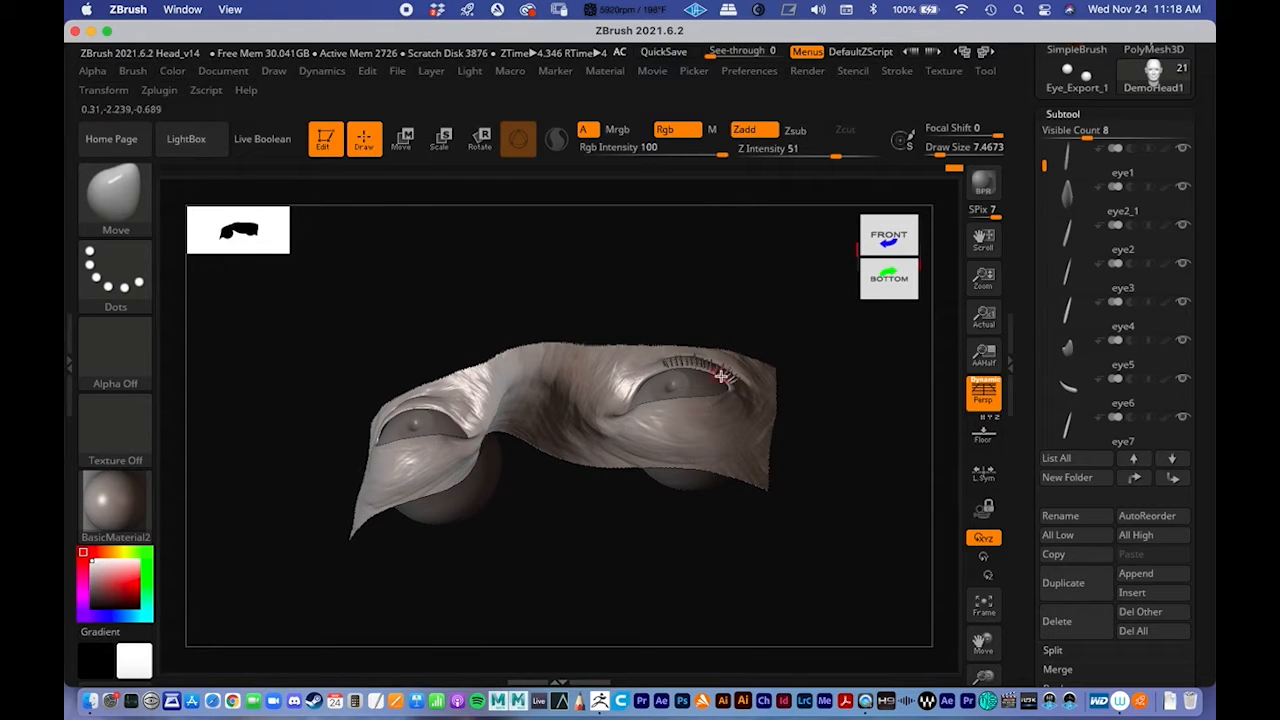
mouse_move(669, 298)
right_down()
mouse_move(577, 392)
mouse_move(474, 383)
mouse_move(505, 310)
mouse_move(439, 461)
mouse_move(512, 440)
right_up()
key(space)
click(616, 556)
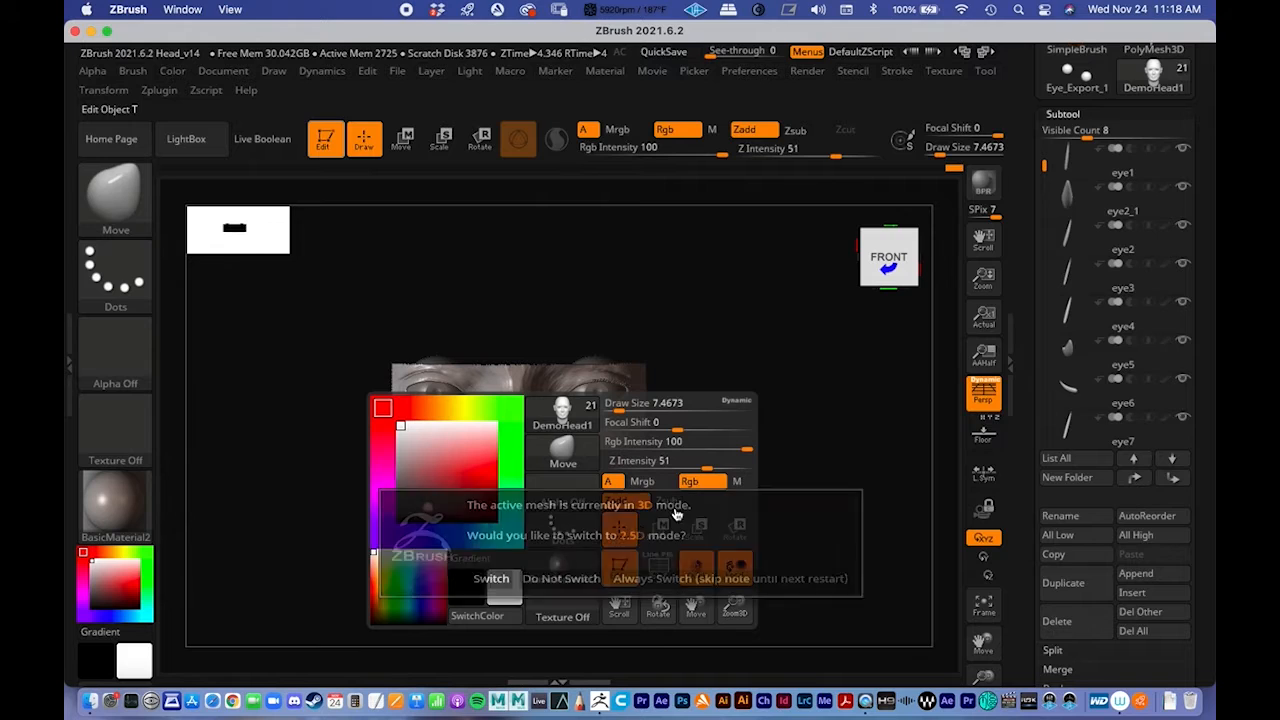
click(571, 579)
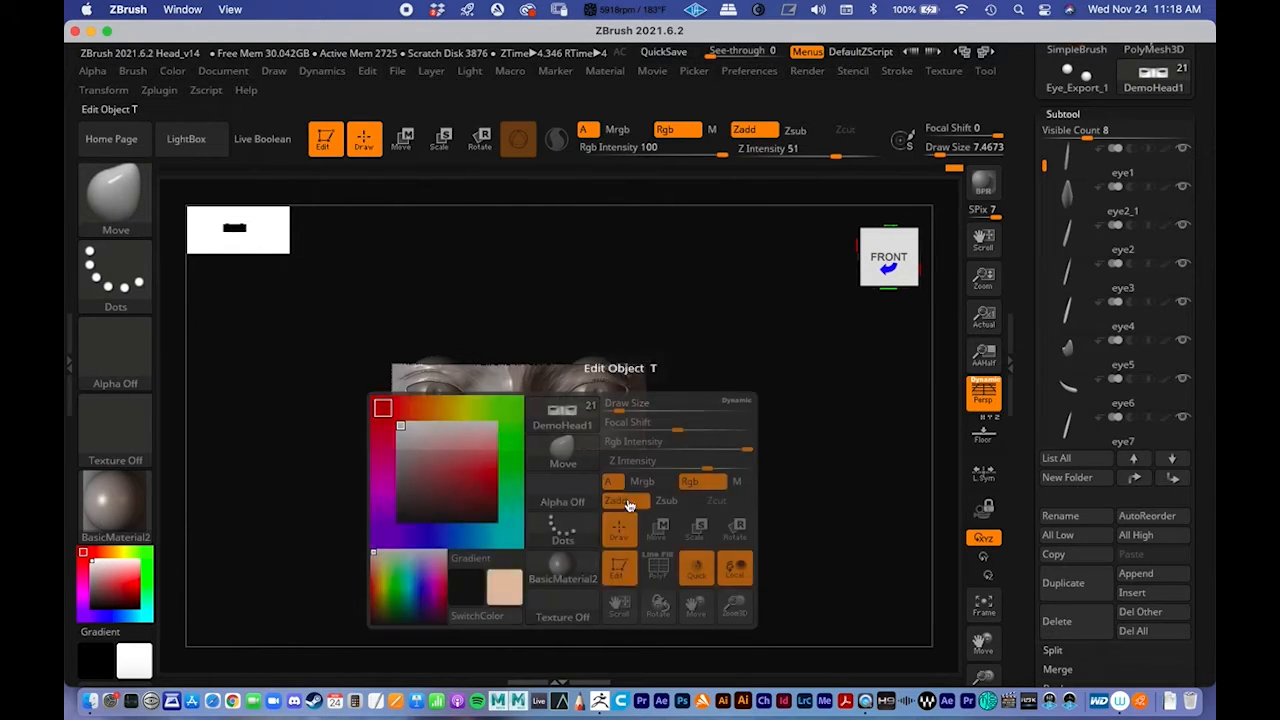
Step: Restore the visibility of the whole head mesh
mouse_move(680, 458)
alt+right_down()
mouse_move(668, 397)
mouse_move(622, 405)
mouse_move(648, 452)
mouse_move(551, 460)
mouse_move(543, 438)
alt+right_up()
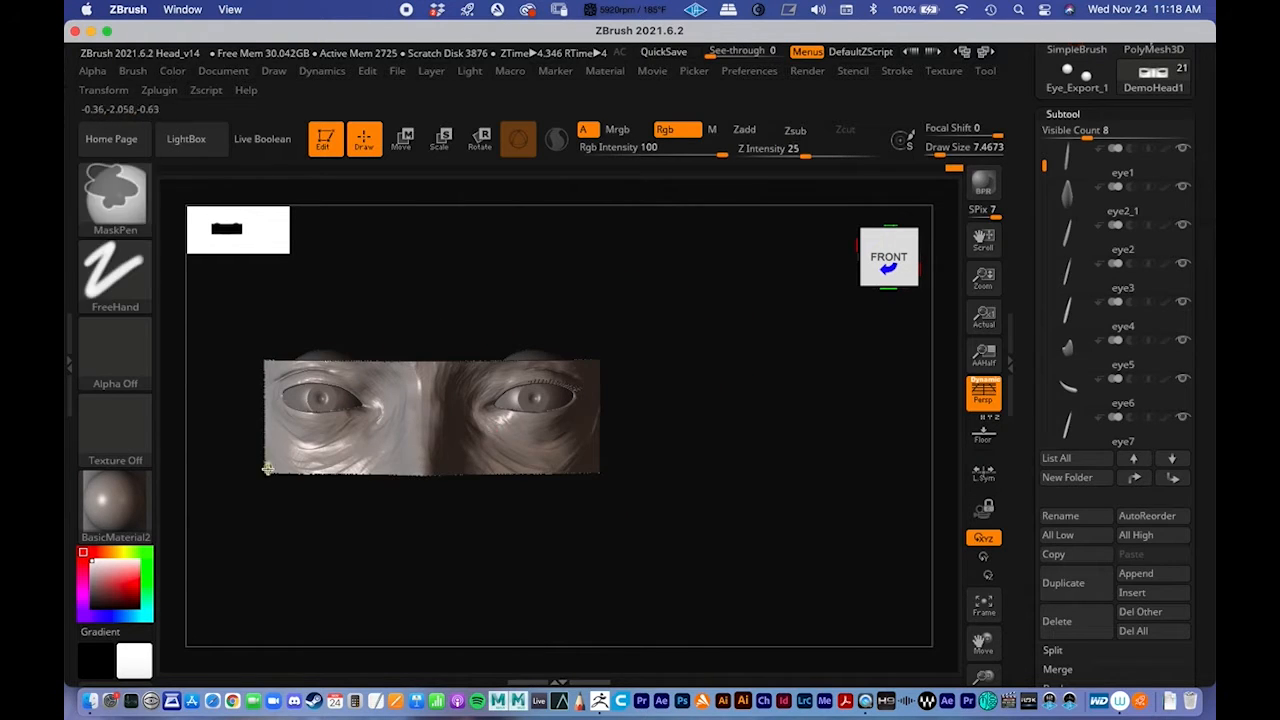
mouse_move(470, 382)
alt+right_down()
mouse_move(608, 374)
mouse_move(434, 409)
alt+right_up()
ctrl+click(346, 391)
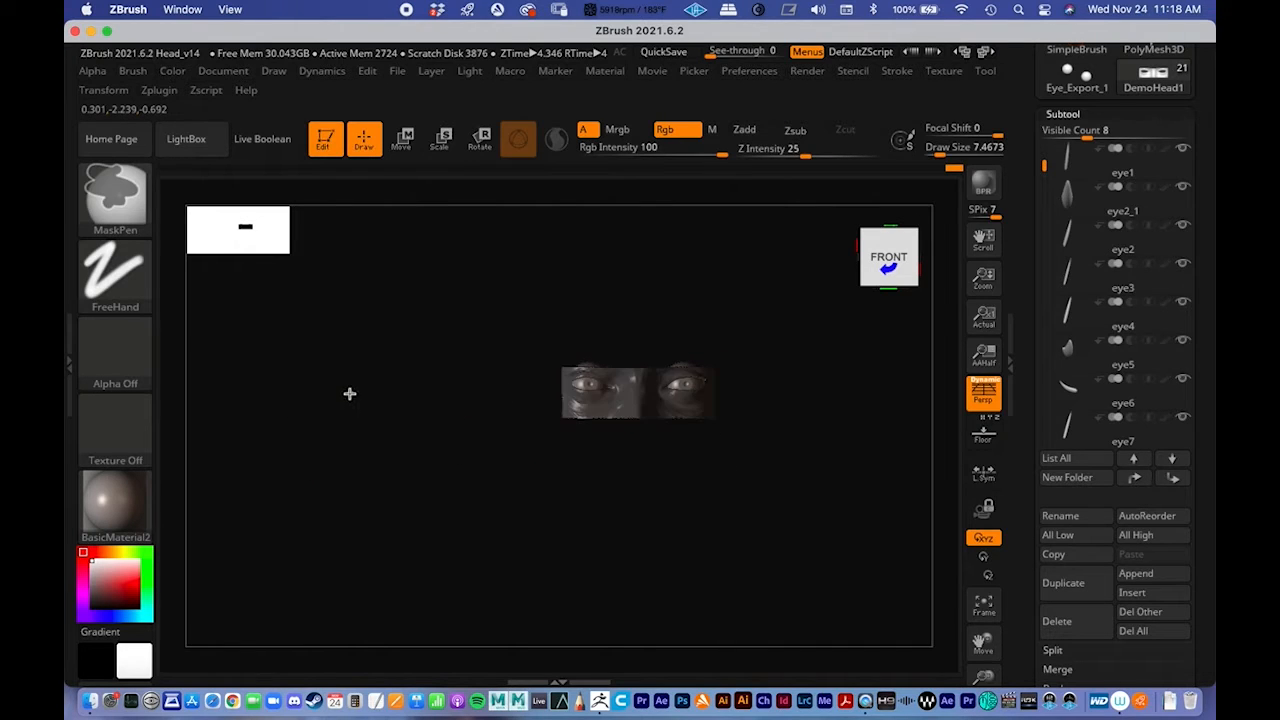
ctrl+click(352, 402)
ctrl+shift+click(347, 389)
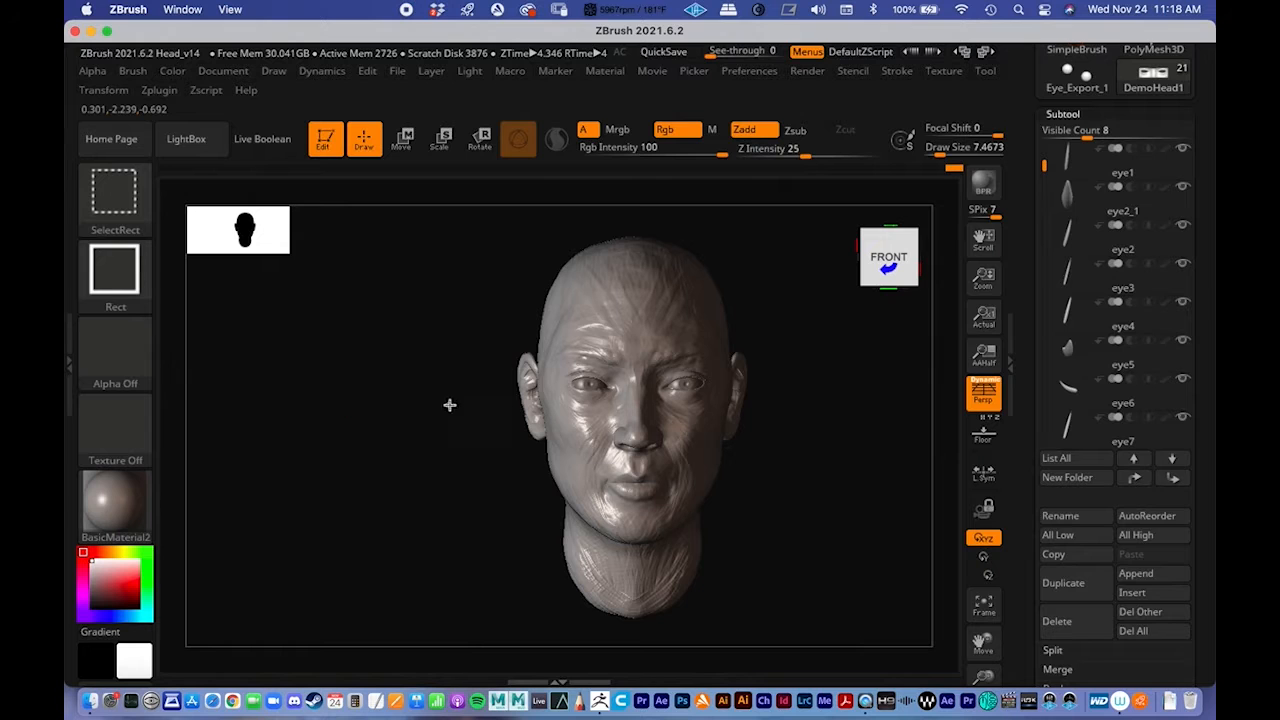
Step: Examine the full face, its wrinkles and the upper lashes from three-quarter, front and low angles
mouse_move(798, 494)
right_down()
mouse_move(766, 511)
mouse_move(738, 499)
right_up()
alt+right_drag(661, 442, 541, 414)
ctrl+right_drag(450, 416, 649, 431)
mouse_move(320, 505)
right_down()
mouse_move(339, 392)
mouse_move(286, 457)
mouse_move(283, 489)
right_up()
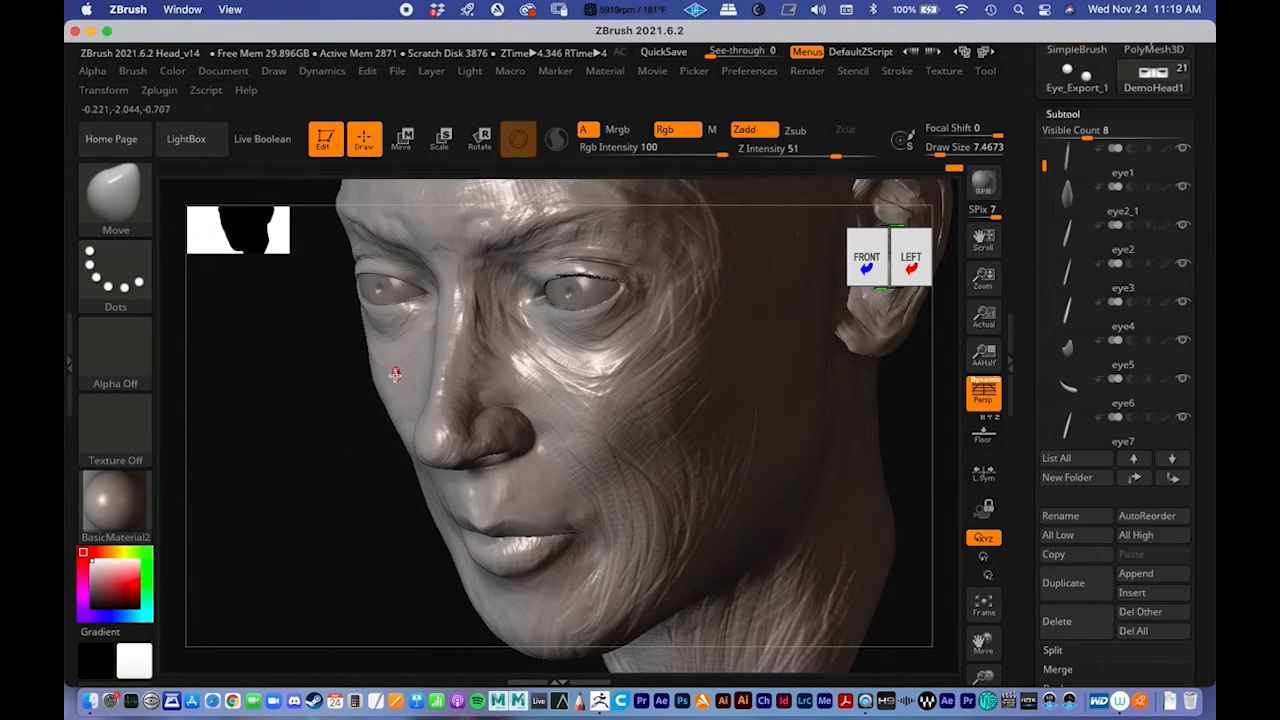
right_drag(329, 433, 560, 308)
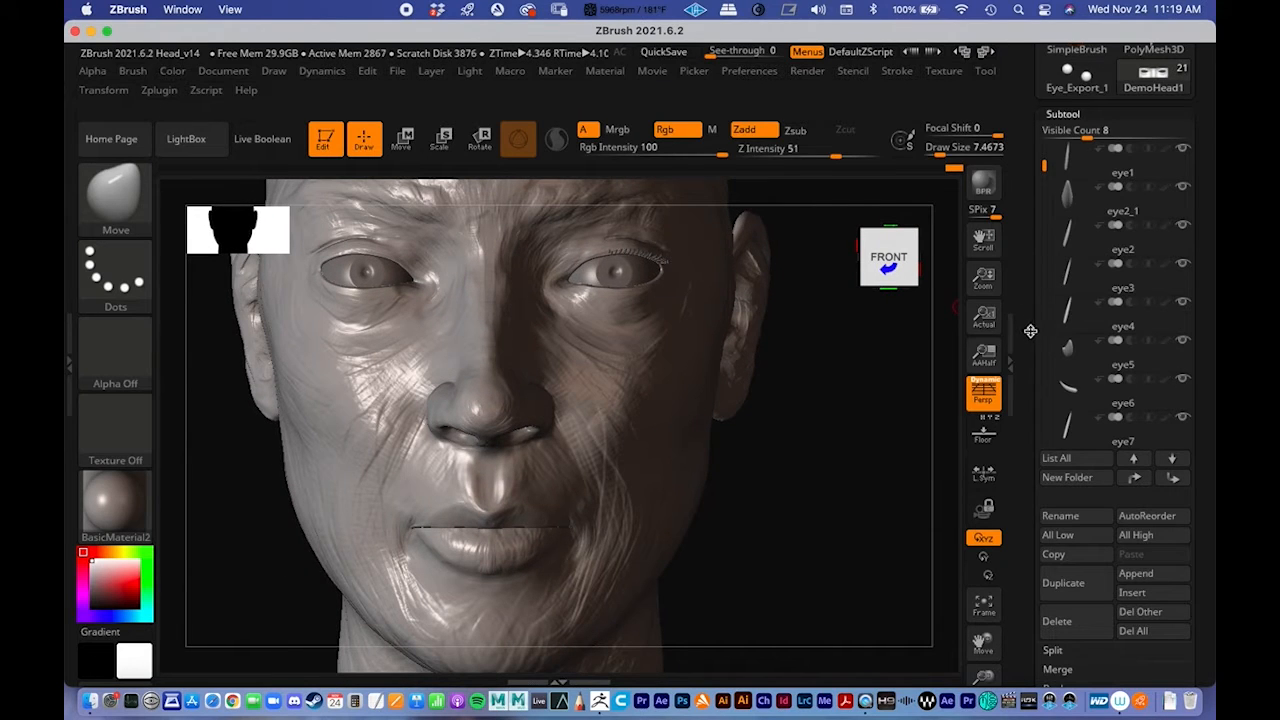
right_drag(760, 397, 828, 408)
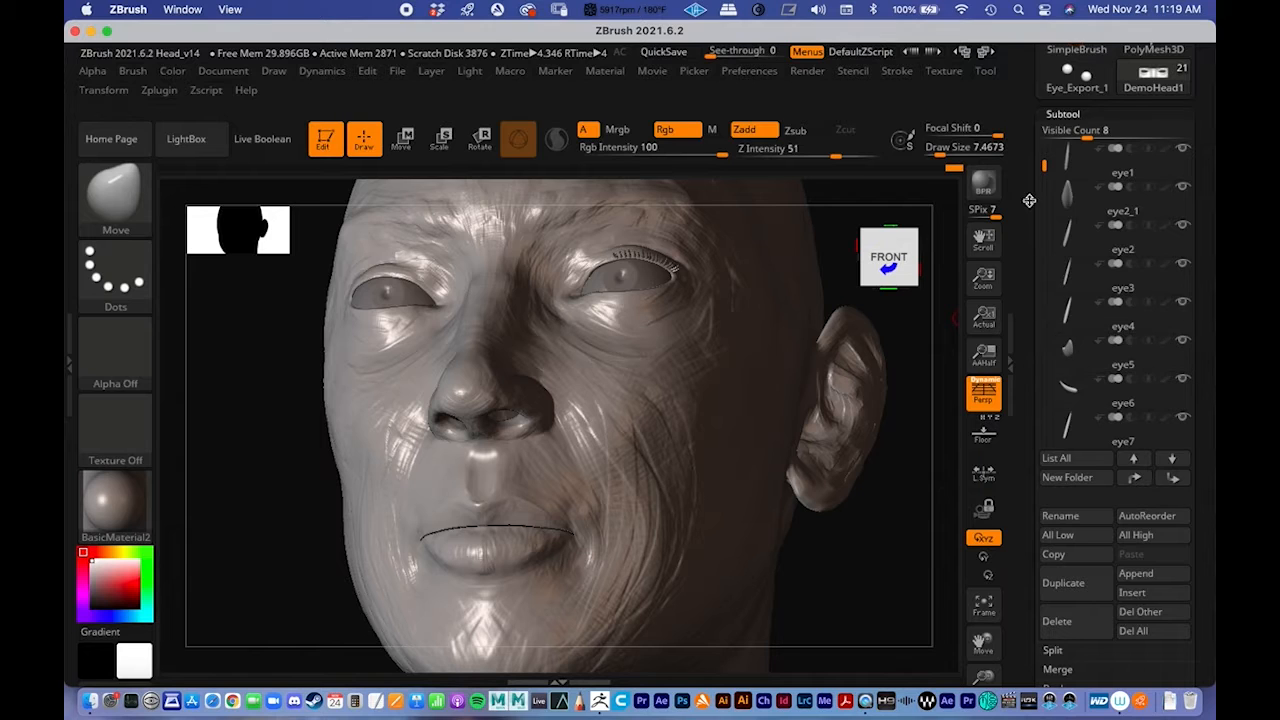
Step: Make the PM3D_Eye_Export_1 subtool active and switch back to the DemoHead1 subtool
click(1061, 114)
drag(1030, 133, 1037, 268)
click(1058, 394)
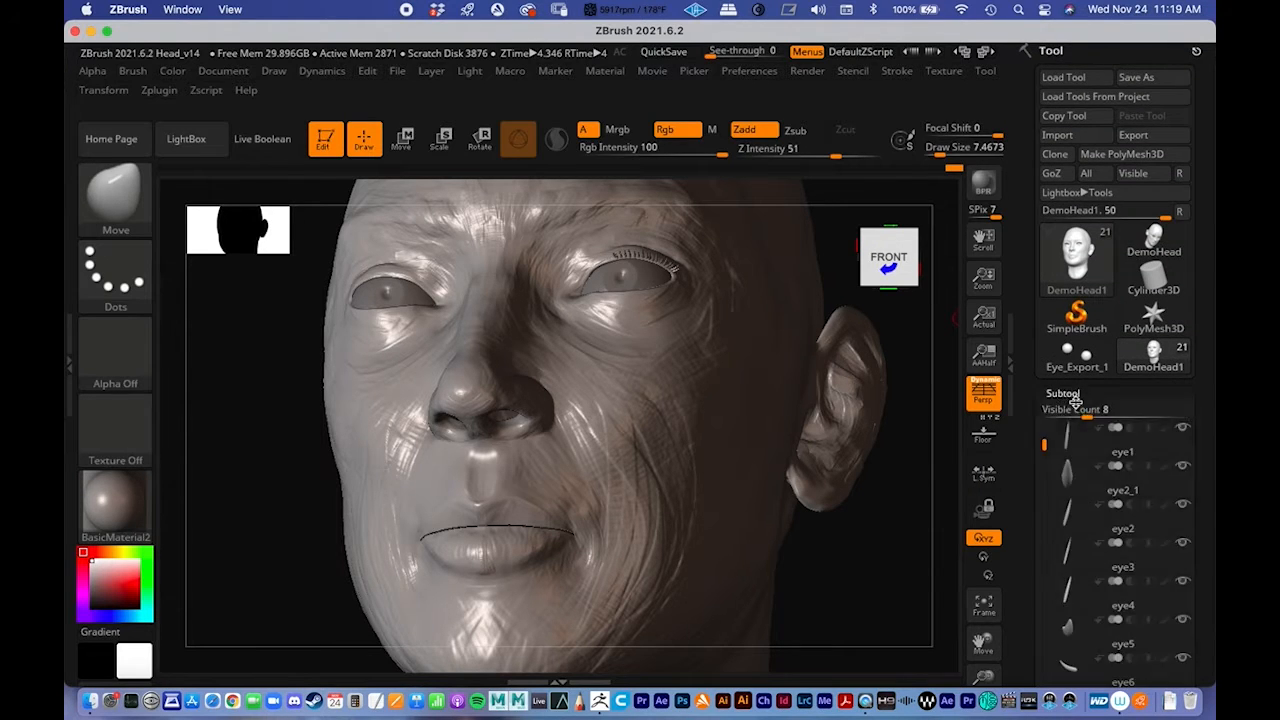
drag(1025, 476, 1039, 203)
mouse_move(1061, 215)
click(1076, 216)
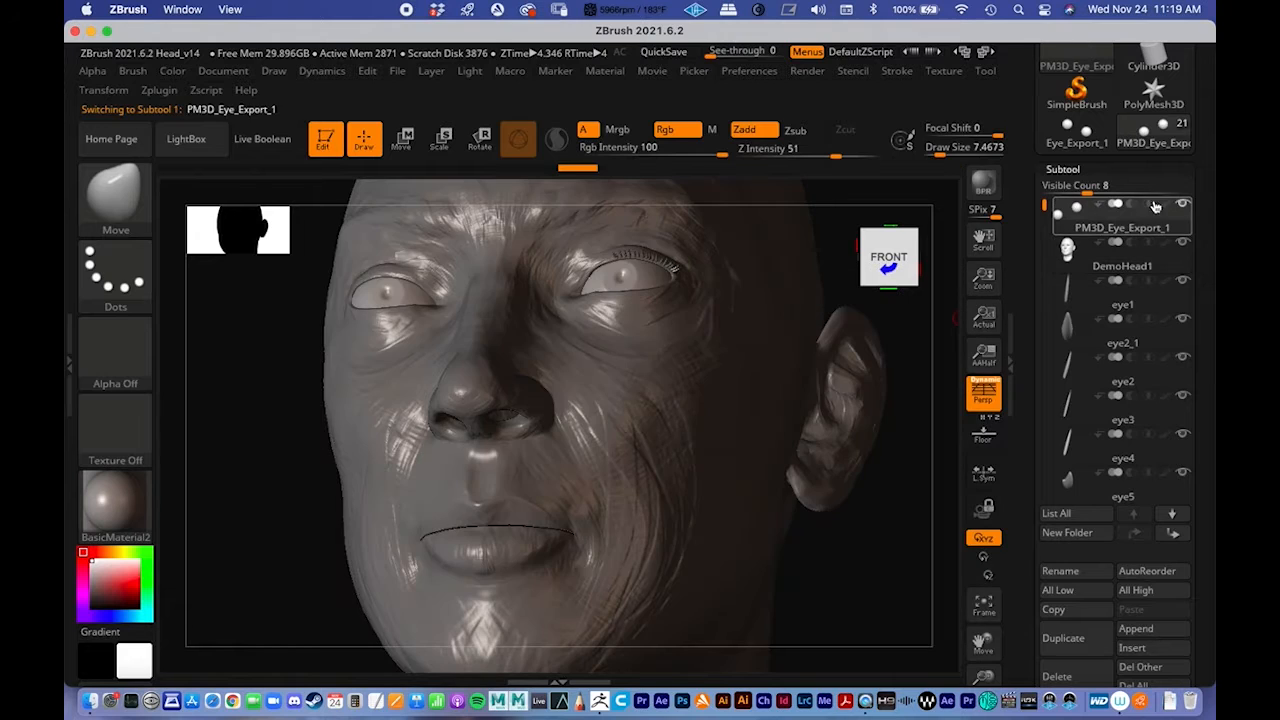
click(1068, 253)
mouse_move(1068, 254)
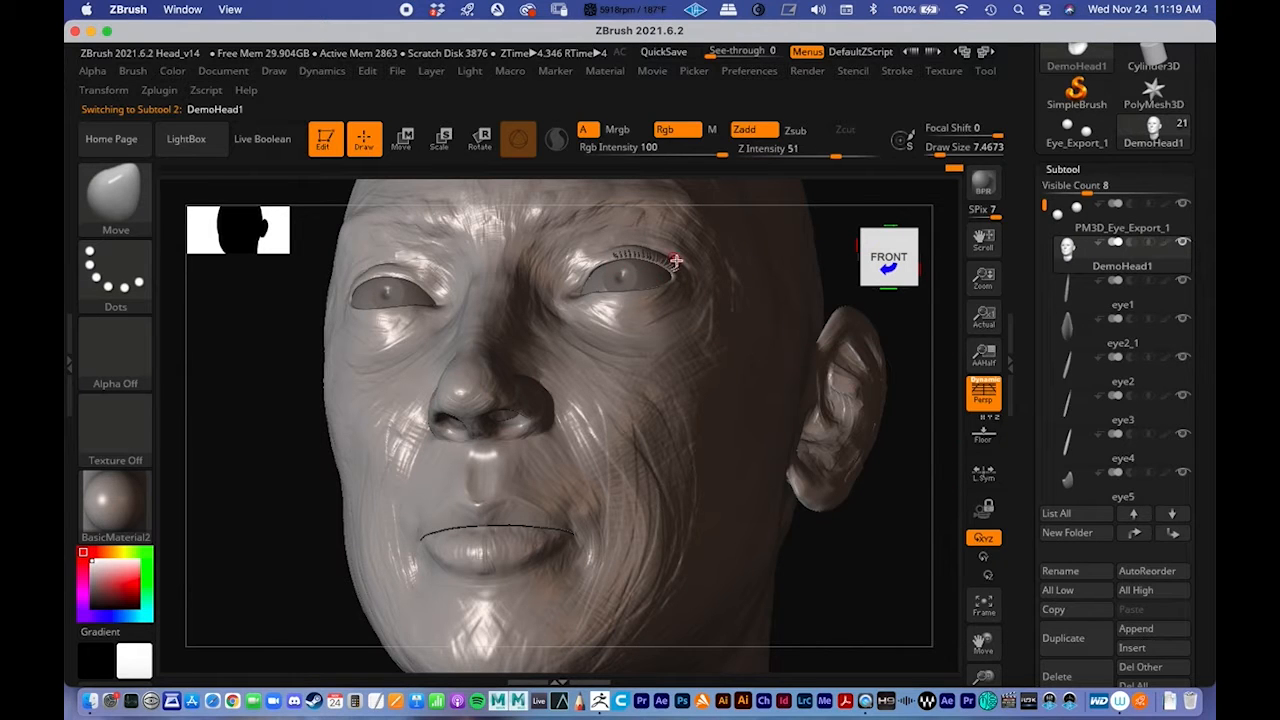
Step: Append a Sphere3D mesh as a new subtool of the head model
alt+right_drag(687, 356, 686, 271)
mouse_move(788, 304)
ctrl+right_down()
mouse_move(574, 346)
mouse_move(573, 374)
mouse_move(541, 402)
ctrl+right_up()
mouse_move(704, 394)
alt+right_down()
mouse_move(667, 403)
mouse_move(714, 414)
mouse_move(740, 368)
mouse_move(766, 354)
alt+right_up()
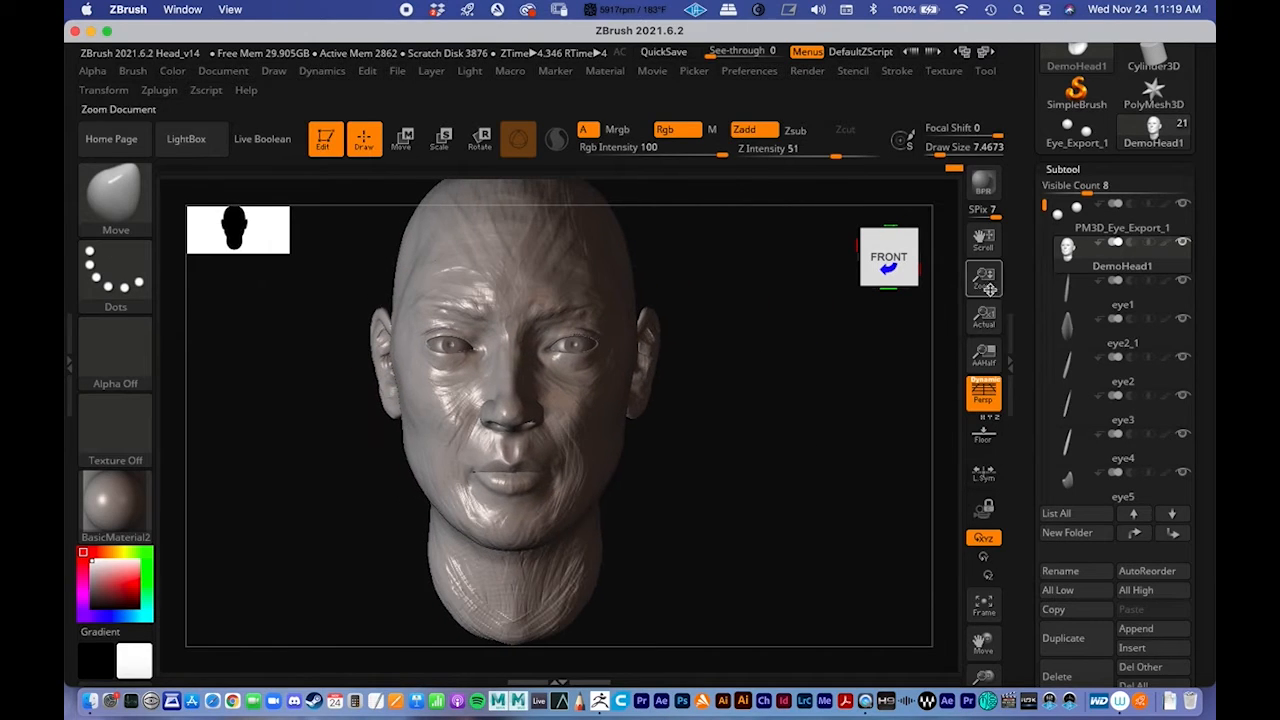
scroll(1015, 275, down, 5)
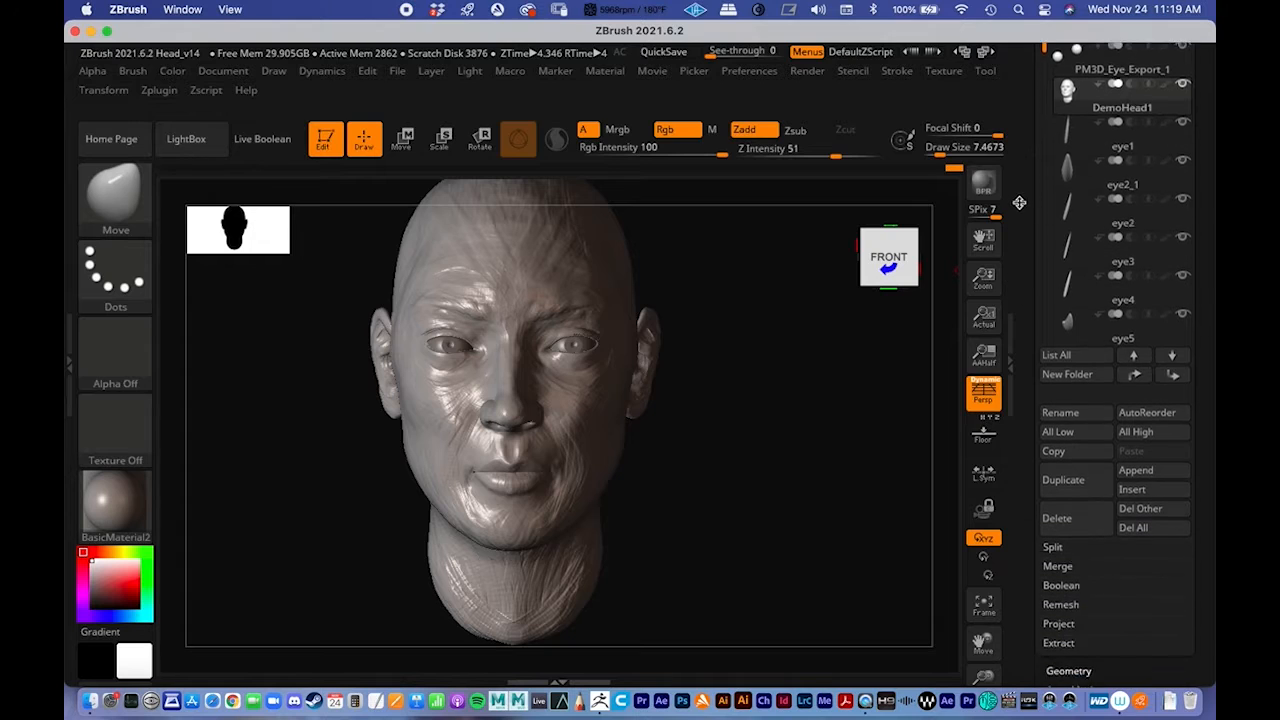
scroll(1019, 203, down, 2)
scroll(1030, 330, up, 6)
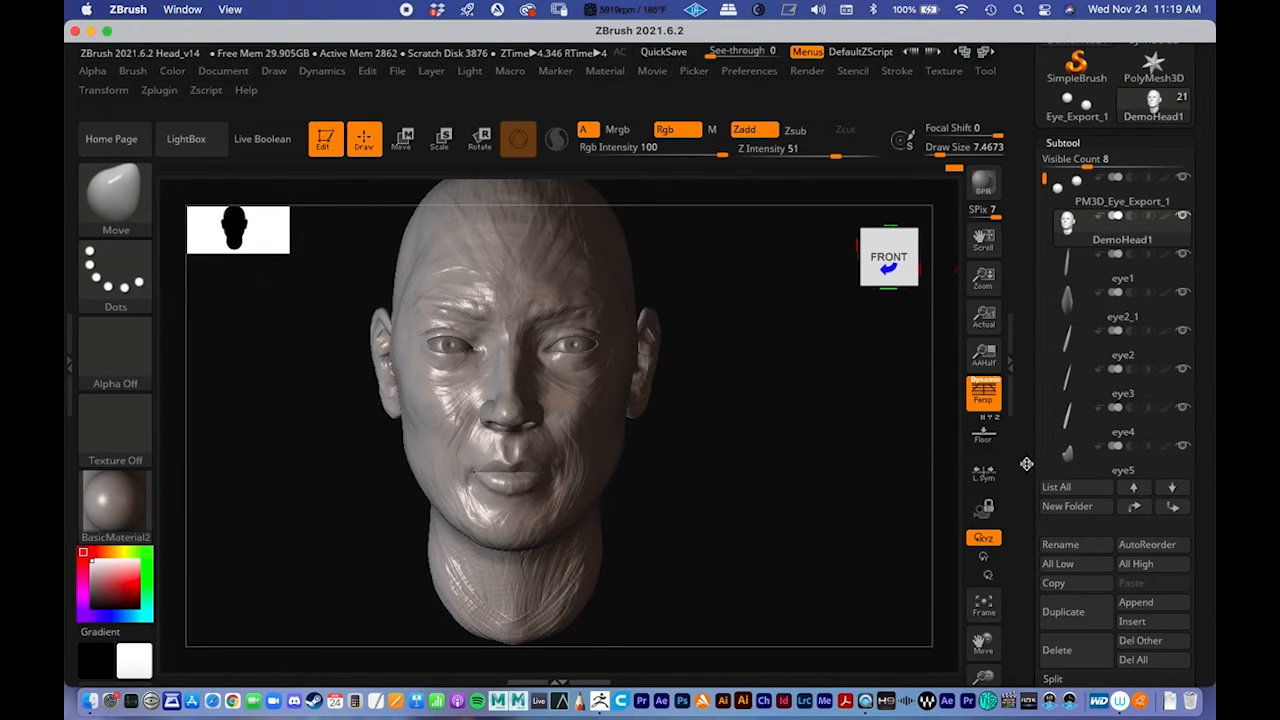
scroll(1037, 466, down, 5)
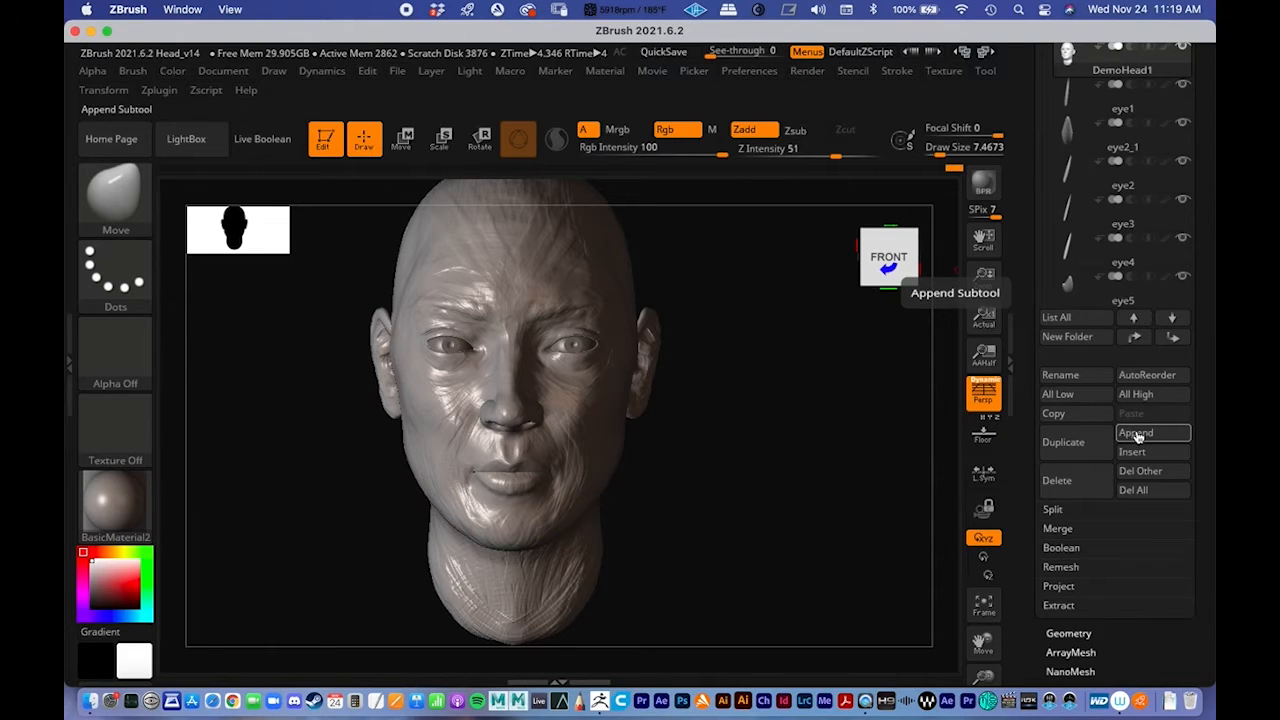
click(1137, 433)
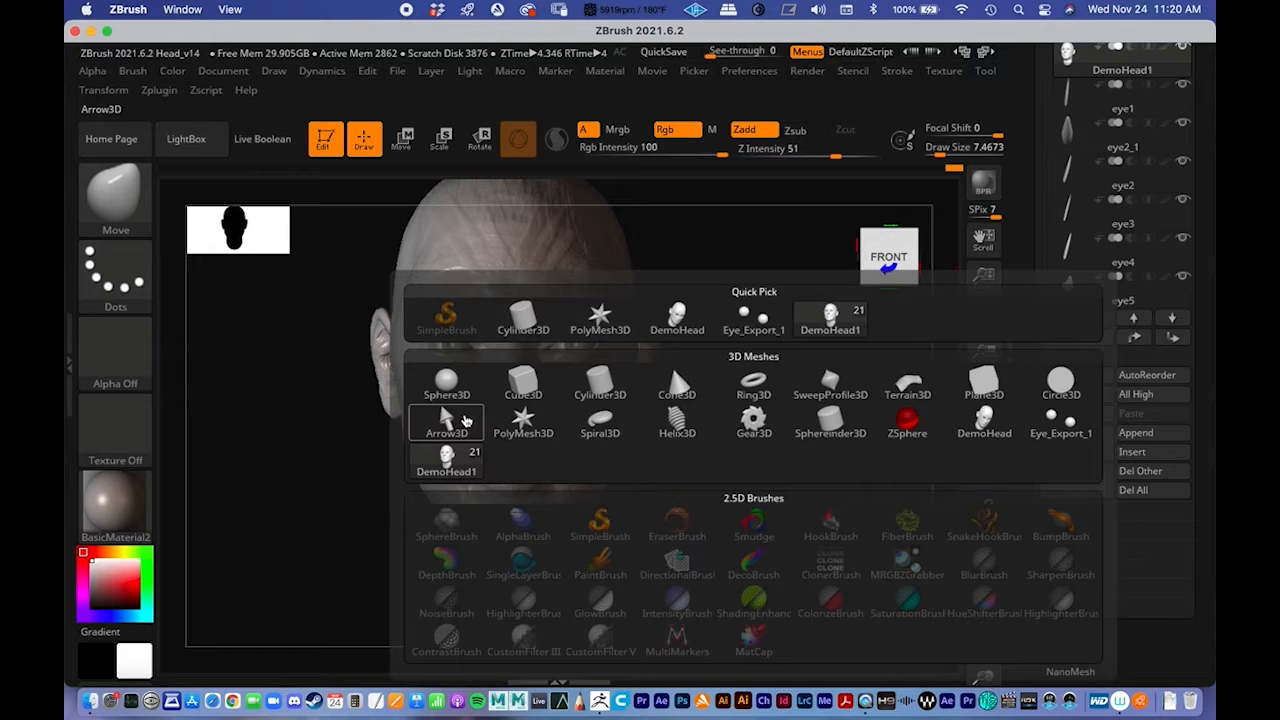
click(446, 390)
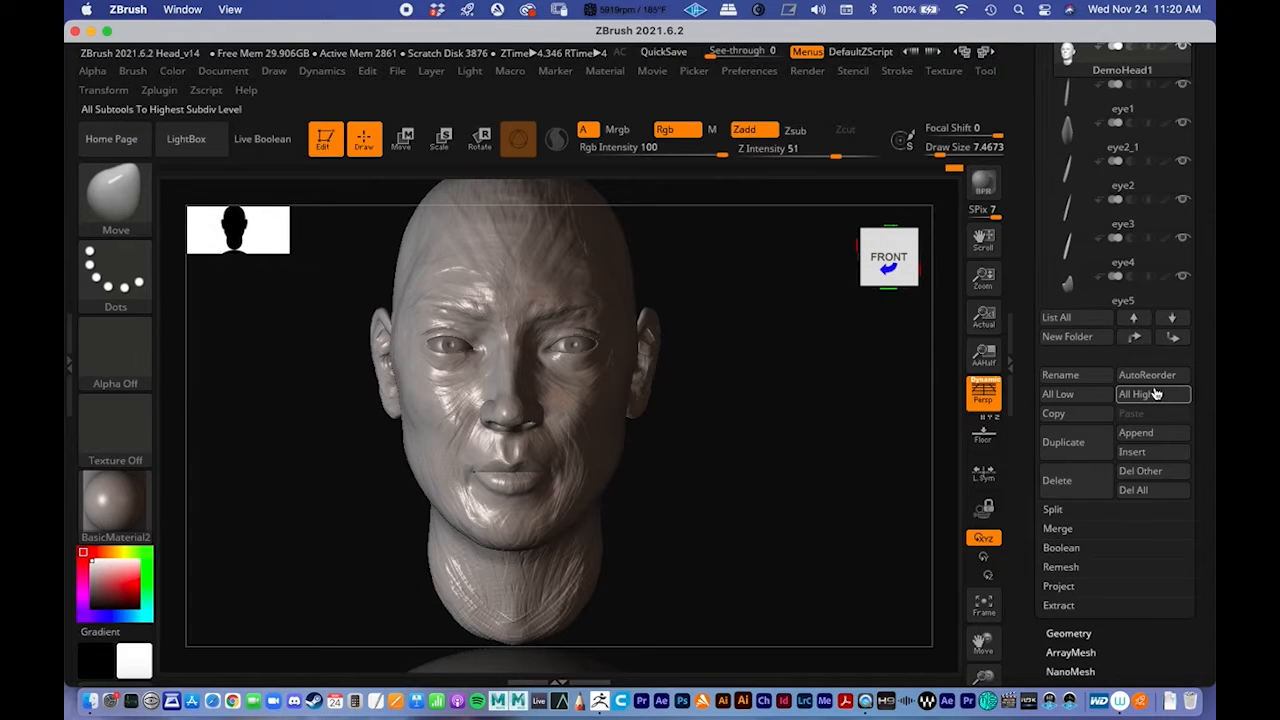
click(1137, 433)
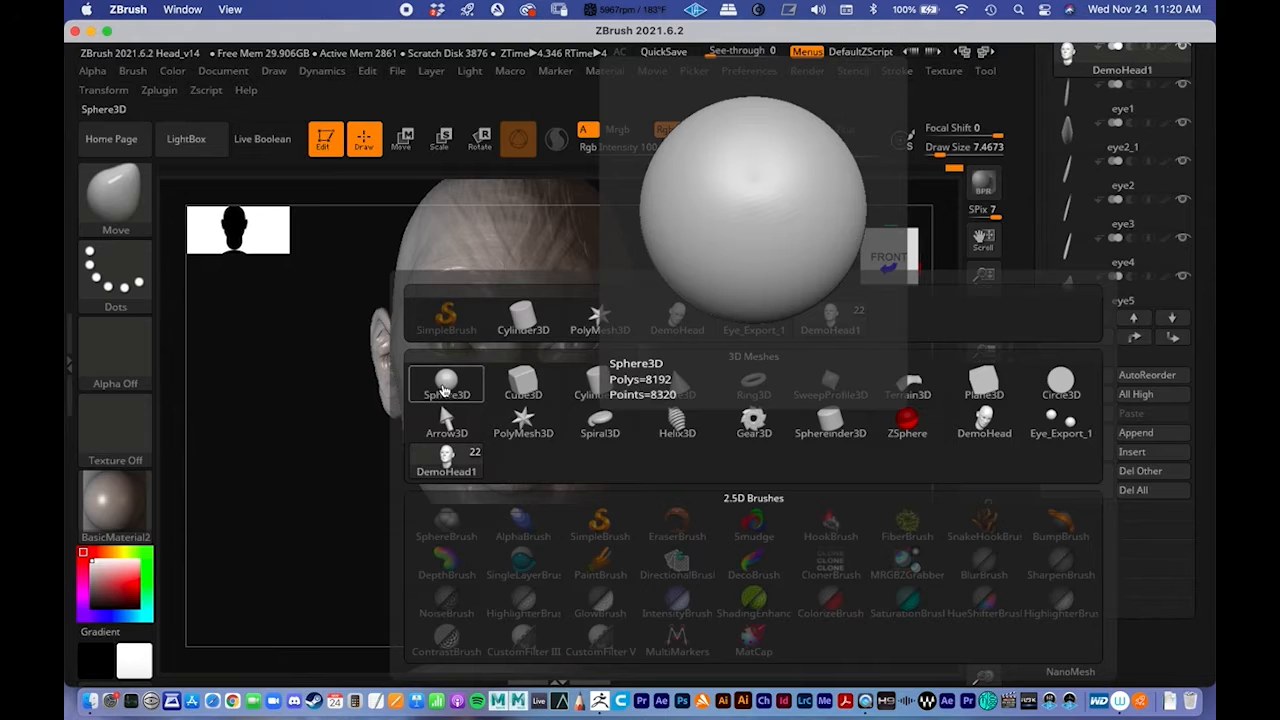
click(437, 392)
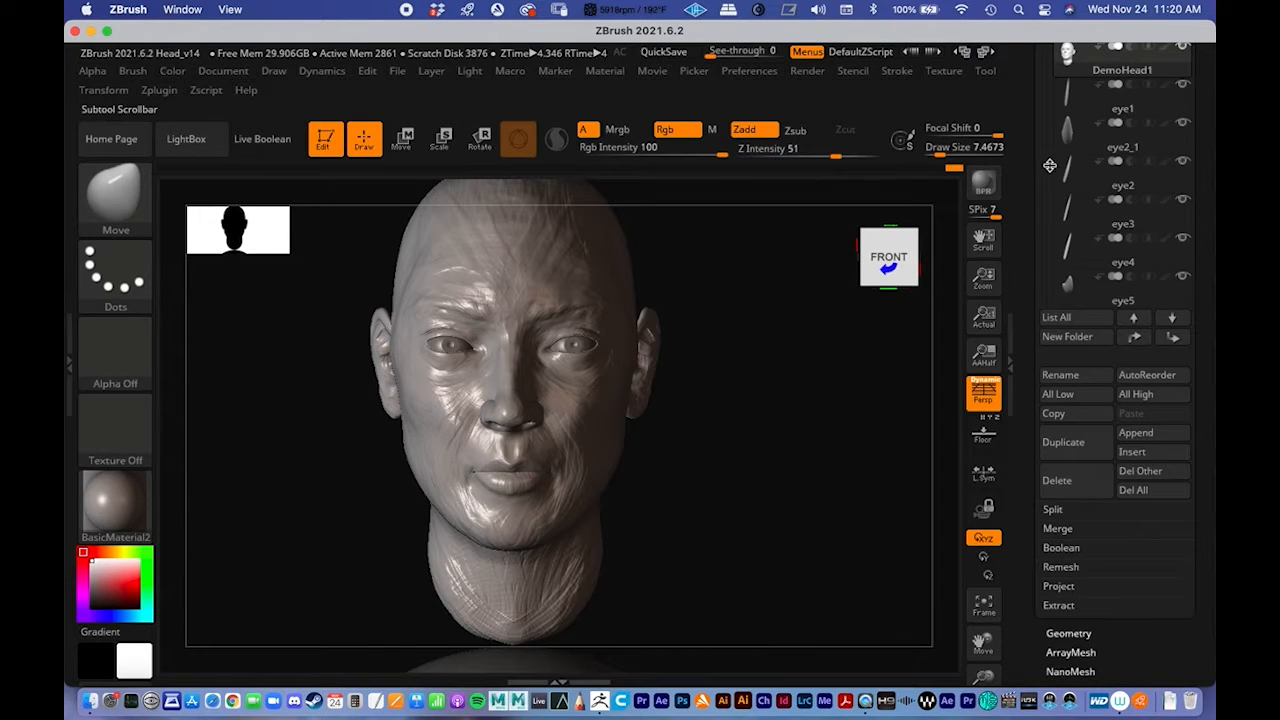
Step: Make the PM3D_Sphere3D1 subtool active and show the sphere with the head in left view
drag(1029, 203, 1034, 412)
drag(1093, 202, 1046, 474)
click(1067, 545)
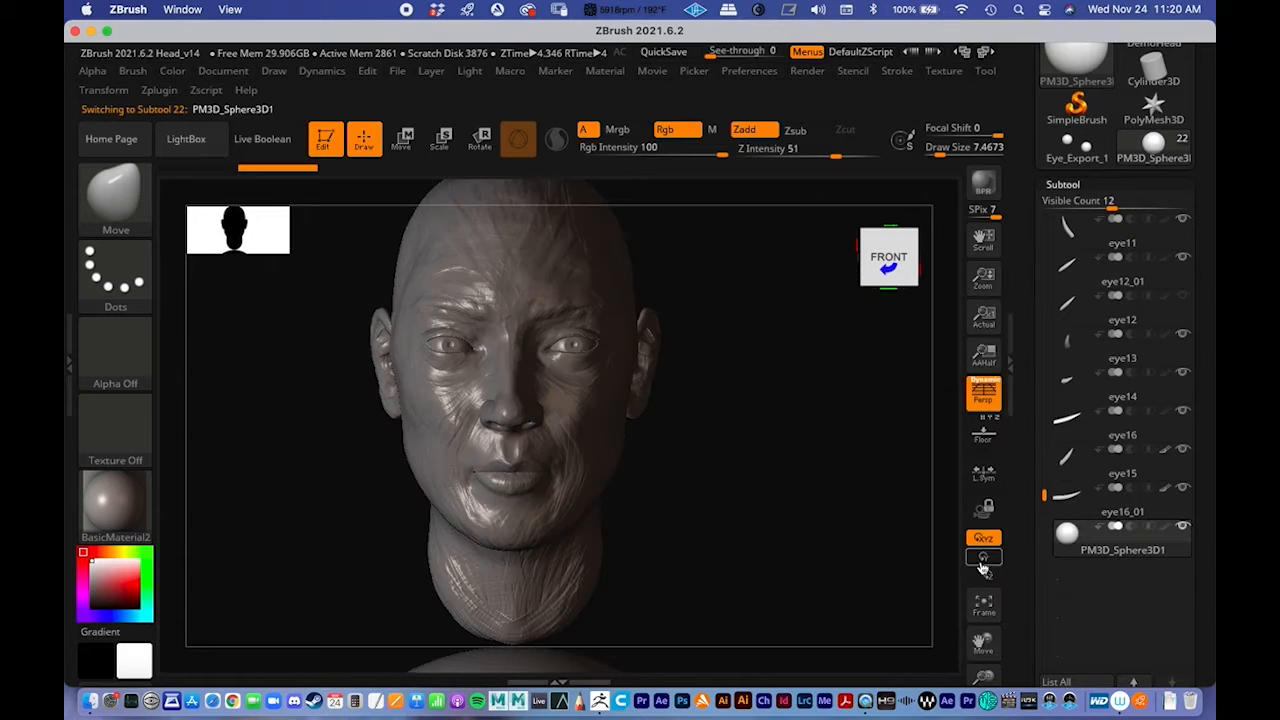
alt+right_drag(725, 501, 669, 217)
mouse_move(656, 476)
ctrl+right_down()
mouse_move(663, 371)
mouse_move(695, 300)
ctrl+right_up()
mouse_move(744, 266)
alt+right_down()
mouse_move(772, 414)
mouse_move(700, 414)
mouse_move(686, 456)
alt+right_up()
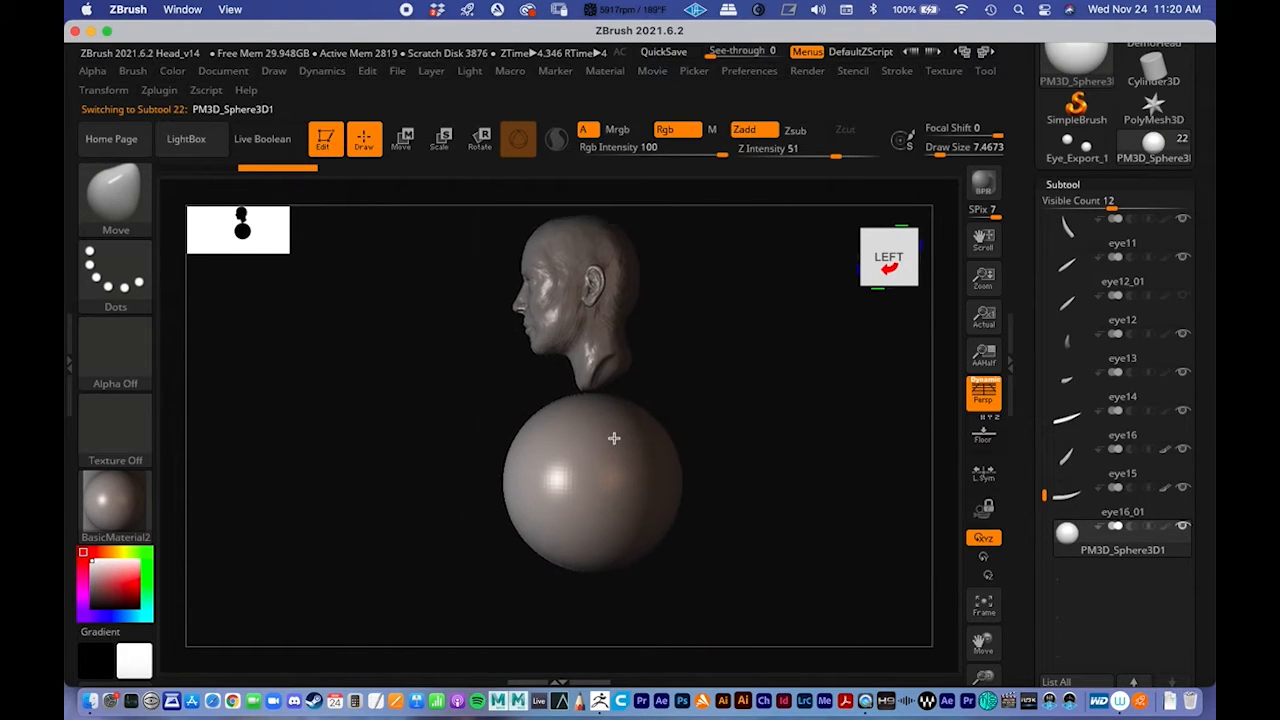
mouse_move(585, 429)
ctrl+right_down()
mouse_move(636, 414)
mouse_move(560, 344)
ctrl+right_up()
Step: Scale the sphere below the head into a vertically flattened ellipsoid, stretched along its front-to-back axis
click(440, 142)
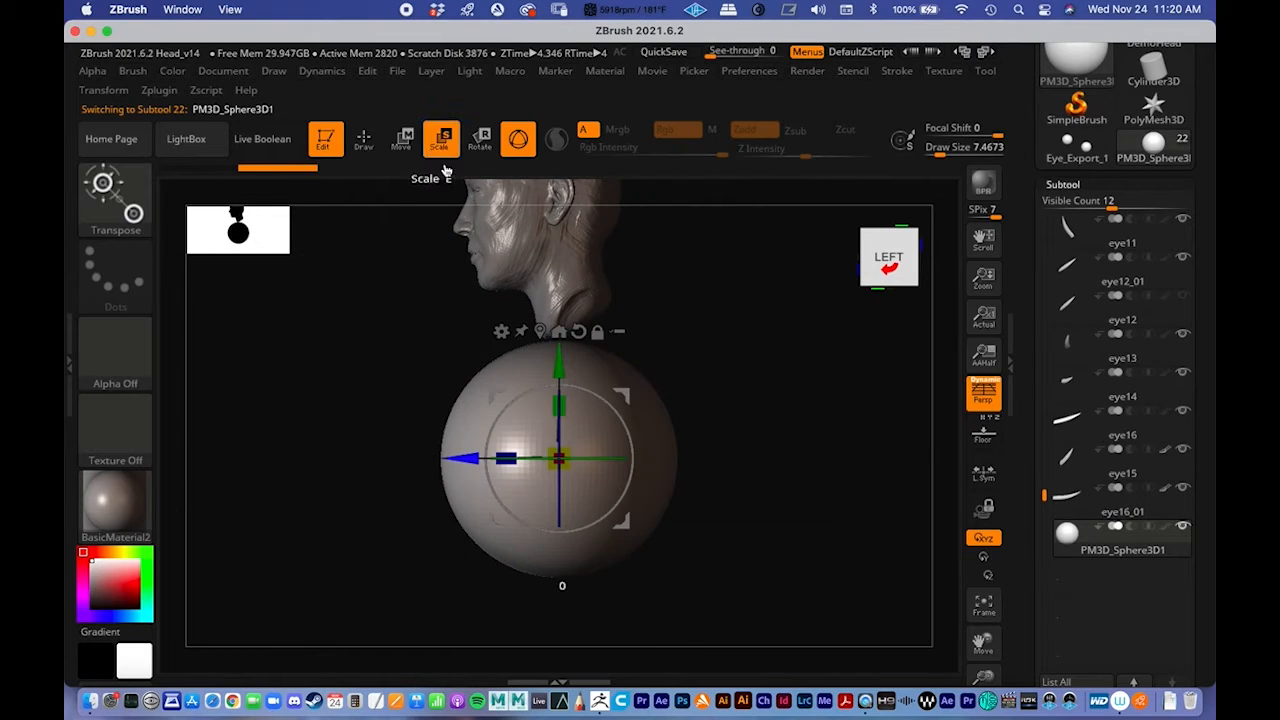
click(364, 142)
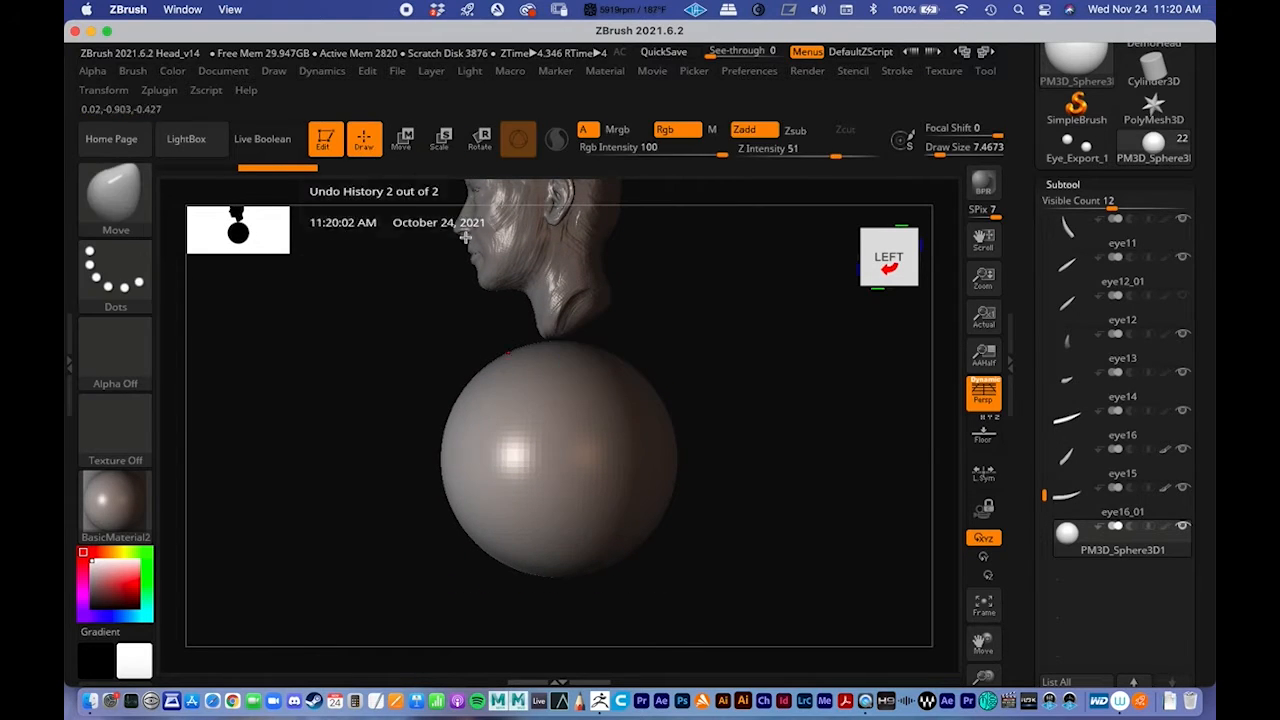
mouse_move(532, 337)
alt+right_down()
mouse_move(517, 368)
mouse_move(517, 354)
alt+right_up()
alt+right_drag(573, 322, 561, 318)
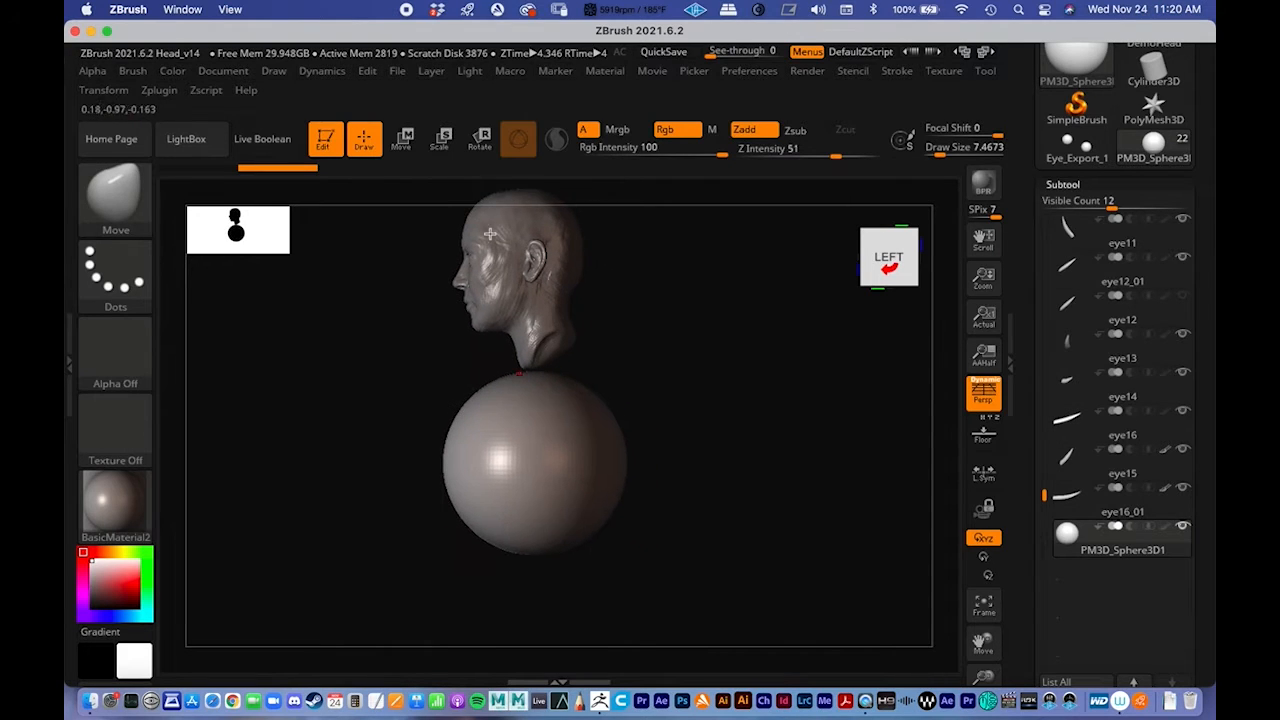
click(440, 149)
drag(535, 409, 513, 500)
key(ctrl+z)
drag(443, 459, 343, 474)
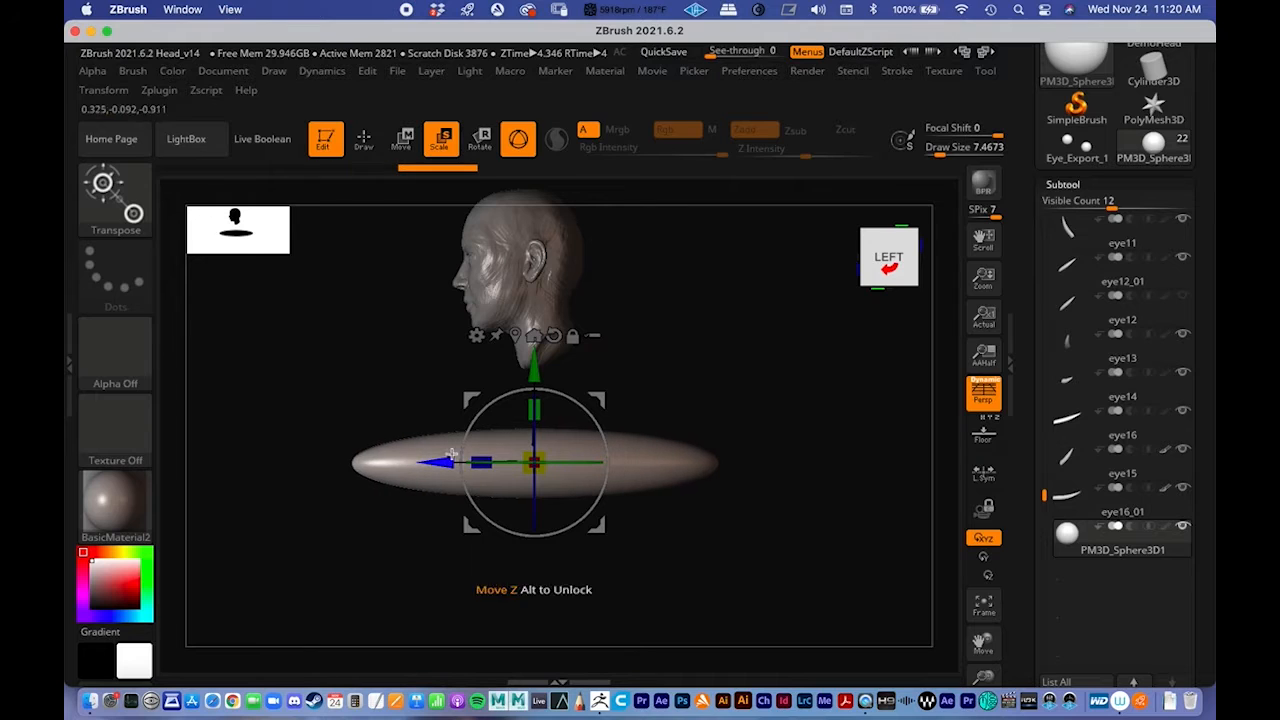
Step: Move the flattened ellipsoid farther down below the head
drag(534, 367, 532, 442)
alt+drag(562, 391, 585, 319)
mouse_move(680, 363)
shift+mouse_down()
mouse_move(751, 363)
mouse_move(737, 391)
mouse_move(665, 392)
mouse_move(611, 335)
mouse_move(580, 360)
shift+mouse_up()
Step: Switch to Draw mode and choose the Move brush for sculpting the ellipsoid
click(366, 146)
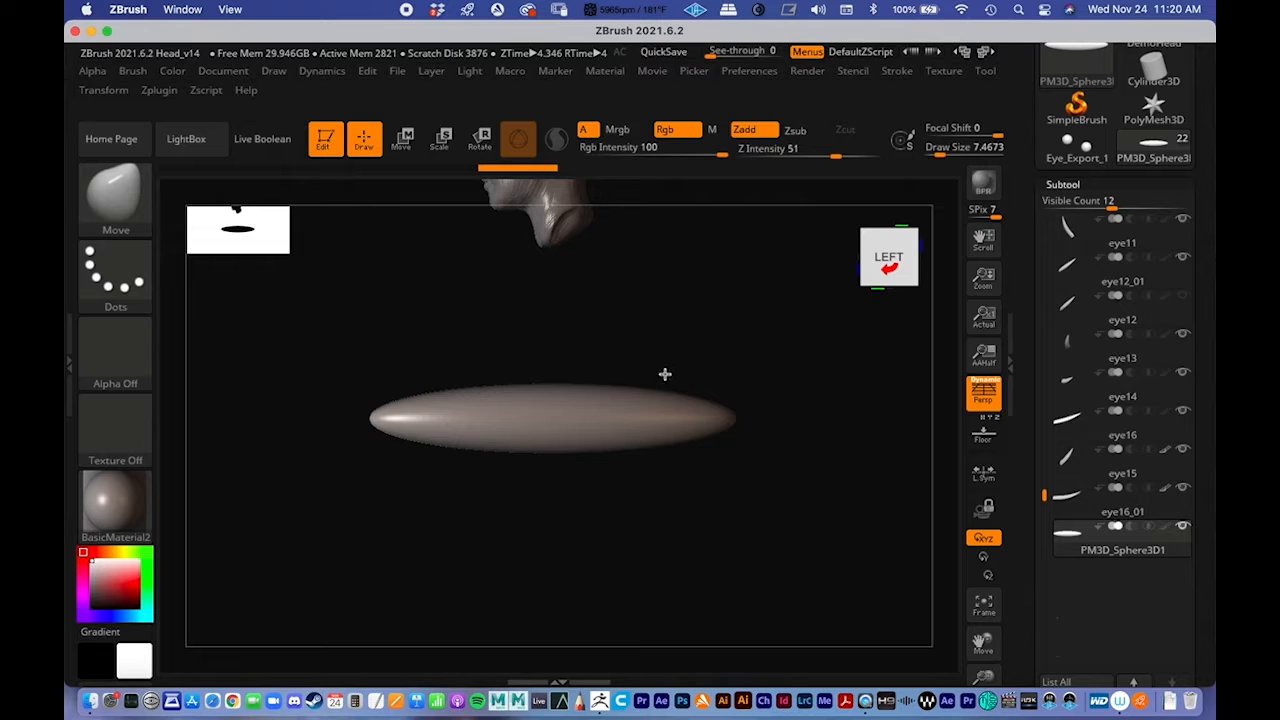
key(space)
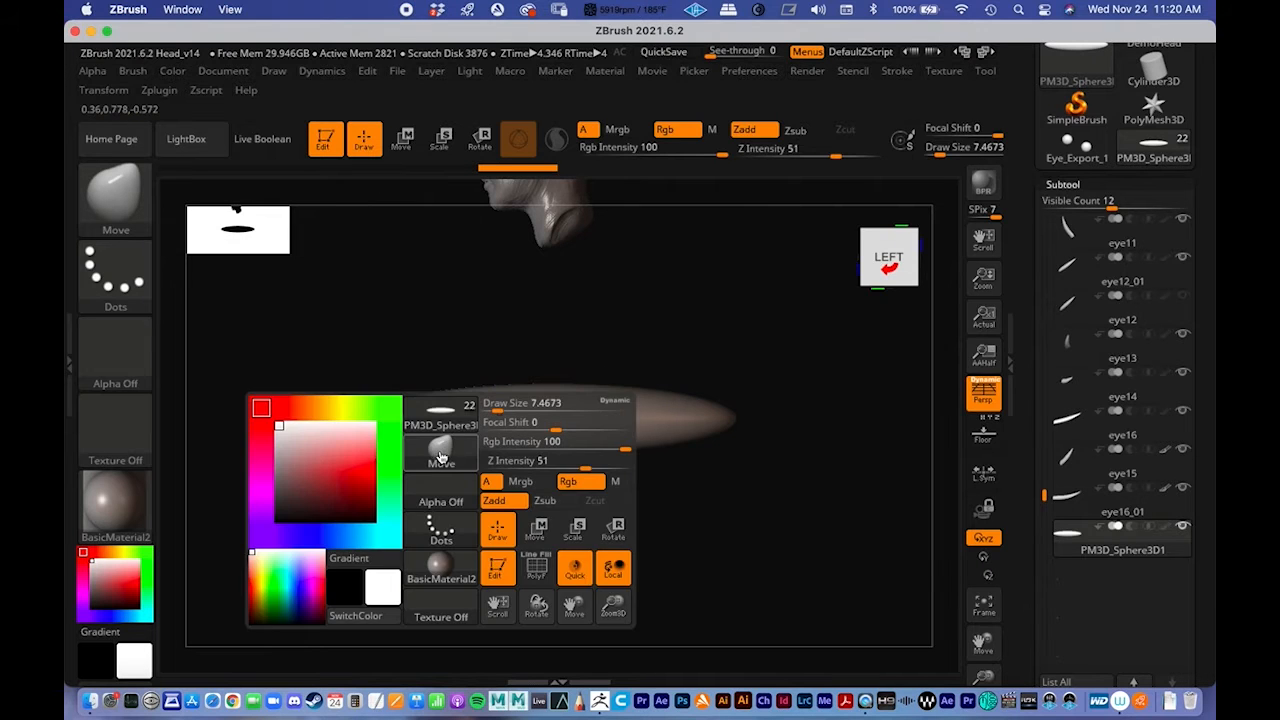
click(445, 456)
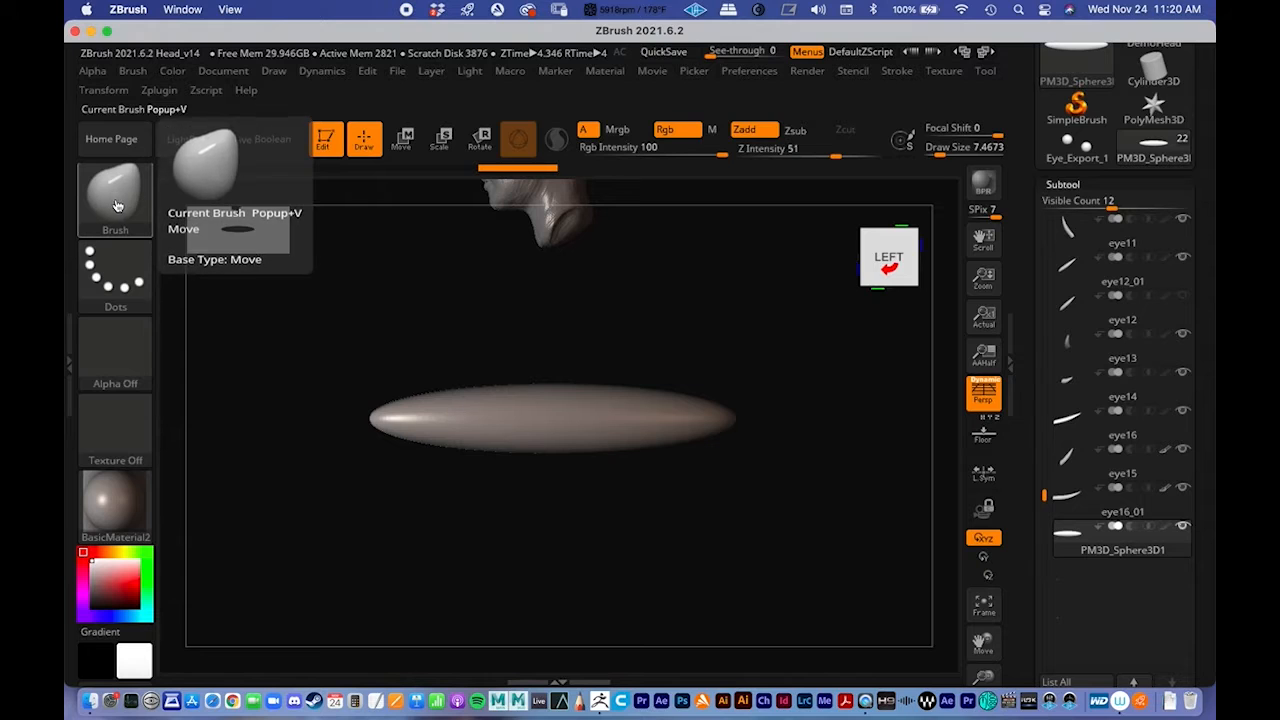
click(115, 200)
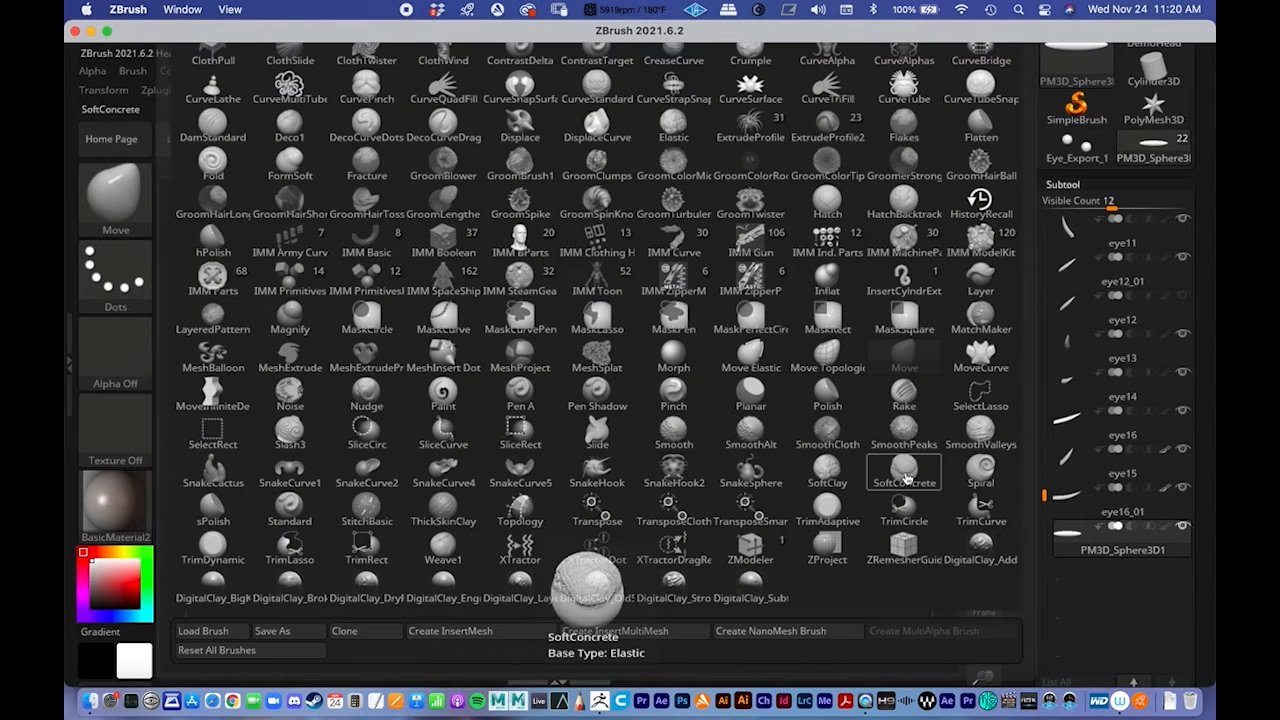
key(m)
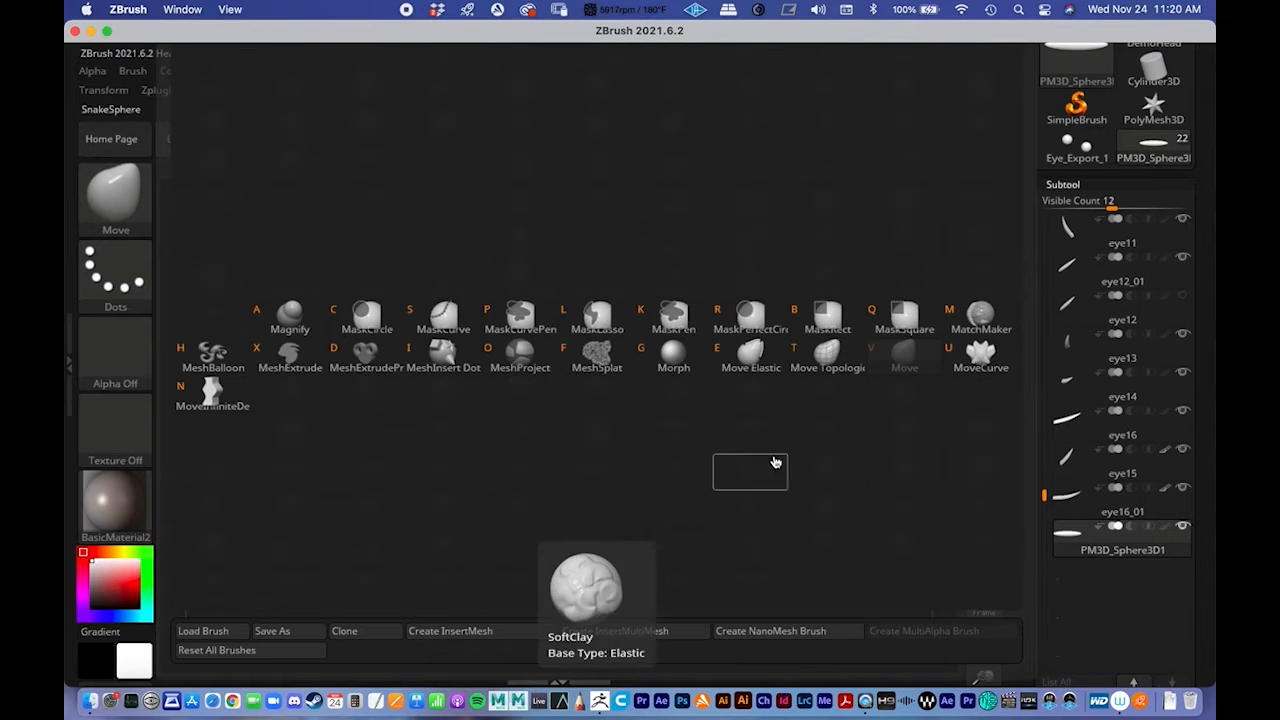
click(903, 365)
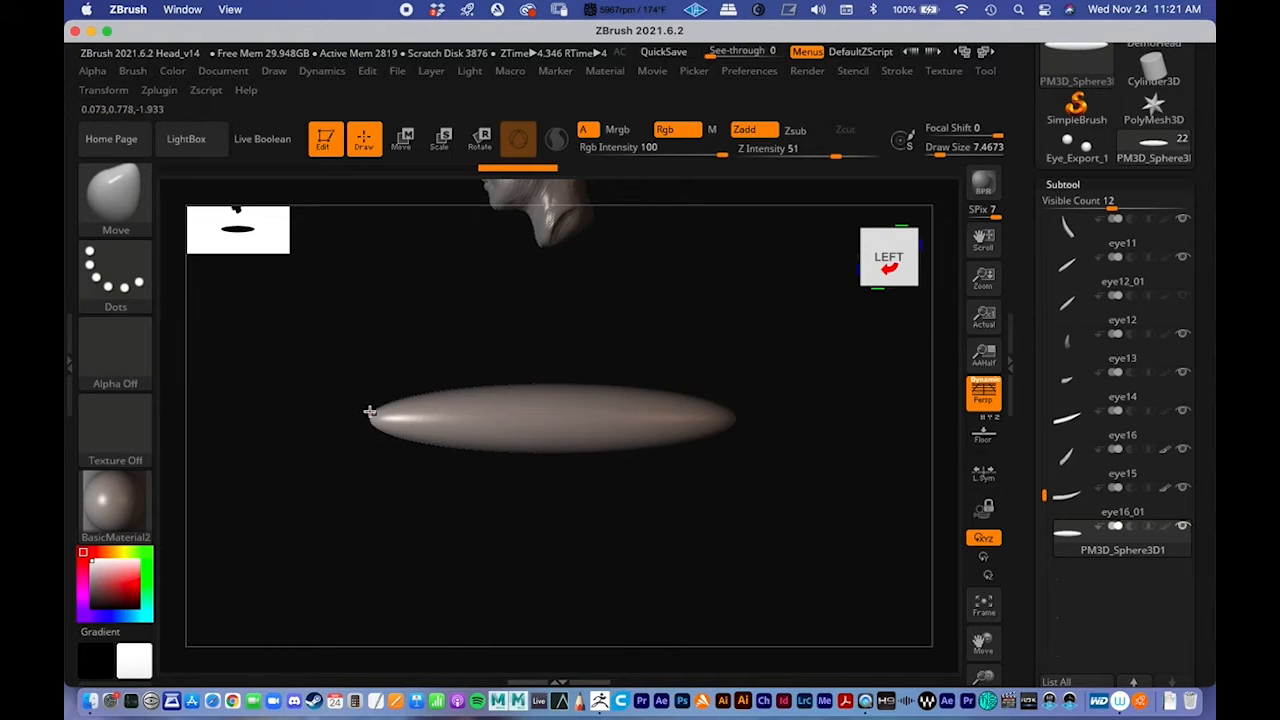
Step: Set the draw size to about 704 and bend the ellipsoid's front half upward into a boomerang-like curve
key(space)
drag(400, 404, 486, 398)
mouse_move(384, 421)
mouse_down()
mouse_move(374, 360)
mouse_move(366, 389)
mouse_move(371, 333)
mouse_up()
drag(478, 429, 485, 401)
drag(567, 427, 561, 412)
drag(703, 415, 705, 415)
drag(563, 423, 564, 436)
drag(483, 411, 475, 421)
mouse_move(421, 385)
mouse_down()
mouse_move(417, 396)
mouse_move(334, 323)
mouse_up()
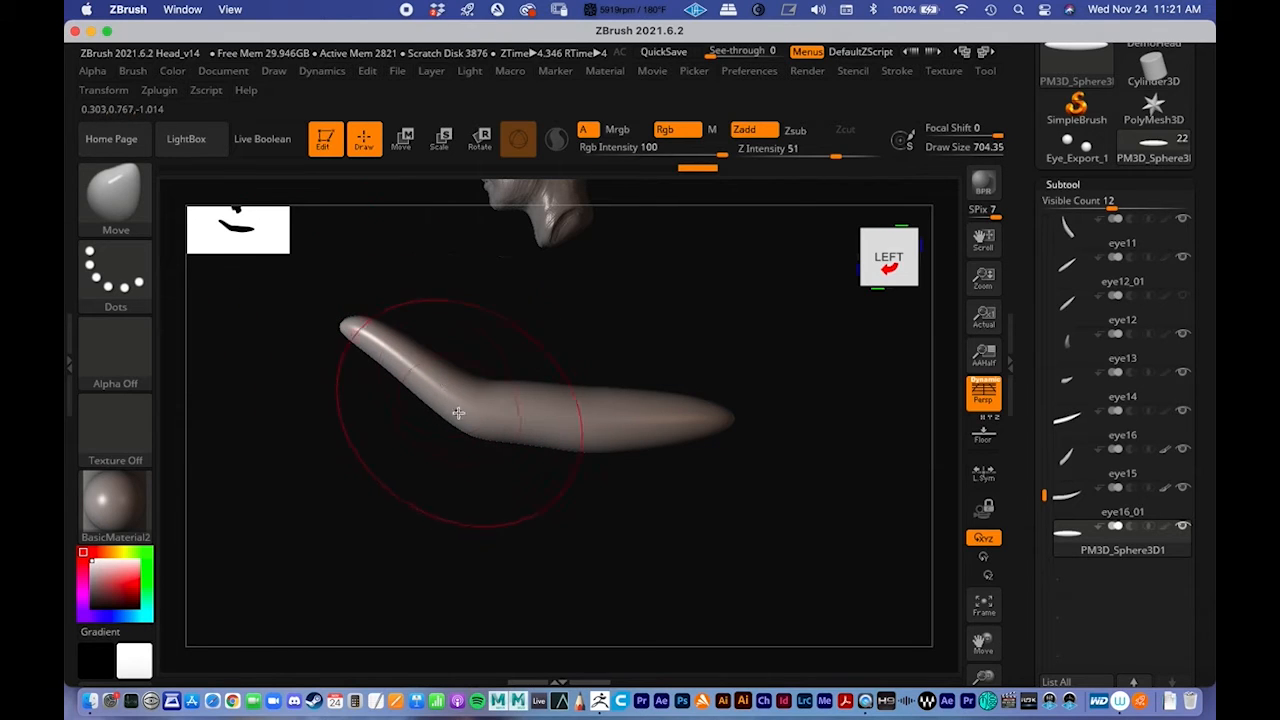
drag(417, 409, 441, 394)
Step: Choose TrimCurve as the active selection brush and accept its usage note
alt+right_drag(635, 452, 577, 437)
alt+right_drag(500, 446, 436, 477)
right_drag(443, 490, 529, 482)
right_drag(665, 508, 609, 511)
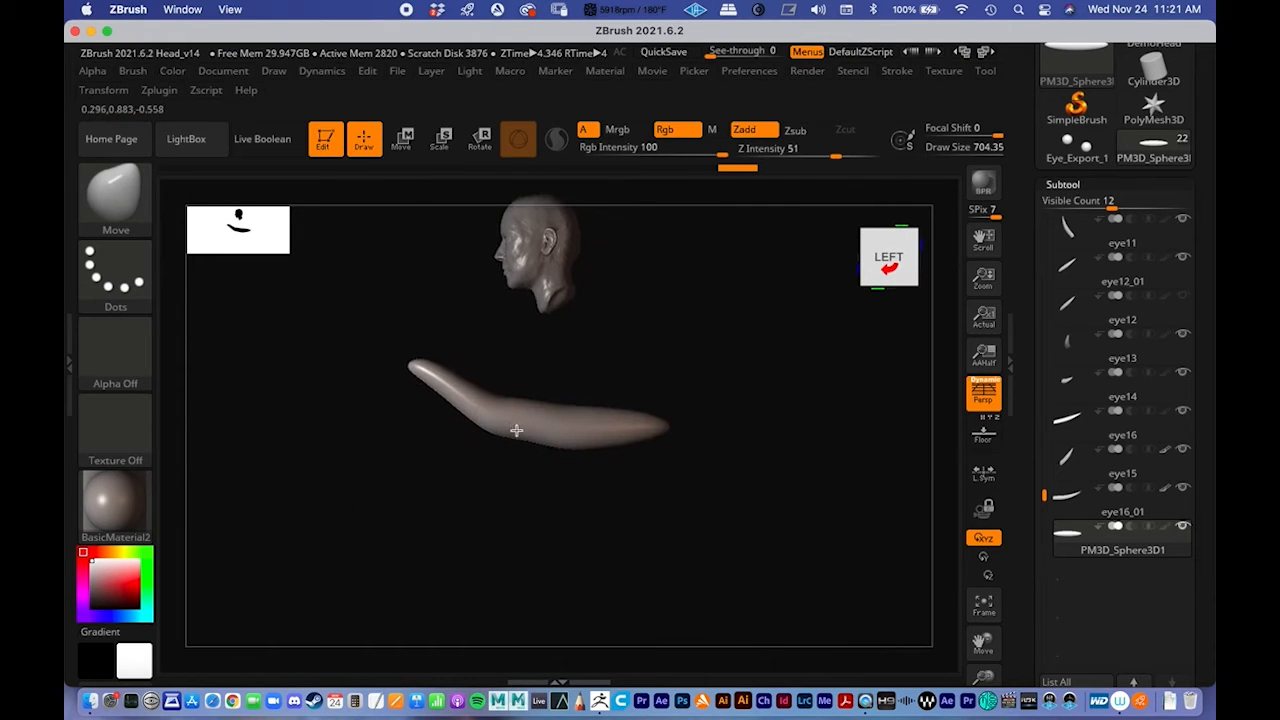
click(115, 212)
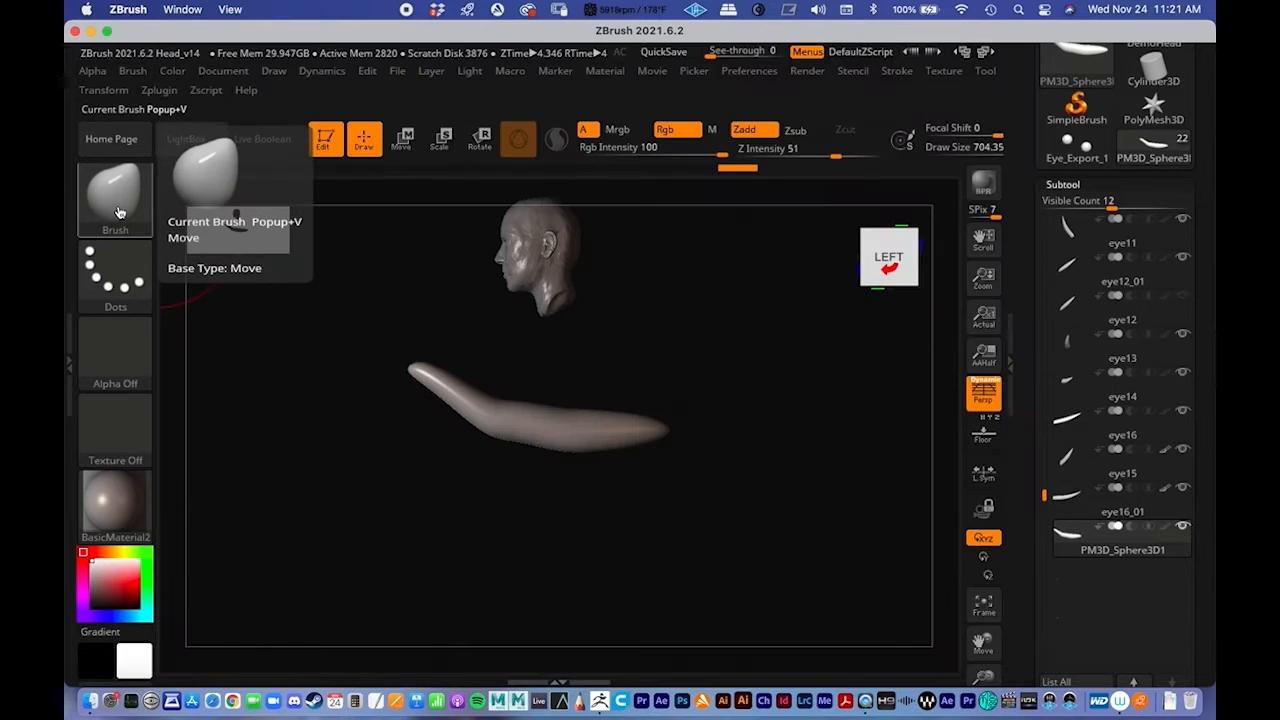
click(112, 196)
key(t)
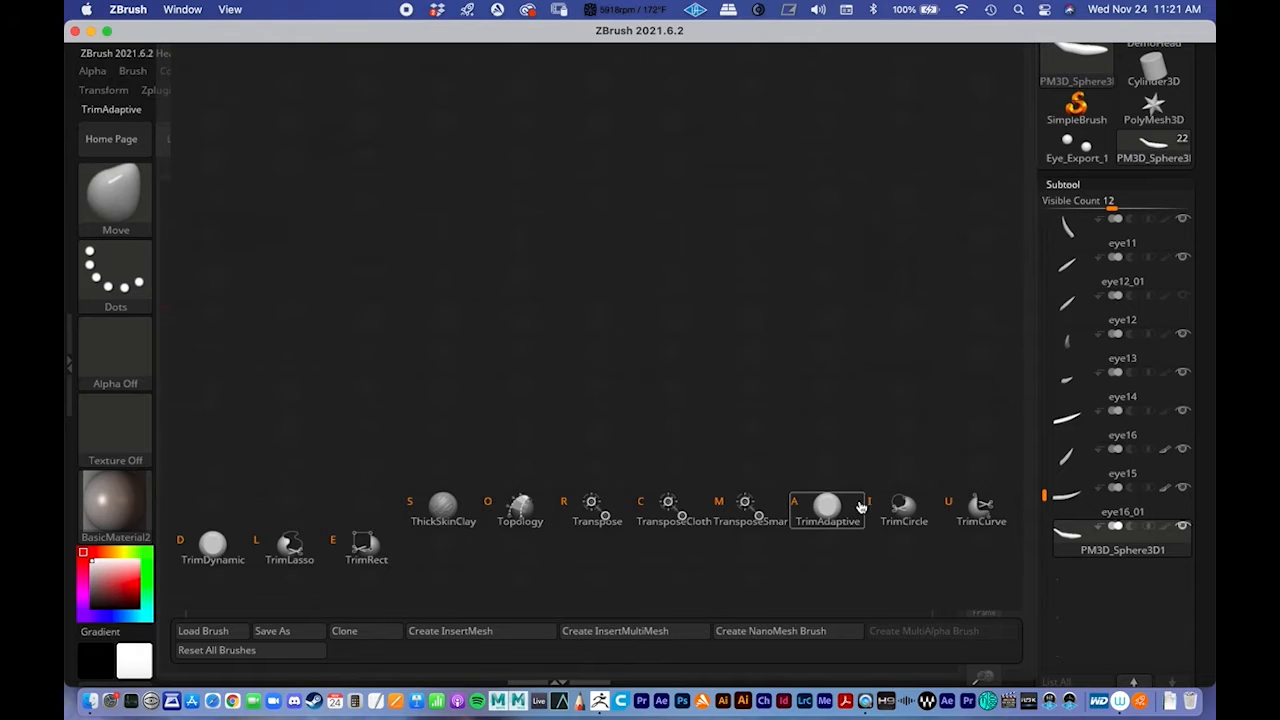
click(983, 510)
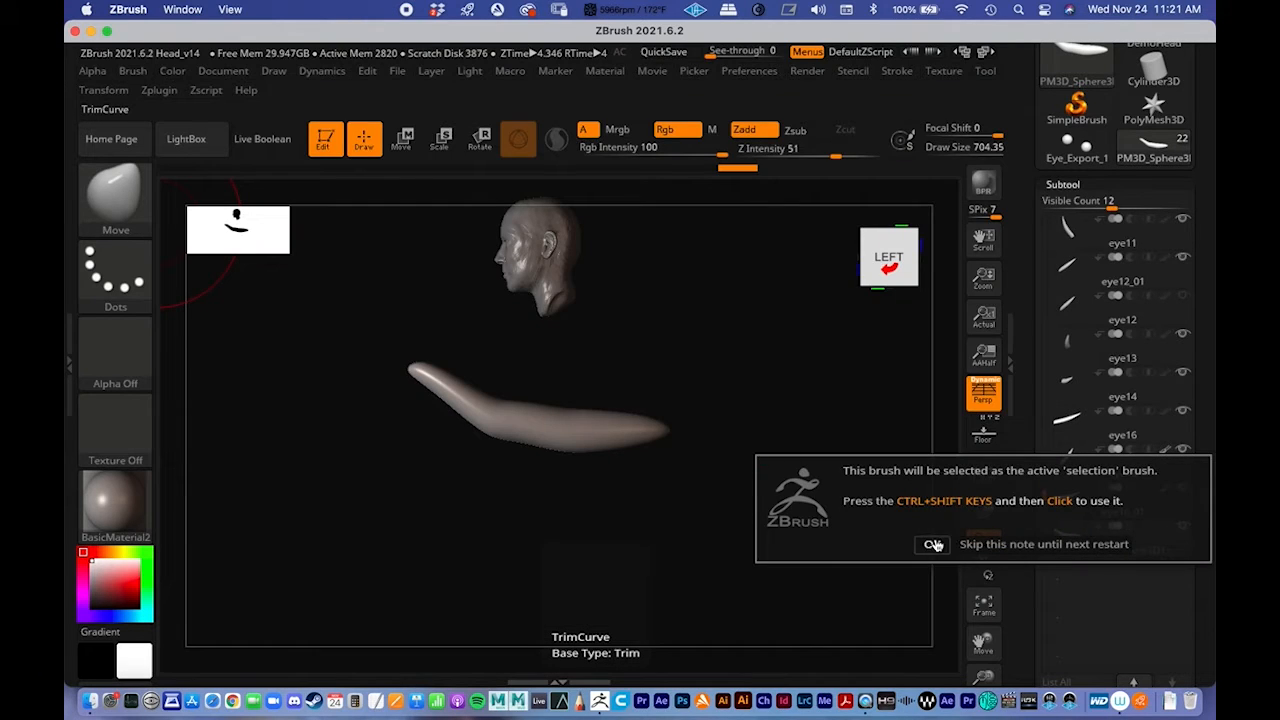
click(933, 544)
Step: Reduce the draw size to 162.68 and check that TrimCurve is assigned as the temporary cutting brush
mouse_move(616, 471)
alt+right_down()
mouse_move(534, 431)
mouse_move(560, 400)
mouse_move(546, 420)
alt+right_up()
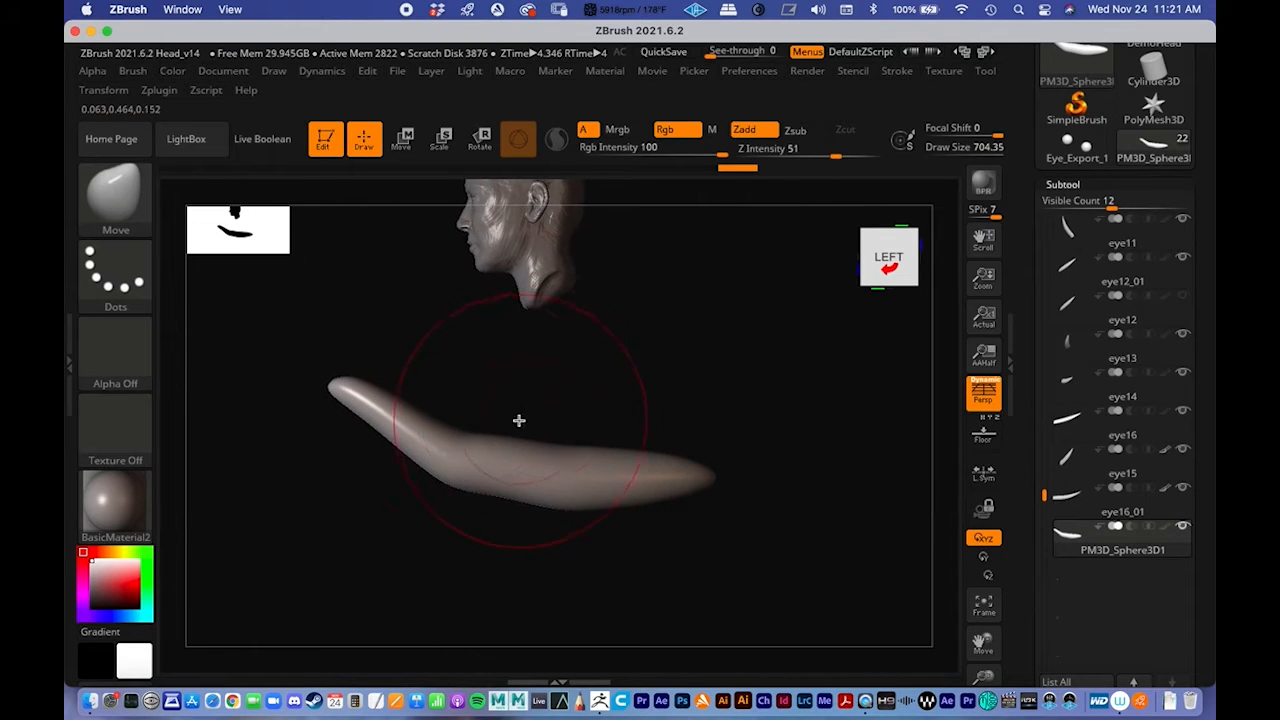
key(space)
drag(484, 391, 446, 395)
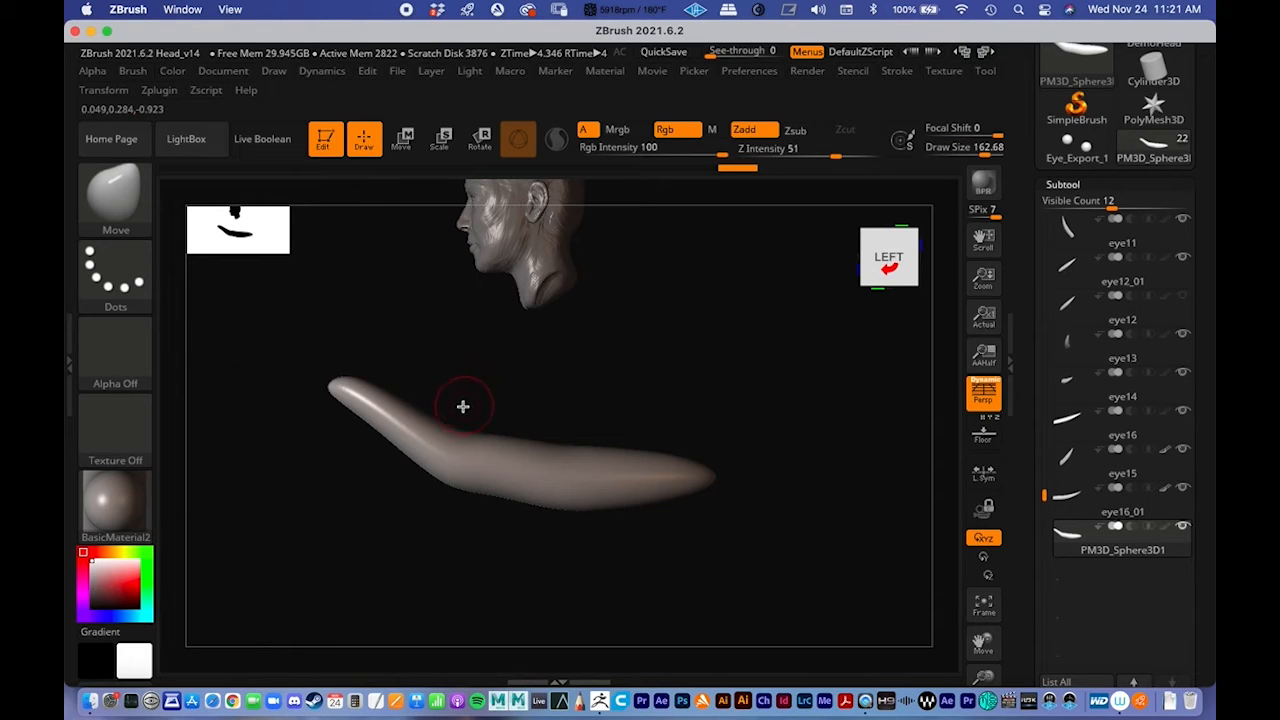
key(ctrl)
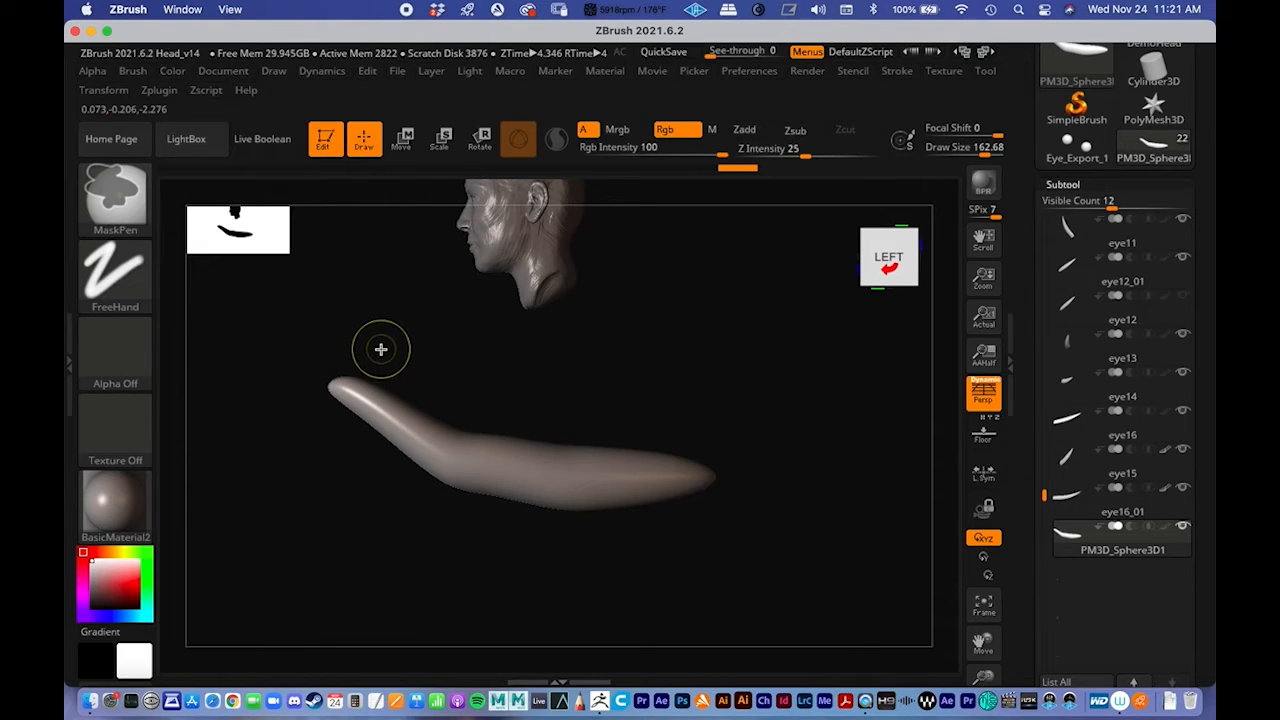
key(ctrl+shift)
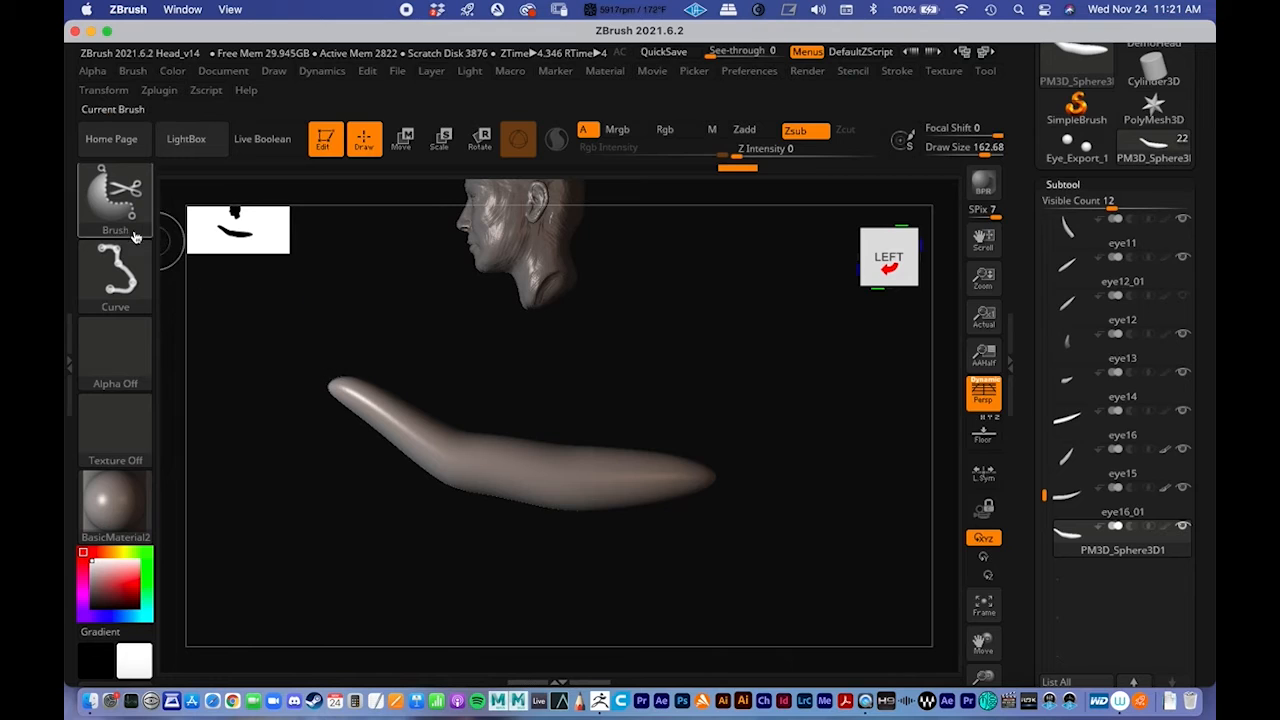
mouse_move(115, 213)
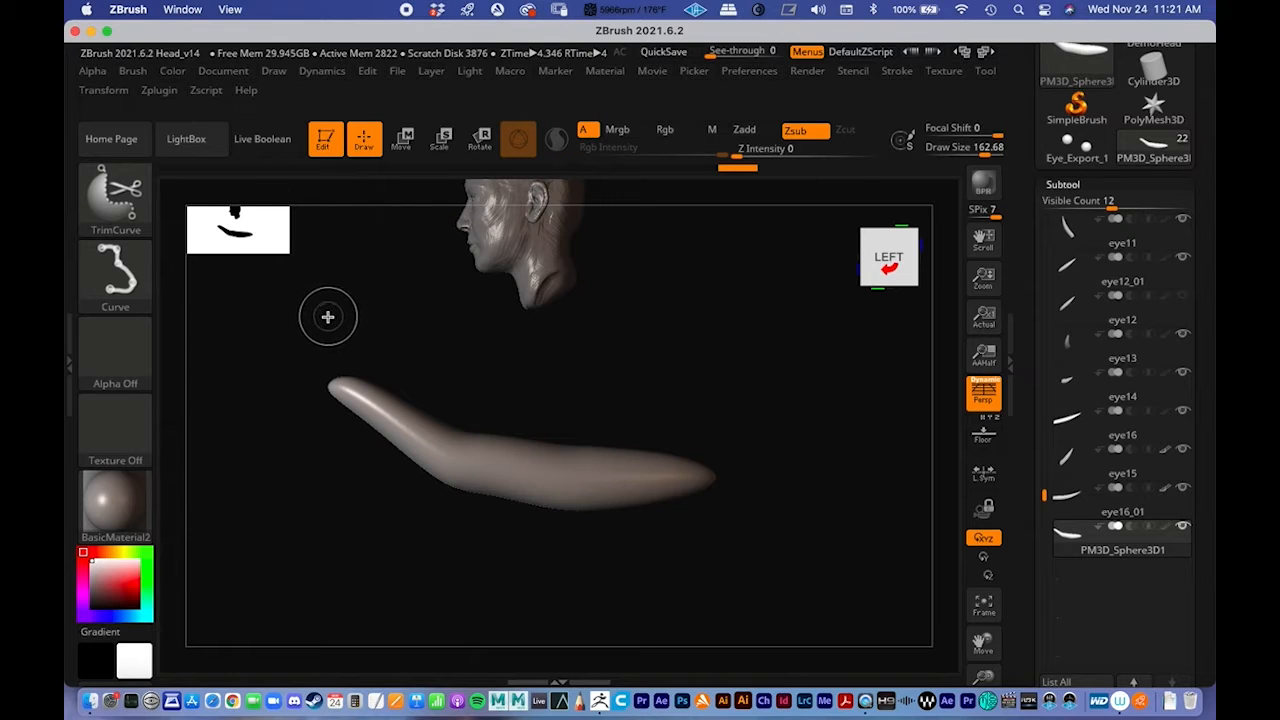
Step: Try to trim the upper side of the bent form along a slice line with a sharp corner at the bend
mouse_move(422, 363)
mouse_down()
mouse_move(672, 411)
mouse_move(408, 373)
mouse_move(646, 393)
mouse_move(588, 398)
mouse_move(372, 352)
mouse_move(278, 500)
mouse_move(278, 434)
mouse_move(321, 358)
mouse_move(337, 371)
mouse_up()
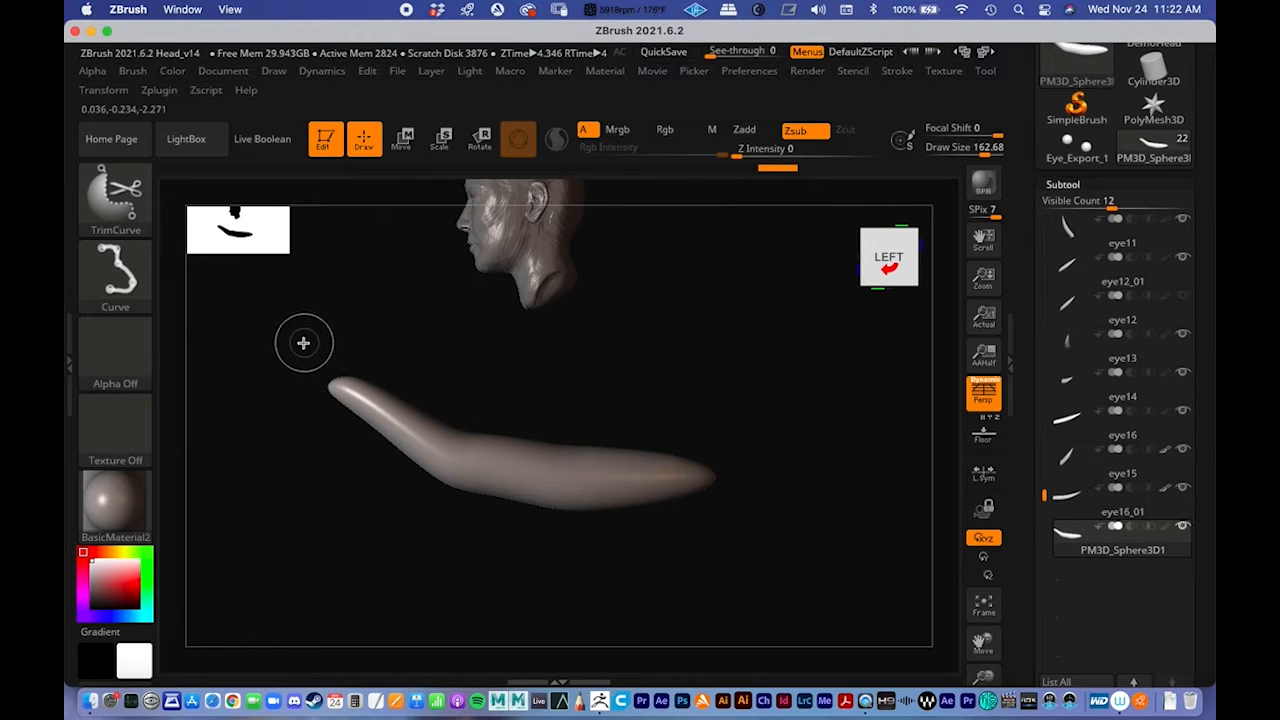
drag(400, 418, 433, 435)
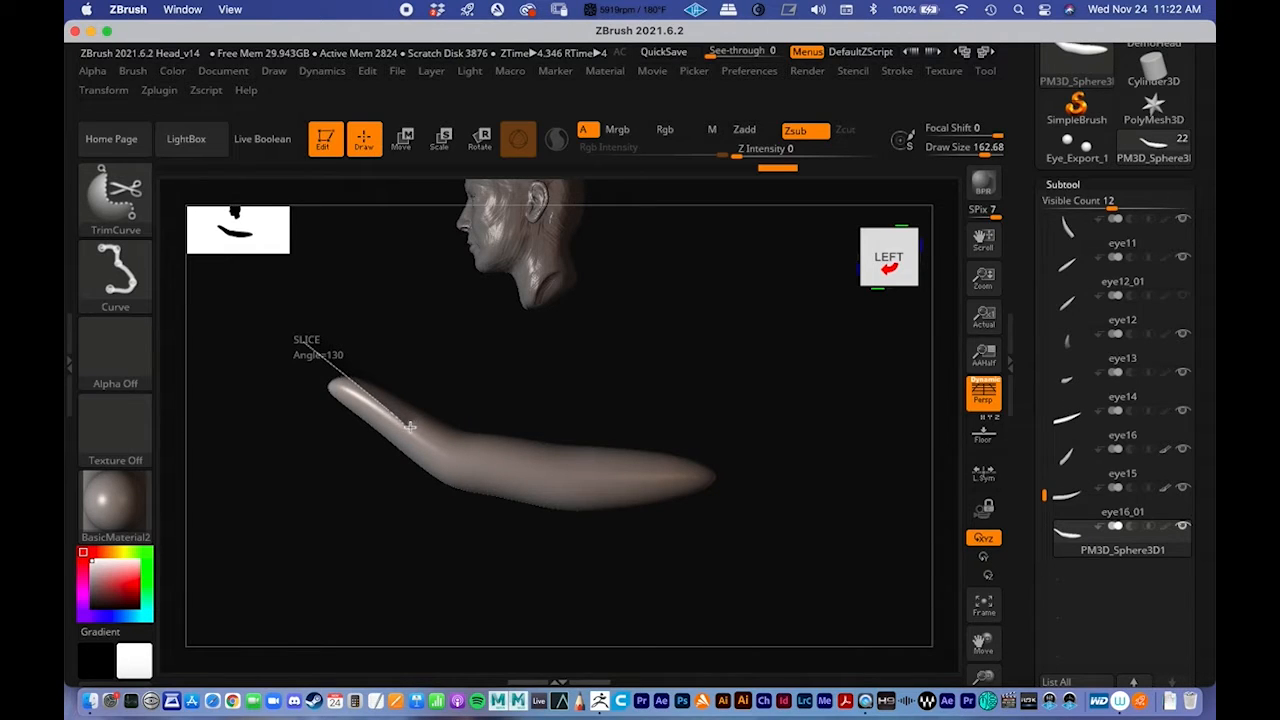
drag(493, 464, 501, 472)
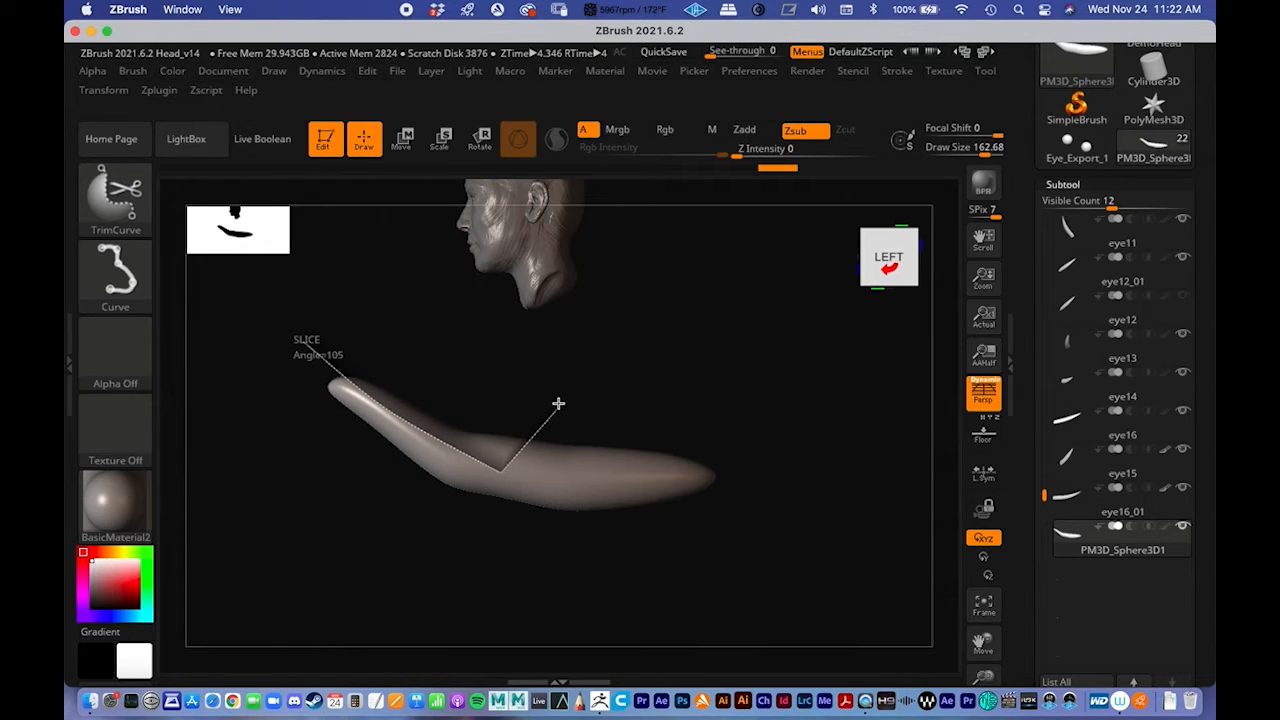
drag(558, 412, 579, 464)
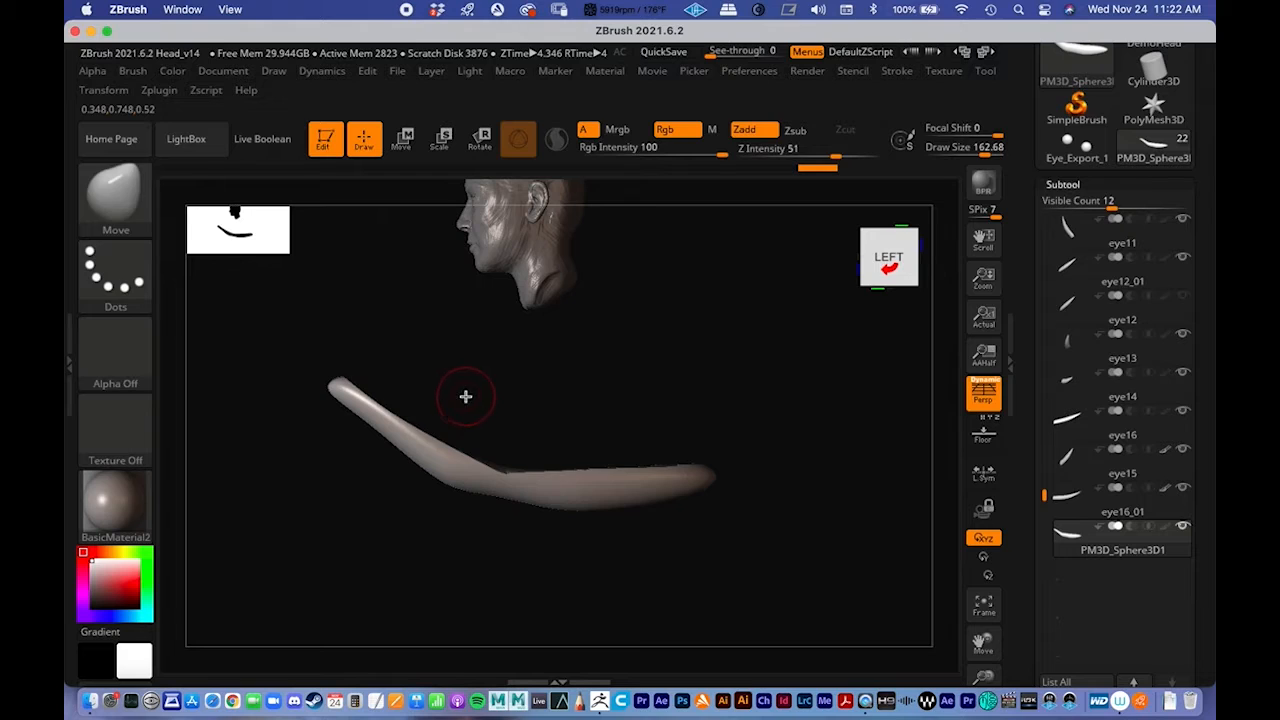
key(ctrl+z)
Step: Trim the upper side of the bent form along a smooth curve from its front tip past its rear tip
key(ctrl+shift)
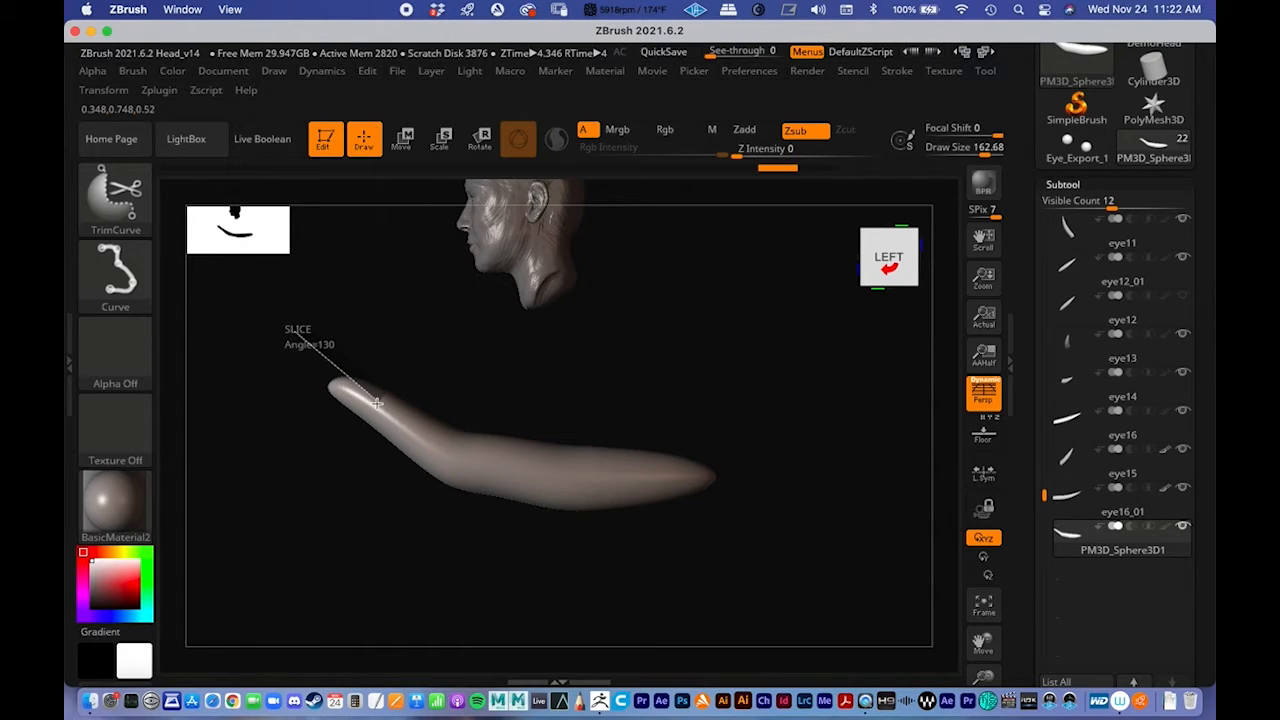
mouse_move(463, 451)
ctrl+shift+mouse_down()
mouse_move(626, 469)
mouse_move(744, 461)
mouse_move(784, 476)
ctrl+shift+mouse_up()
mouse_move(711, 391)
mouse_down()
mouse_move(634, 440)
mouse_move(723, 402)
mouse_up()
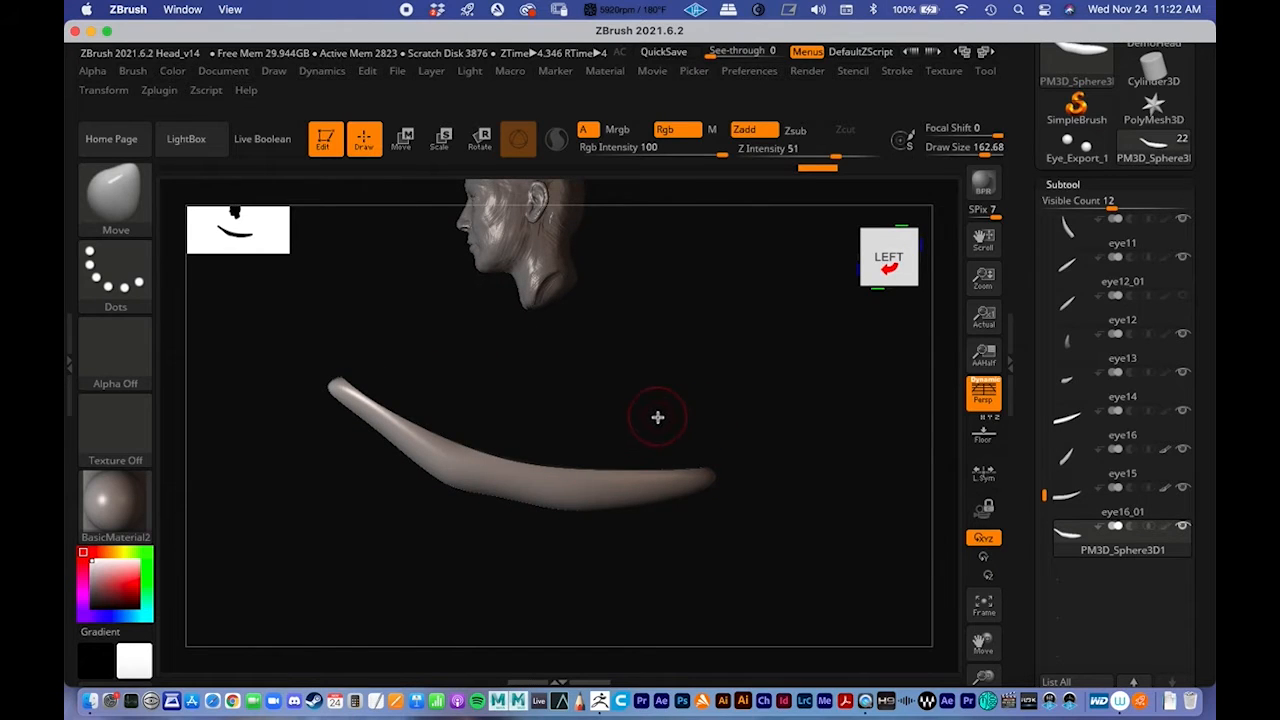
Step: Try slicing across the form's rear tip, first from above downward and again from below upward
ctrl+shift+drag(700, 402, 681, 574)
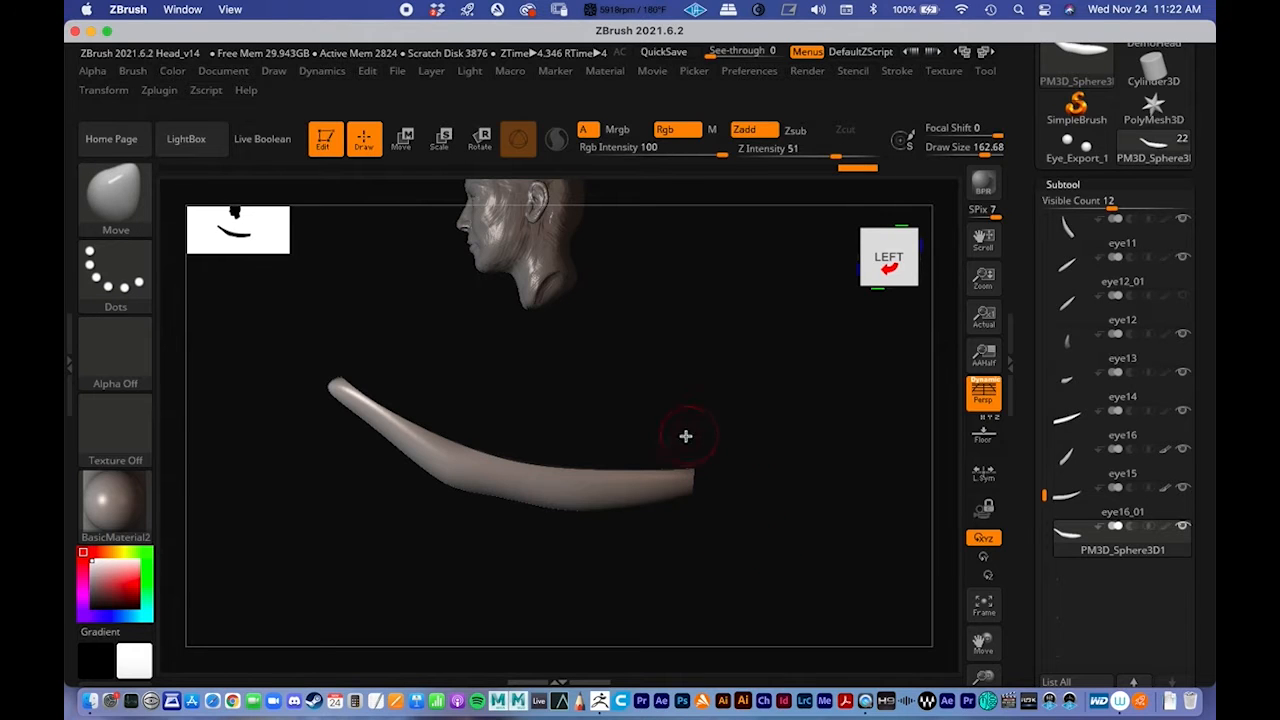
mouse_move(751, 531)
mouse_down()
mouse_move(708, 526)
mouse_move(766, 517)
mouse_move(742, 536)
mouse_up()
key(ctrl+z)
key(ctrl+shift)
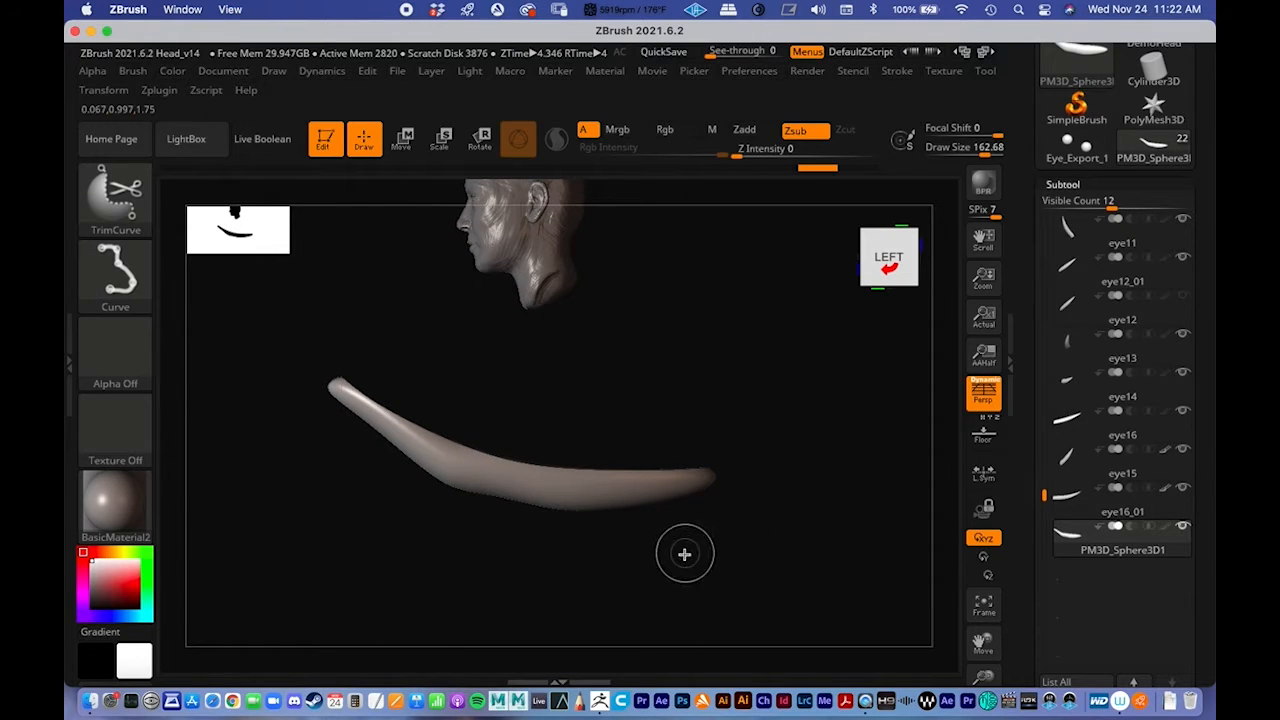
mouse_move(674, 563)
ctrl+shift+mouse_down()
mouse_move(680, 400)
mouse_move(710, 409)
ctrl+shift+mouse_up()
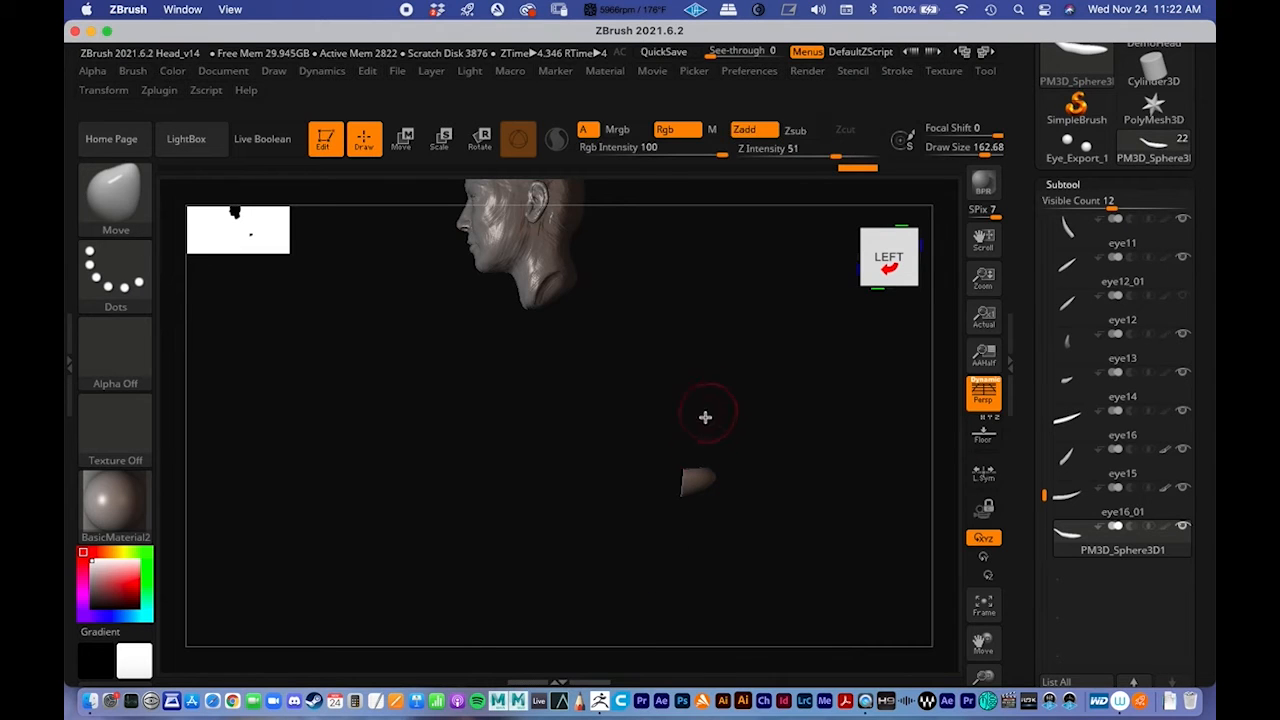
key(ctrl+z)
Step: Trim off the form's rear tip with a slice drawn from above downward
key(ctrl+shift)
mouse_move(693, 393)
ctrl+shift+mouse_down()
mouse_move(686, 571)
mouse_move(663, 589)
mouse_move(686, 593)
ctrl+shift+mouse_up()
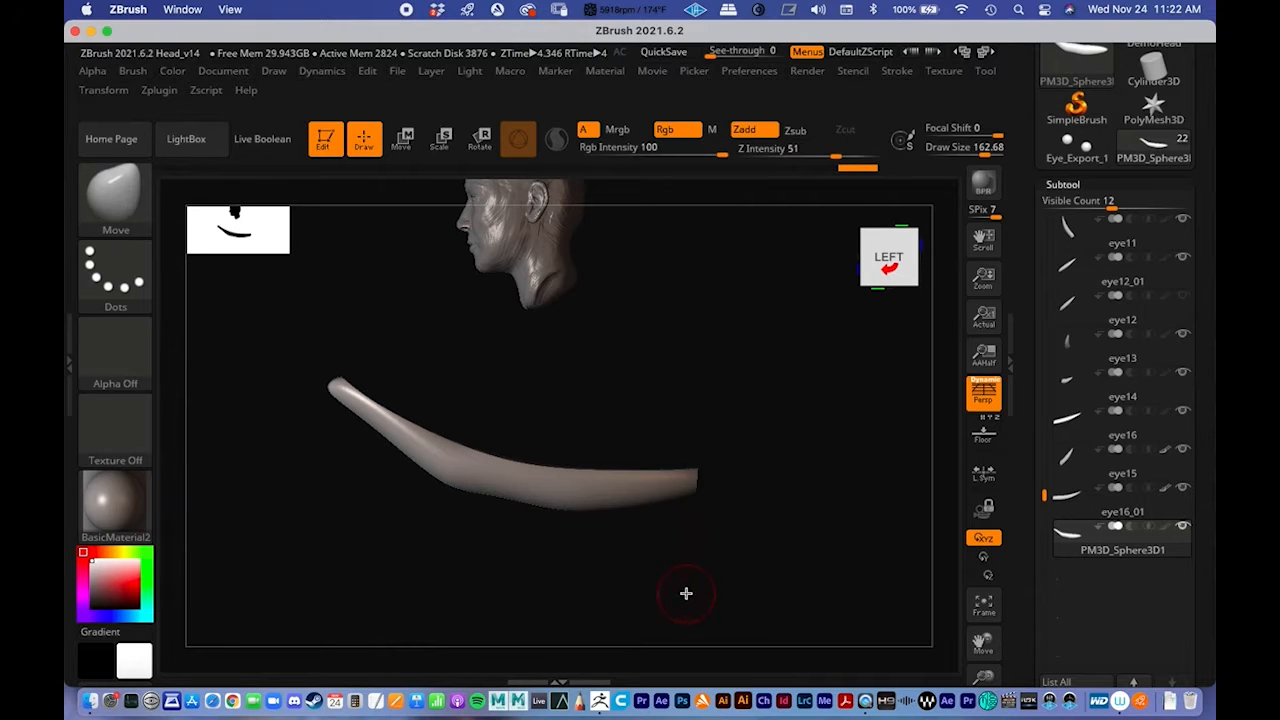
Step: Trim the form's underside along a curve running from its rear end to its front tip
key(ctrl+shift)
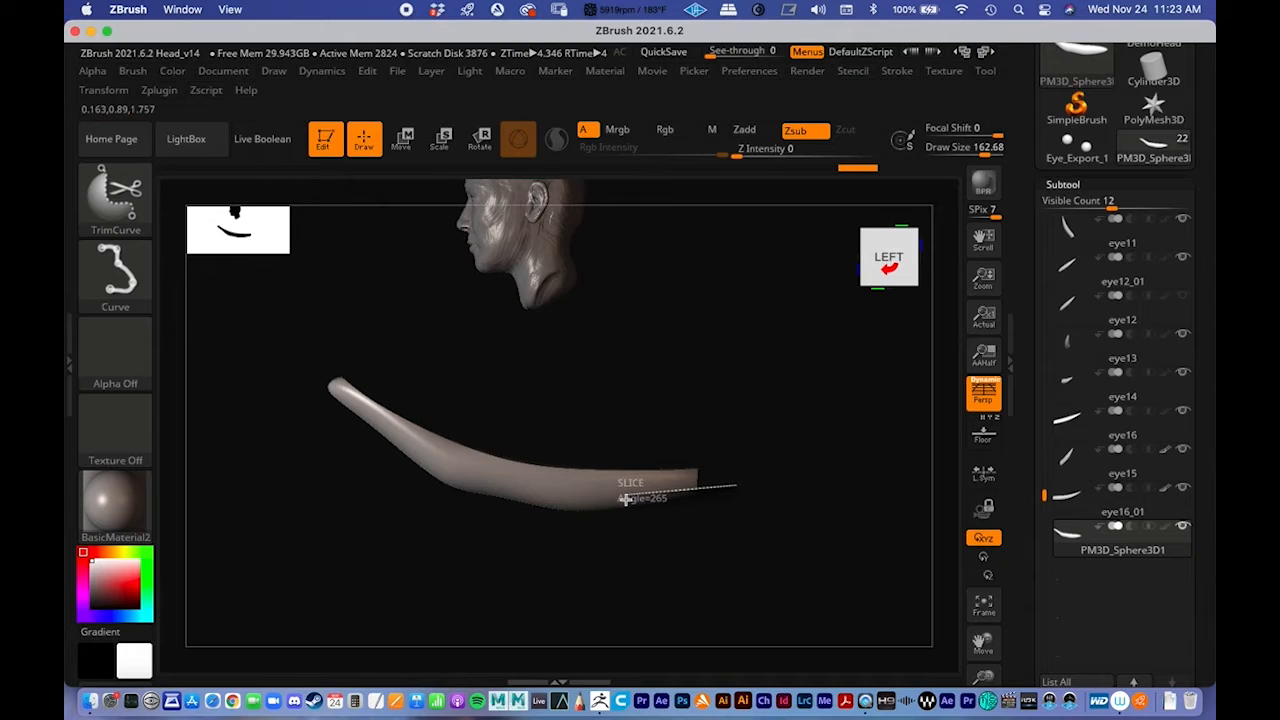
mouse_move(624, 499)
ctrl+shift+mouse_down()
mouse_move(478, 488)
mouse_move(289, 360)
mouse_move(229, 297)
ctrl+shift+mouse_up()
drag(391, 471, 457, 488)
mouse_move(623, 520)
mouse_down()
mouse_move(597, 417)
mouse_move(537, 420)
mouse_move(586, 494)
mouse_up()
key(ctrl+z)
Step: Move the trimmed form sideways so it lies clear beside the head
mouse_move(642, 438)
mouse_down()
mouse_move(613, 446)
mouse_move(612, 461)
mouse_up()
mouse_move(495, 595)
mouse_down()
mouse_move(549, 497)
mouse_move(464, 503)
mouse_up()
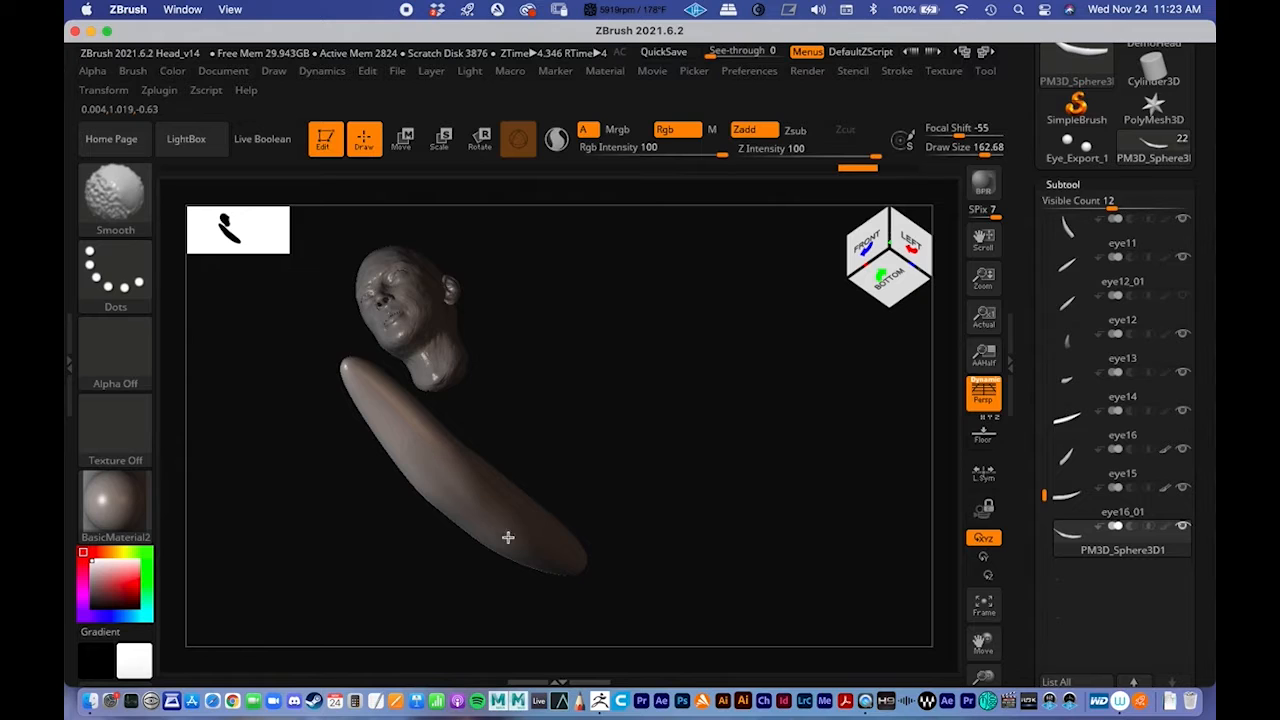
mouse_move(474, 462)
mouse_down()
mouse_move(640, 440)
mouse_move(589, 526)
mouse_move(609, 511)
mouse_move(509, 572)
mouse_move(586, 506)
mouse_move(614, 549)
mouse_move(427, 181)
mouse_move(631, 491)
mouse_move(634, 537)
mouse_move(608, 310)
mouse_move(622, 297)
mouse_up()
click(404, 145)
drag(547, 393, 712, 406)
alt+drag(797, 423, 723, 443)
Step: Return to Draw mode and trim the form's head-facing long side with TrimCurve in top view
key(q)
mouse_move(440, 217)
mouse_down()
mouse_move(680, 464)
mouse_move(683, 426)
mouse_move(697, 443)
mouse_move(629, 429)
mouse_move(573, 522)
mouse_up()
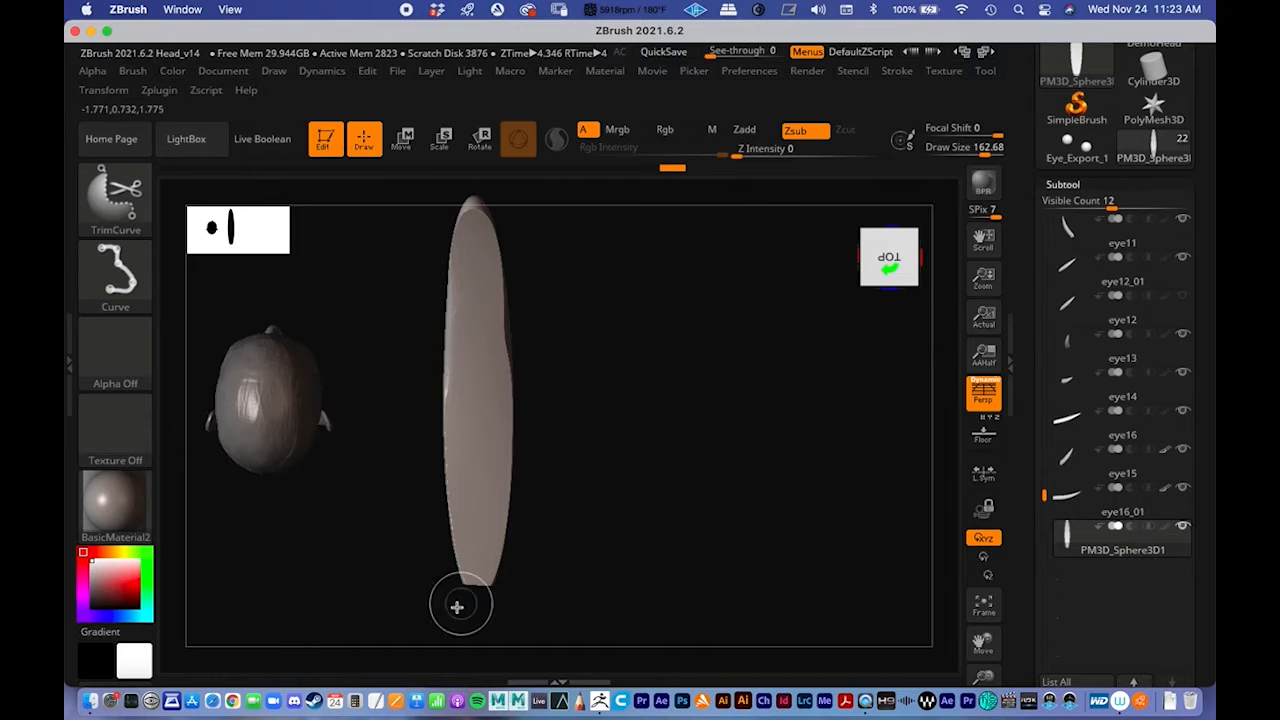
mouse_move(452, 606)
ctrl+shift+mouse_down()
mouse_move(466, 172)
mouse_move(457, 347)
ctrl+shift+mouse_up()
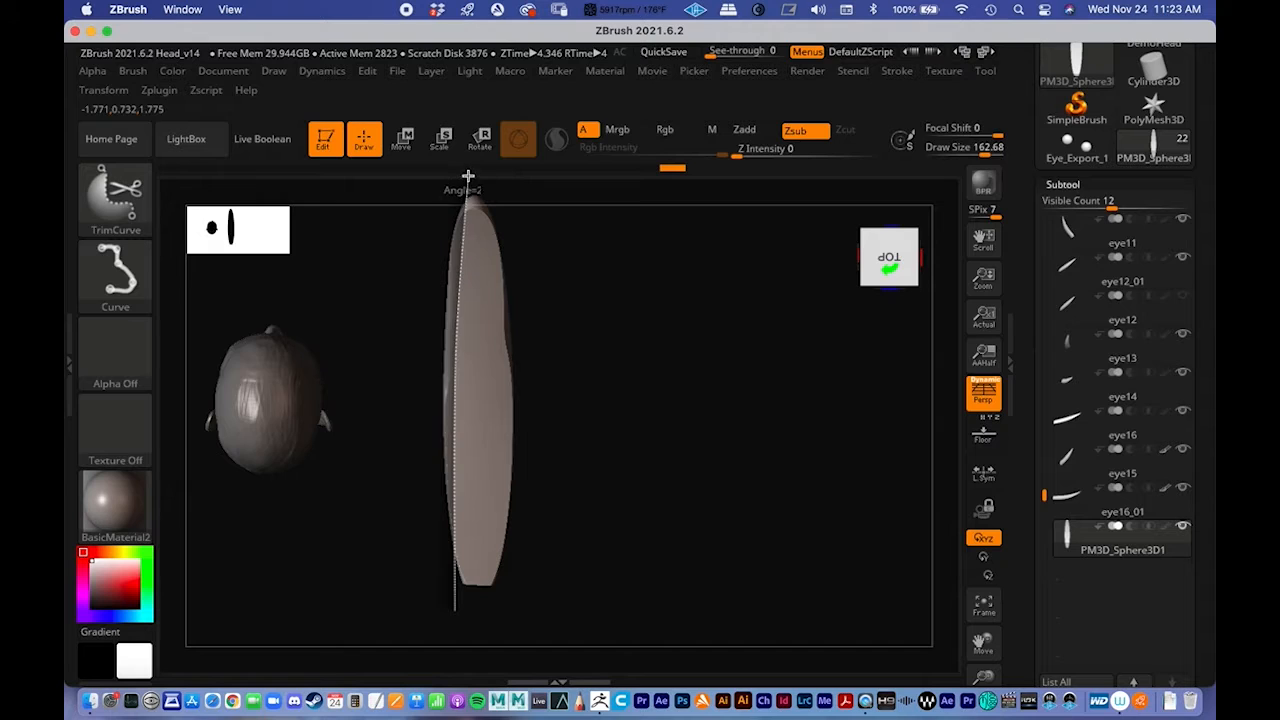
ctrl+shift+drag(470, 172, 470, 174)
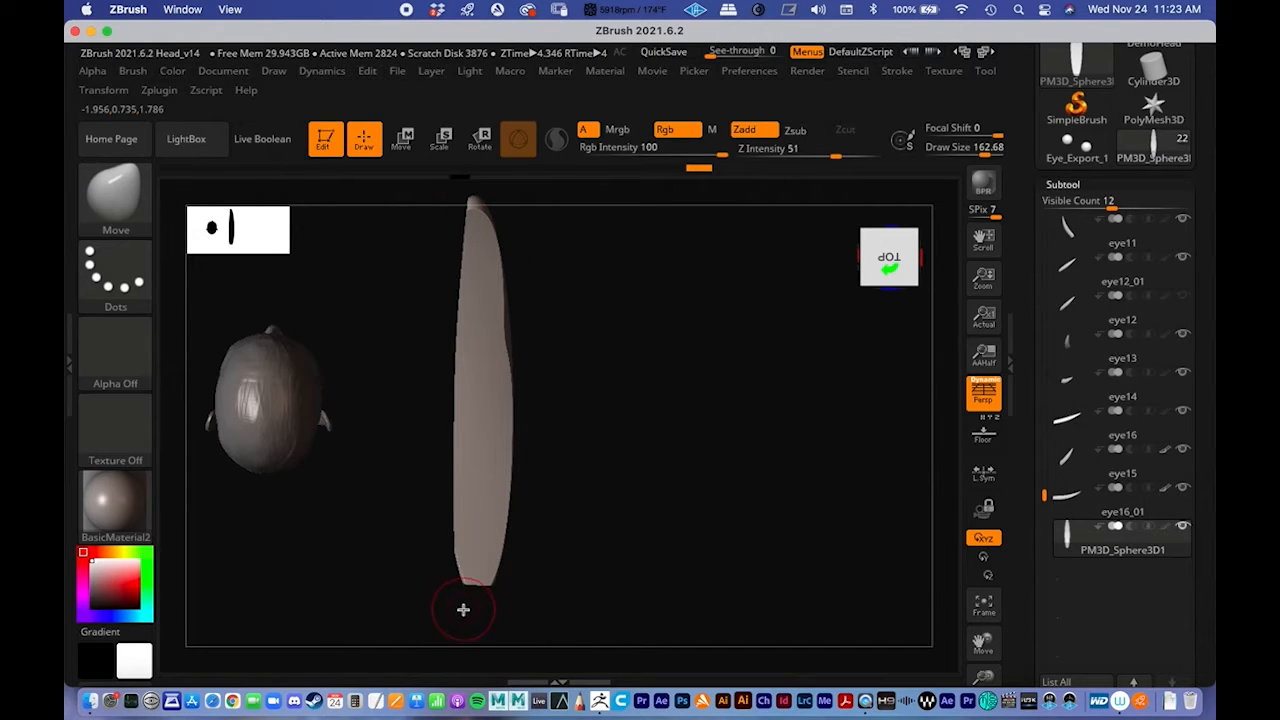
key(ctrl)
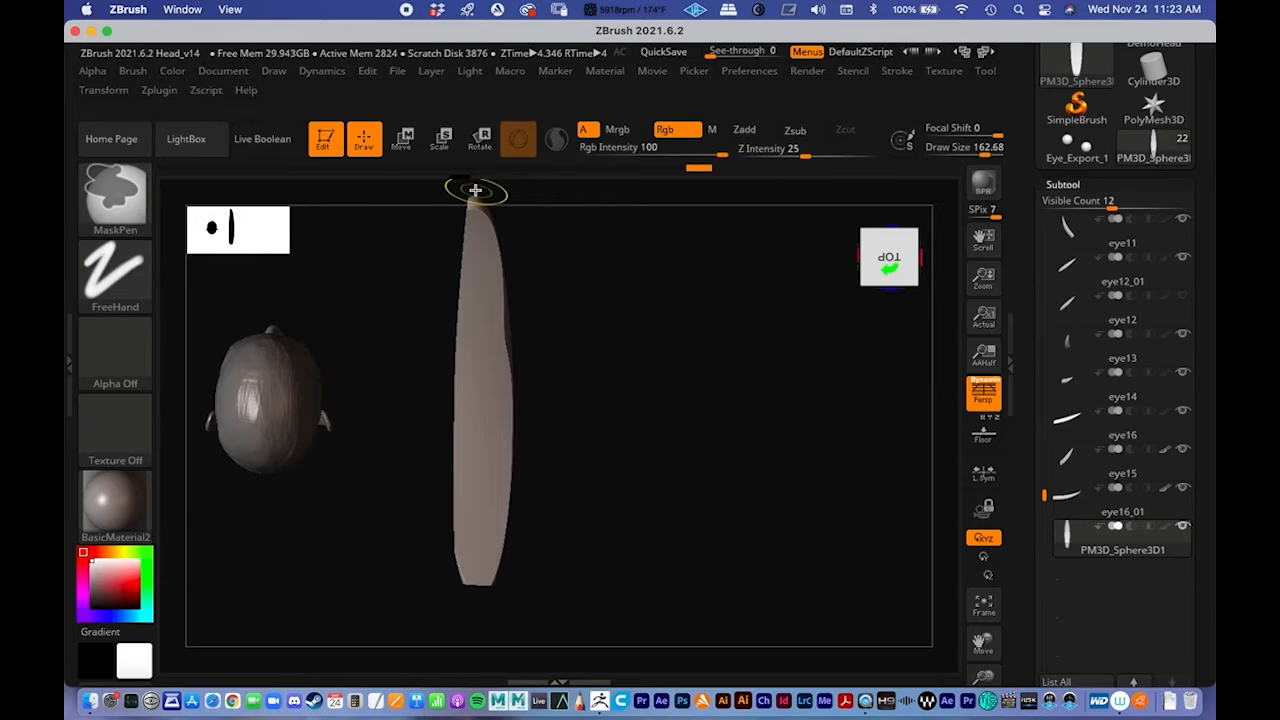
ctrl+drag(503, 310, 503, 310)
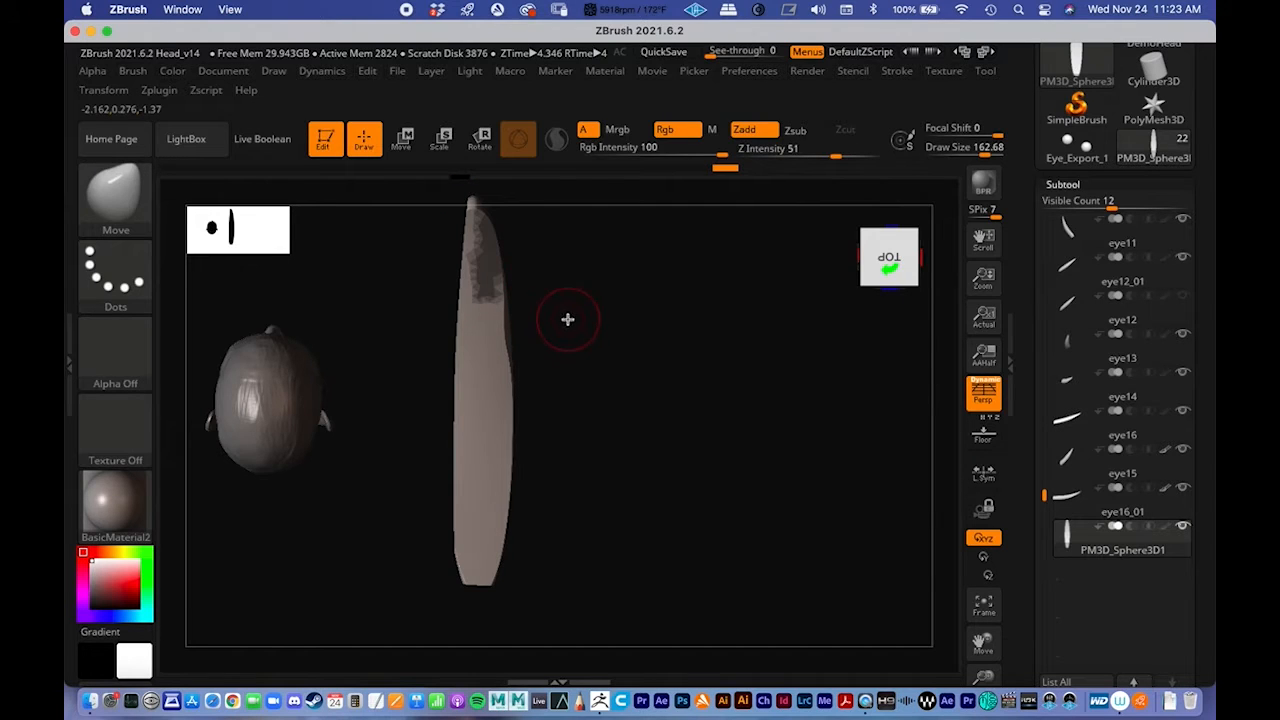
ctrl+click(630, 305)
Step: Trim the form's long side away from the head along a lengthwise slice and inspect it in right view
alt+drag(612, 338, 650, 372)
key(ctrl+shift)
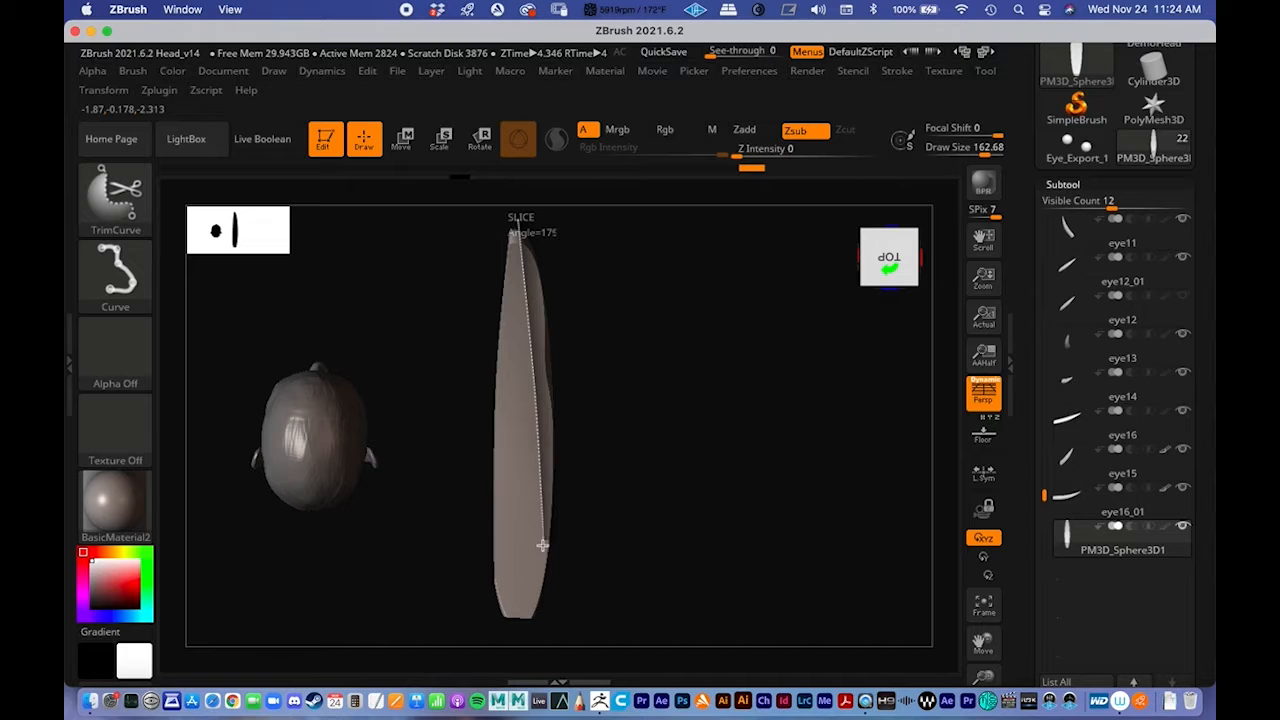
drag(535, 643, 537, 645)
mouse_move(583, 557)
mouse_down()
mouse_move(631, 500)
mouse_move(583, 500)
mouse_move(636, 463)
mouse_move(620, 403)
mouse_move(578, 396)
mouse_up()
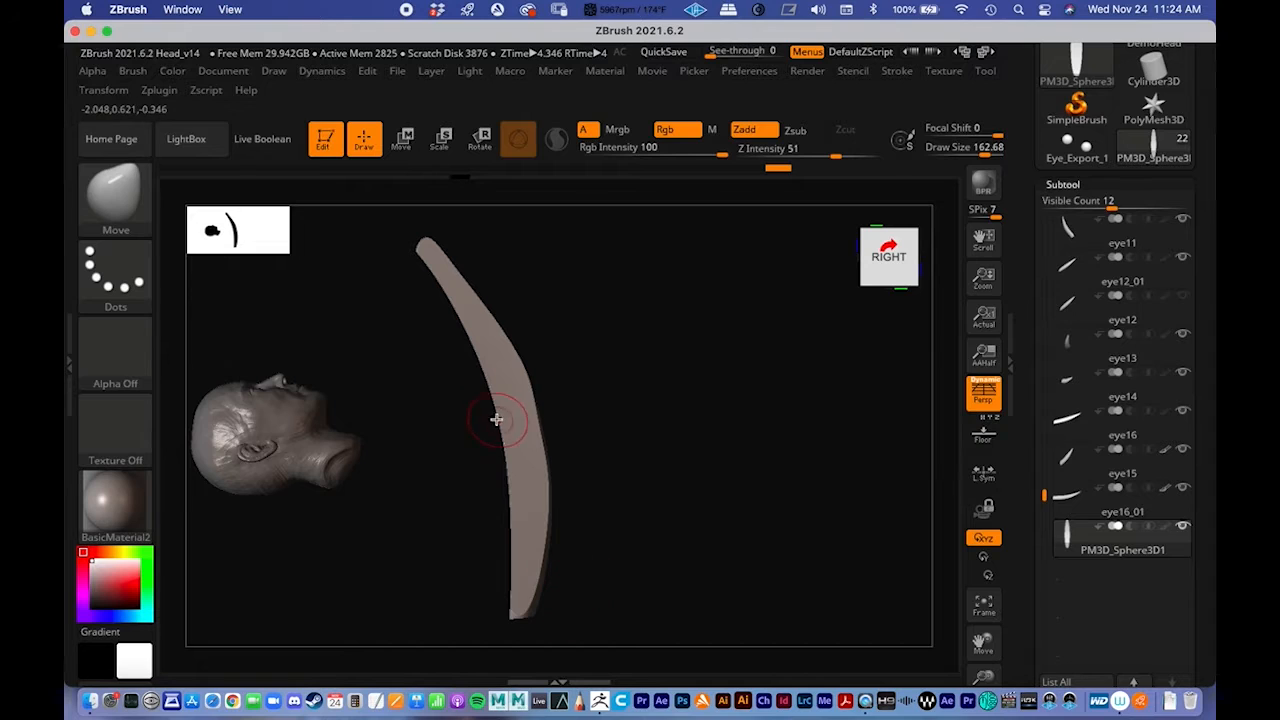
Step: Trim the form's convex outer edge with TrimCurve in right view, following its bend from the narrow tip to the blunt end
key(ctrl+shift)
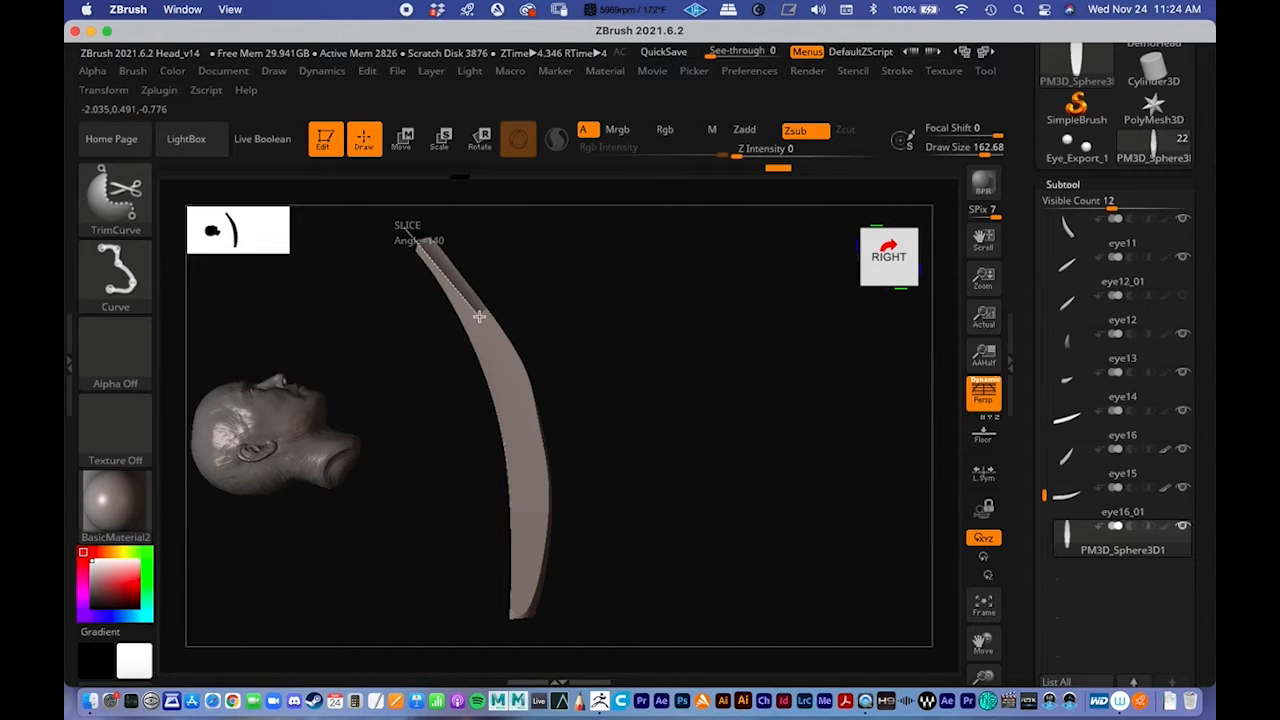
ctrl+shift+drag(481, 322, 535, 414)
ctrl+shift+drag(507, 373, 479, 323)
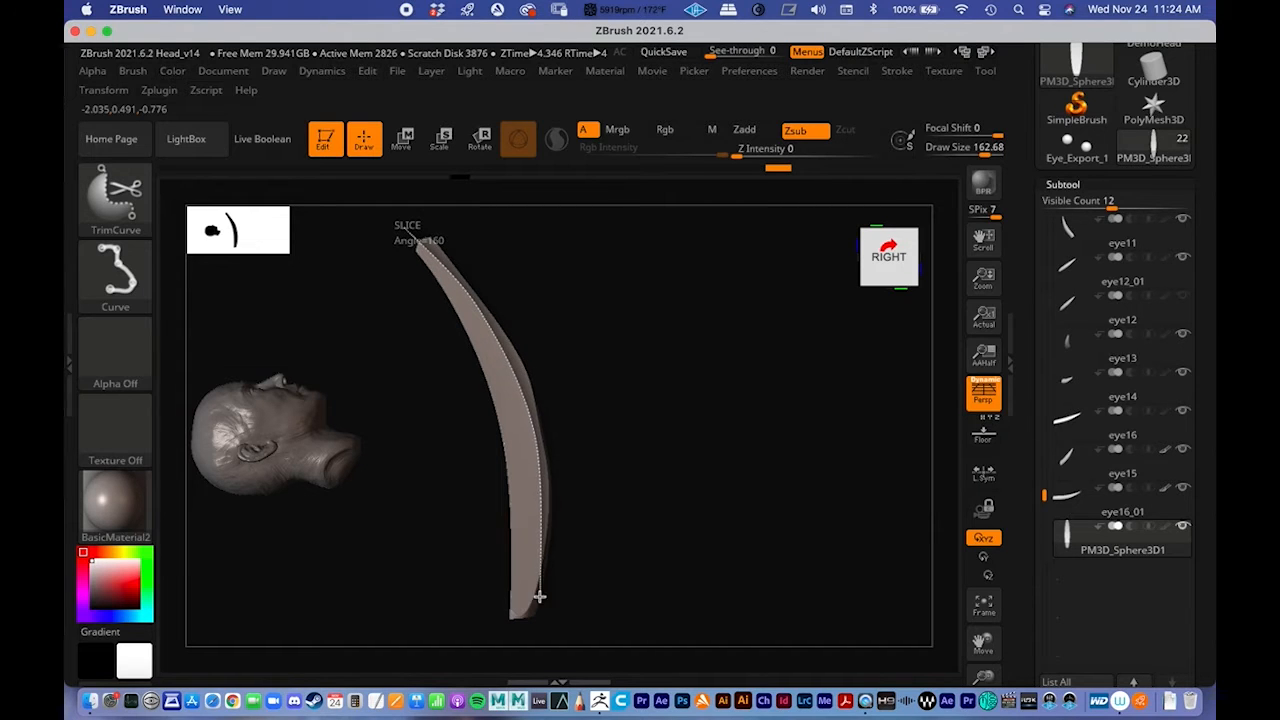
ctrl+shift+drag(537, 623, 540, 620)
mouse_move(640, 540)
mouse_down()
mouse_move(643, 491)
mouse_move(511, 548)
mouse_up()
ctrl+right_drag(606, 443, 569, 400)
mouse_move(569, 400)
mouse_down()
mouse_move(590, 367)
mouse_move(551, 391)
mouse_move(500, 371)
mouse_move(451, 383)
mouse_move(612, 397)
mouse_up()
alt+right_drag(612, 397, 709, 440)
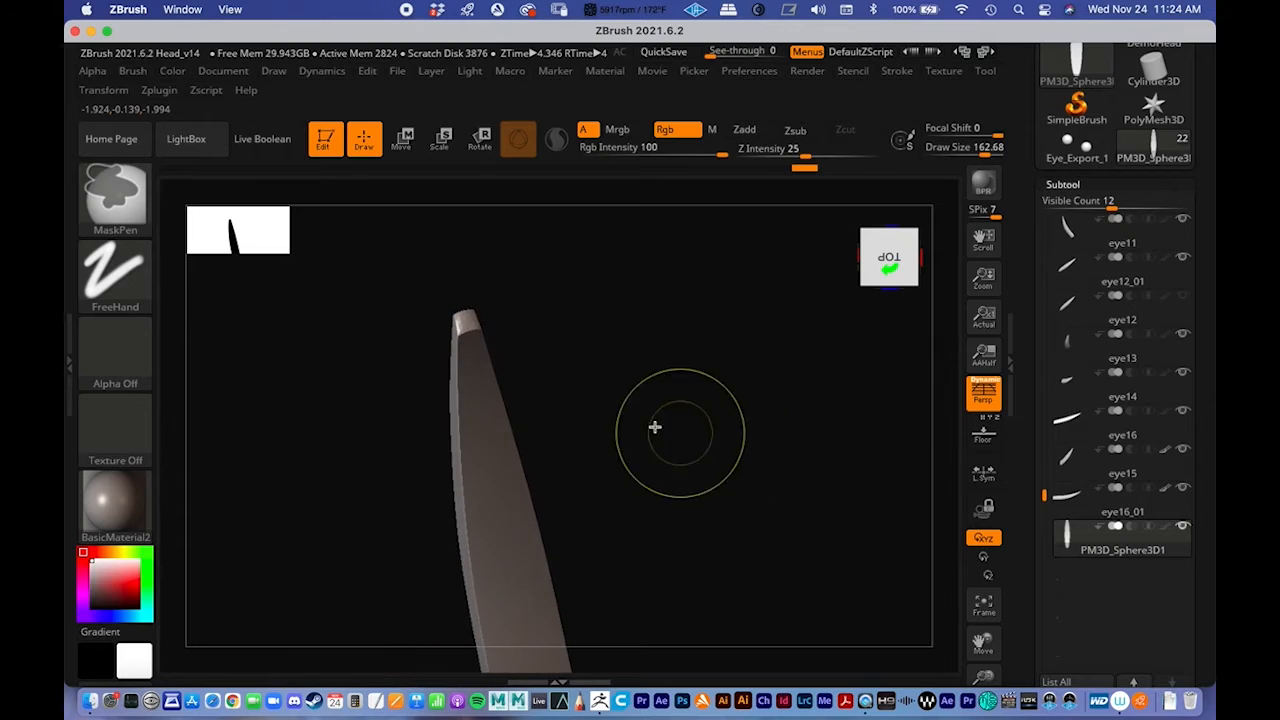
Step: Try smoothing the form's tip with the Smooth brush and undo the smoothing
shift+drag(464, 338, 470, 345)
key(ctrl+z)
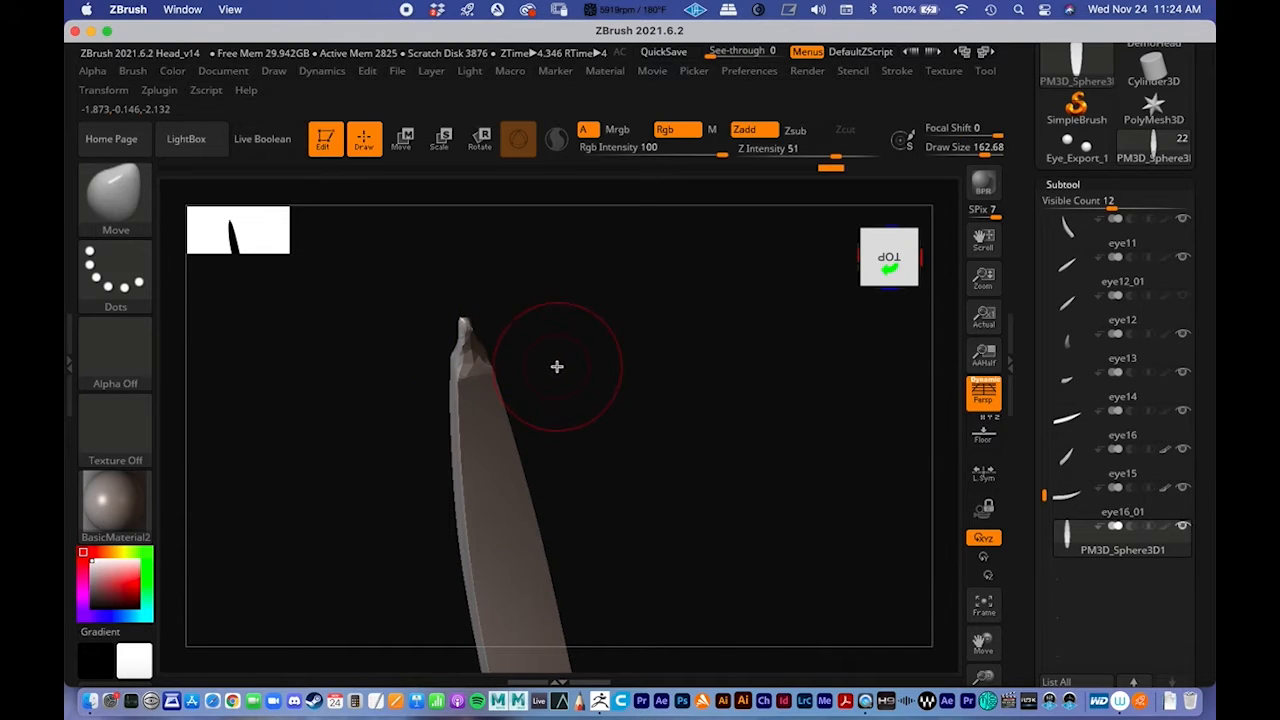
key(ctrl+z)
Step: Examine the trimmed form's taper and curvature from the front and from both sides
mouse_move(616, 420)
ctrl+right_down()
mouse_move(629, 406)
mouse_move(540, 254)
ctrl+right_up()
mouse_move(572, 415)
mouse_down()
mouse_move(611, 437)
mouse_move(594, 380)
mouse_up()
drag(673, 470, 594, 523)
drag(569, 376, 616, 459)
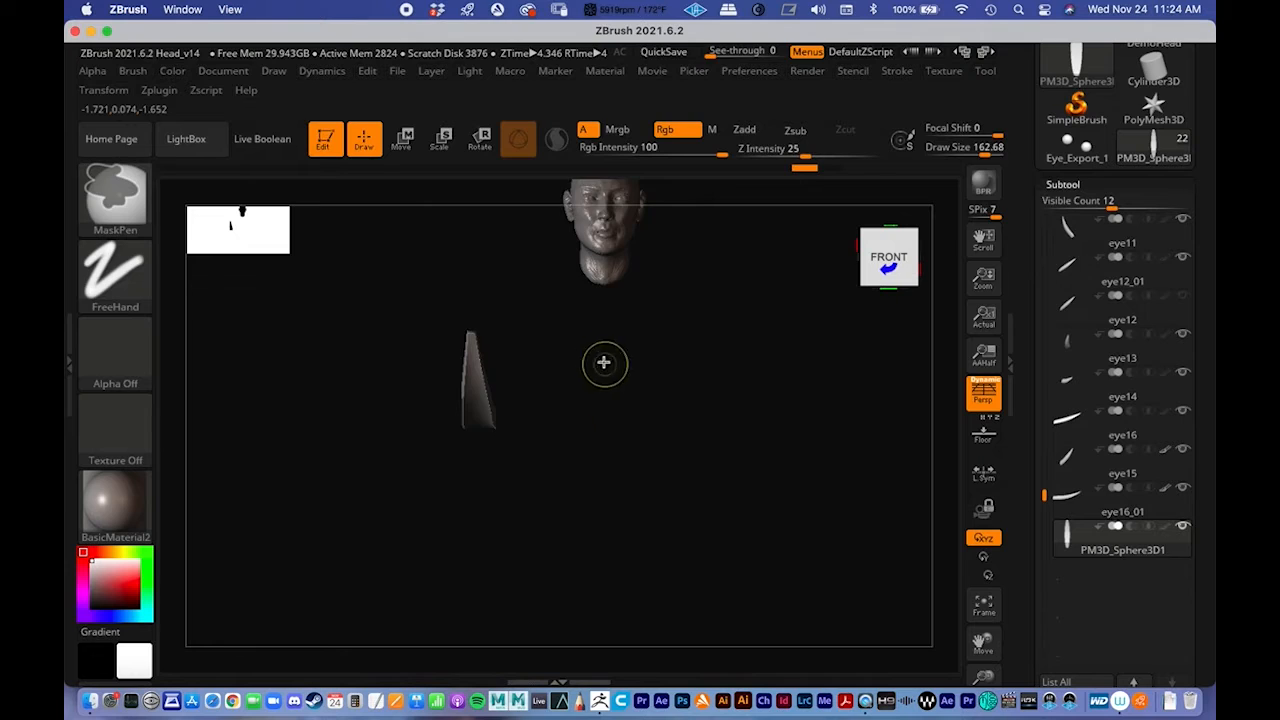
ctrl+right_drag(606, 377, 583, 403)
drag(554, 454, 577, 468)
key(shift)
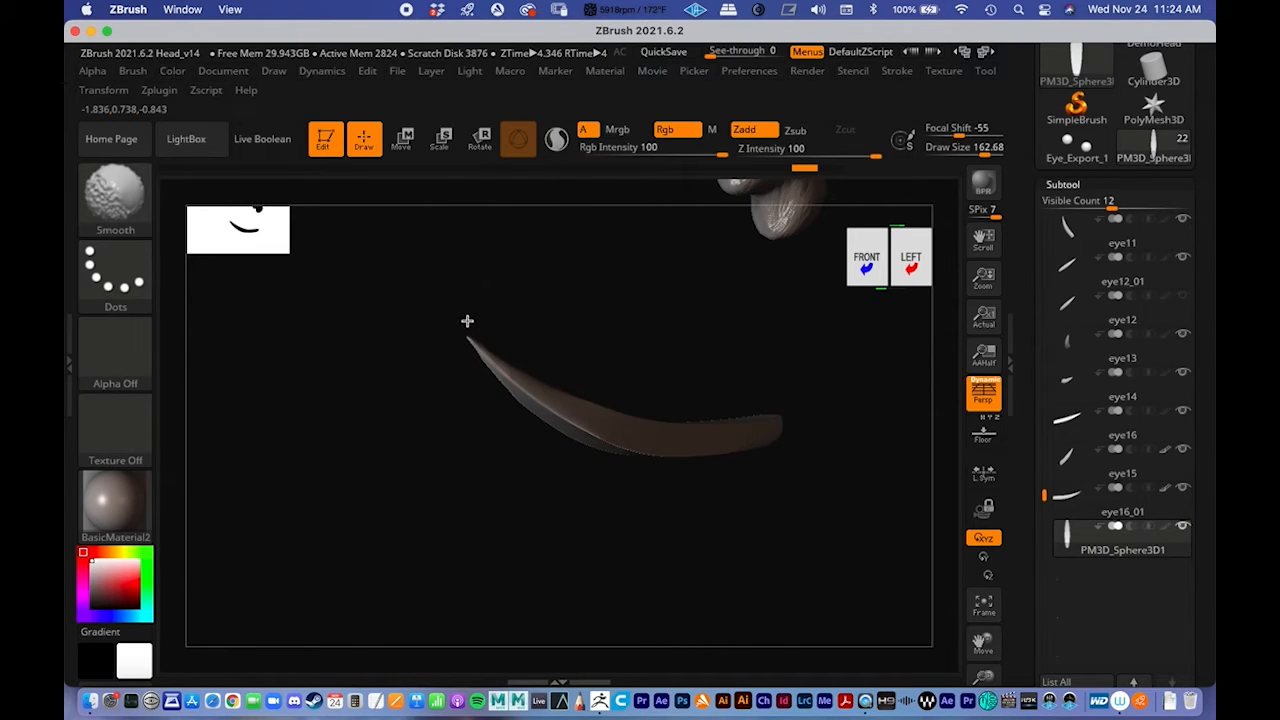
mouse_move(753, 437)
mouse_down()
mouse_move(723, 423)
mouse_move(717, 389)
mouse_move(703, 414)
mouse_move(743, 480)
mouse_move(704, 514)
mouse_up()
key(ctrl)
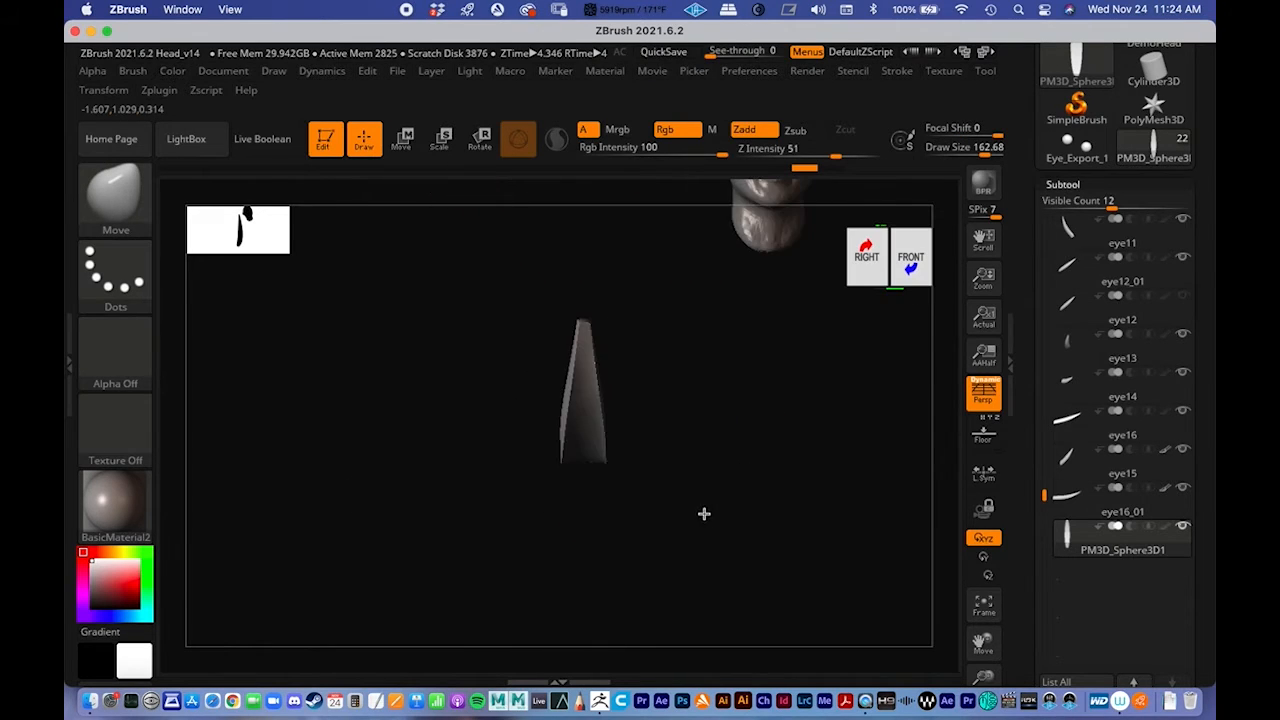
Step: Move the form up and sideways with the gizmo until it overlaps the upper part of the head
shift+right_drag(704, 514, 702, 490)
ctrl+right_drag(703, 377, 668, 394)
alt+right_drag(714, 336, 556, 478)
ctrl+right_drag(631, 426, 567, 375)
alt+right_drag(538, 438, 556, 362)
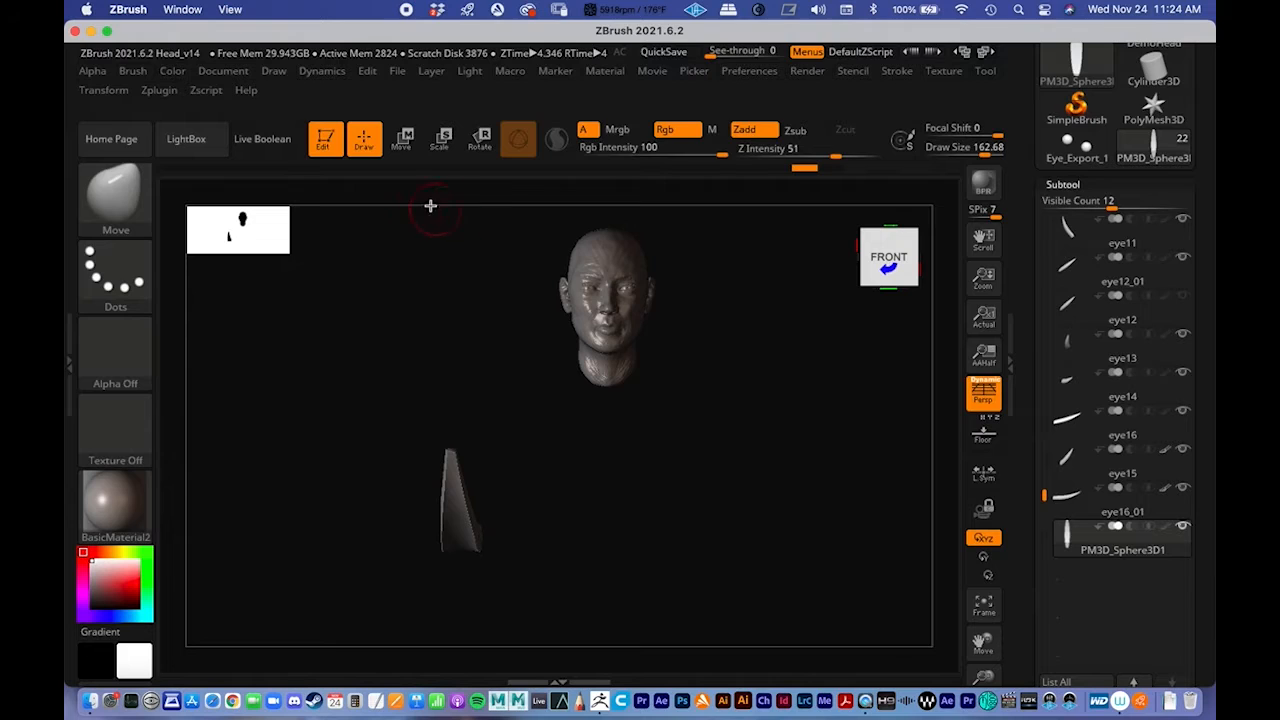
click(405, 137)
drag(457, 443, 460, 160)
drag(361, 264, 529, 277)
alt+right_drag(611, 299, 592, 374)
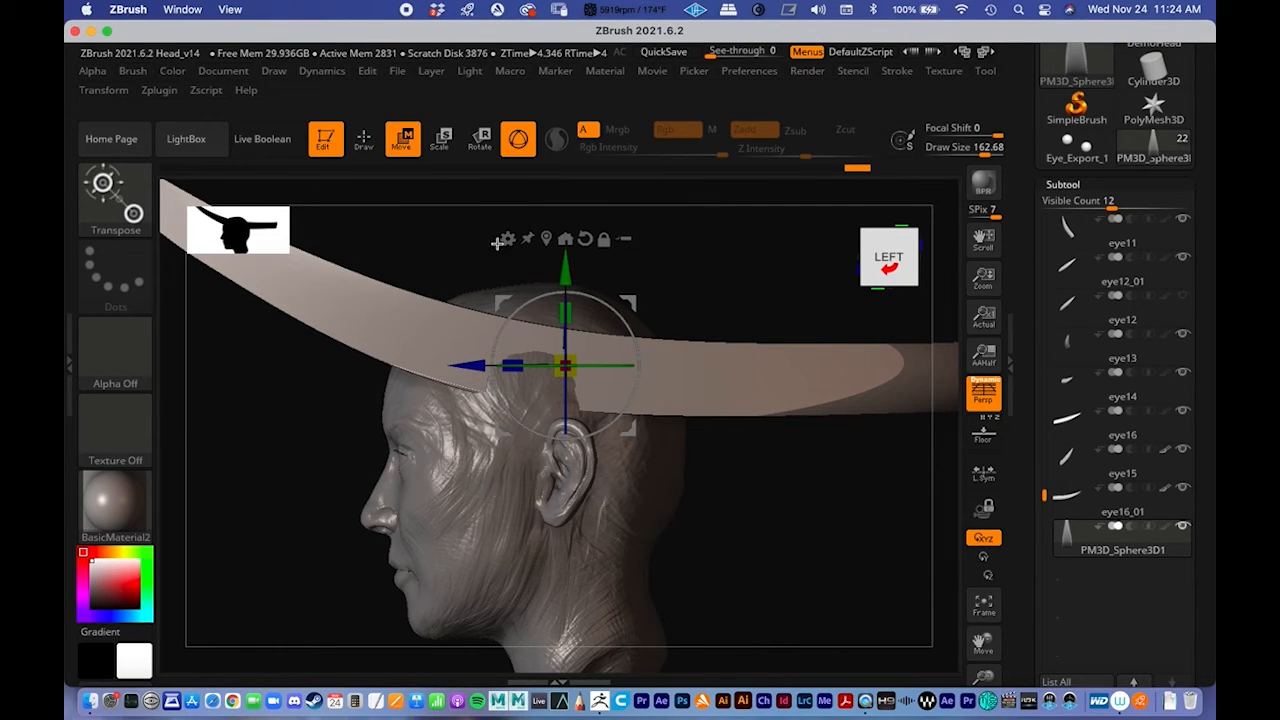
Step: Scale the form down drastically in left view and place it just in front of the face at eye level
drag(565, 364, 436, 486)
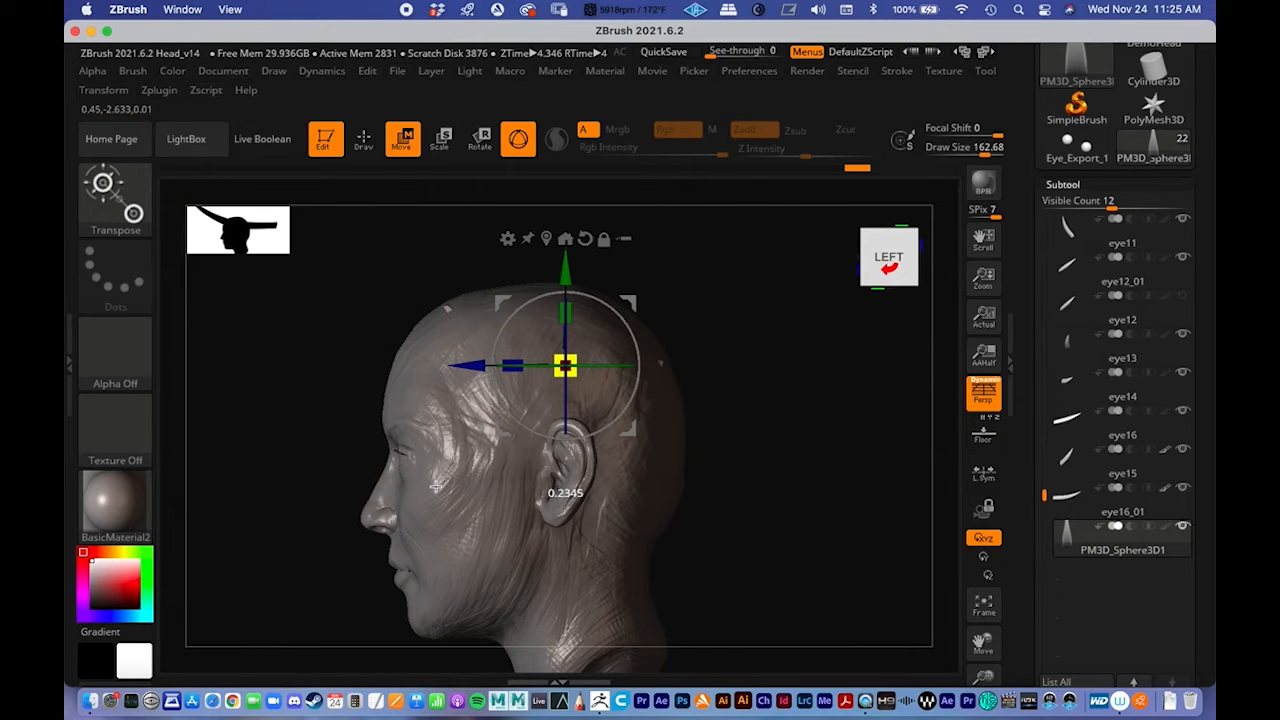
drag(457, 366, 232, 366)
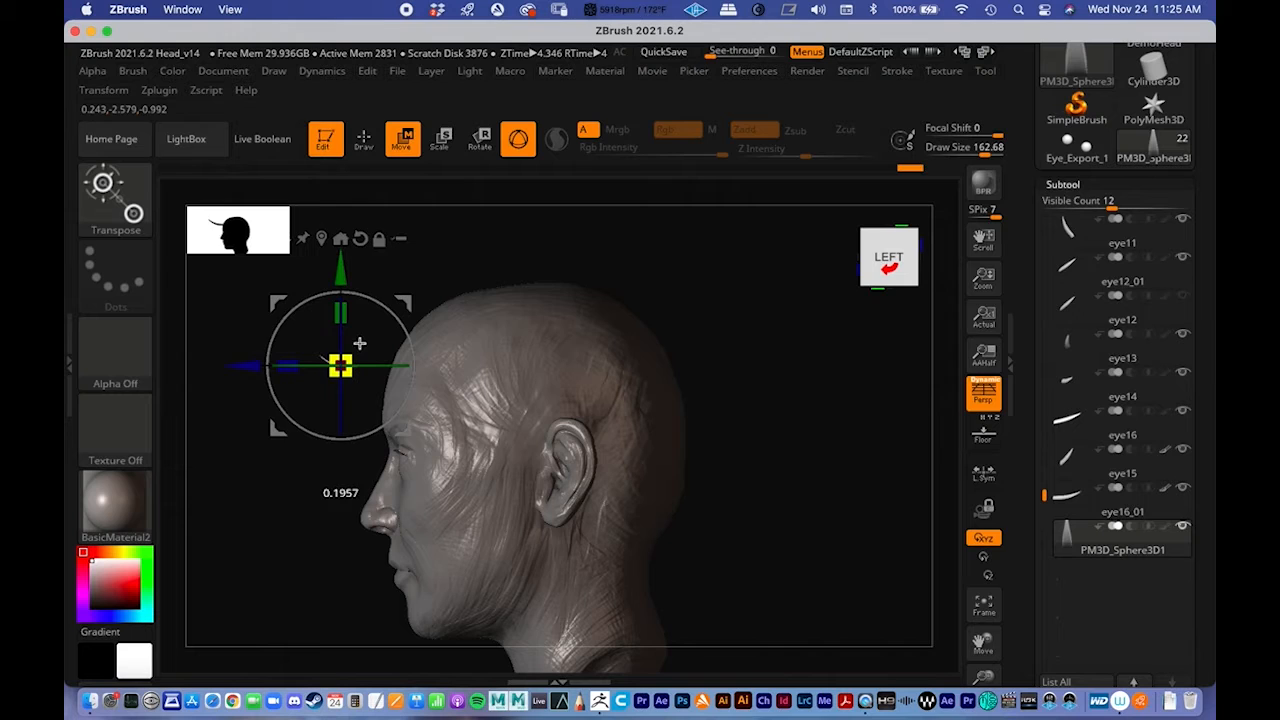
alt+right_drag(312, 402, 657, 368)
alt+right_drag(612, 296, 552, 281)
drag(462, 215, 467, 385)
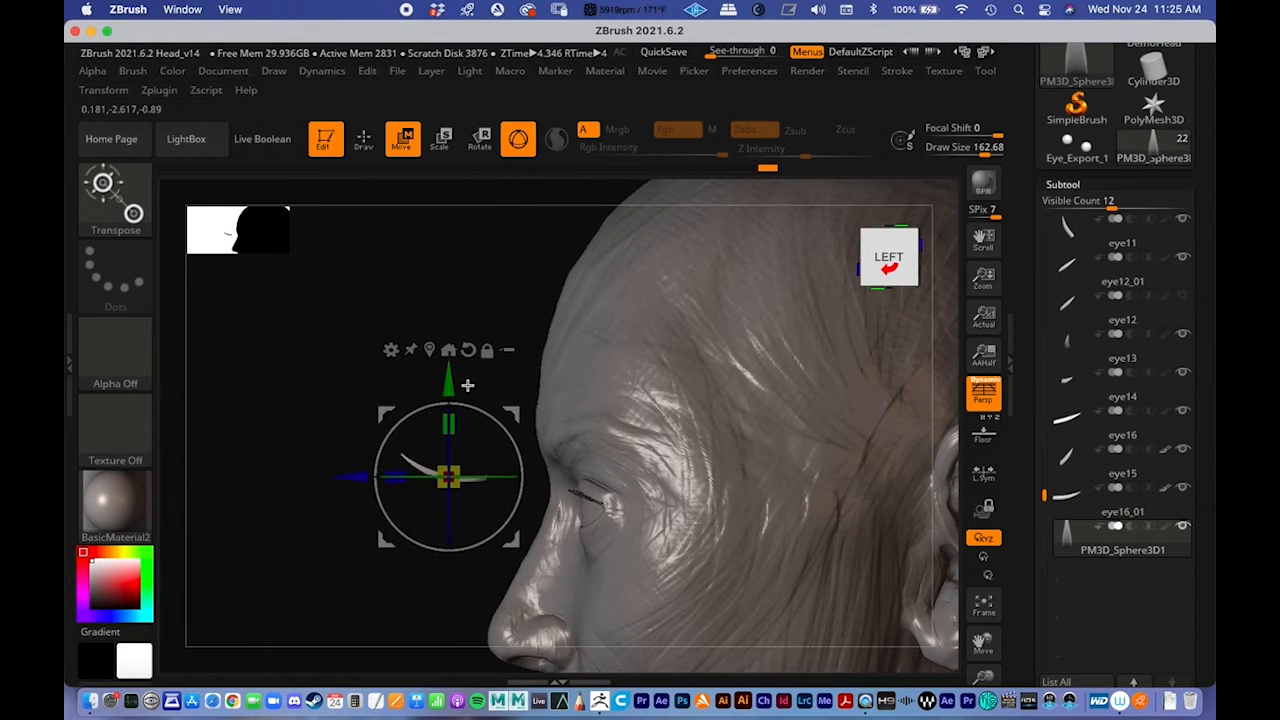
drag(381, 487, 446, 430)
Step: Shrink the form further in front view, move it onto the upper eyelid's lash line and return to Draw mode
alt+right_drag(482, 382, 762, 452)
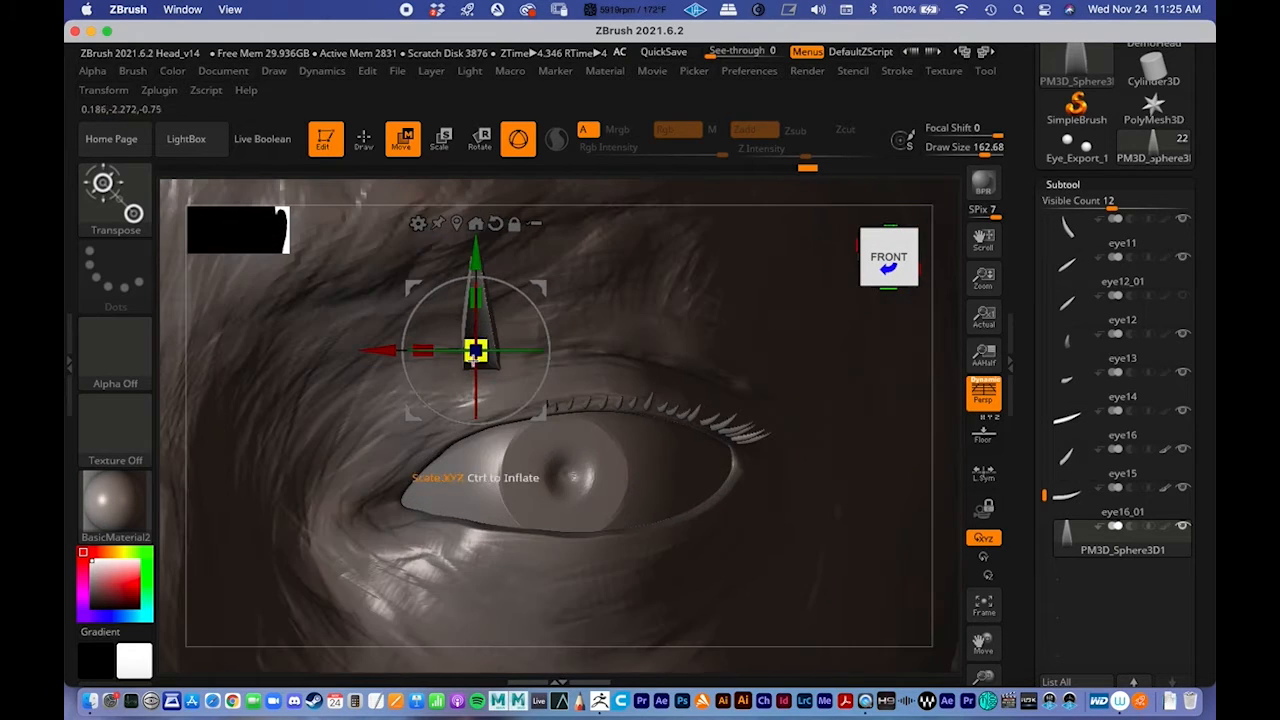
drag(466, 259, 483, 323)
drag(421, 405, 581, 397)
alt+right_drag(701, 343, 652, 236)
mouse_move(820, 524)
mouse_down()
mouse_move(797, 534)
mouse_move(810, 520)
mouse_up()
key(q)
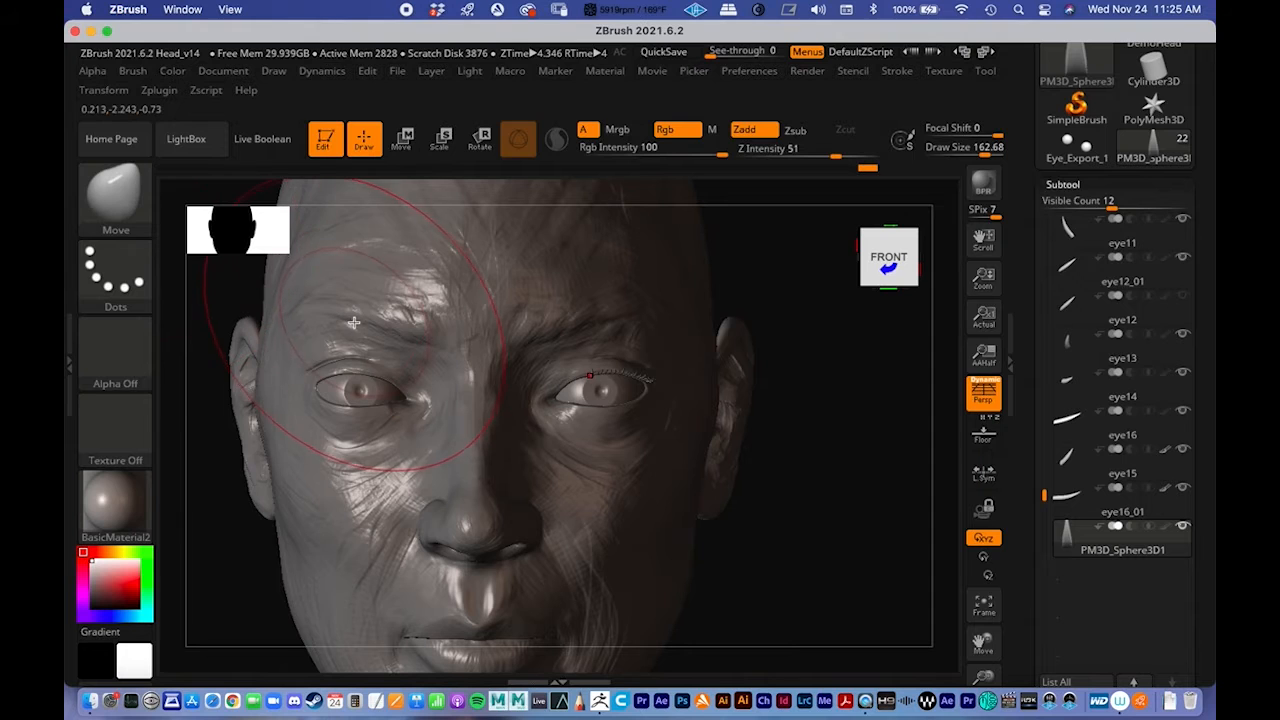
Step: Set the Move brush's draw size to about 62 and make SelectRect the selection brush
key(ctrl+shift)
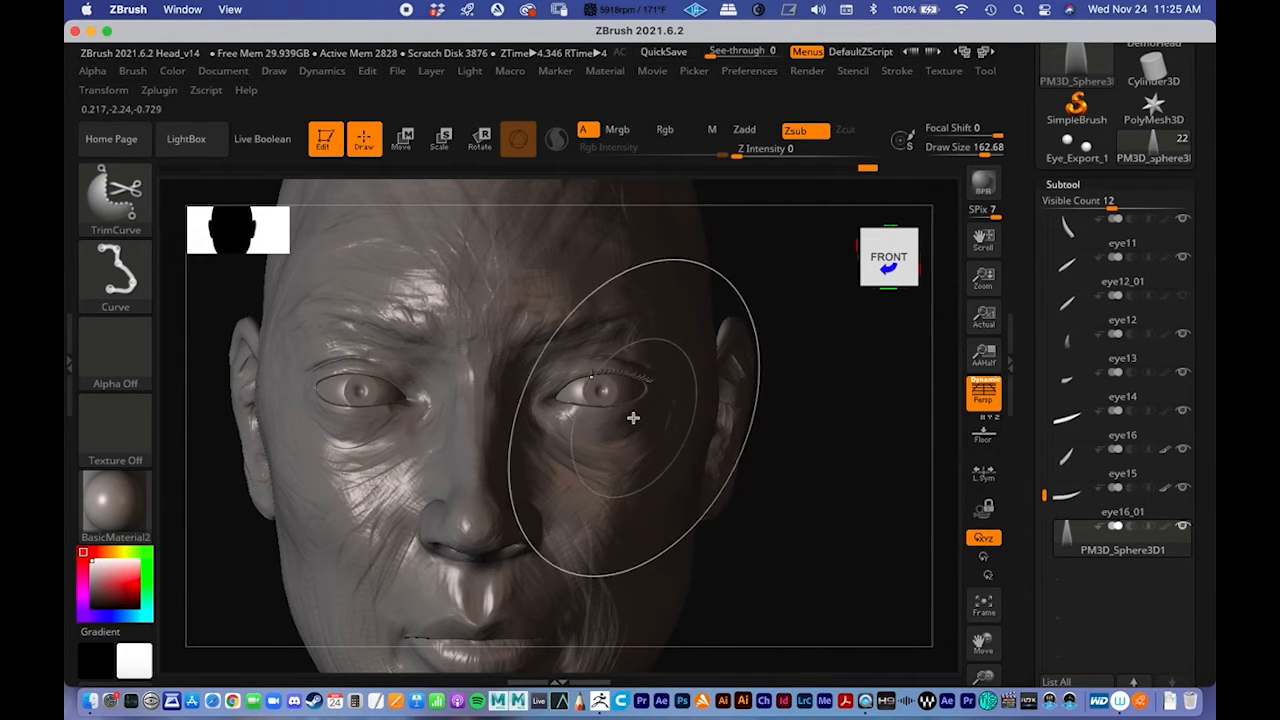
key(space)
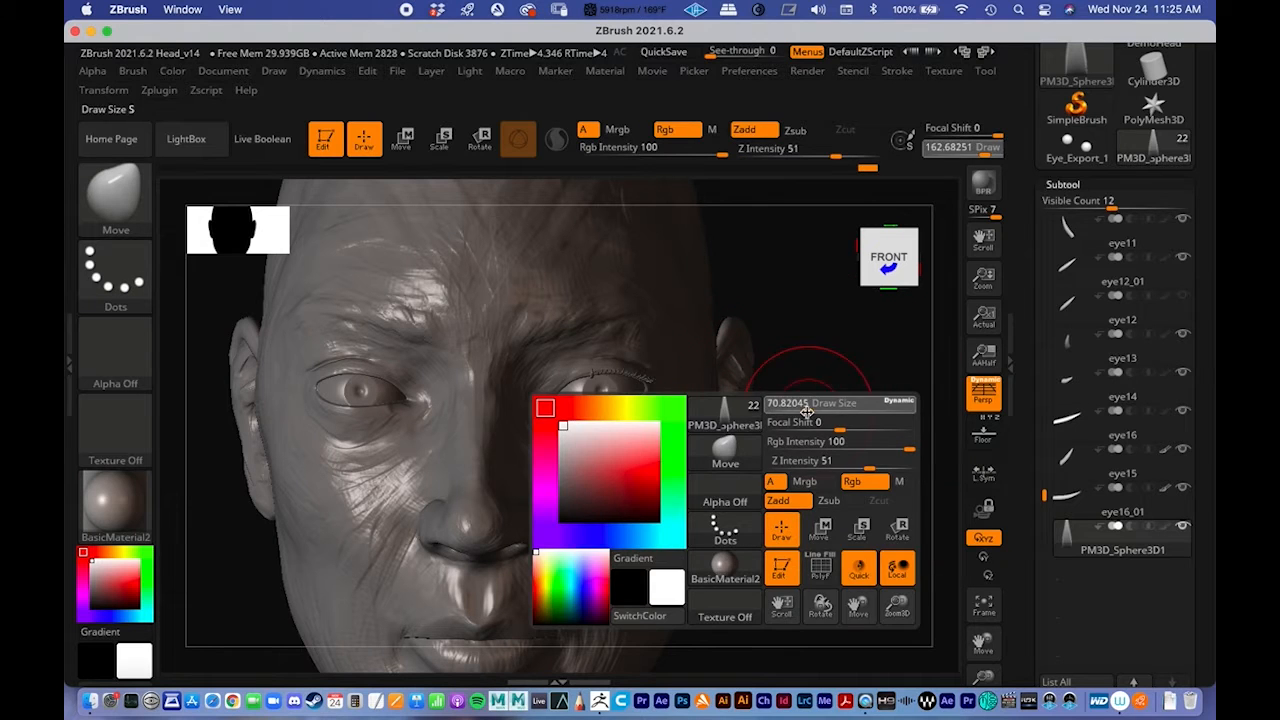
drag(807, 411, 708, 412)
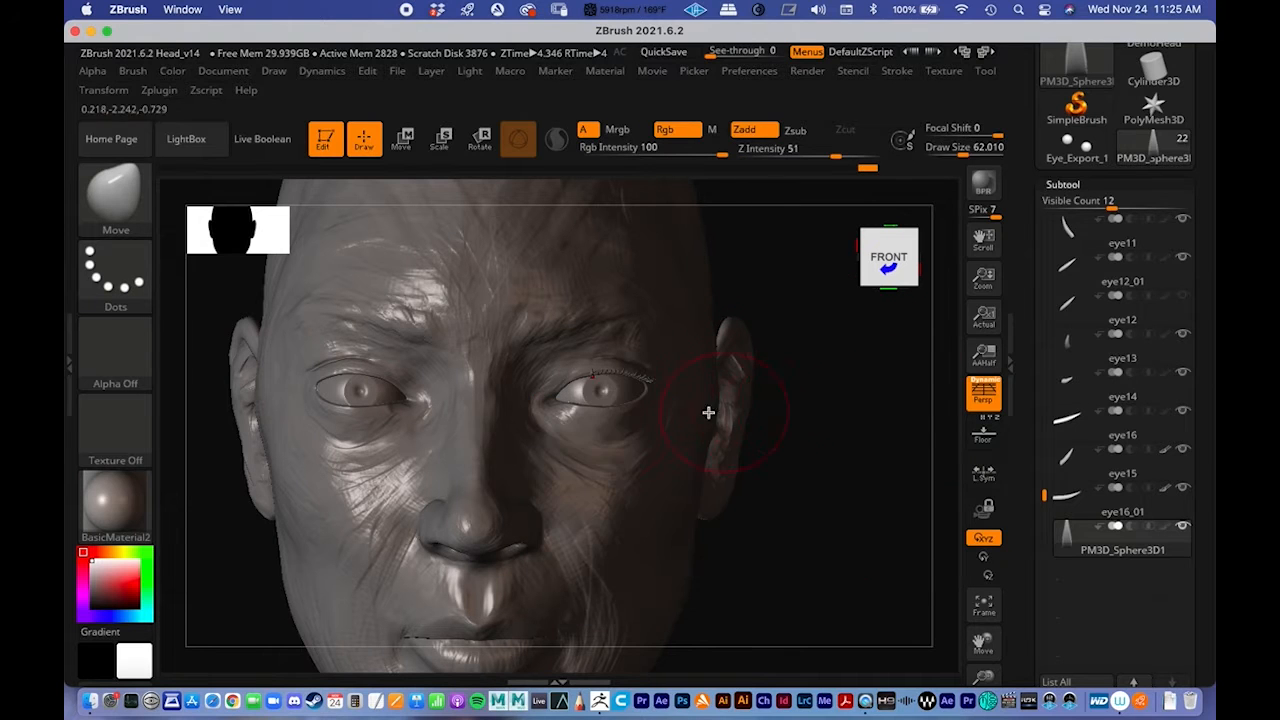
ctrl+shift+click(117, 213)
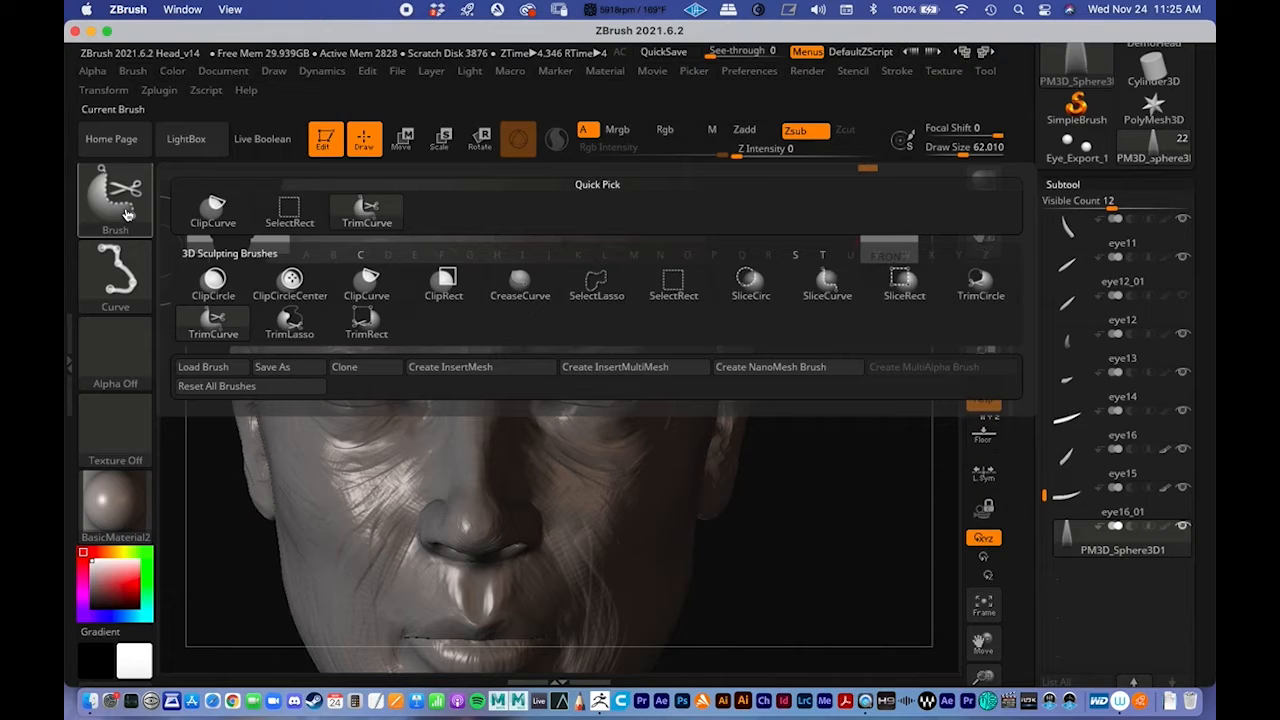
click(298, 283)
key(ctrl+shift)
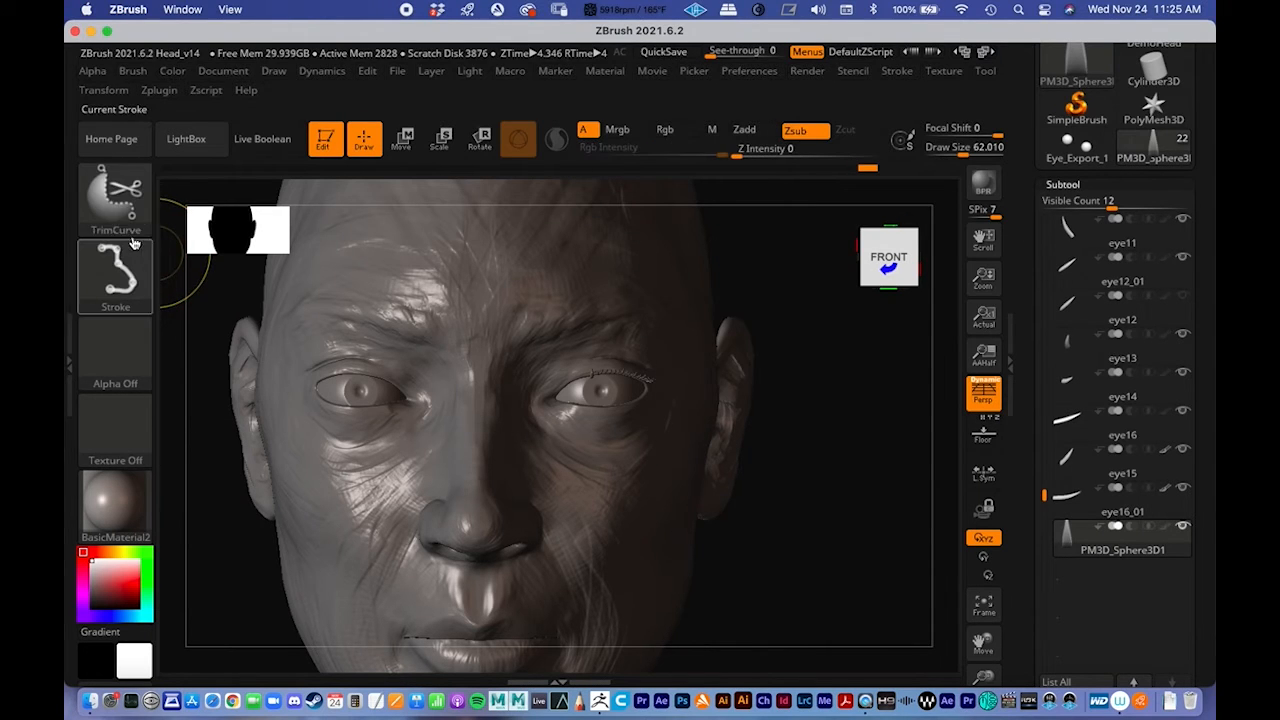
ctrl+shift+click(125, 203)
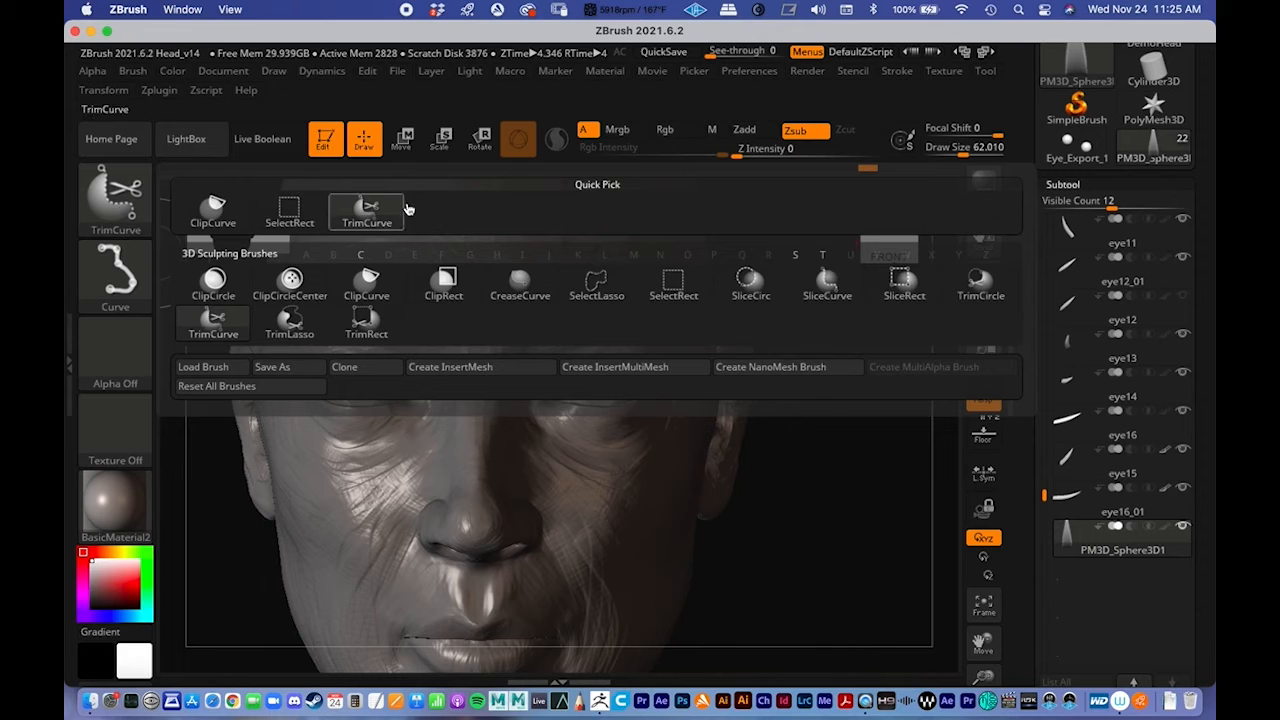
click(289, 217)
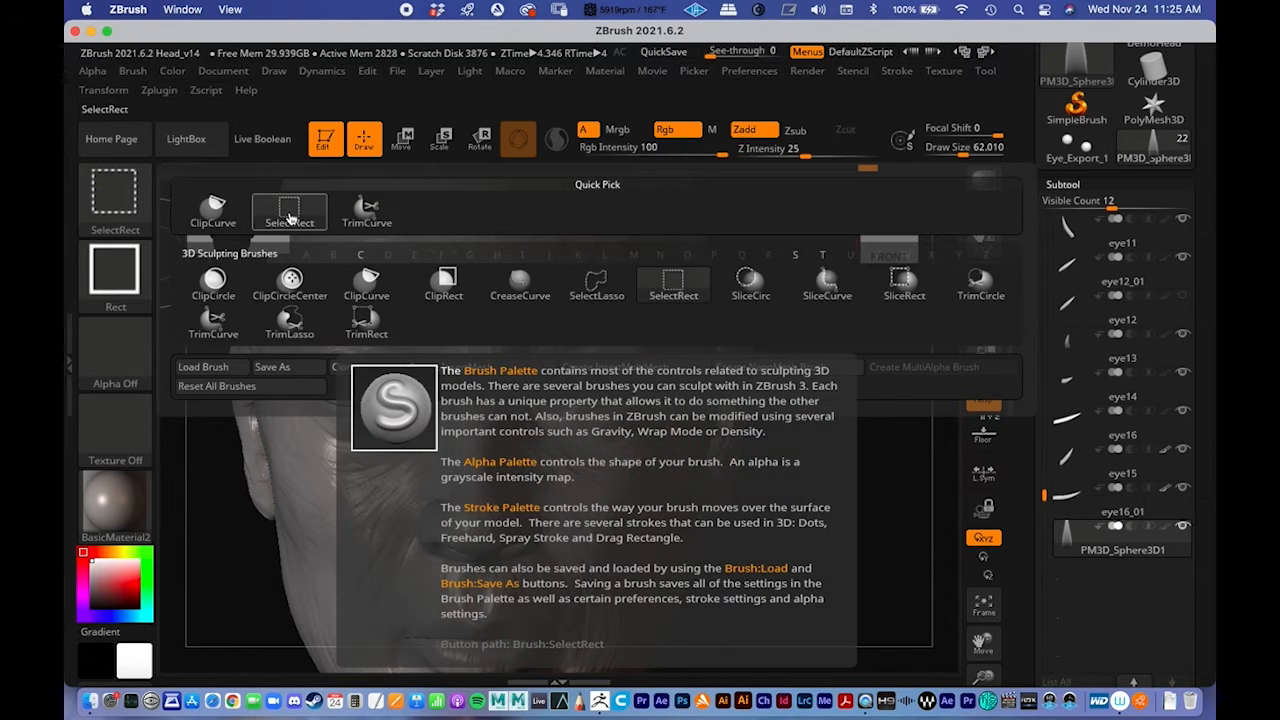
Step: Activate the DemoHead1 subtool and hide everything except the rectangular skin region around the eye with the lashes
mouse_move(492, 296)
ctrl+shift+mouse_down()
mouse_move(626, 454)
mouse_move(692, 505)
ctrl+shift+mouse_up()
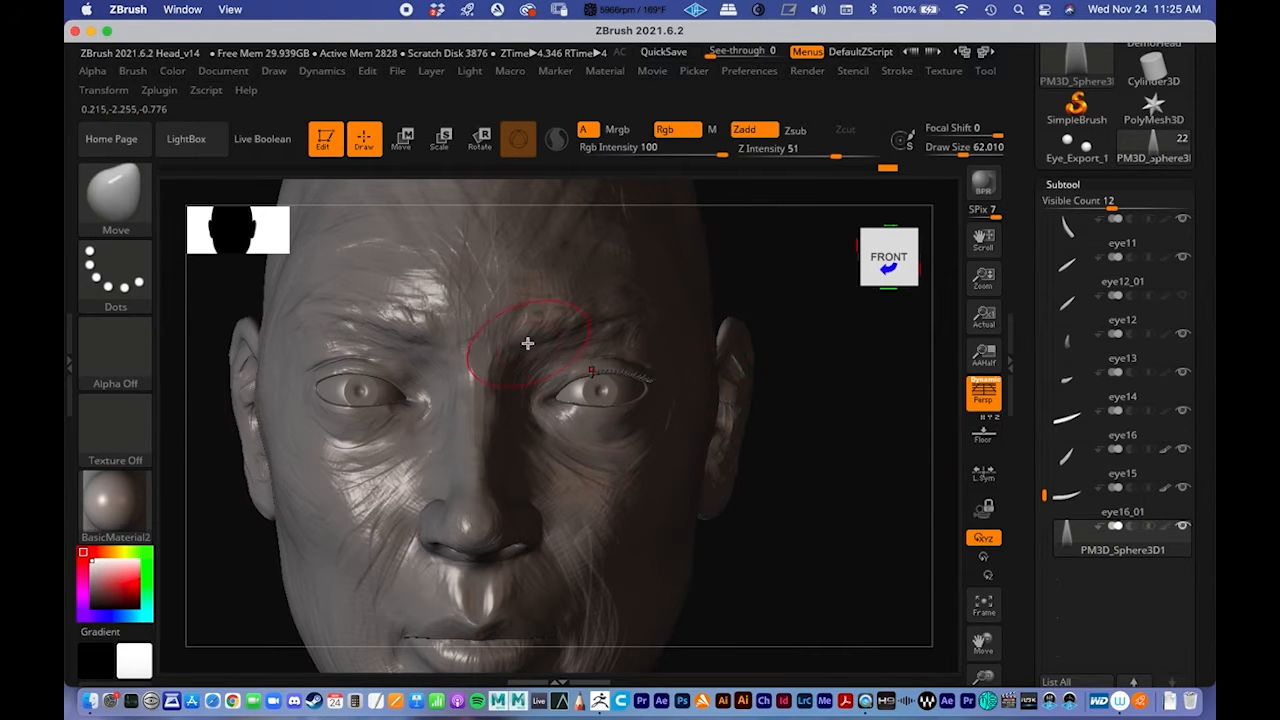
mouse_move(522, 308)
ctrl+shift+mouse_down()
mouse_move(686, 480)
mouse_move(737, 488)
ctrl+shift+mouse_up()
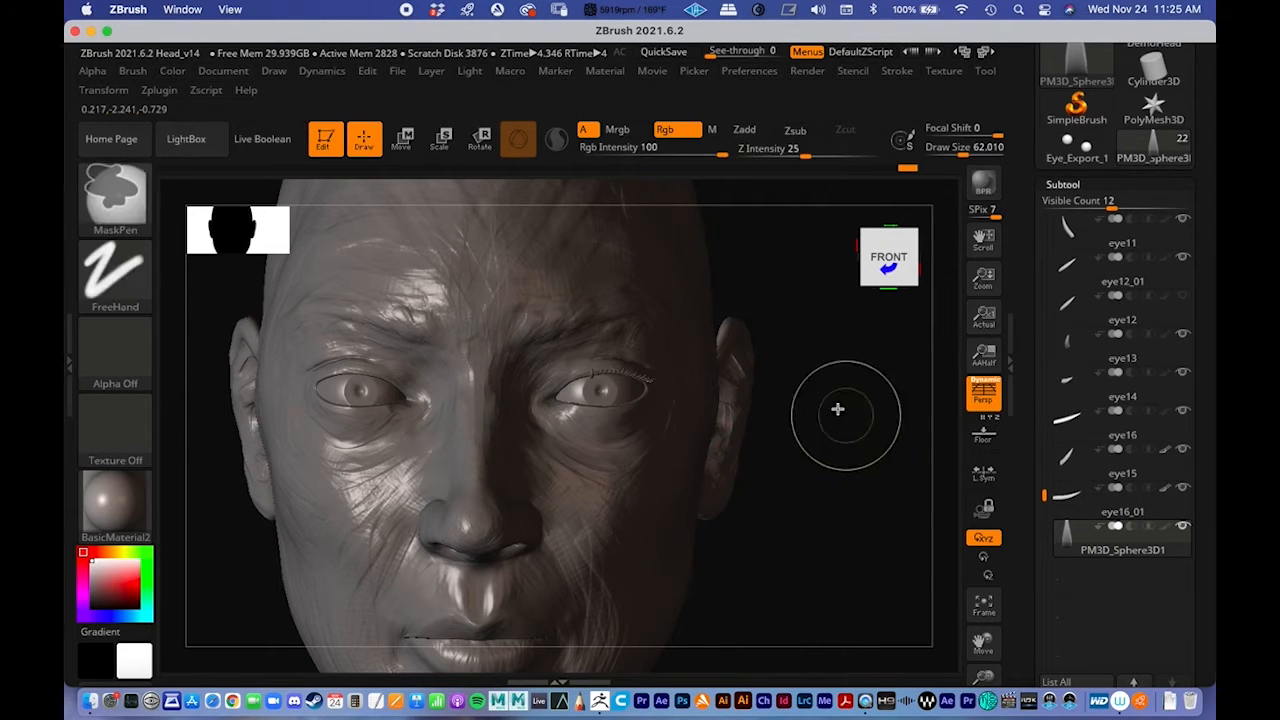
drag(1043, 496, 1052, 203)
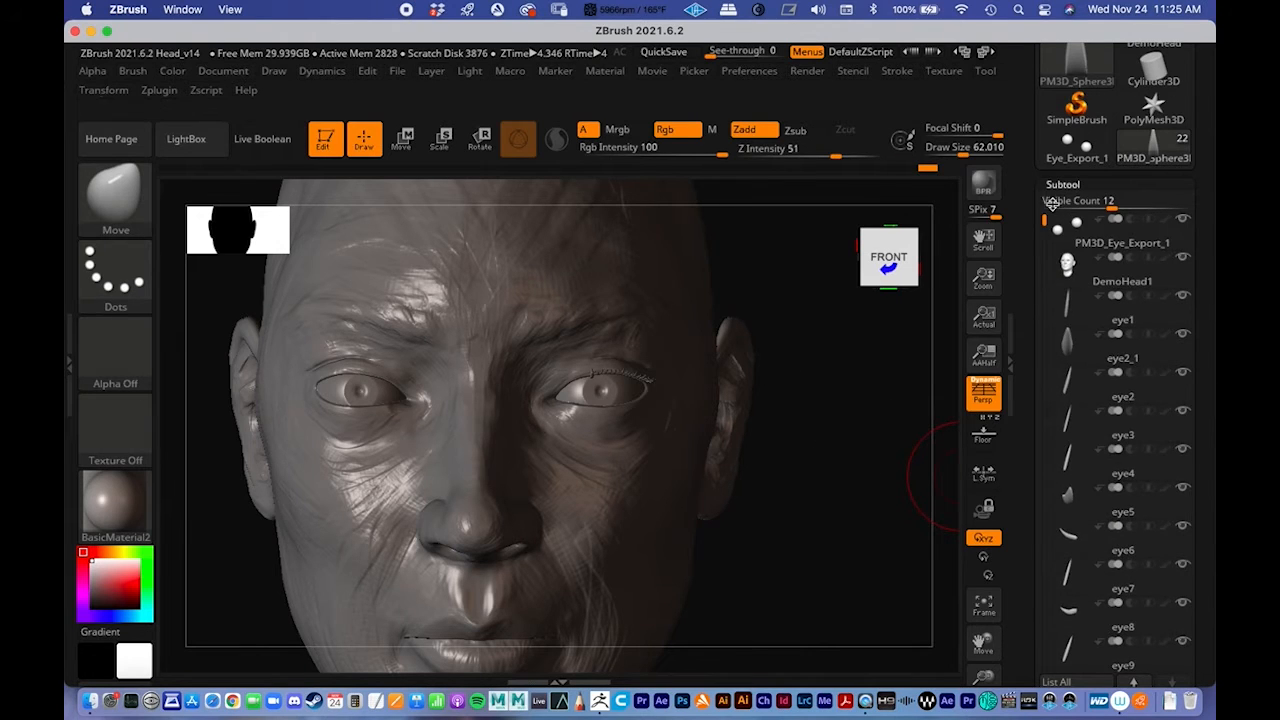
click(1071, 279)
ctrl+shift+drag(512, 296, 702, 490)
drag(848, 521, 769, 512)
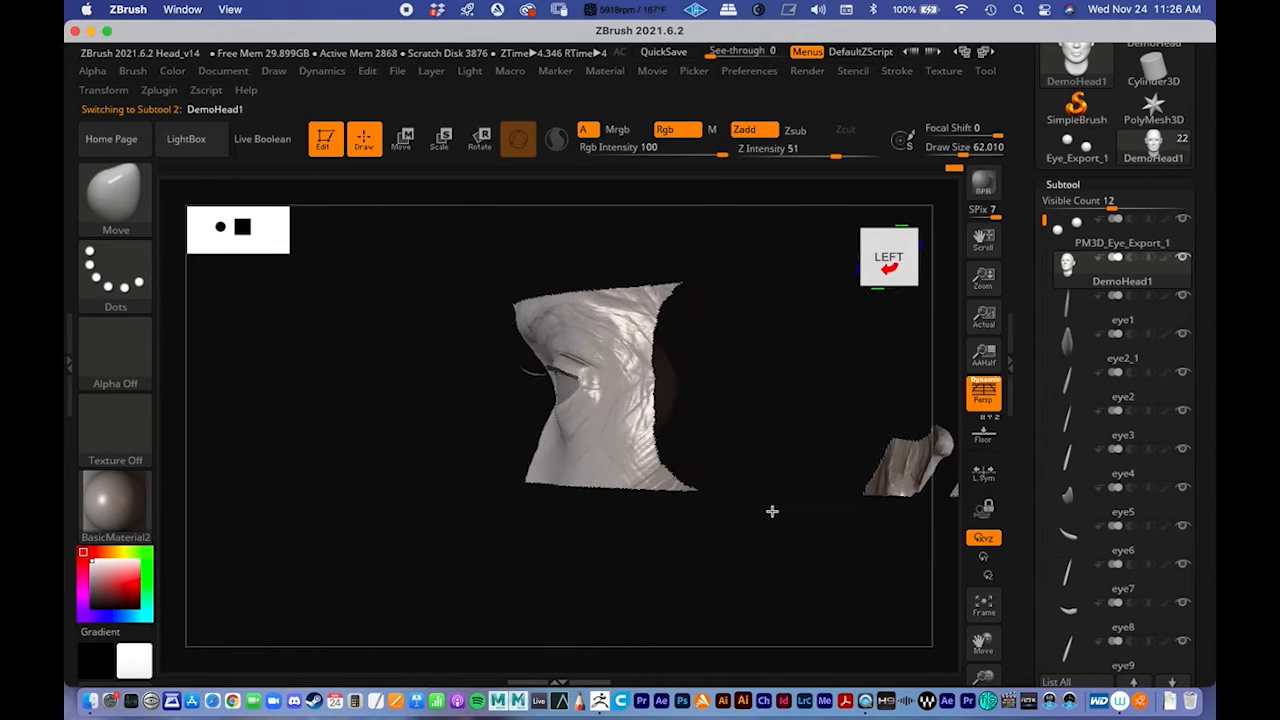
ctrl+shift+drag(416, 236, 772, 592)
drag(468, 481, 546, 480)
ctrl+right_drag(660, 397, 735, 348)
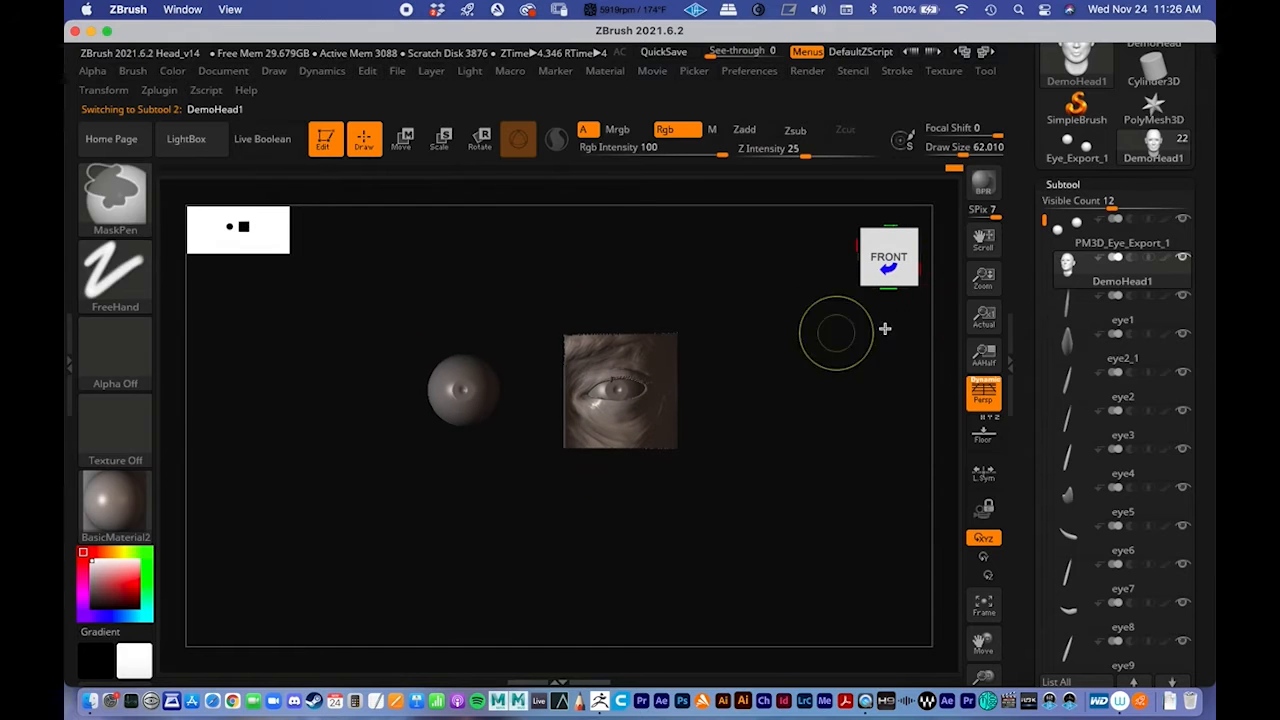
Step: Reactivate the PM3D_Sphere3D1 lash subtool, frame it beside the eye and reduce the draw size to about 15.5
drag(1047, 220, 1052, 504)
click(1066, 500)
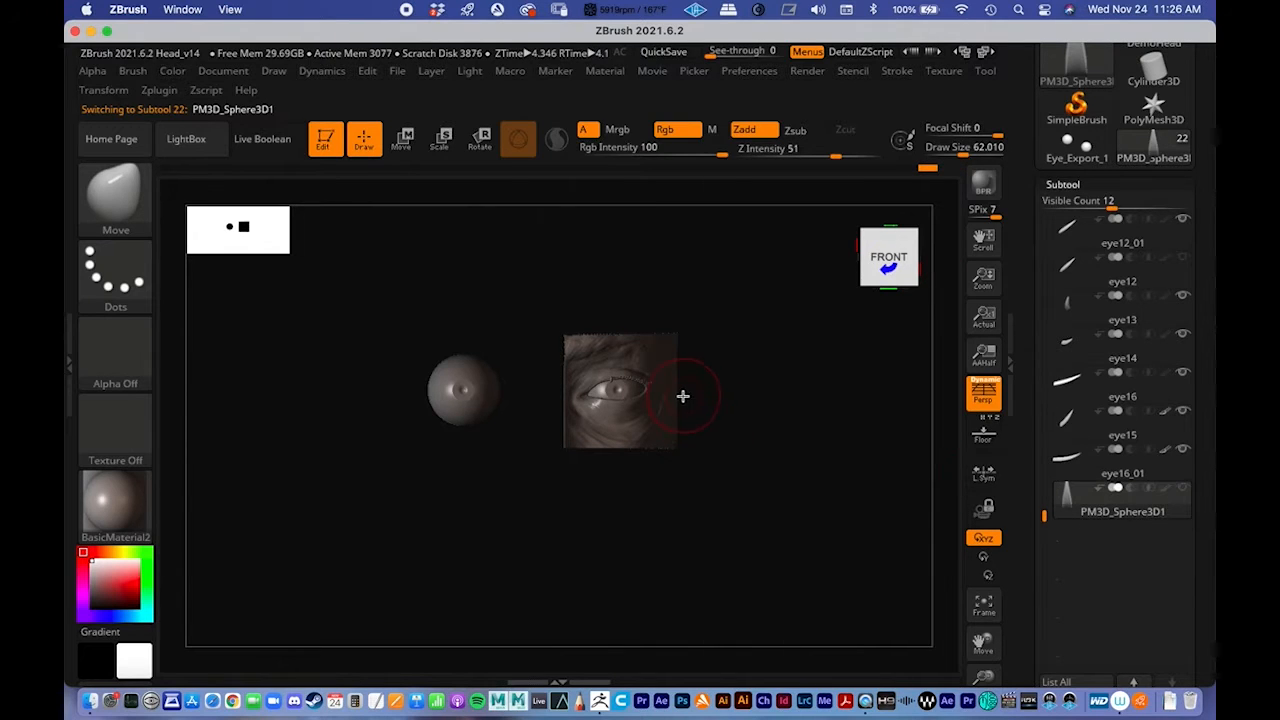
key(f)
alt+right_drag(730, 415, 560, 300)
mouse_move(663, 377)
ctrl+right_down()
mouse_move(172, 302)
mouse_move(332, 334)
ctrl+right_up()
key(space)
drag(788, 403, 775, 404)
right_drag(840, 403, 722, 414)
ctrl+right_drag(464, 408, 672, 440)
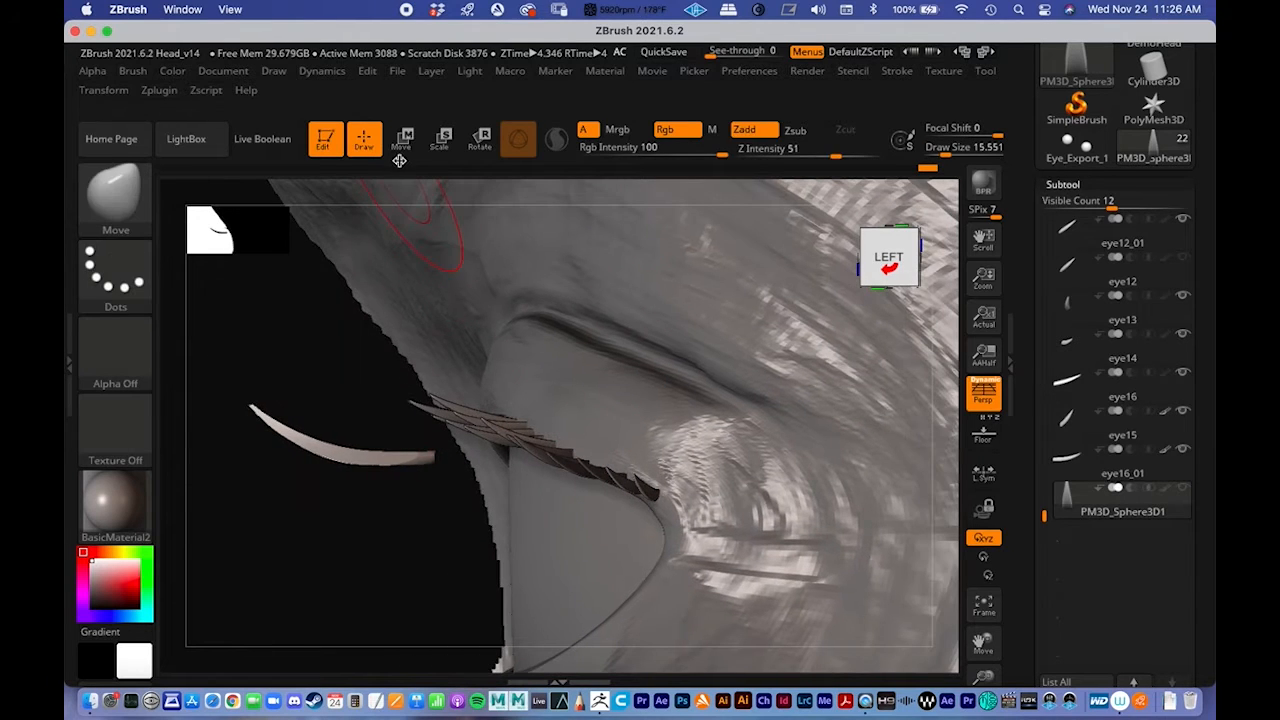
Step: Scale the new lash down to match the existing lashes and move it to the inner end of the upper lash row
click(401, 143)
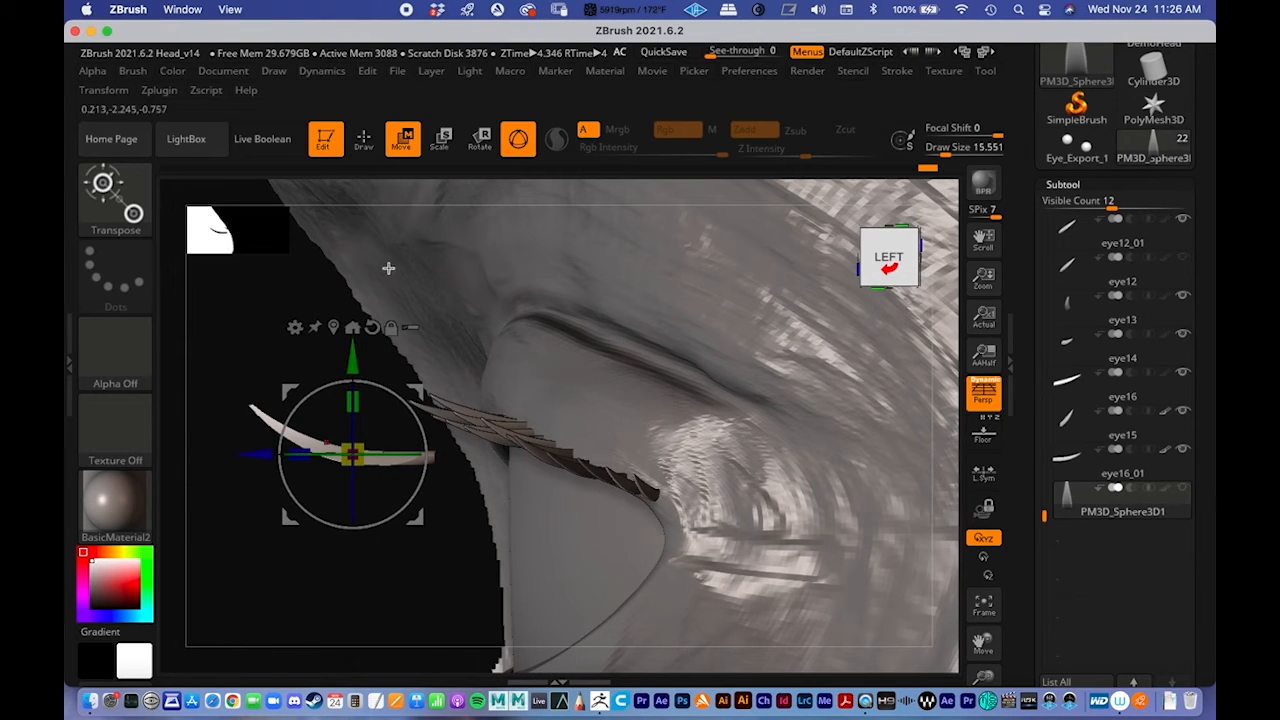
drag(363, 455, 350, 445)
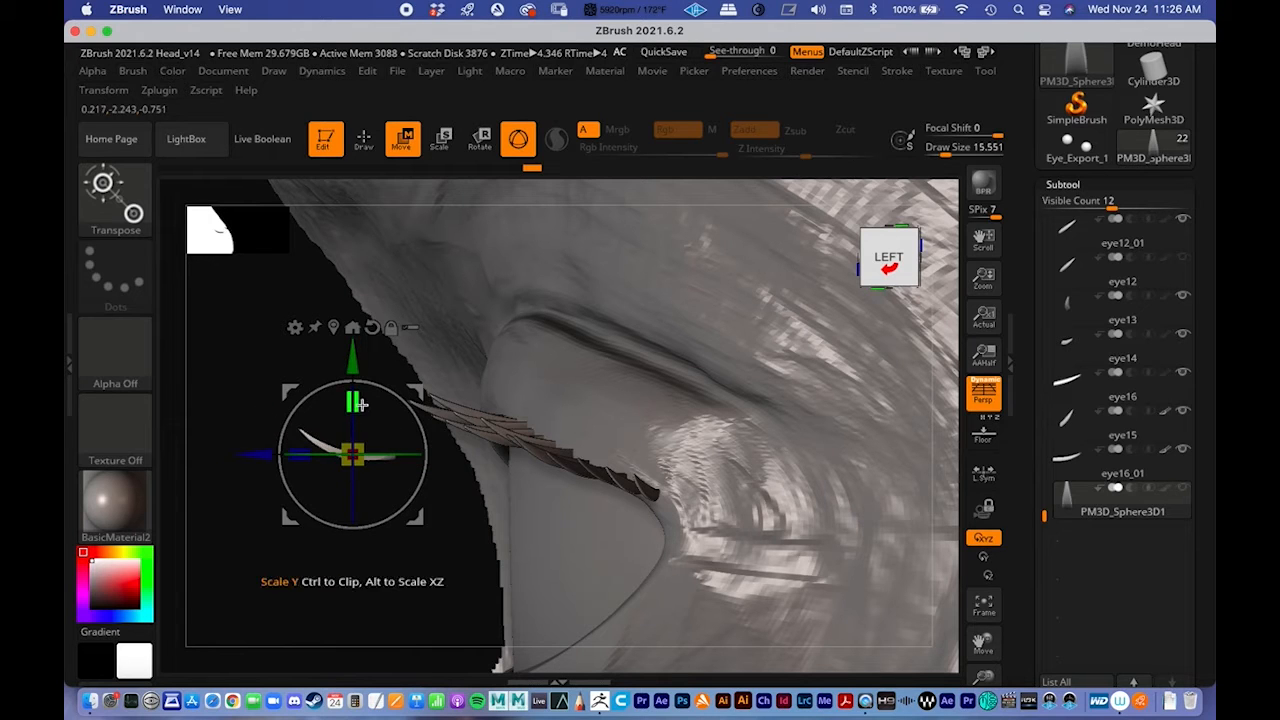
drag(350, 355, 350, 324)
drag(254, 427, 364, 417)
drag(322, 524, 417, 449)
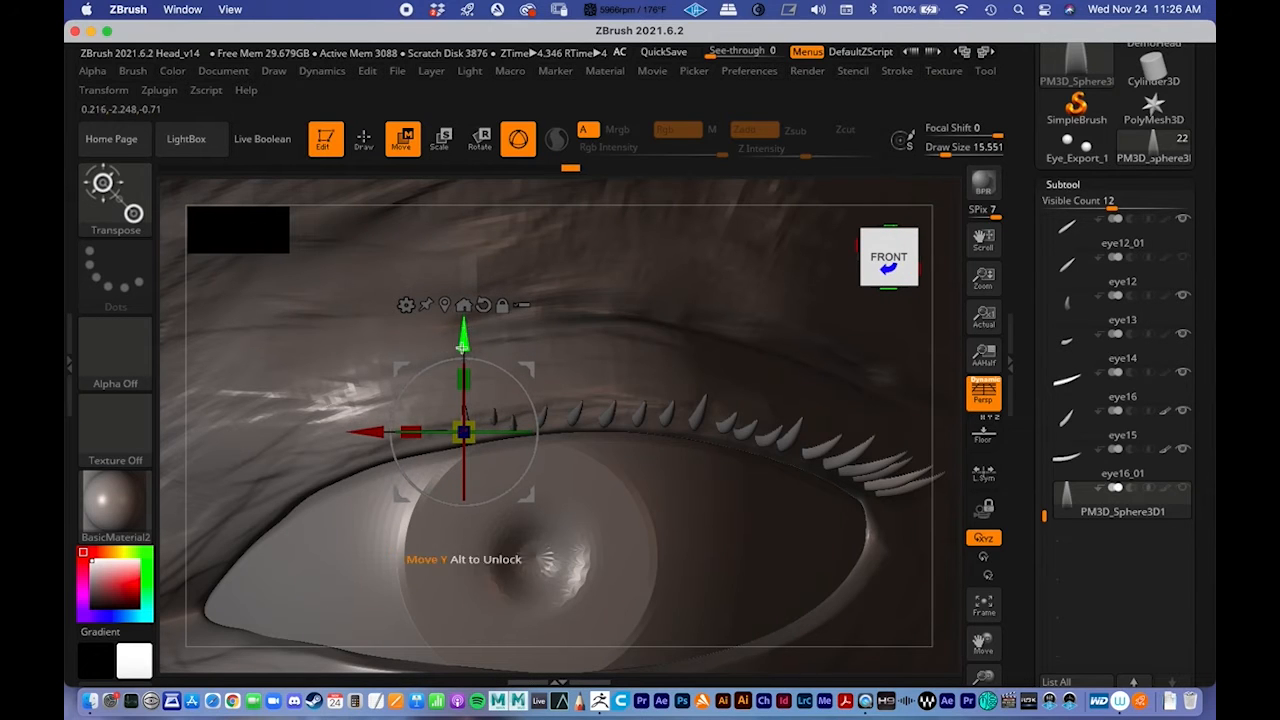
drag(370, 434, 379, 432)
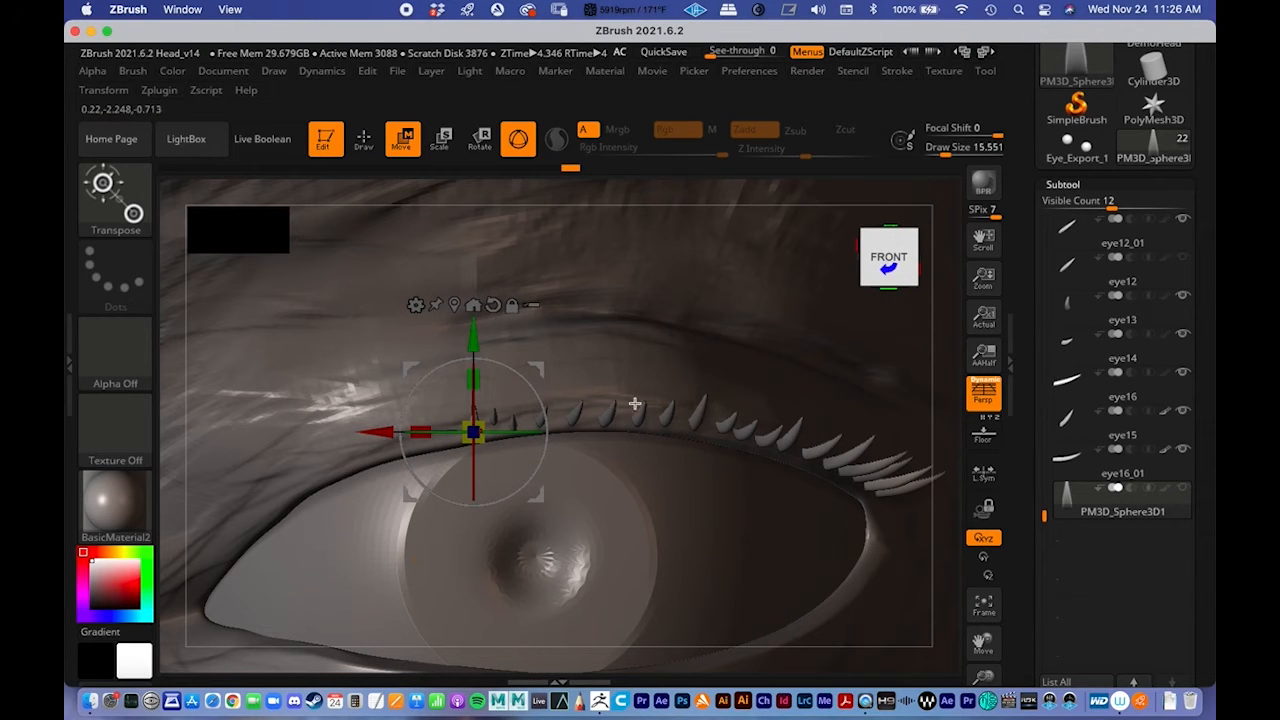
Step: Scale the new lash to about 0.85 while viewing it from low in front beside its neighbouring lashes
alt+drag(659, 404, 329, 280)
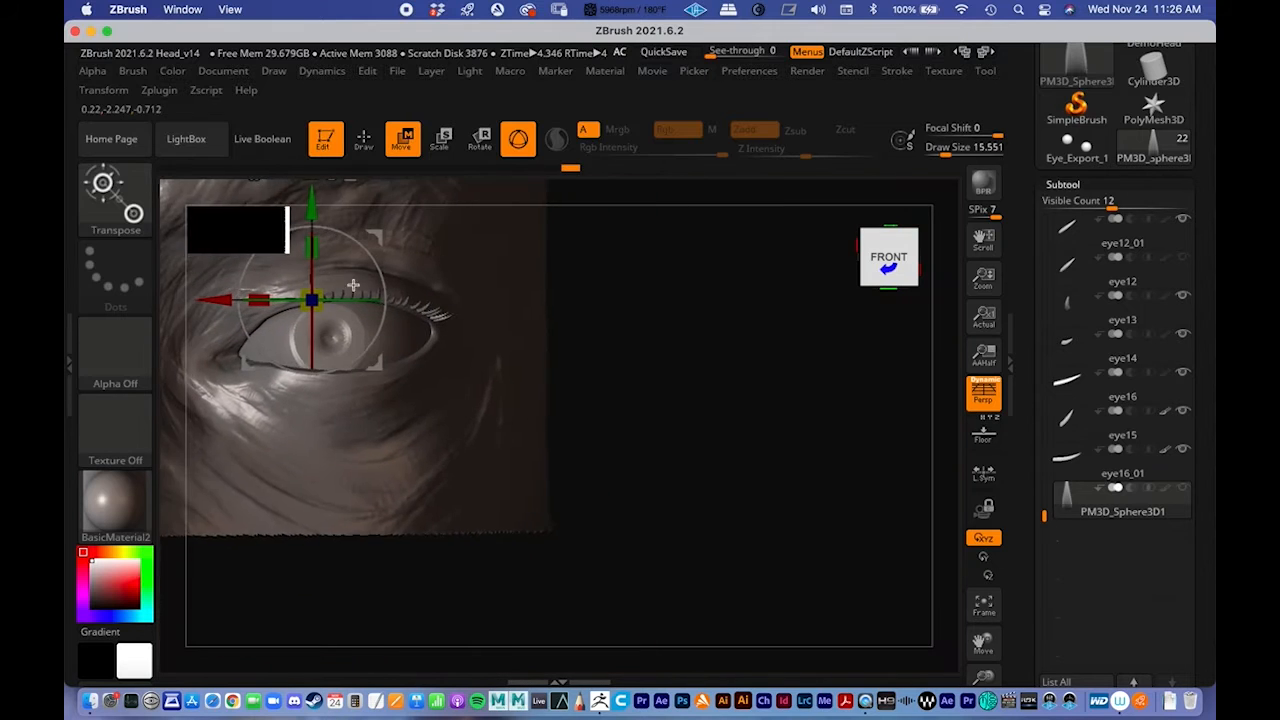
drag(658, 344, 622, 212)
alt+drag(408, 345, 515, 483)
alt+drag(415, 300, 602, 408)
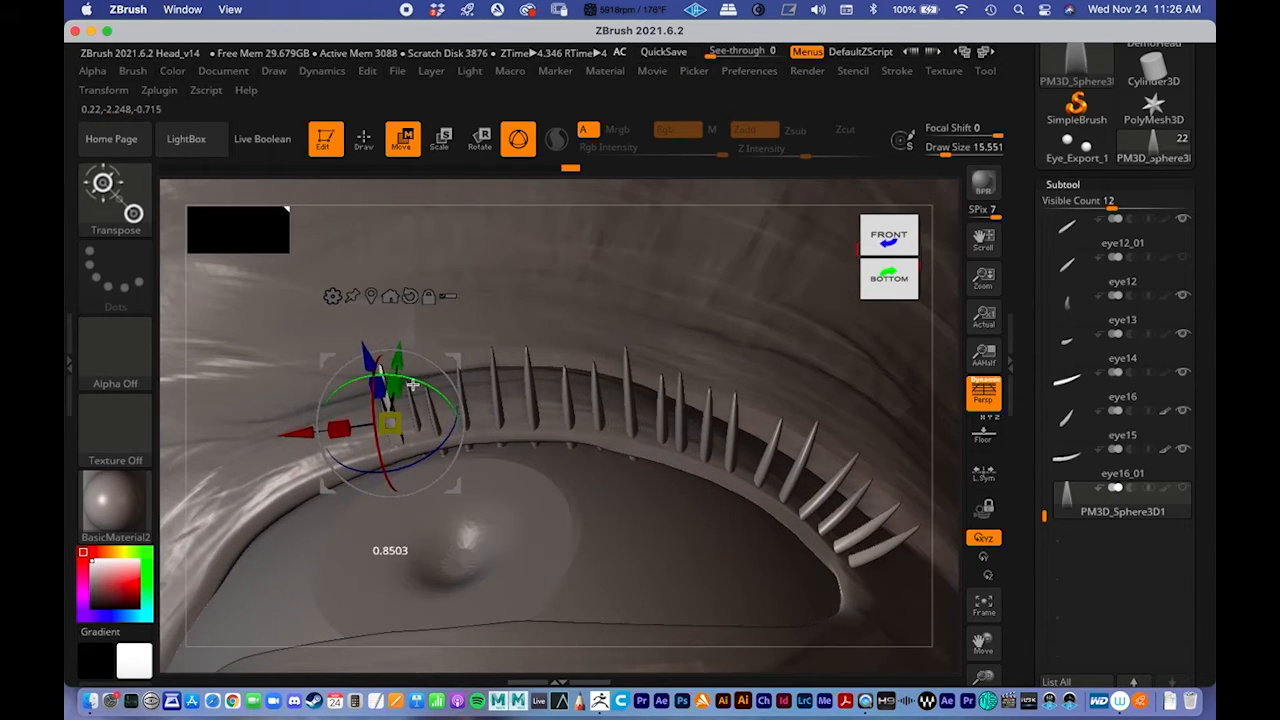
alt+drag(490, 370, 447, 385)
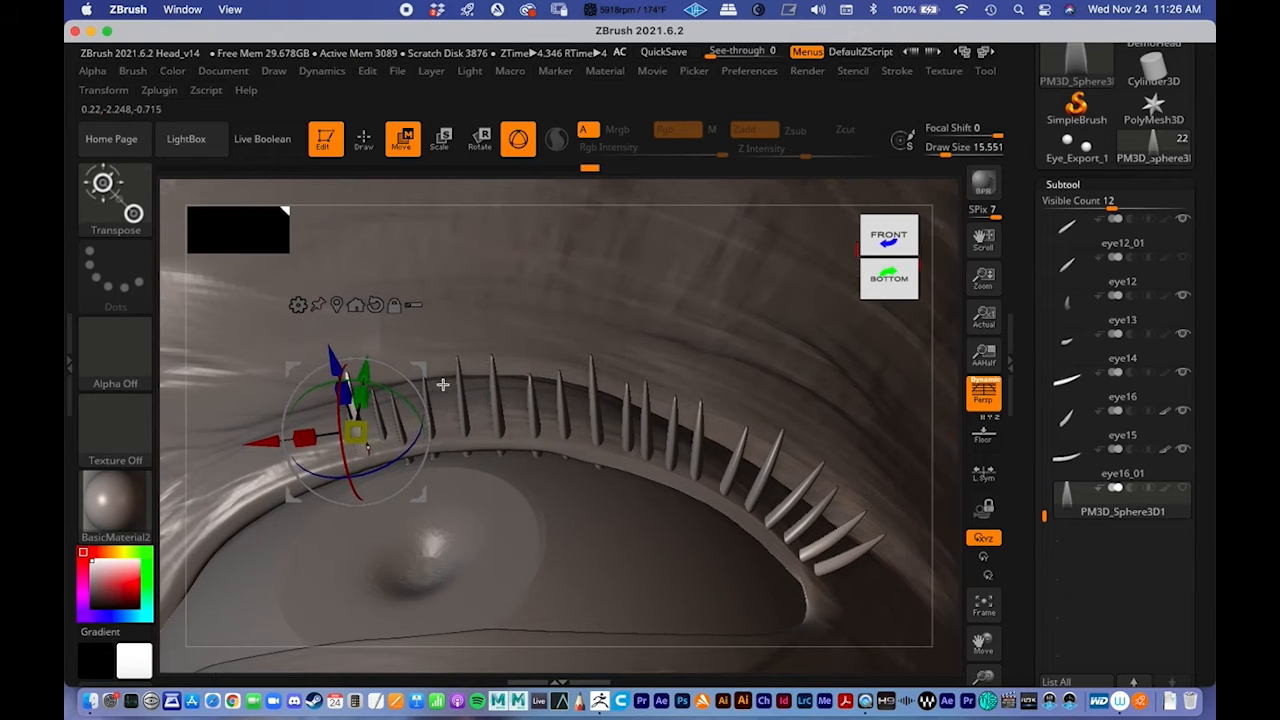
Step: Scale the new lash by about 0.97 to fine-tune its size against the neighbouring upper lashes
drag(366, 371, 367, 365)
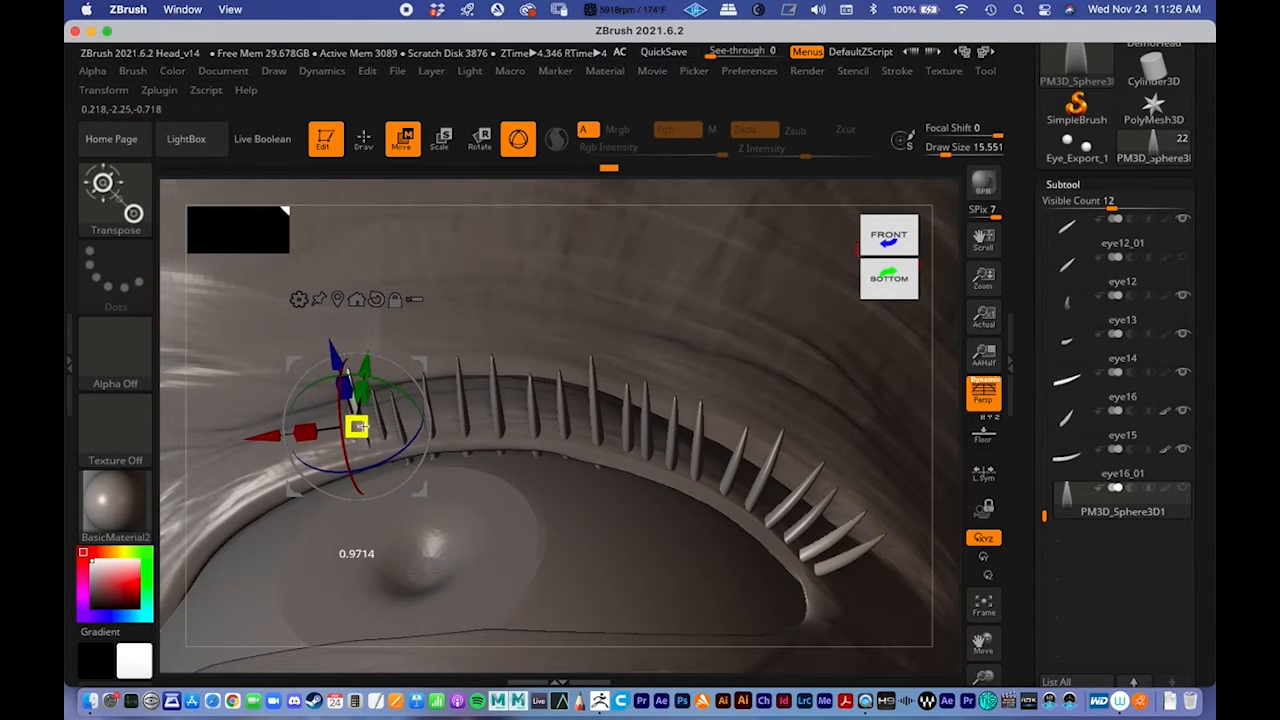
alt+drag(529, 303, 590, 230)
alt+drag(497, 320, 183, 500)
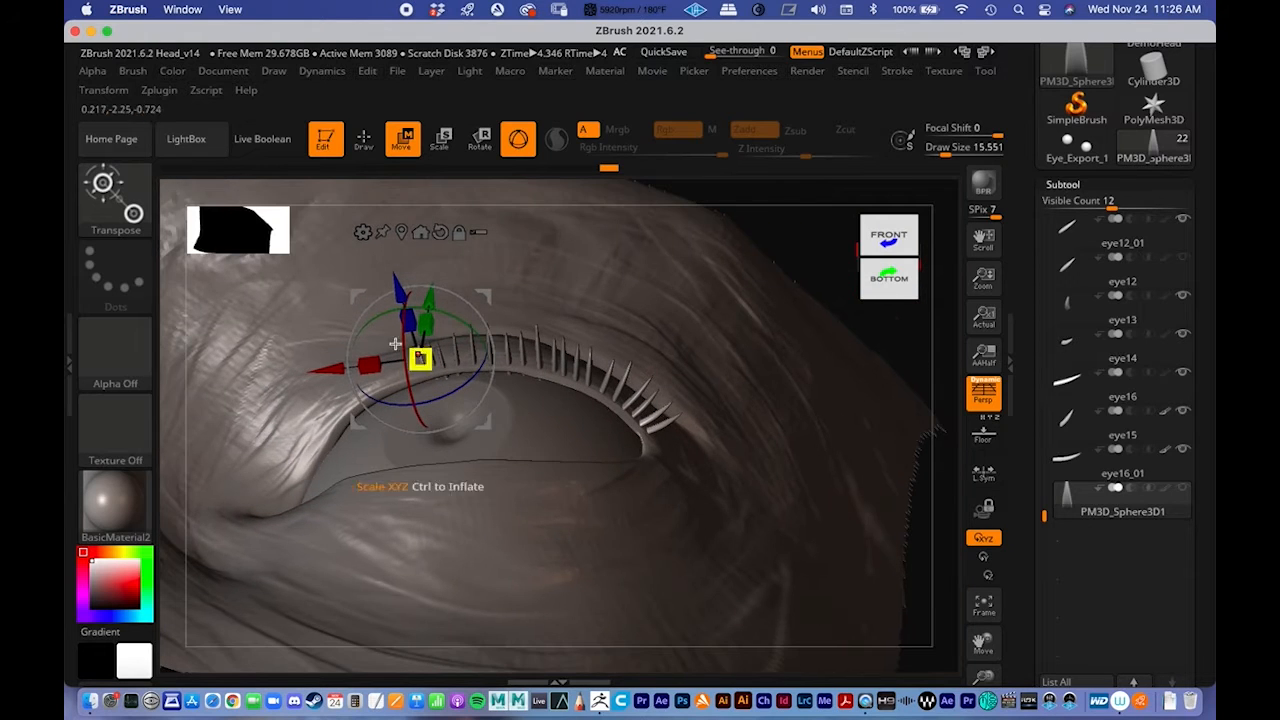
Step: Duplicate the PM3D_Sphere3D1 lash subtool after checking the upper lash row in three-quarter view
click(362, 139)
alt+right_drag(721, 429, 591, 449)
alt+right_drag(334, 472, 446, 429)
ctrl+right_drag(289, 352, 724, 419)
alt+right_drag(687, 377, 407, 370)
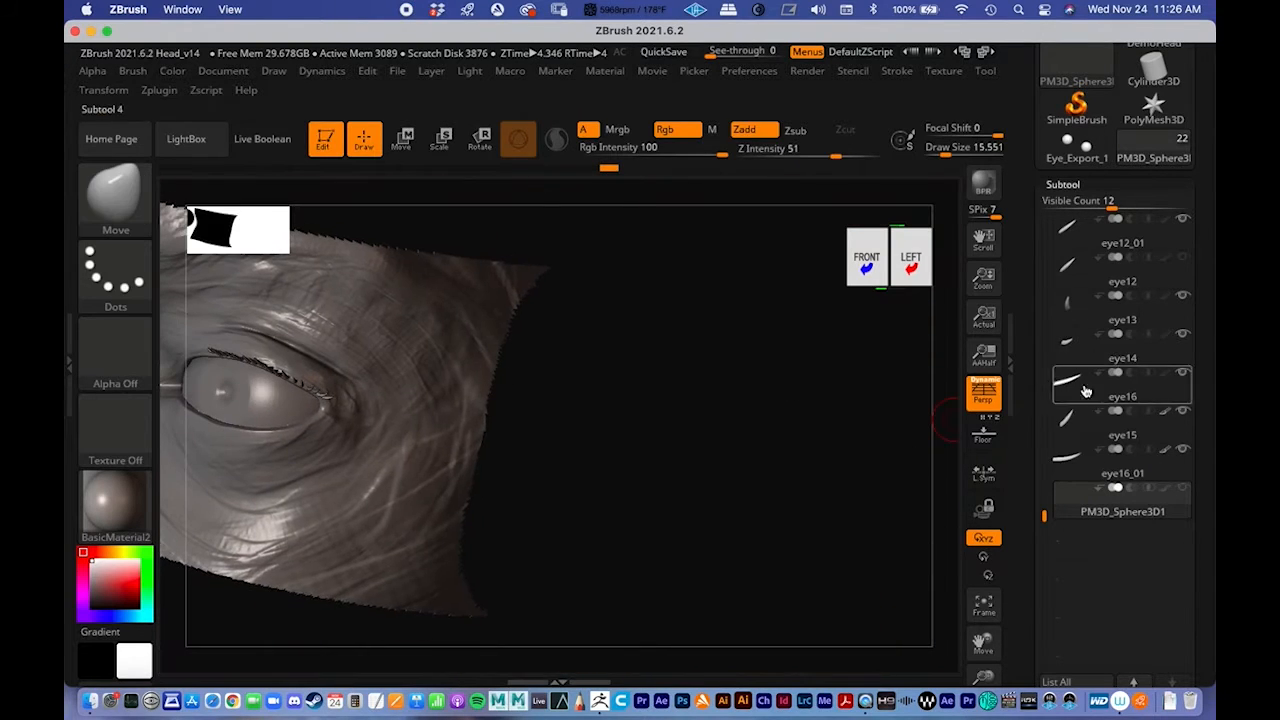
drag(1023, 397, 1018, 273)
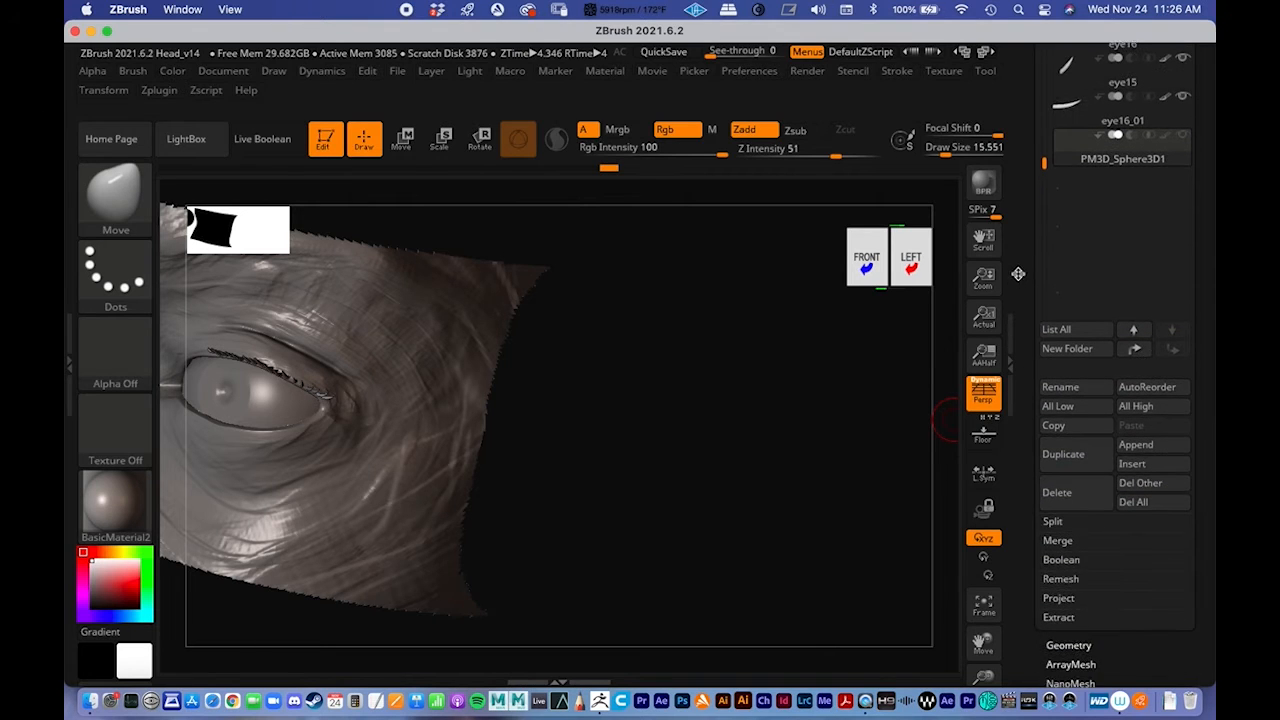
click(1071, 458)
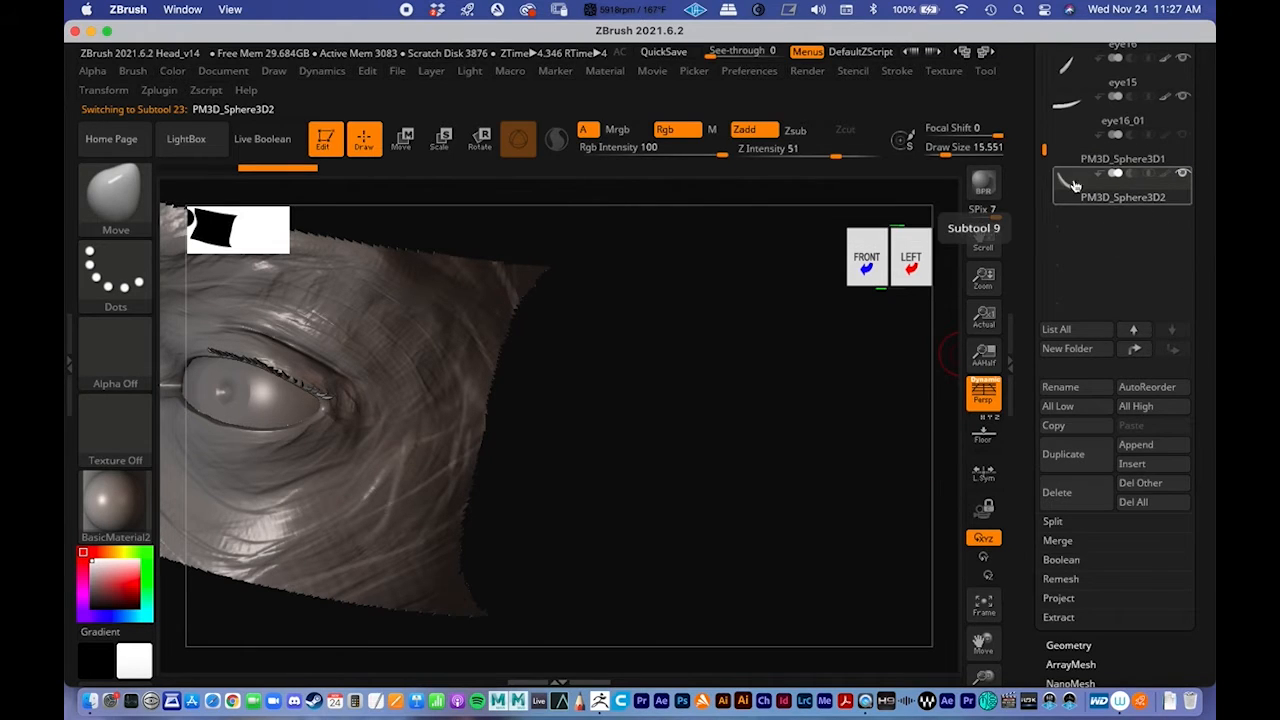
mouse_move(1178, 148)
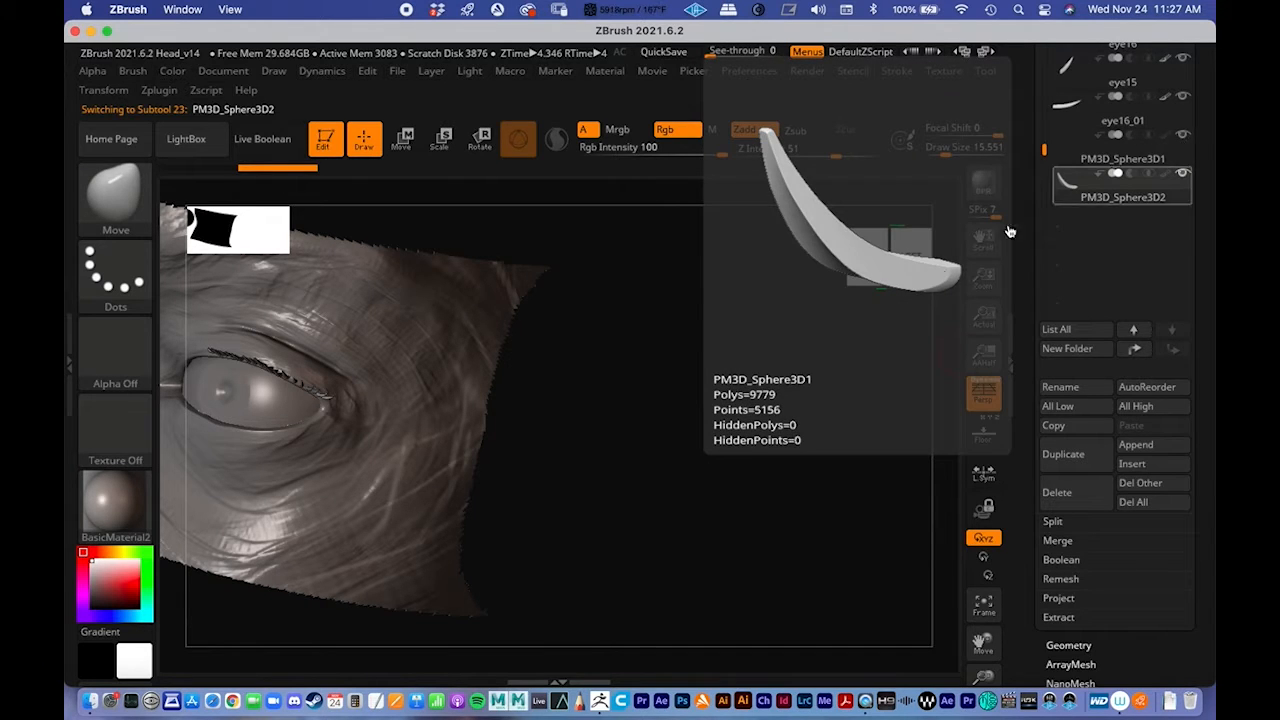
Step: Move the PM3D_Sphere3D2 lash copy along the upper eyelid, just past the innermost lash
alt+right_drag(240, 388, 705, 376)
alt+right_drag(506, 391, 448, 374)
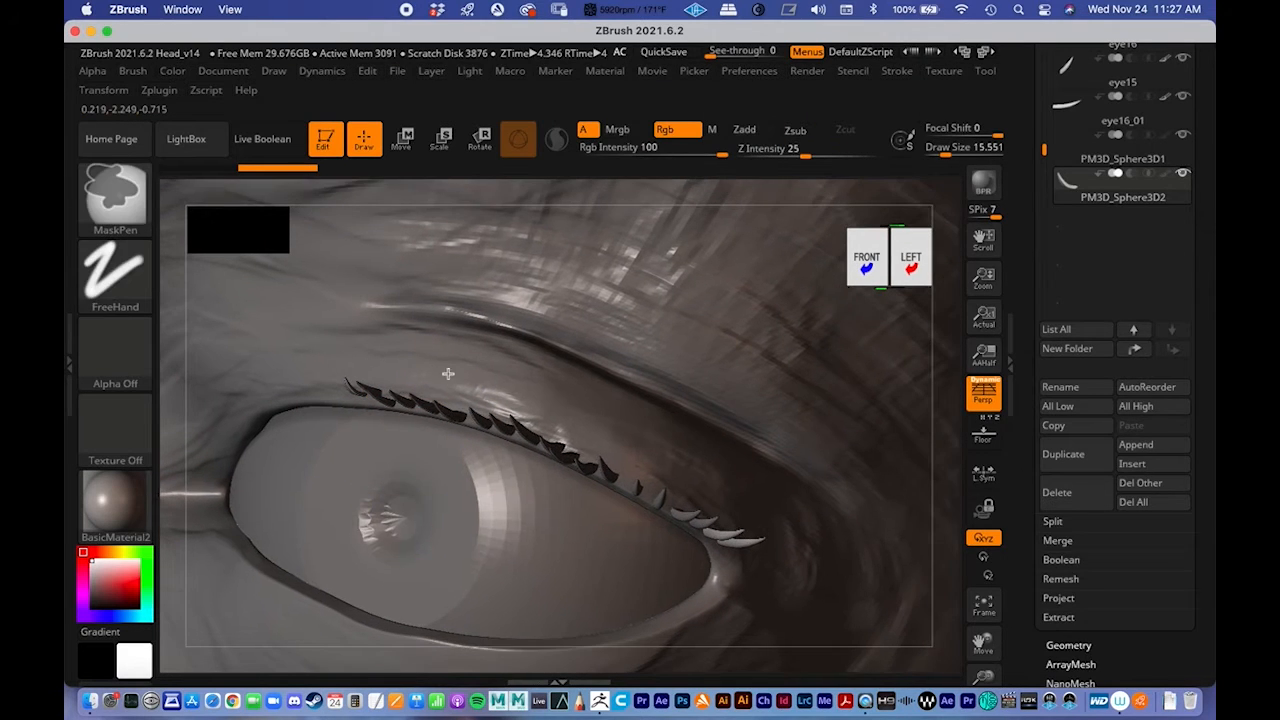
click(402, 140)
drag(274, 370, 247, 369)
alt+right_drag(667, 321, 584, 262)
alt+right_drag(466, 371, 872, 397)
Step: Adjust the lash copy's height and spacing from below so its root sits on the lid beside its neighbour
drag(391, 323, 392, 331)
drag(425, 384, 369, 432)
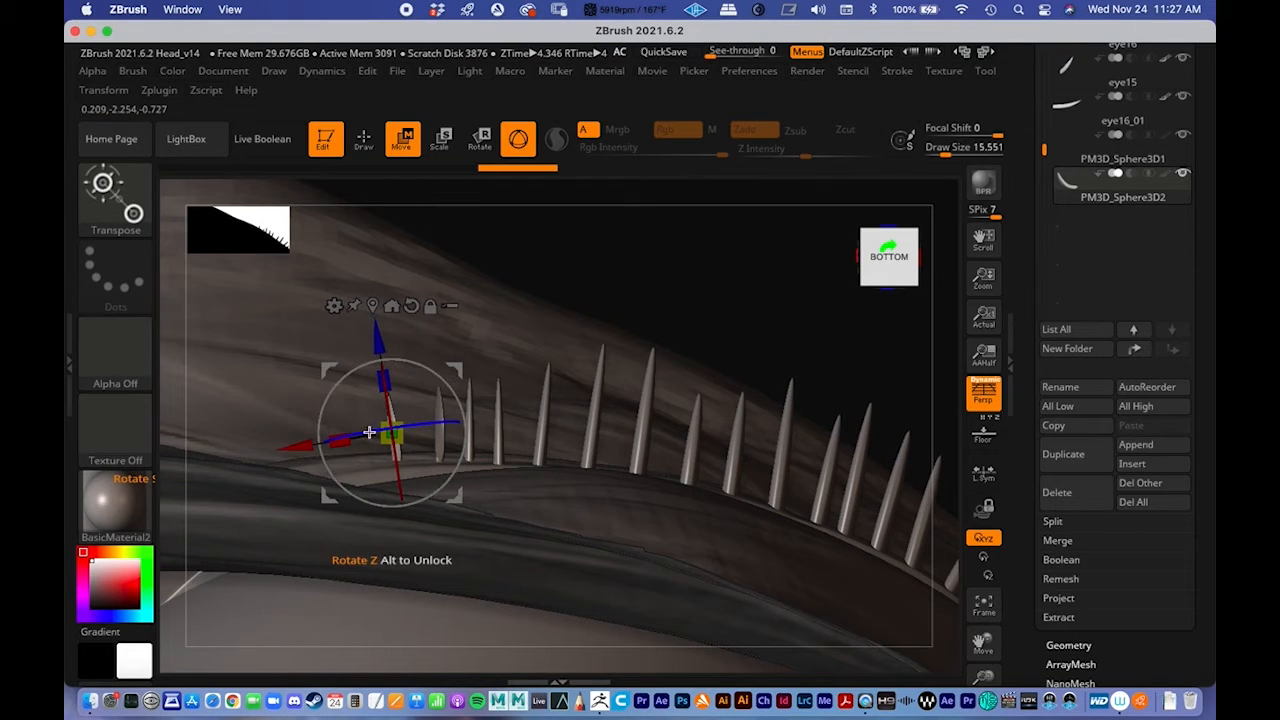
drag(297, 452, 325, 446)
right_drag(678, 319, 557, 406)
drag(470, 372, 427, 428)
ctrl+right_drag(438, 414, 771, 400)
right_drag(770, 286, 783, 217)
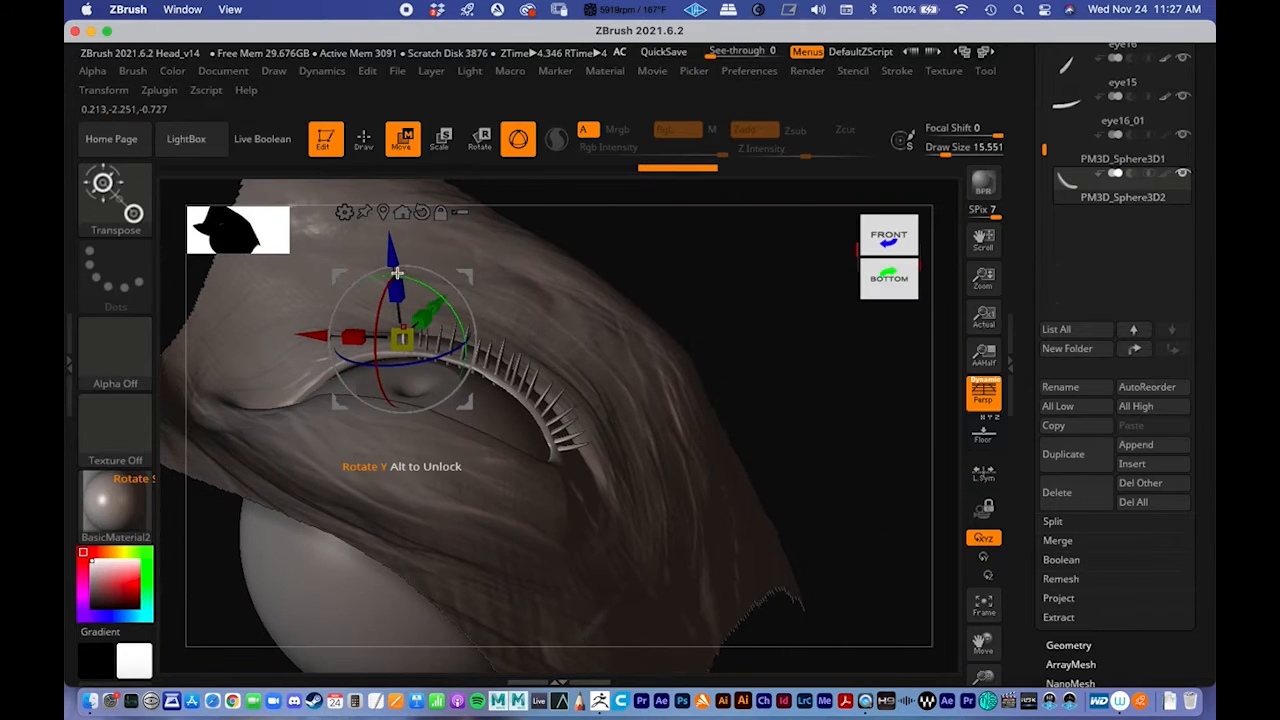
Step: Duplicate the PM3D_Sphere3D2 lash and place the copy one gap further toward the inner eye corner, seated on the lid edge
click(363, 140)
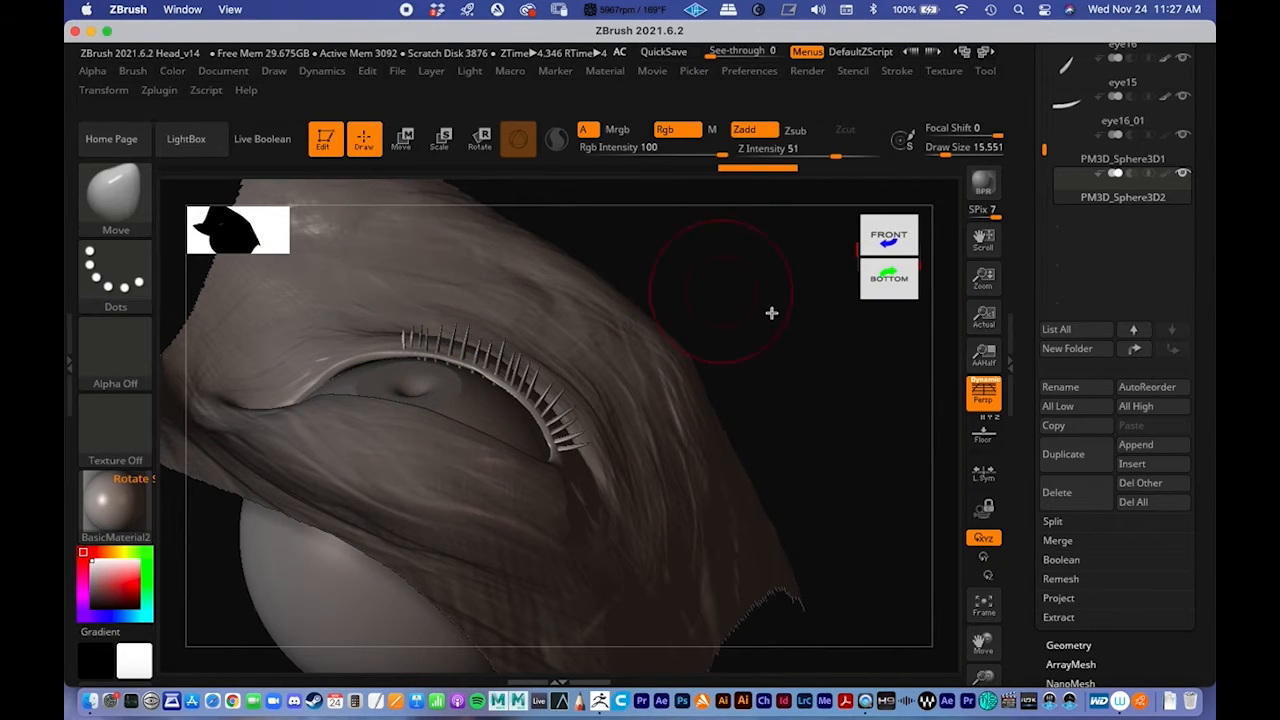
click(1063, 454)
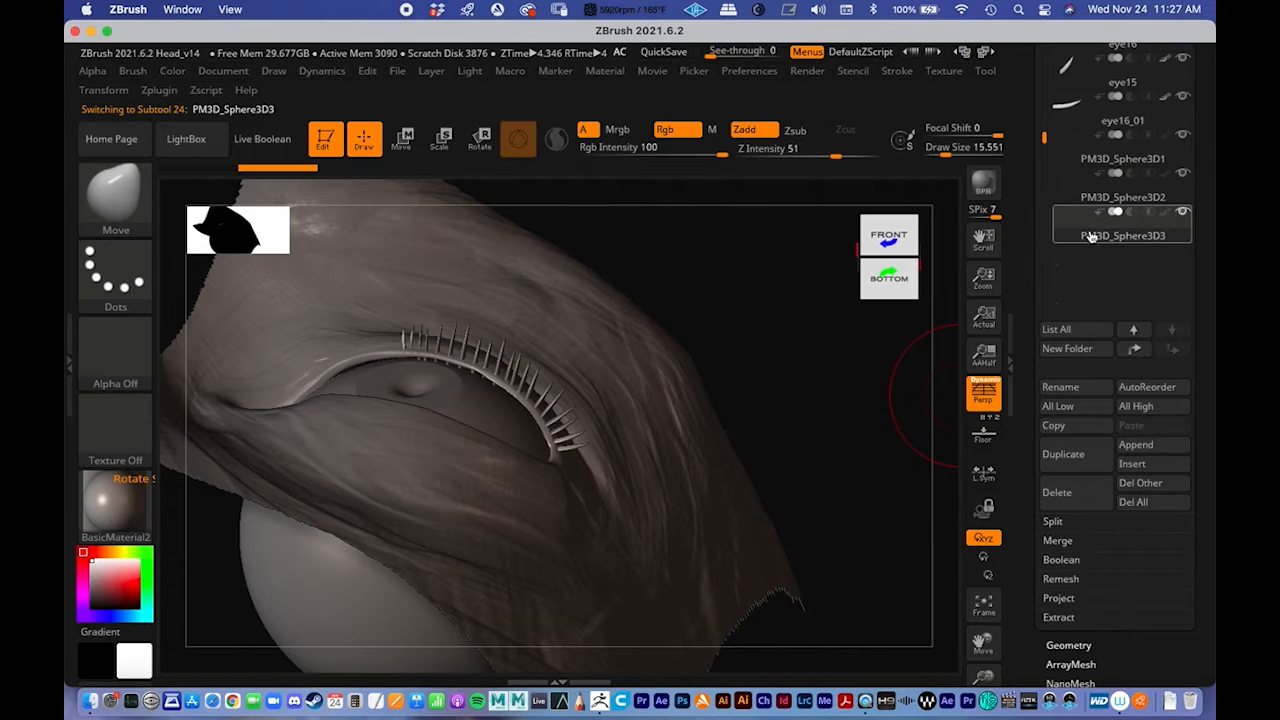
click(401, 140)
mouse_move(420, 360)
alt+right_down()
mouse_move(514, 346)
mouse_move(843, 368)
mouse_move(800, 375)
alt+right_up()
drag(401, 305, 367, 304)
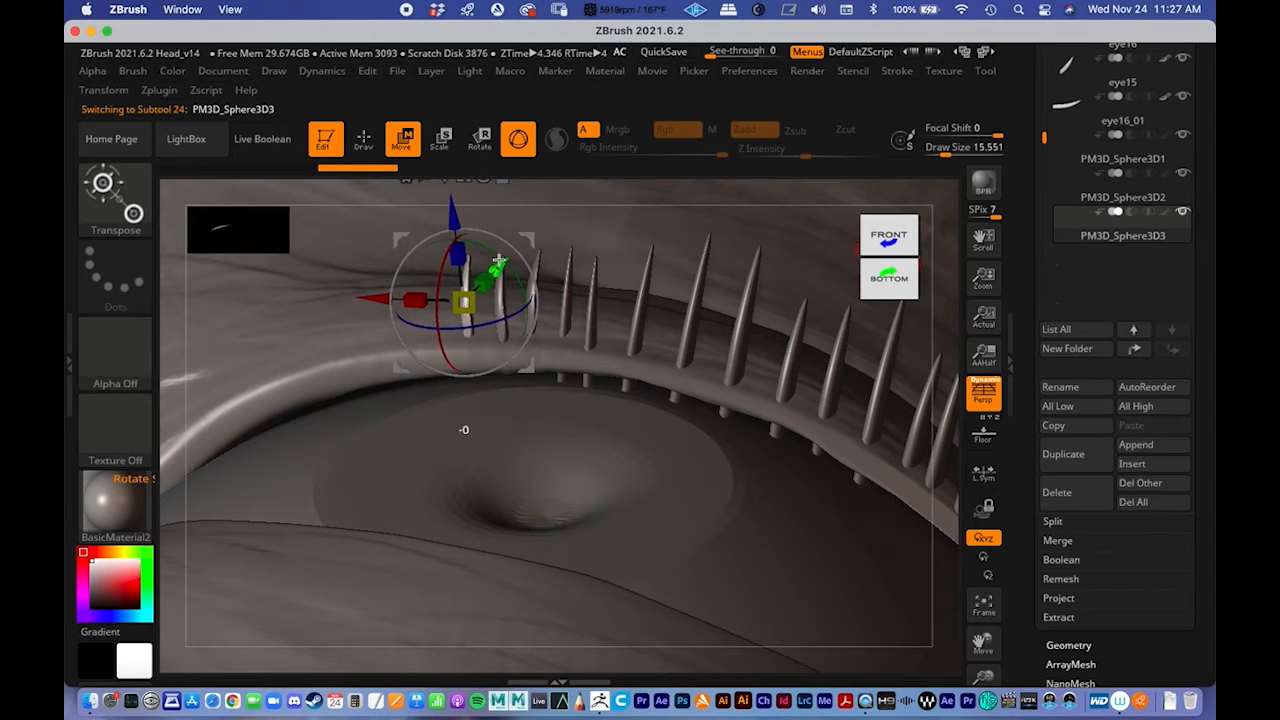
drag(490, 252, 496, 257)
right_drag(640, 263, 691, 274)
ctrl+right_drag(771, 314, 751, 271)
alt+right_drag(460, 363, 463, 423)
ctrl+right_drag(511, 377, 794, 364)
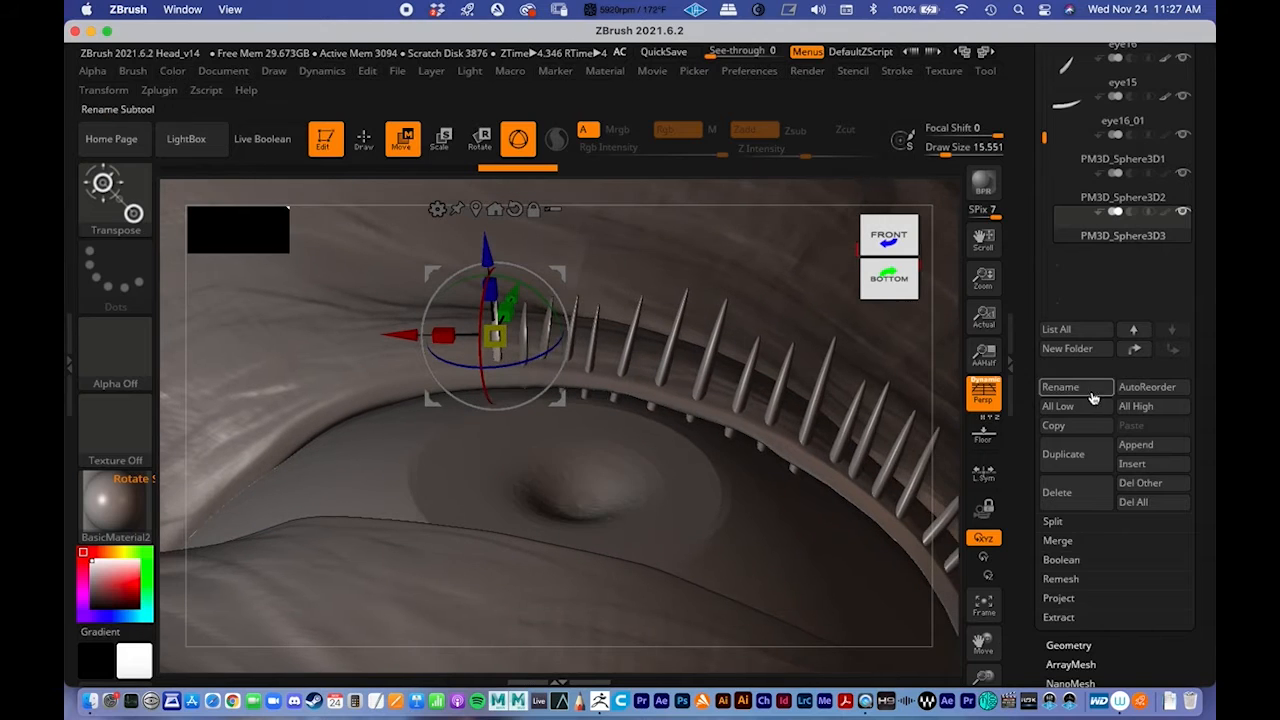
Step: Duplicate the PM3D_Sphere3D3 lash and position the copy as the new innermost lash on the upper lid
click(1086, 456)
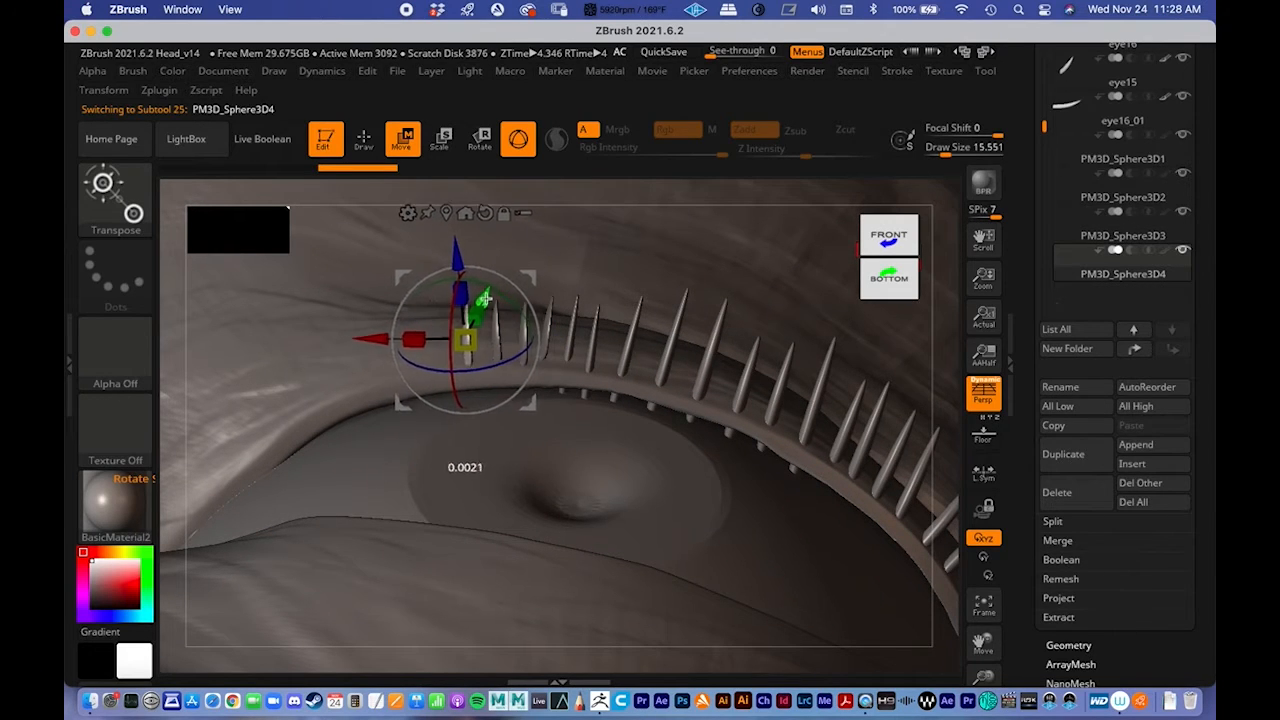
drag(663, 306, 800, 343)
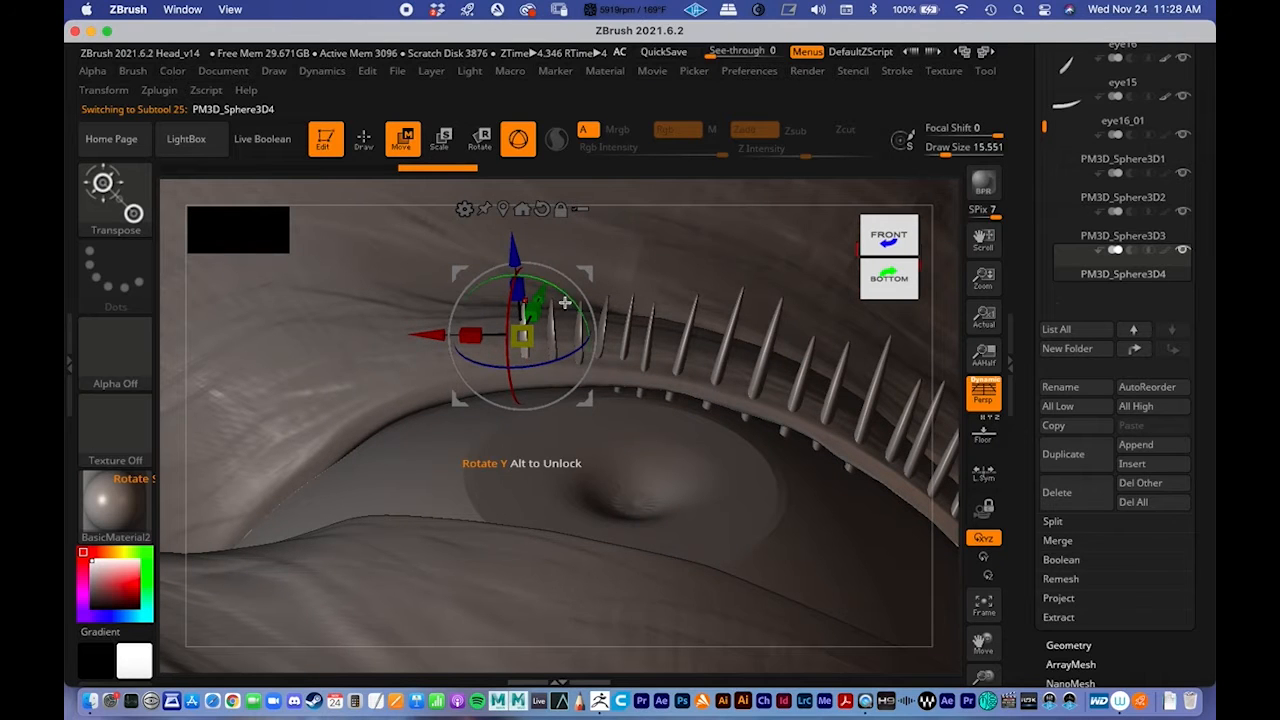
drag(620, 285, 765, 321)
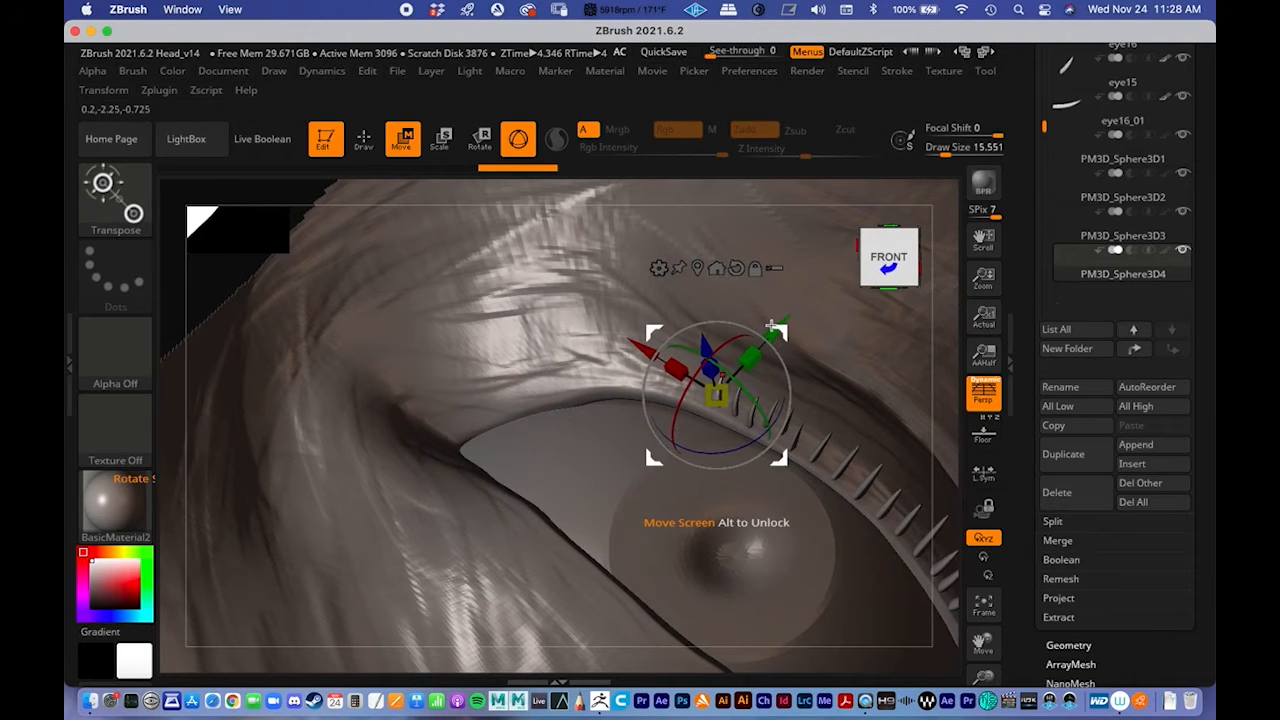
drag(233, 237, 574, 369)
Step: Examine the extended upper lash row from the front with the whole eye region in view
click(365, 139)
alt+drag(525, 282, 523, 423)
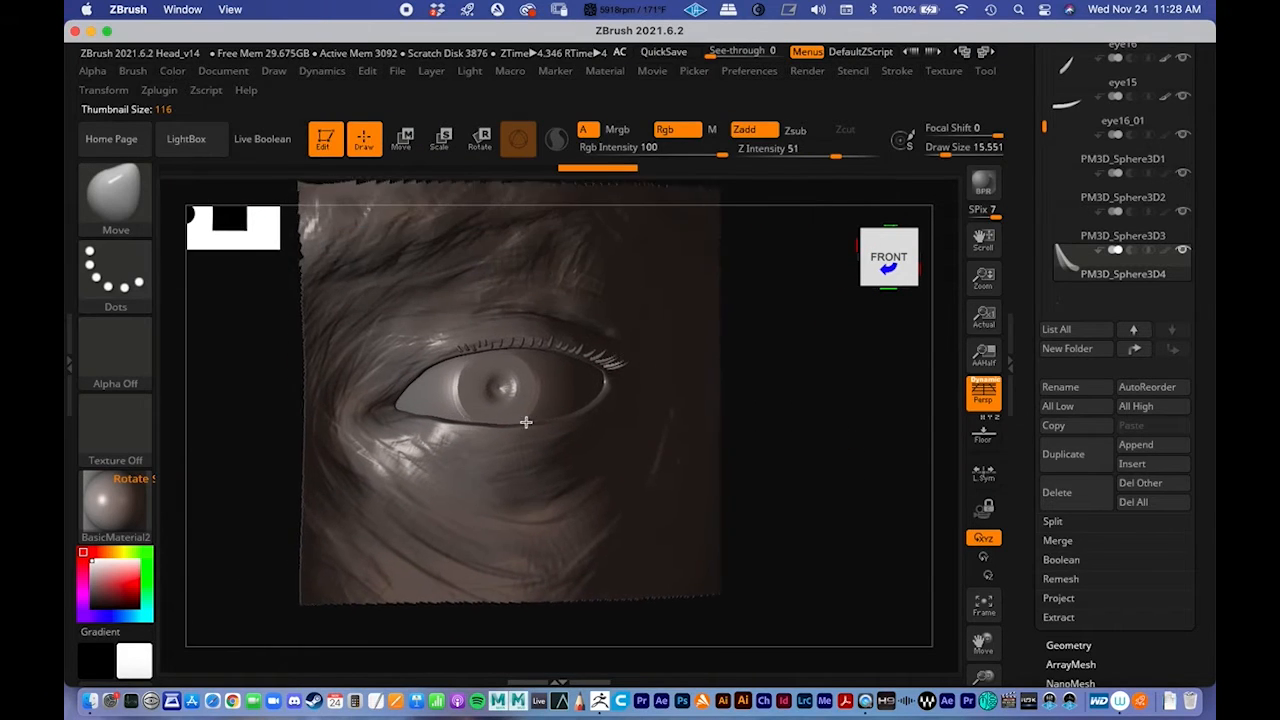
mouse_move(843, 486)
mouse_down()
mouse_move(823, 366)
mouse_move(798, 487)
mouse_move(842, 480)
mouse_up()
alt+drag(600, 426, 629, 363)
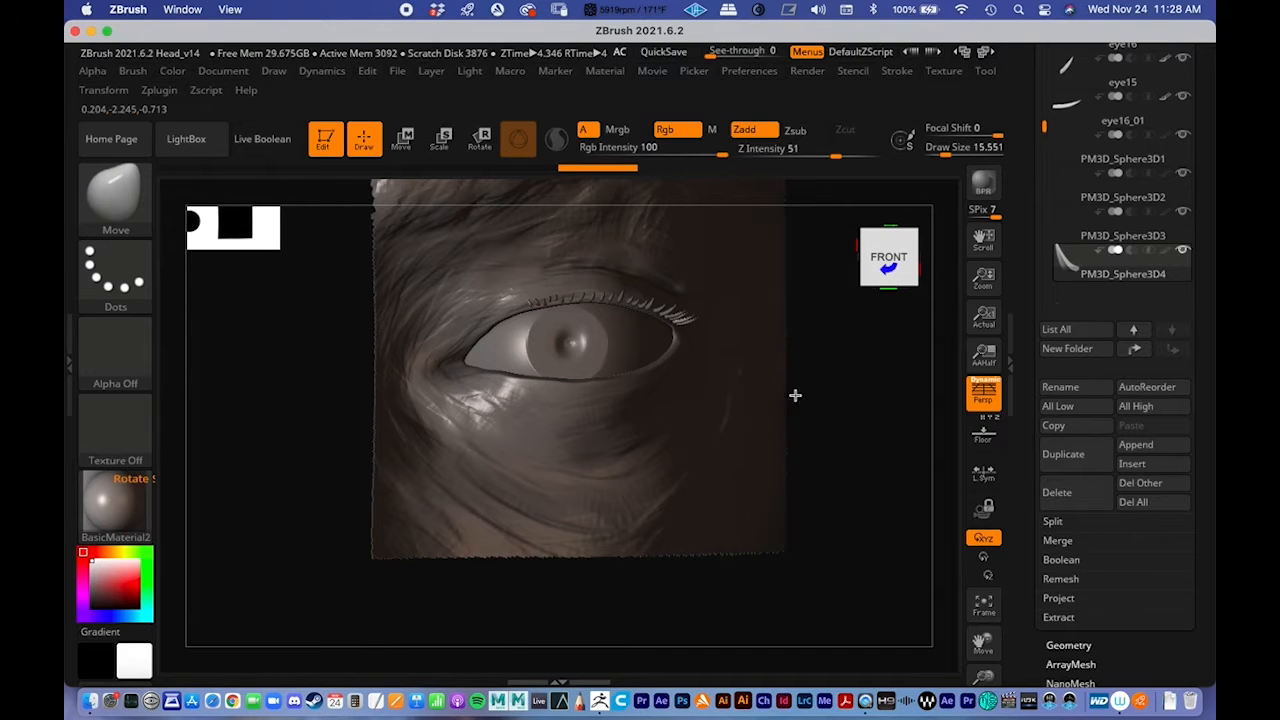
alt+right_drag(795, 395, 705, 398)
ctrl+right_drag(768, 371, 491, 366)
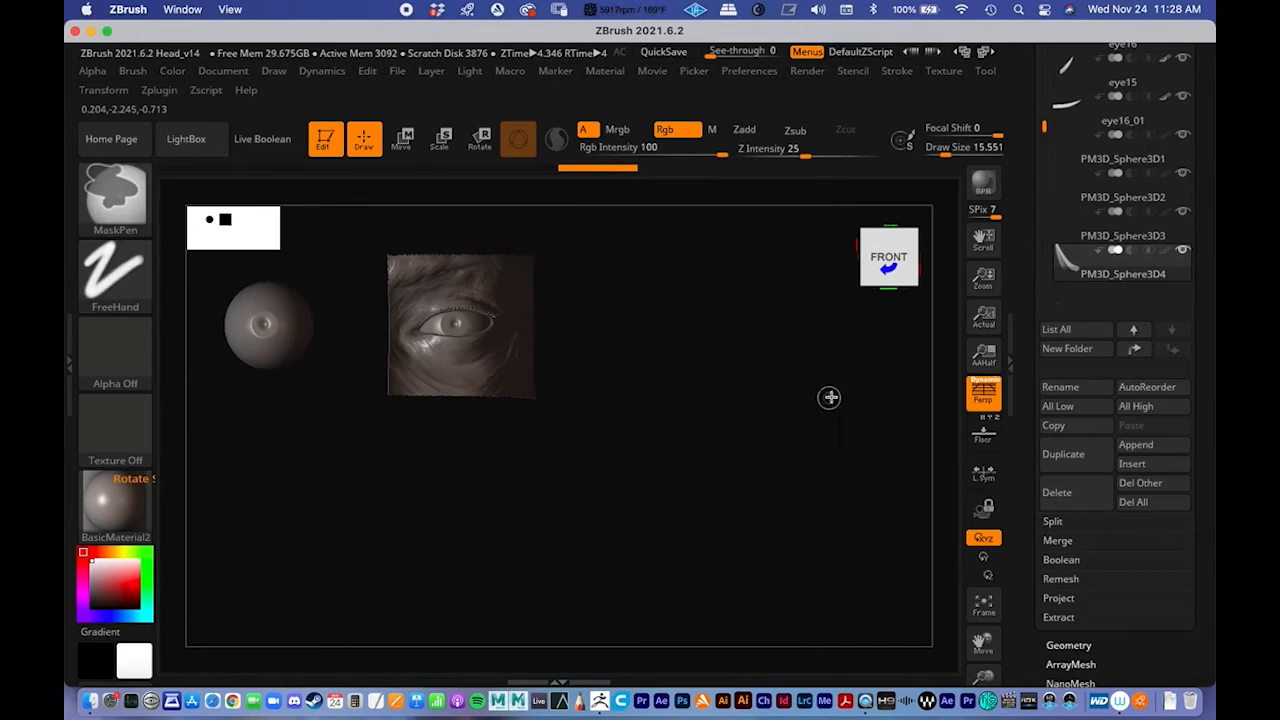
Step: Activate the DemoHead1 subtool and unhide all of its geometry so the full head shows again
ctrl+shift+drag(791, 378, 828, 430)
key(ctrl+shift)
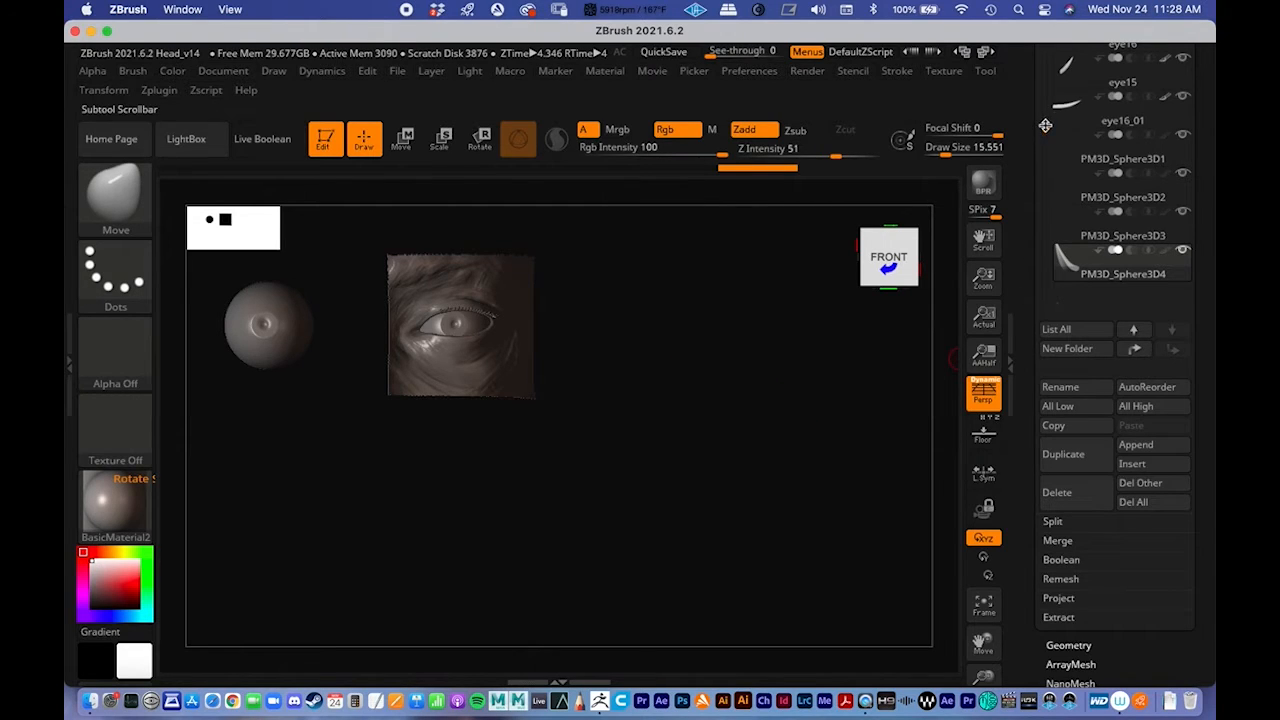
mouse_move(1043, 113)
mouse_down()
mouse_move(1042, 48)
mouse_move(1022, 298)
mouse_move(1043, 64)
mouse_up()
drag(1025, 133, 1032, 283)
drag(1043, 509, 1028, 279)
click(1063, 355)
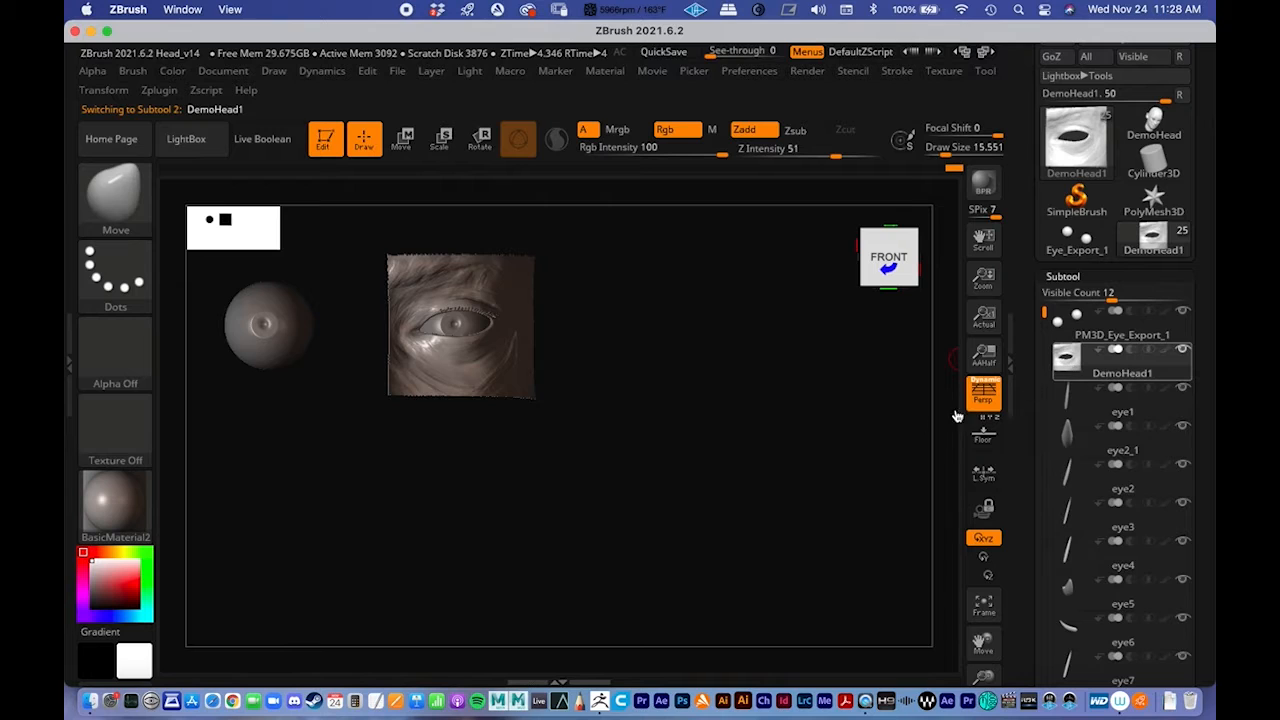
key(ctrl+shift)
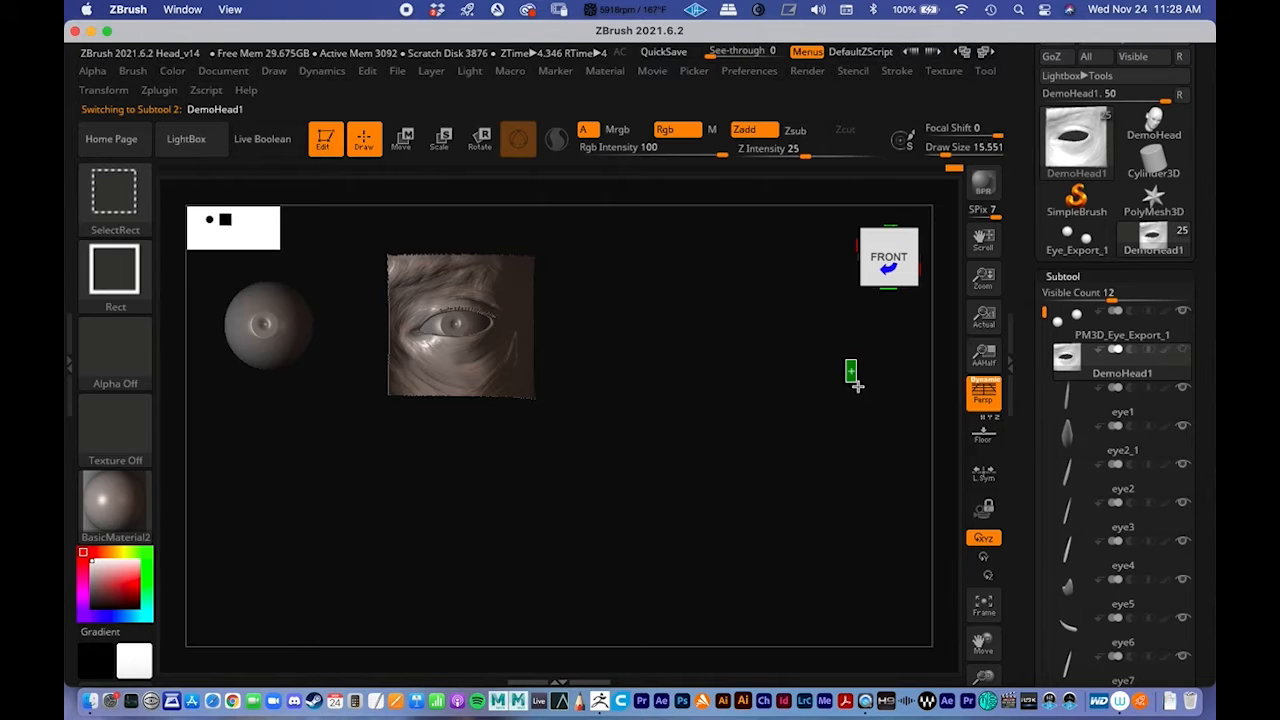
ctrl+shift+drag(866, 405, 845, 406)
key(ctrl+shift)
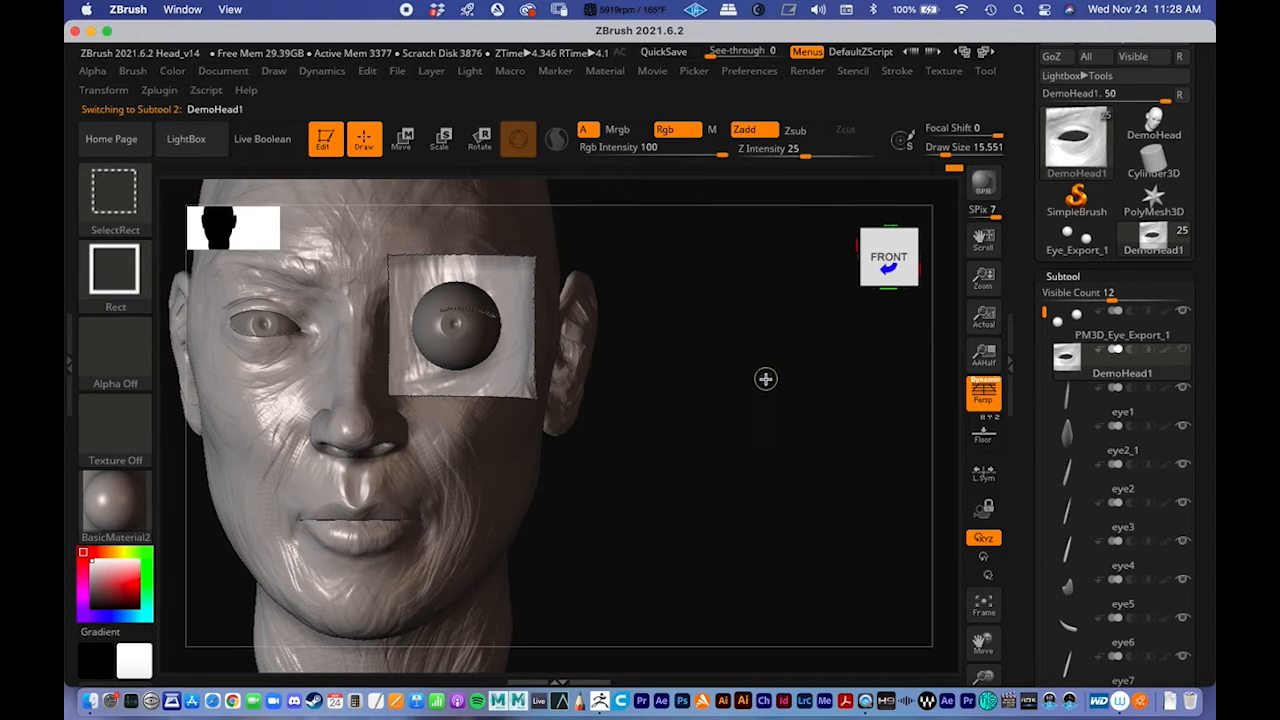
ctrl+shift+click(764, 394)
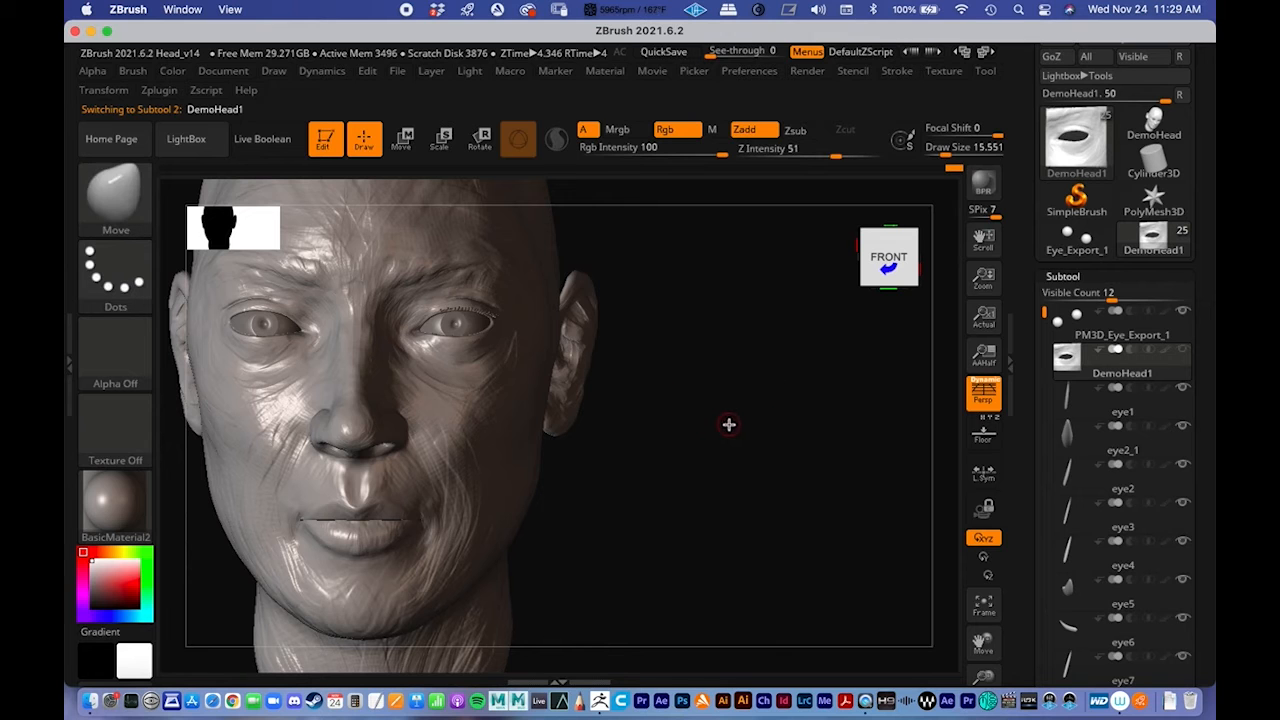
Step: Examine the upper lashes on the complete head from the front, from below and from the left side
ctrl+right_drag(677, 409, 781, 421)
mouse_move(693, 447)
mouse_down()
mouse_move(786, 449)
mouse_move(809, 523)
mouse_move(800, 449)
mouse_move(791, 482)
mouse_move(806, 517)
mouse_move(700, 445)
mouse_up()
mouse_move(578, 380)
shift+right_down()
mouse_move(590, 420)
mouse_move(644, 393)
shift+right_up()
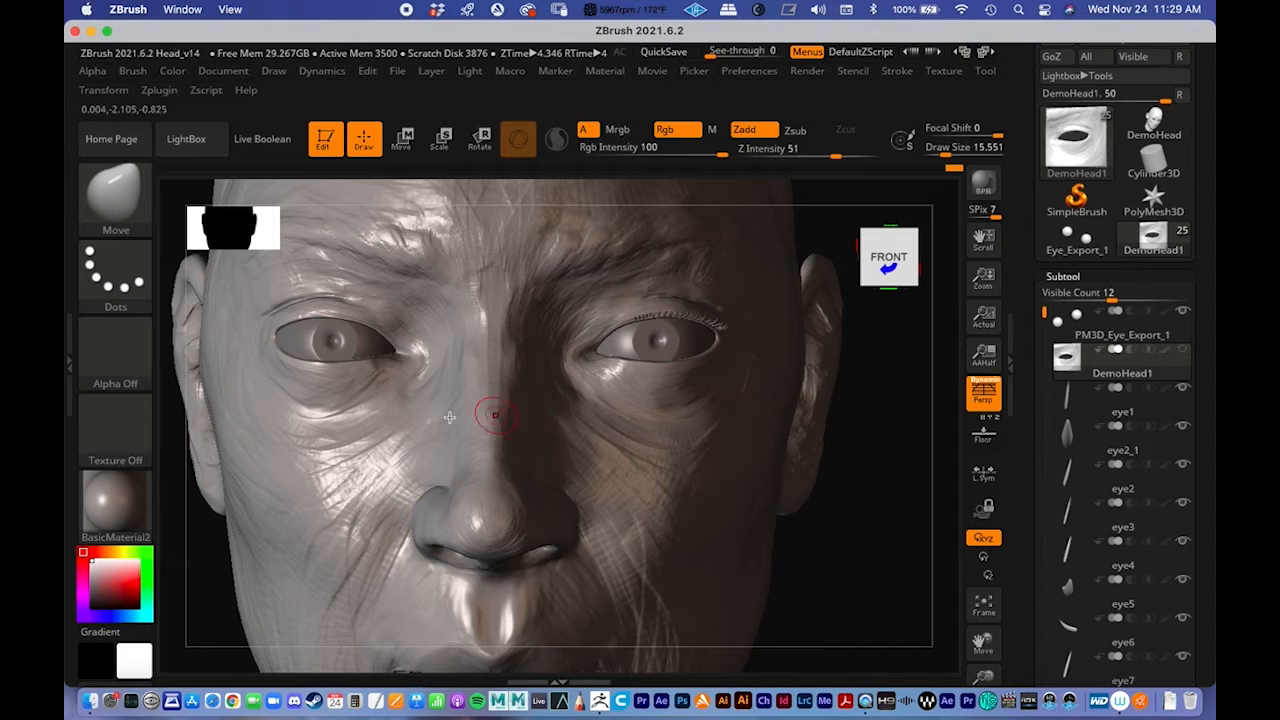
alt+right_drag(635, 422, 597, 440)
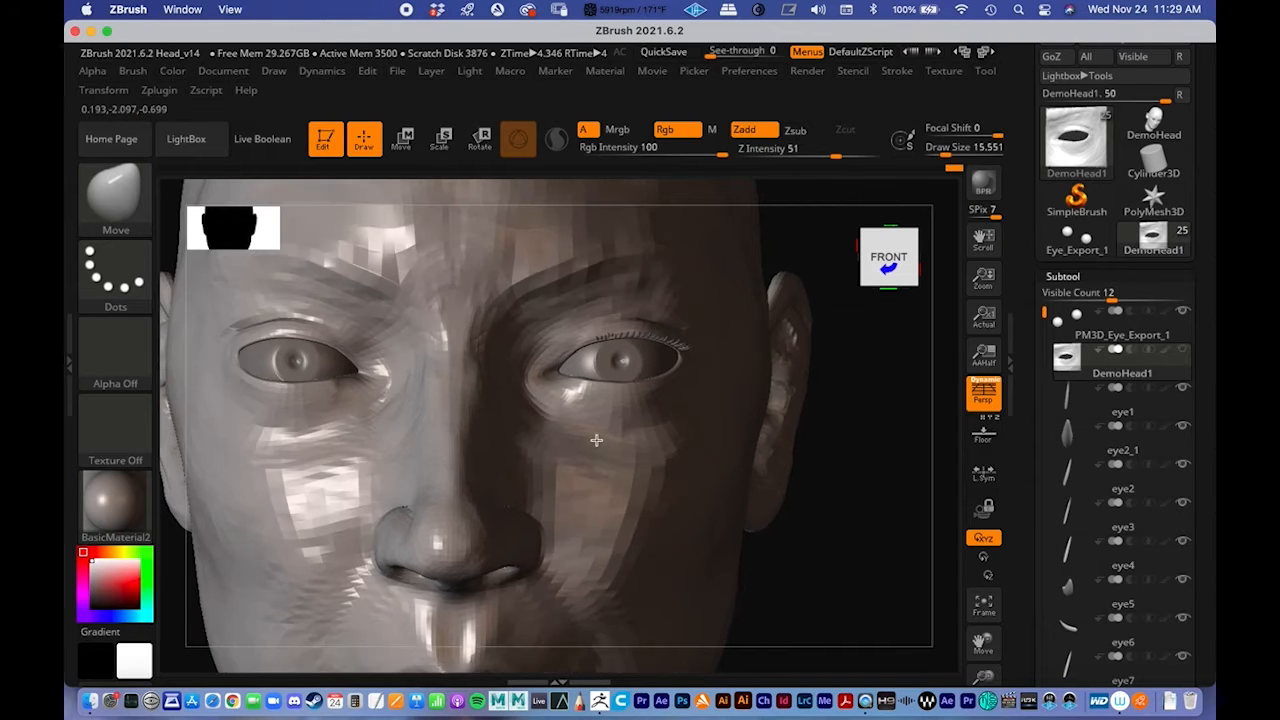
mouse_move(700, 405)
ctrl+right_down()
mouse_move(818, 502)
mouse_move(761, 509)
mouse_move(743, 529)
ctrl+right_up()
mouse_move(610, 442)
alt+right_down()
mouse_move(555, 427)
mouse_move(729, 451)
alt+right_up()
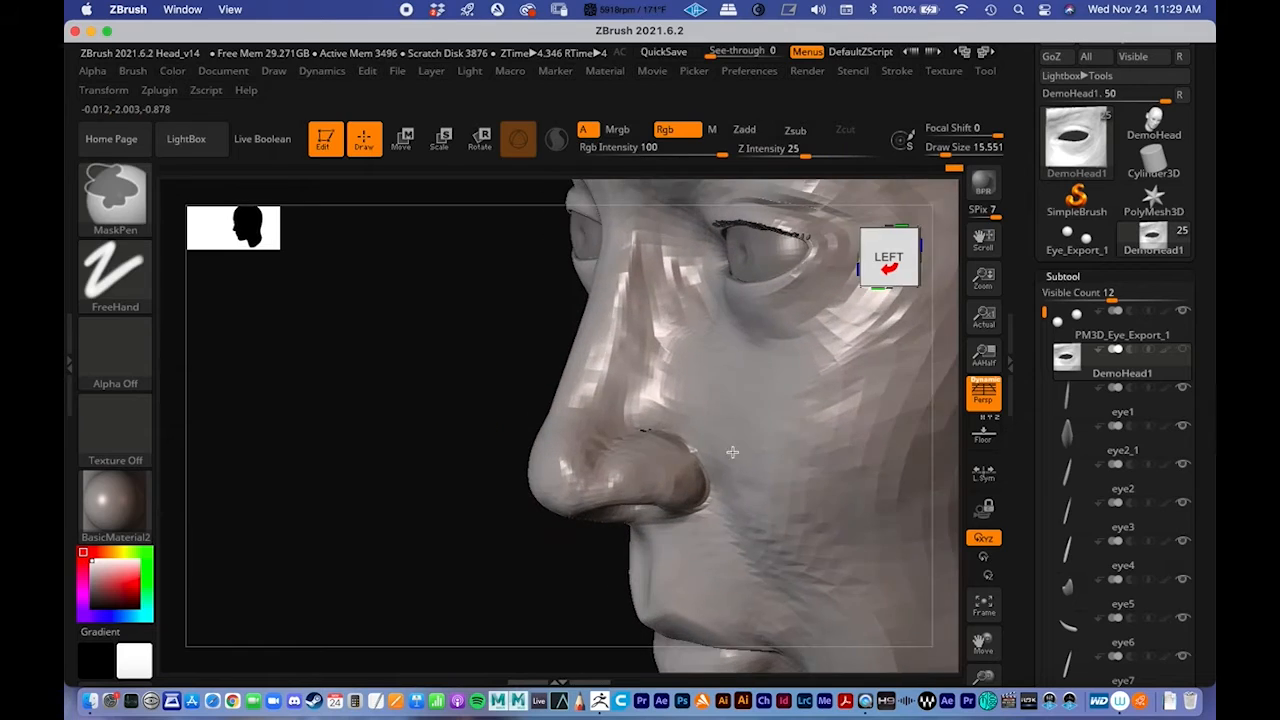
alt+right_drag(651, 320, 510, 440)
right_drag(356, 449, 495, 370)
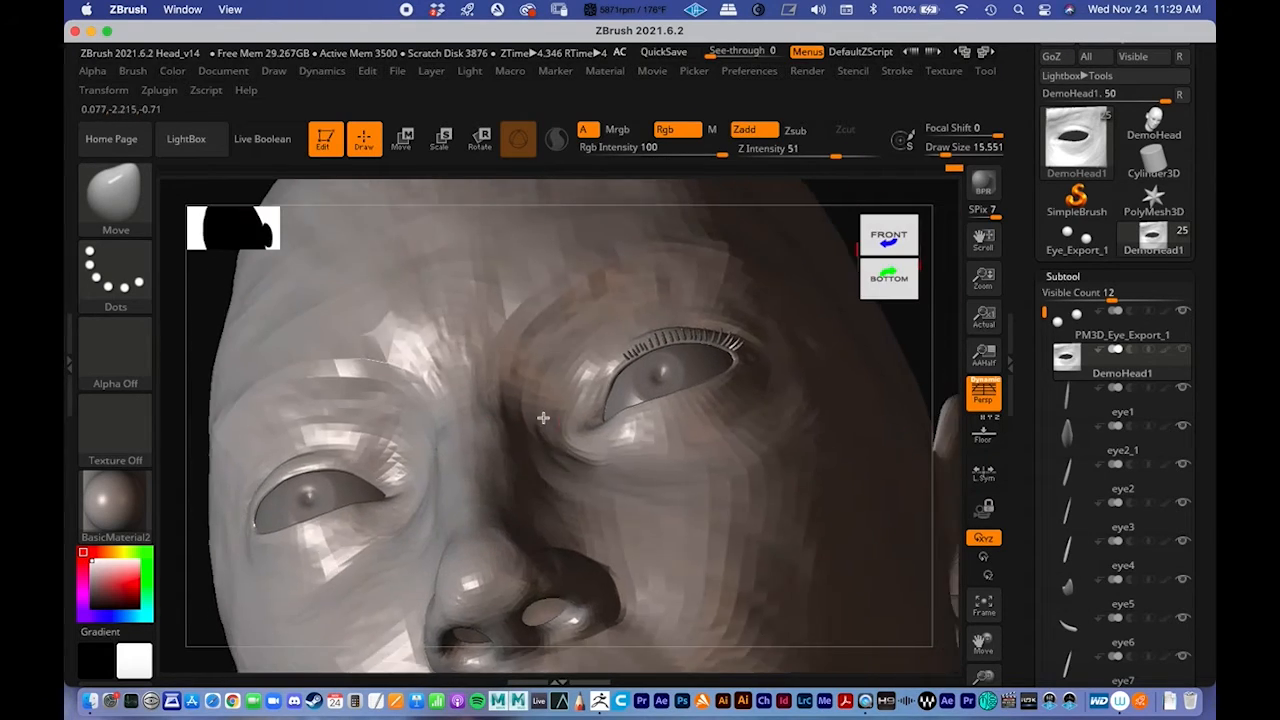
mouse_move(583, 377)
ctrl+right_down()
mouse_move(398, 378)
mouse_move(357, 412)
ctrl+right_up()
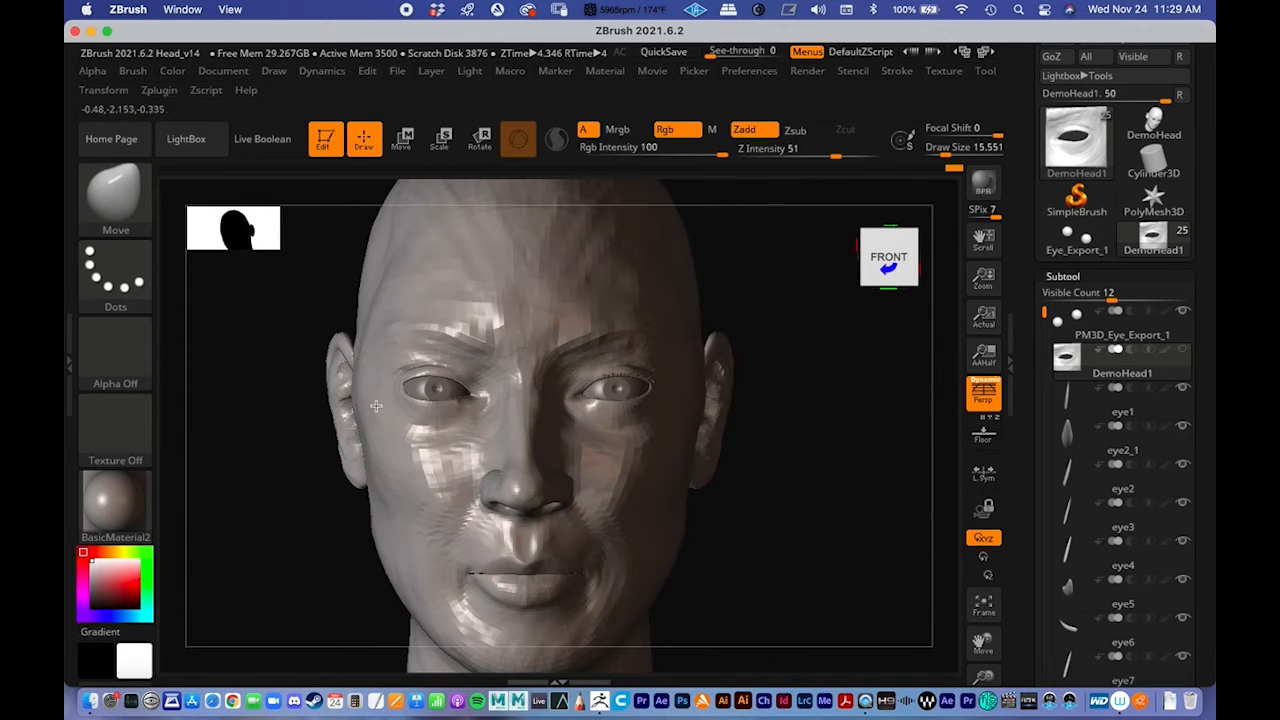
alt+right_drag(578, 385, 552, 387)
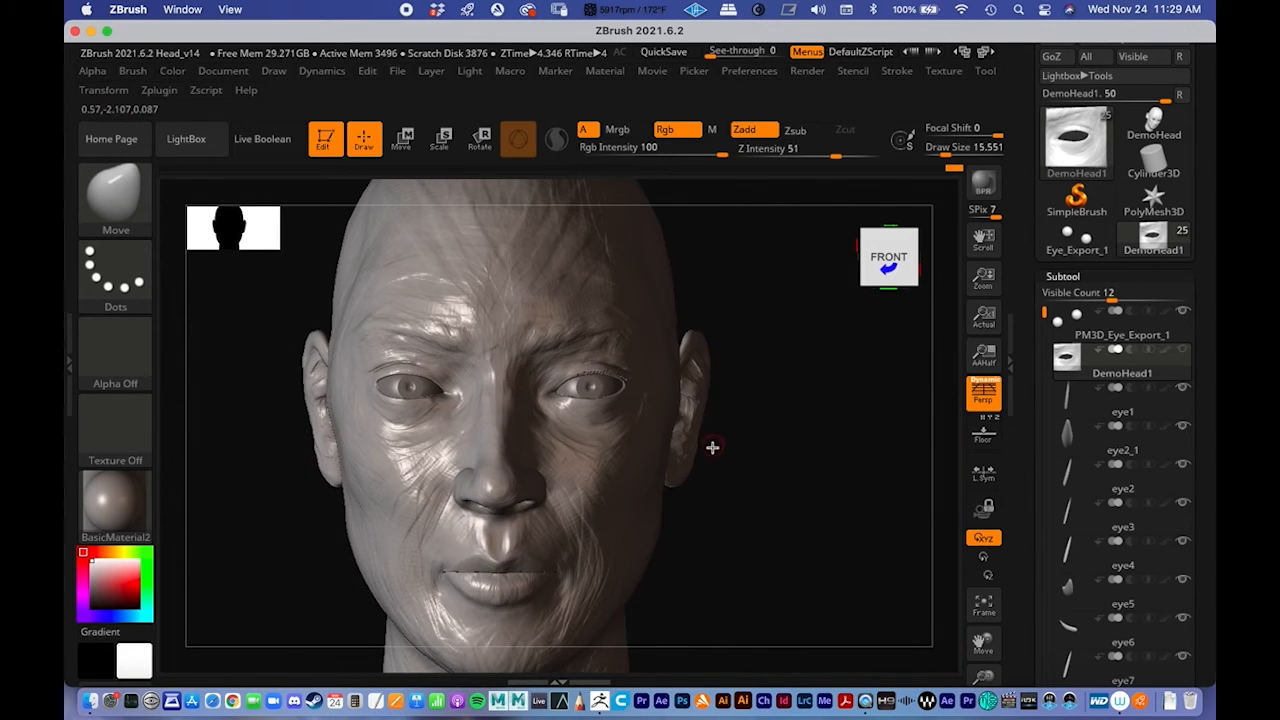
mouse_move(828, 466)
right_down()
mouse_move(786, 483)
mouse_move(701, 480)
mouse_move(455, 428)
mouse_move(588, 364)
right_up()
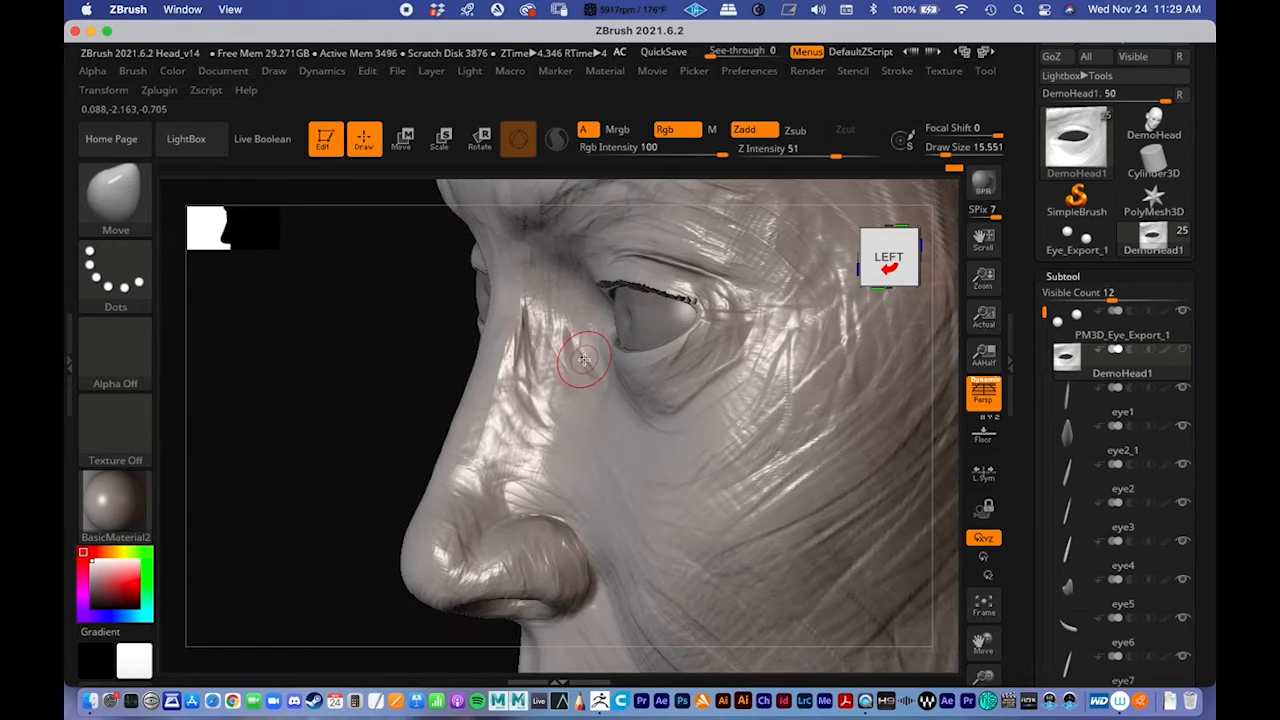
mouse_move(463, 370)
alt+right_down()
mouse_move(443, 394)
mouse_move(367, 407)
mouse_move(345, 397)
mouse_move(380, 401)
alt+right_up()
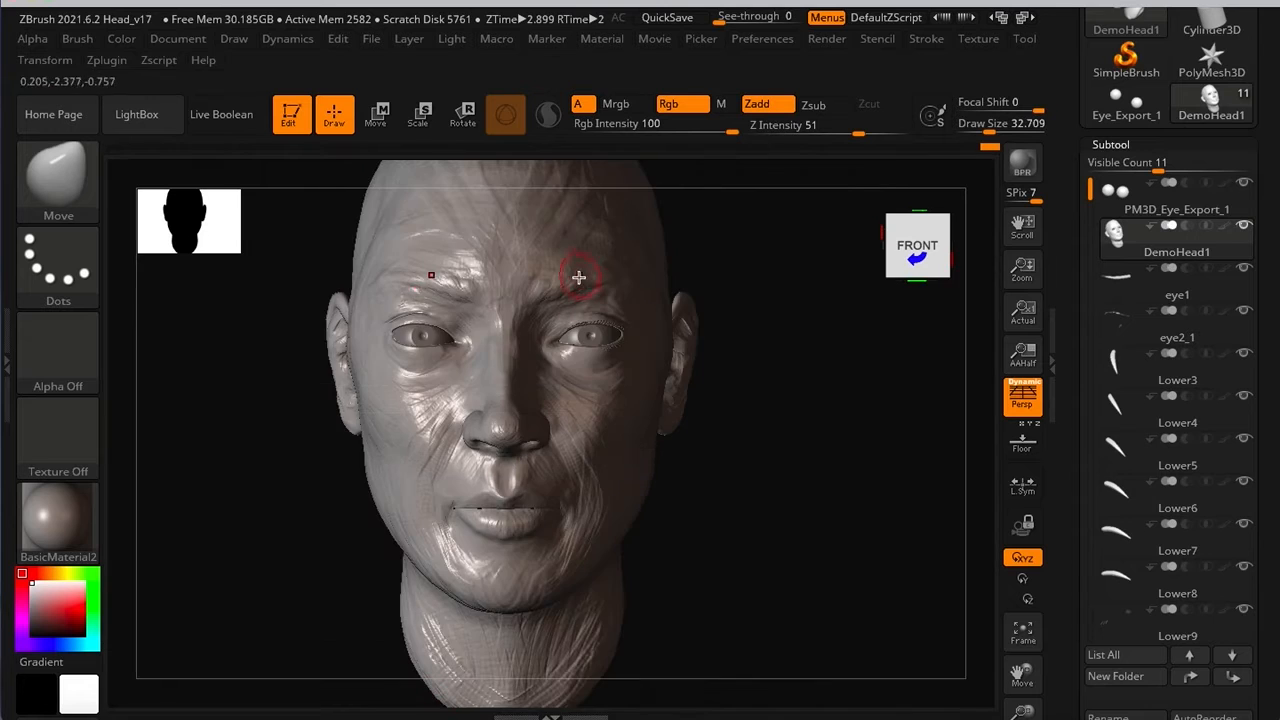
Step: Inspect the upper and lower lashes of the head's left eye up close in three-quarter view
alt+right_drag(592, 366, 587, 393)
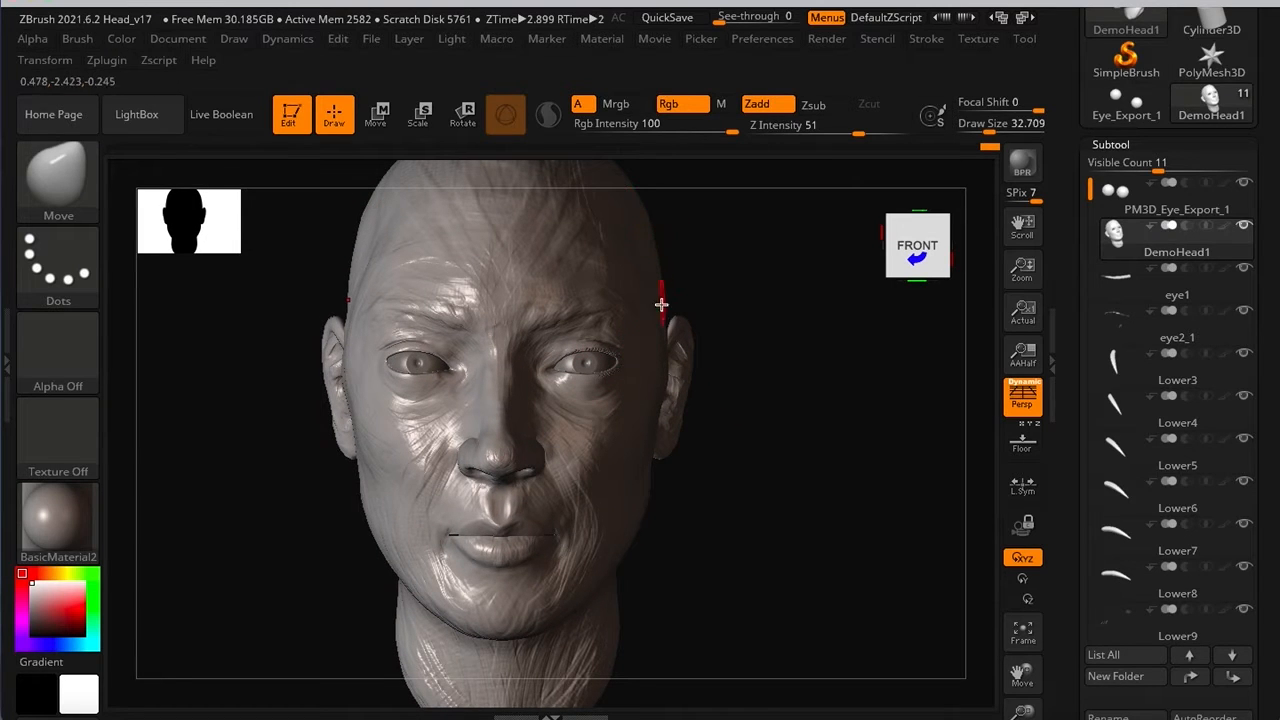
right_drag(812, 352, 745, 368)
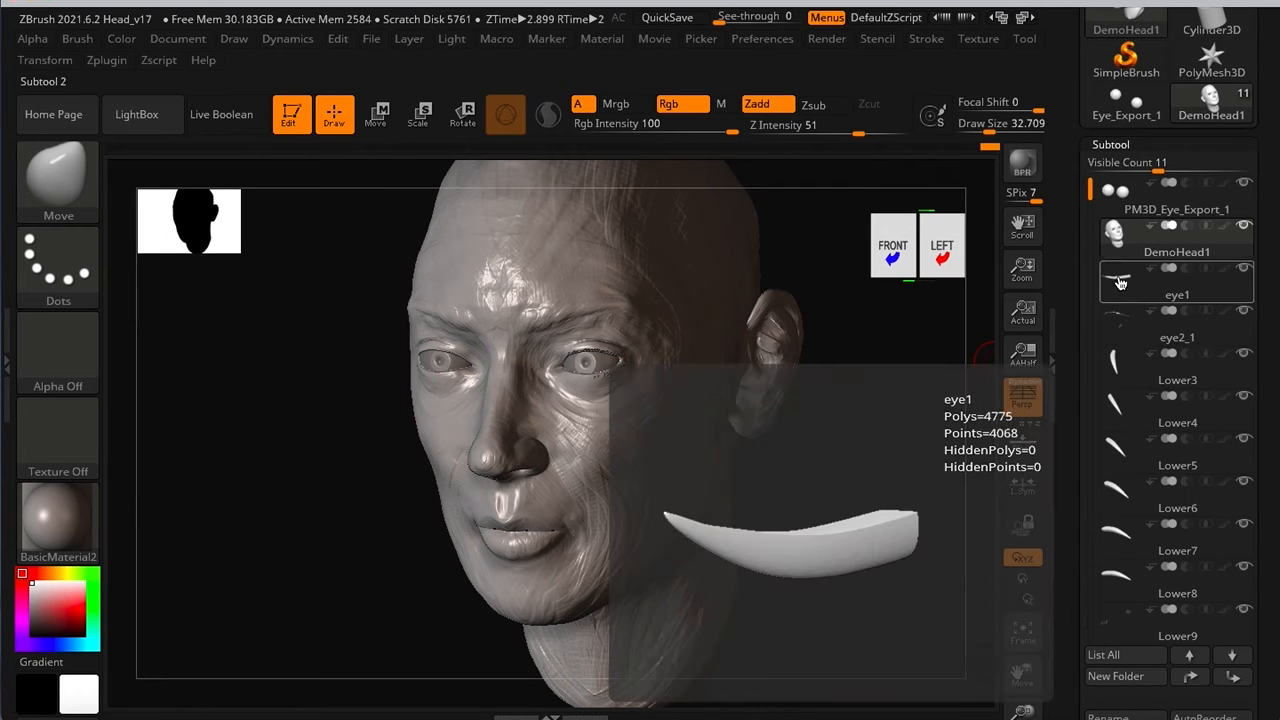
alt+right_drag(676, 283, 557, 257)
ctrl+right_drag(391, 324, 745, 370)
alt+right_drag(838, 330, 697, 285)
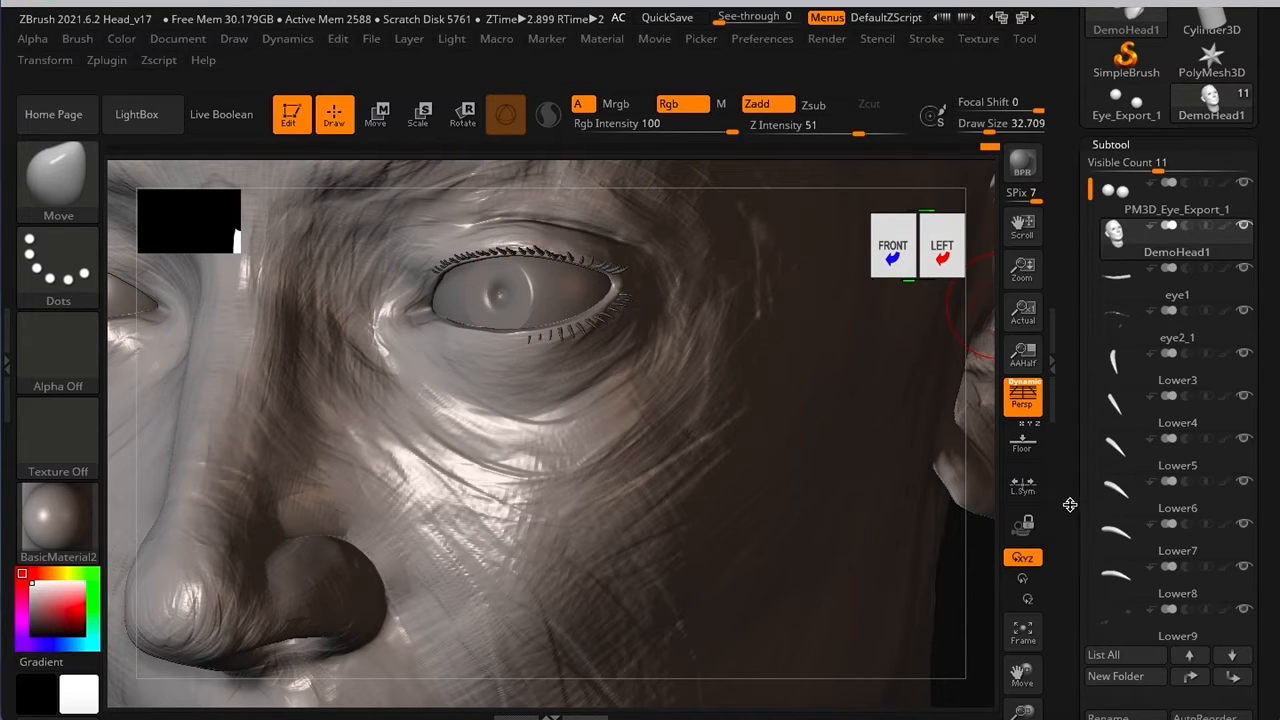
Step: Hide and reshow the eye2_1 subtool to check which of the left eye's lashes it contains
scroll(1100, 505, down, 2)
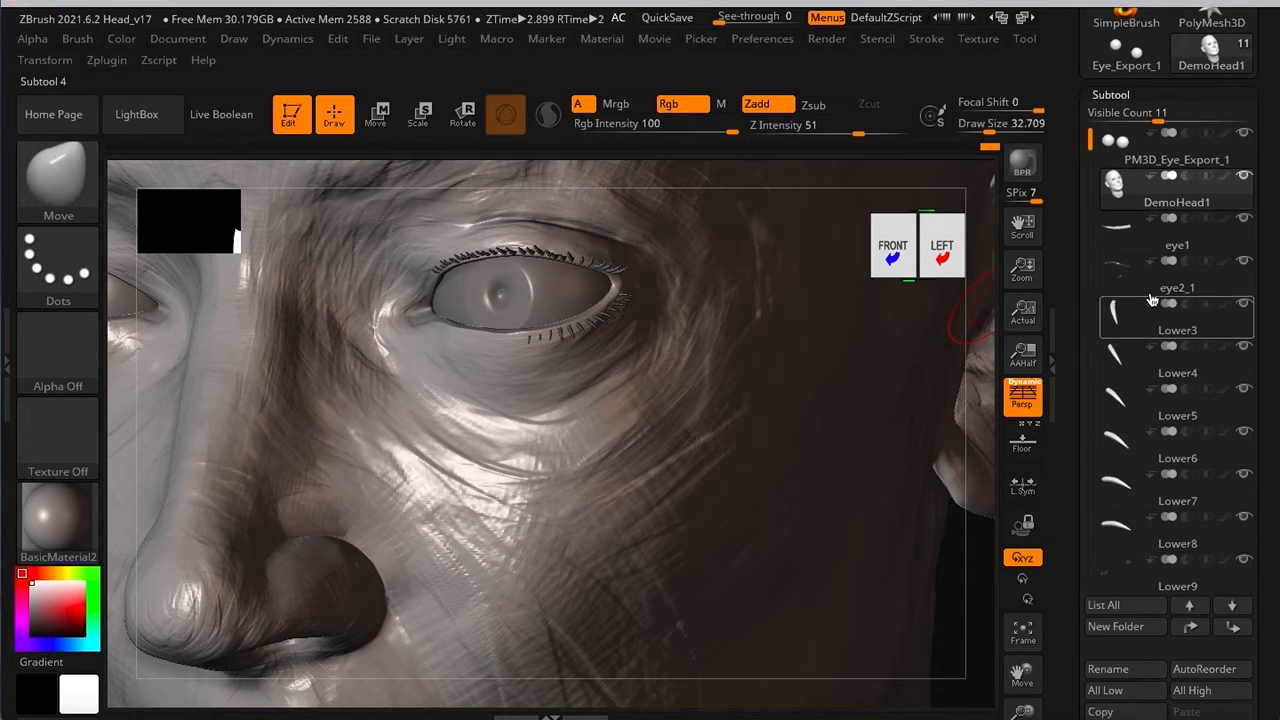
click(1244, 266)
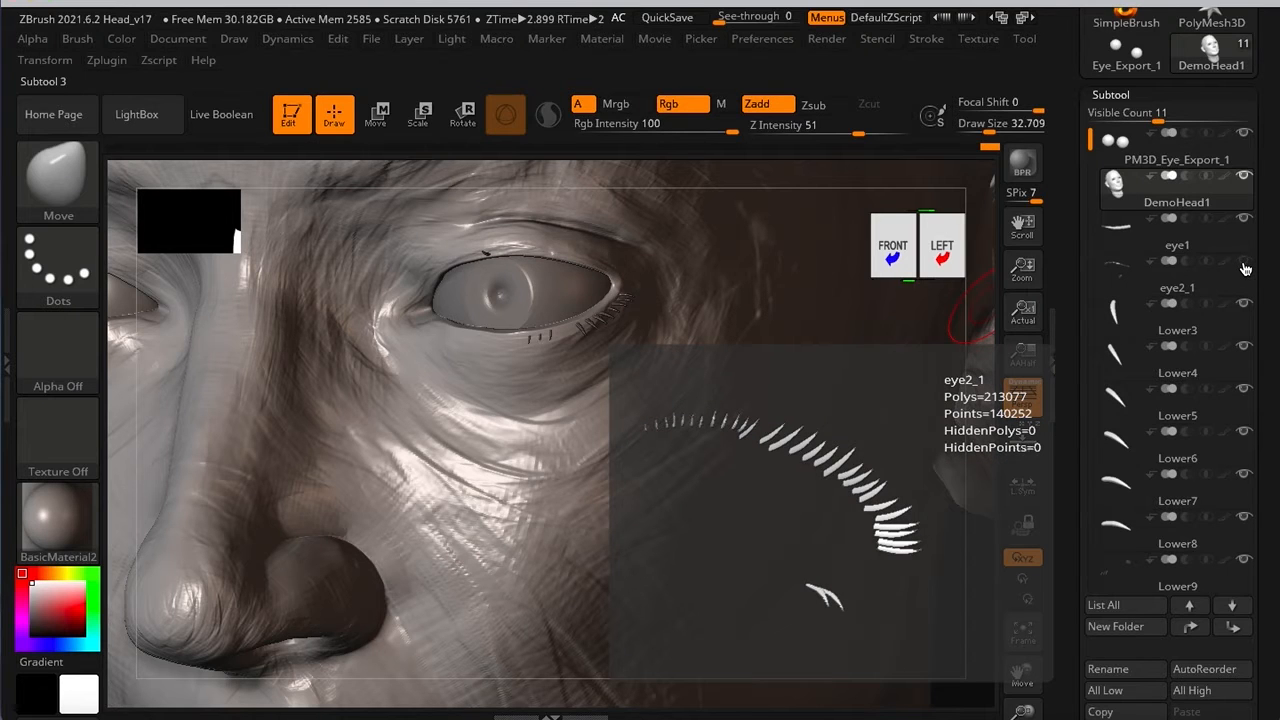
click(1125, 235)
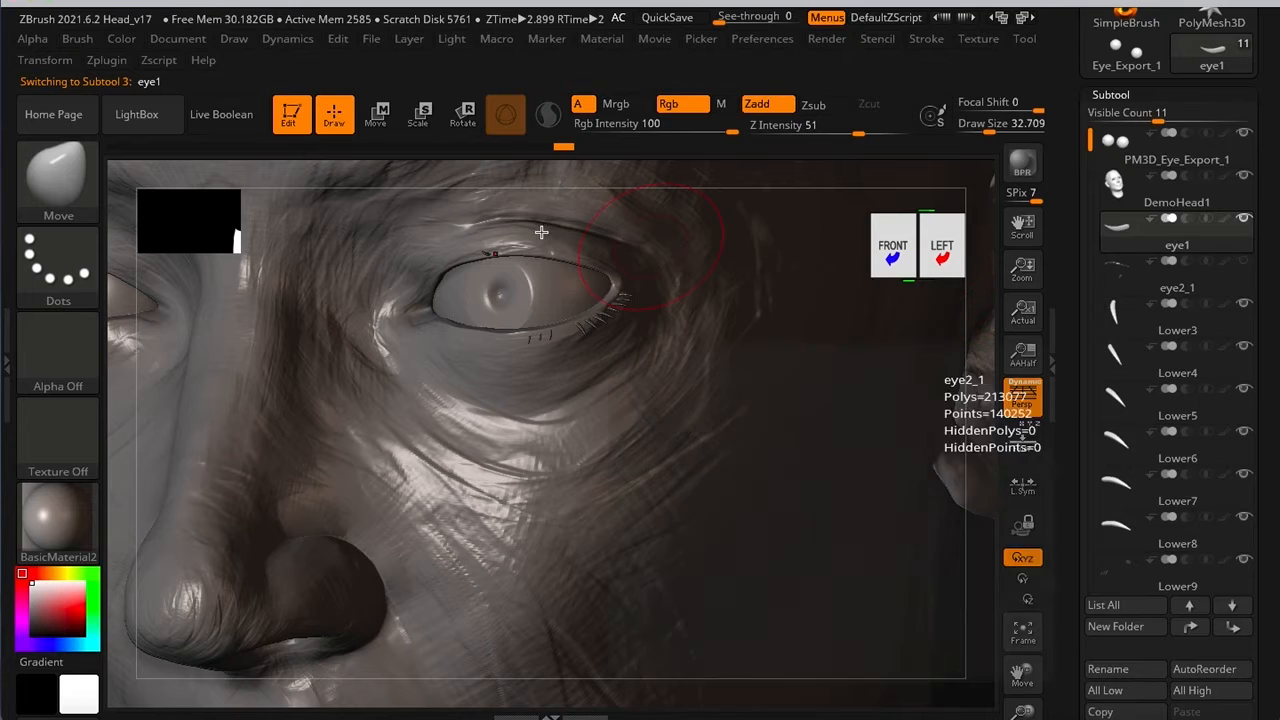
click(1242, 264)
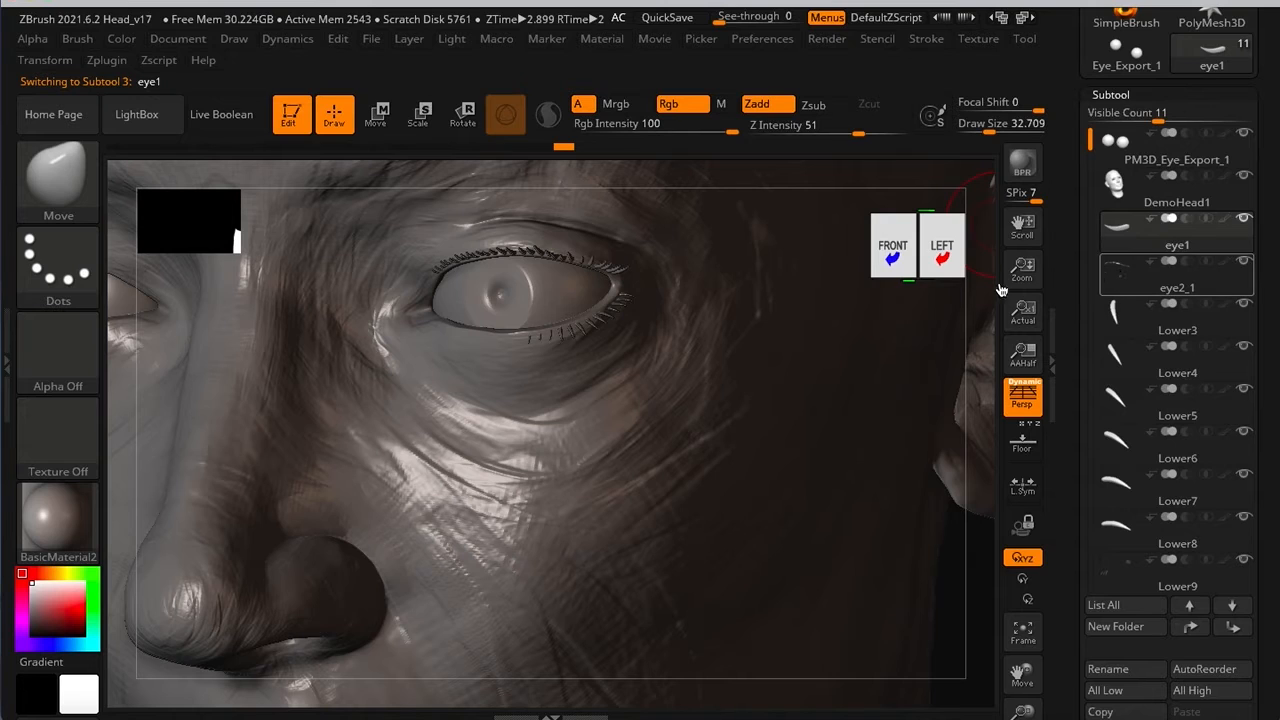
Step: Make eye2_1 the active subtool and open the subtool merge options
click(1160, 279)
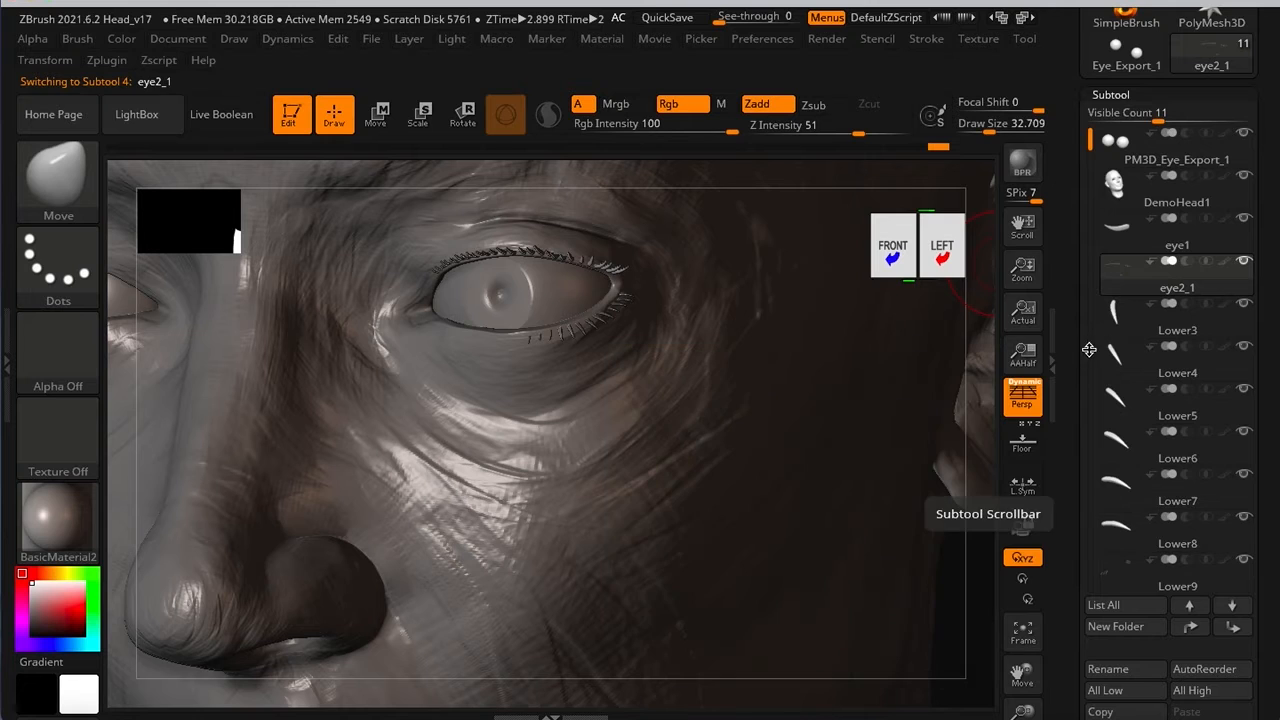
drag(1070, 395, 1074, 426)
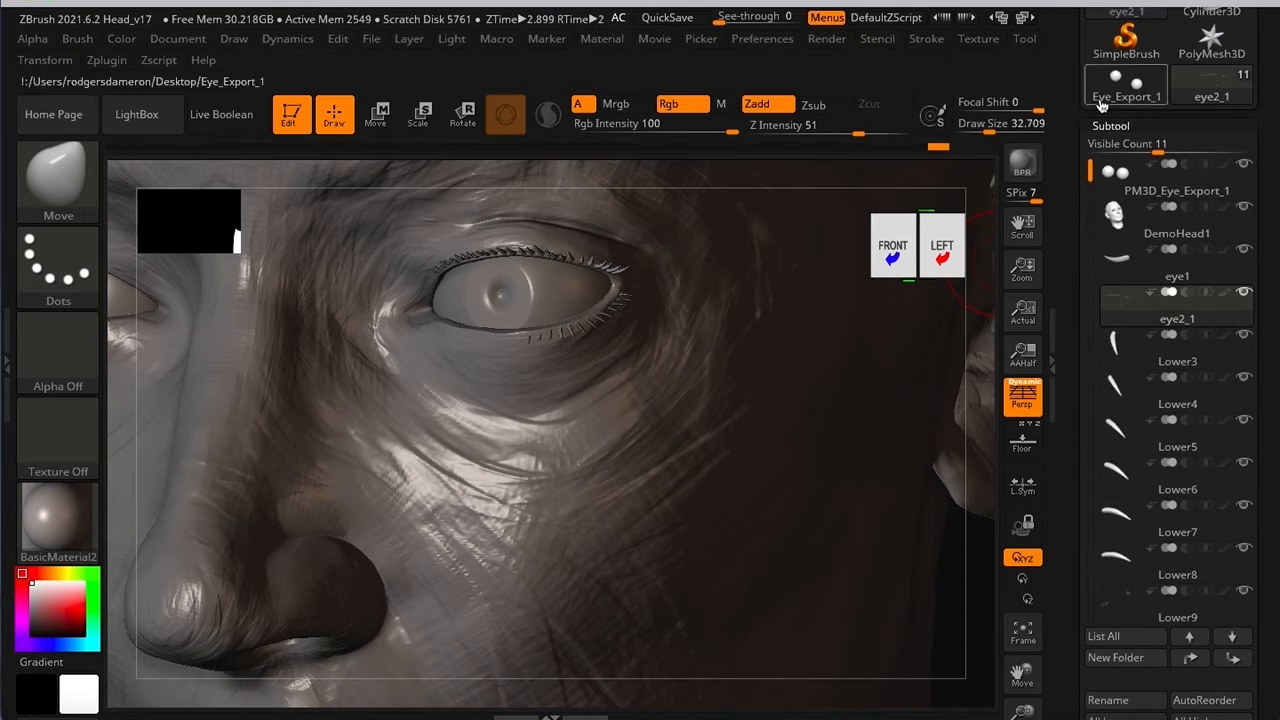
drag(1065, 321, 1070, 176)
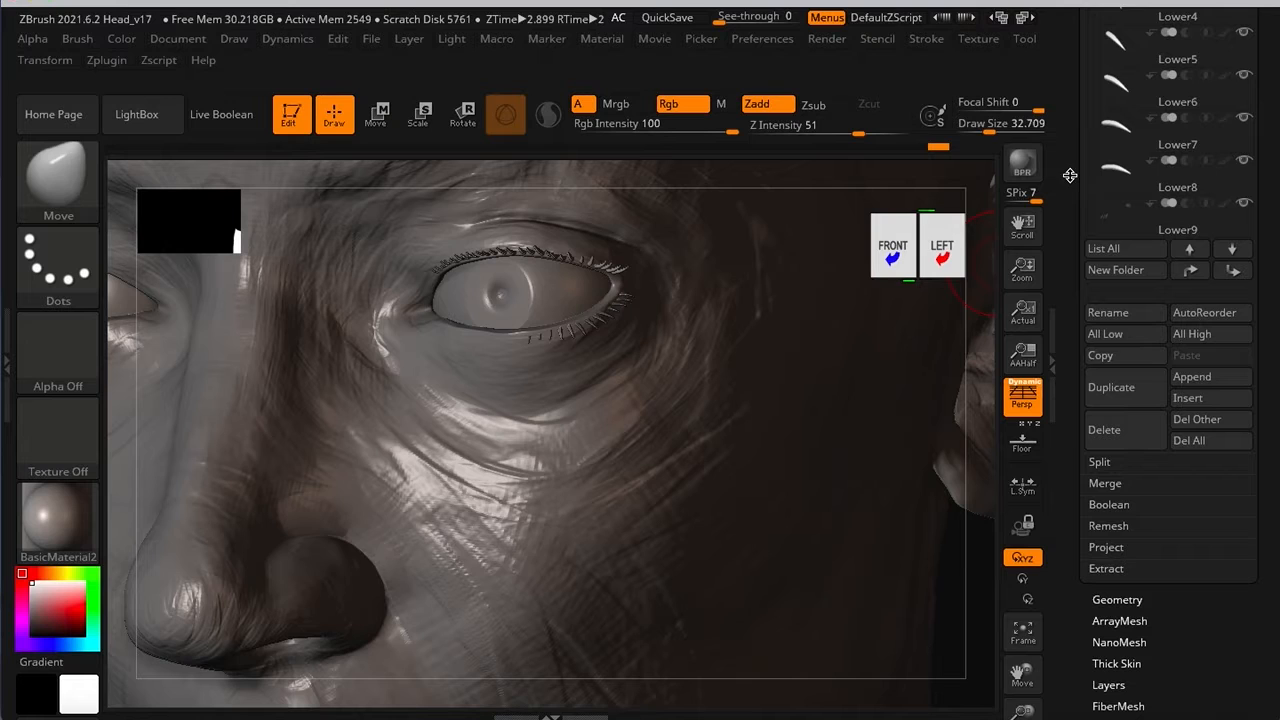
click(1105, 484)
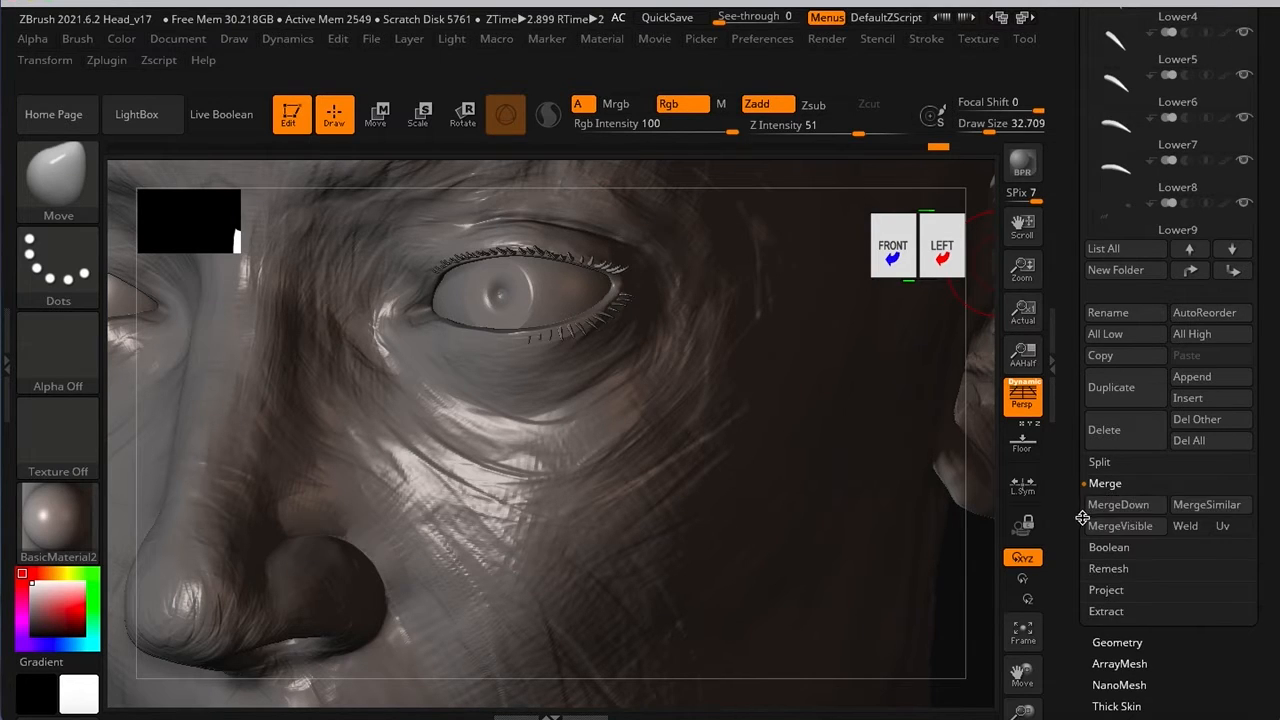
scroll(1073, 290, up, 5)
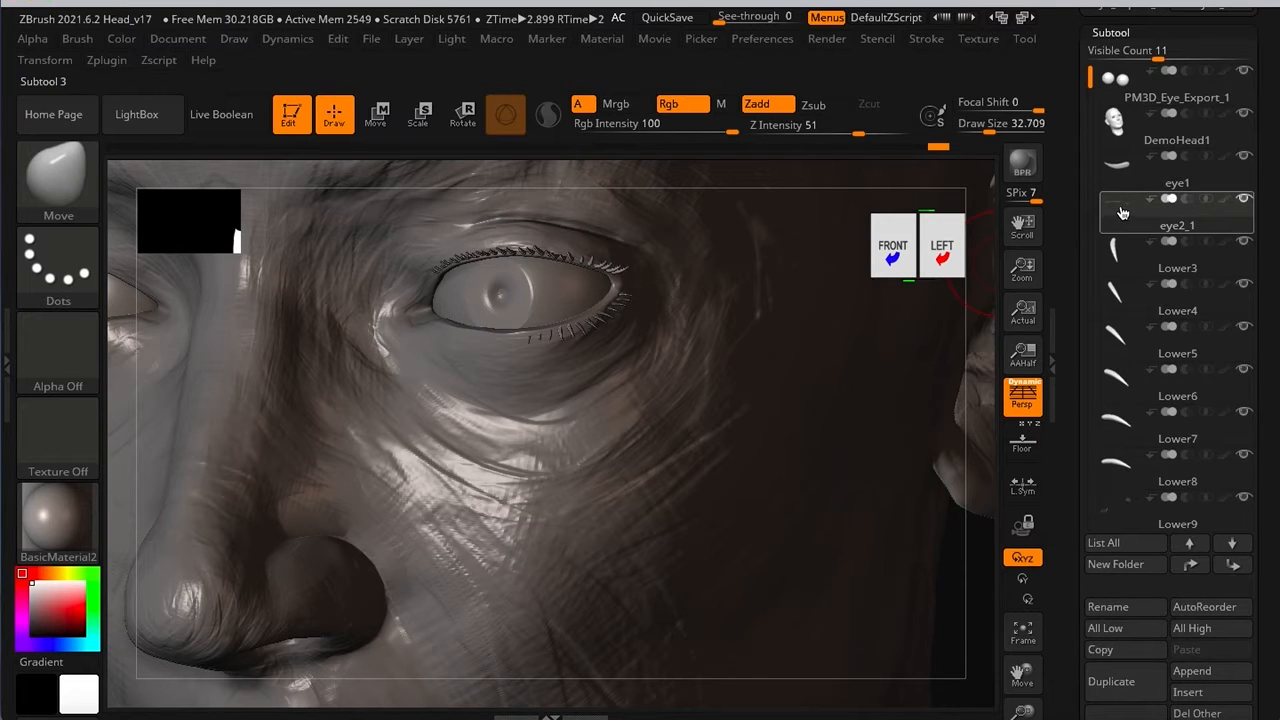
mouse_move(1122, 213)
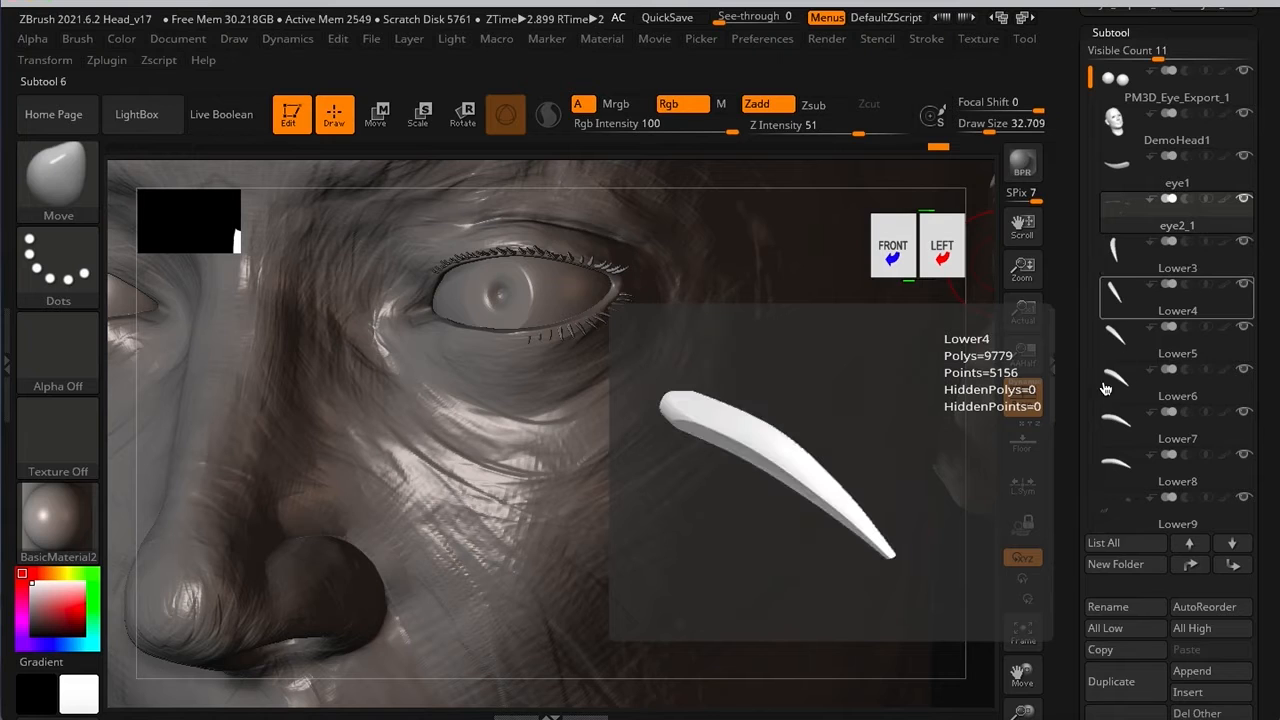
Step: Merge the Lower3 through Lower9 lash subtools down into eye2_1, one after another
drag(1073, 407, 1076, 315)
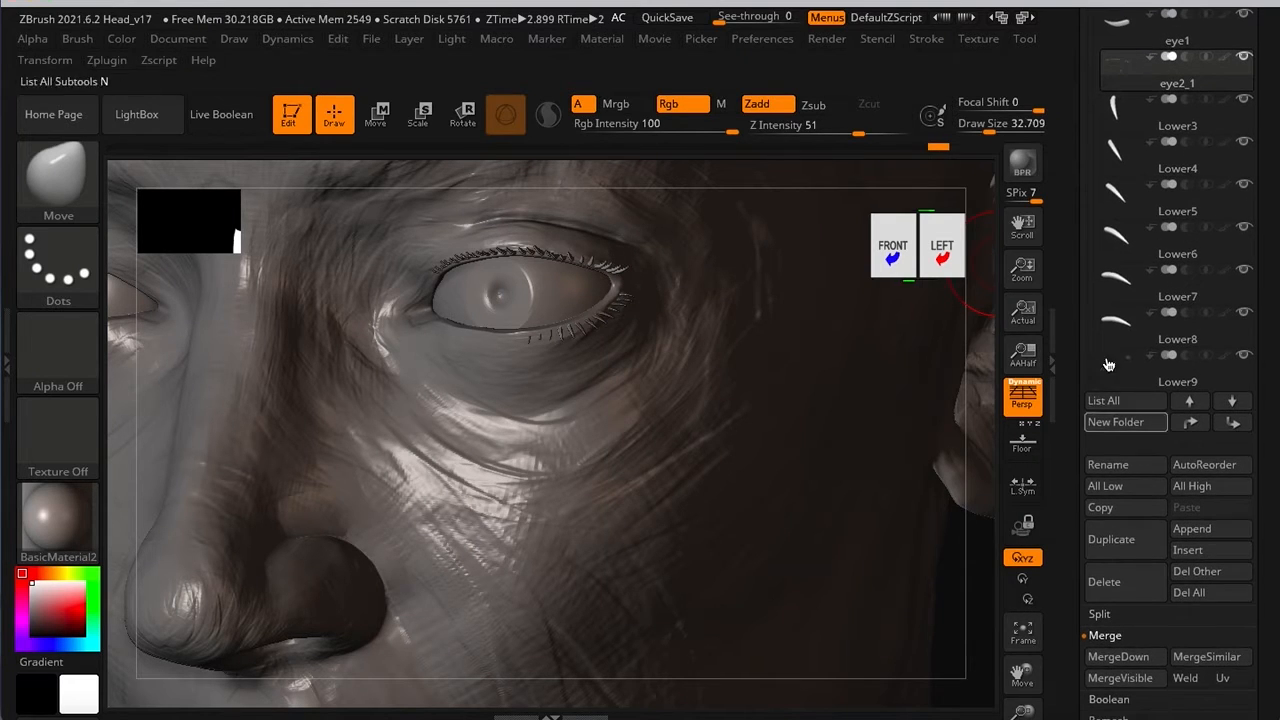
click(1120, 657)
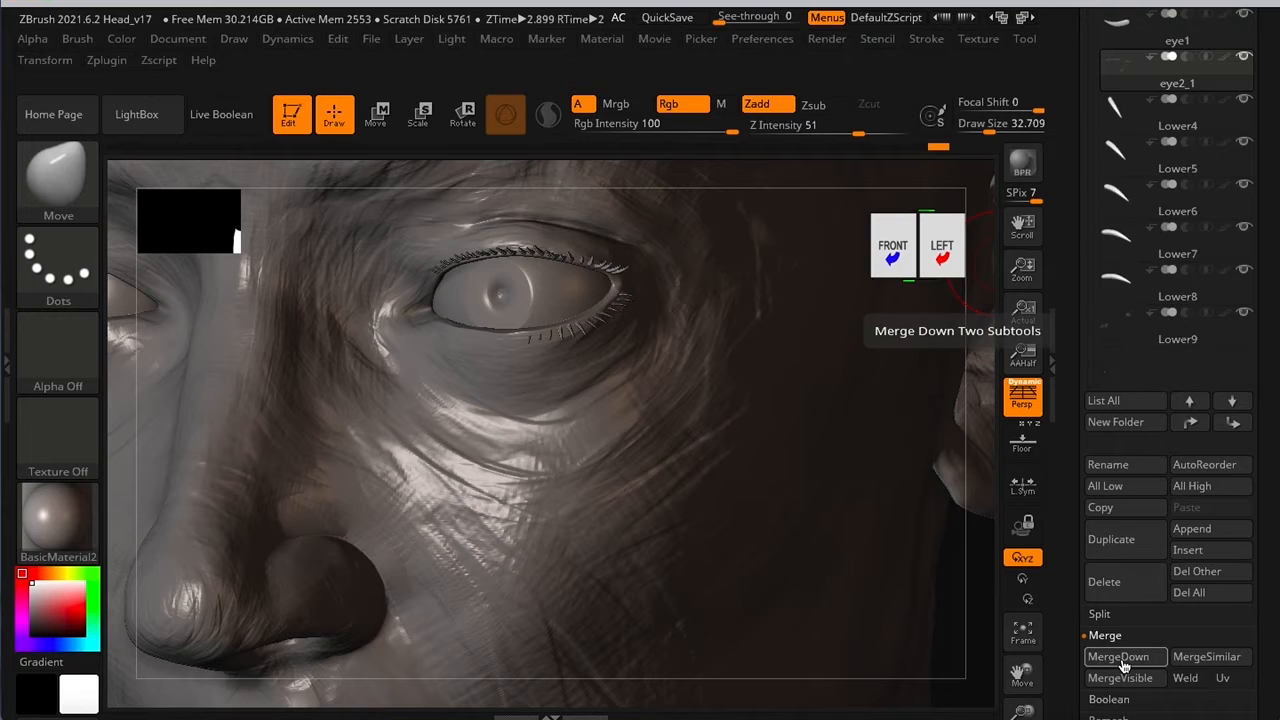
click(1120, 657)
click(1120, 657)
click(1120, 657)
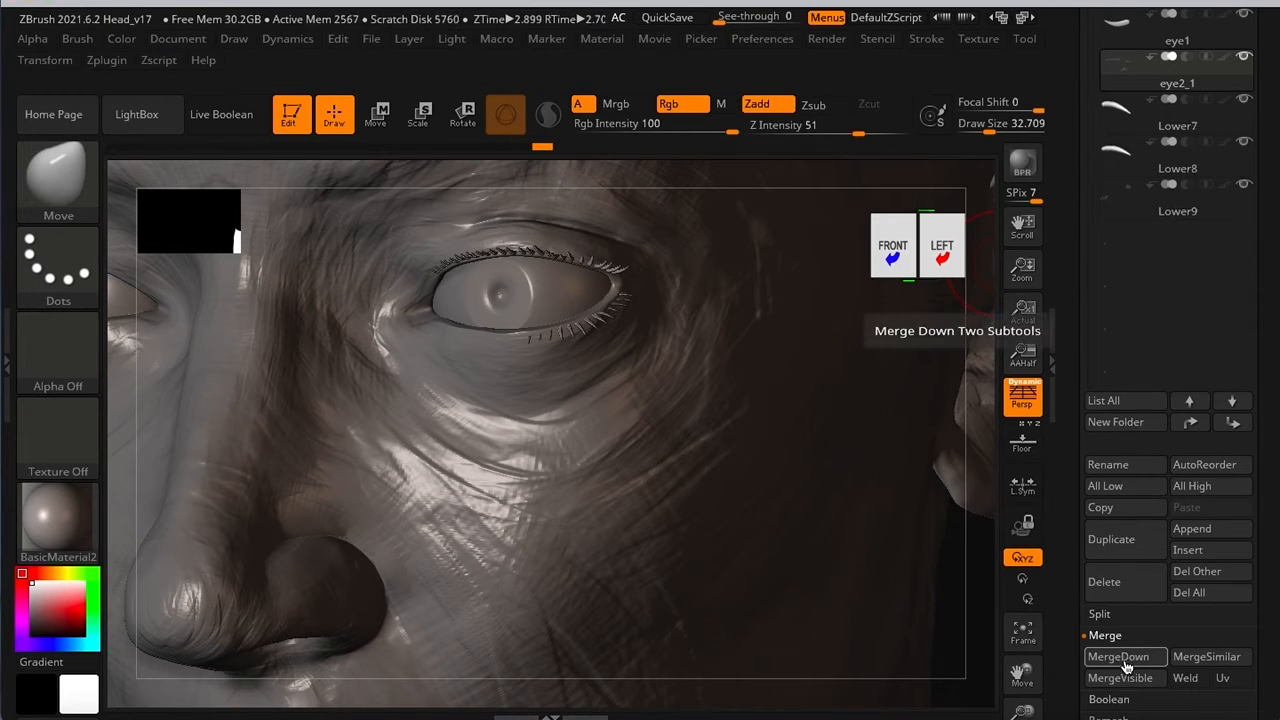
click(1120, 657)
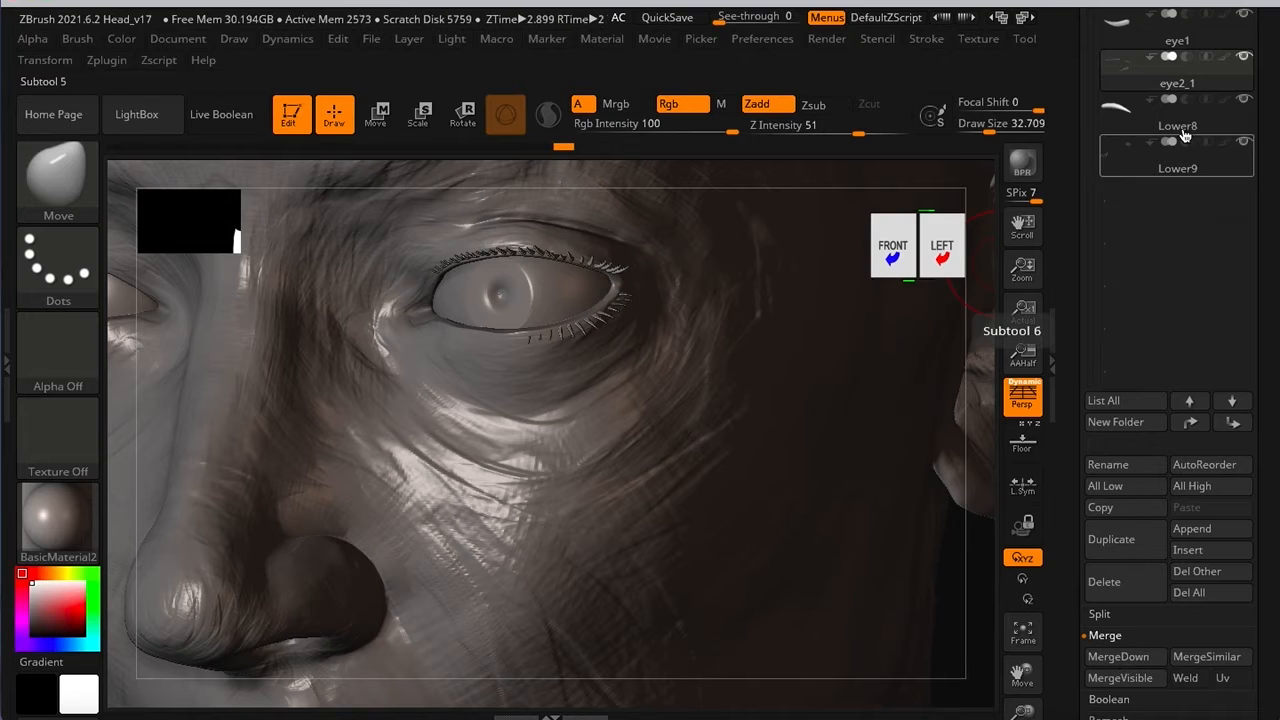
mouse_move(1146, 93)
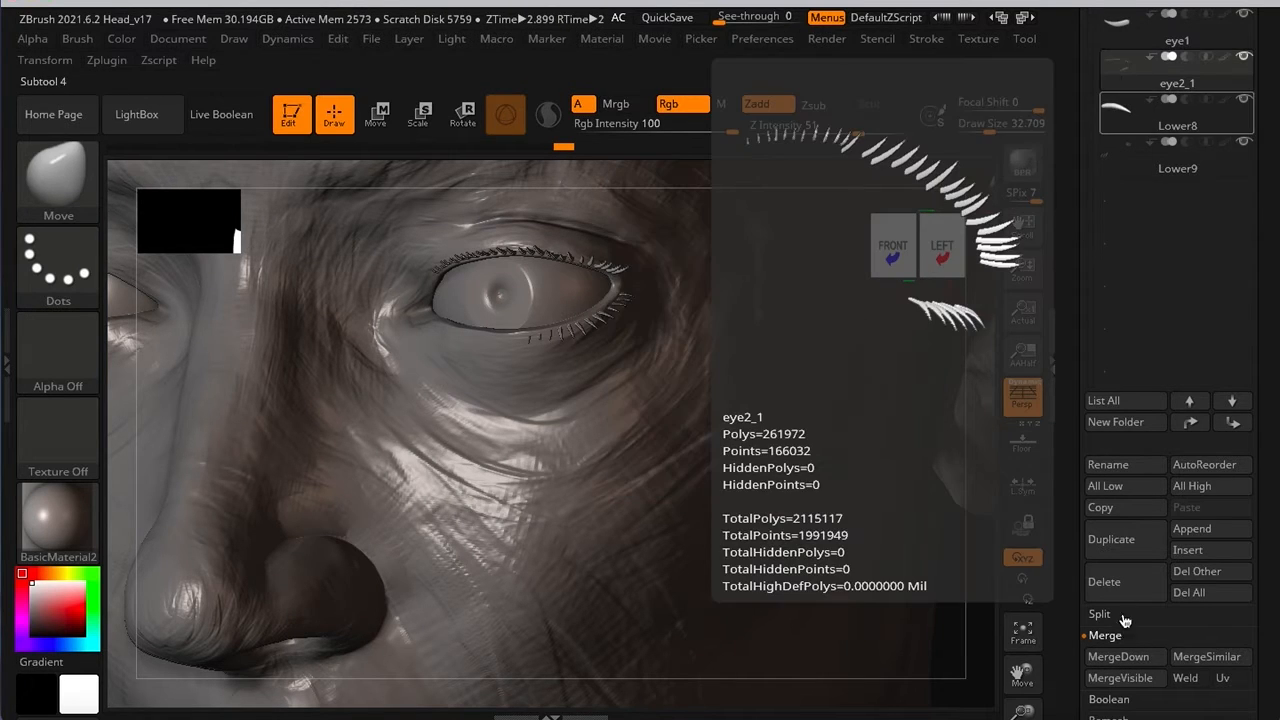
click(1124, 660)
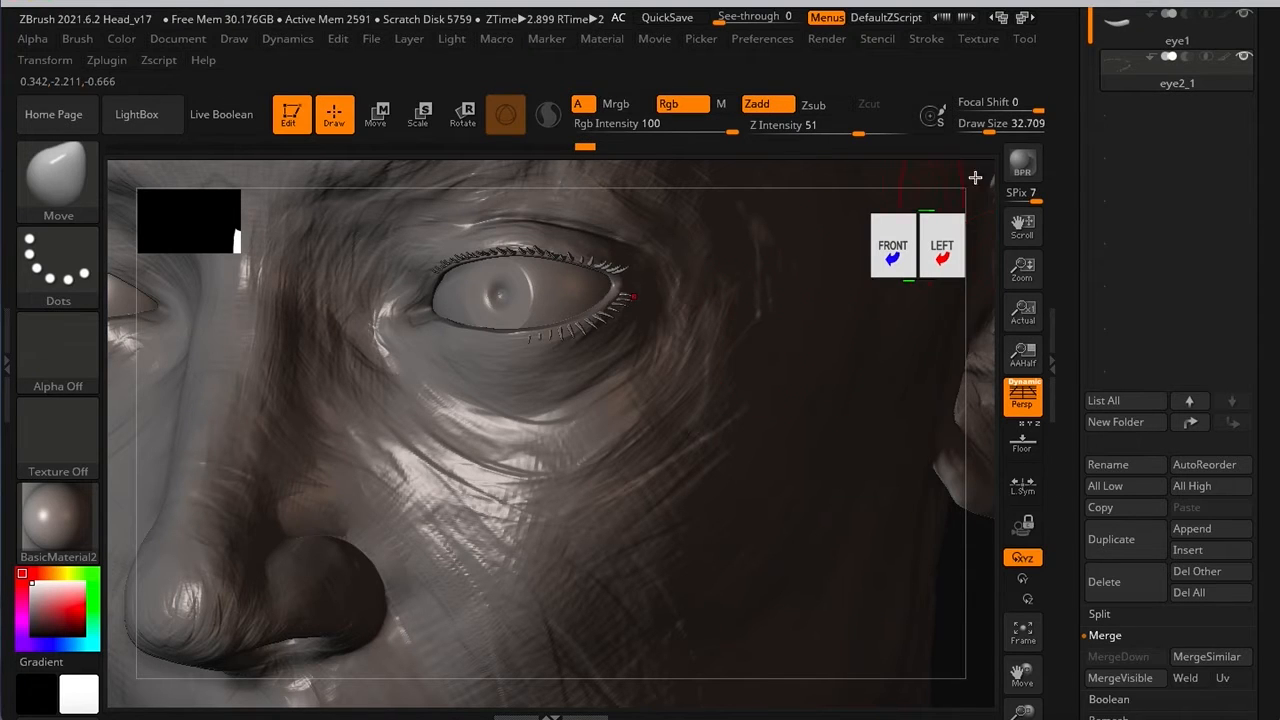
Step: Check the merged eye2_1 lashes up close by hiding and reshowing them against the eye1 subtool
drag(1065, 22, 1060, 169)
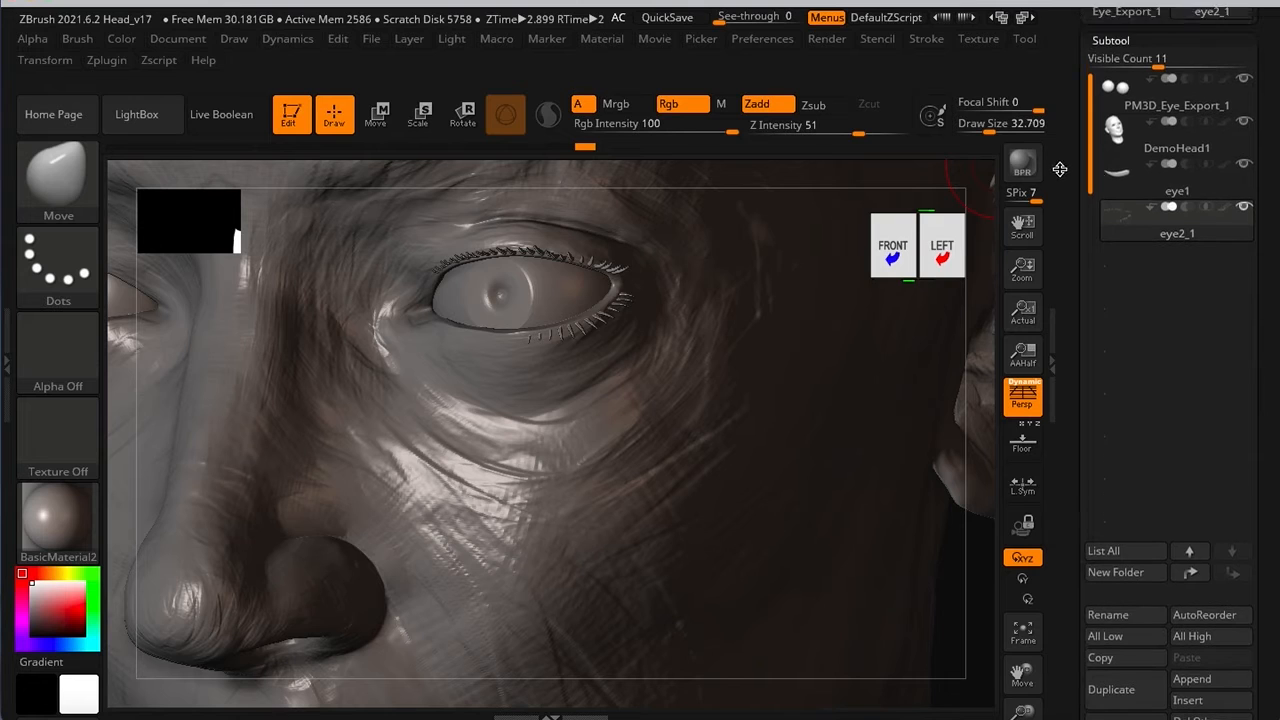
click(1117, 173)
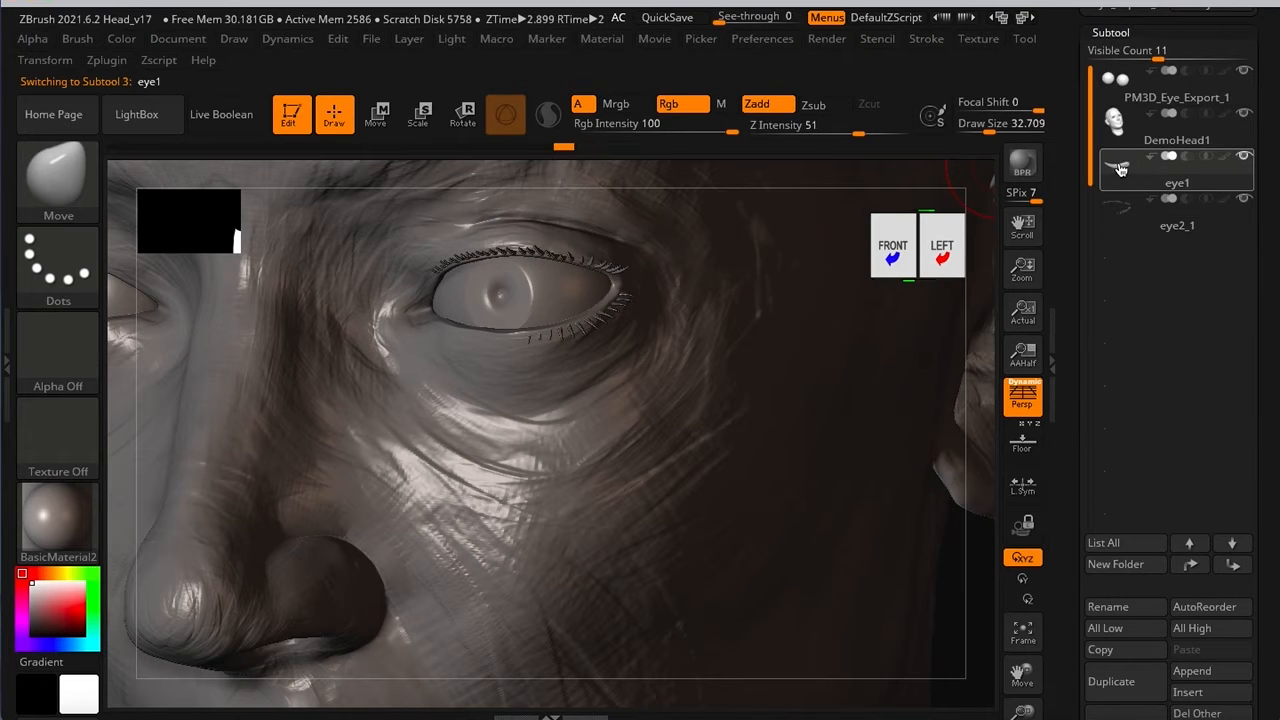
mouse_move(647, 293)
alt+right_down()
mouse_move(671, 349)
mouse_move(608, 438)
alt+right_up()
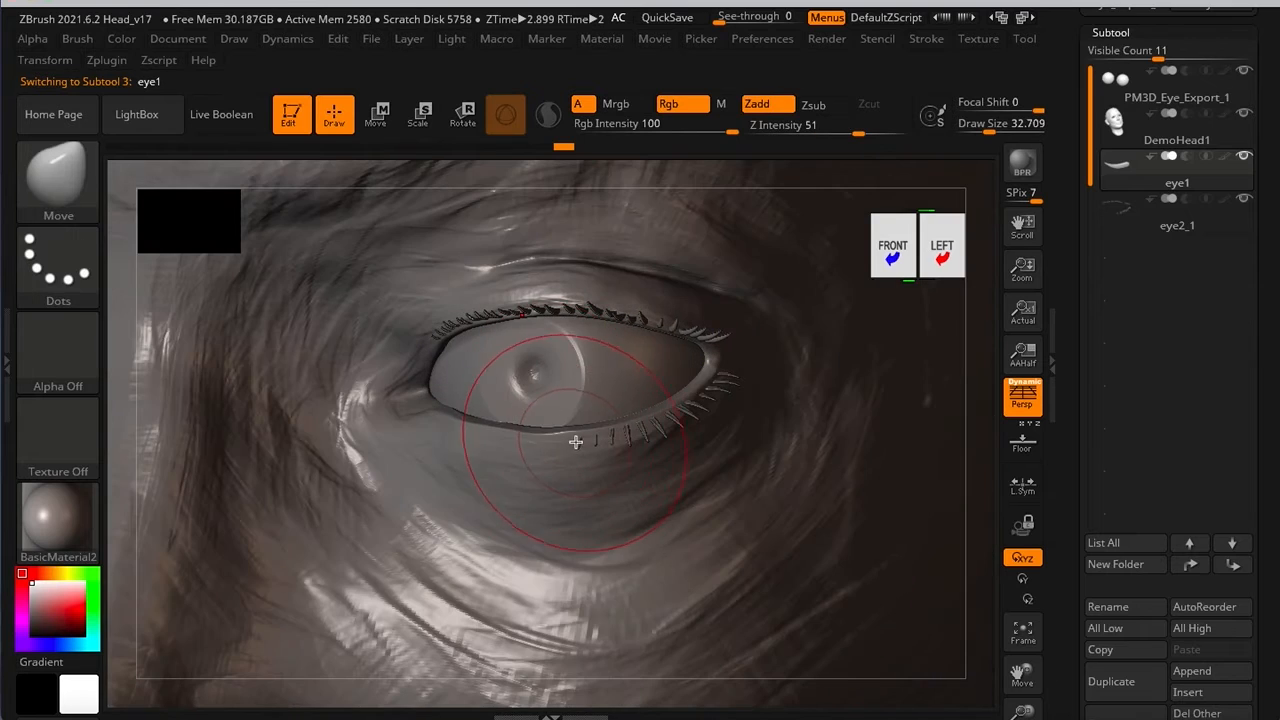
click(1125, 215)
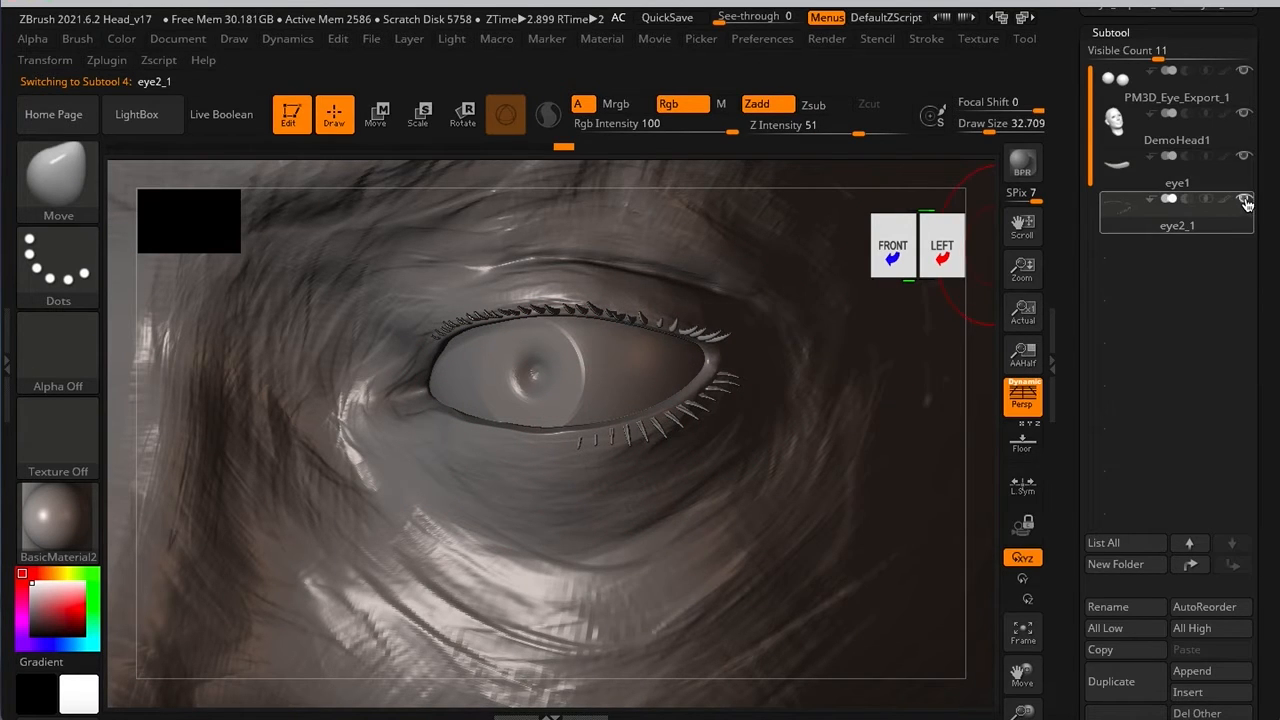
mouse_move(1138, 226)
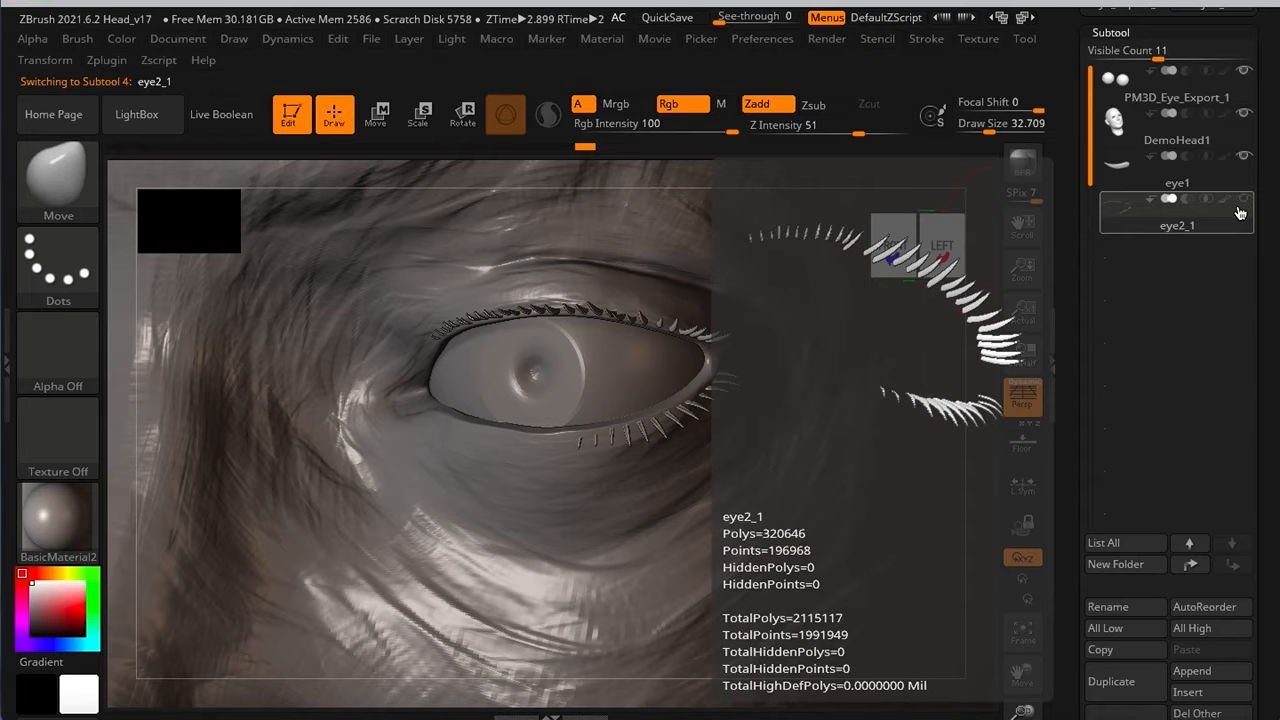
click(1116, 175)
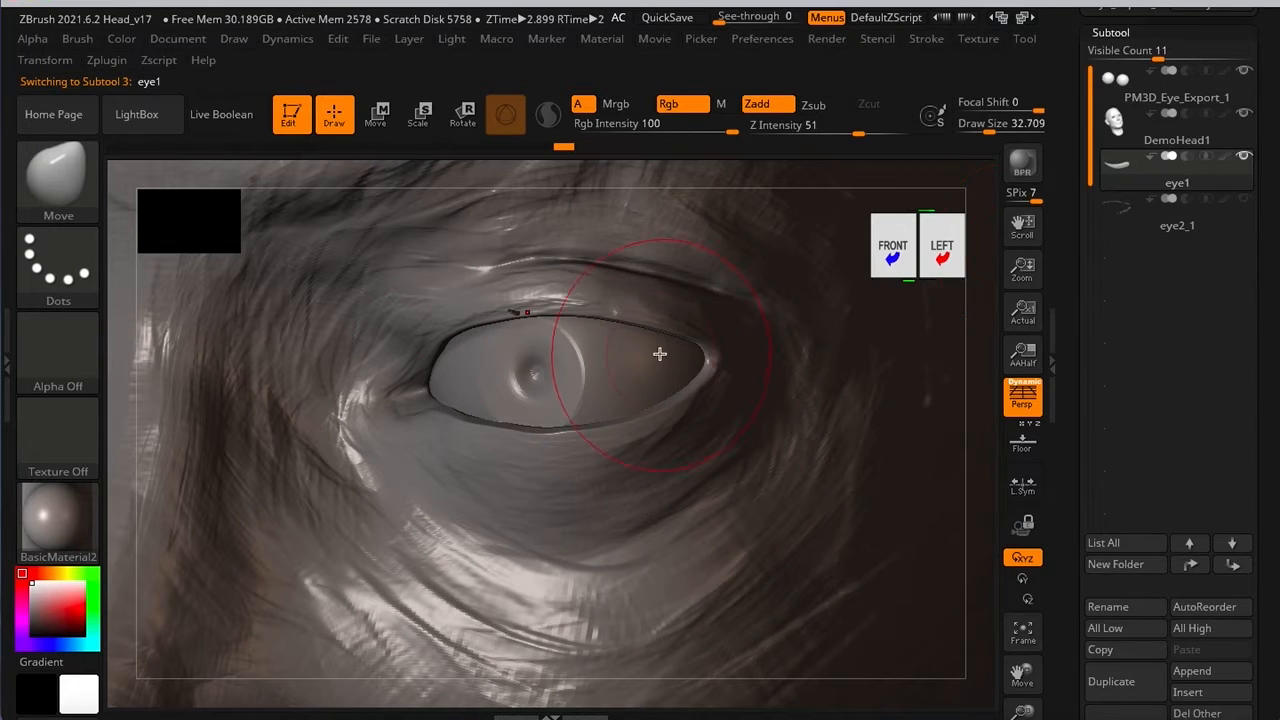
click(1236, 215)
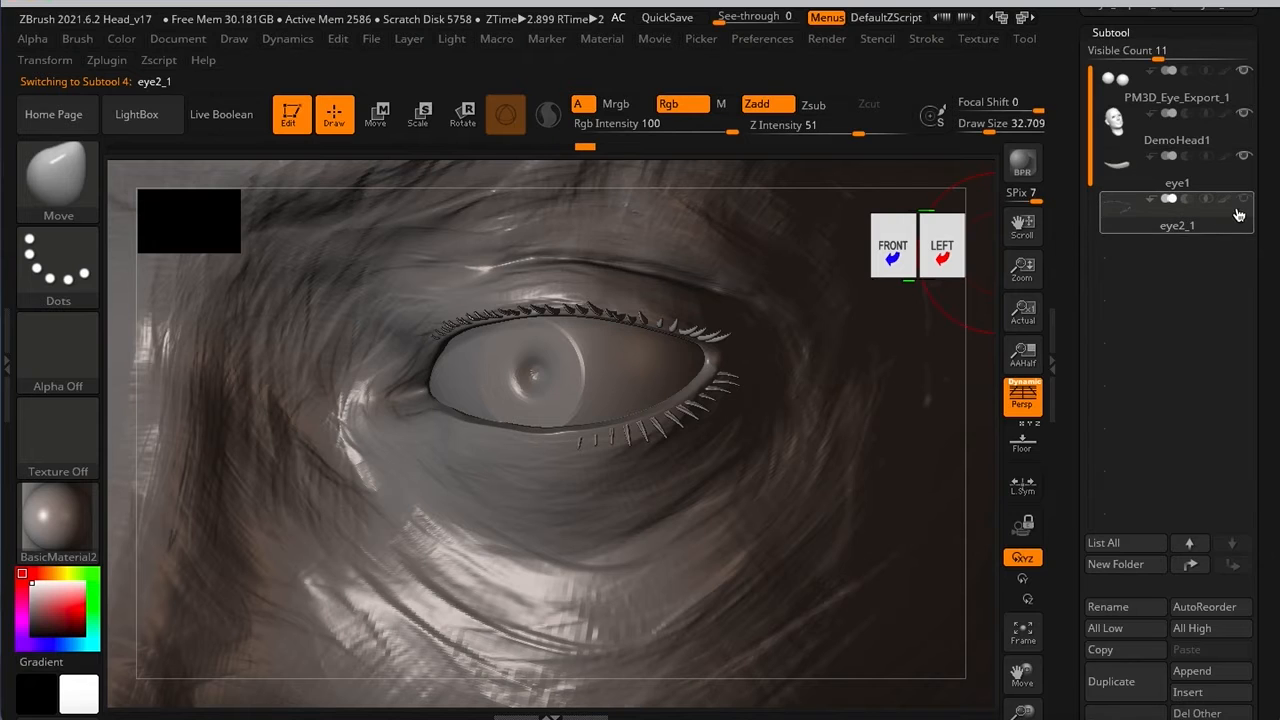
Step: Examine the merged lashes on the complete head from the front and in three-quarter view
mouse_move(640, 357)
right_down()
mouse_move(695, 347)
mouse_move(586, 303)
mouse_move(454, 314)
right_up()
mouse_move(372, 374)
right_down()
mouse_move(557, 343)
mouse_move(669, 280)
mouse_move(604, 300)
mouse_move(897, 369)
mouse_move(830, 305)
mouse_move(609, 266)
mouse_move(737, 294)
mouse_move(663, 303)
mouse_move(698, 300)
mouse_move(657, 286)
right_up()
mouse_move(526, 309)
ctrl+right_down()
mouse_move(694, 329)
mouse_move(585, 353)
ctrl+right_up()
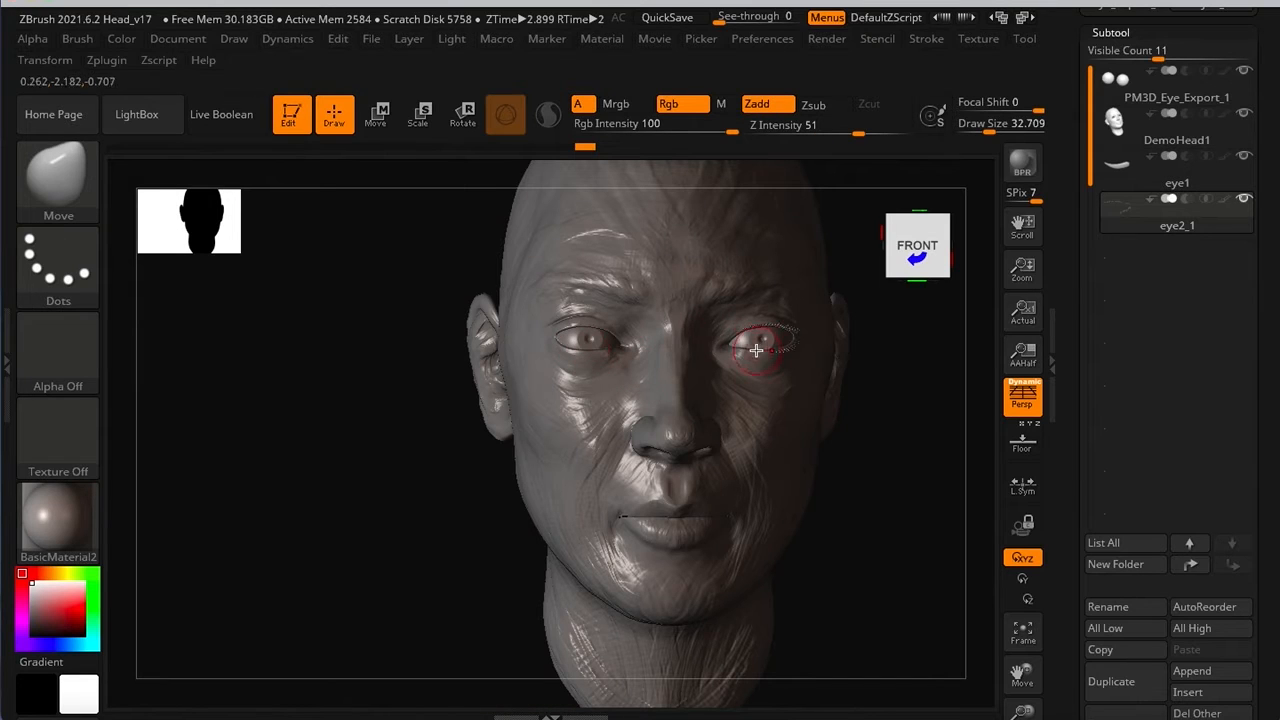
alt+right_drag(676, 312, 573, 341)
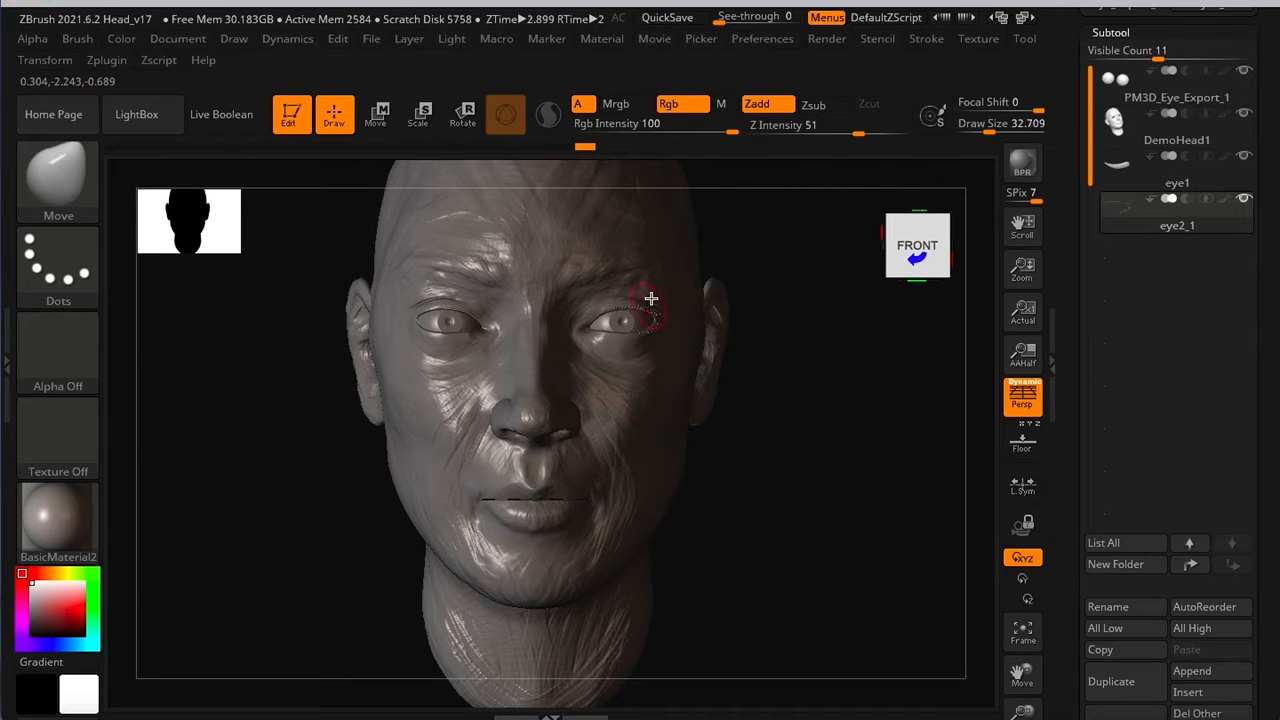
alt+right_drag(683, 343, 680, 356)
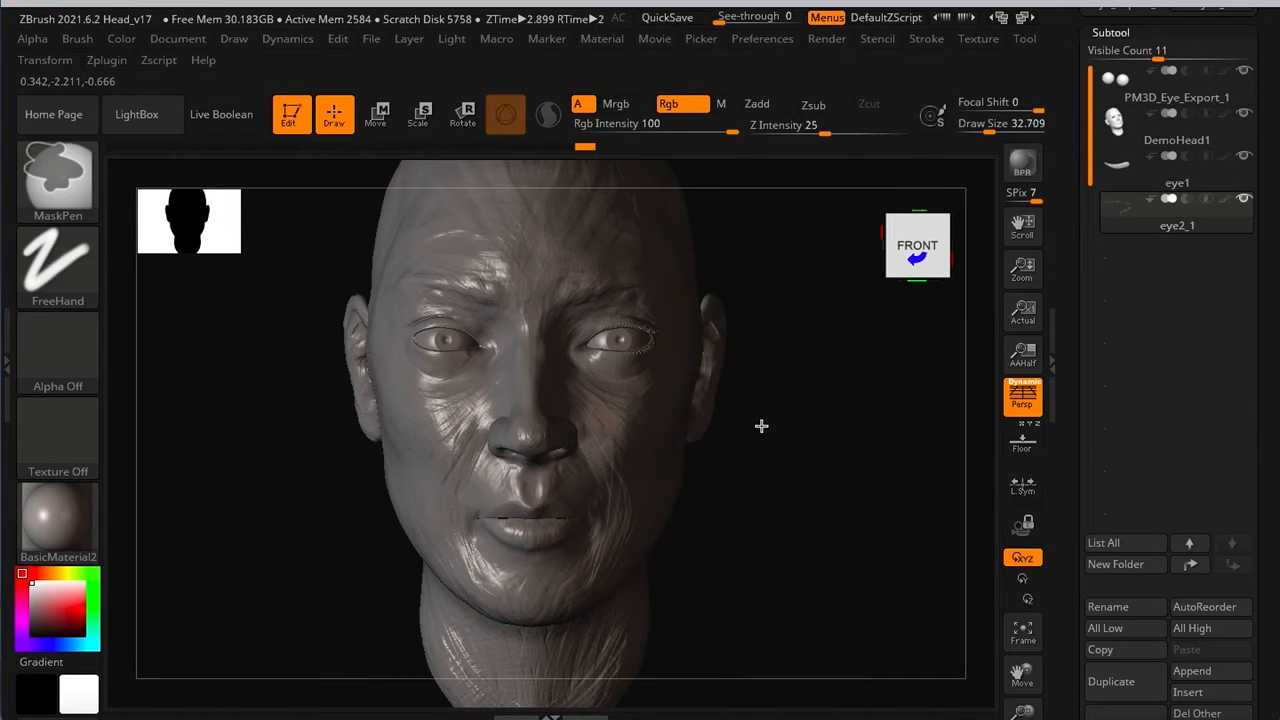
mouse_move(763, 426)
ctrl+right_down()
mouse_move(835, 495)
mouse_move(789, 511)
mouse_move(720, 491)
ctrl+right_up()
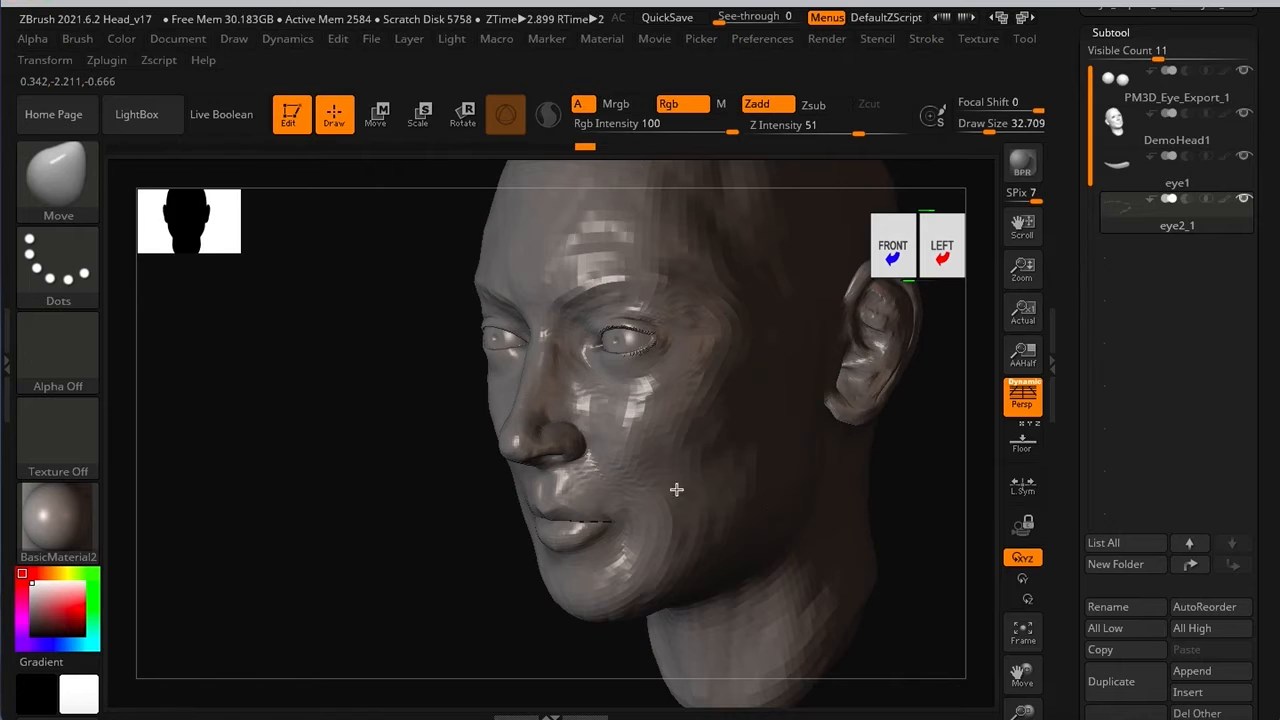
mouse_move(573, 314)
alt+right_down()
mouse_move(471, 277)
mouse_move(405, 274)
mouse_move(540, 297)
mouse_move(522, 303)
mouse_move(795, 401)
alt+right_up()
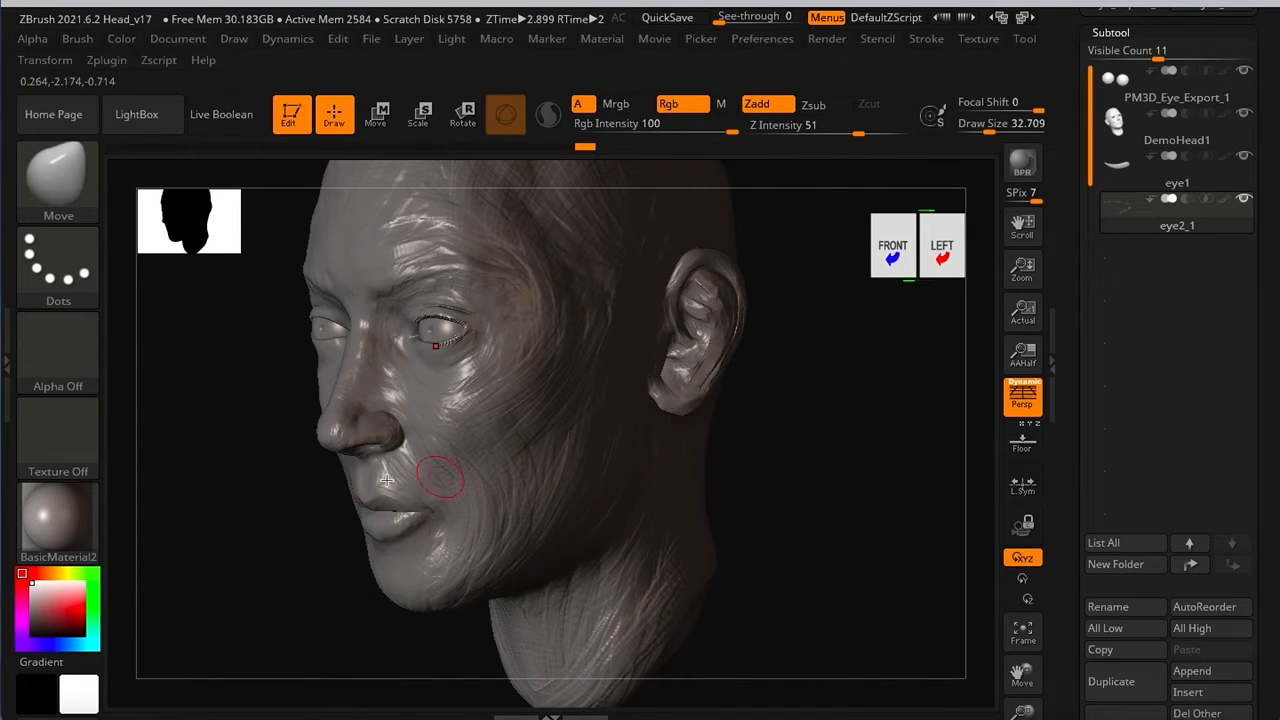
right_drag(246, 435, 257, 425)
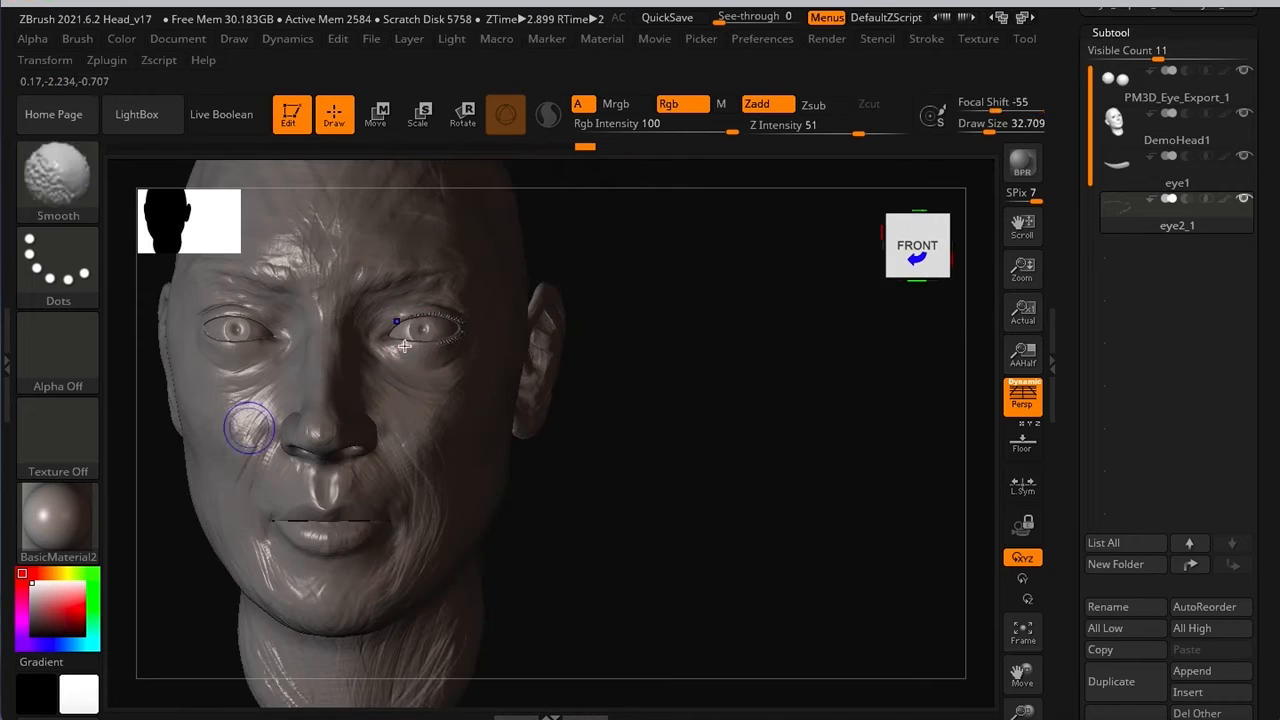
alt+right_drag(487, 324, 637, 323)
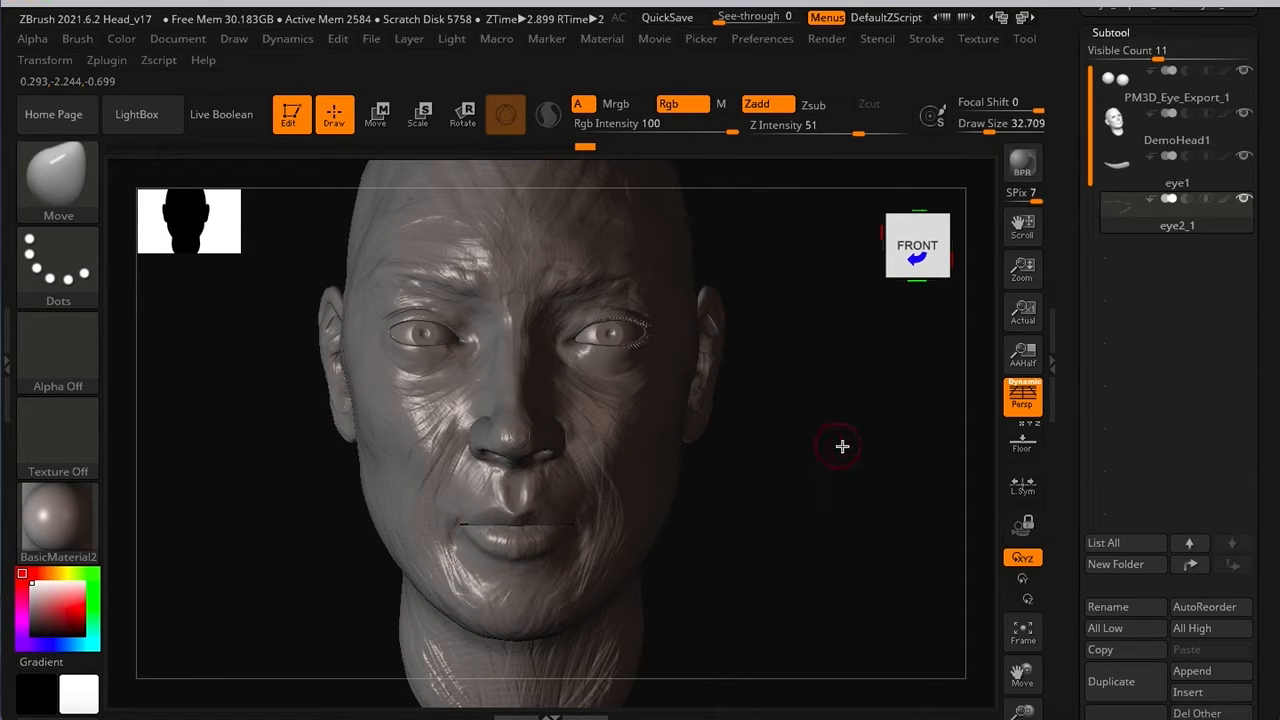
right_drag(846, 457, 828, 463)
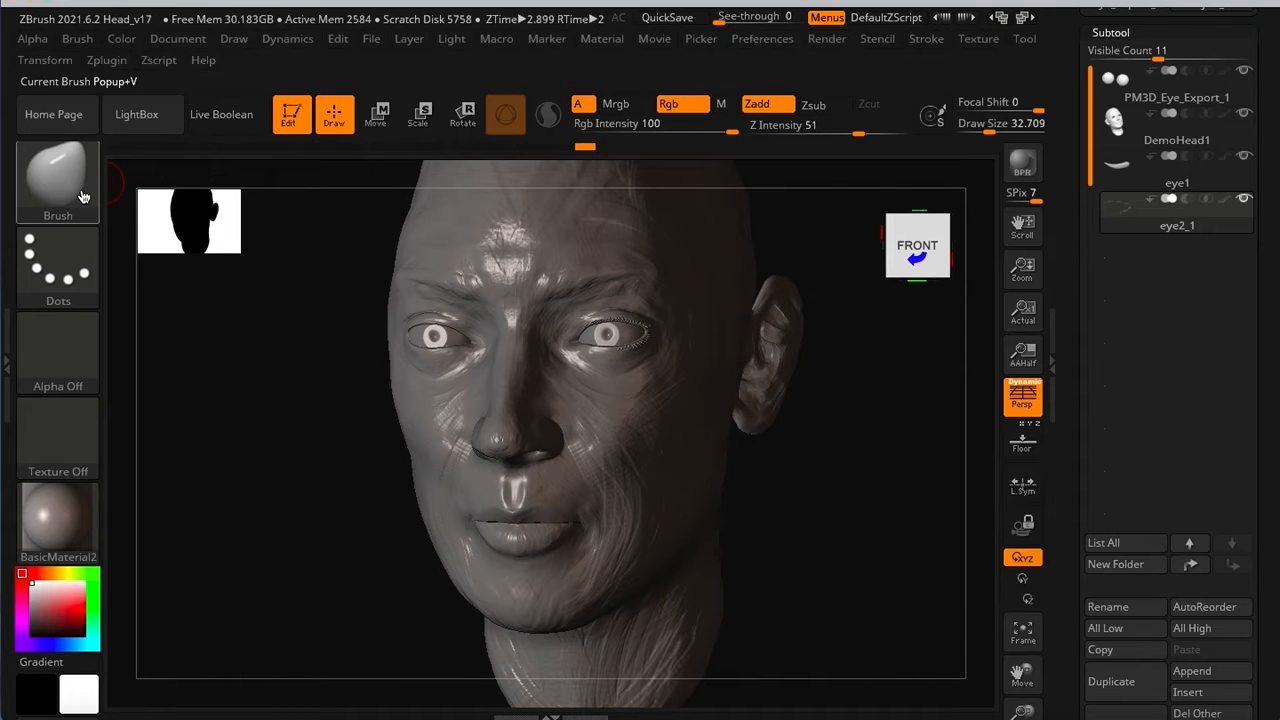
Step: Switch the sculpting brush from Move to ClayTubes
right_click(509, 265)
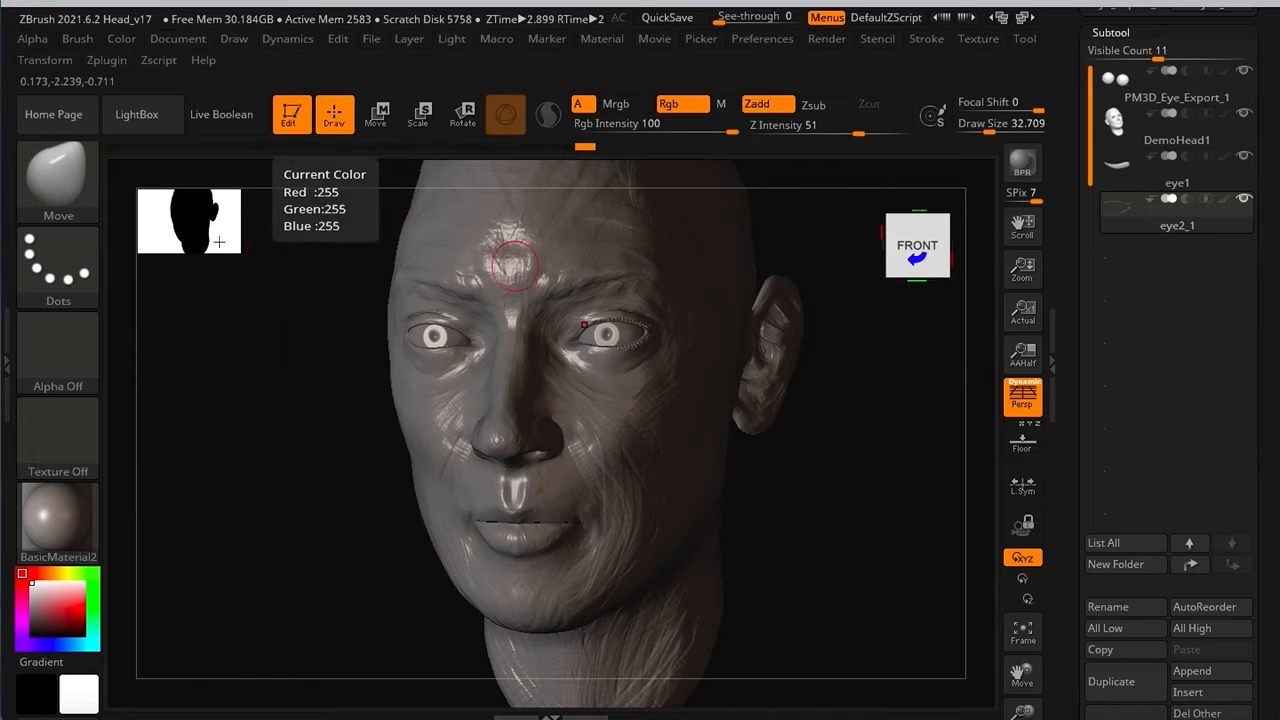
click(56, 191)
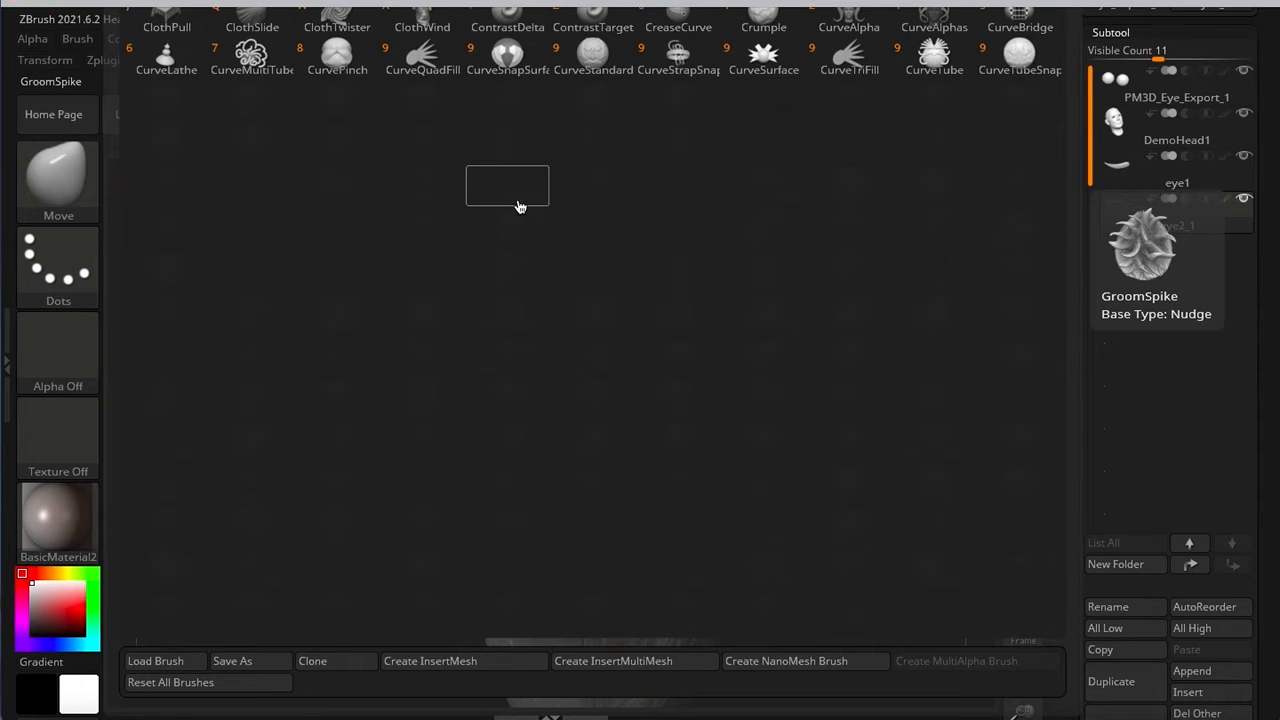
click(530, 208)
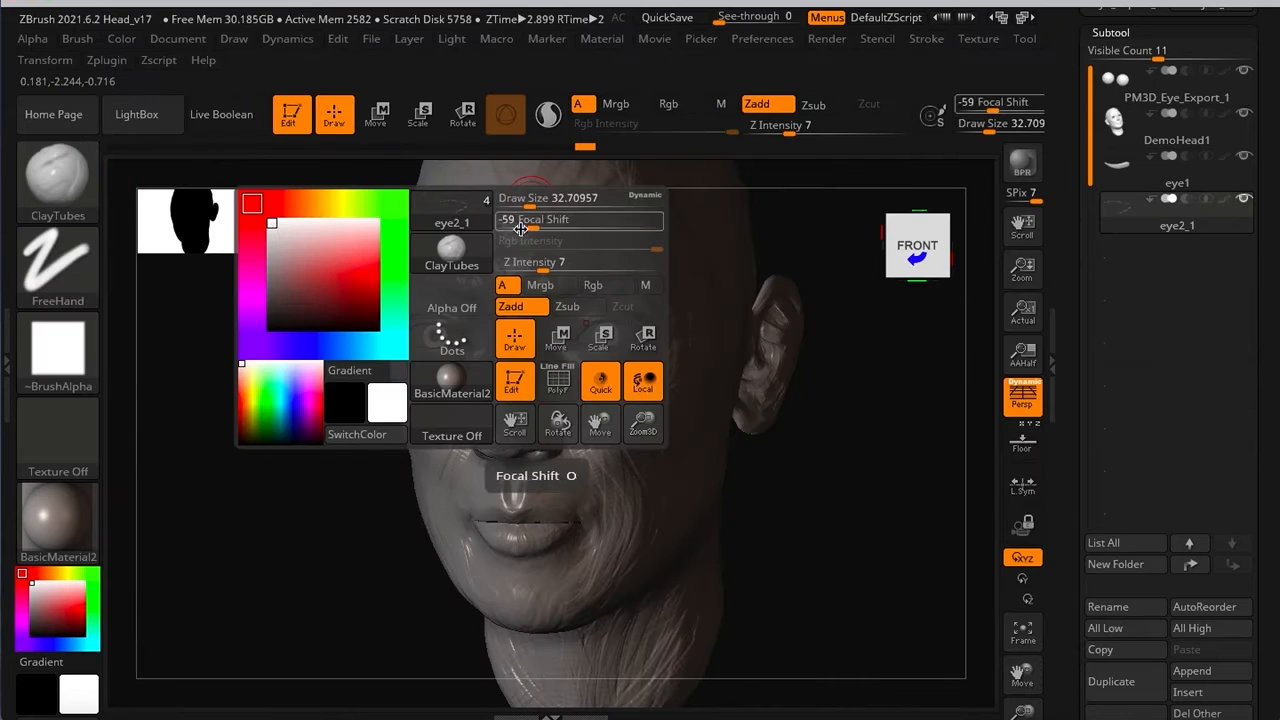
drag(878, 539, 706, 349)
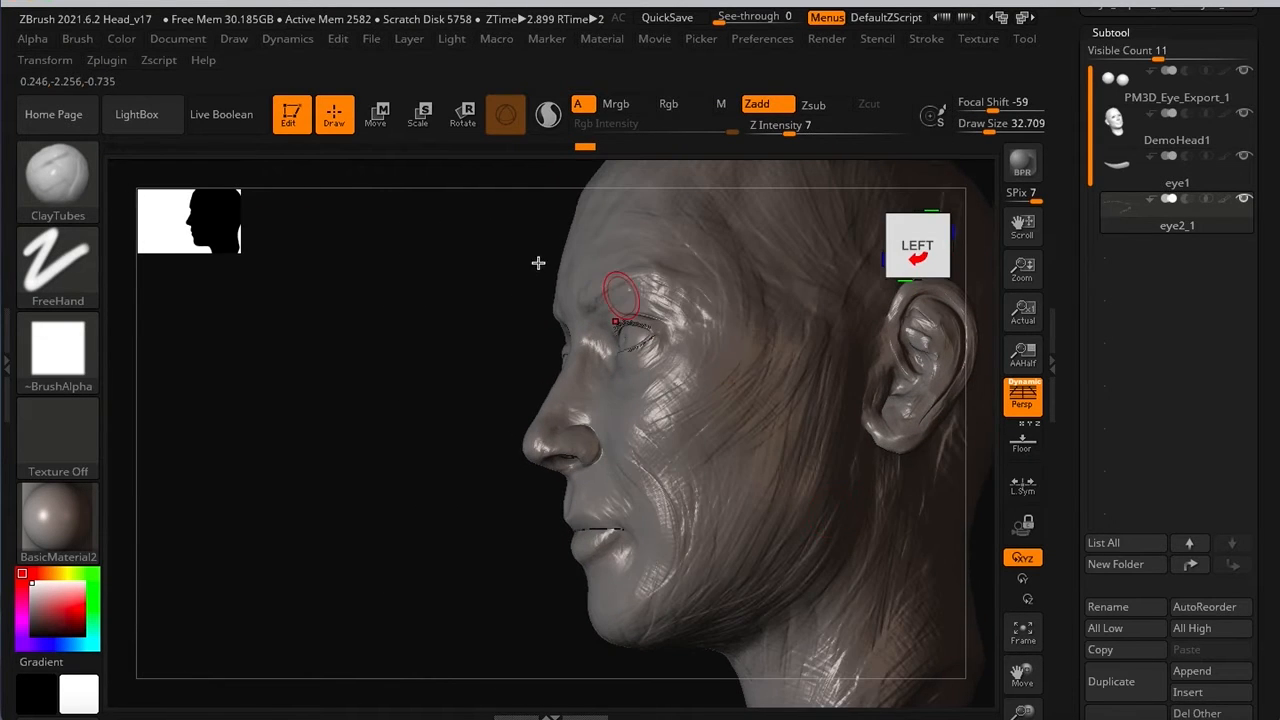
Step: Set the ClayTubes brush to a draw size of about 67.8 and a focal shift of 40
alt+right_drag(538, 263, 484, 256)
mouse_move(437, 326)
ctrl+right_down()
mouse_move(621, 361)
mouse_move(714, 428)
ctrl+right_up()
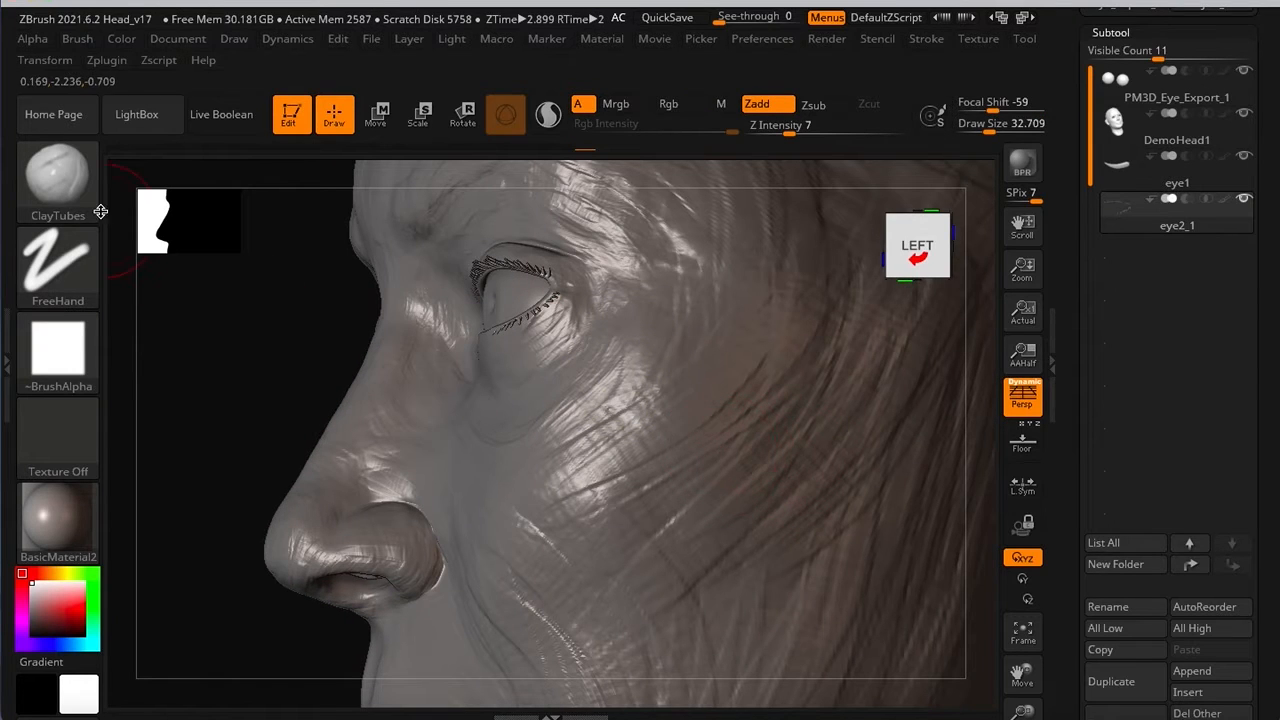
key(space)
click(714, 447)
key(space)
drag(722, 366, 717, 366)
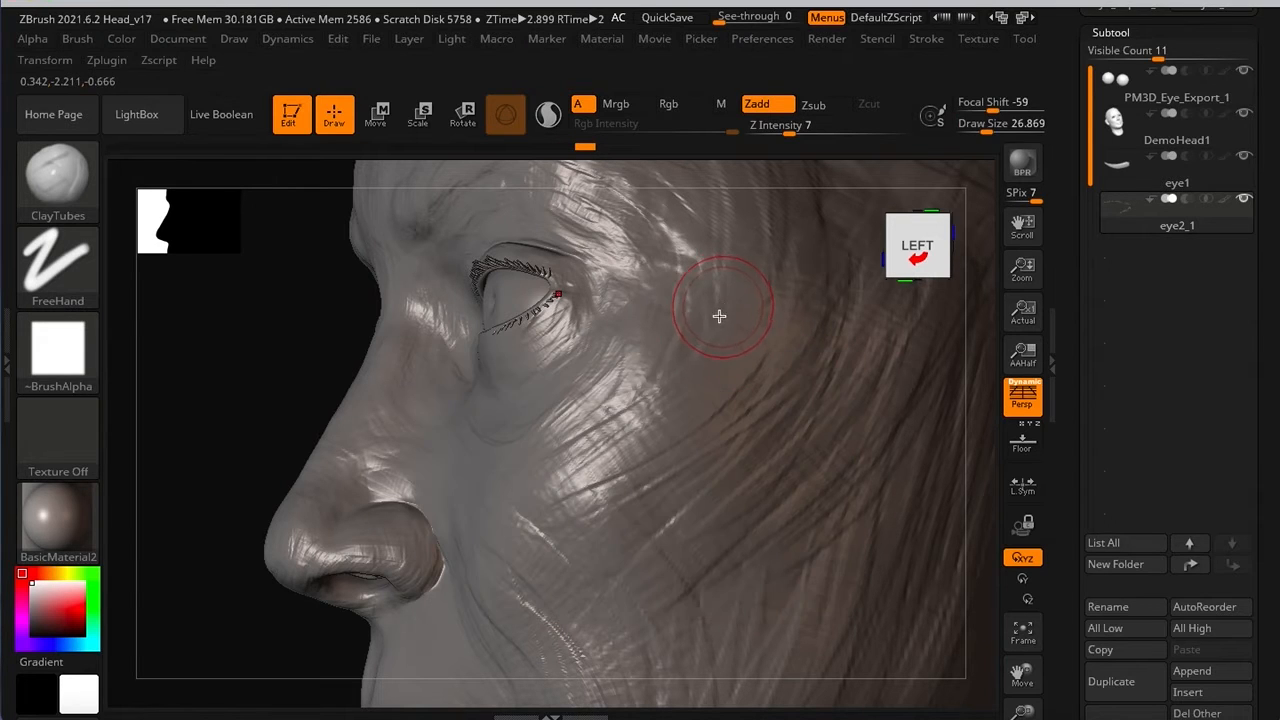
key(space)
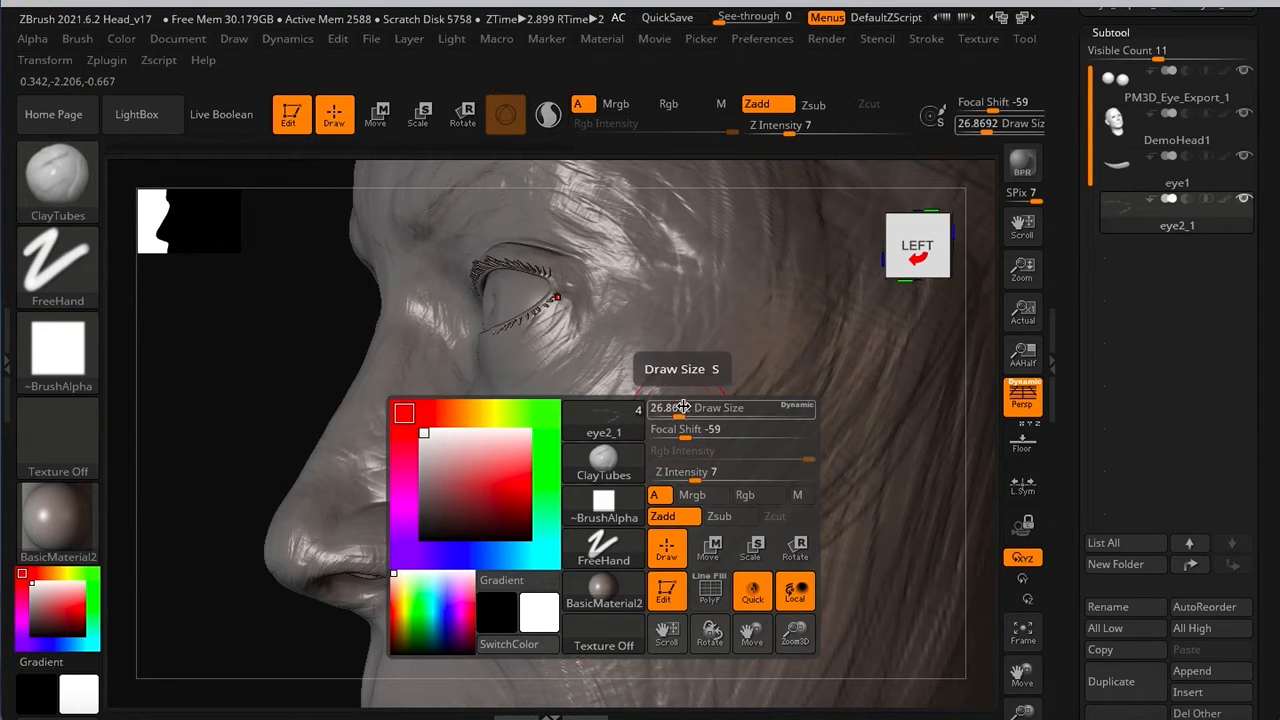
mouse_move(678, 407)
mouse_down()
mouse_move(705, 411)
mouse_move(694, 418)
mouse_up()
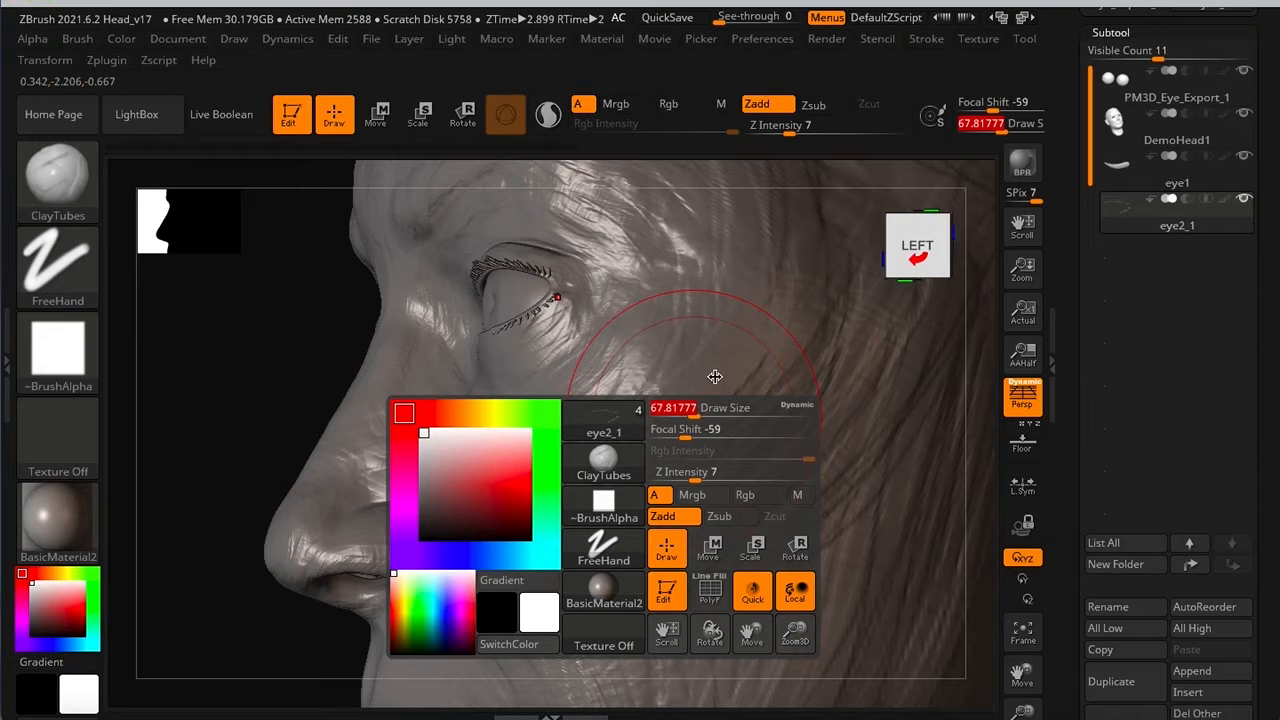
drag(688, 431, 763, 432)
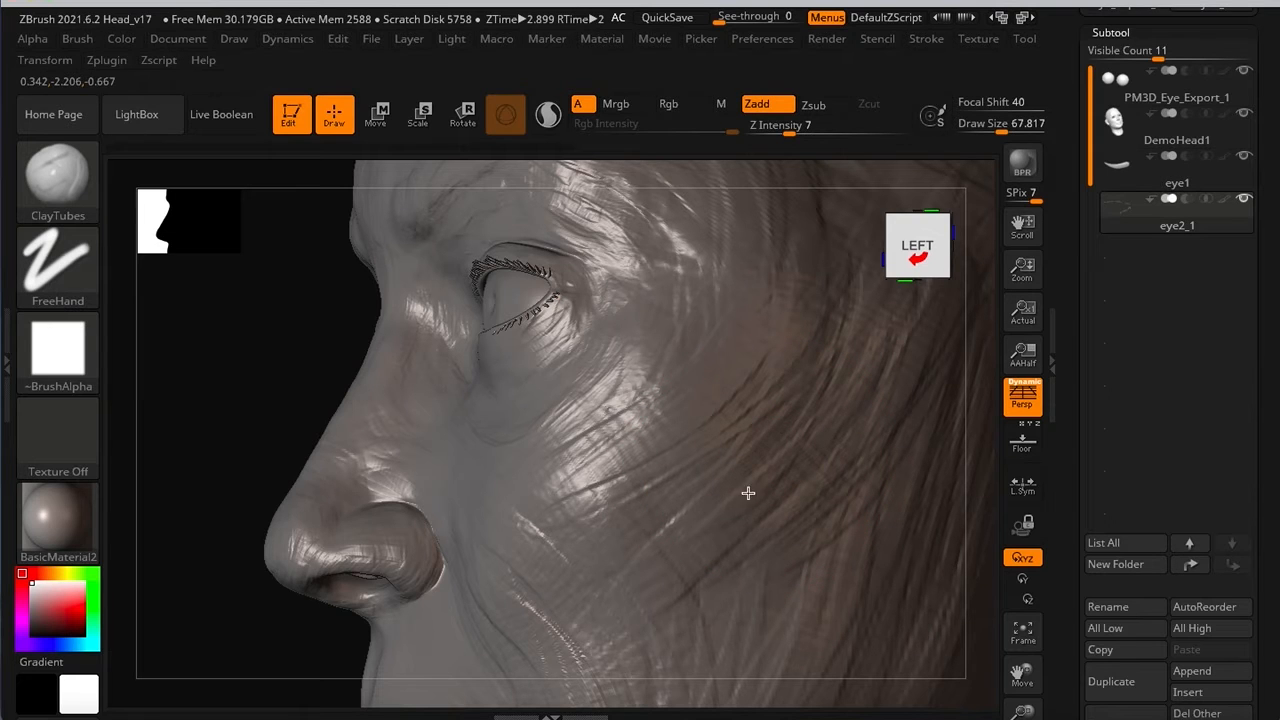
Step: Make DemoHead1 the active subtool and turn the head to show its cheek from the side
key(ctrl)
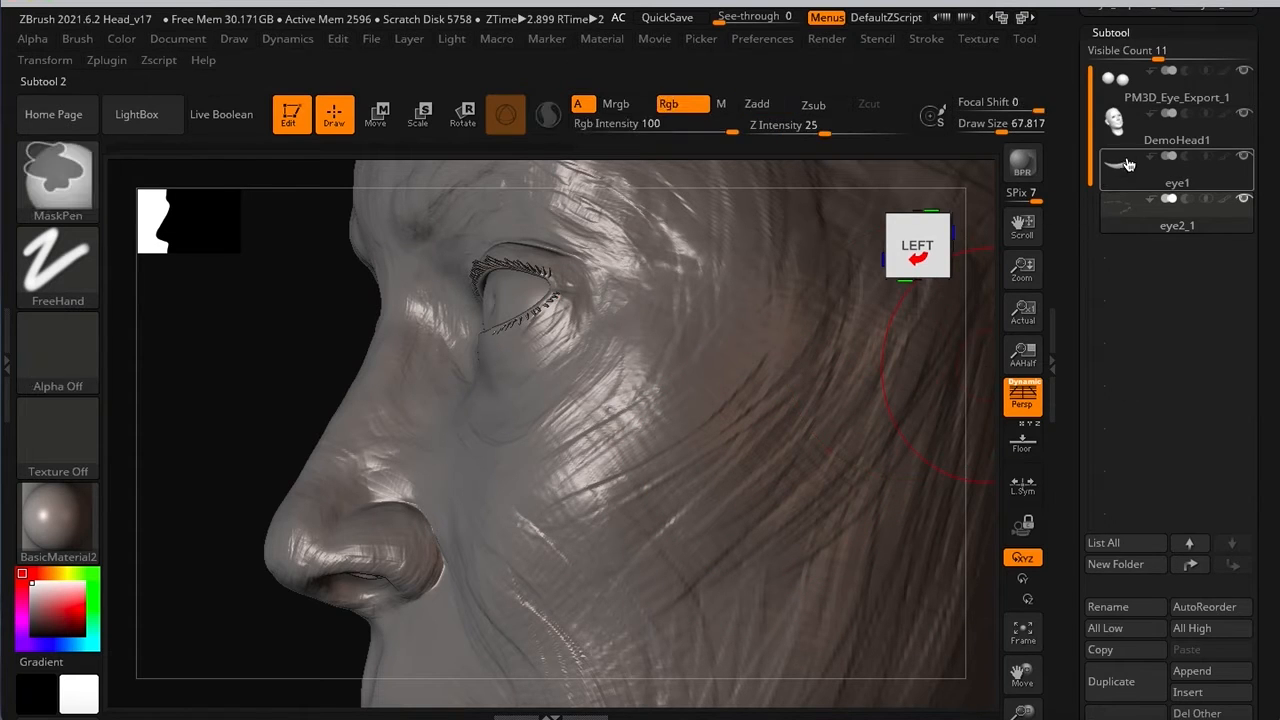
click(1113, 128)
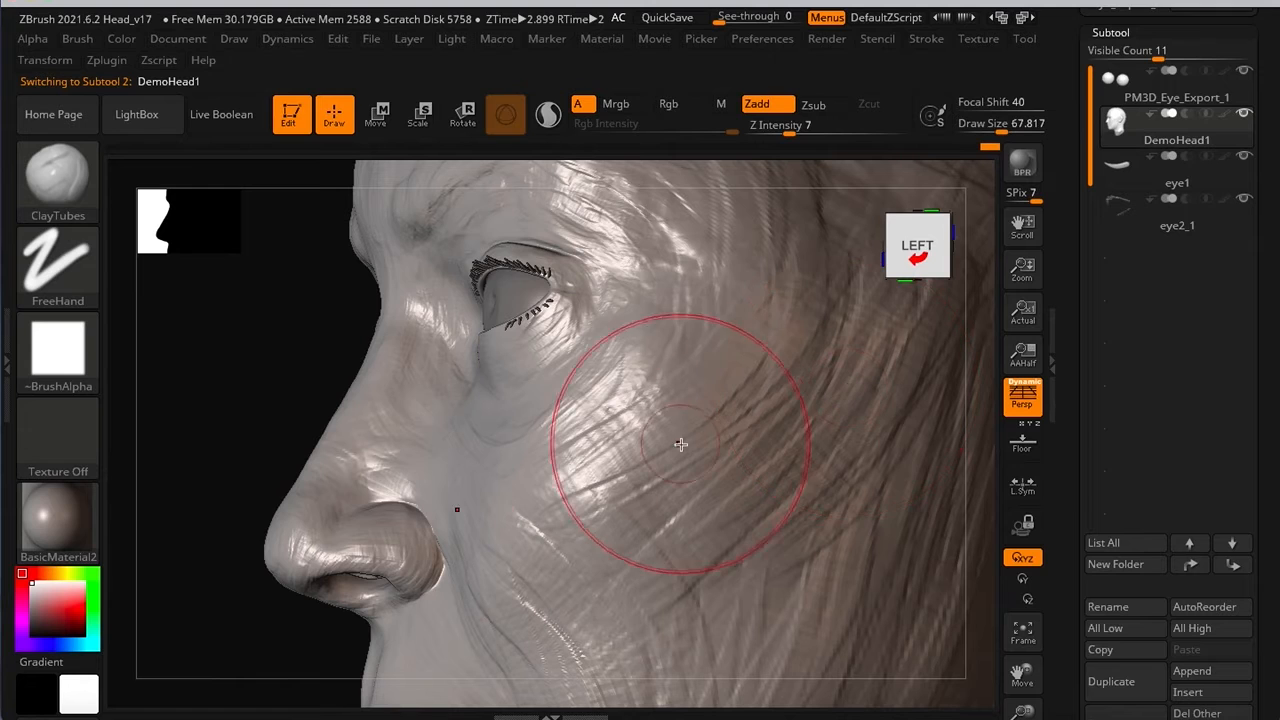
drag(279, 343, 326, 356)
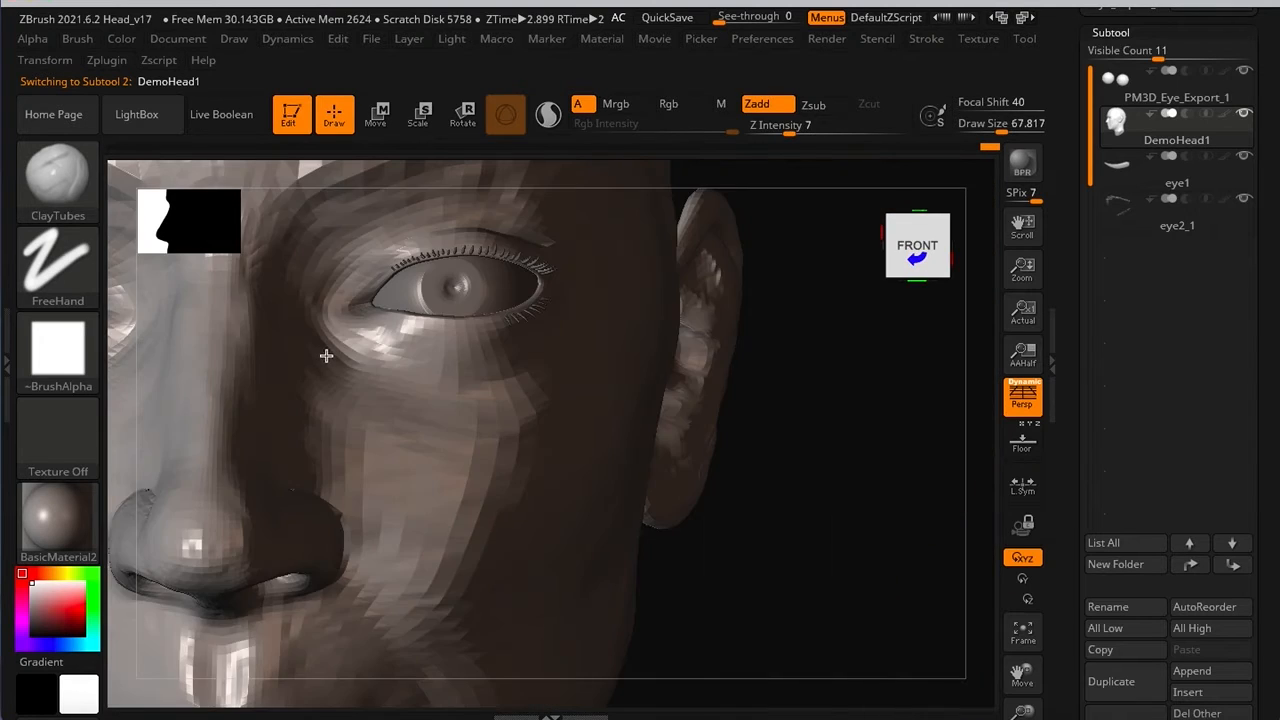
mouse_move(530, 357)
alt+right_down()
mouse_move(763, 326)
mouse_move(443, 322)
mouse_move(494, 366)
alt+right_up()
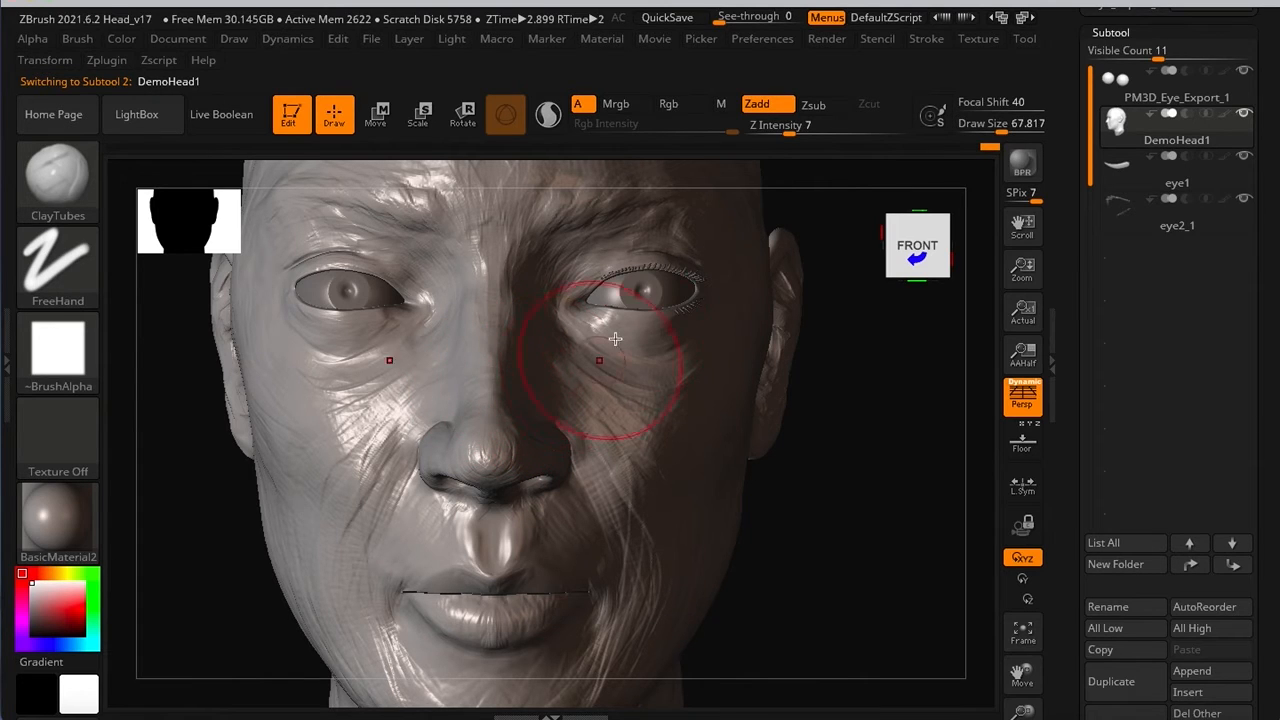
click(28, 64)
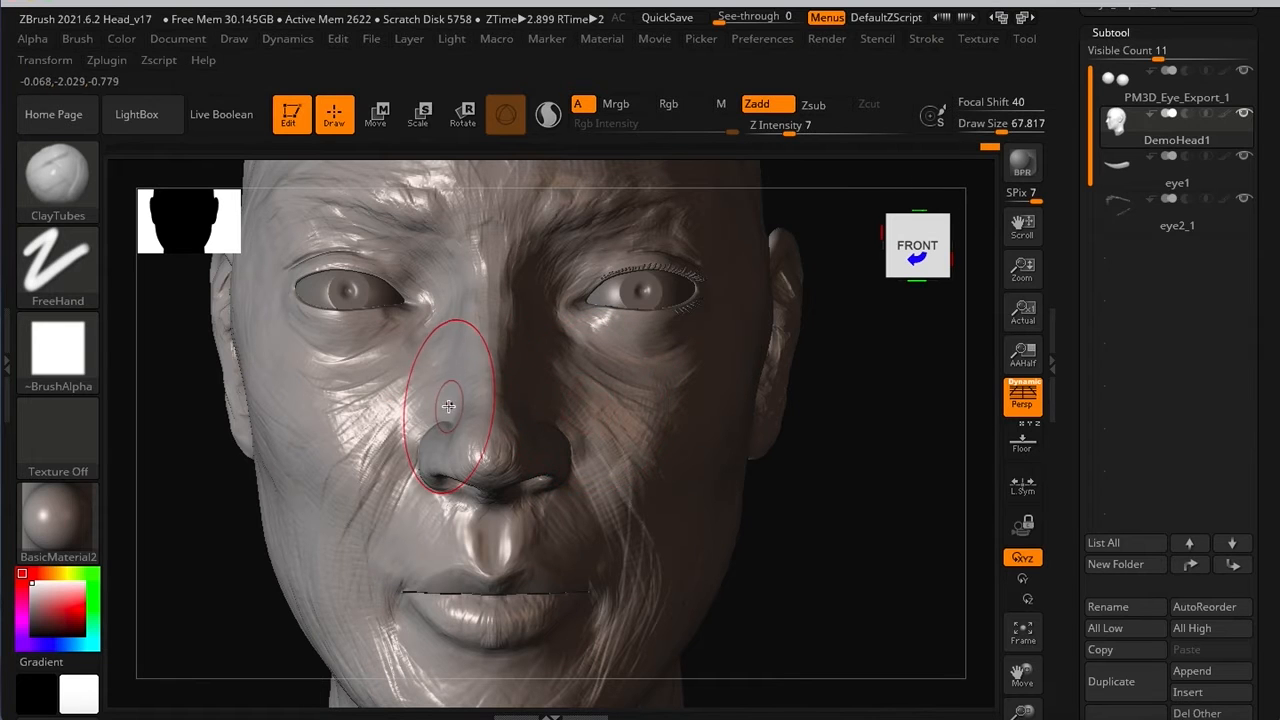
mouse_move(828, 493)
mouse_down()
mouse_move(731, 463)
mouse_move(586, 343)
mouse_move(607, 365)
mouse_up()
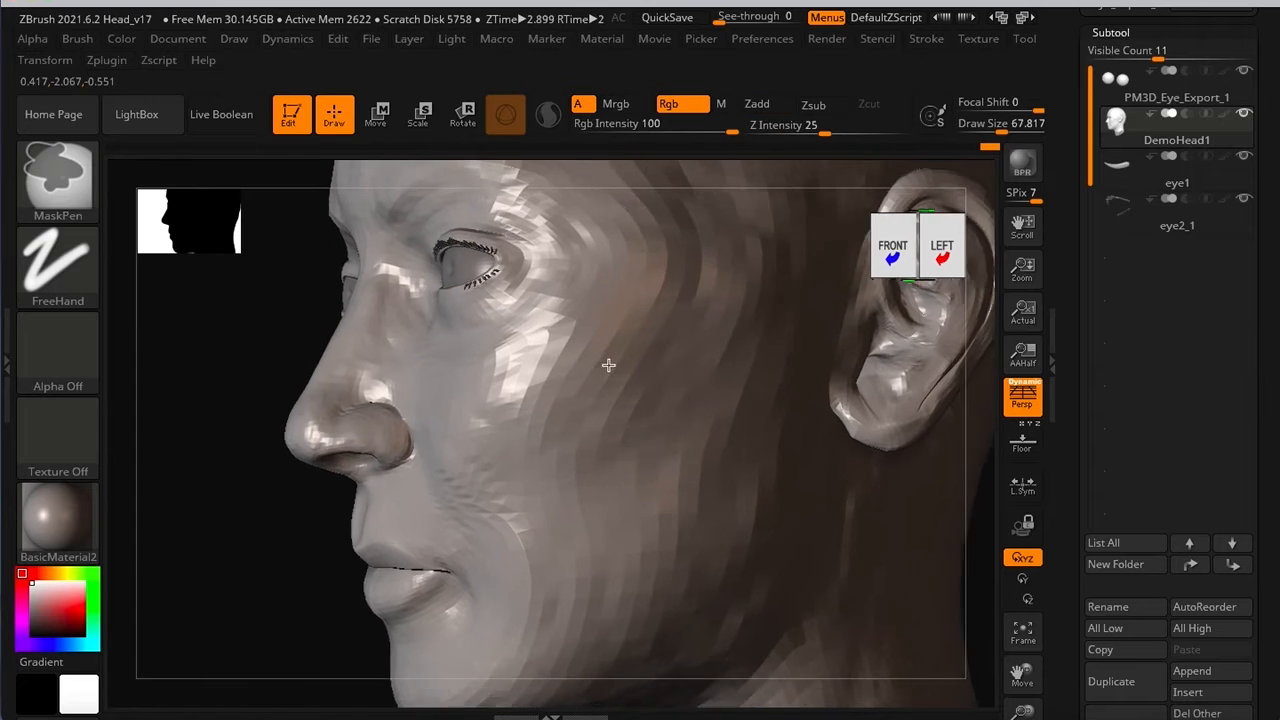
Step: Try a ClayTubes dab on the cheek with a focal shift of -85, and undo it
key(space)
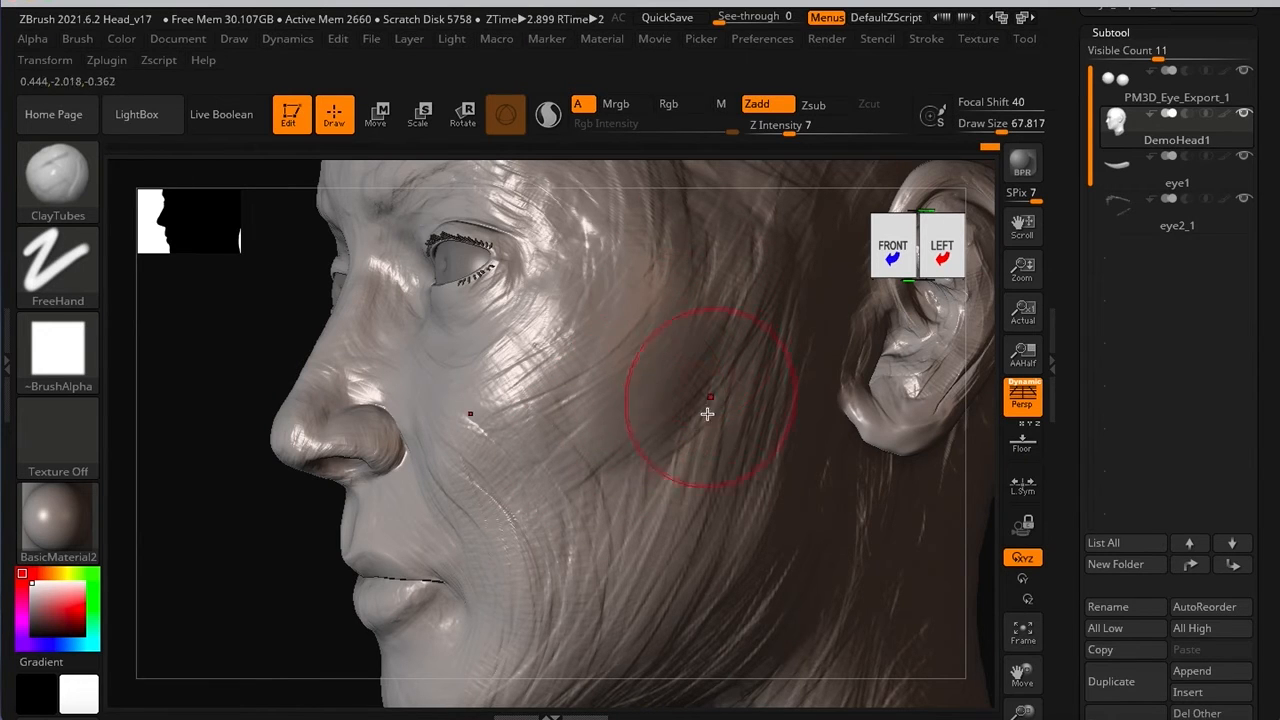
key(space)
drag(668, 415, 630, 427)
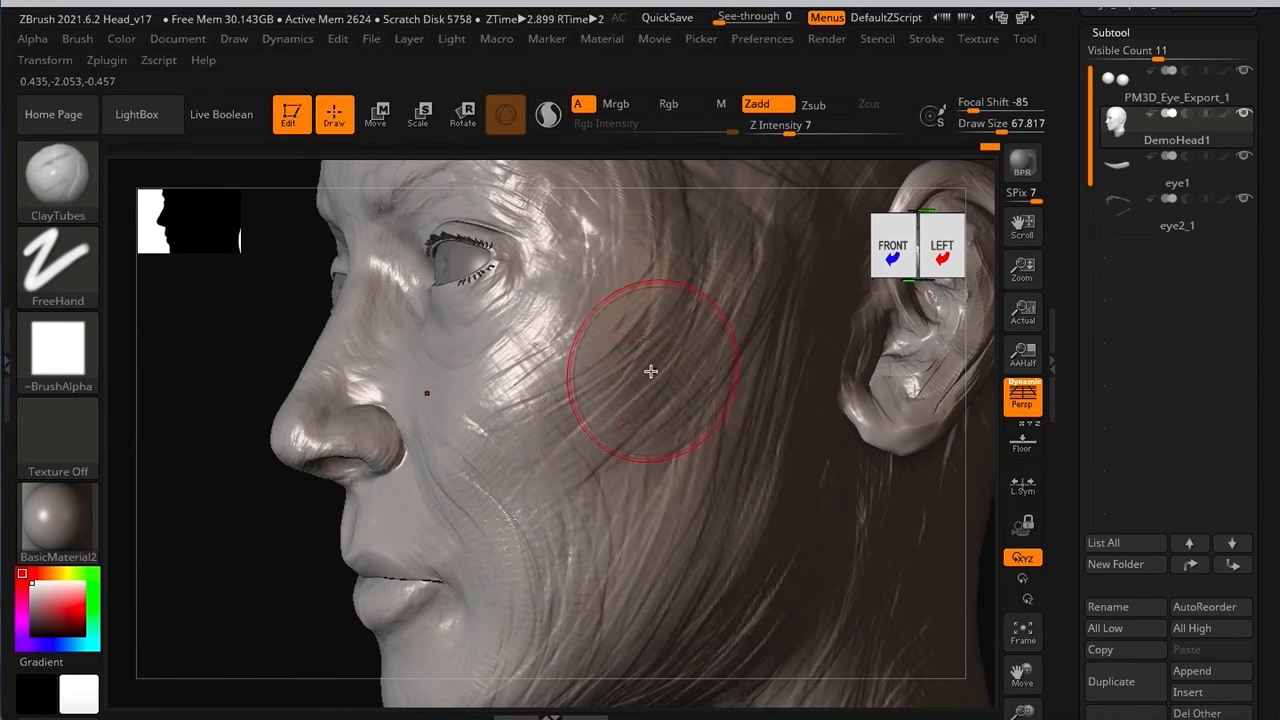
click(650, 376)
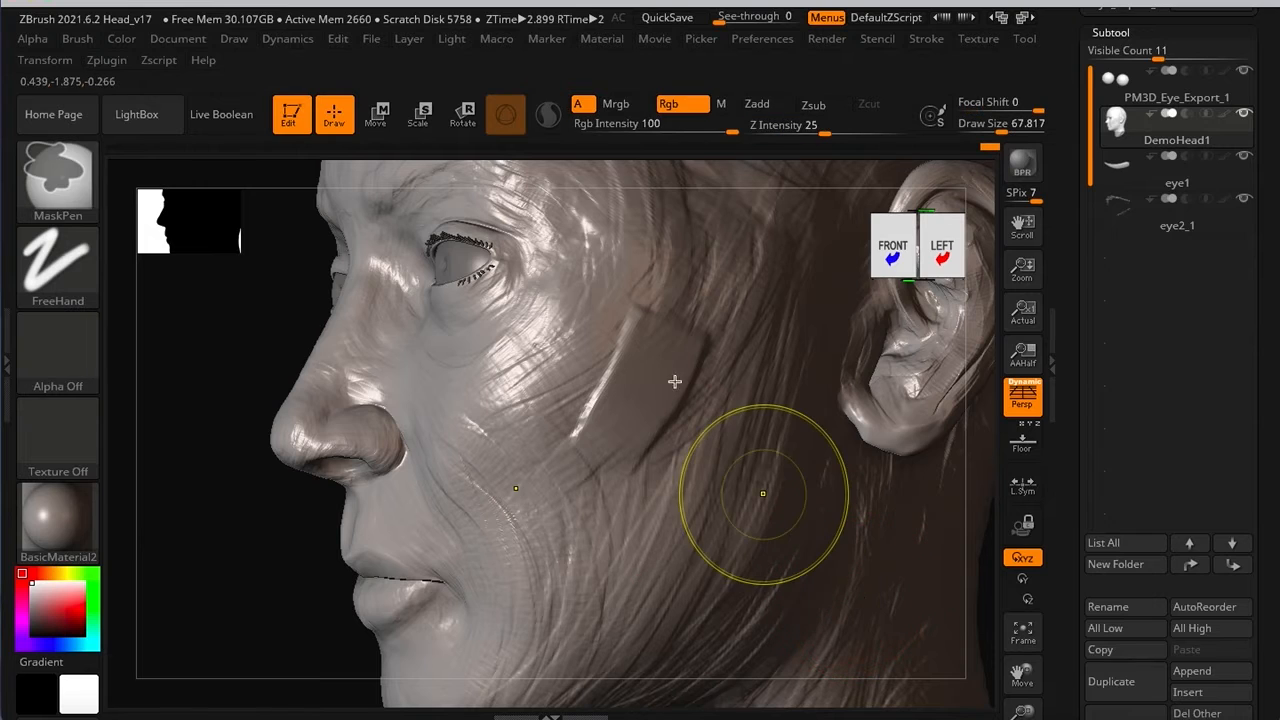
key(ctrl+z)
Step: Set the ClayTubes brush to a draw size of about 36.9 and a focal shift of -66
key(space)
mouse_move(620, 341)
mouse_down()
mouse_move(620, 318)
mouse_move(627, 338)
mouse_up()
drag(631, 318, 624, 322)
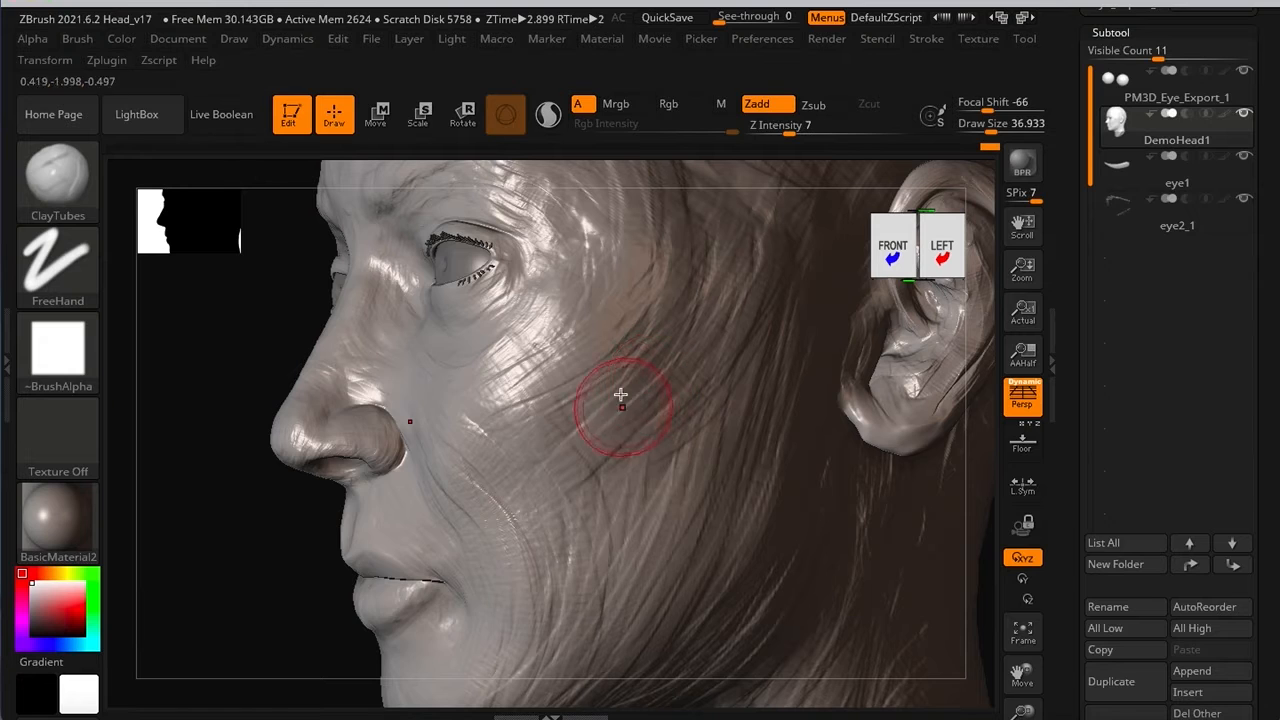
key(space)
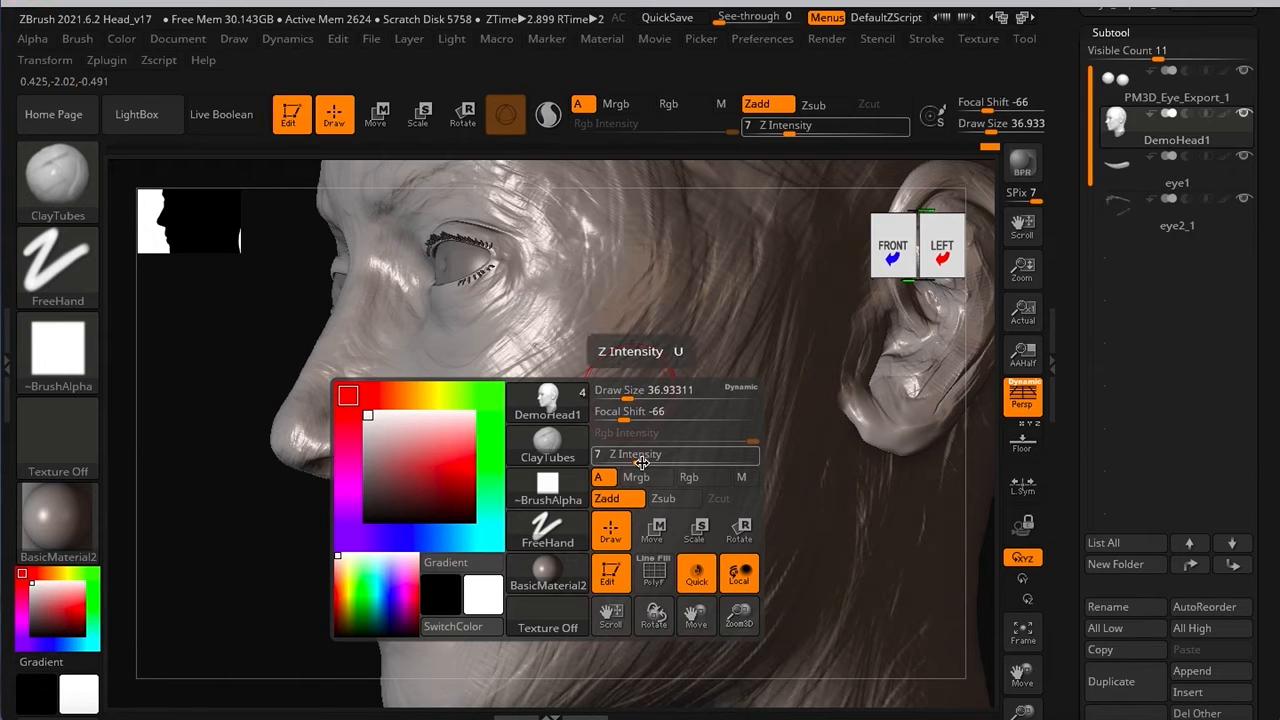
Step: Examine the sculpted surface around the nose, mouth, cheek and ear up close
alt+drag(272, 455, 306, 386)
ctrl+right_drag(372, 405, 732, 383)
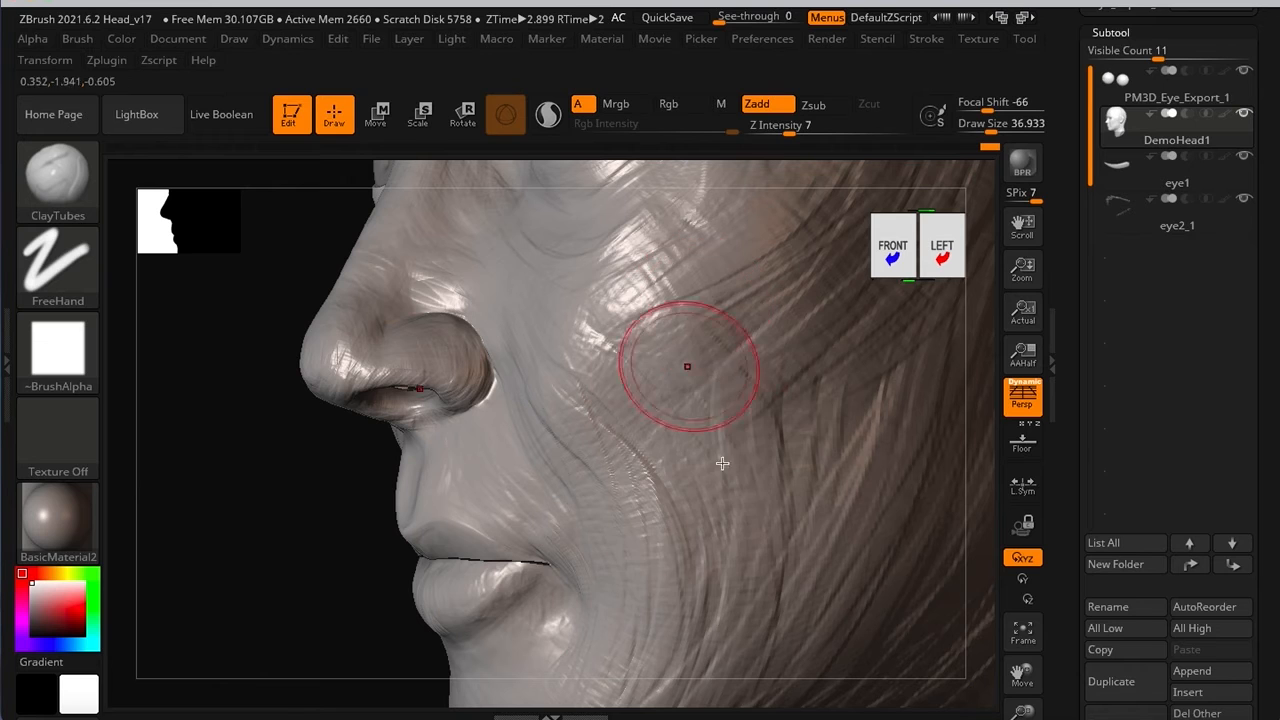
key(shift+d)
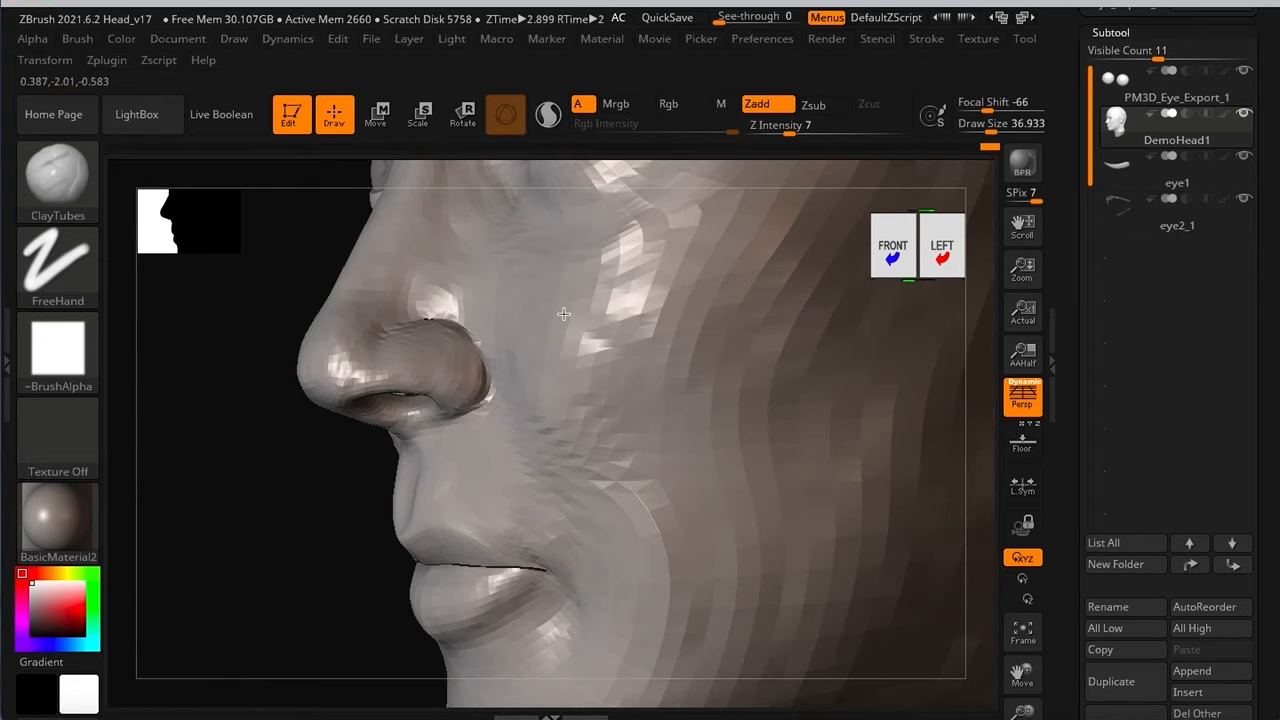
alt+right_drag(564, 315, 484, 335)
alt+right_drag(692, 294, 623, 295)
ctrl+right_drag(516, 319, 409, 353)
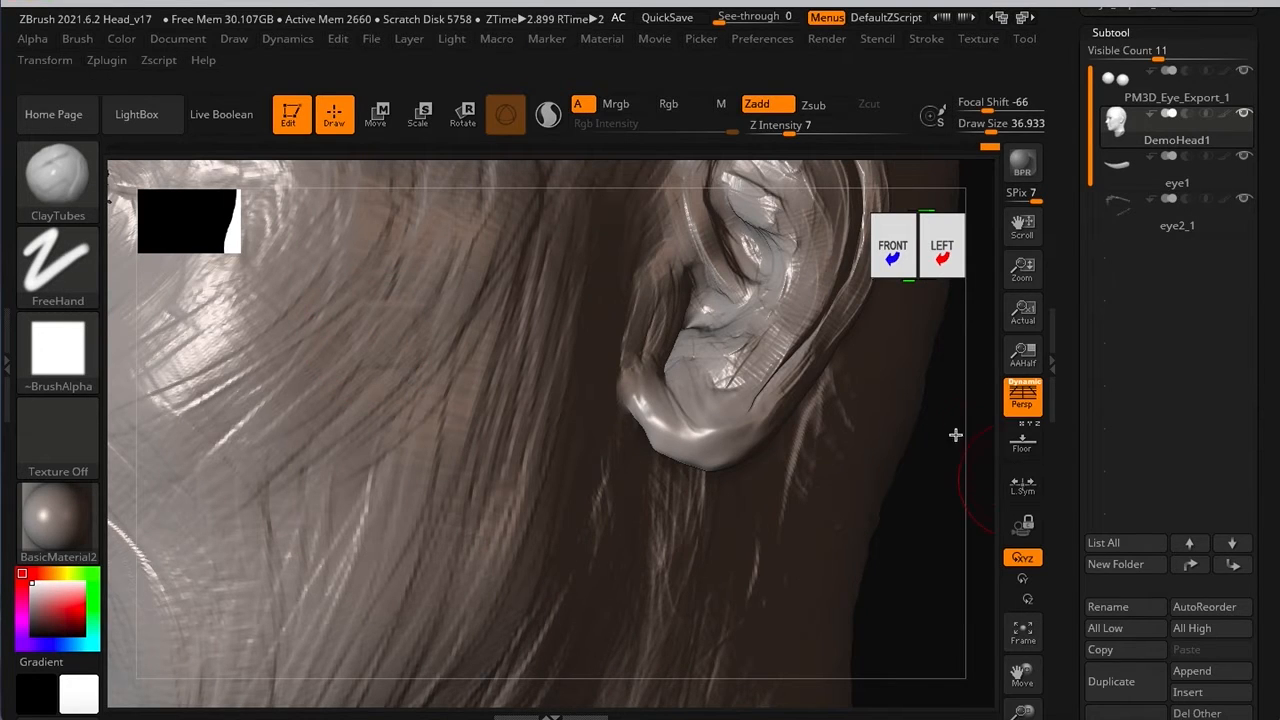
Step: Examine the complete head from the front, in three-quarter view and from both sides
key(f)
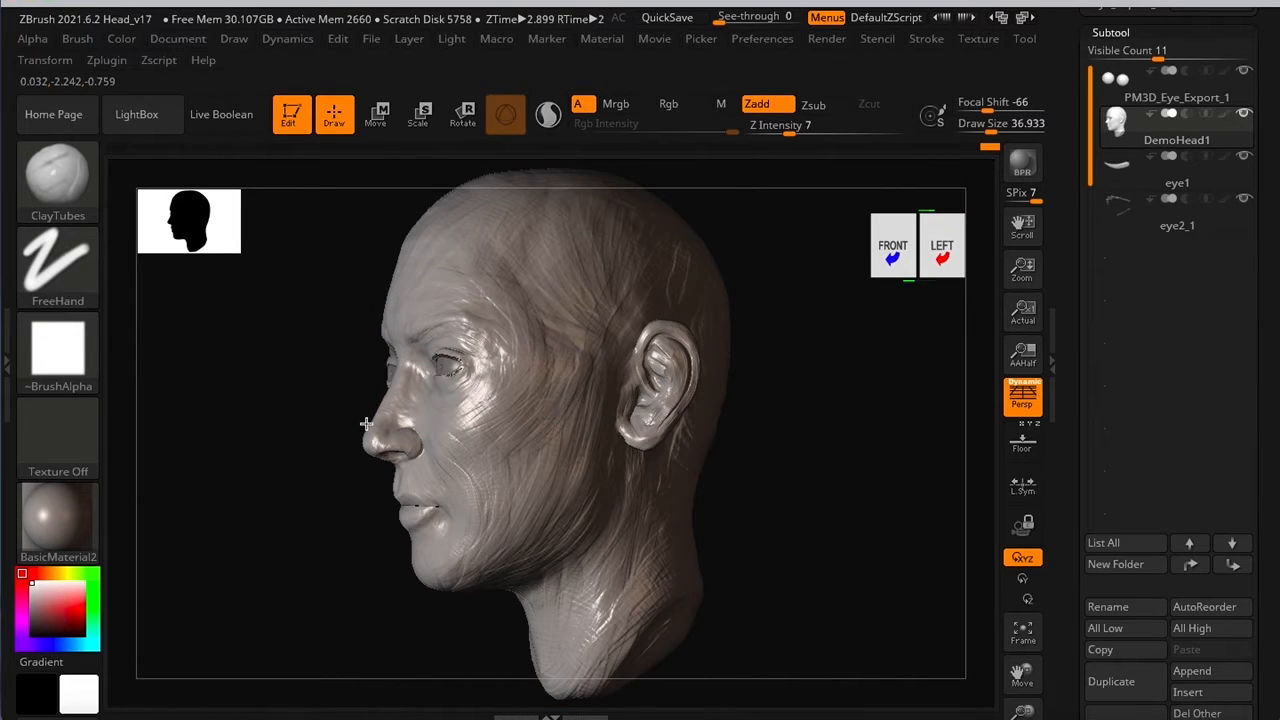
shift+drag(366, 424, 380, 421)
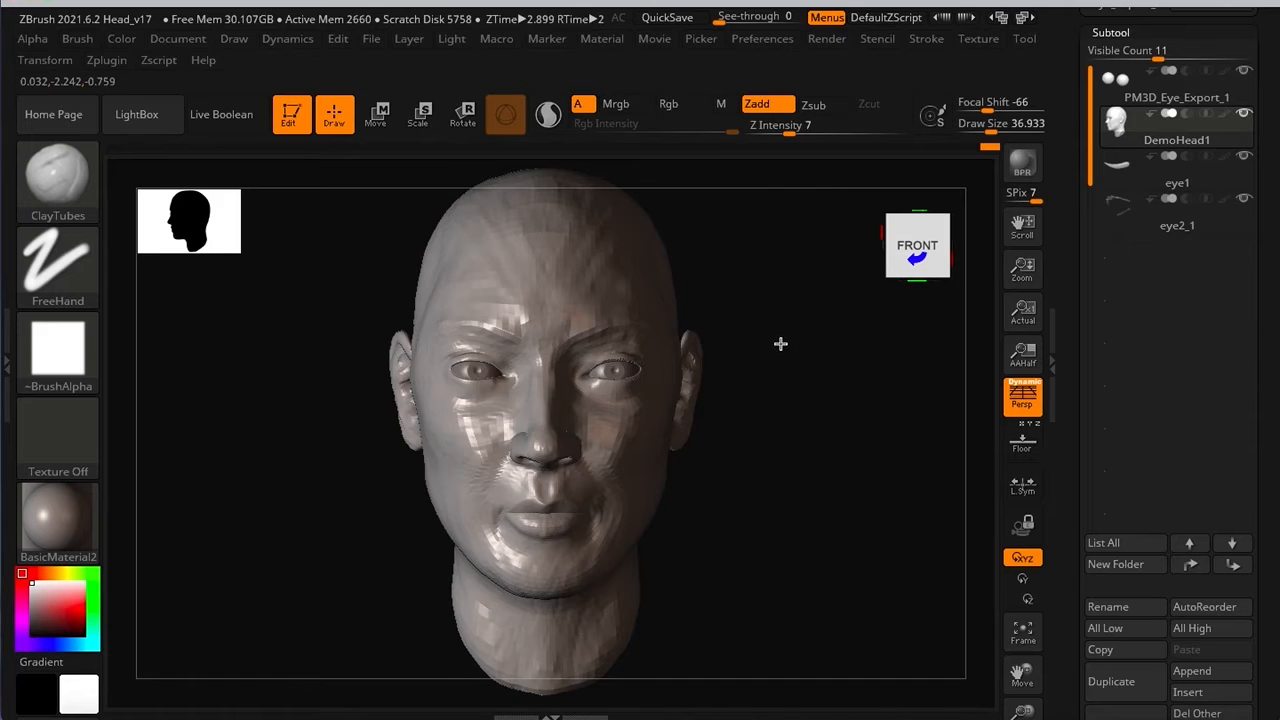
drag(780, 343, 801, 346)
shift+drag(794, 401, 814, 425)
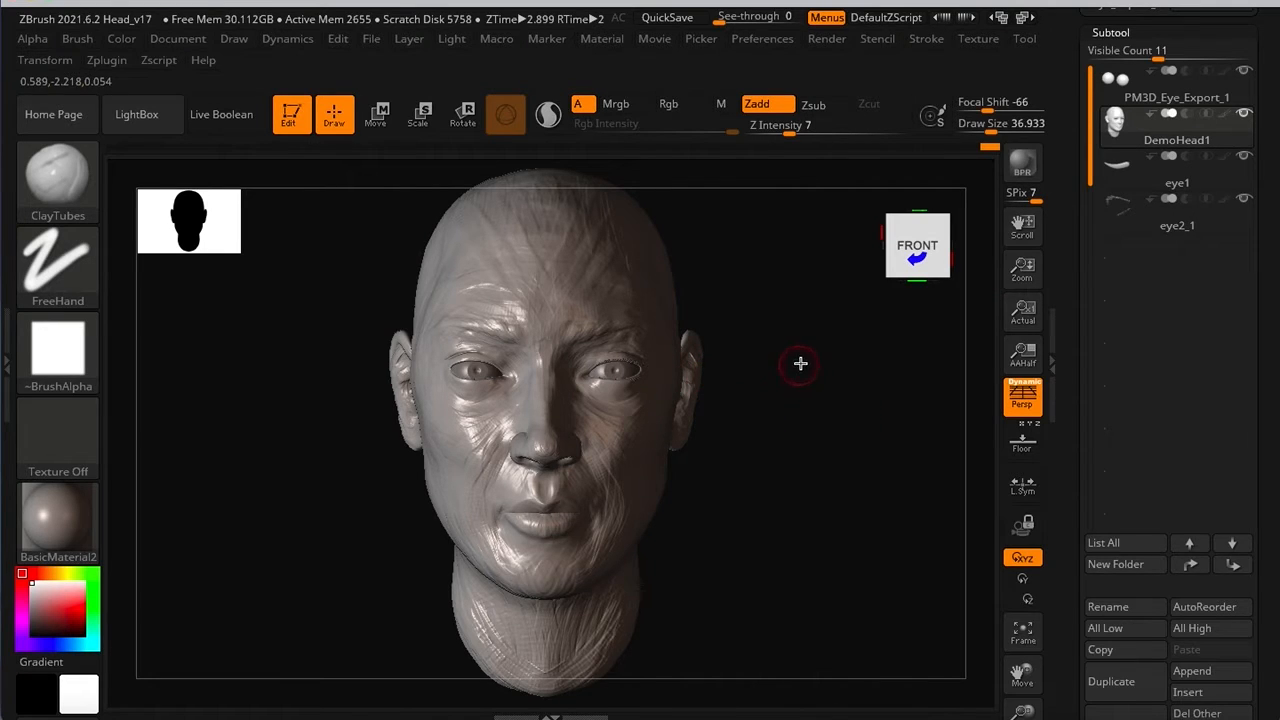
drag(862, 410, 771, 429)
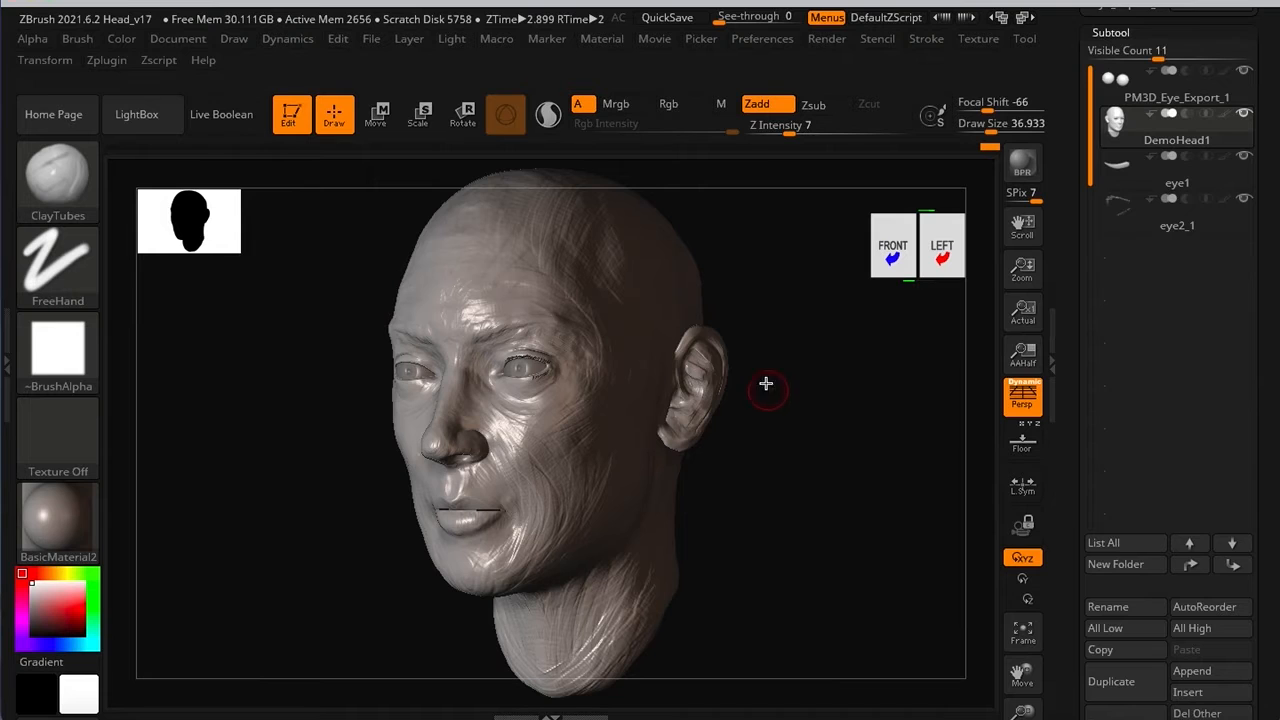
mouse_move(488, 321)
alt+right_down()
mouse_move(456, 337)
mouse_move(556, 346)
alt+right_up()
ctrl+right_drag(700, 391, 646, 374)
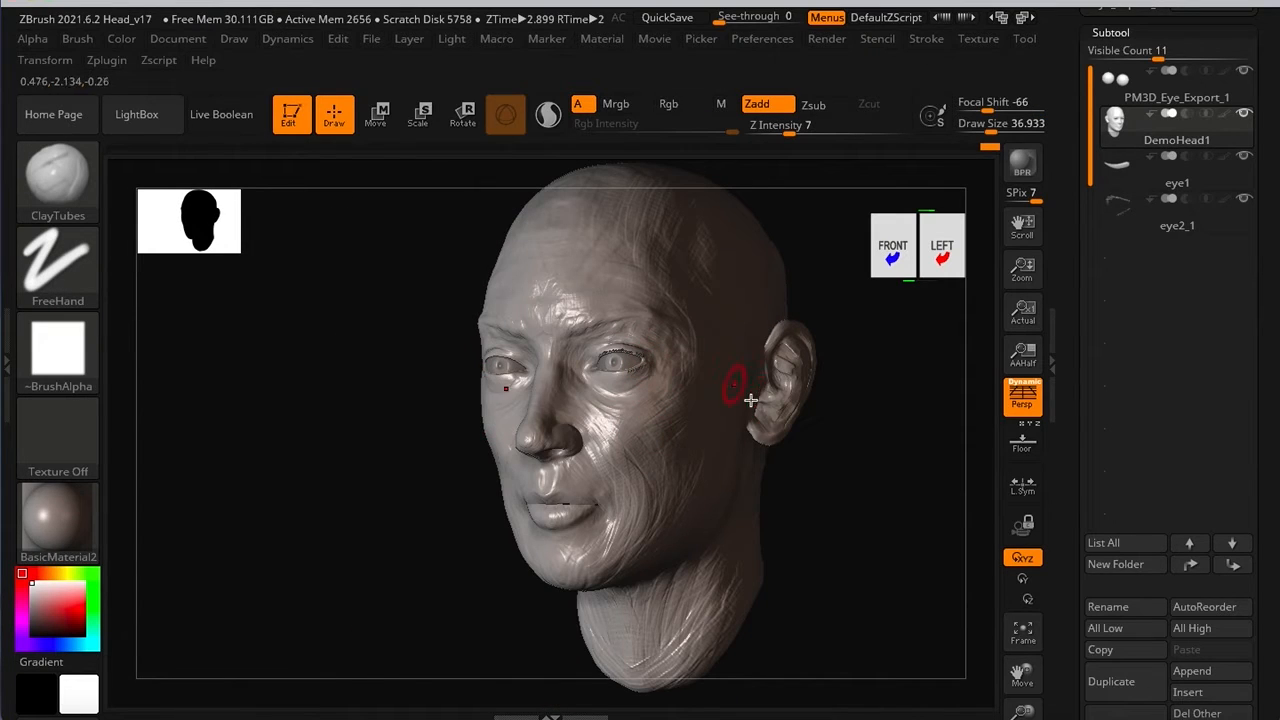
alt+right_drag(709, 354, 606, 374)
drag(1068, 230, 1060, 339)
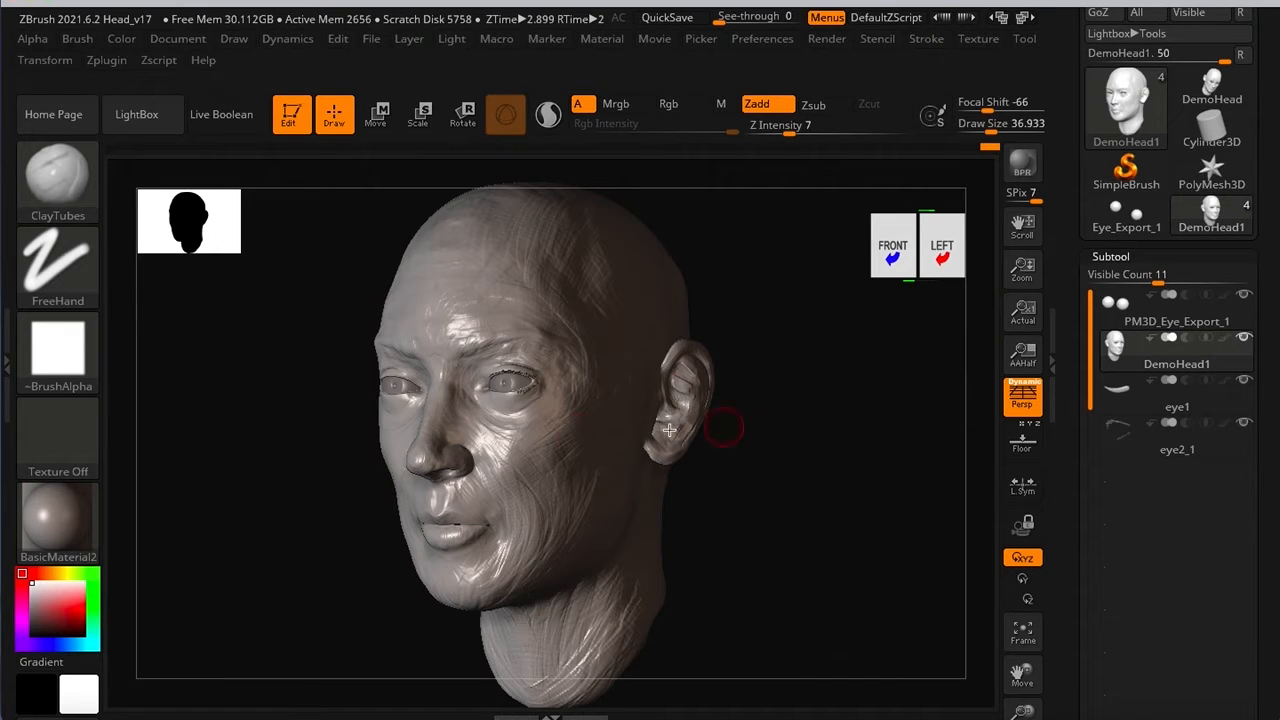
drag(837, 463, 809, 457)
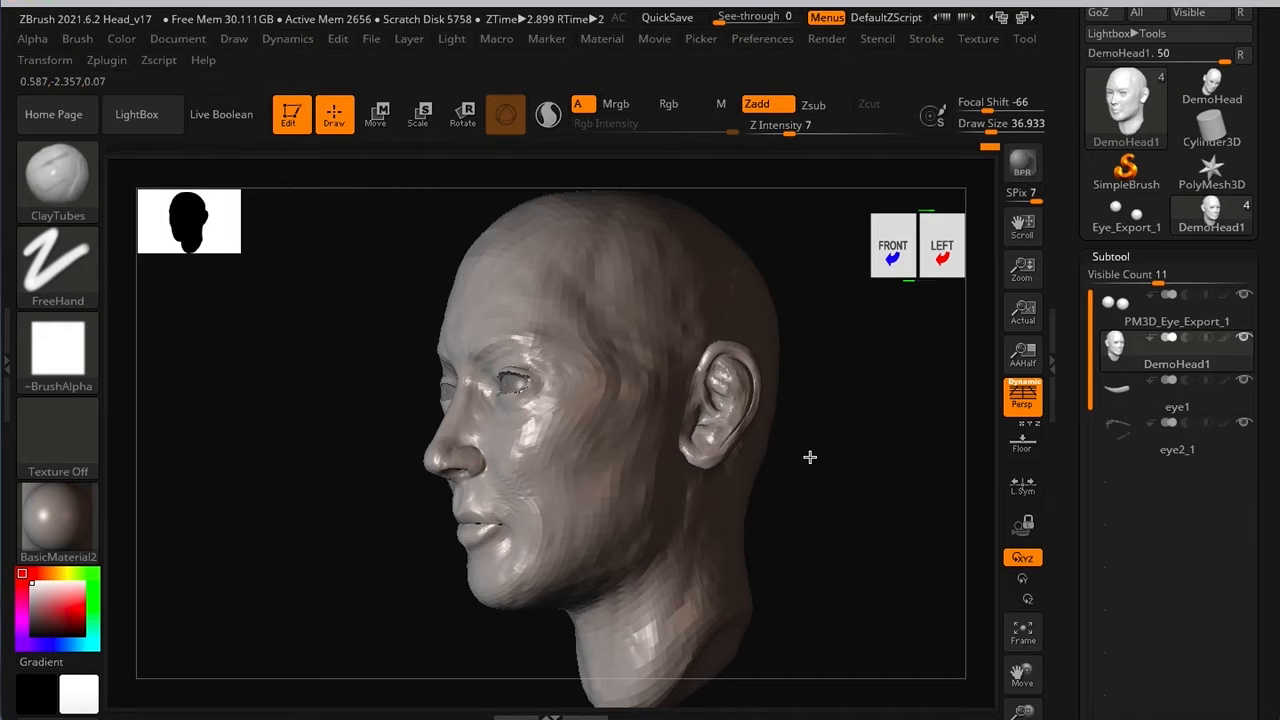
mouse_move(397, 503)
mouse_down()
mouse_move(393, 399)
mouse_move(490, 440)
mouse_move(508, 471)
mouse_up()
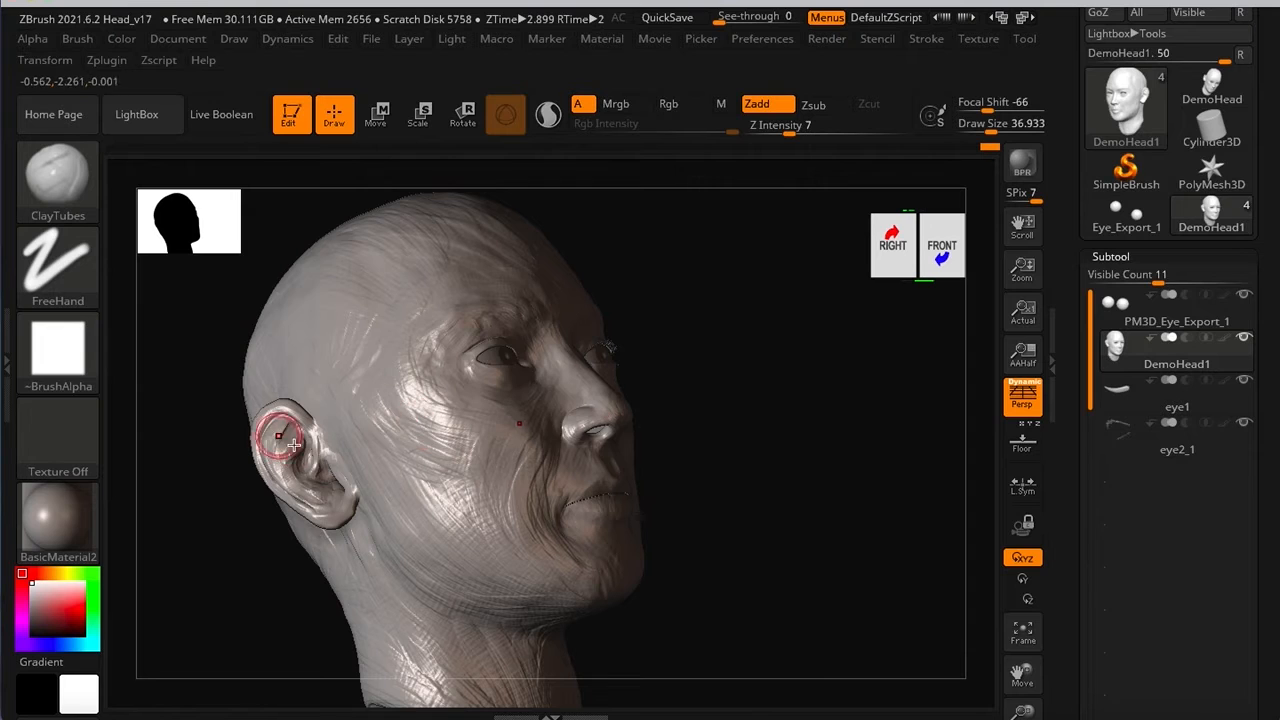
shift+drag(791, 434, 722, 480)
alt+drag(630, 376, 678, 359)
Step: Isolate the eye region of DemoHead1, hiding the back of the head as well, and show the whole mesh again
key(ctrl+shift)
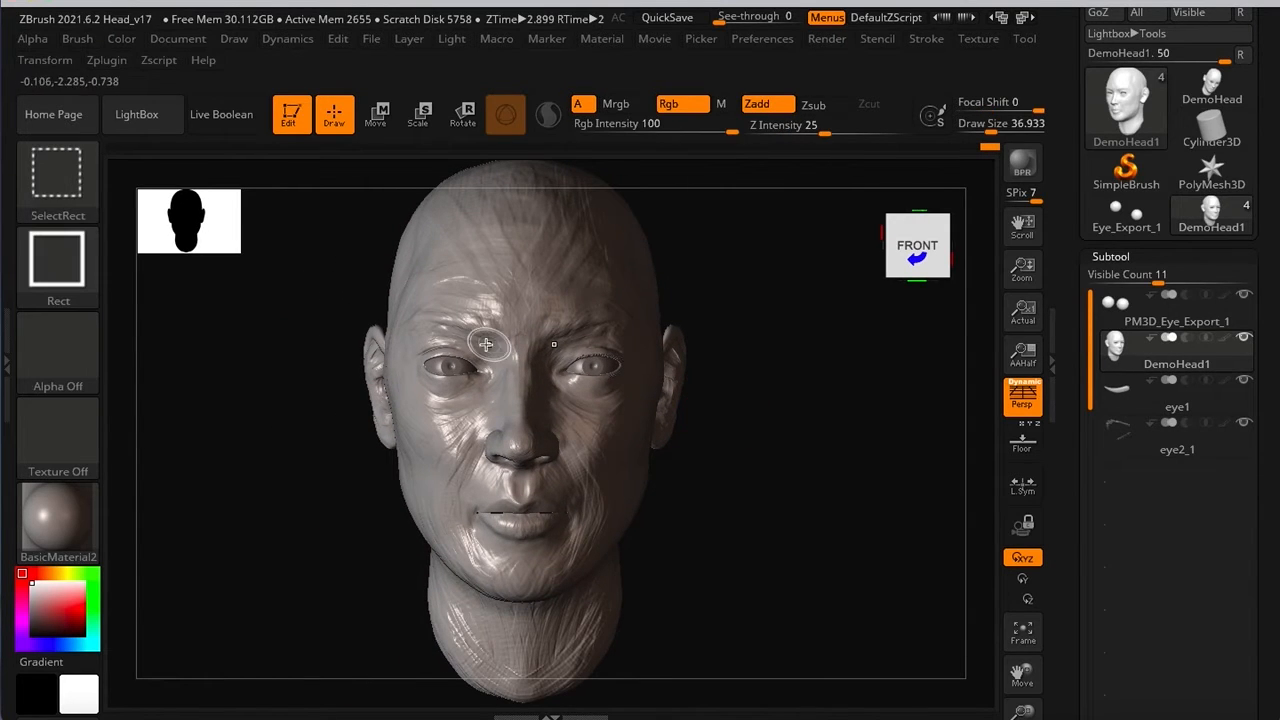
ctrl+shift+drag(402, 316, 640, 440)
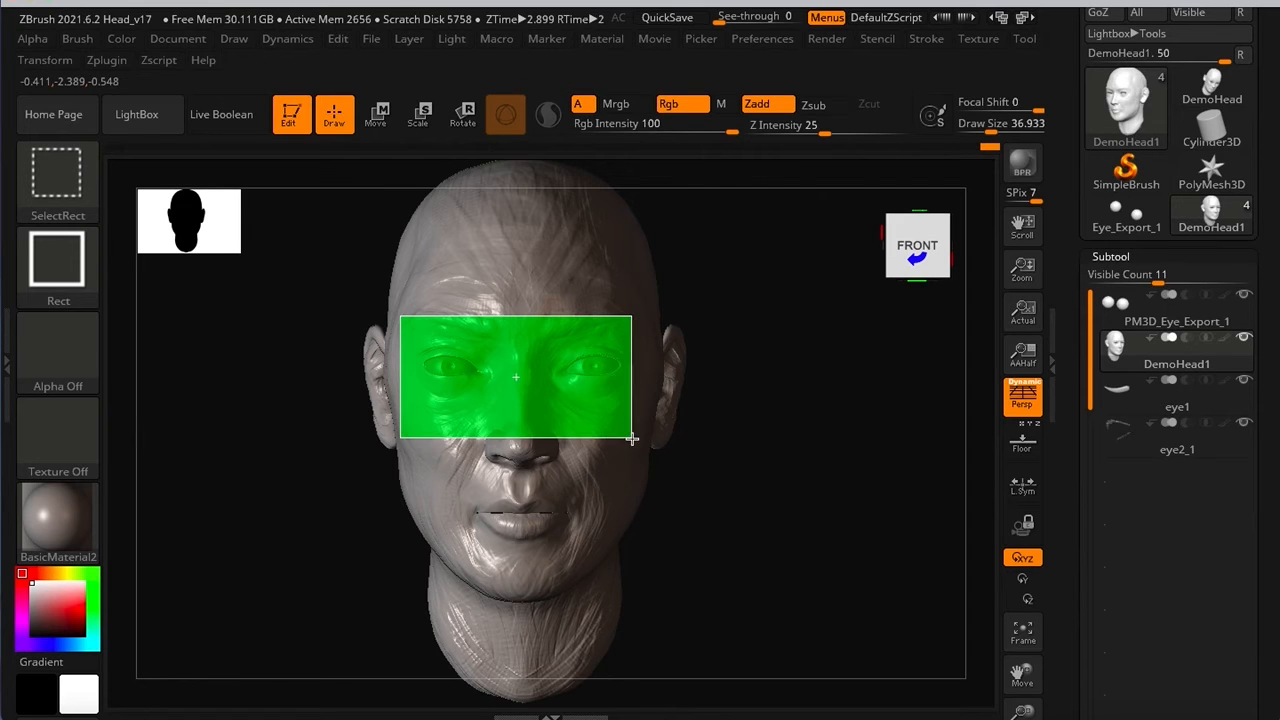
shift+drag(823, 506, 557, 457)
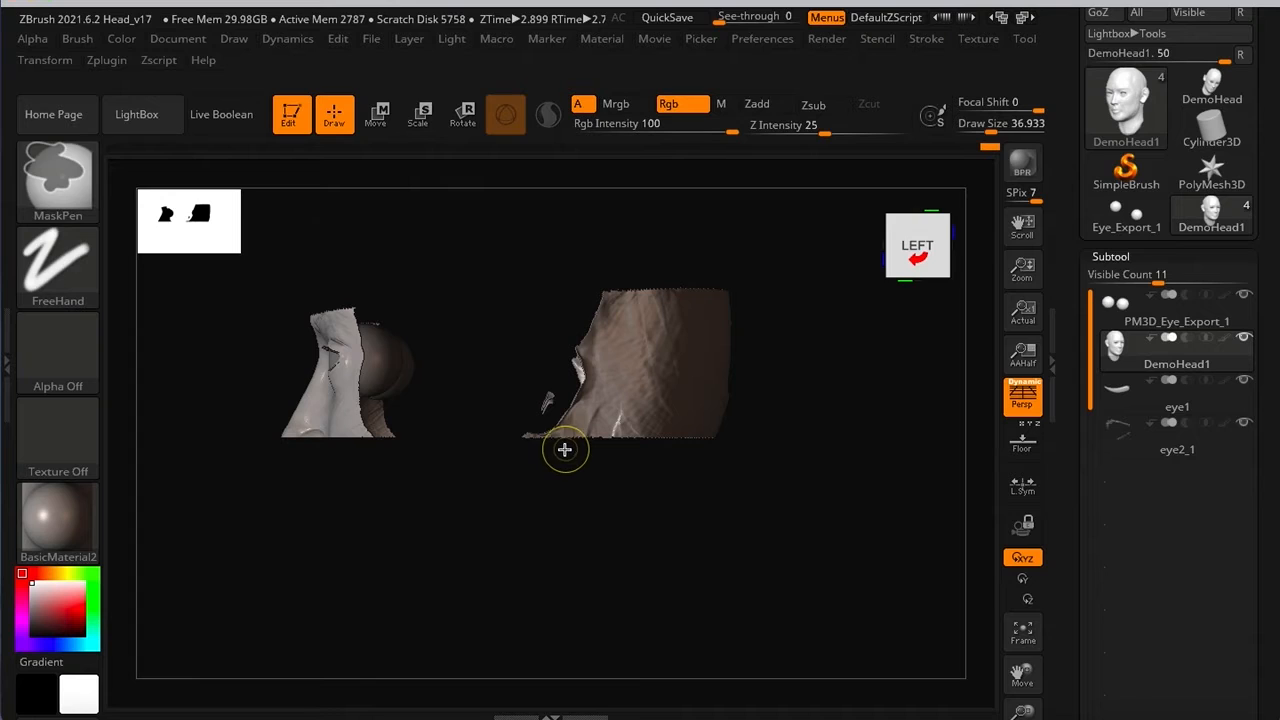
key(ctrl+shift)
ctrl+shift+drag(262, 295, 440, 531)
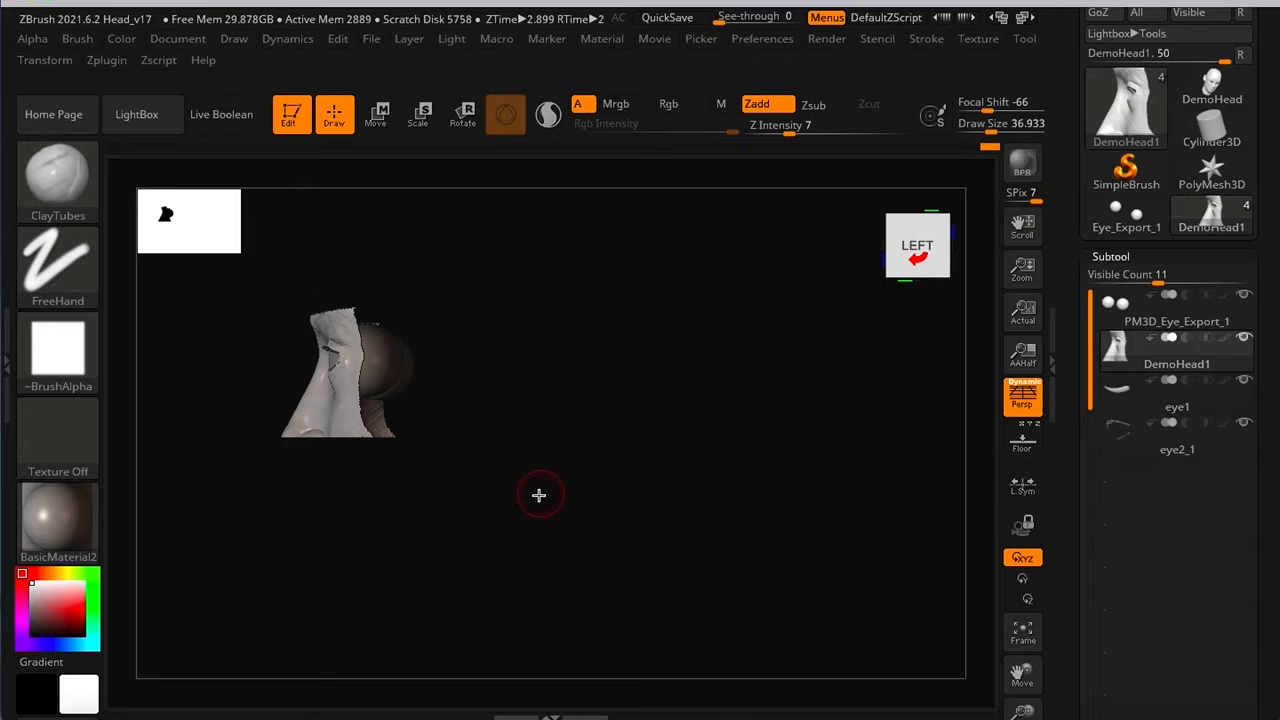
key(f)
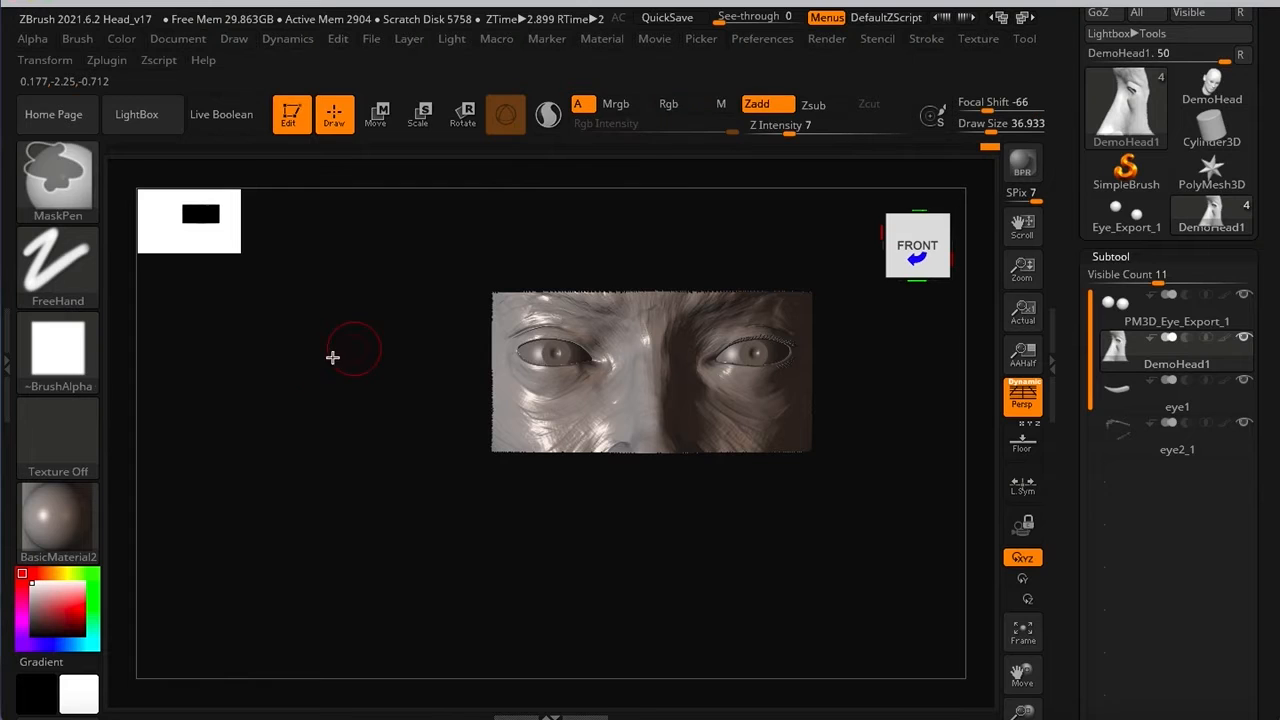
key(ctrl+shift)
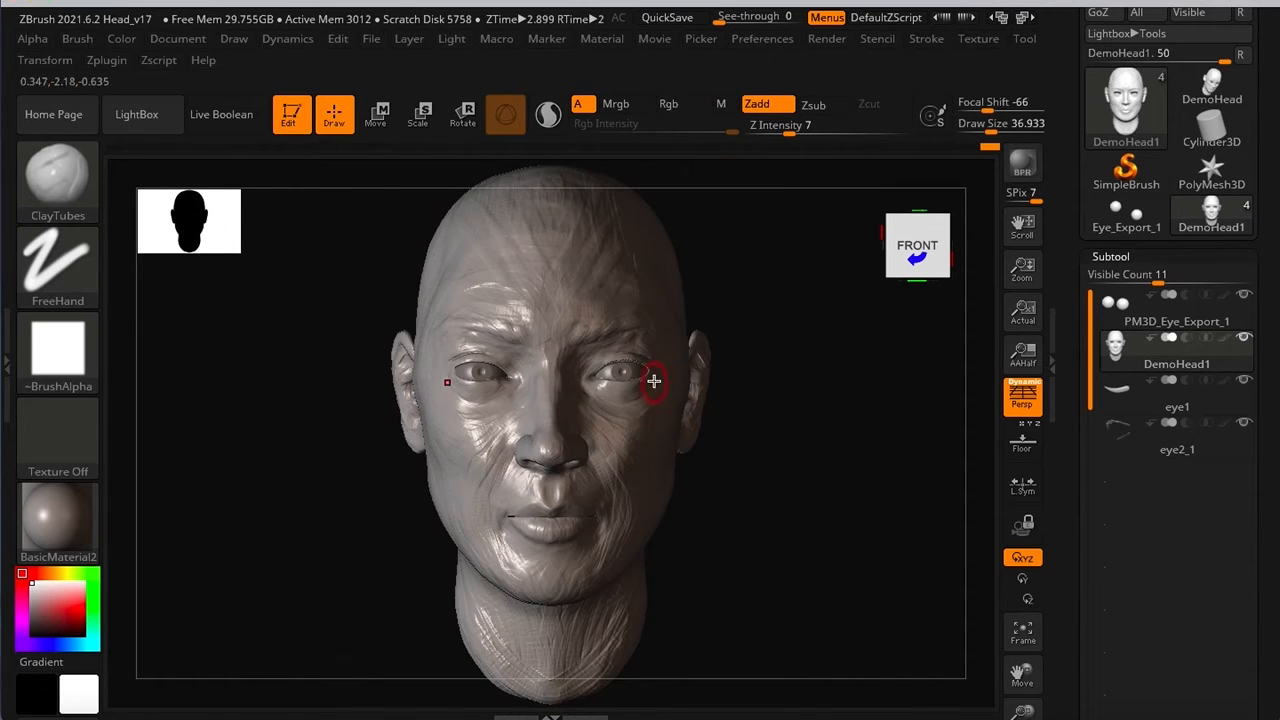
Step: Review the fully visible head in three-quarter view
drag(777, 374, 700, 449)
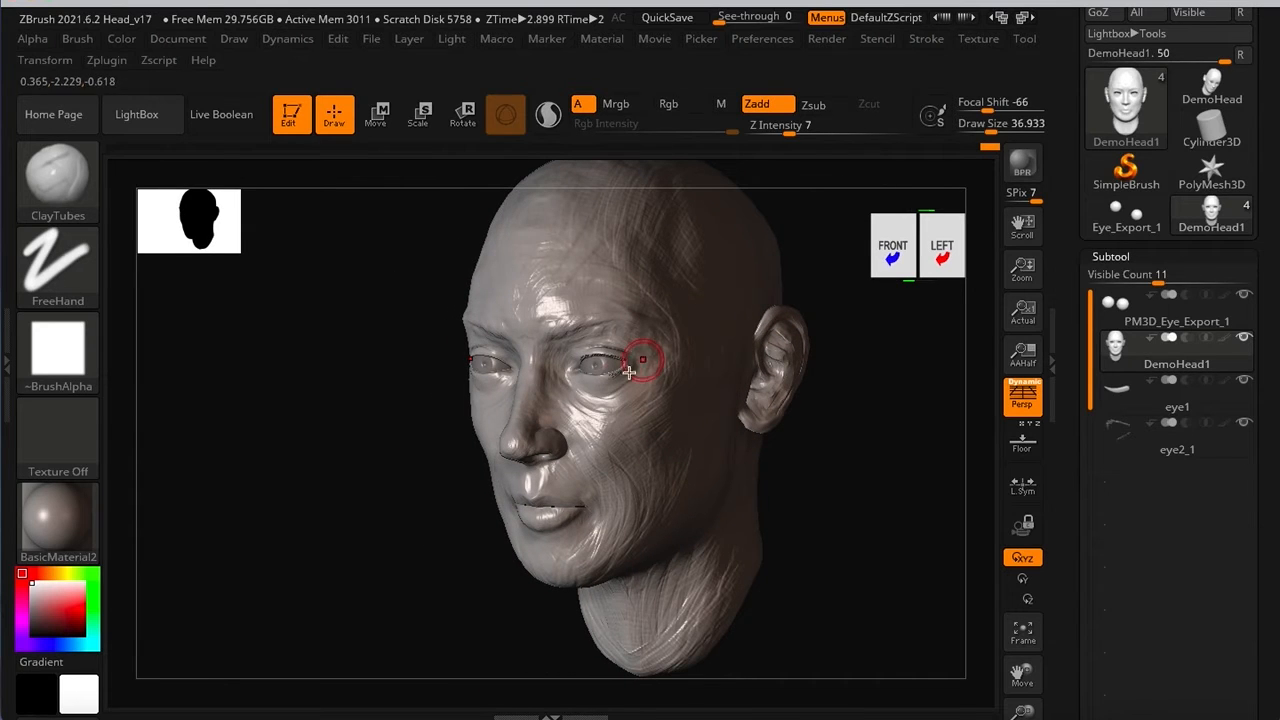
alt+drag(827, 354, 810, 362)
drag(1071, 283, 1058, 378)
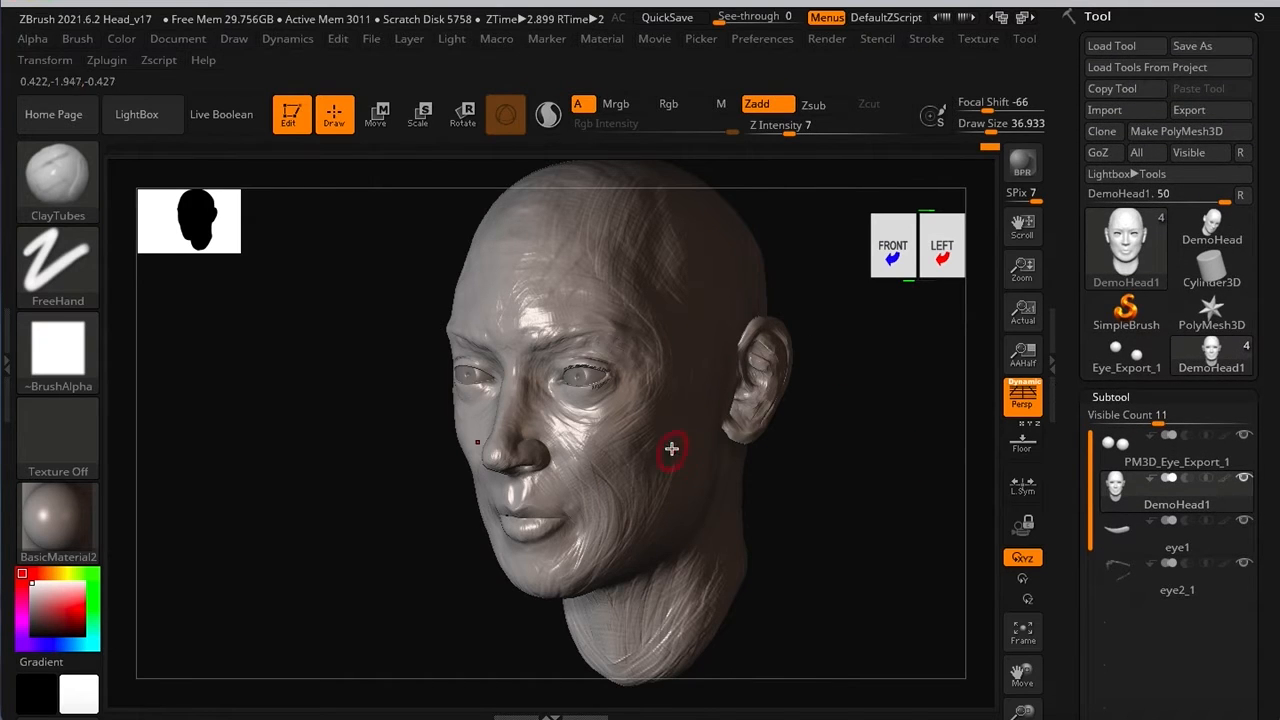
Step: Collapse the Merge and Subtool sections and expand the Geometry settings of DemoHead1
drag(1070, 335, 1088, 136)
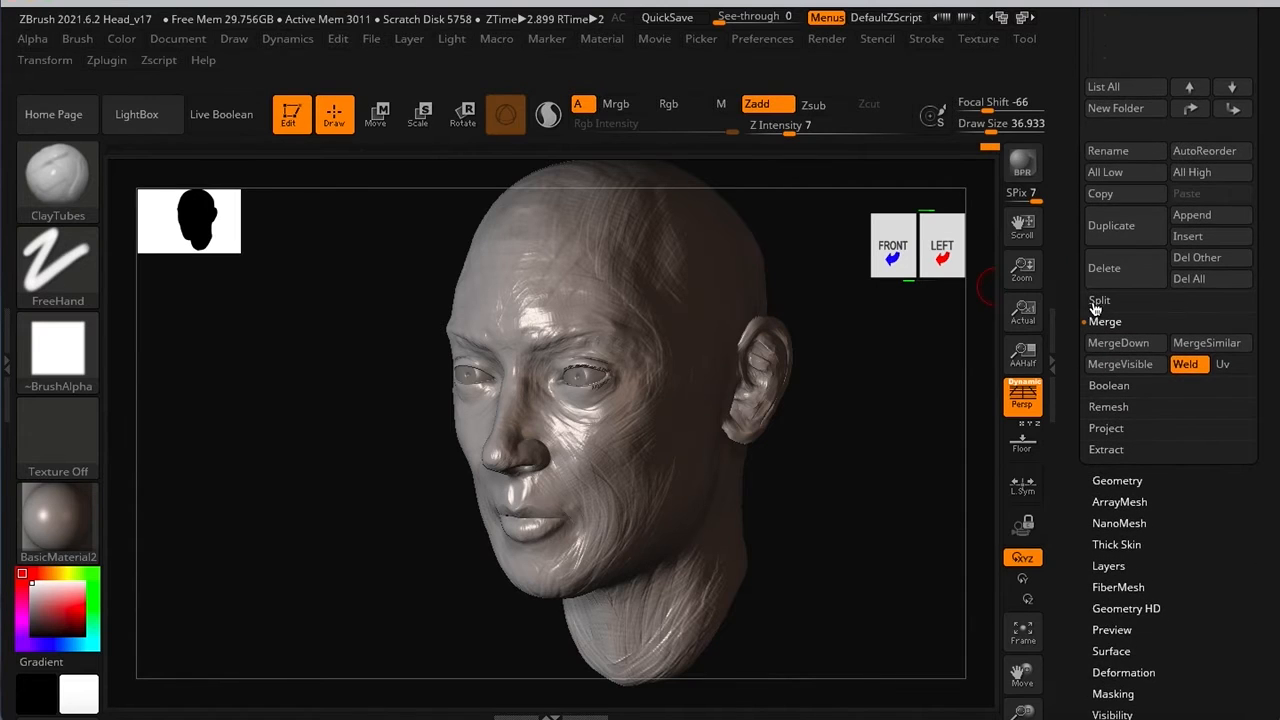
click(1105, 322)
drag(1070, 300, 1054, 509)
drag(1149, 238, 1120, 238)
click(1111, 220)
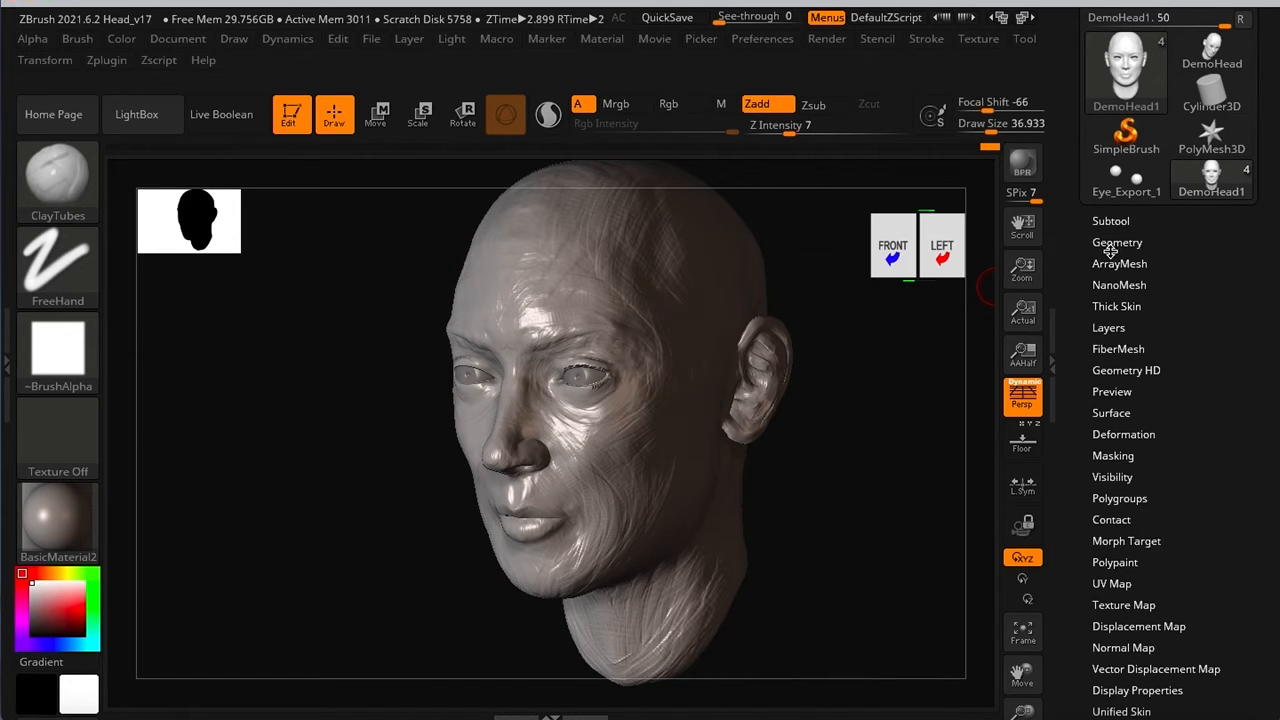
mouse_move(1077, 245)
mouse_down()
mouse_move(1078, 343)
mouse_move(1085, 248)
mouse_up()
click(1108, 366)
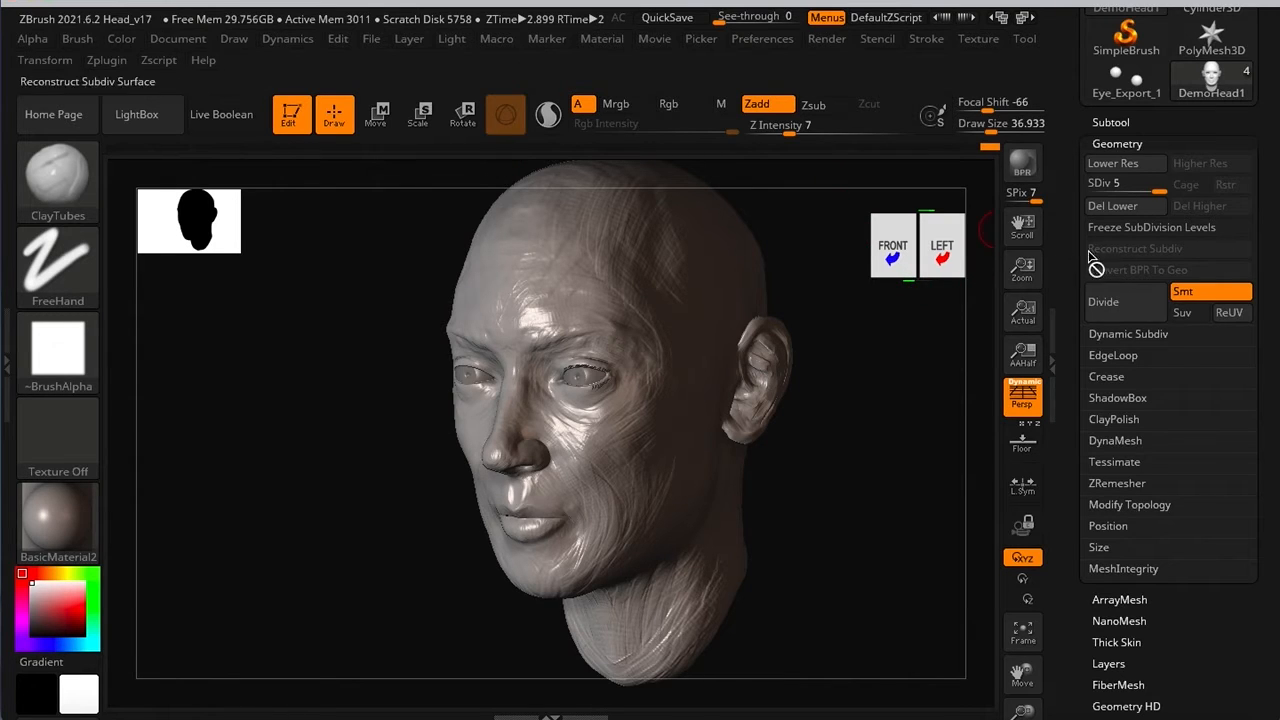
drag(1064, 296, 1067, 287)
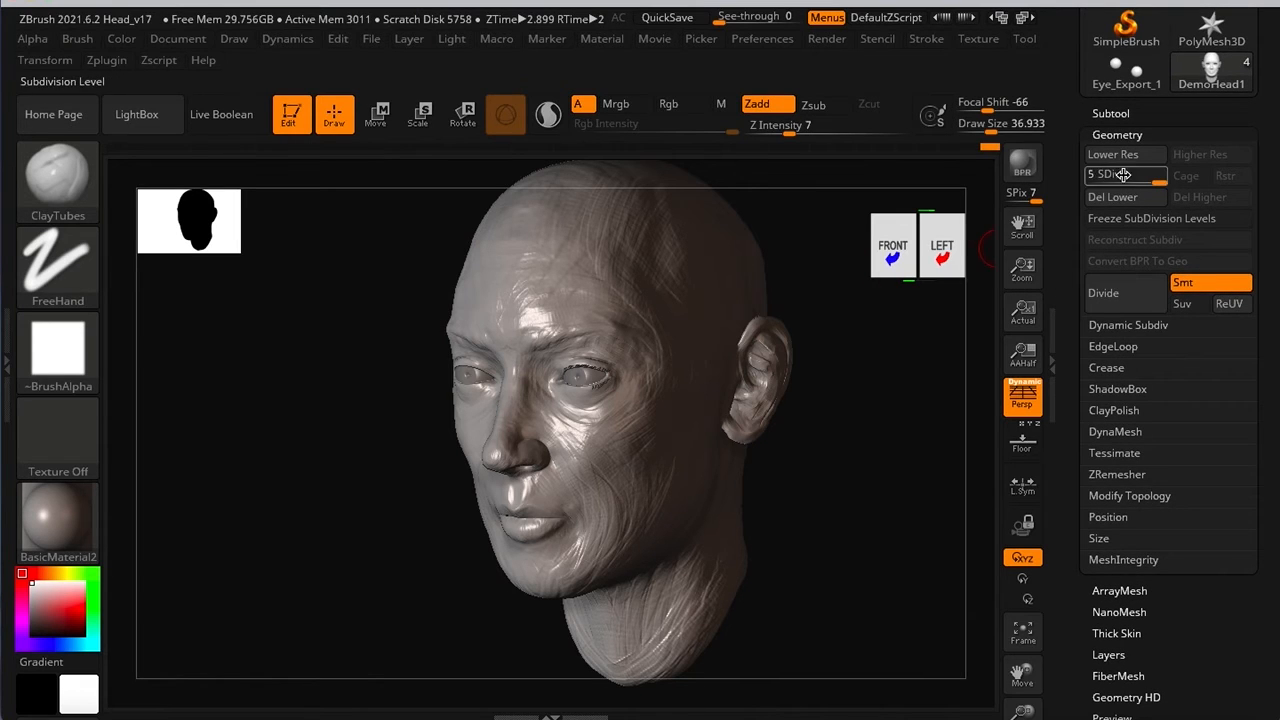
Step: Lower DemoHead1 to subdivision level 1
right_drag(645, 289, 698, 325)
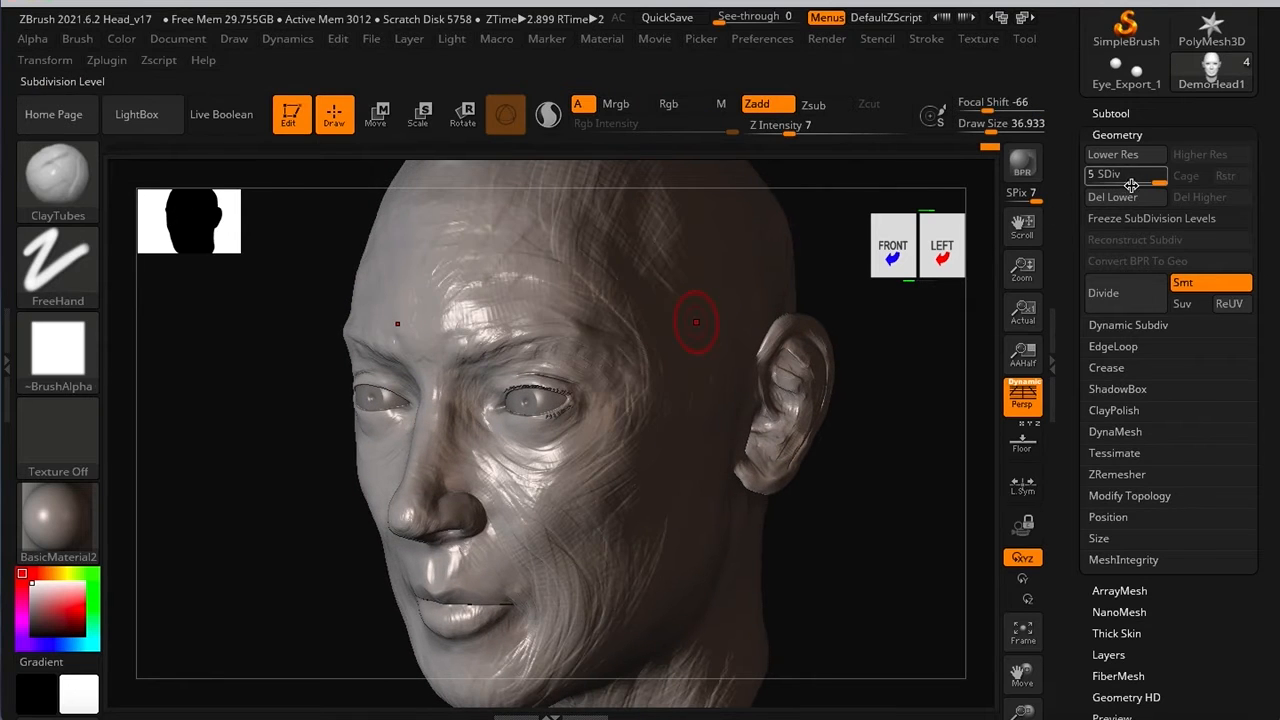
key(shift)
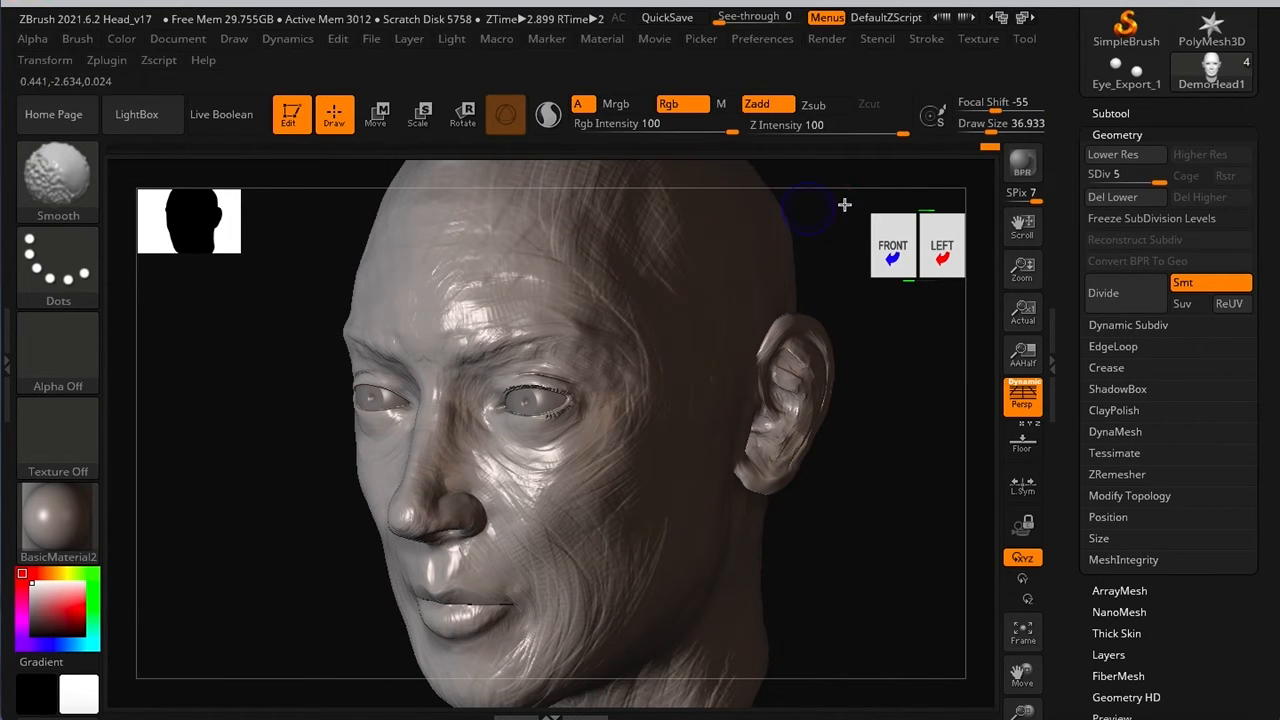
drag(1127, 180, 1104, 176)
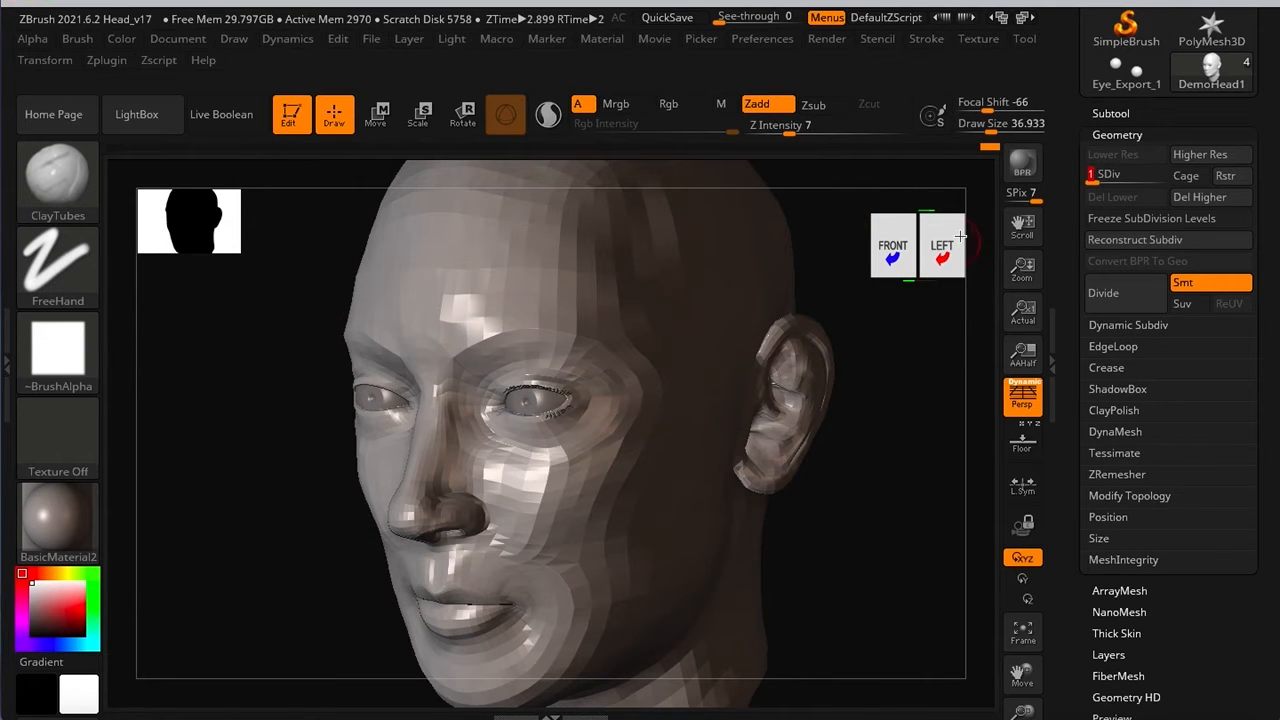
Step: Examine the lowest-resolution head from the side and from the front
mouse_move(903, 473)
mouse_down()
mouse_move(900, 426)
mouse_move(920, 409)
mouse_move(646, 449)
mouse_move(706, 339)
mouse_move(820, 457)
mouse_move(774, 417)
mouse_move(509, 289)
mouse_move(423, 360)
mouse_up()
mouse_move(268, 334)
mouse_down()
mouse_move(286, 363)
mouse_move(283, 394)
mouse_move(297, 380)
mouse_move(330, 385)
mouse_up()
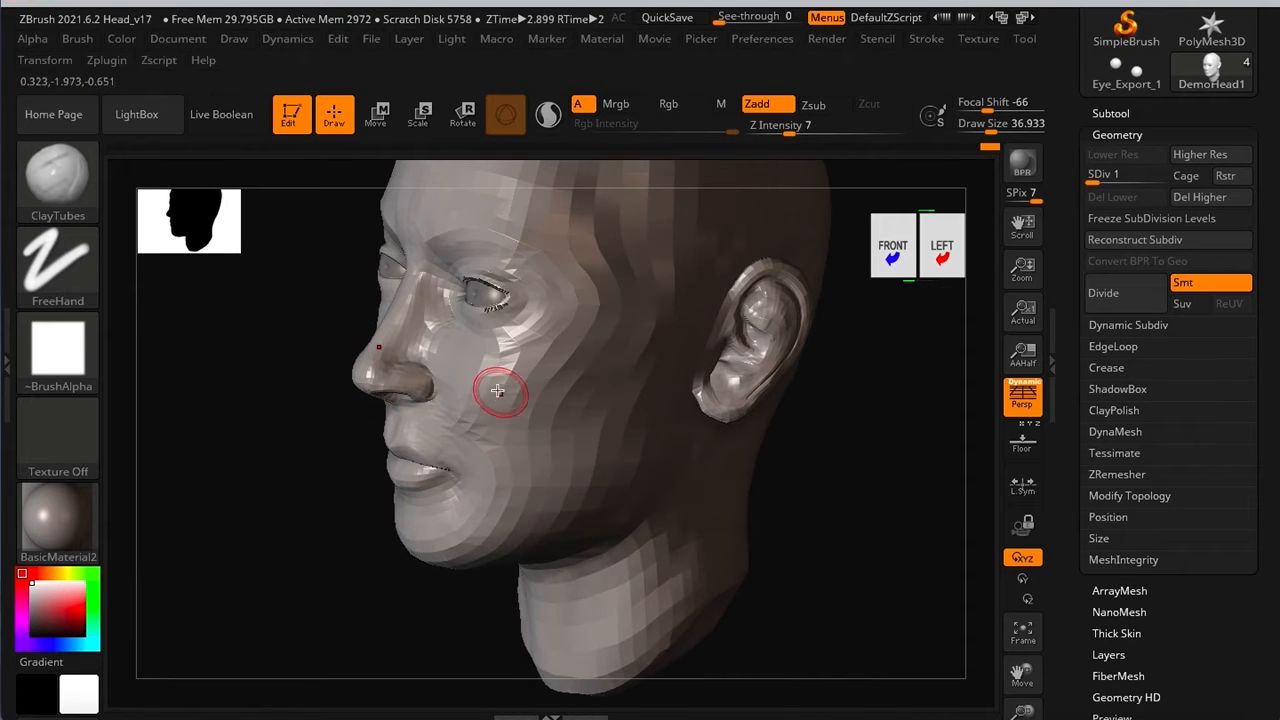
key(shift+f)
drag(290, 449, 351, 420)
alt+drag(592, 410, 692, 457)
mouse_move(829, 494)
mouse_down()
mouse_move(811, 437)
mouse_move(781, 449)
mouse_move(840, 434)
mouse_move(849, 454)
mouse_move(837, 461)
mouse_up()
mouse_move(885, 410)
mouse_down()
mouse_move(863, 463)
mouse_move(874, 420)
mouse_up()
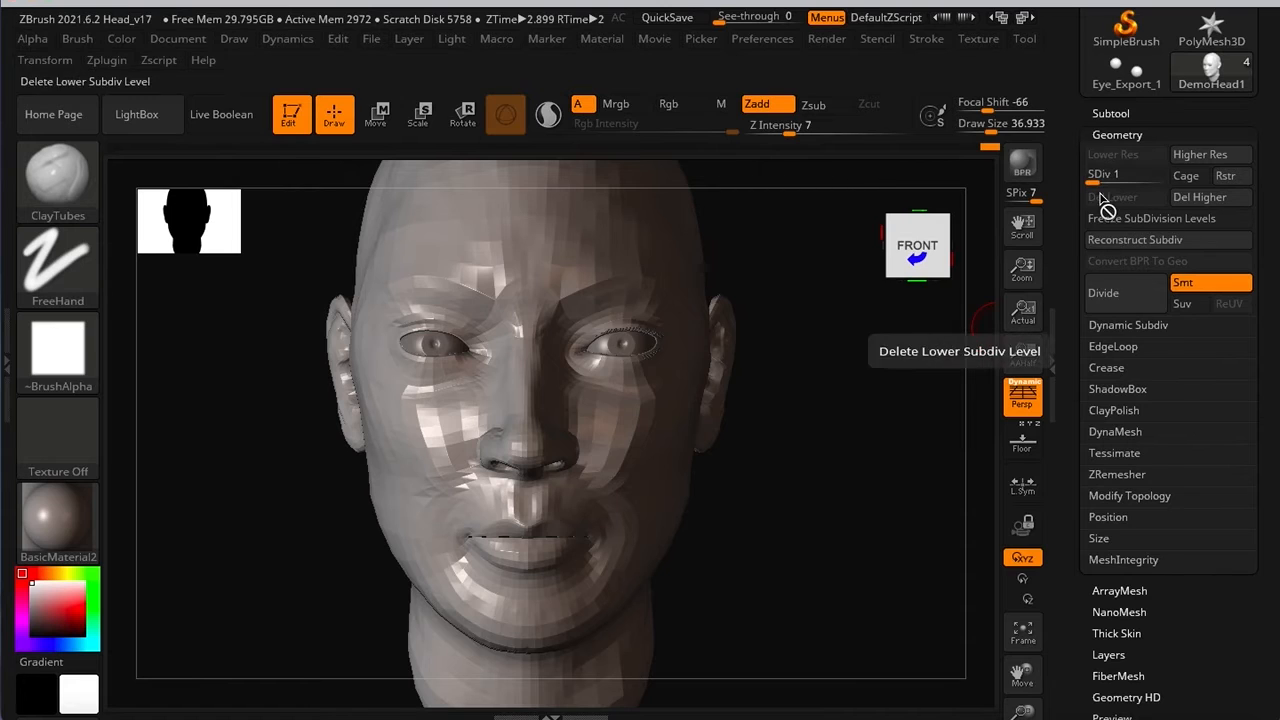
alt+drag(846, 336, 843, 346)
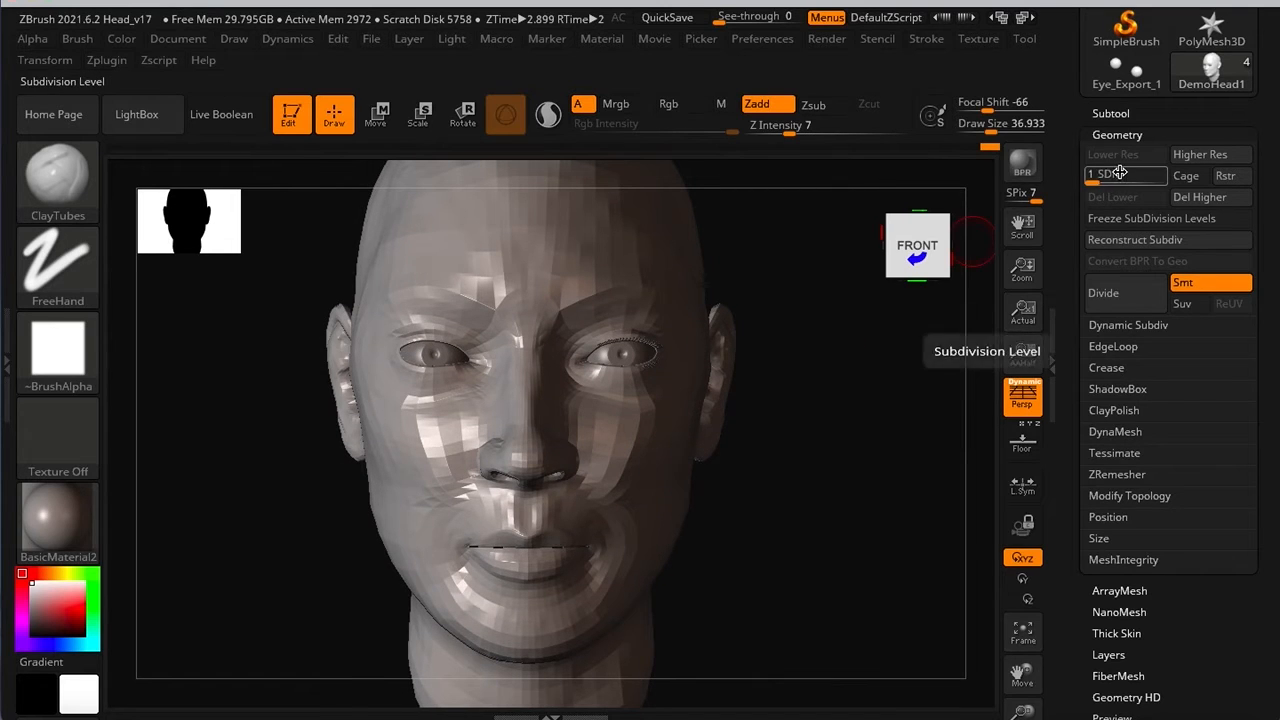
Step: Compare the head's detail at subdivision level 2 in three-quarter view and return it to level 5
drag(1103, 178, 1108, 176)
mouse_move(872, 396)
mouse_down()
mouse_move(840, 390)
mouse_move(831, 436)
mouse_move(743, 406)
mouse_move(709, 414)
mouse_up()
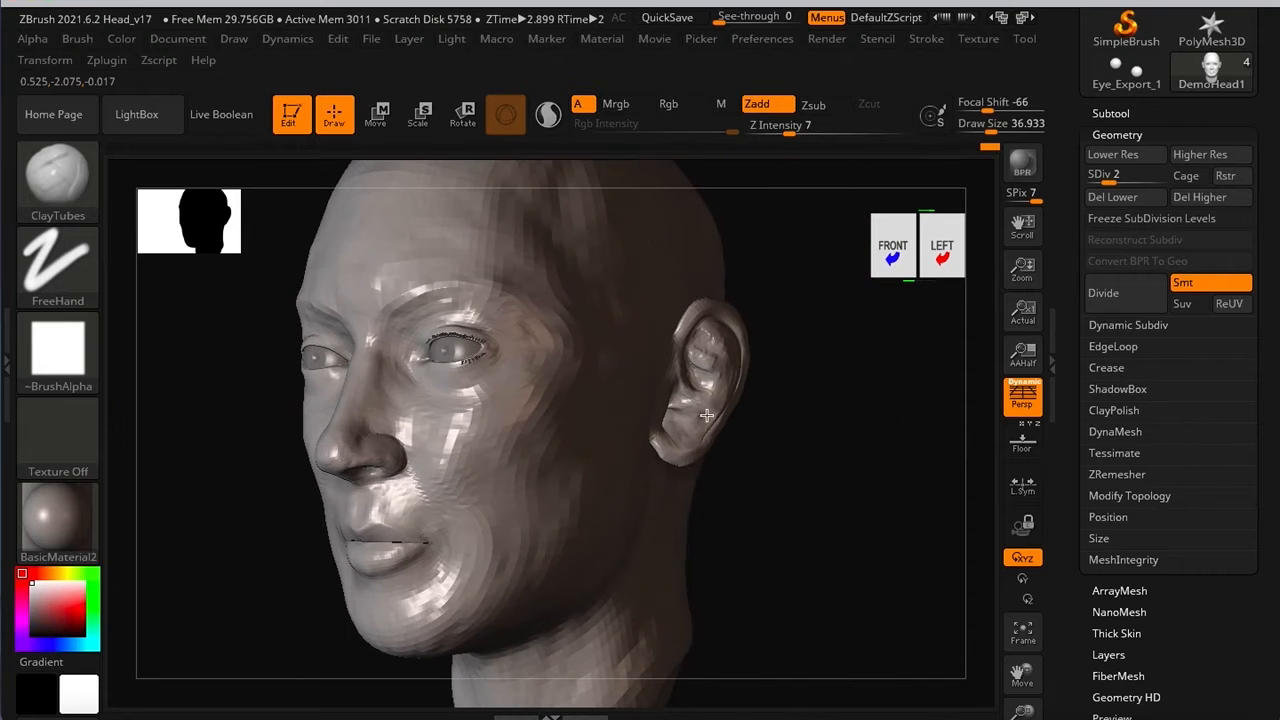
key(ctrl)
ctrl+right_drag(708, 373, 706, 300)
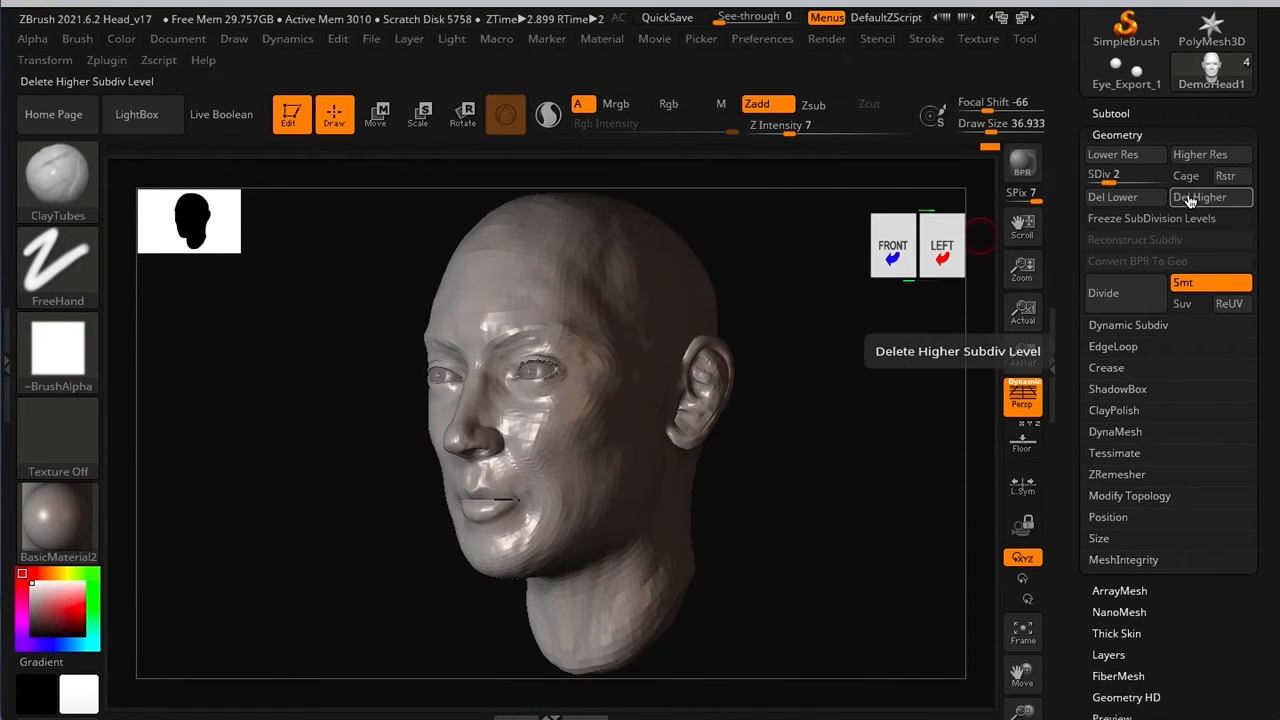
click(1160, 182)
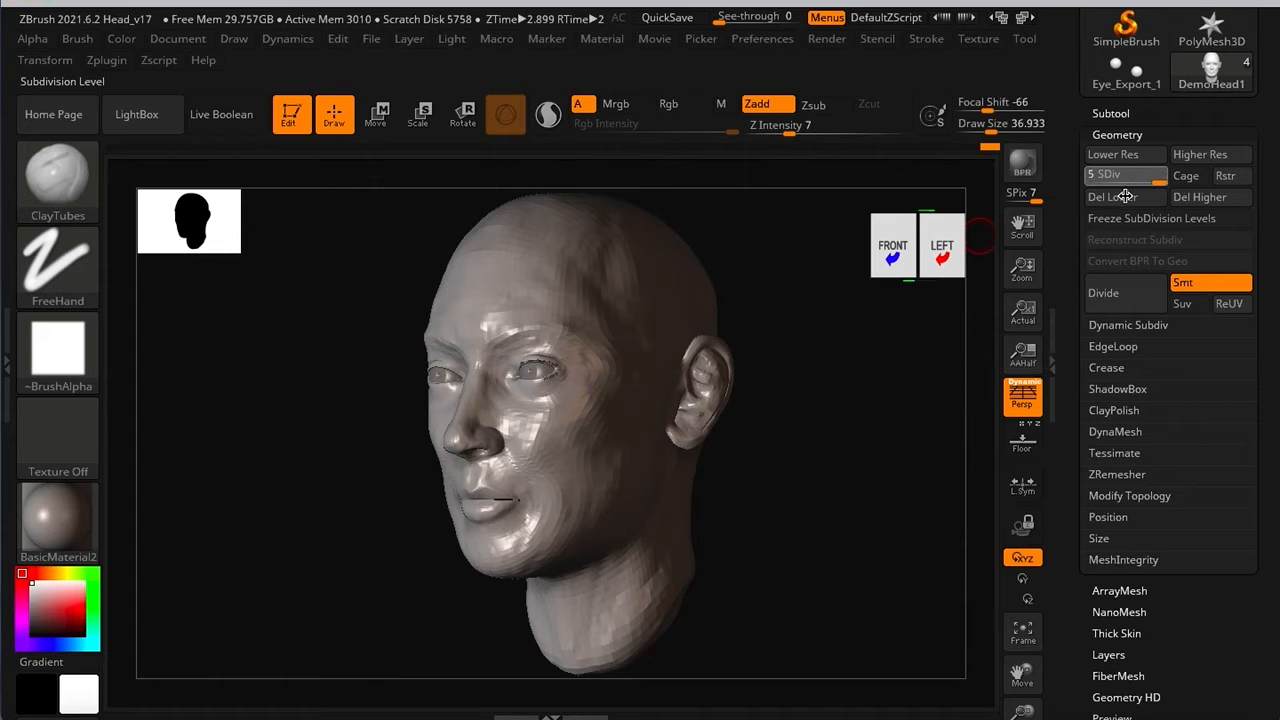
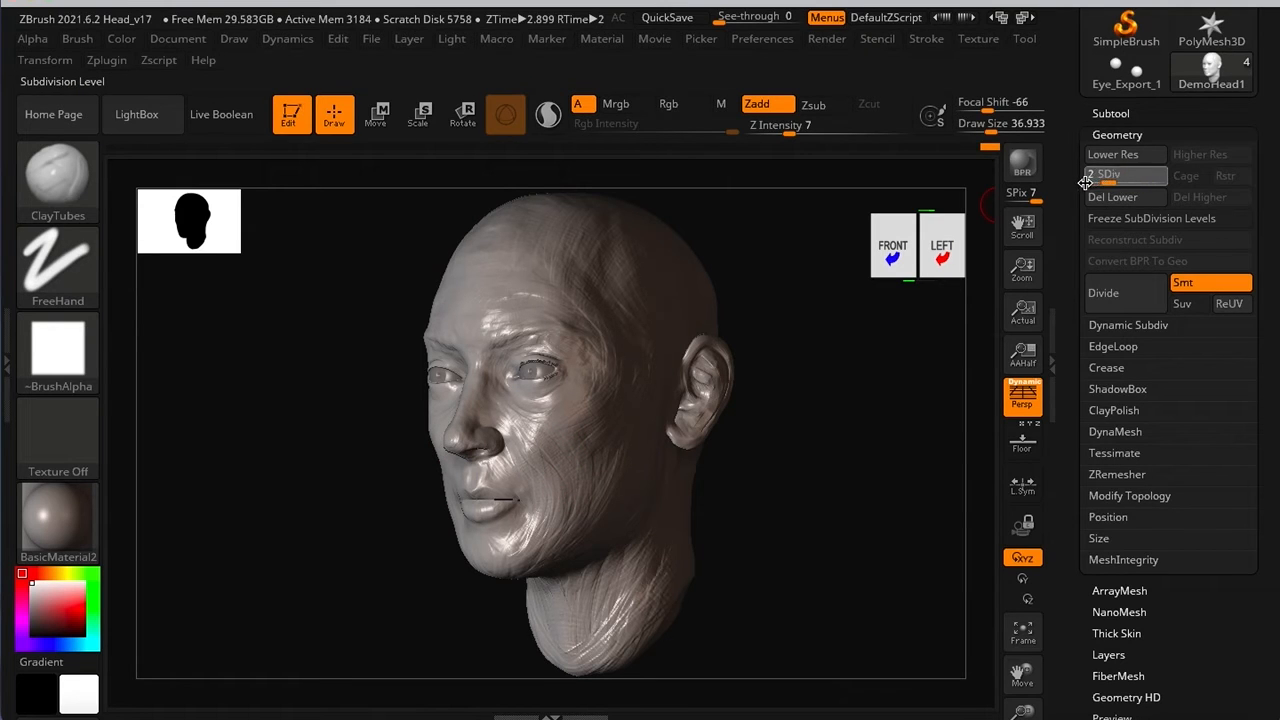
Step: Set the head to subdivision level 2 and delete its higher subdivision levels
drag(1085, 182, 1077, 184)
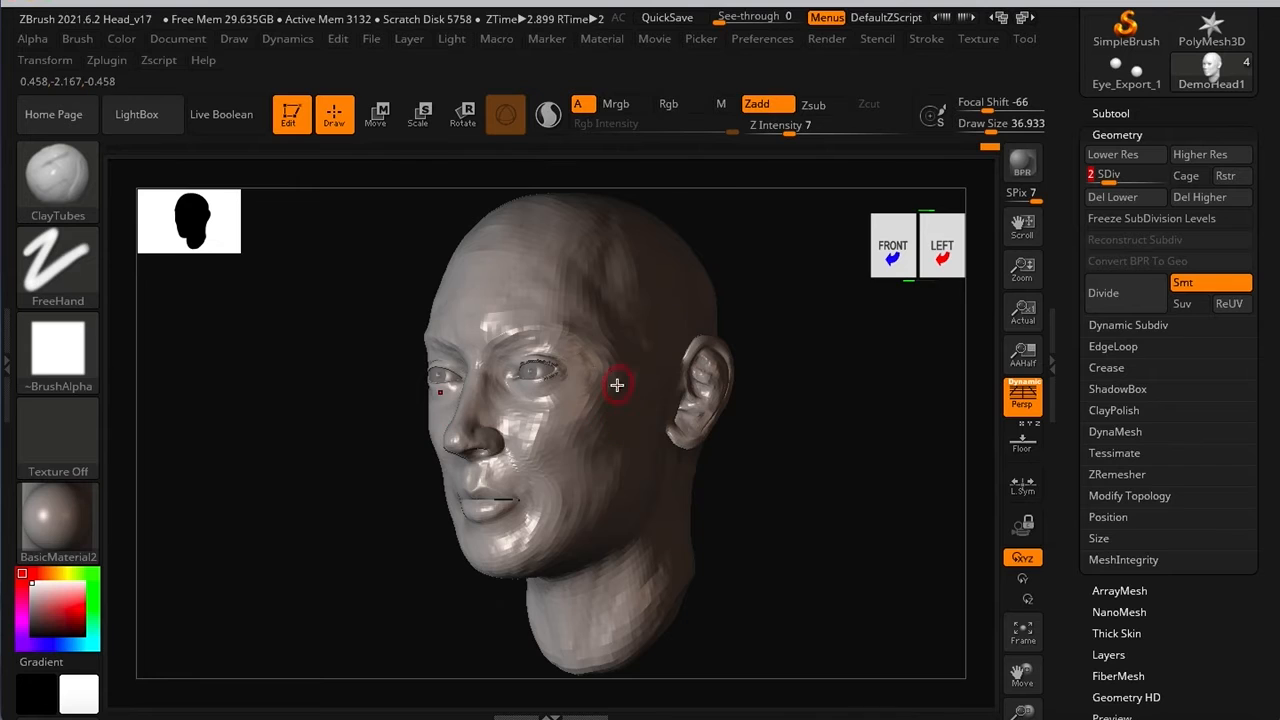
drag(839, 460, 851, 437)
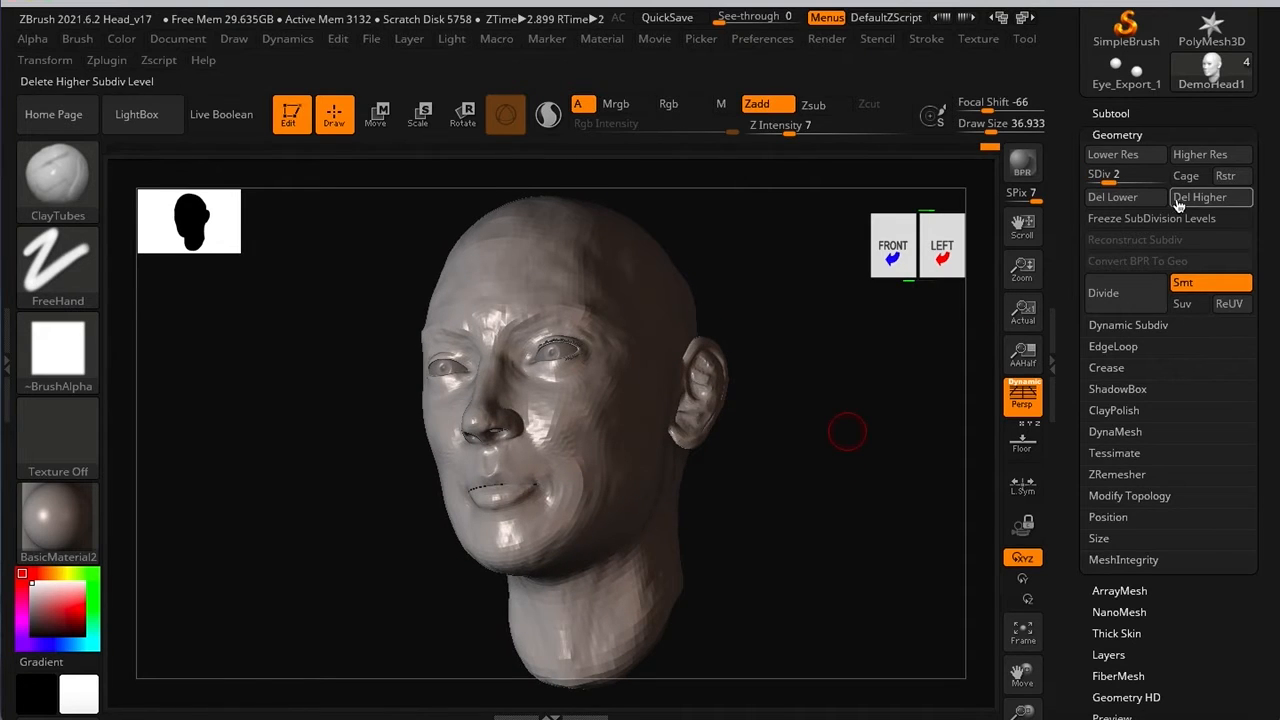
click(1195, 199)
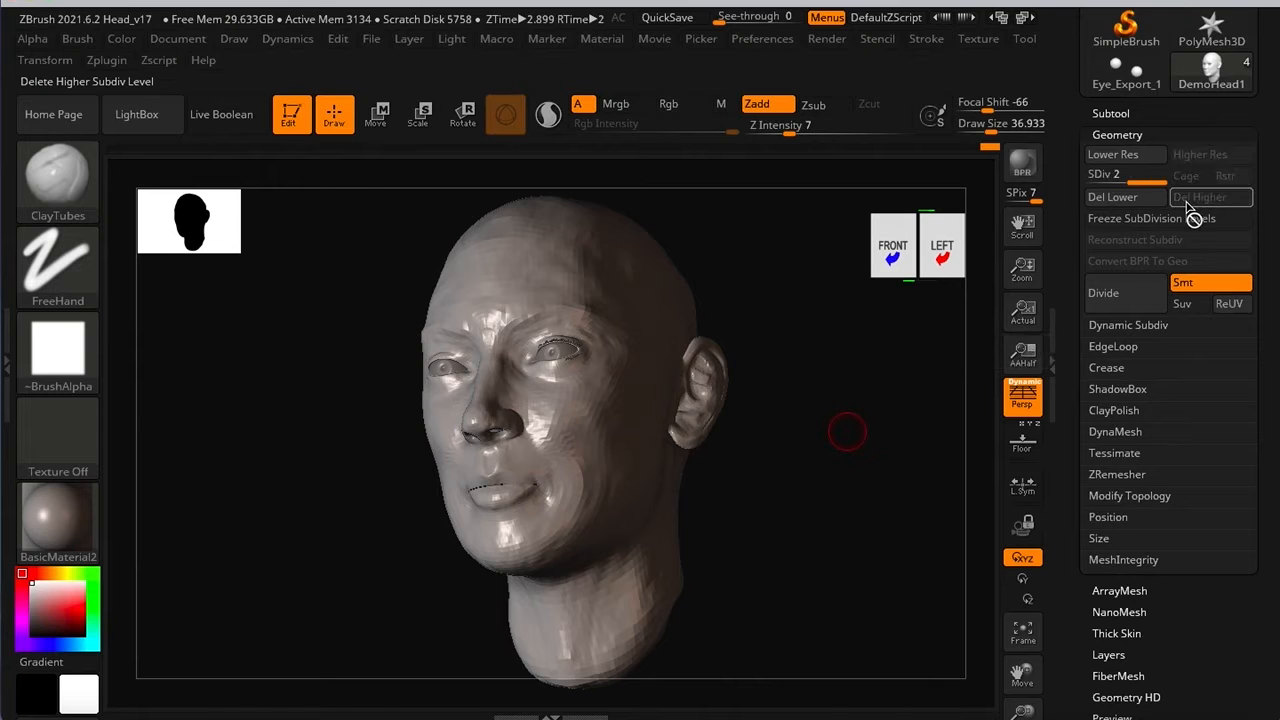
Step: Subdivide the head twice, up to level 4, and check its smoothed surface
drag(837, 373, 820, 397)
mouse_move(613, 379)
right_down()
mouse_move(543, 375)
mouse_move(592, 358)
right_up()
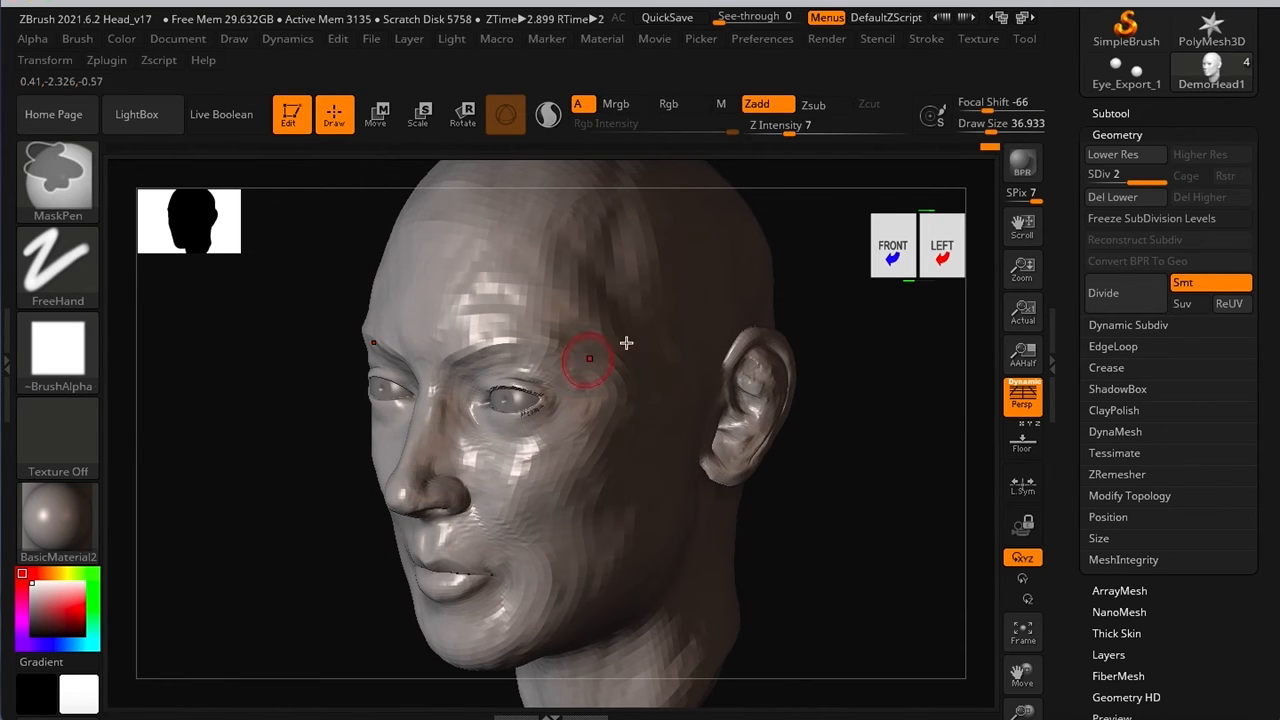
click(1127, 297)
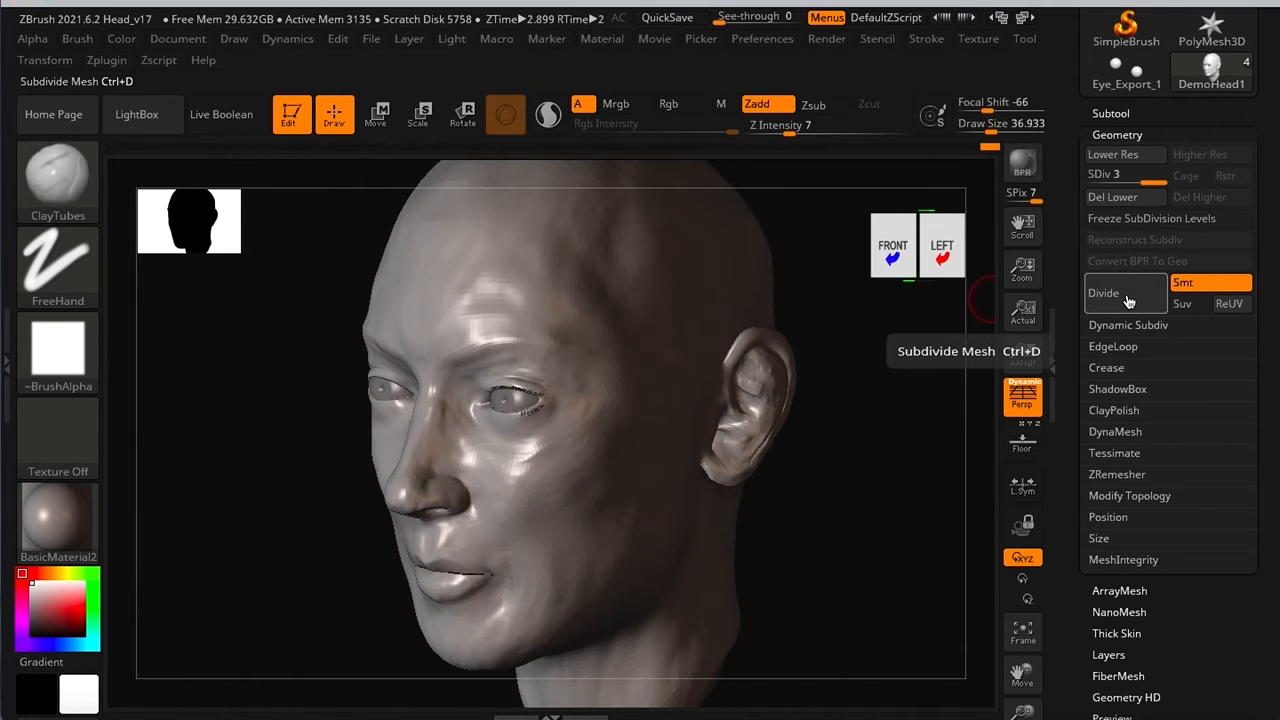
click(1089, 312)
drag(907, 494, 900, 486)
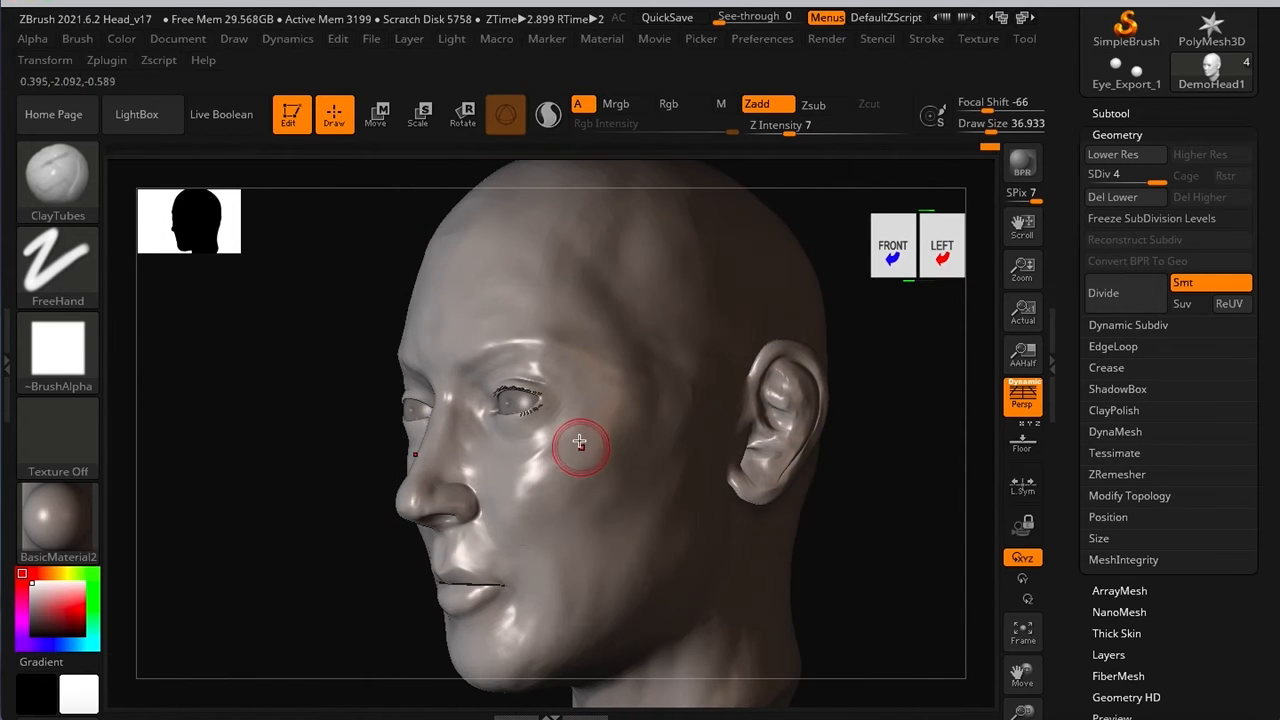
alt+right_drag(696, 424, 675, 298)
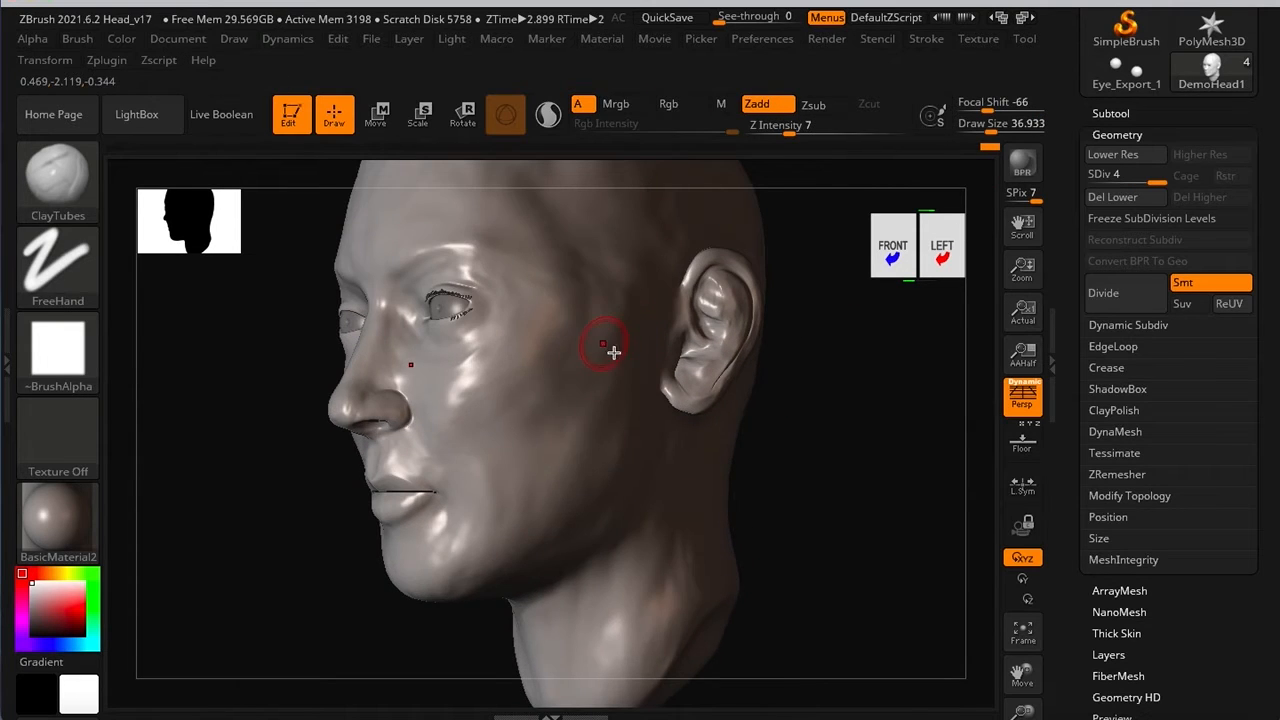
alt+right_drag(613, 352, 663, 312)
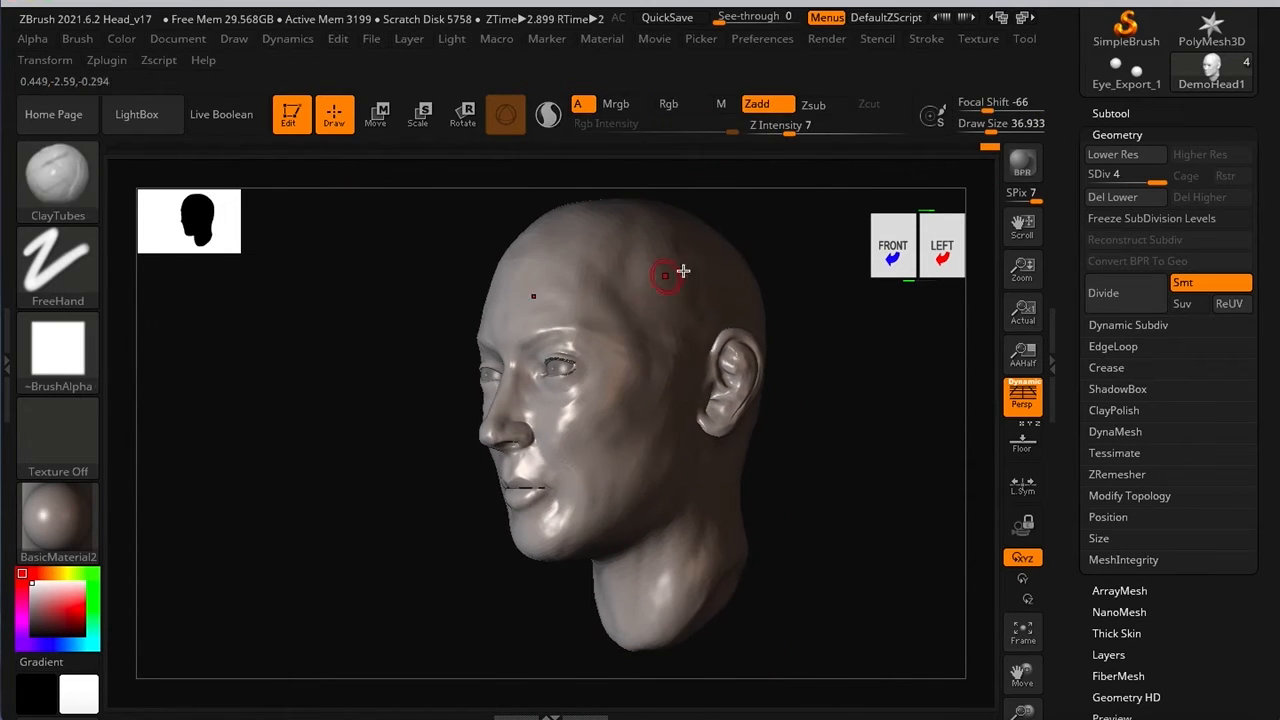
Step: Set the head to subdivision level 1 and delete all higher subdivision levels
right_drag(908, 438, 864, 448)
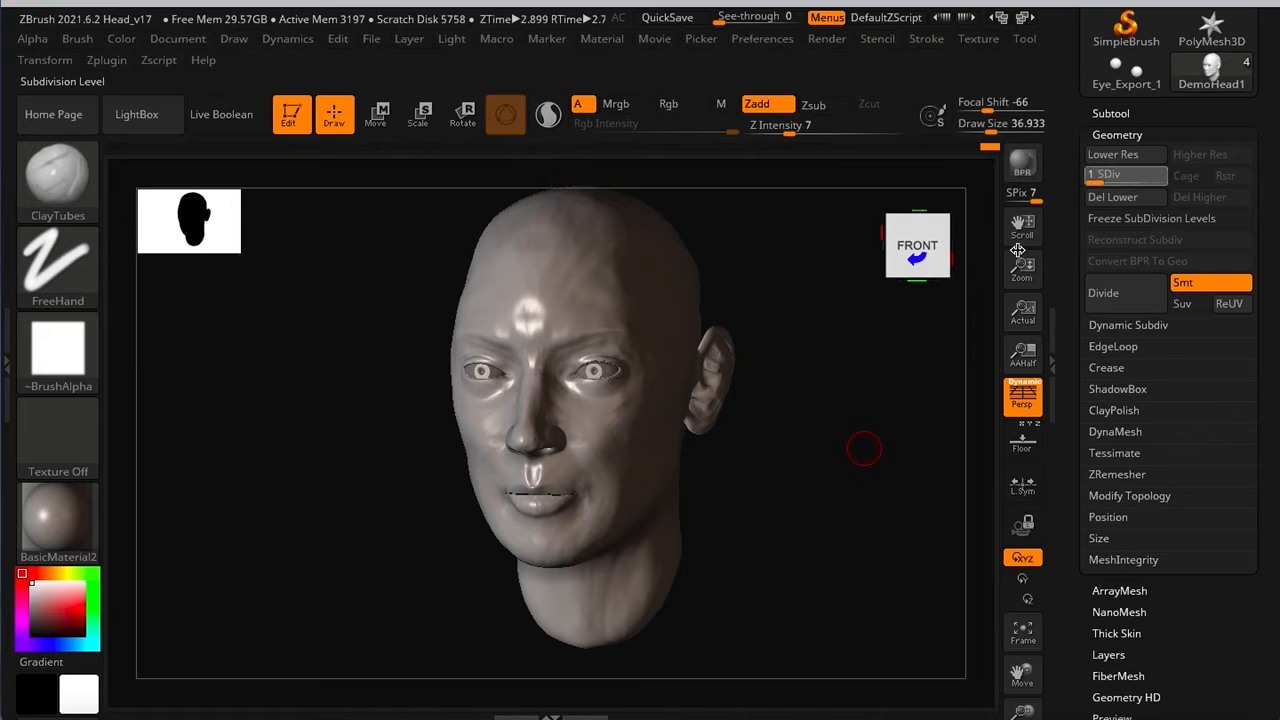
drag(1017, 250, 1004, 258)
alt+right_drag(588, 350, 598, 280)
ctrl+right_drag(523, 340, 420, 450)
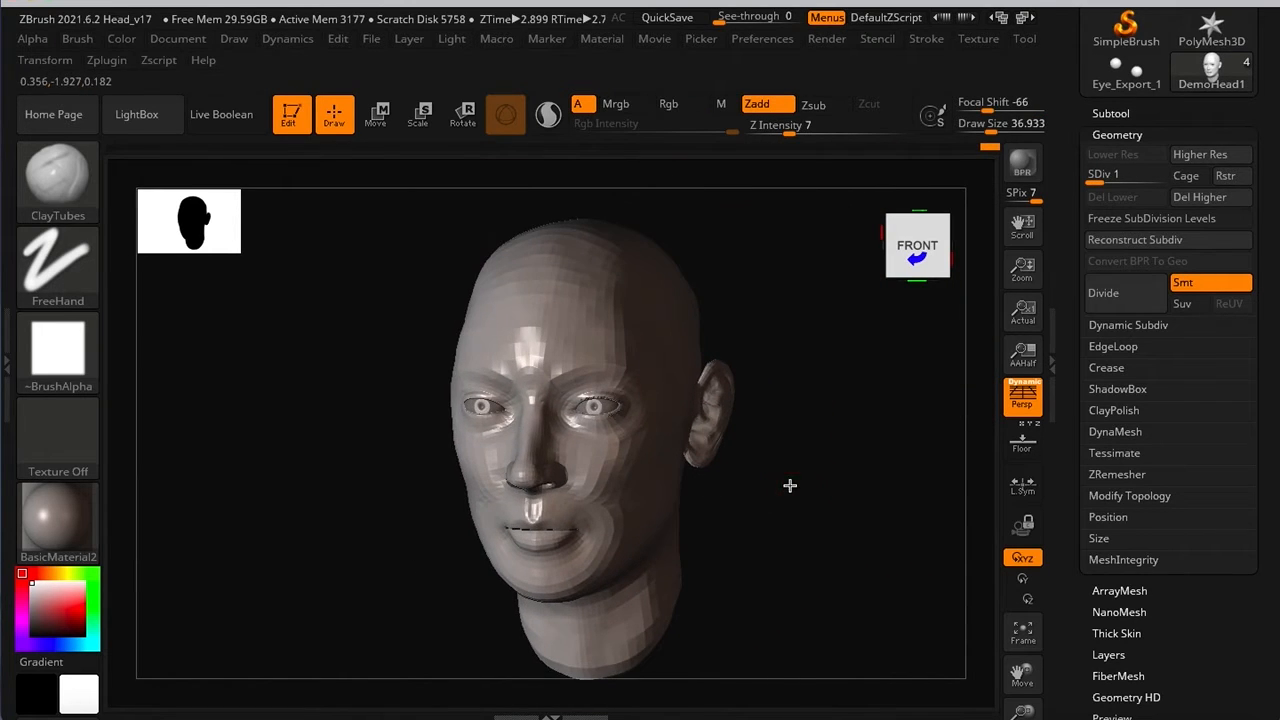
right_drag(790, 485, 766, 483)
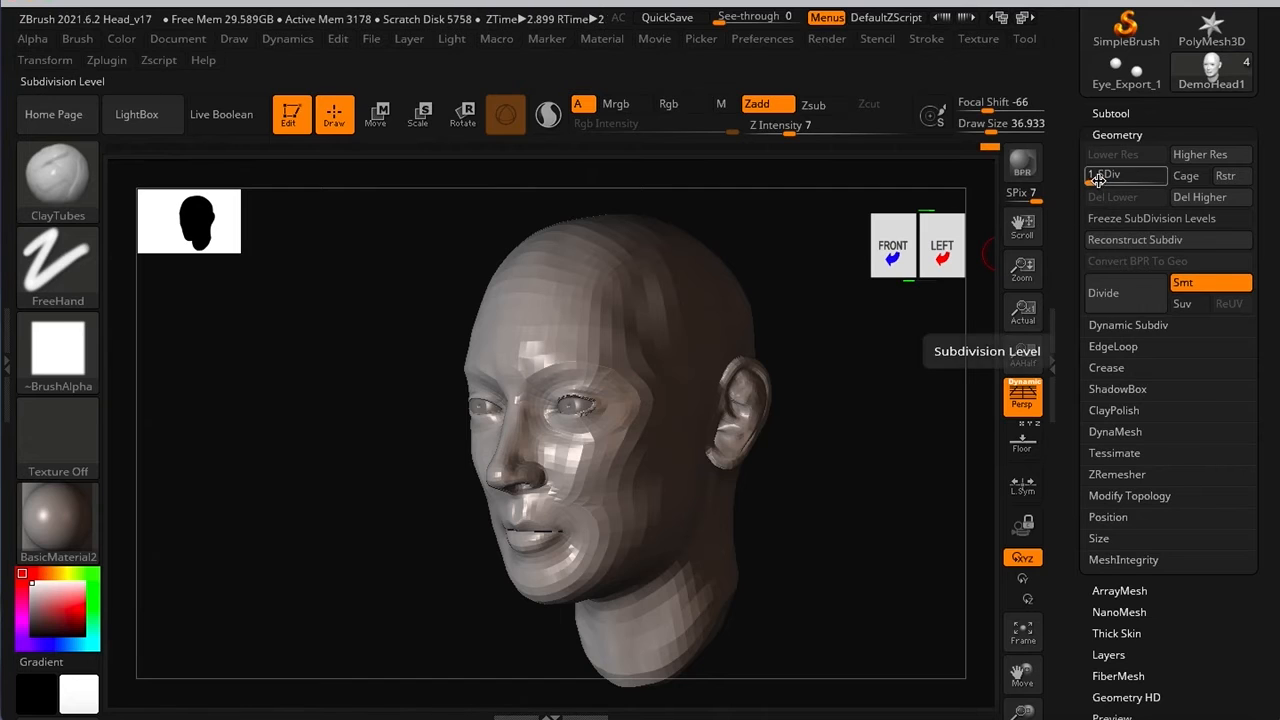
click(1199, 197)
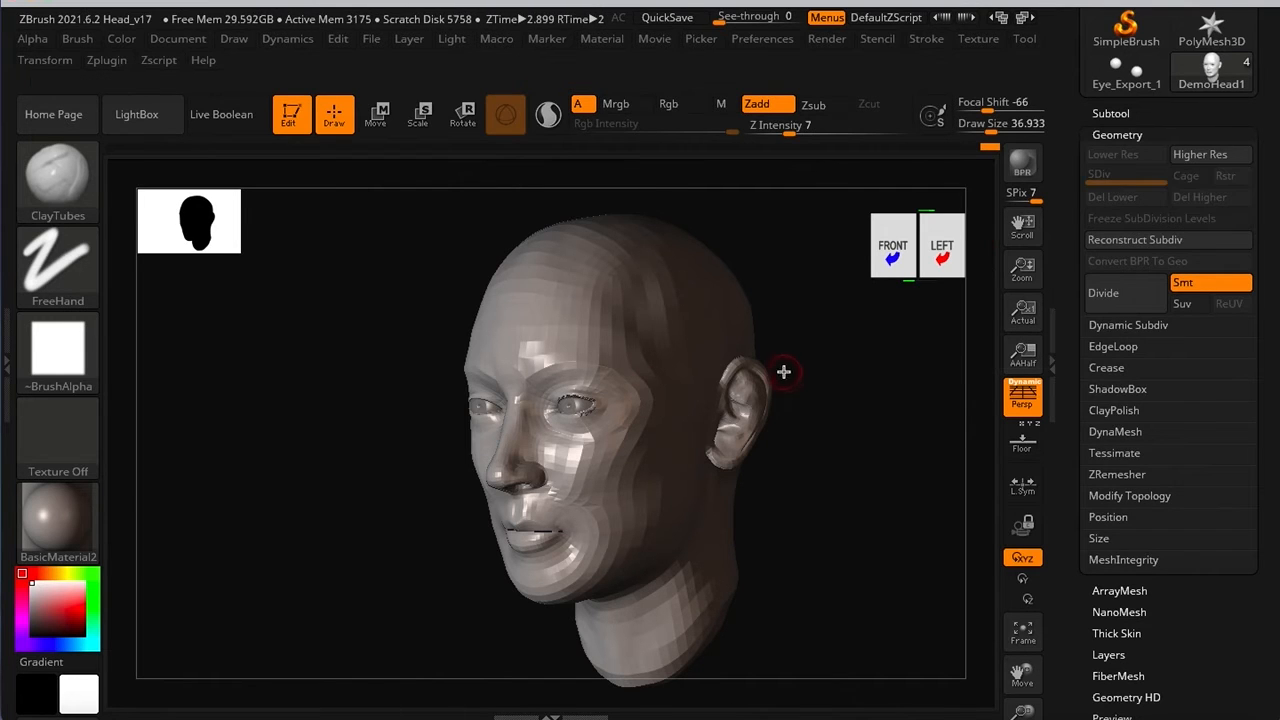
Step: Subdivide the base head mesh again, up to level 4
alt+right_drag(789, 358, 880, 335)
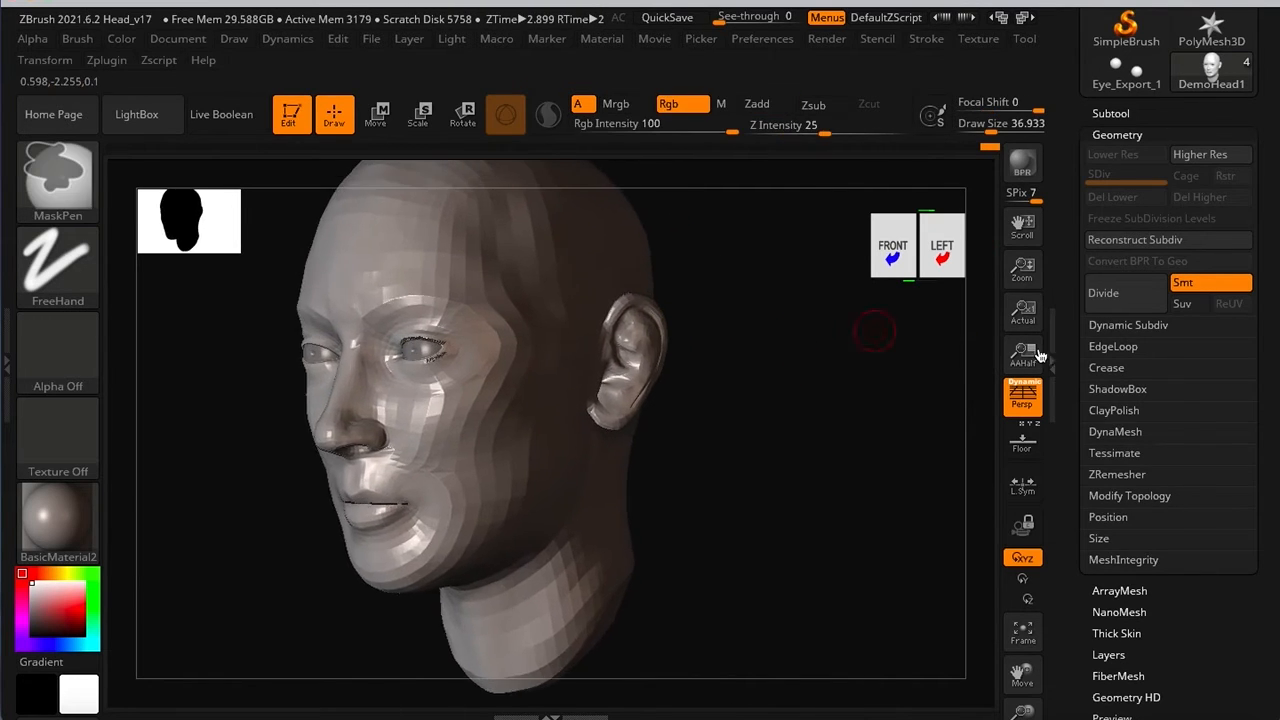
click(1121, 294)
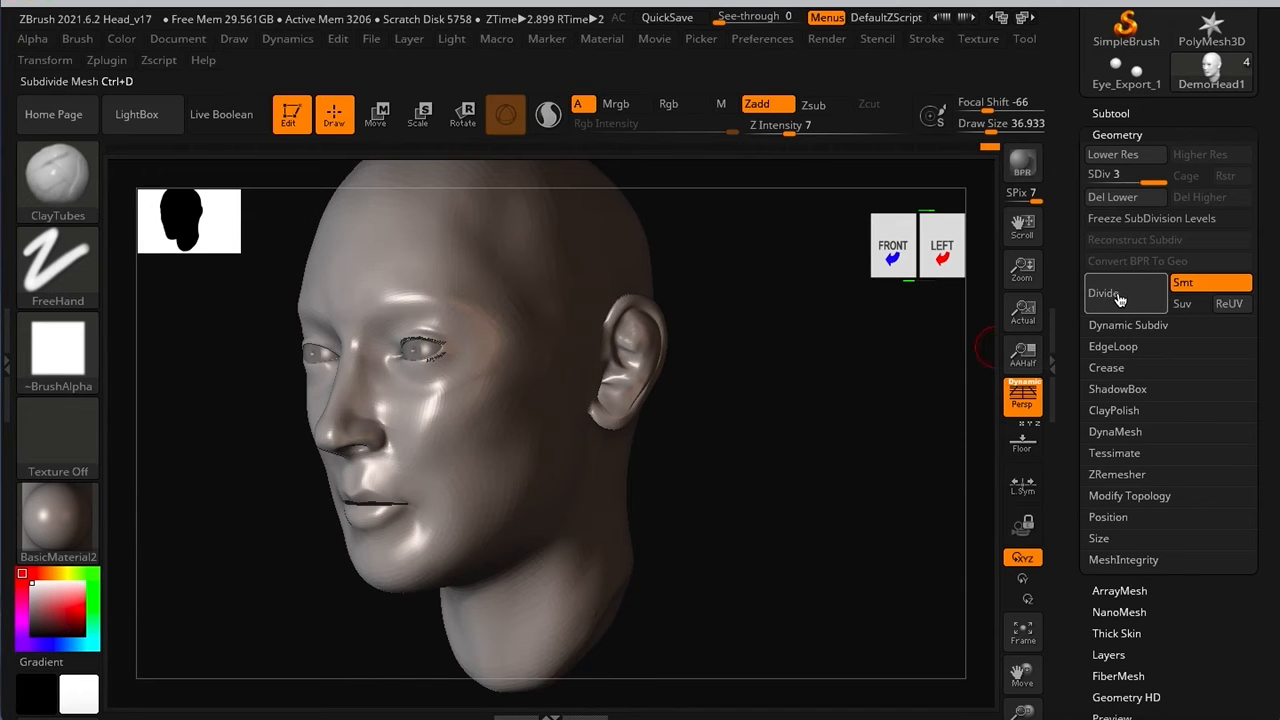
drag(795, 428, 843, 440)
alt+right_drag(795, 398, 787, 440)
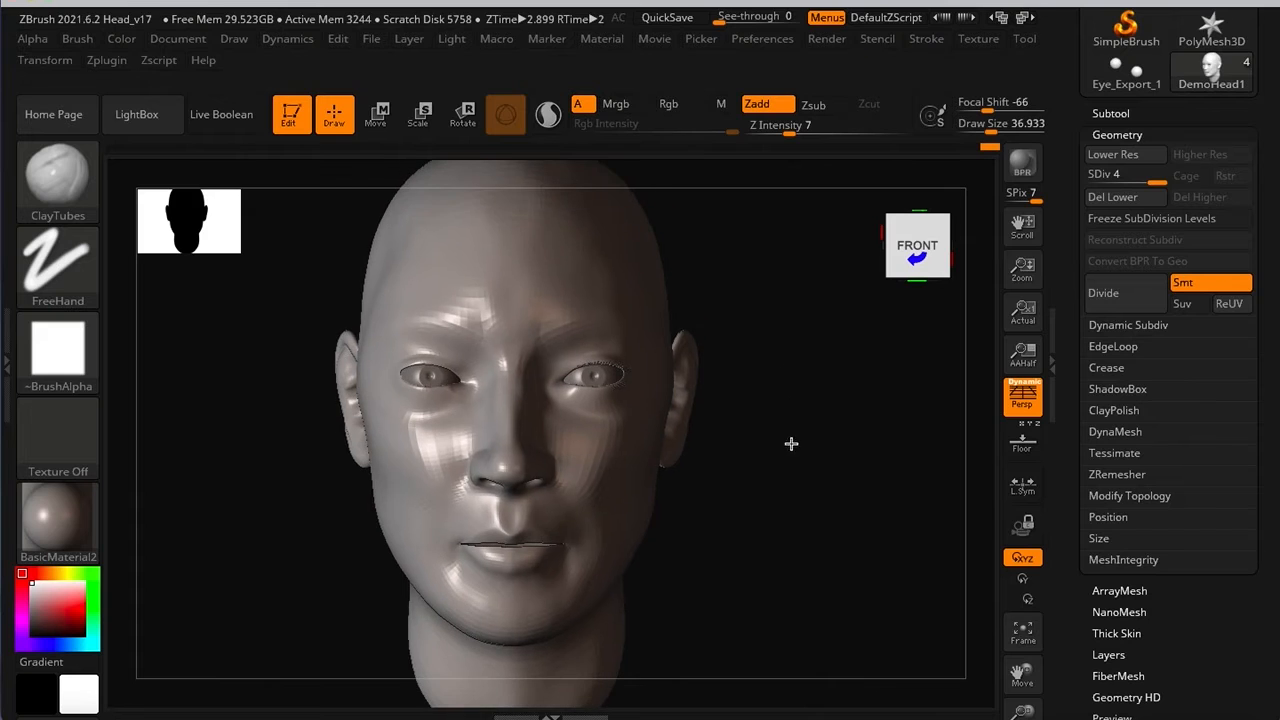
Step: Examine the smooth subdivided head from the front, in profile and in three-quarter view
drag(847, 453, 789, 460)
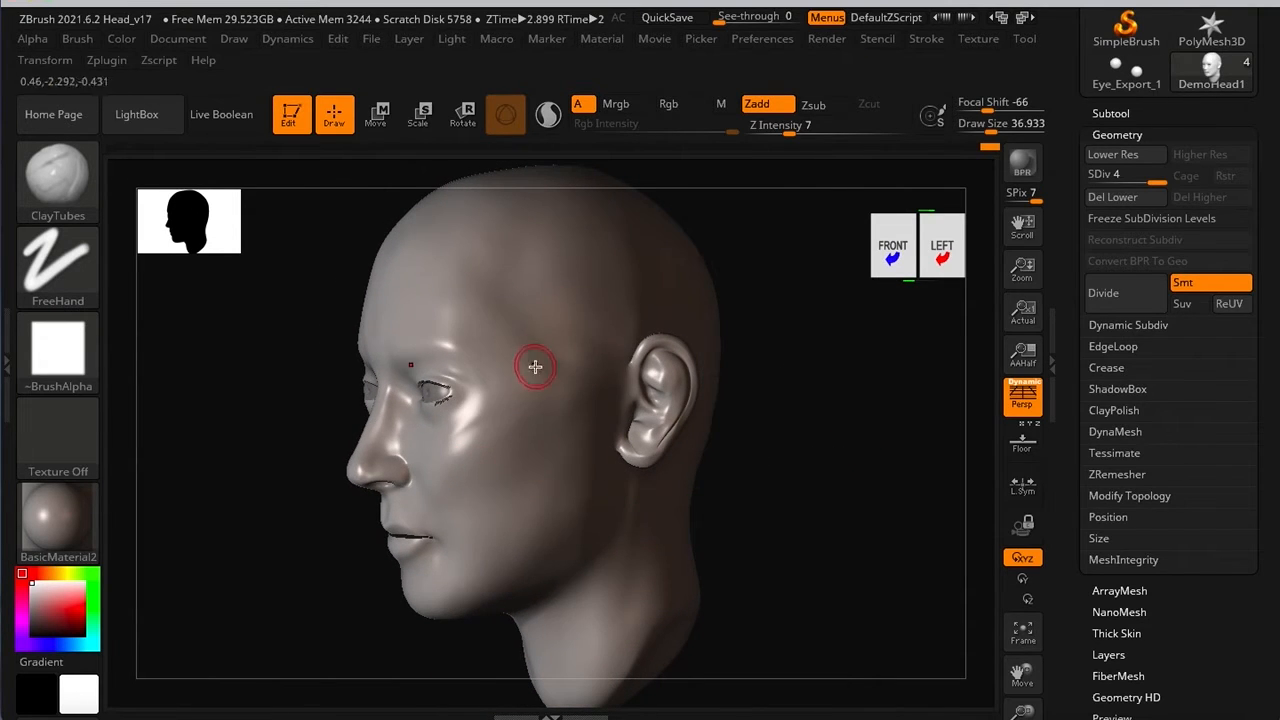
alt+right_drag(386, 372, 471, 239)
mouse_move(391, 387)
ctrl+right_down()
mouse_move(333, 496)
mouse_move(500, 565)
ctrl+right_up()
shift+drag(927, 520, 911, 554)
mouse_move(699, 466)
ctrl+right_down()
mouse_move(743, 443)
mouse_move(829, 477)
mouse_move(717, 429)
ctrl+right_up()
mouse_move(754, 357)
alt+right_down()
mouse_move(634, 320)
mouse_move(647, 322)
alt+right_up()
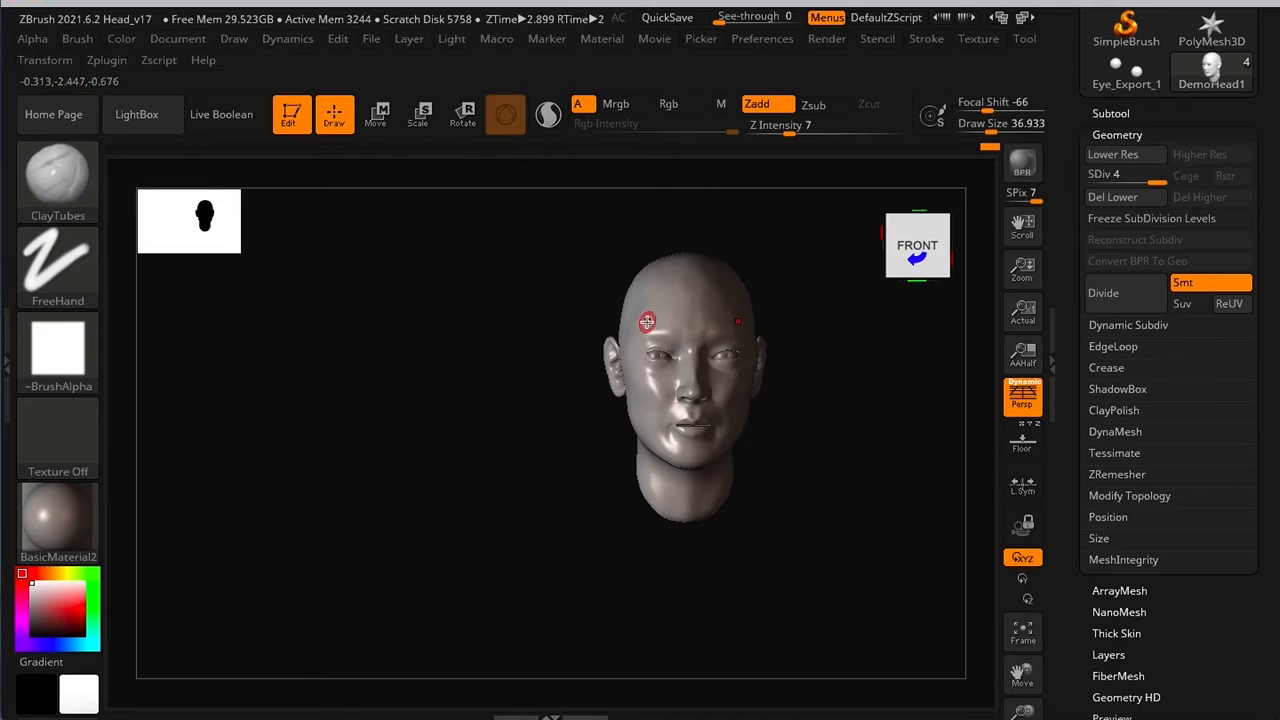
key(f)
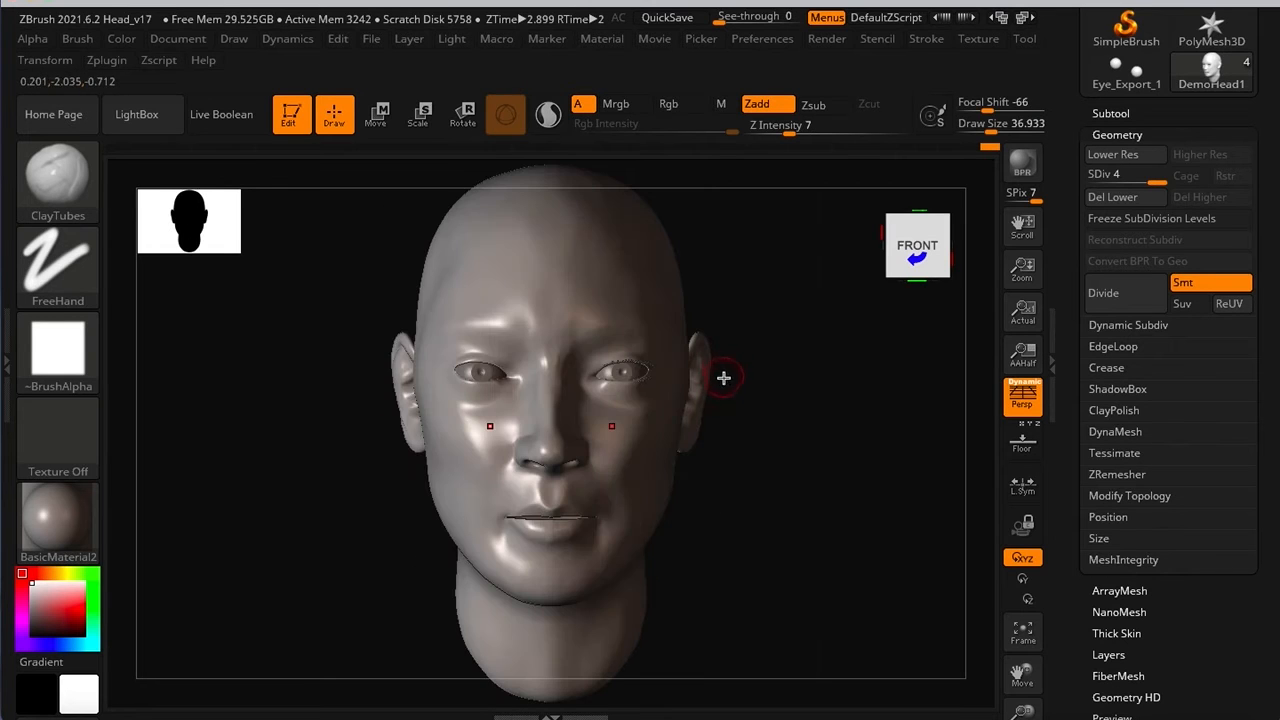
drag(846, 447, 737, 434)
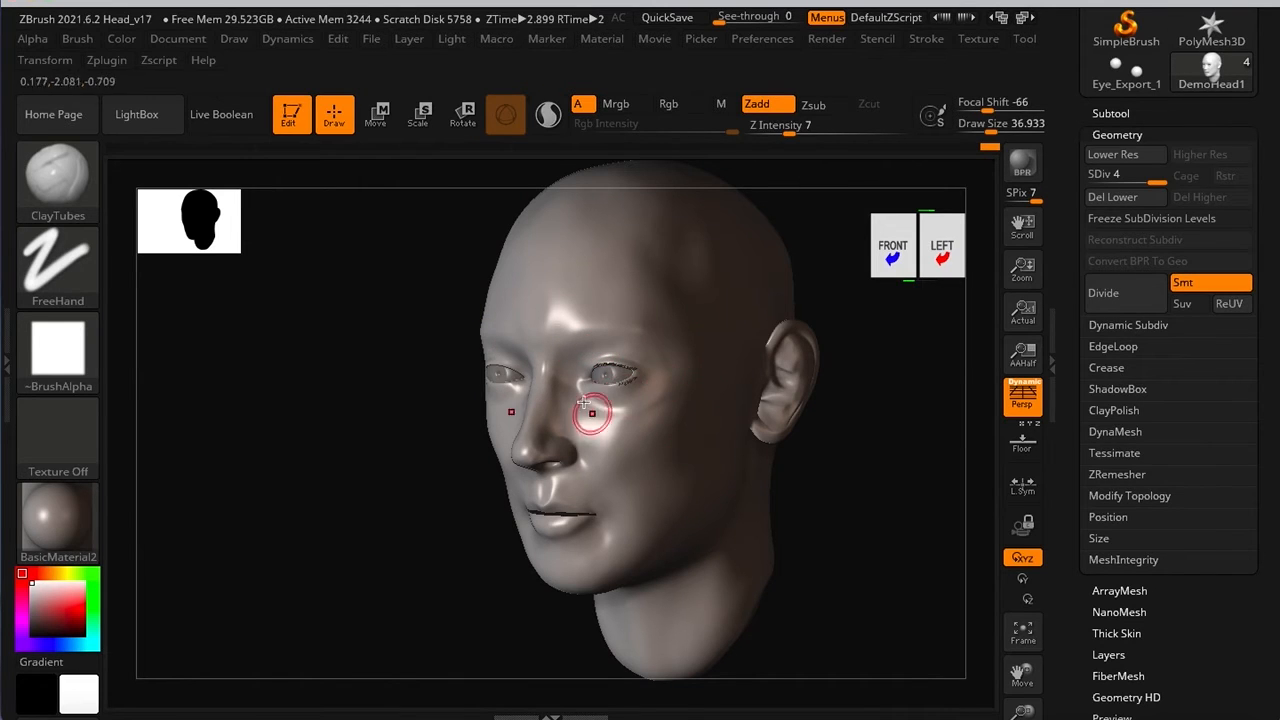
shift+drag(397, 386, 413, 374)
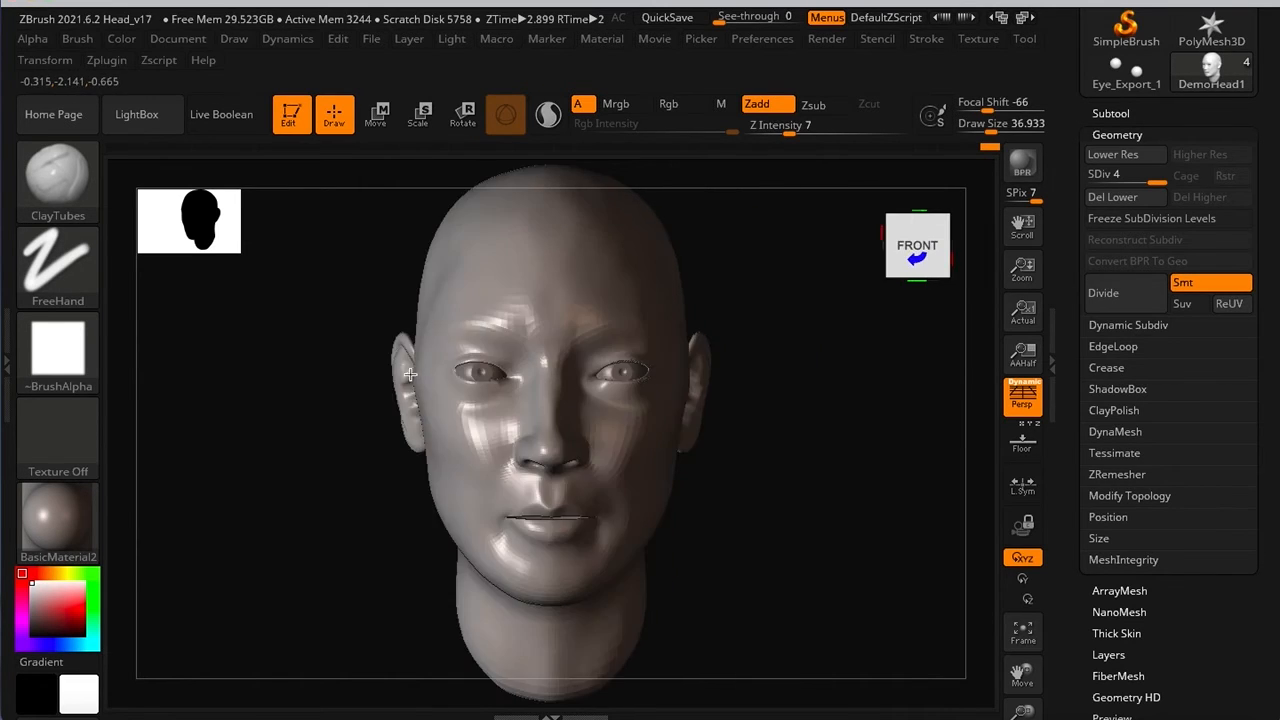
alt+right_drag(642, 288, 657, 220)
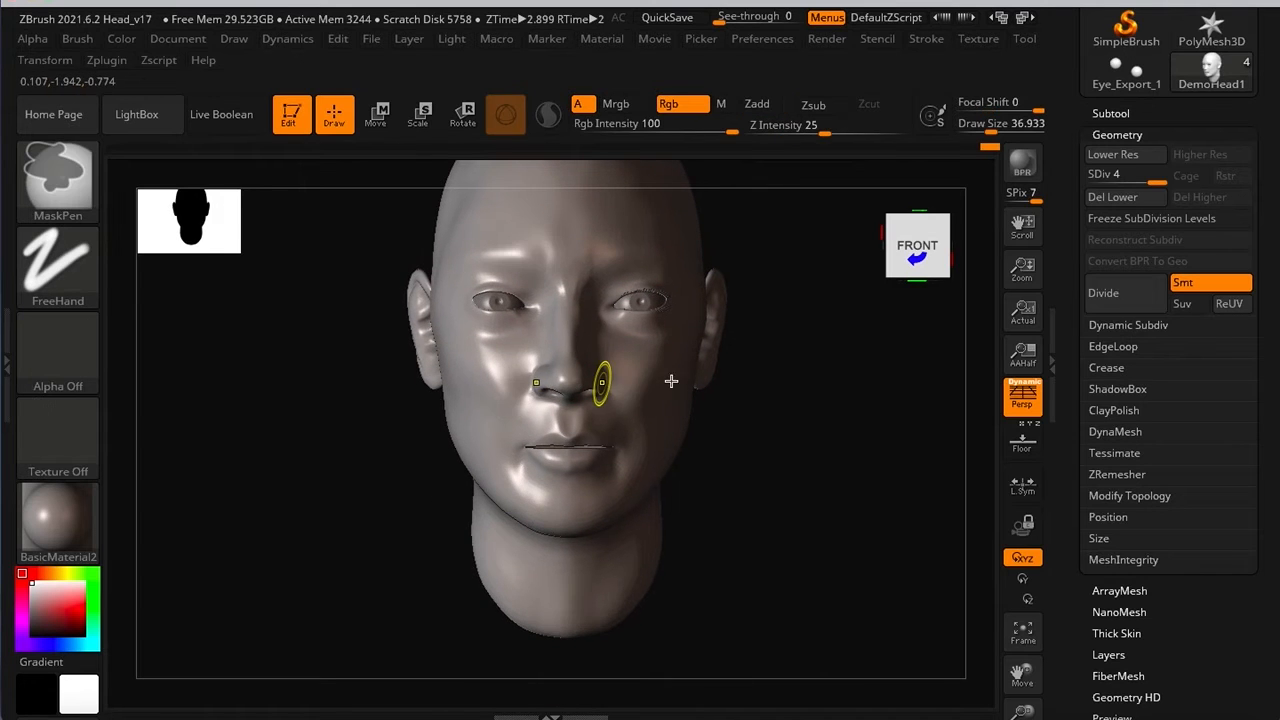
Step: Set the head to subdivision level 3 for work around the mouth
mouse_move(861, 404)
ctrl+right_down()
mouse_move(874, 409)
mouse_move(777, 463)
mouse_move(843, 329)
mouse_move(478, 351)
ctrl+right_up()
mouse_move(643, 369)
ctrl+right_down()
mouse_move(829, 400)
mouse_move(777, 400)
ctrl+right_up()
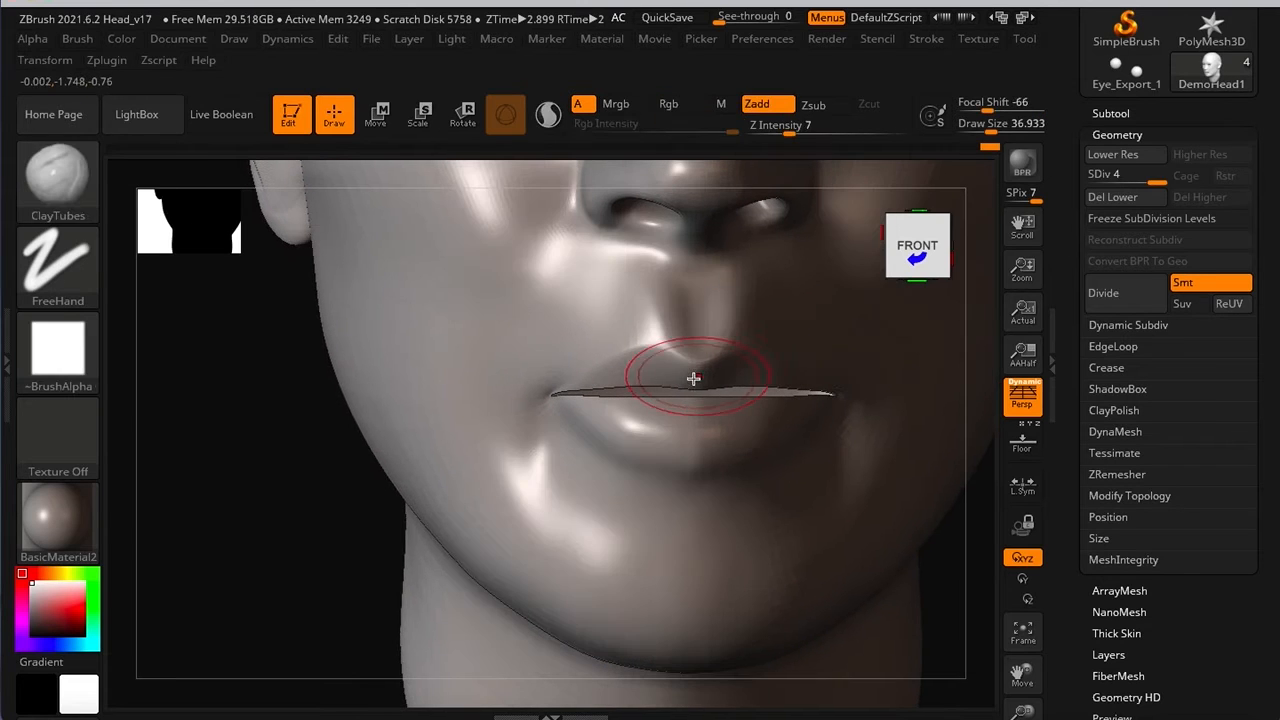
click(1140, 176)
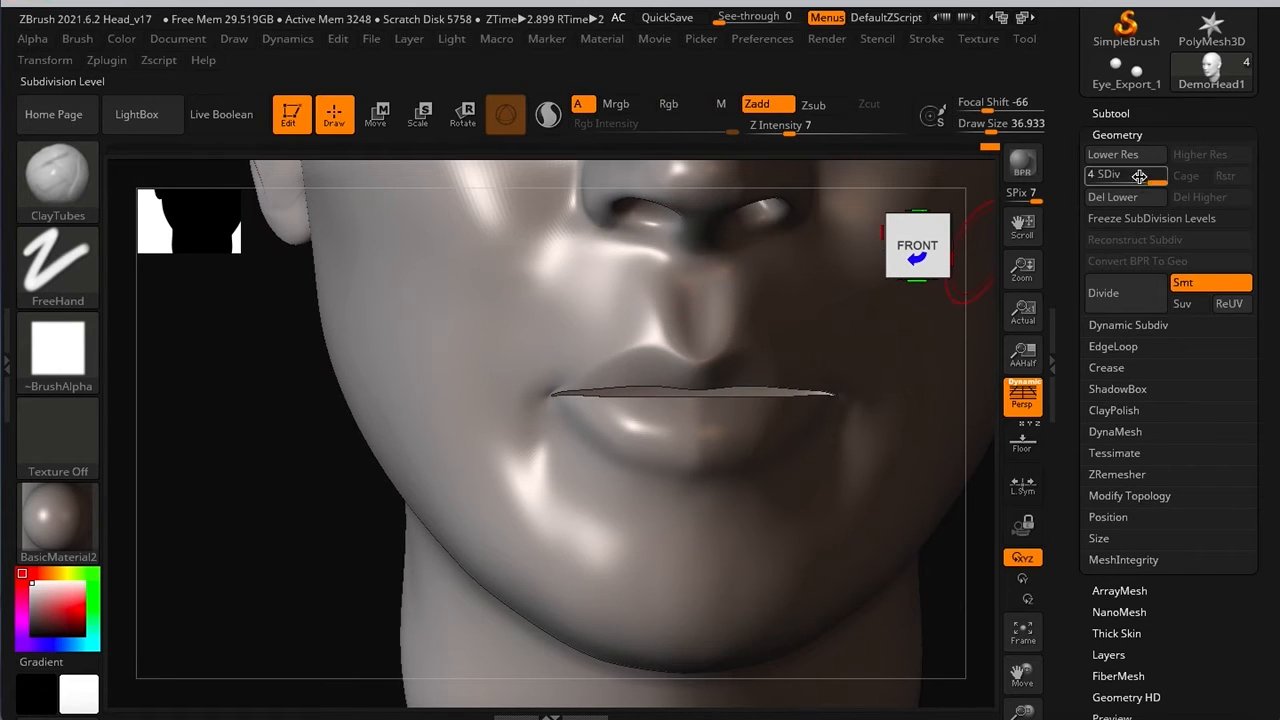
text(3)
key(Return)
Step: Select the Move brush and try pulling the middle of the upper lip down, undoing the stroke
key(space)
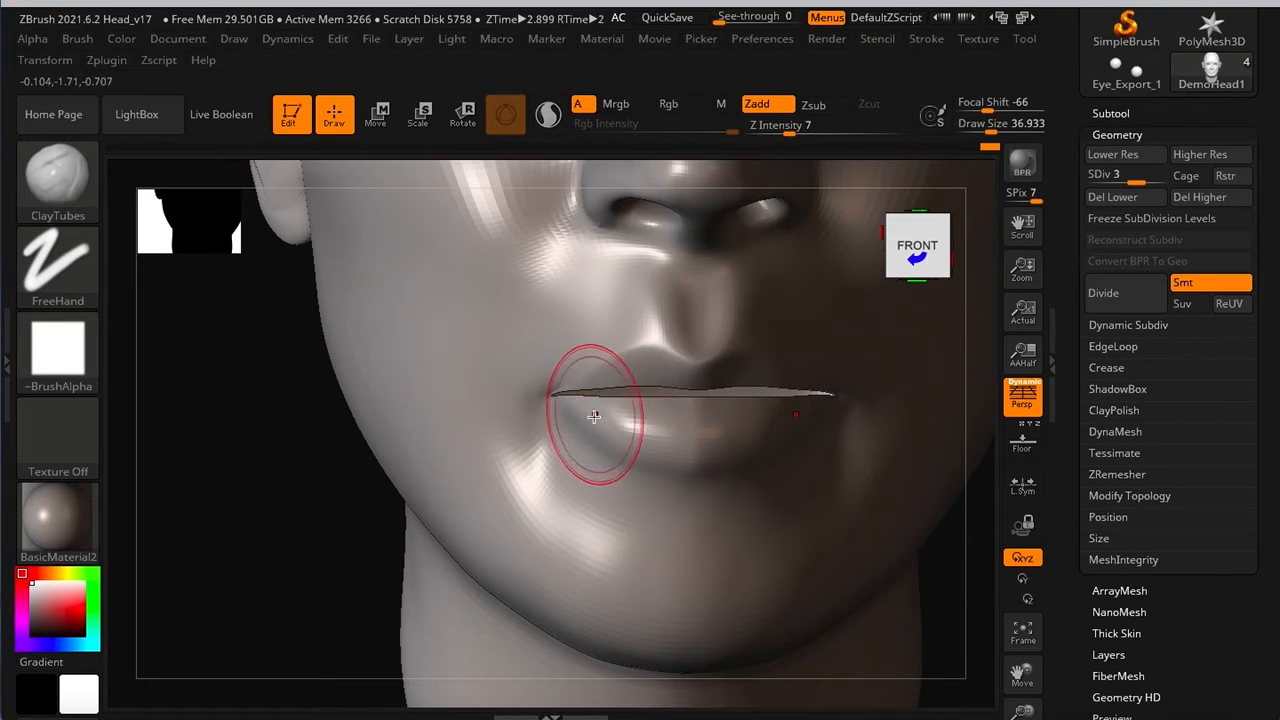
key(space)
click(515, 466)
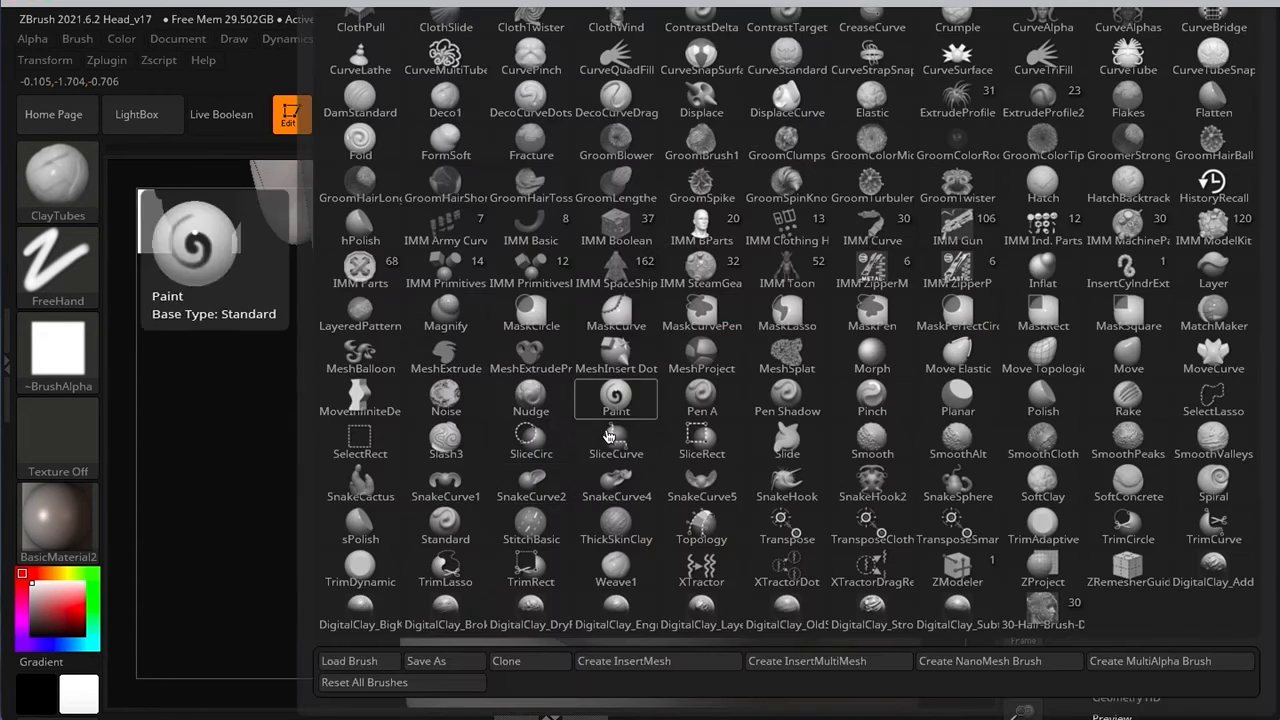
key(m)
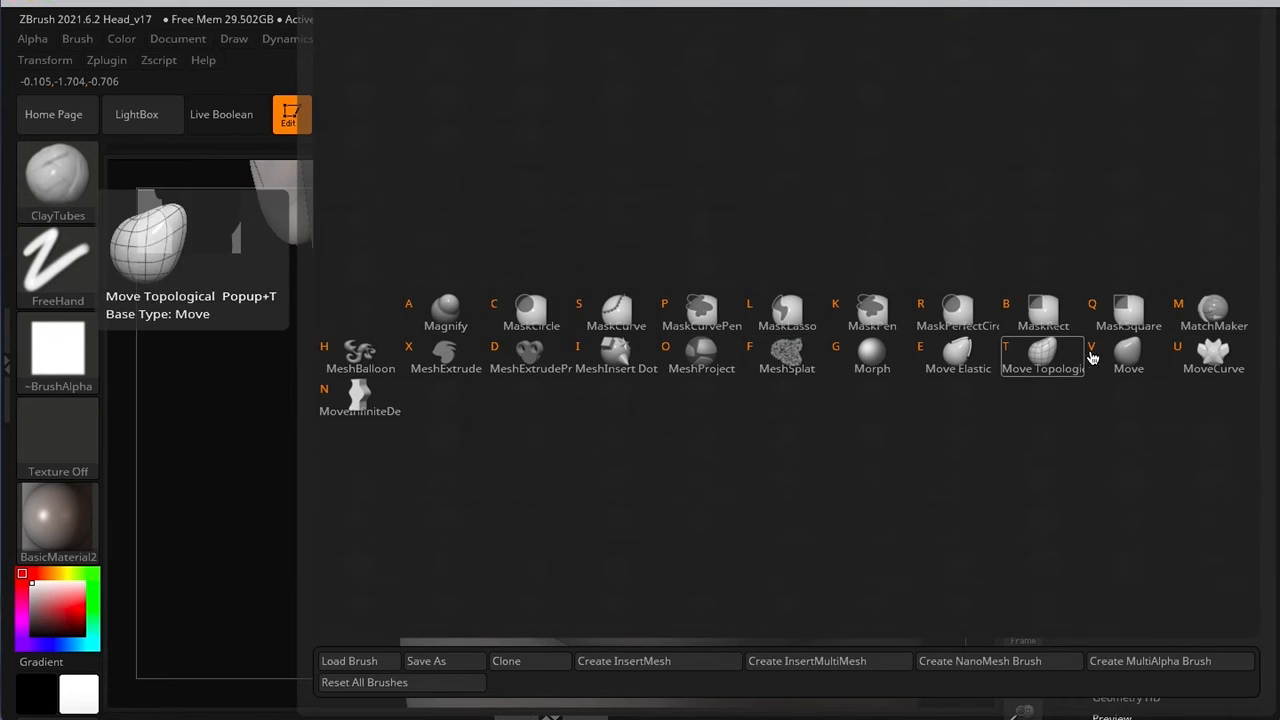
click(1130, 360)
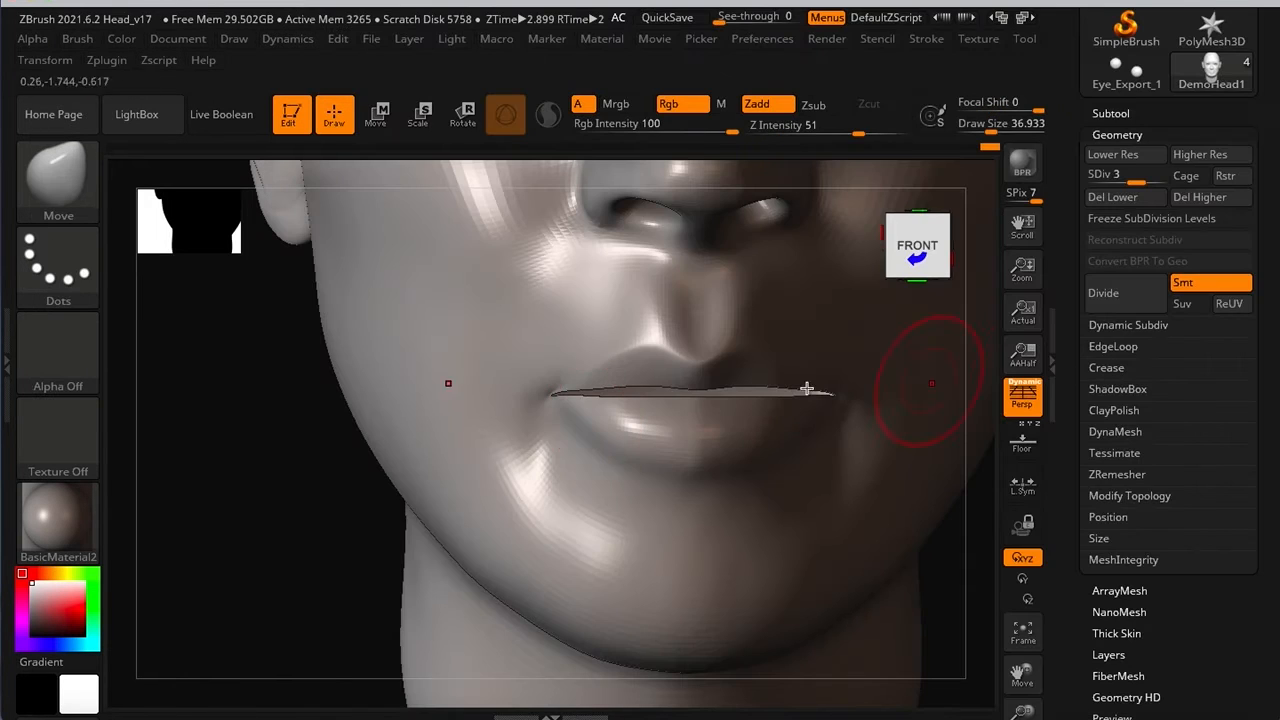
mouse_move(666, 387)
mouse_down()
mouse_move(660, 418)
mouse_move(666, 303)
mouse_move(662, 433)
mouse_up()
key(ctrl+z)
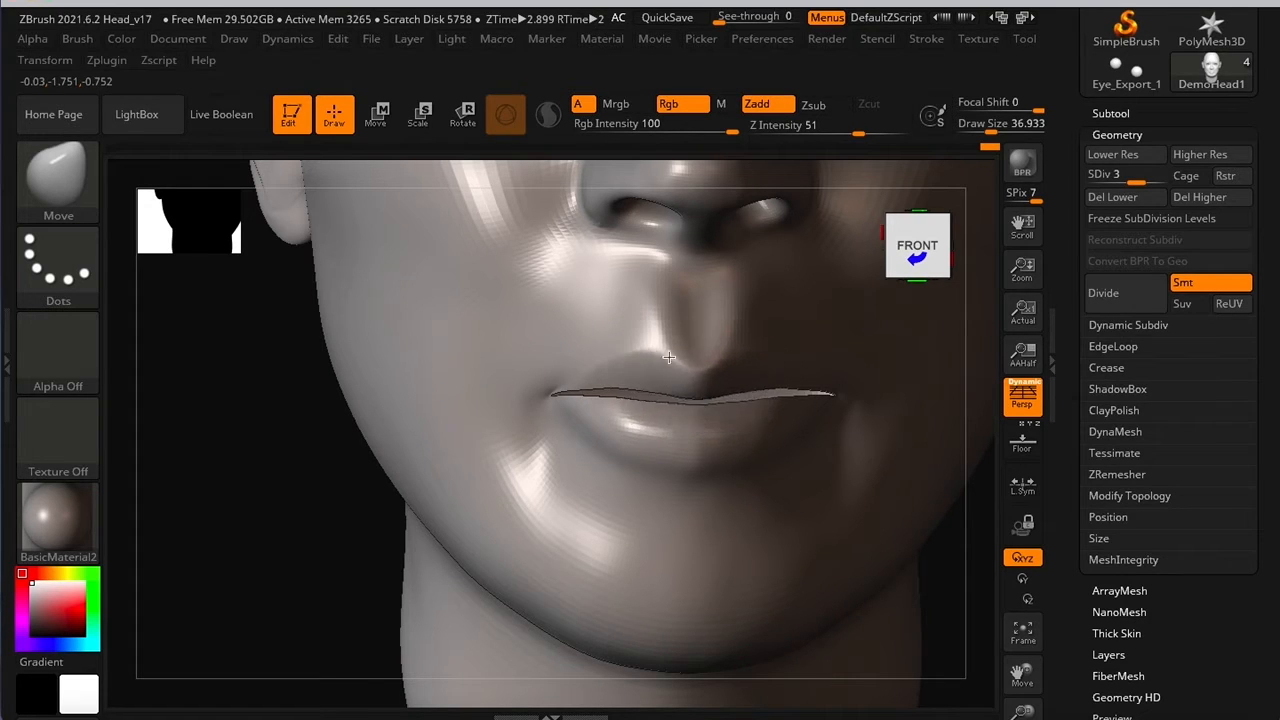
Step: Set the draw size to about 17 and paint a symmetrical mask on both cheeks
mouse_move(684, 302)
alt+right_down()
mouse_move(491, 267)
mouse_move(531, 263)
mouse_move(577, 286)
mouse_move(566, 346)
mouse_move(552, 316)
alt+right_up()
key(space)
mouse_move(551, 316)
mouse_down()
mouse_move(570, 316)
mouse_move(543, 316)
mouse_up()
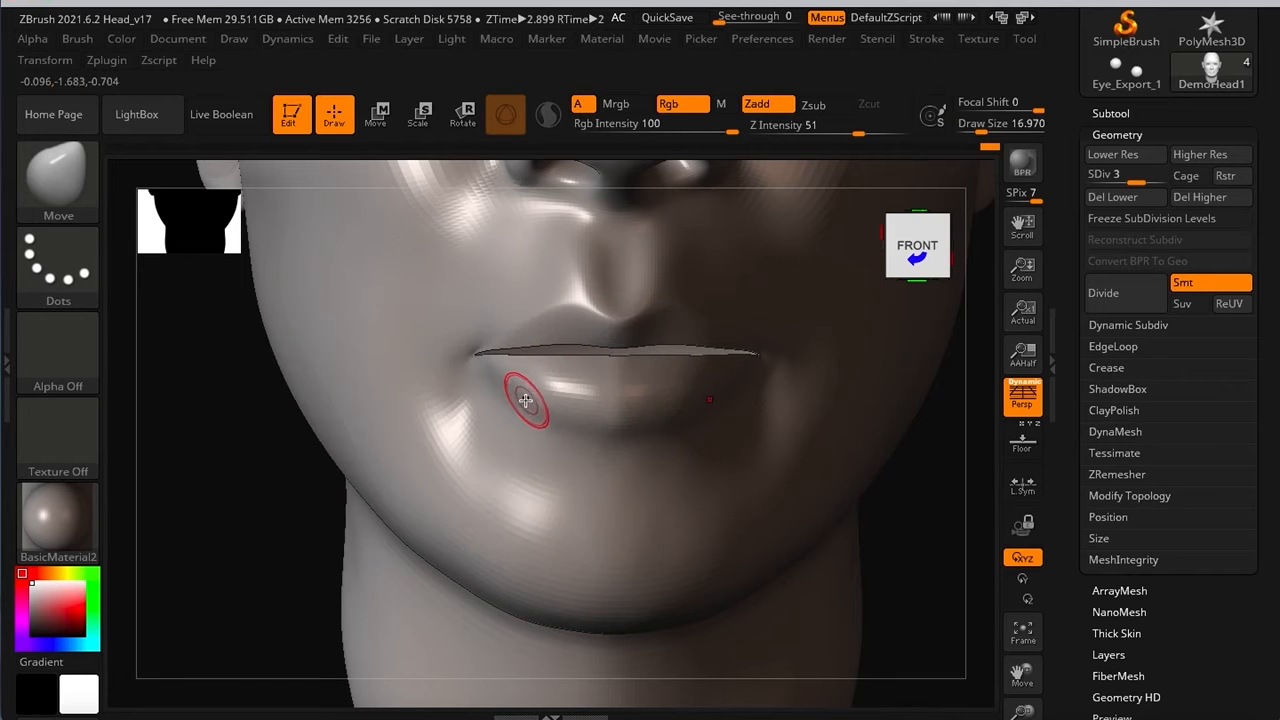
key(ctrl)
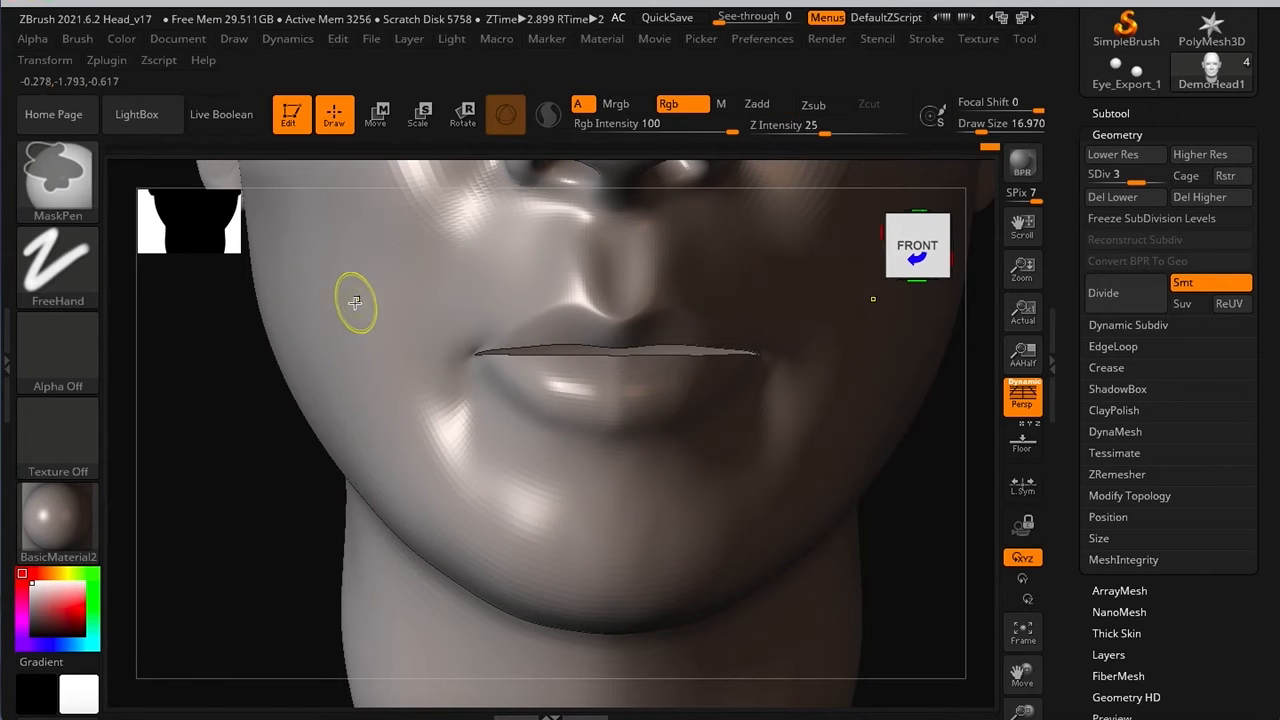
mouse_move(347, 314)
ctrl+mouse_down()
mouse_move(370, 300)
mouse_move(425, 300)
mouse_move(428, 311)
mouse_move(399, 277)
ctrl+mouse_up()
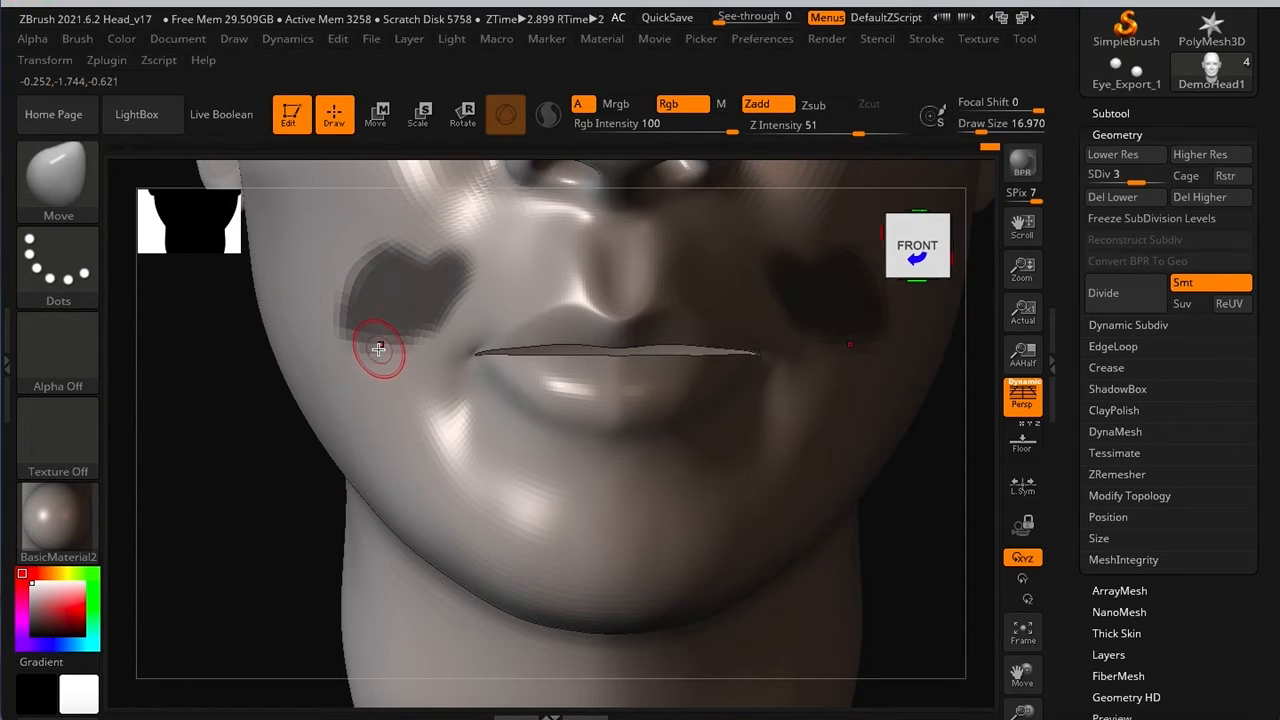
Step: Invert the cheek mask back and forth, and clear it from the head
key(ctrl)
ctrl+click(201, 418)
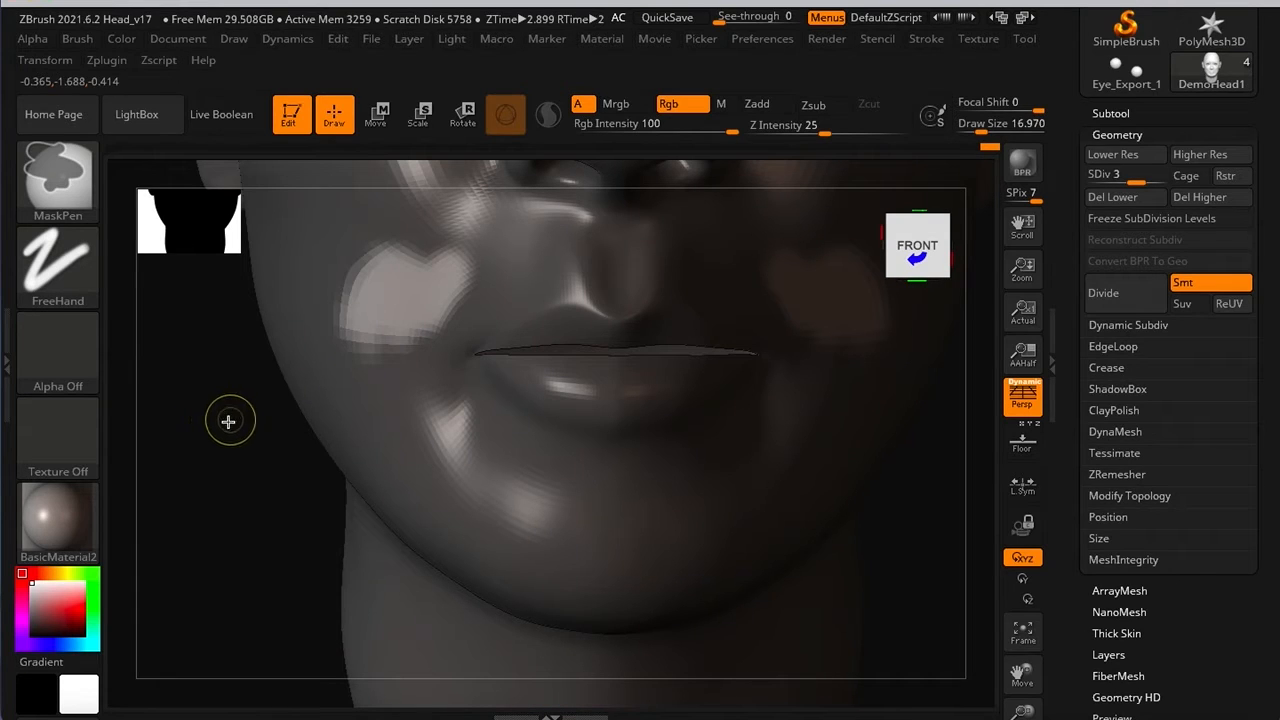
ctrl+click(207, 485)
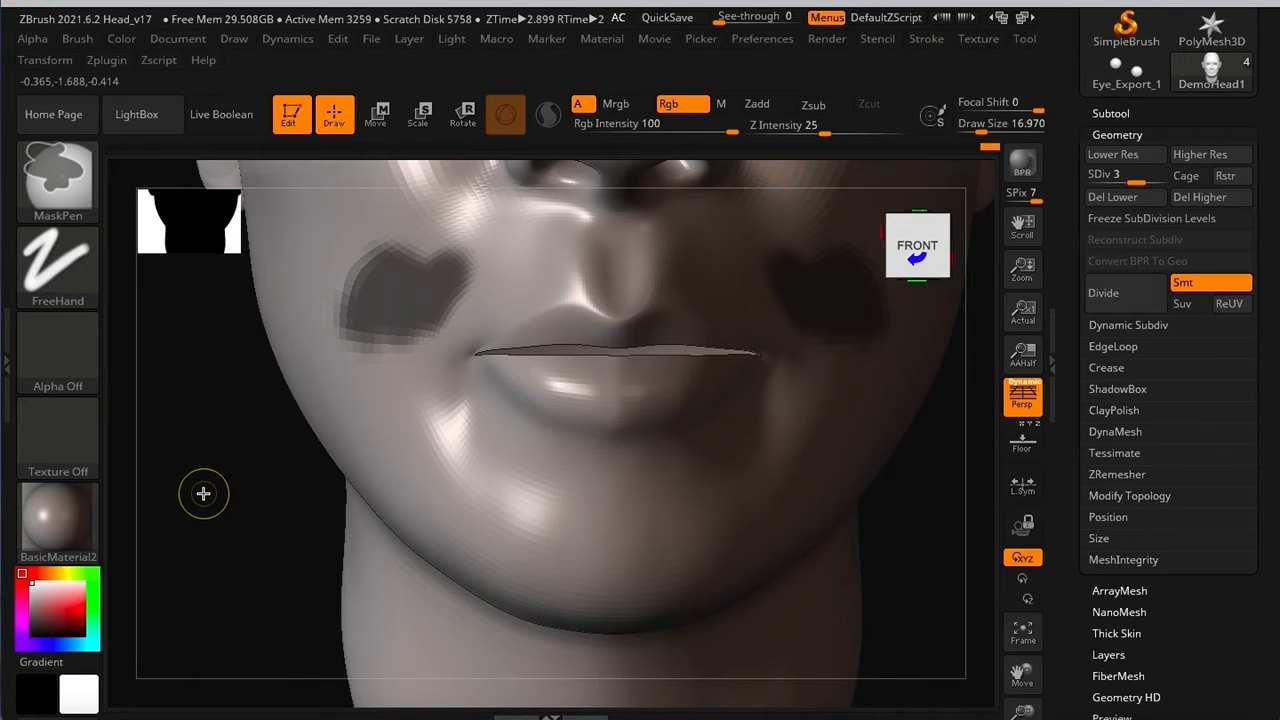
key(ctrl)
ctrl+drag(178, 378, 239, 505)
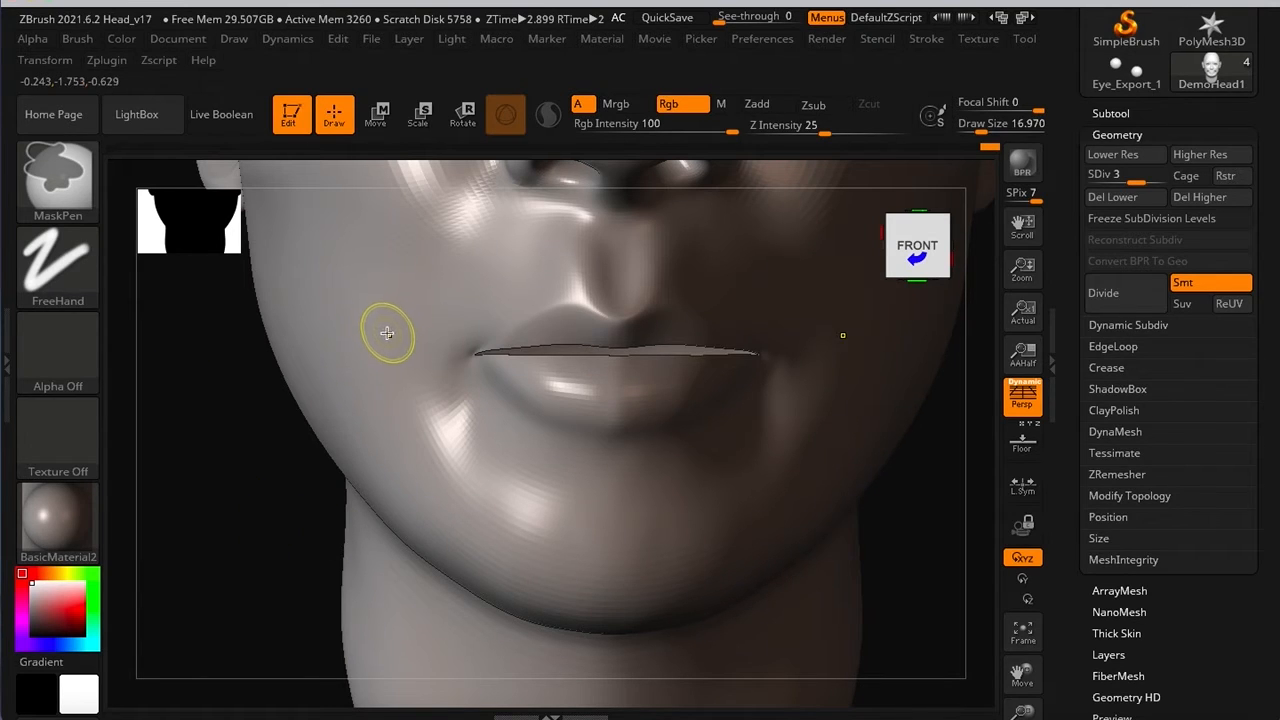
Step: Paint a narrow mask on each cheek, erase part of it, and clear the remaining mask
ctrl+drag(352, 335, 401, 248)
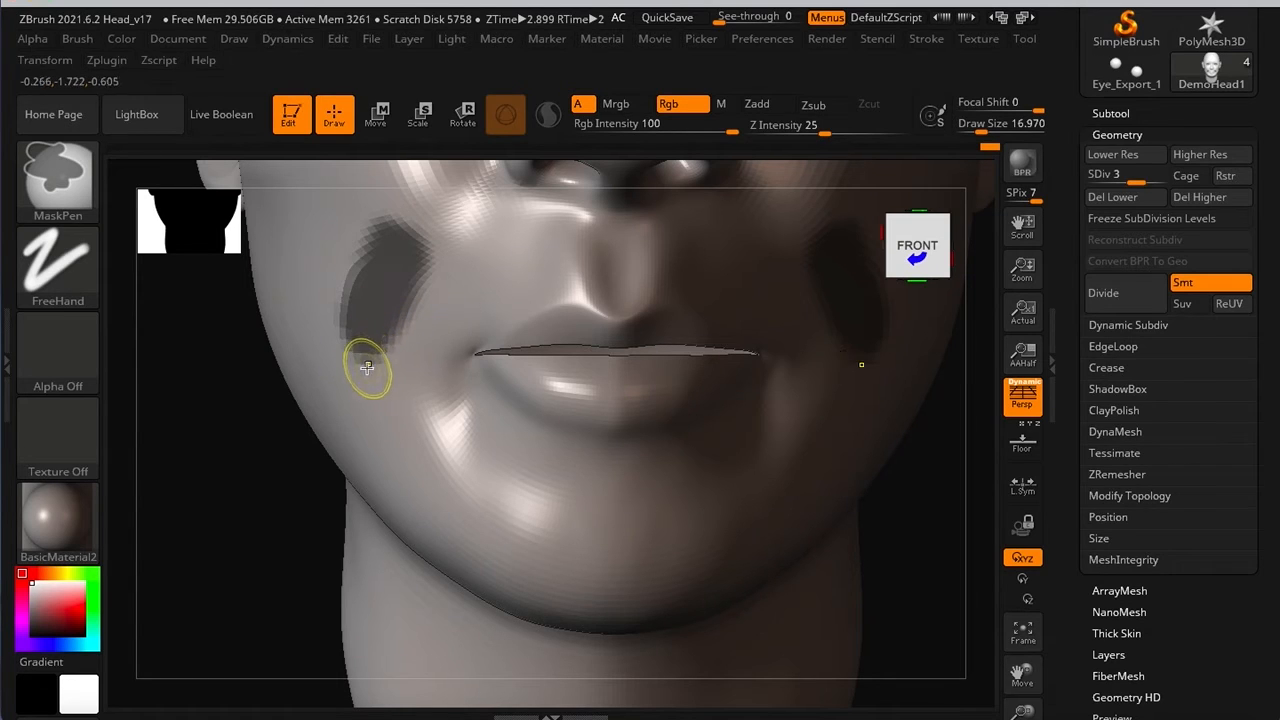
ctrl+alt+drag(435, 272, 419, 294)
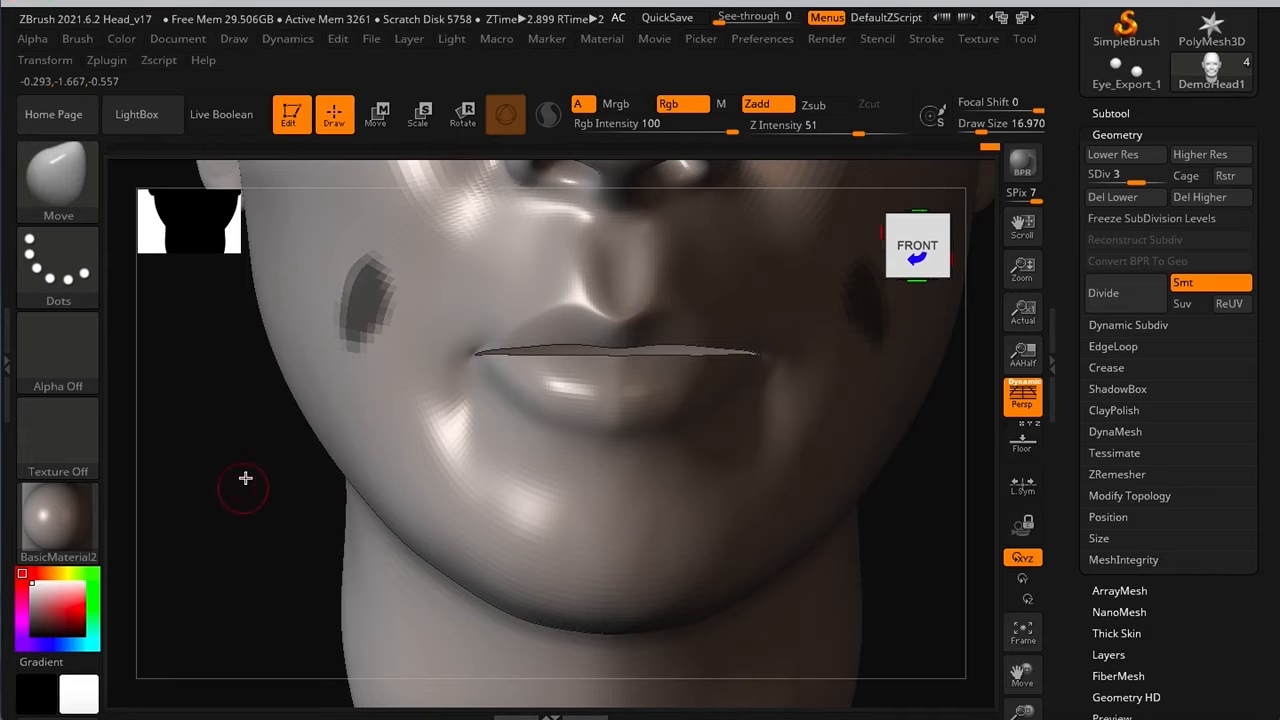
key(ctrl)
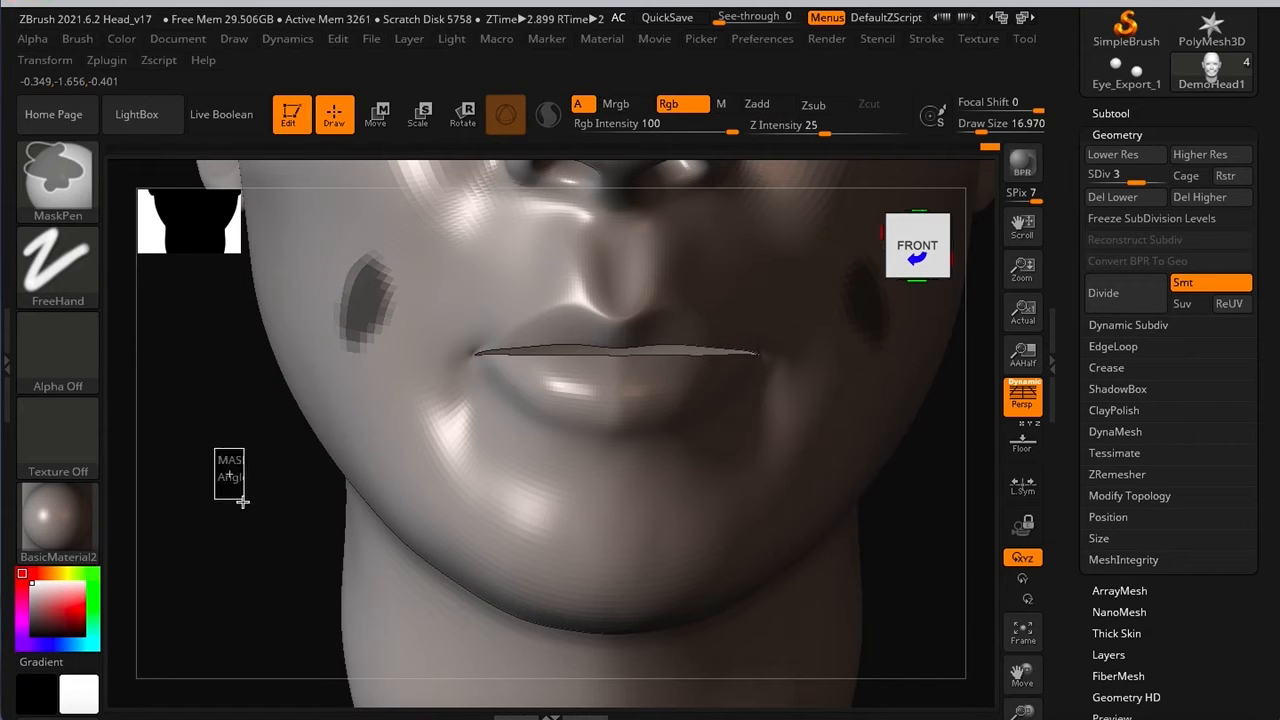
ctrl+drag(243, 498, 274, 560)
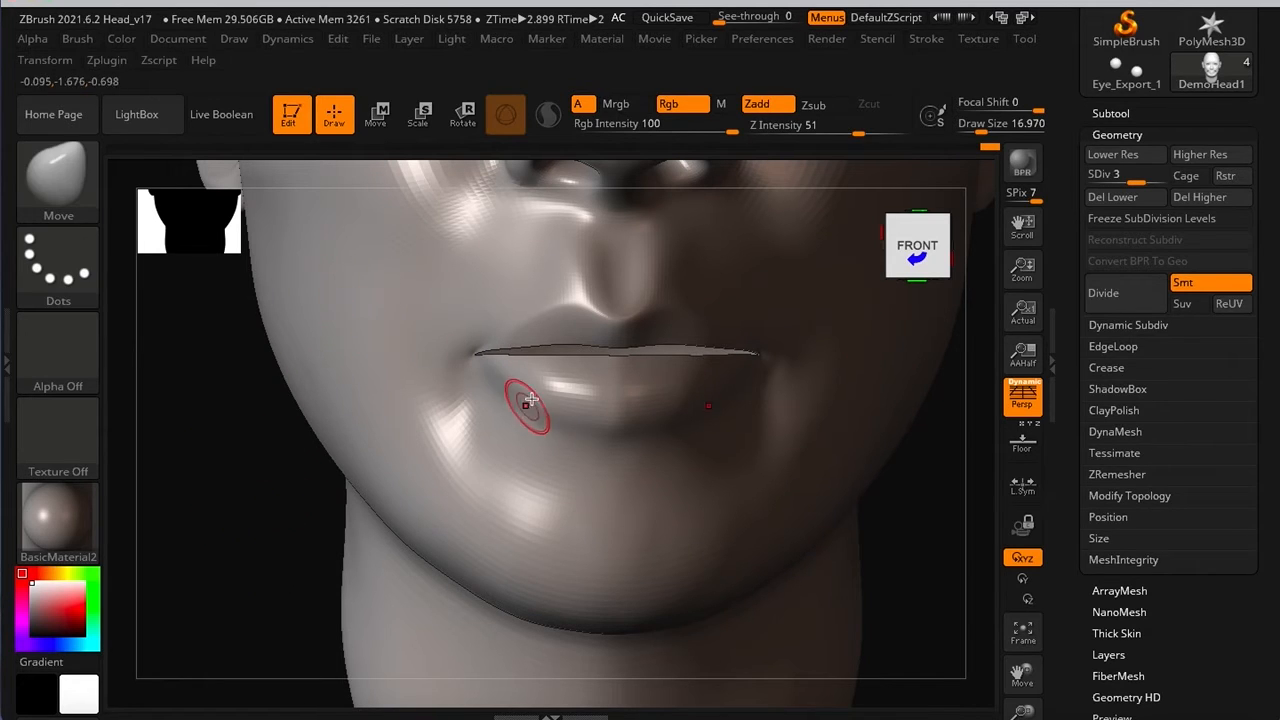
Step: Set the draw size to about 14.2 and paint a freehand mask over the lower lip
right_drag(613, 344, 429, 280)
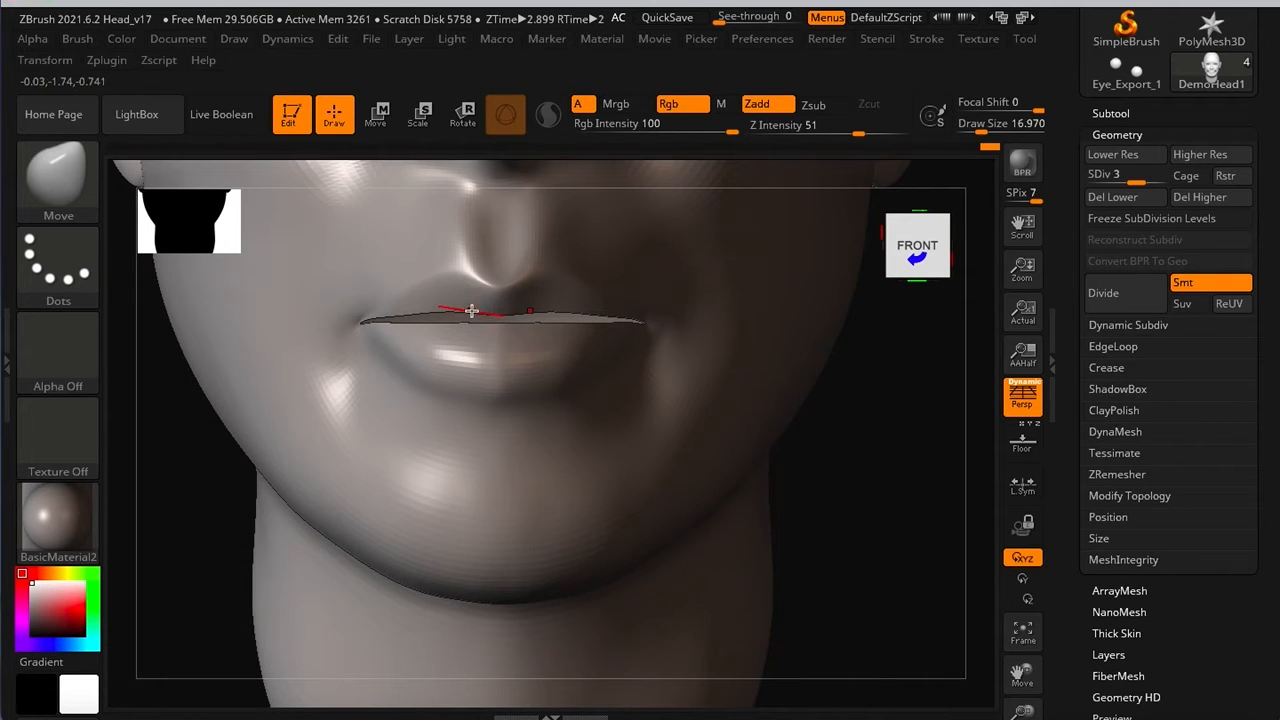
right_drag(862, 493, 863, 503)
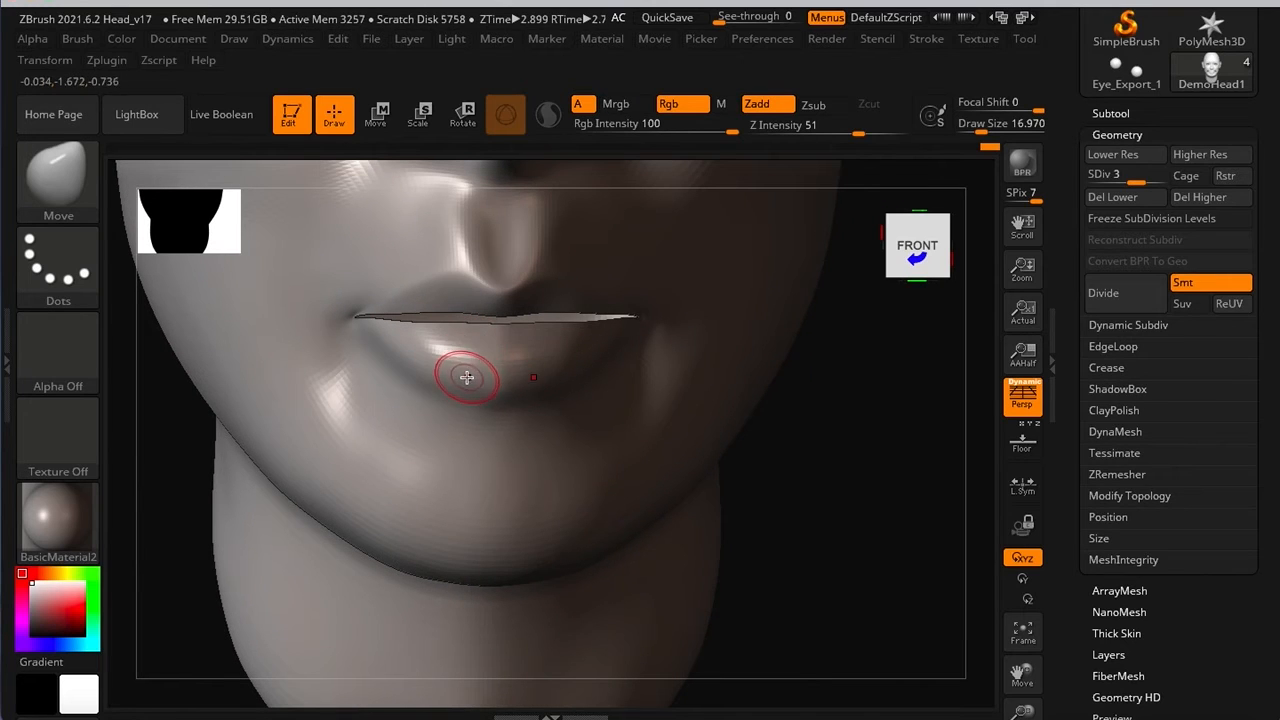
key(ctrl)
mouse_move(474, 365)
ctrl+mouse_down()
mouse_move(503, 347)
mouse_move(446, 358)
ctrl+mouse_up()
key(space)
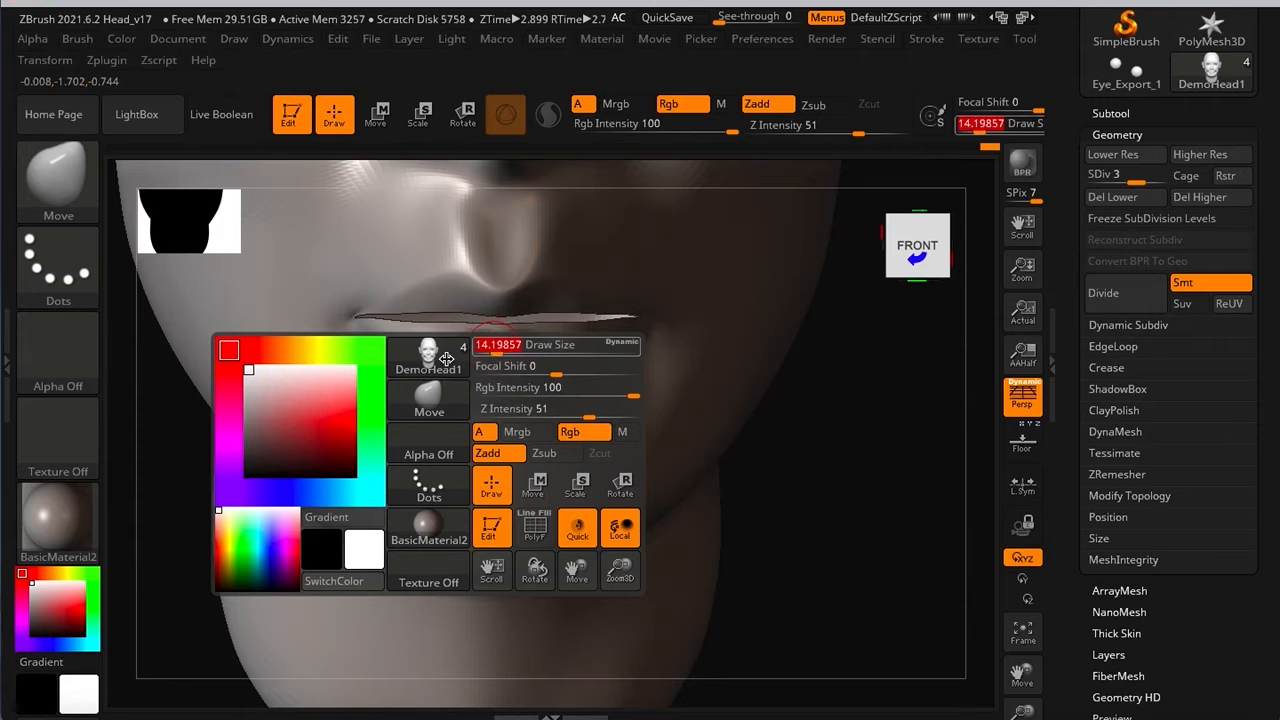
key(ctrl+z)
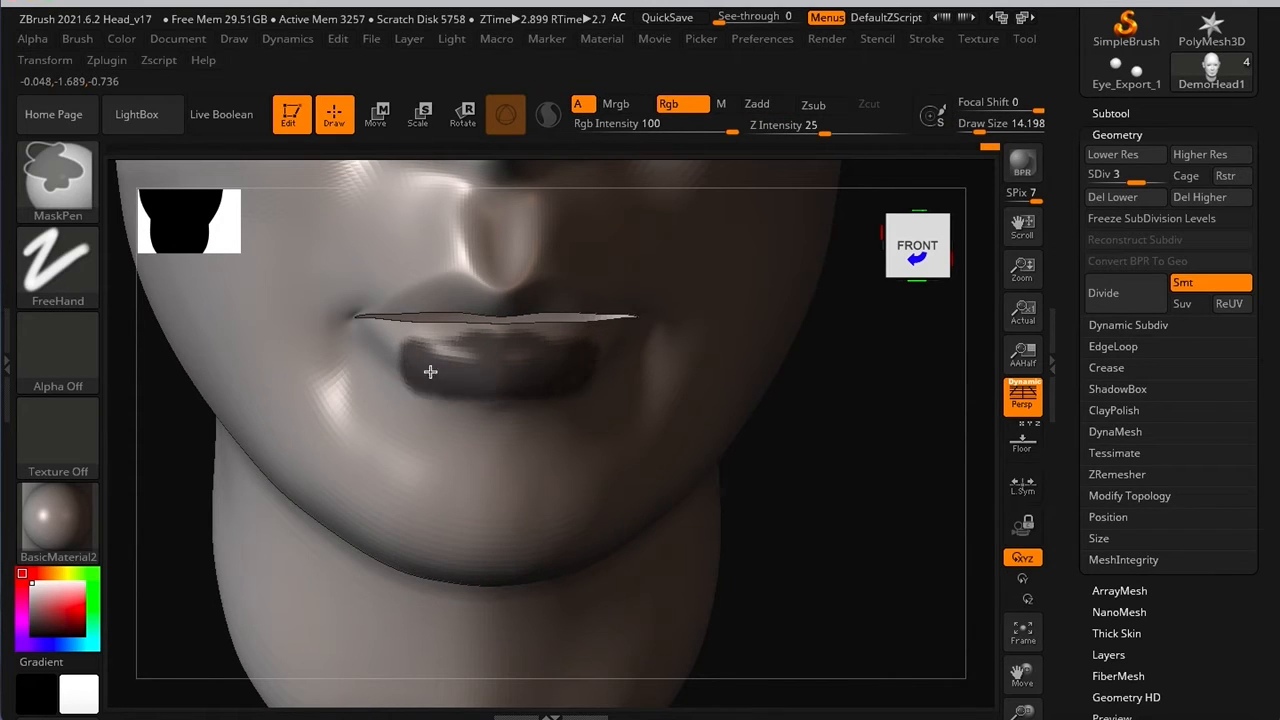
drag(855, 510, 831, 460)
Step: Change the masking brush from MaskPen to MaskRect
key(ctrl)
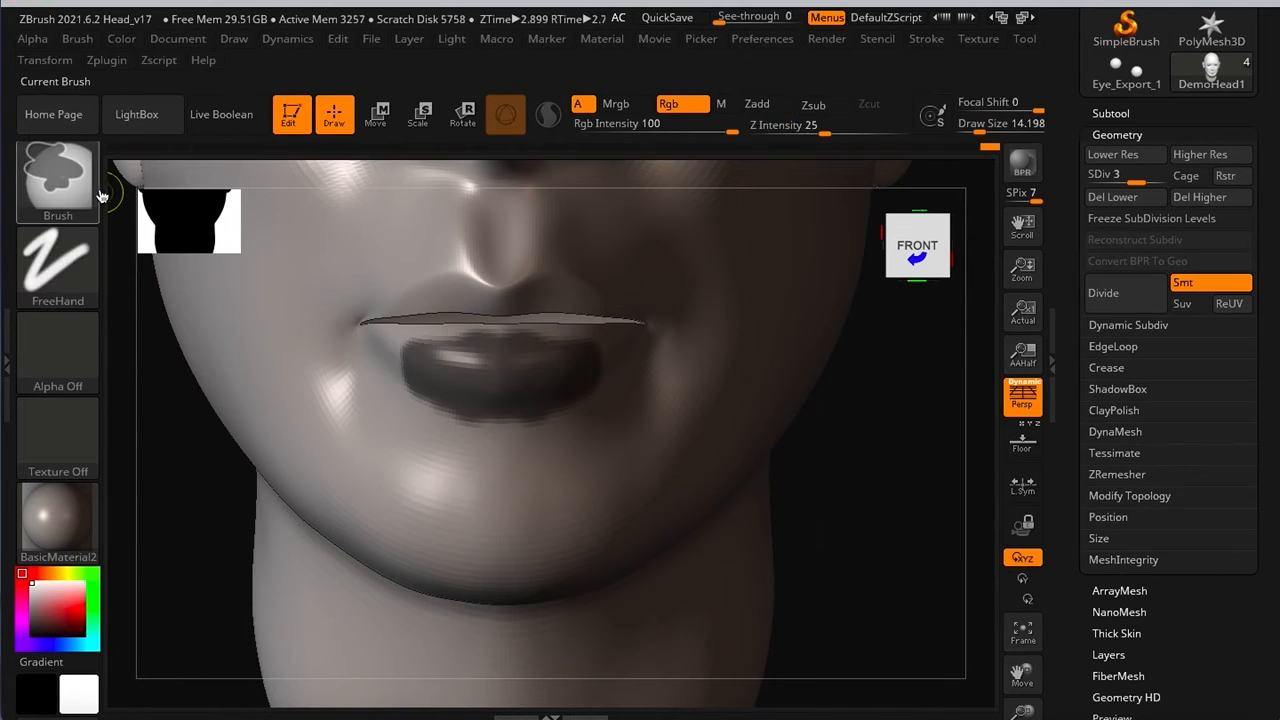
key(ctrl)
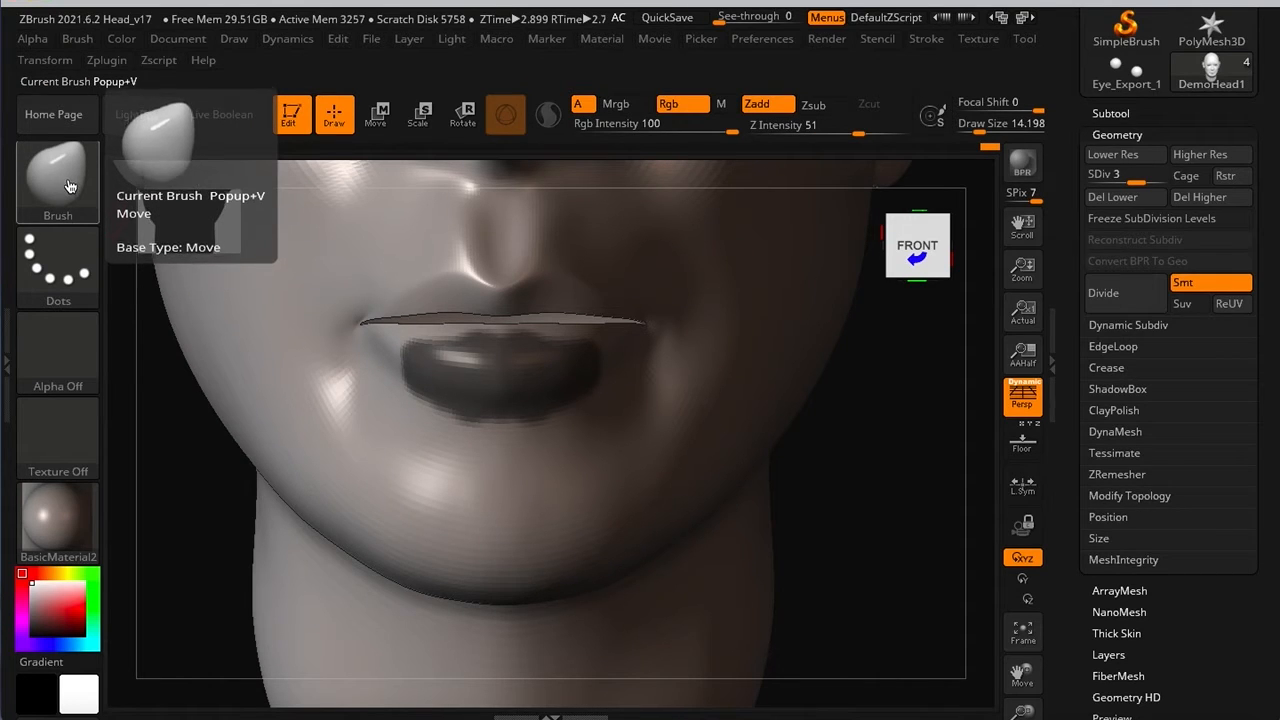
key(ctrl)
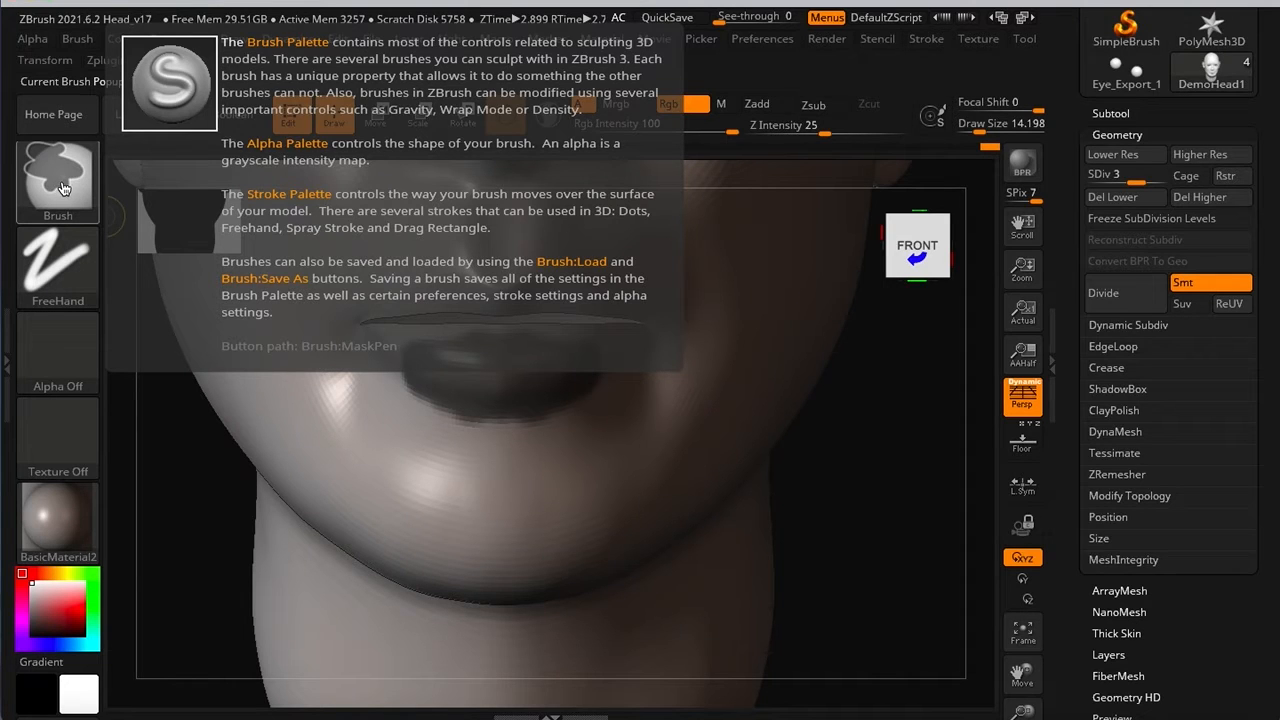
key(ctrl)
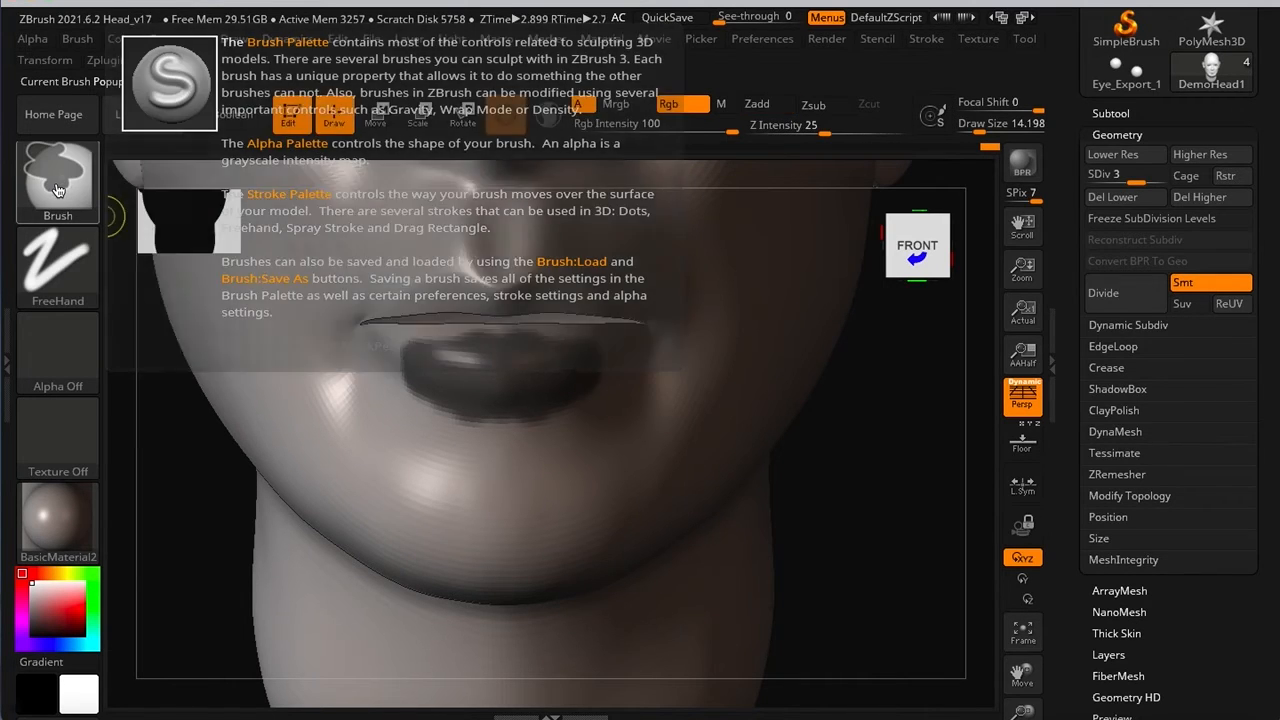
ctrl+click(50, 190)
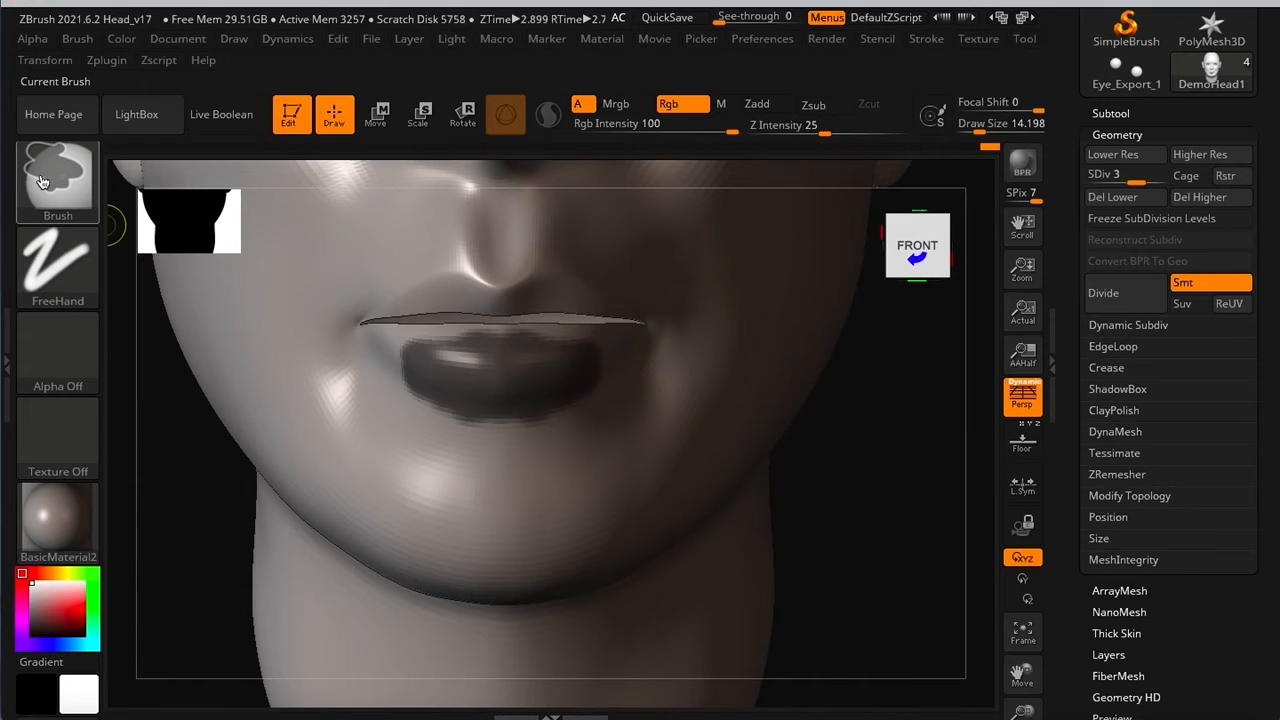
click(47, 185)
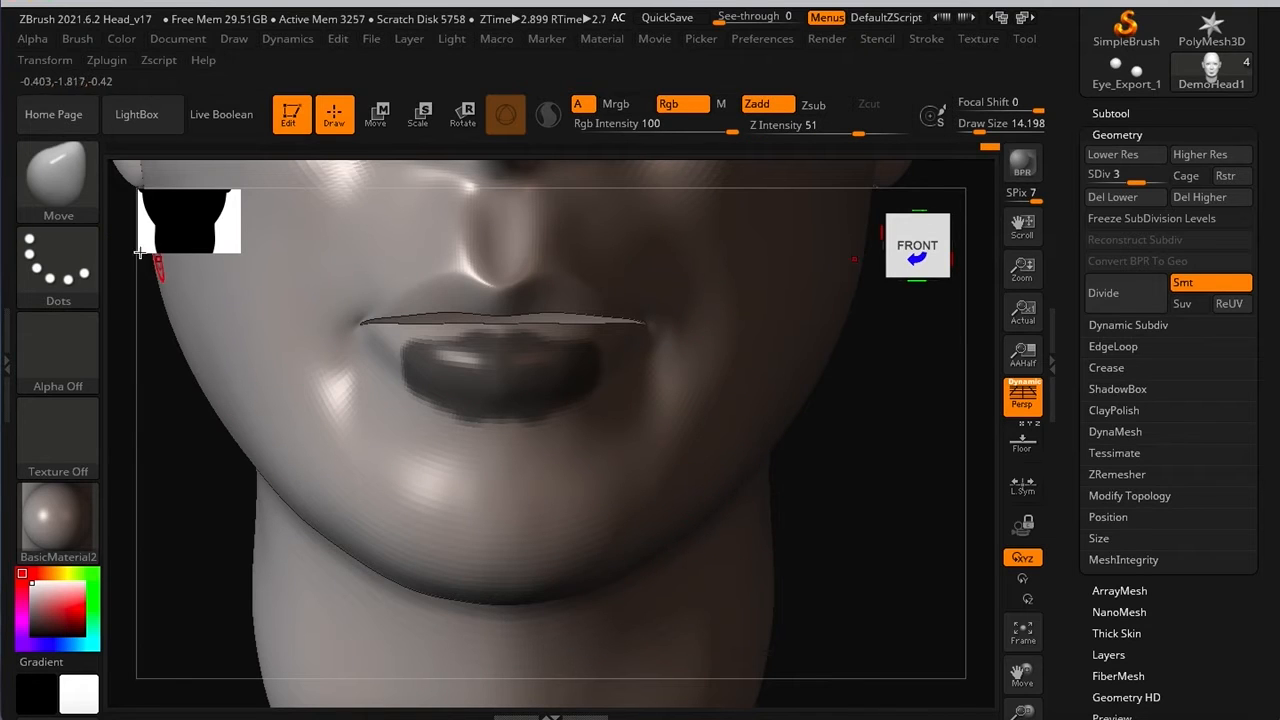
Step: Mask a rectangular band across the lower lip and the area just below it, and inspect its extent from the side
key(ctrl)
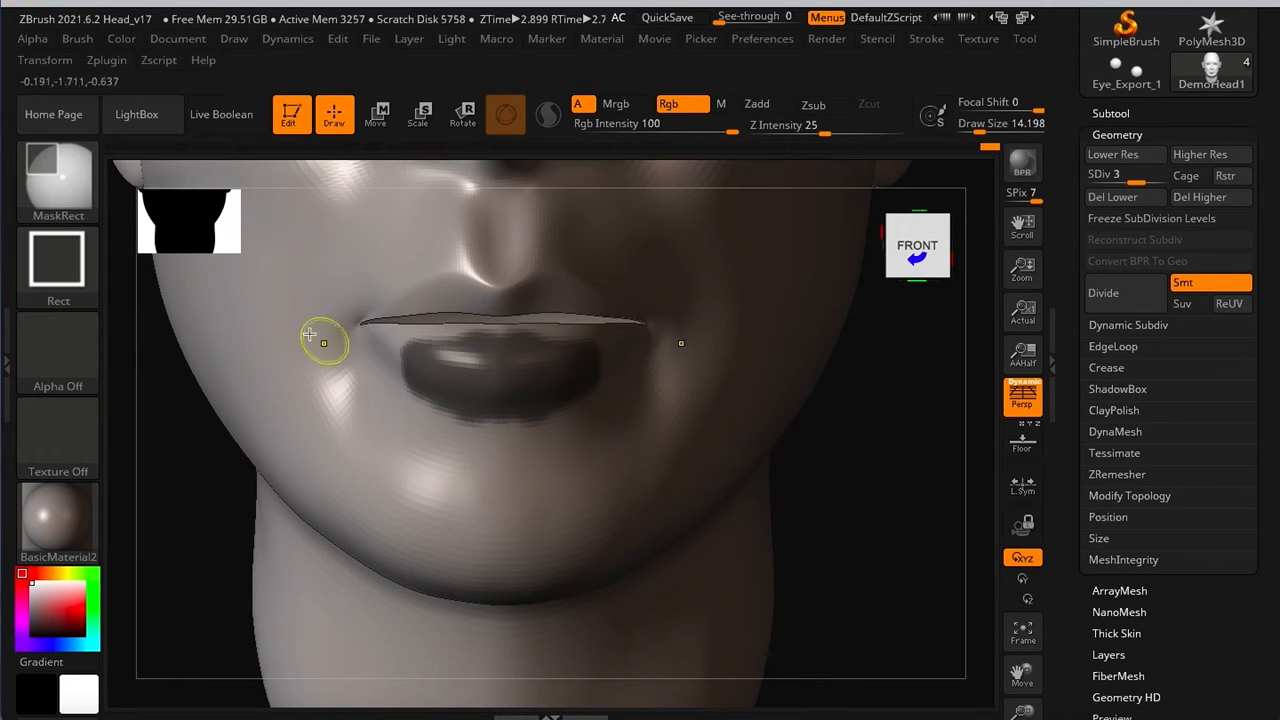
mouse_move(321, 441)
ctrl+mouse_down()
mouse_move(392, 378)
mouse_move(664, 354)
mouse_move(759, 322)
ctrl+mouse_up()
drag(954, 495, 897, 508)
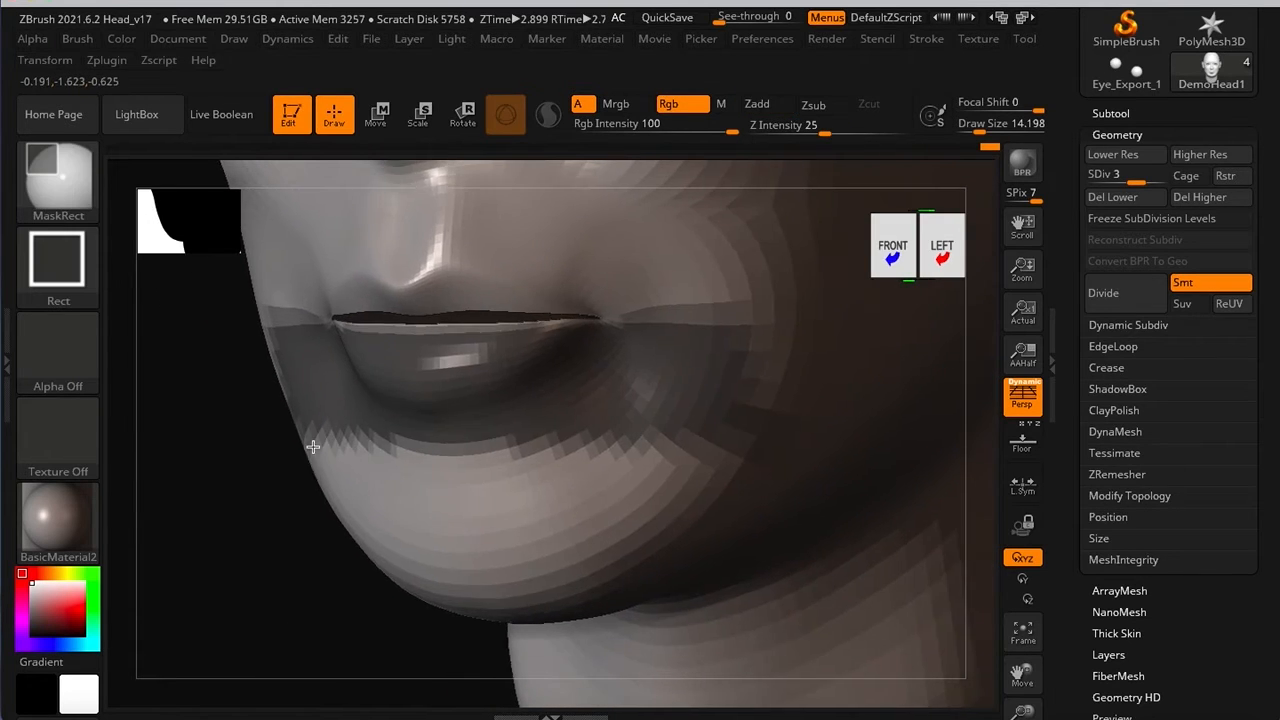
ctrl+right_drag(315, 446, 531, 491)
alt+right_drag(568, 348, 540, 444)
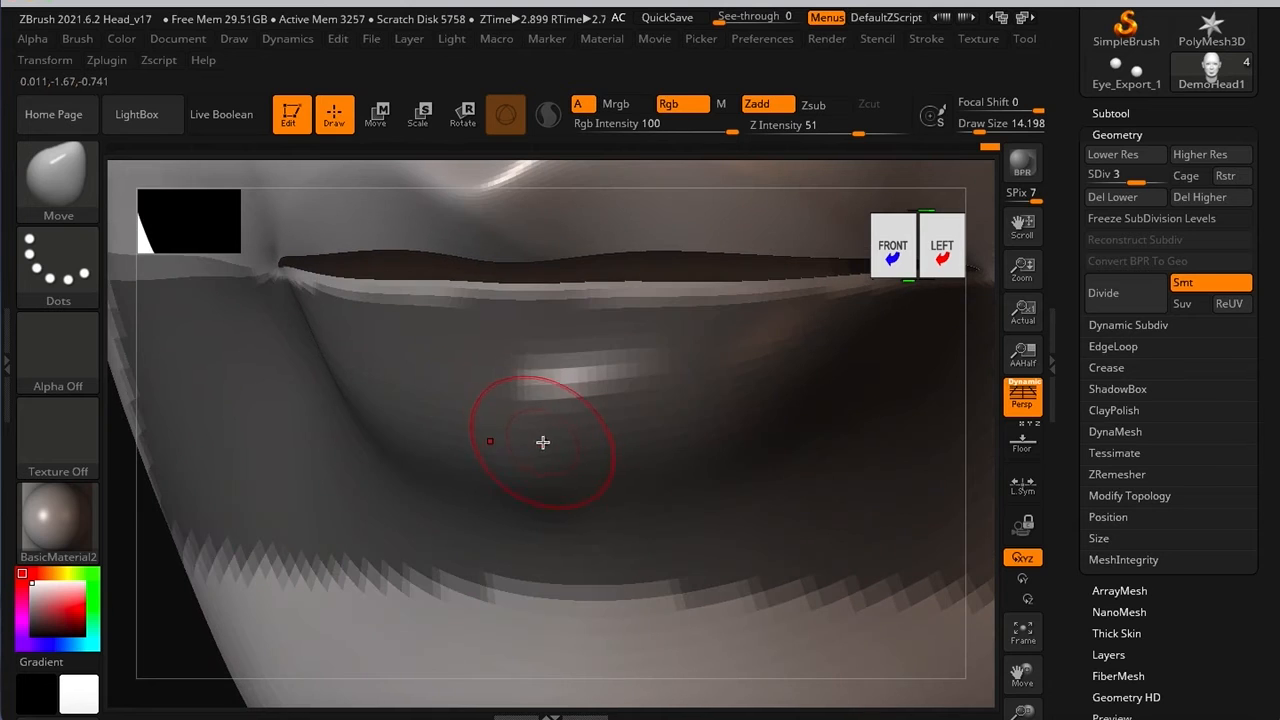
ctrl+right_drag(671, 383, 377, 357)
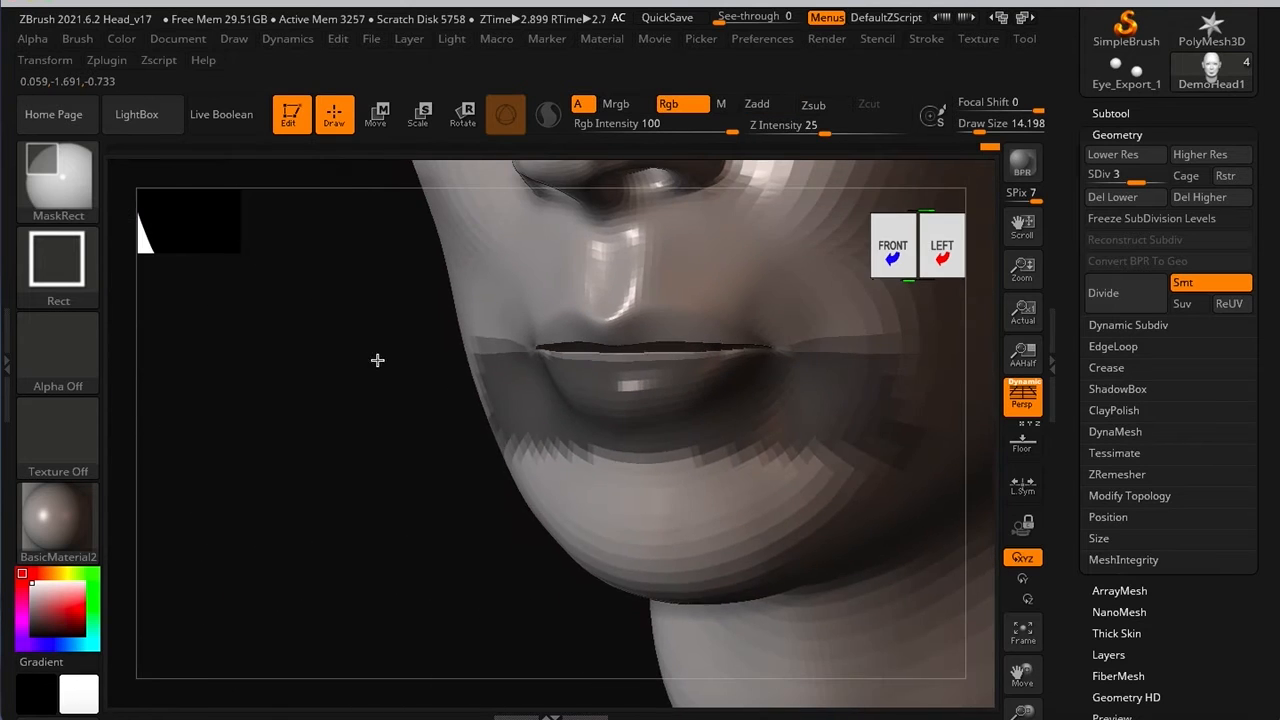
Step: Isolate the rectangular area around the masked lower lip, hiding the rest of the head
shift+drag(312, 467, 354, 425)
mouse_move(556, 325)
alt+right_down()
mouse_move(449, 351)
mouse_move(470, 353)
alt+right_up()
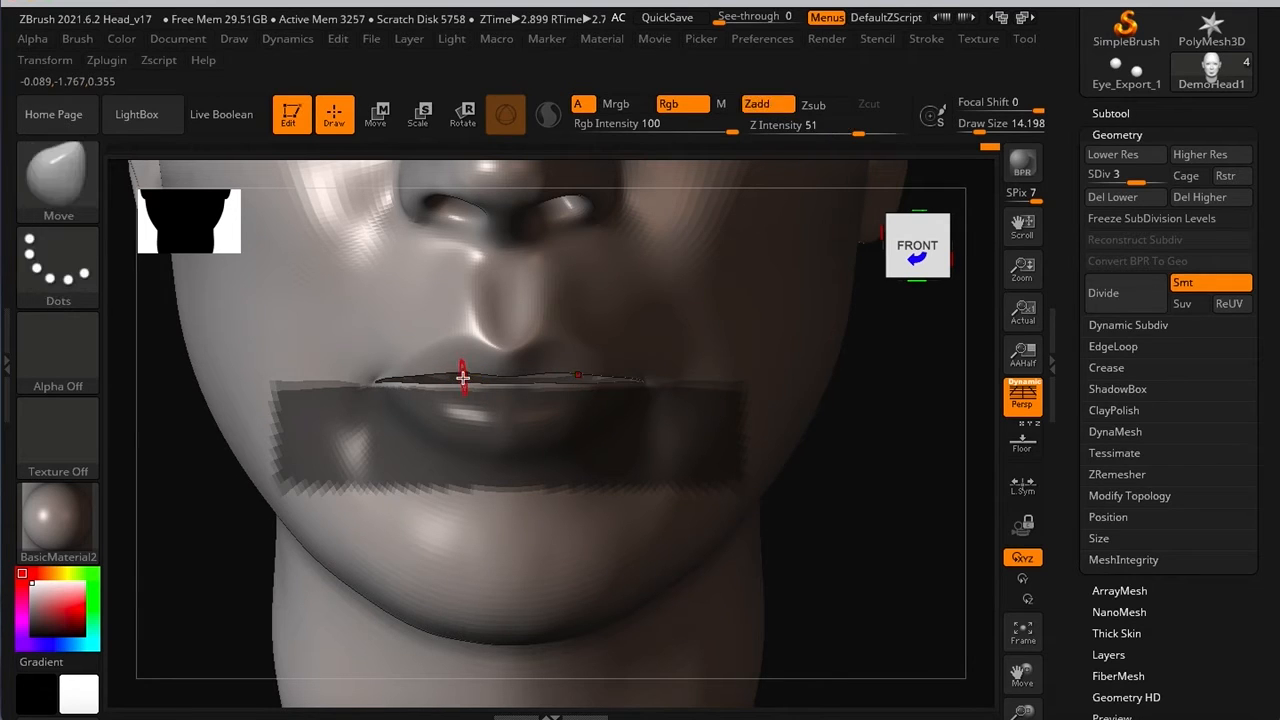
key(ctrl)
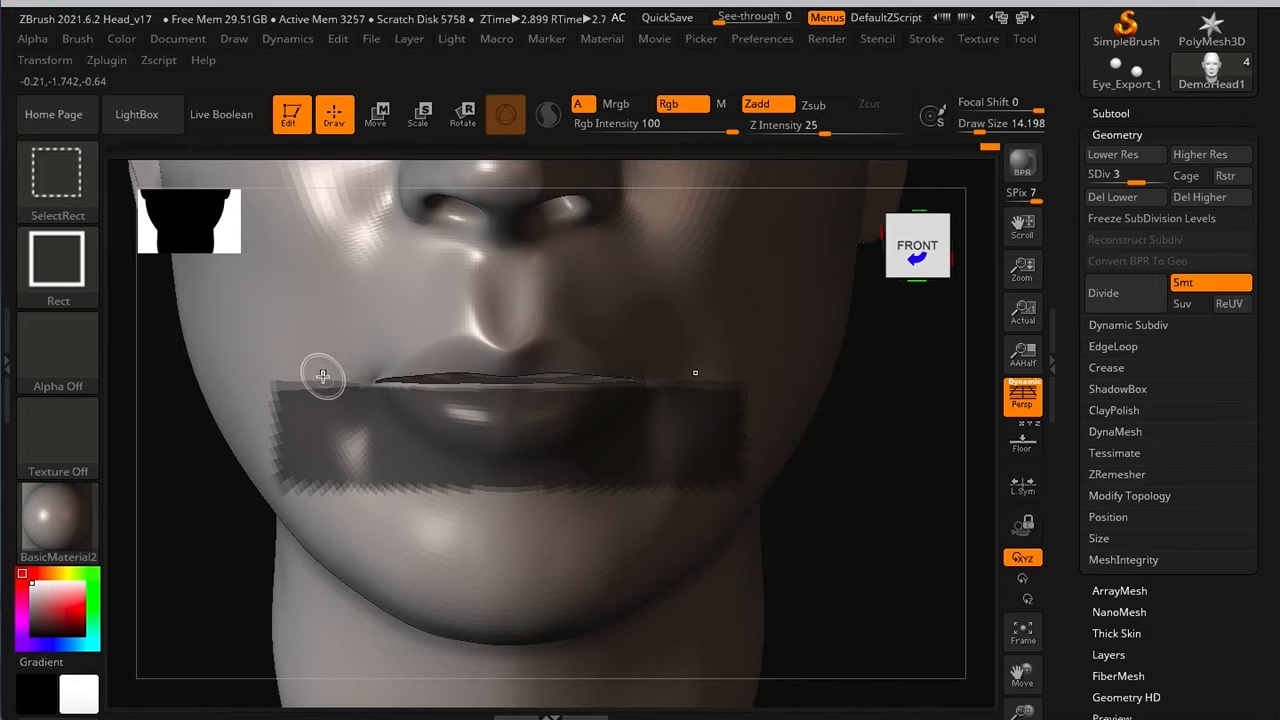
mouse_move(320, 535)
mouse_down()
mouse_move(517, 403)
mouse_move(760, 374)
mouse_up()
Step: Switch the masking brush to MaskPen and mask the unmasked upper rim of the lower lip
drag(905, 465, 864, 530)
right_drag(864, 530, 848, 590)
mouse_move(386, 469)
alt+right_down()
mouse_move(477, 346)
mouse_move(509, 363)
mouse_move(525, 434)
alt+right_up()
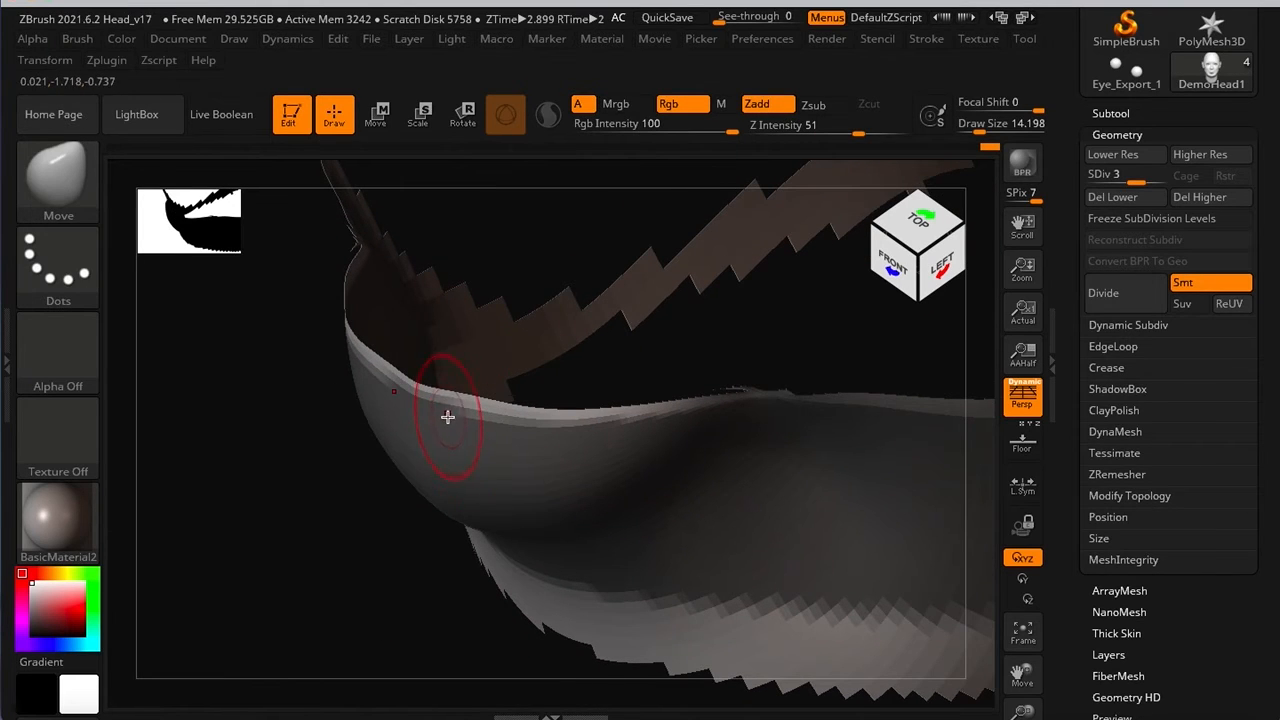
ctrl+drag(465, 404, 442, 391)
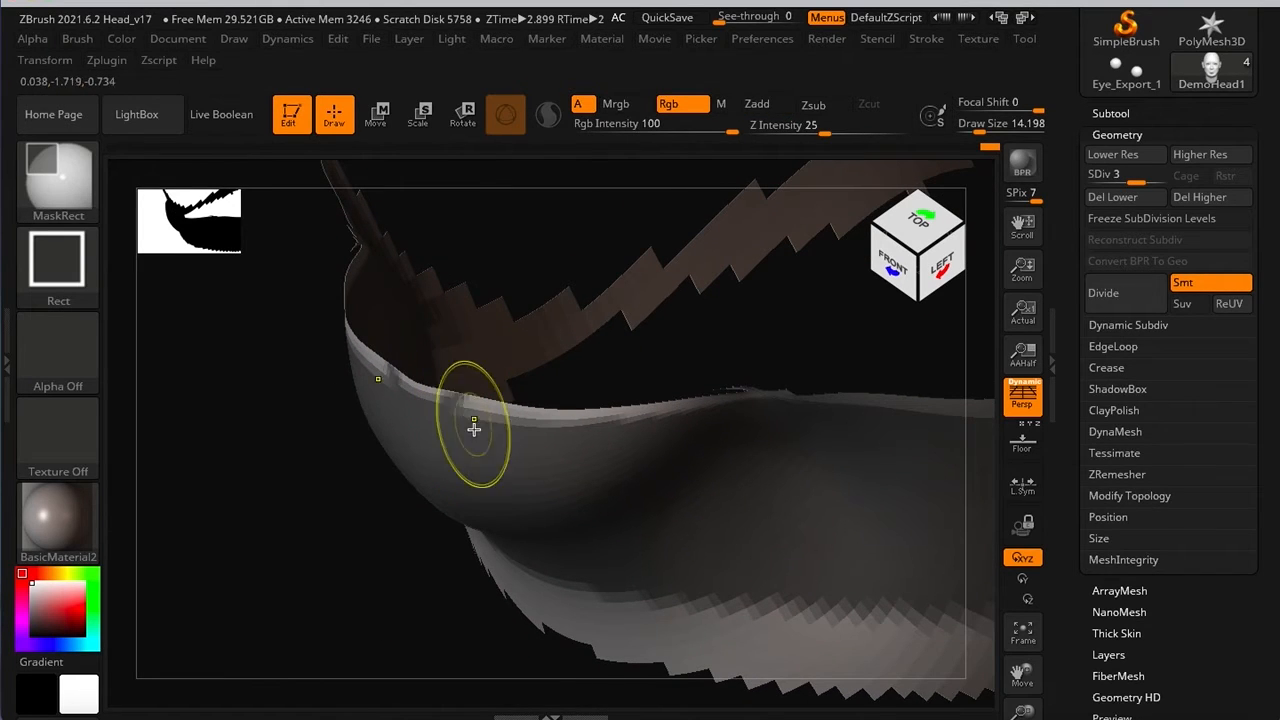
ctrl+click(453, 461)
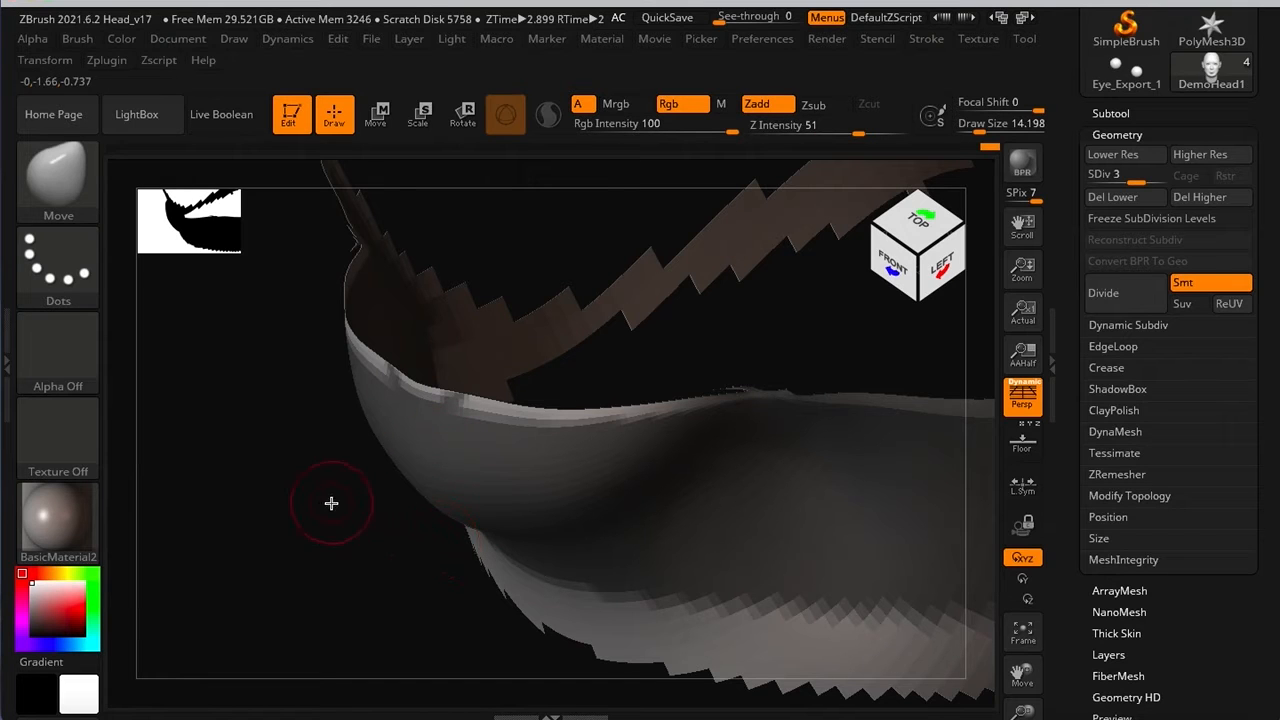
ctrl+click(62, 203)
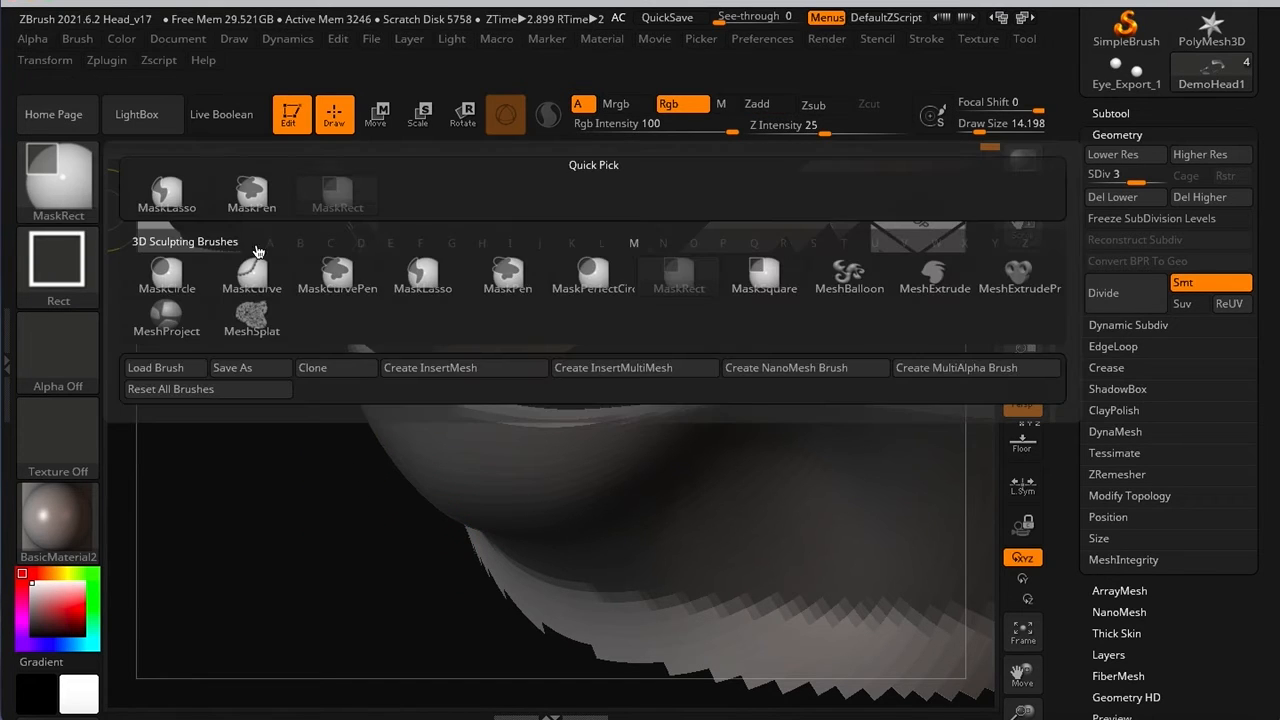
mouse_move(598, 284)
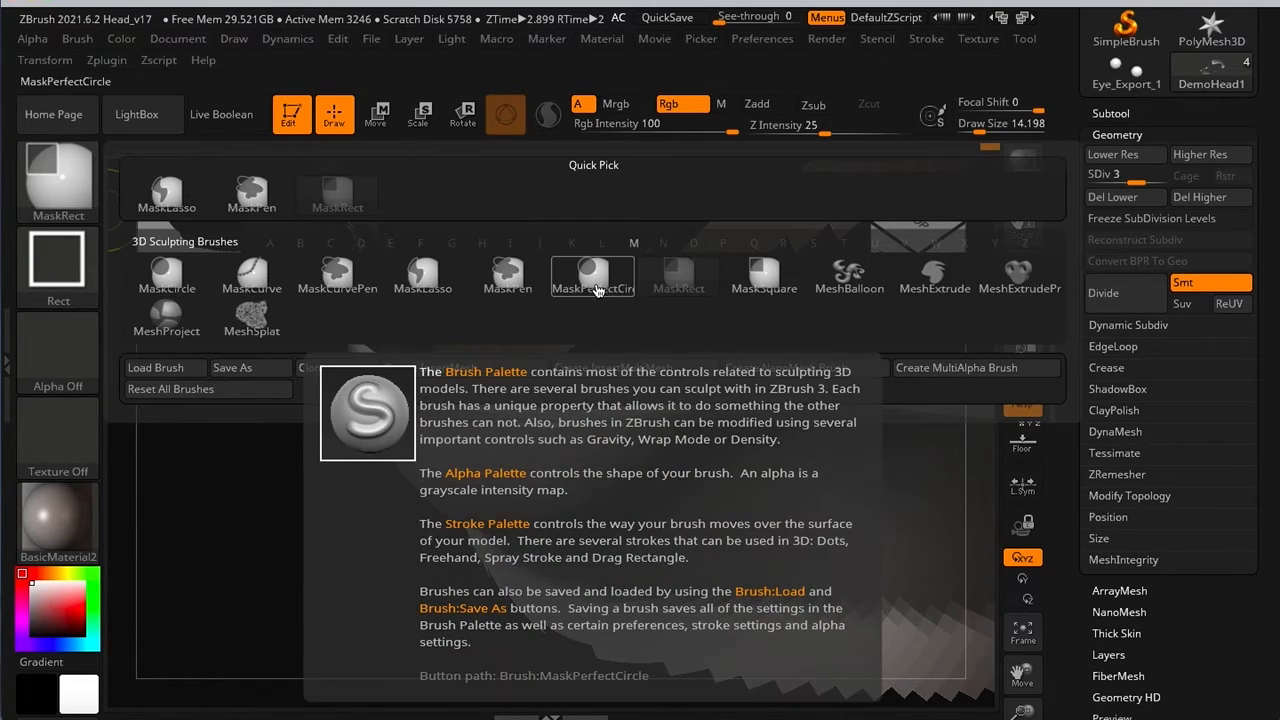
click(507, 276)
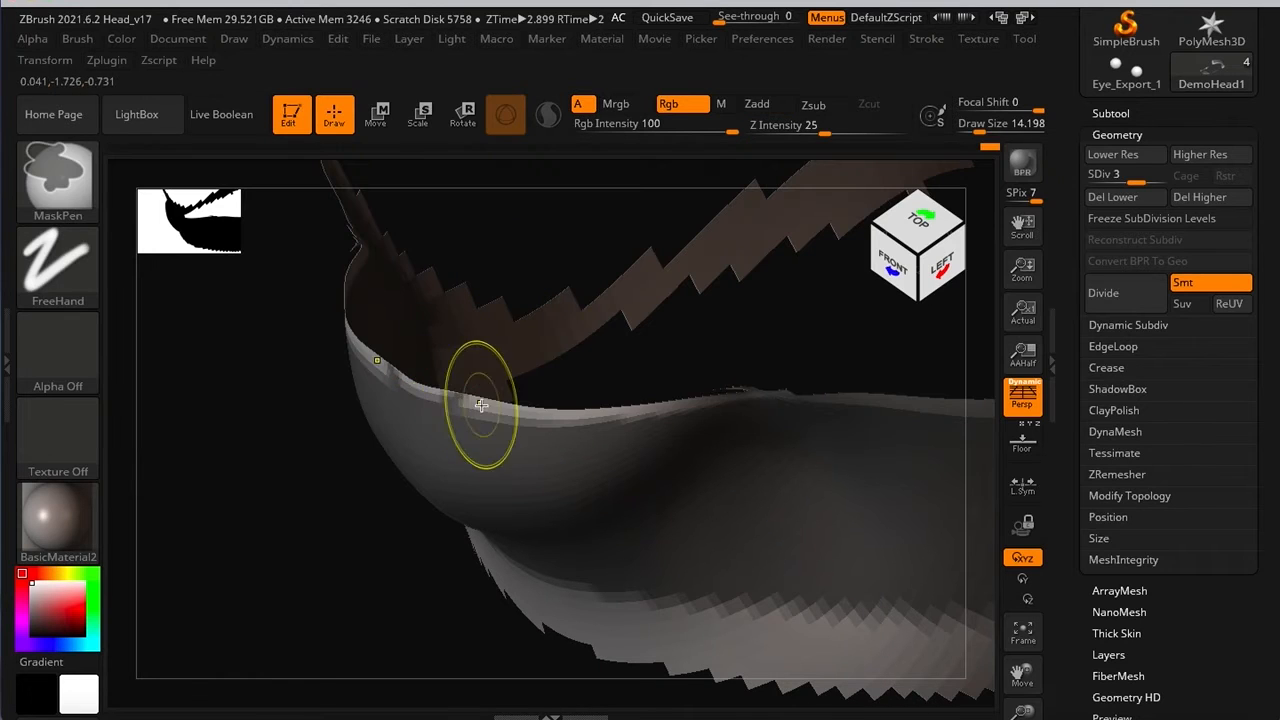
ctrl+drag(480, 404, 480, 407)
ctrl+drag(397, 379, 650, 420)
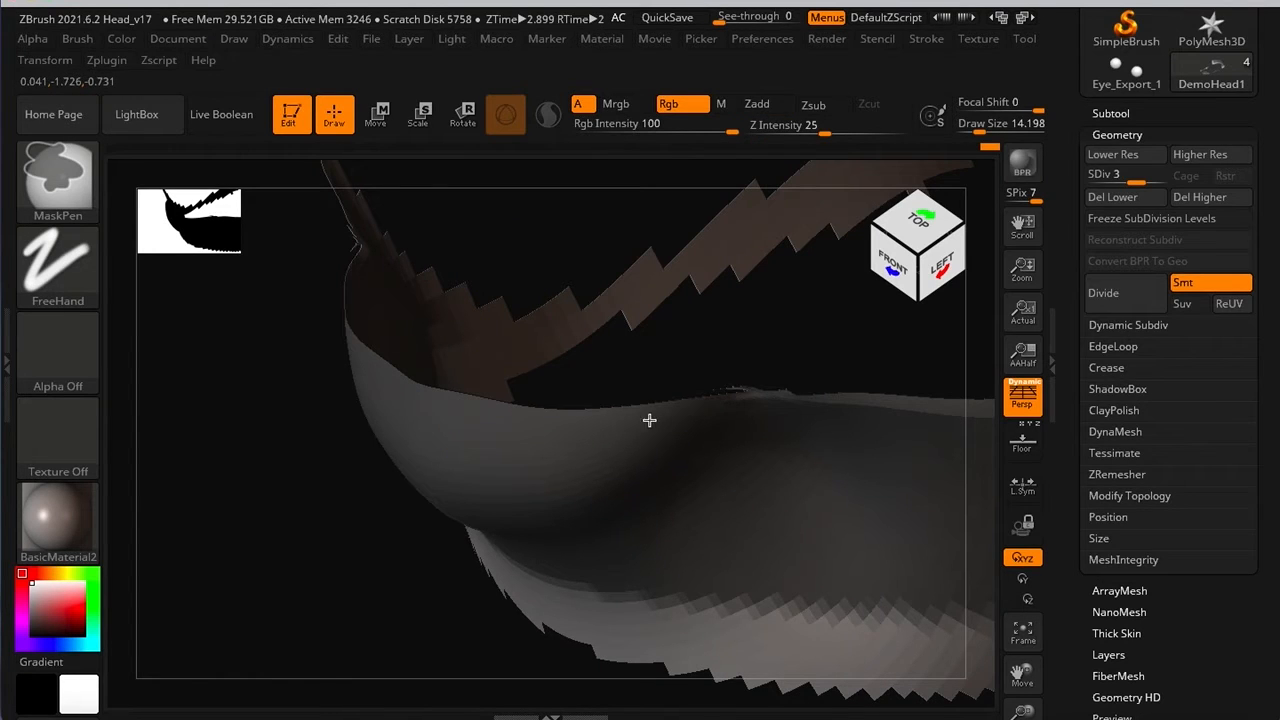
Step: Unhide the rest of the head around the isolated lower-lip area
mouse_move(280, 477)
mouse_down()
mouse_move(251, 526)
mouse_move(540, 543)
mouse_move(354, 454)
mouse_up()
mouse_move(354, 454)
right_down()
mouse_move(340, 423)
mouse_move(440, 419)
mouse_move(717, 343)
mouse_move(371, 300)
right_up()
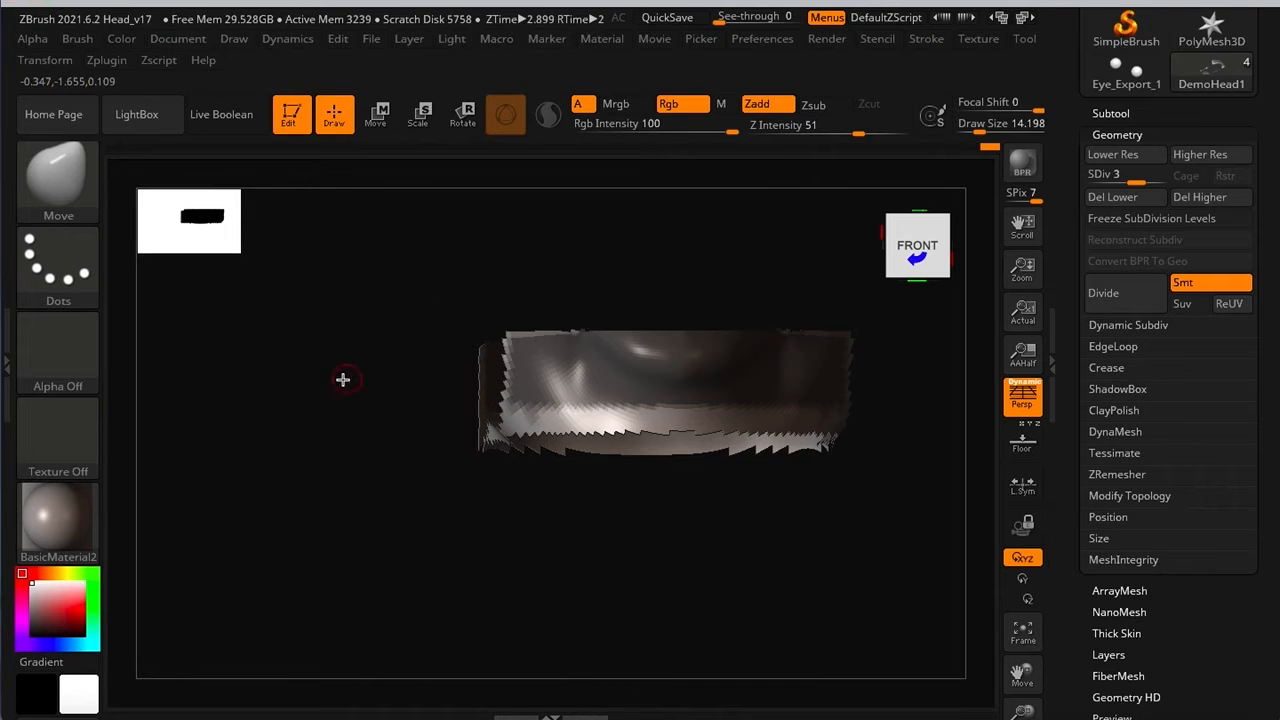
key(ctrl)
key(ctrl+shift)
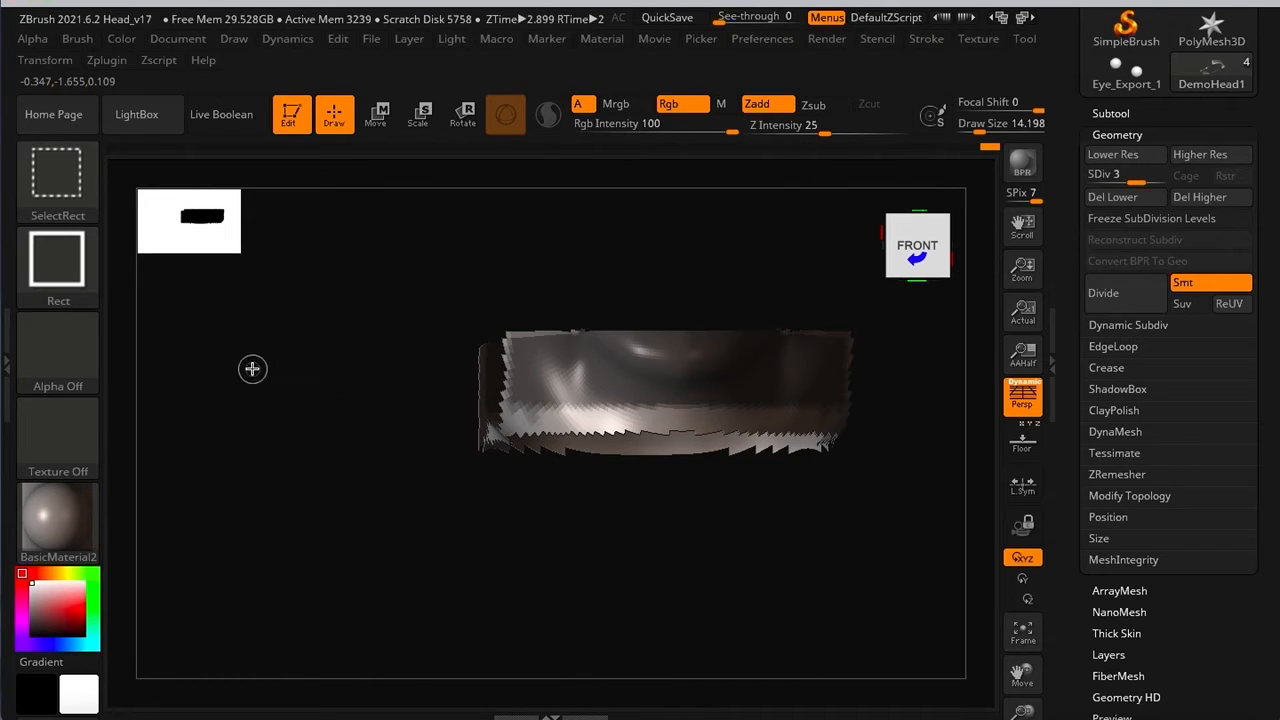
ctrl+shift+click(244, 371)
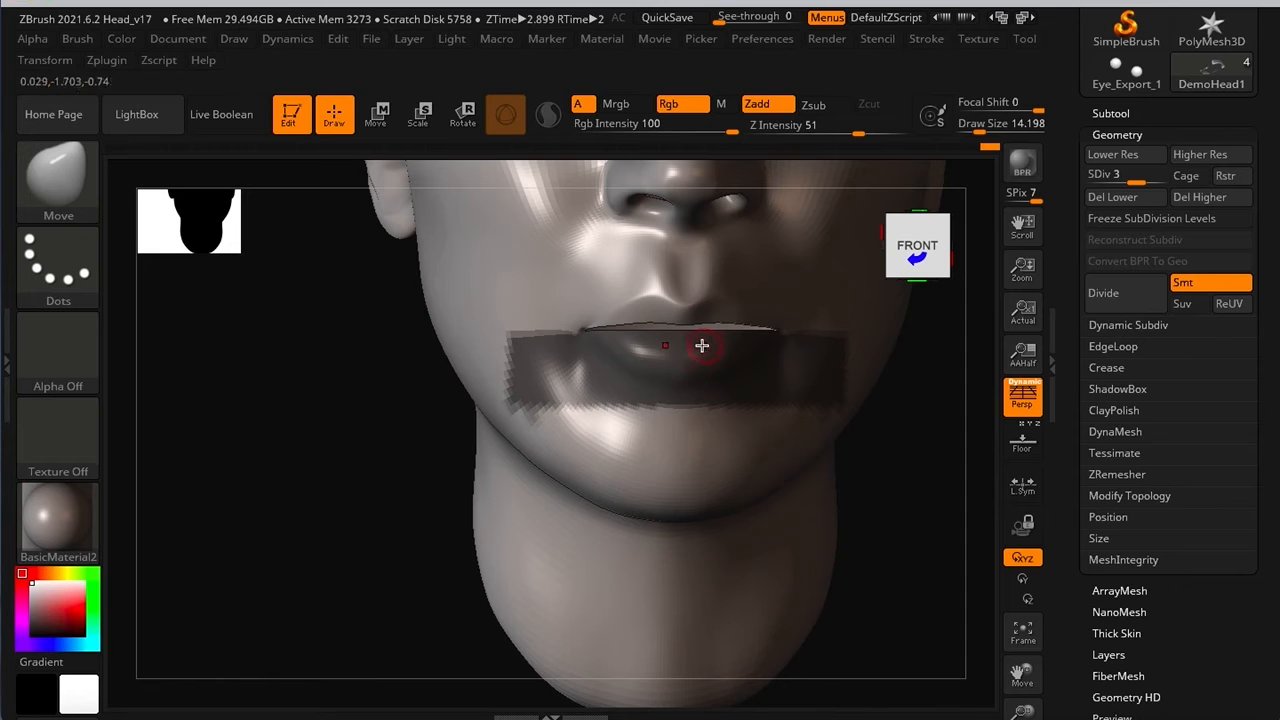
Step: Set the Move brush's draw size to about 48.6 for reshaping the upper lip
key(f)
mouse_move(588, 366)
alt+right_down()
mouse_move(491, 274)
mouse_move(487, 248)
mouse_move(647, 366)
mouse_move(666, 363)
mouse_move(370, 207)
alt+right_up()
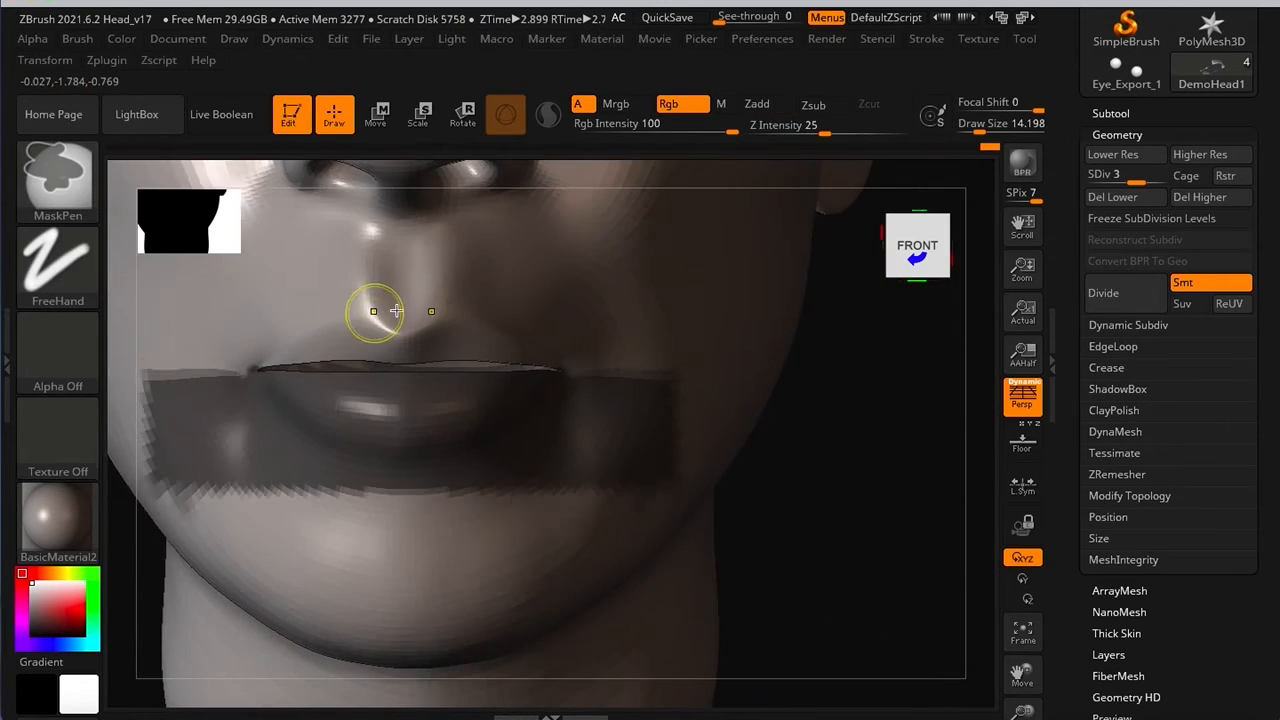
ctrl+right_drag(374, 314, 435, 351)
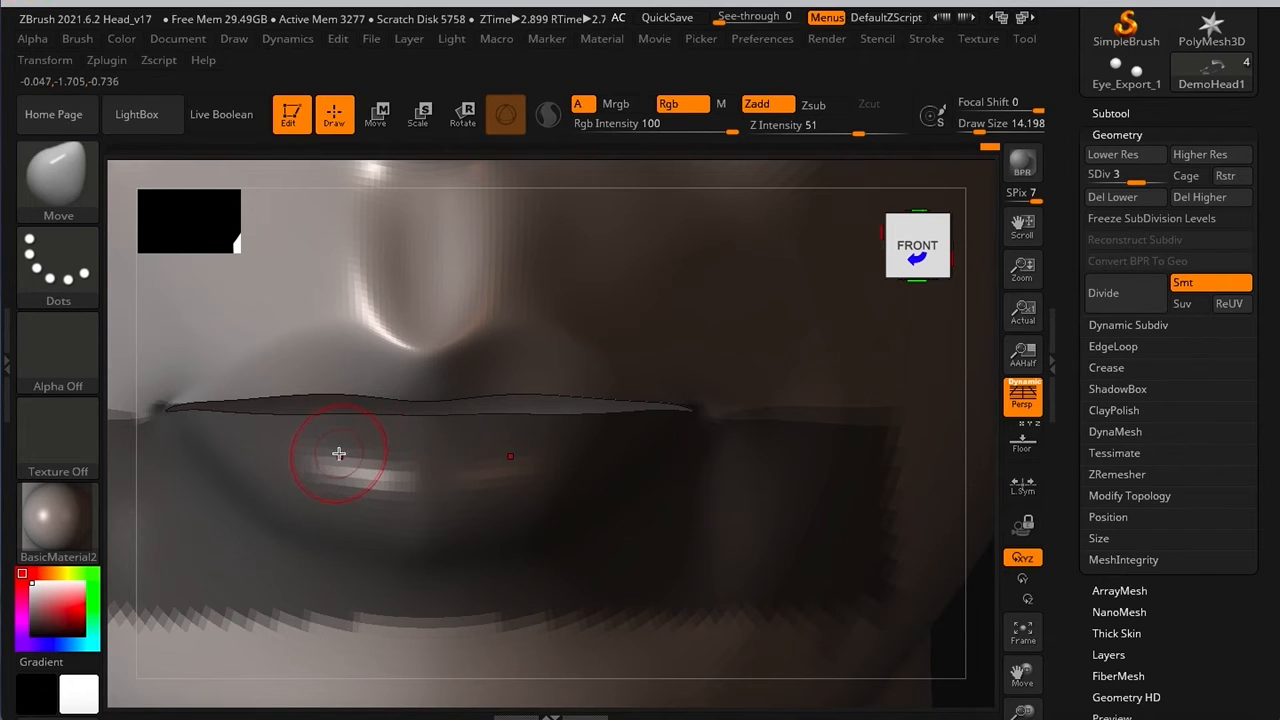
right_drag(443, 323, 517, 346)
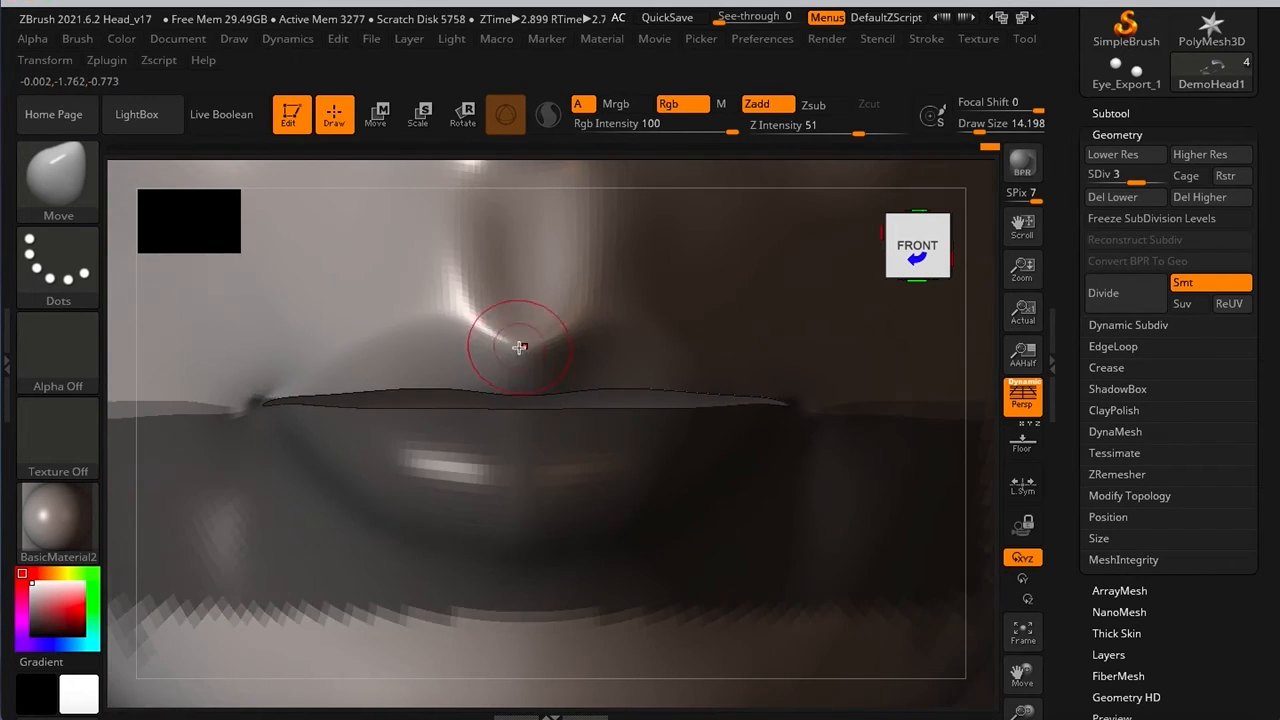
key(space)
mouse_move(510, 360)
mouse_down()
mouse_move(524, 360)
mouse_move(493, 362)
mouse_up()
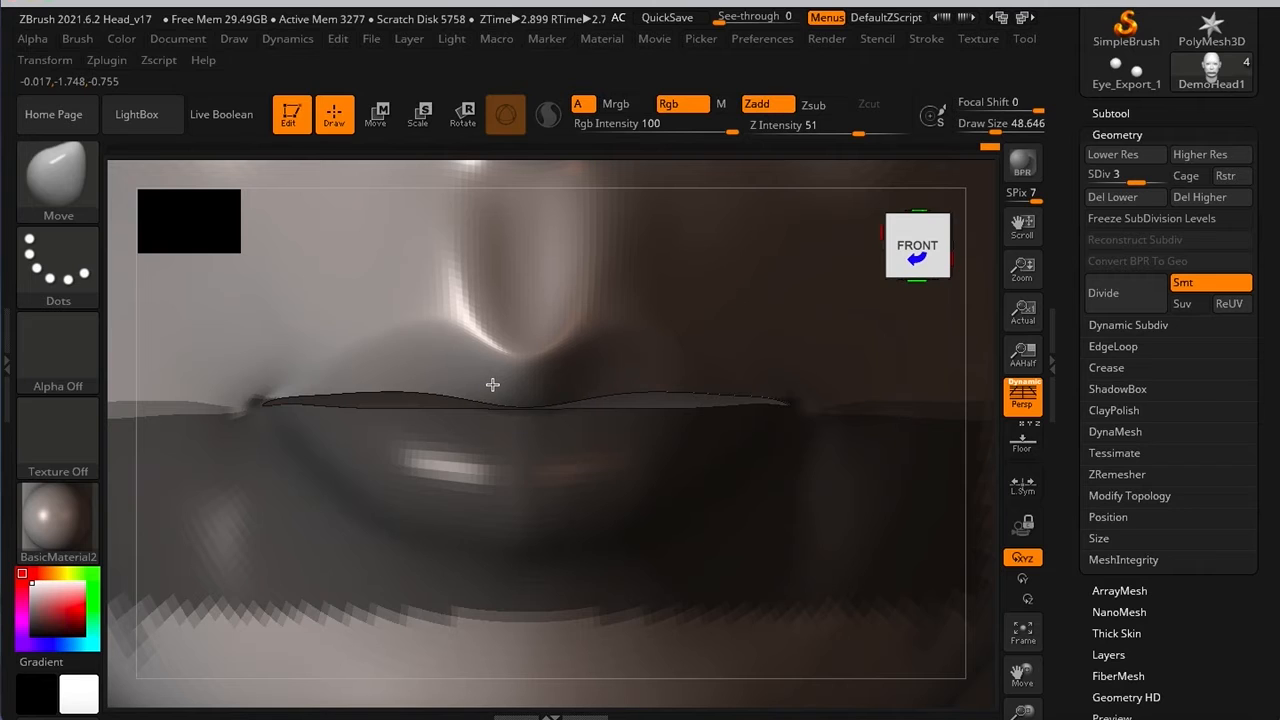
Step: Undo the last two Move strokes on the upper lip
alt+right_drag(569, 409, 542, 399)
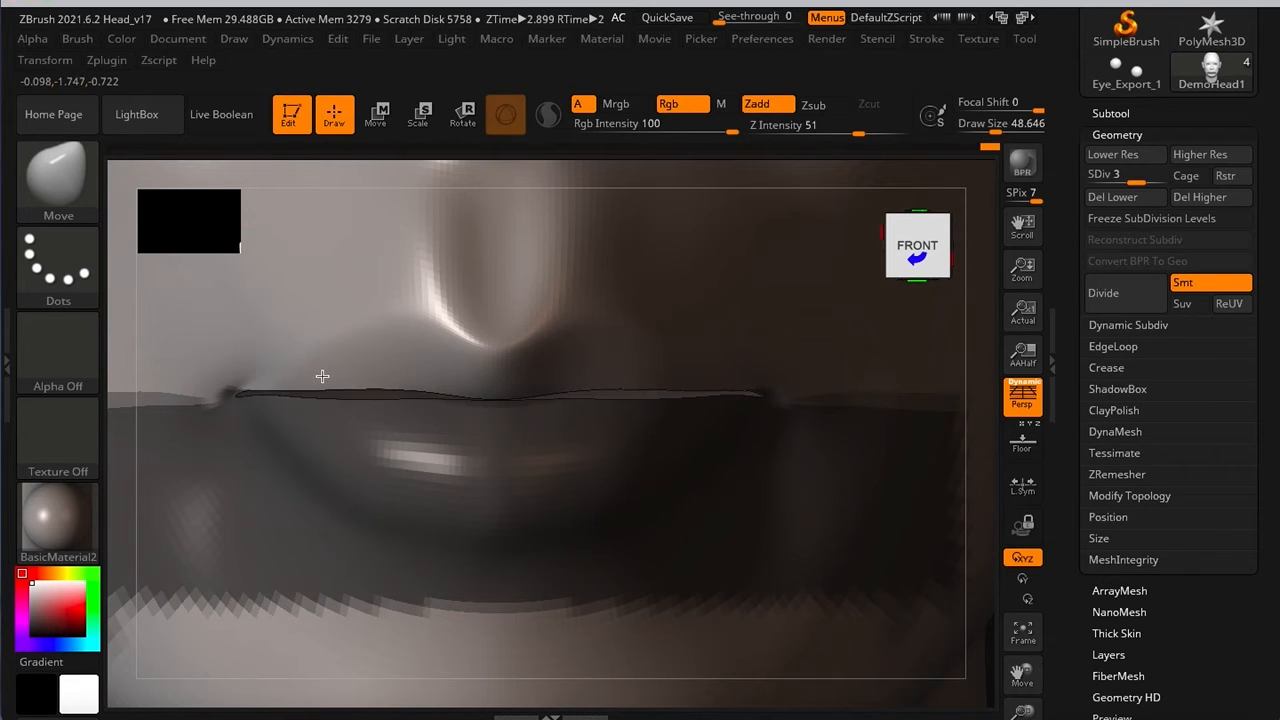
key(ctrl+z)
key(ctrl+z)
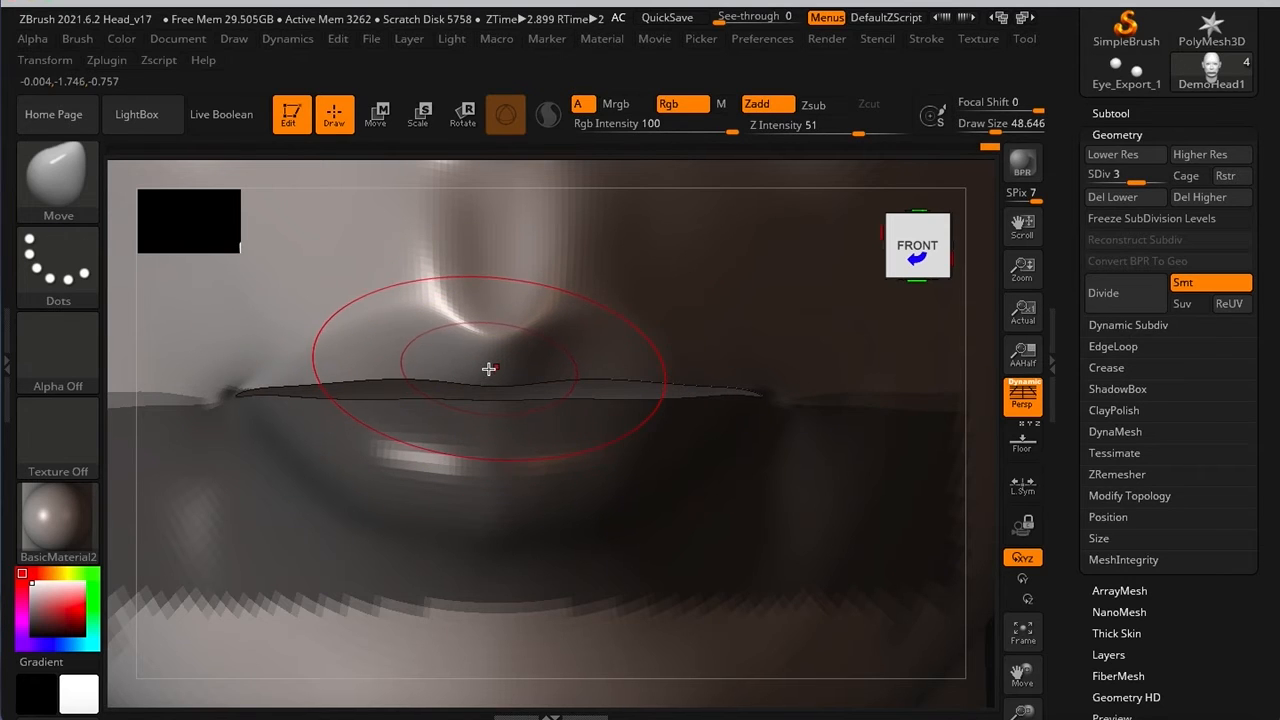
Step: Pull the upper lip down along its whole width with the Move brush to close the gap above the masked lower lip
drag(362, 380, 355, 382)
drag(325, 372, 275, 378)
drag(457, 374, 523, 391)
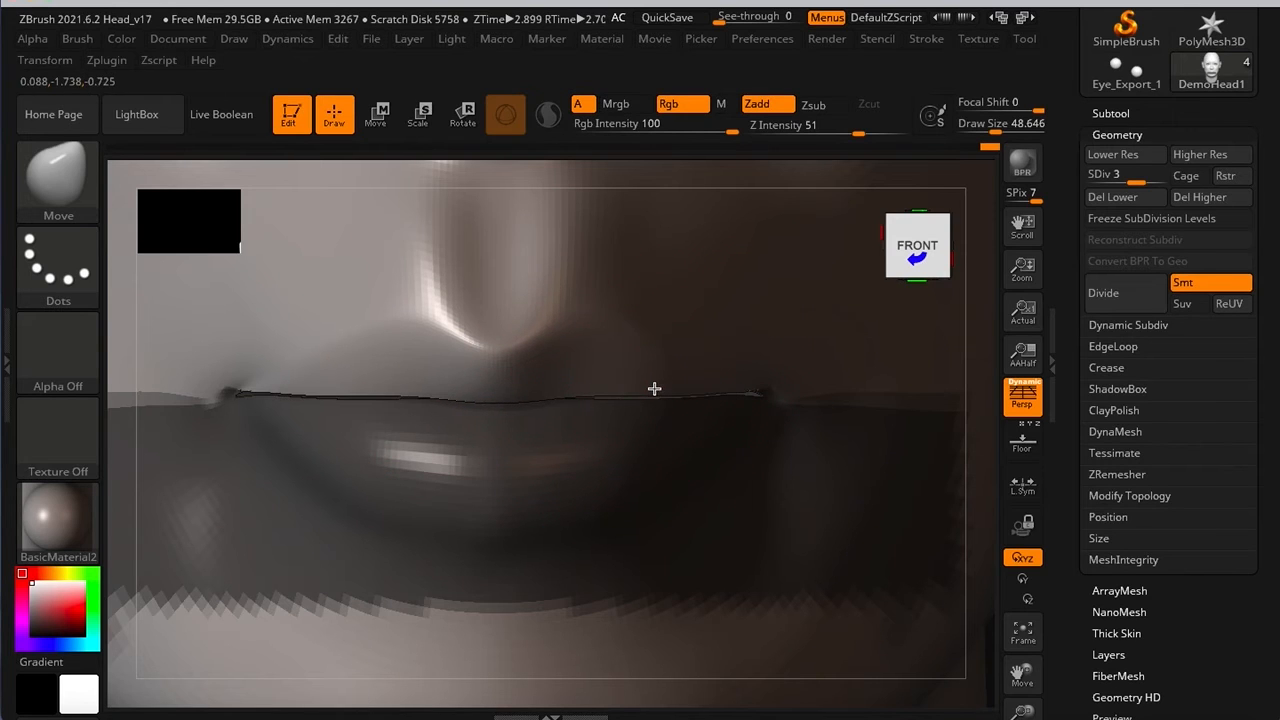
drag(654, 389, 655, 390)
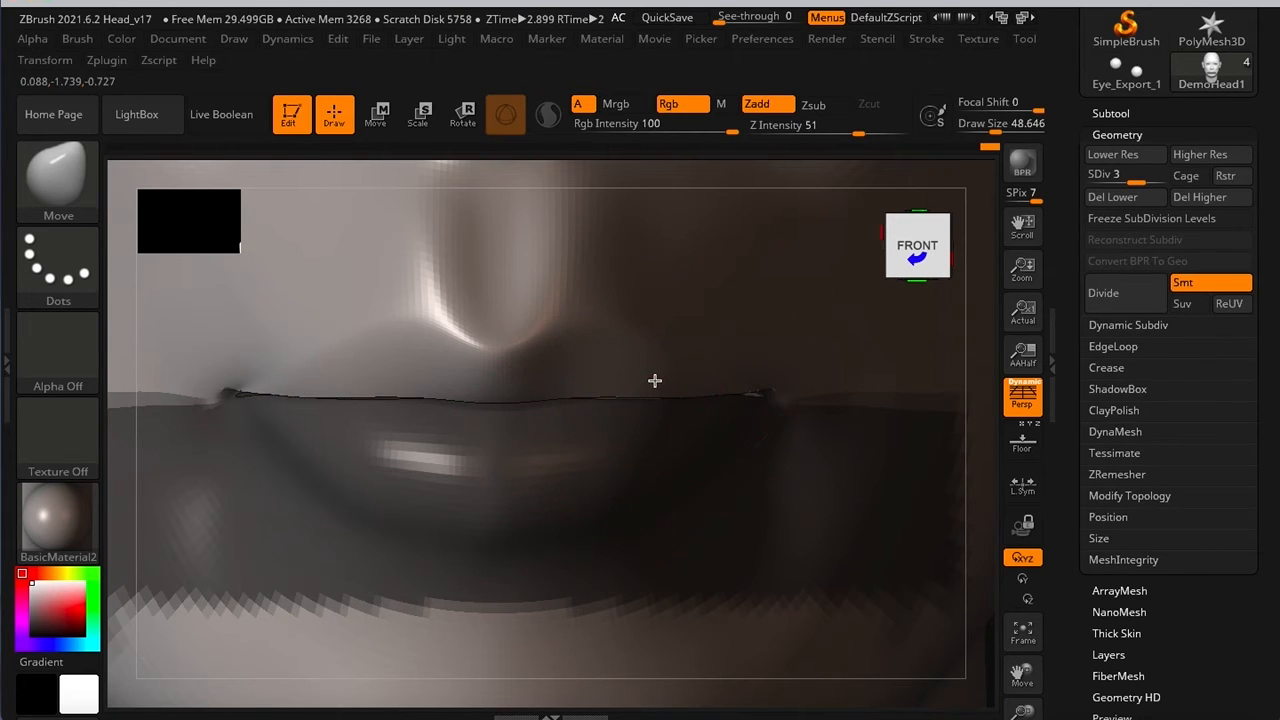
drag(363, 381, 257, 382)
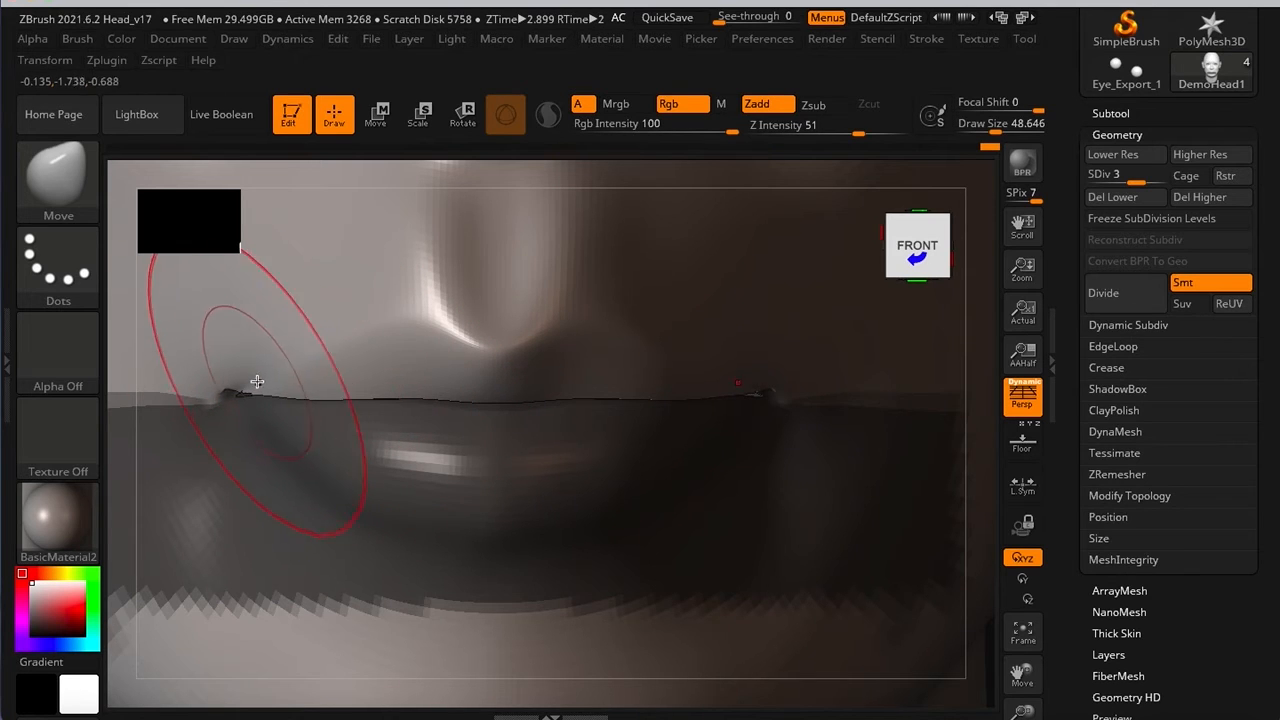
Step: Clear the mask from the lower lip and check the mouth on the whole head
alt+right_drag(400, 380, 158, 276)
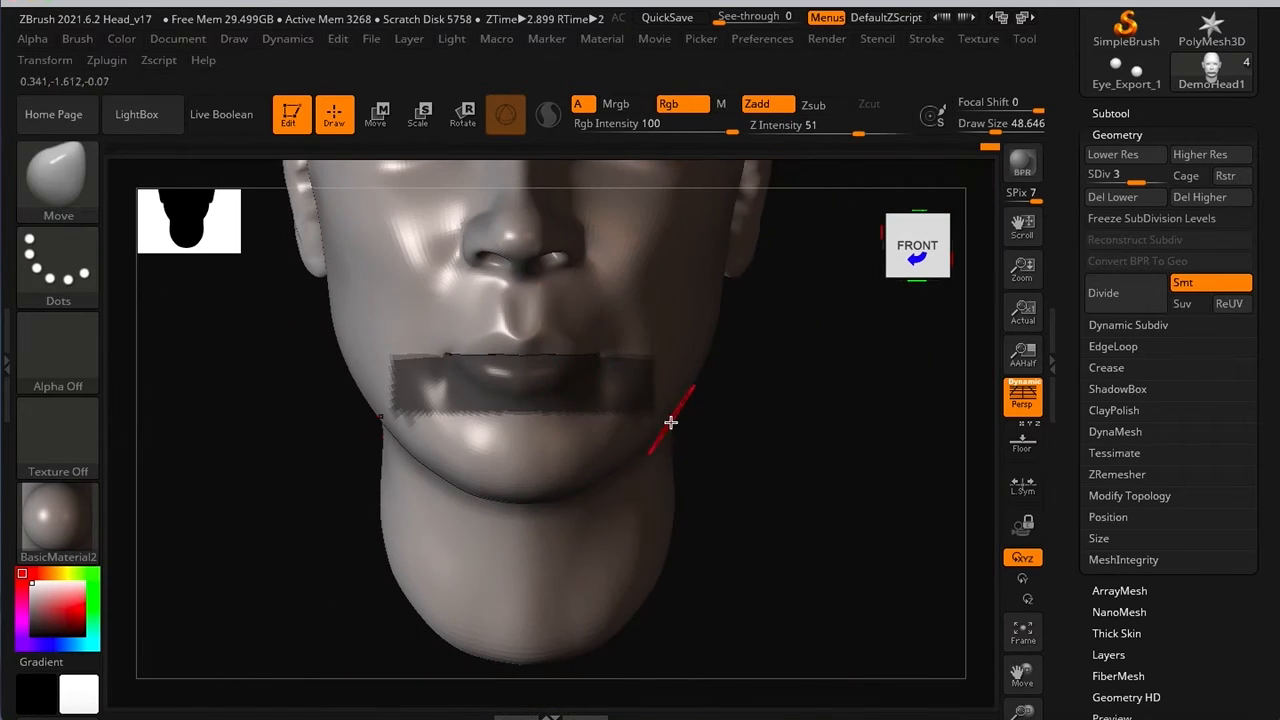
key(ctrl)
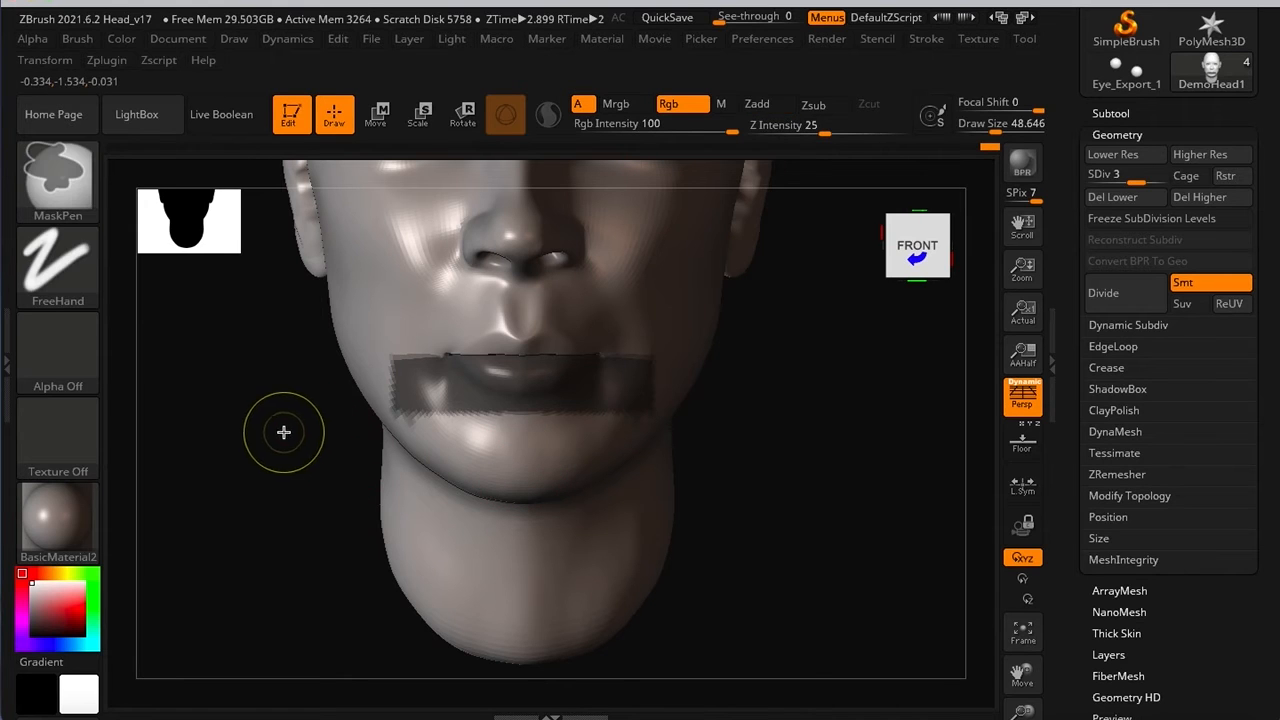
ctrl+drag(254, 416, 305, 530)
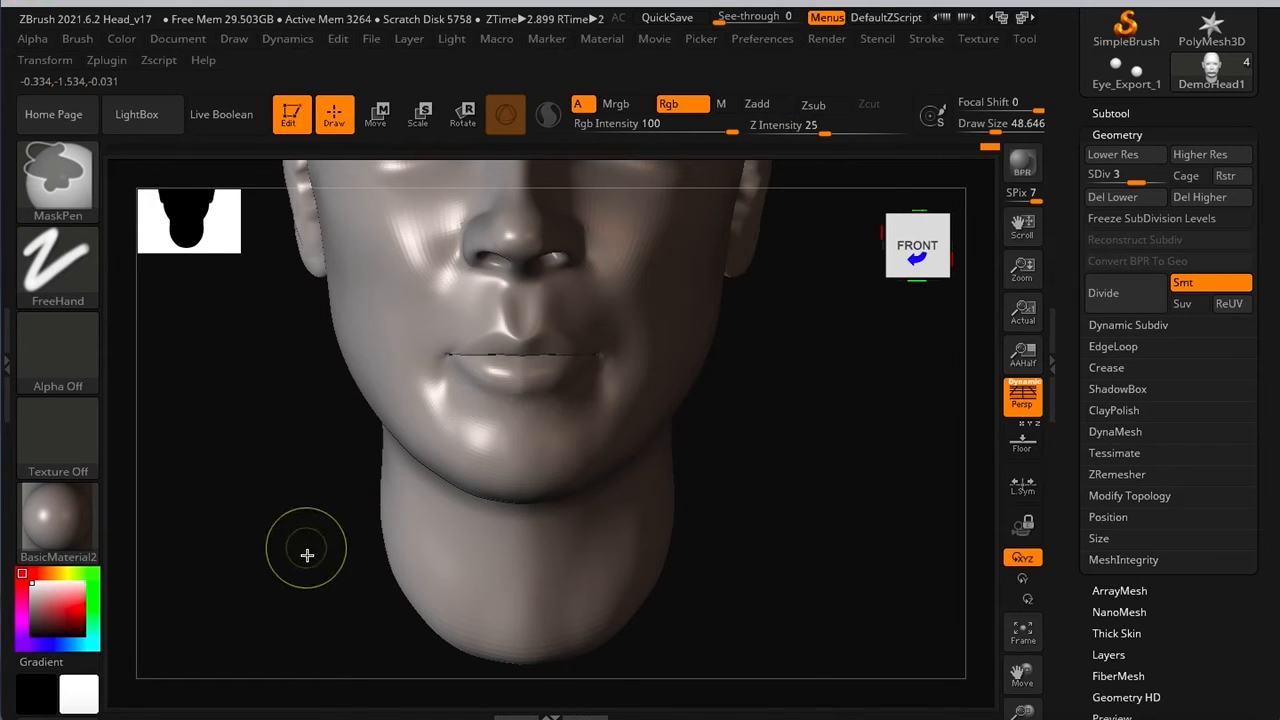
mouse_move(828, 549)
right_down()
mouse_move(766, 554)
mouse_move(640, 532)
mouse_move(509, 477)
mouse_move(303, 440)
mouse_move(403, 449)
mouse_move(477, 417)
mouse_move(650, 439)
right_up()
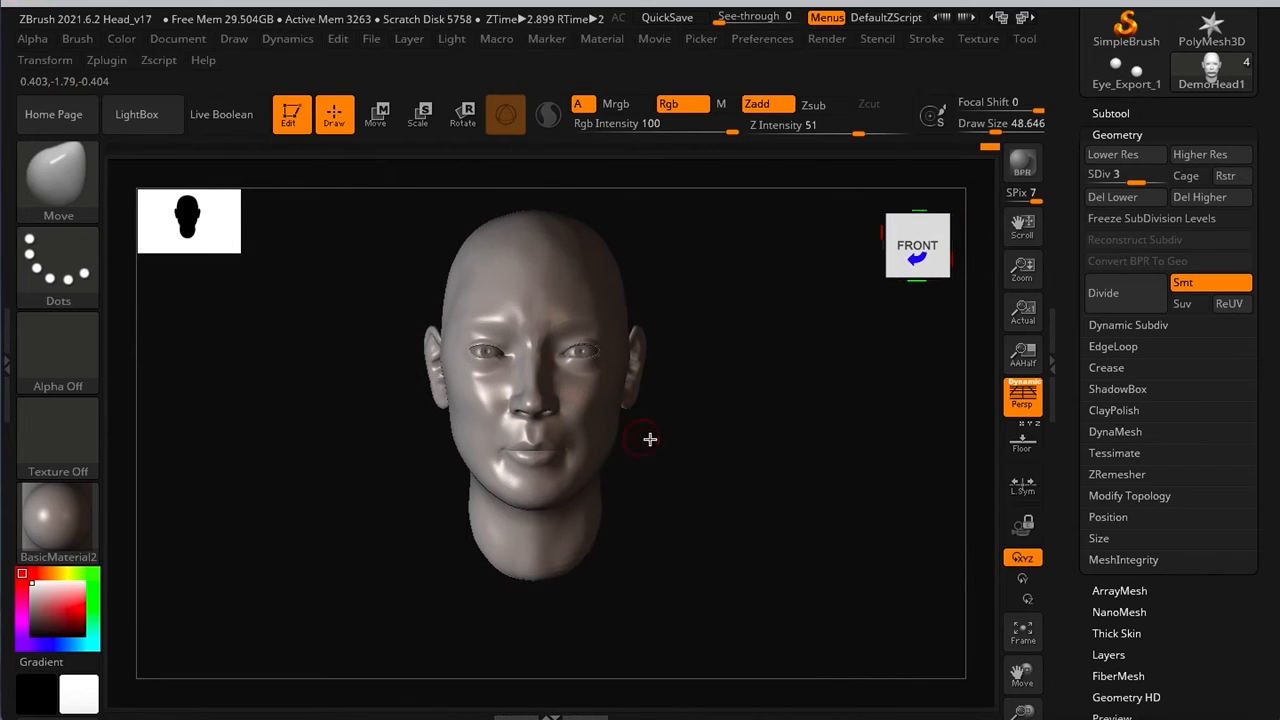
Step: Bring back the lower lip's mask, check the lips from a three-quarter view, and clear the mask again
right_drag(782, 460, 737, 477)
mouse_move(537, 446)
alt+right_down()
mouse_move(514, 398)
mouse_move(782, 417)
alt+right_up()
ctrl+drag(690, 512, 480, 494)
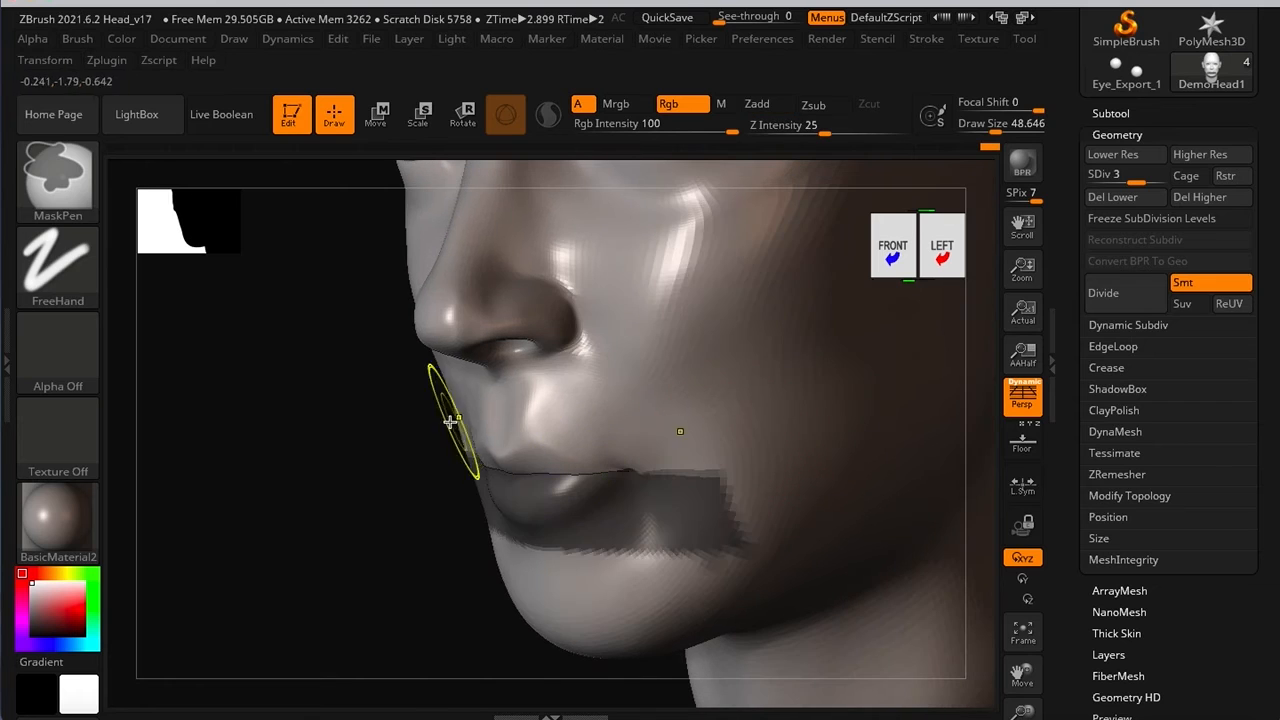
mouse_move(391, 428)
alt+right_down()
mouse_move(383, 351)
mouse_move(374, 420)
mouse_move(390, 388)
mouse_move(640, 380)
alt+right_up()
right_drag(300, 431, 334, 397)
mouse_move(420, 410)
alt+right_down()
mouse_move(609, 357)
mouse_move(540, 351)
mouse_move(434, 440)
alt+right_up()
ctrl+drag(340, 403, 352, 420)
alt+right_drag(738, 342, 604, 451)
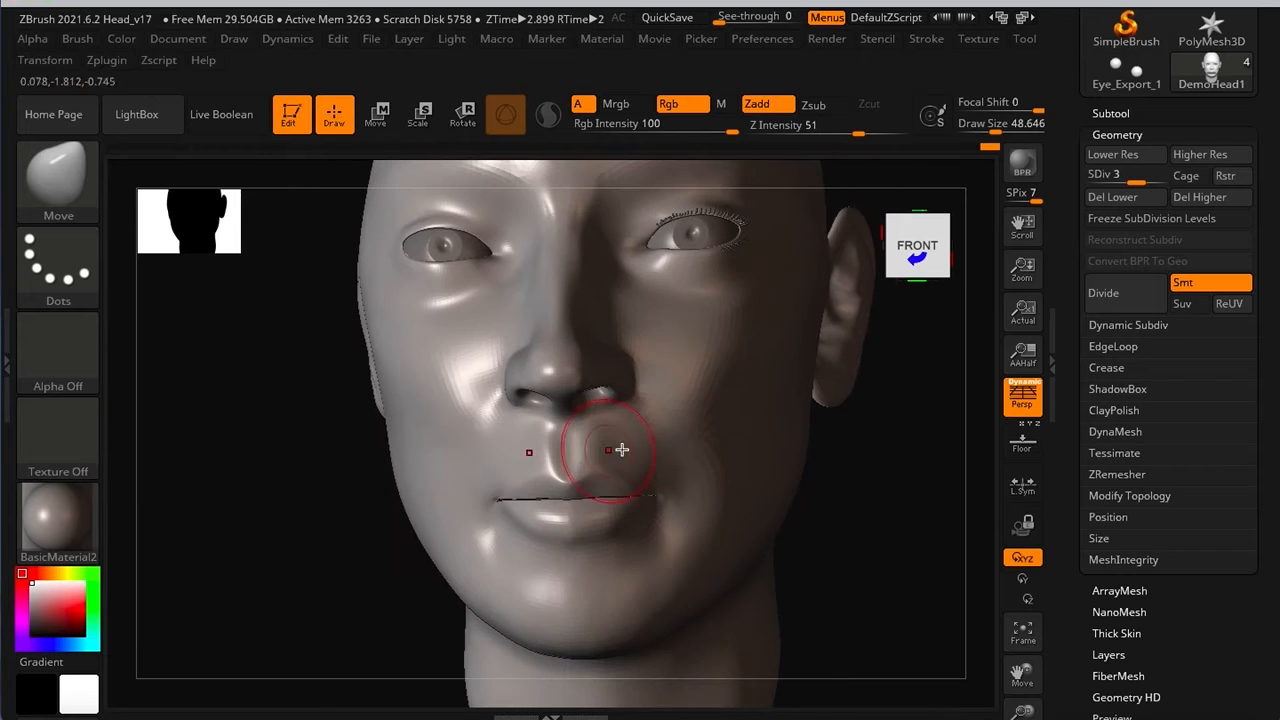
Step: Set the Move brush's draw size to about 41.4 for working on the cheekbone
mouse_move(865, 502)
right_down()
mouse_move(740, 480)
mouse_move(854, 537)
mouse_move(817, 544)
mouse_move(654, 460)
mouse_move(451, 451)
mouse_move(530, 386)
mouse_move(535, 333)
mouse_move(495, 300)
right_up()
mouse_move(447, 335)
ctrl+right_down()
mouse_move(551, 367)
mouse_move(877, 520)
mouse_move(771, 523)
mouse_move(555, 420)
mouse_move(646, 423)
mouse_move(737, 340)
mouse_move(620, 357)
mouse_move(561, 399)
ctrl+right_up()
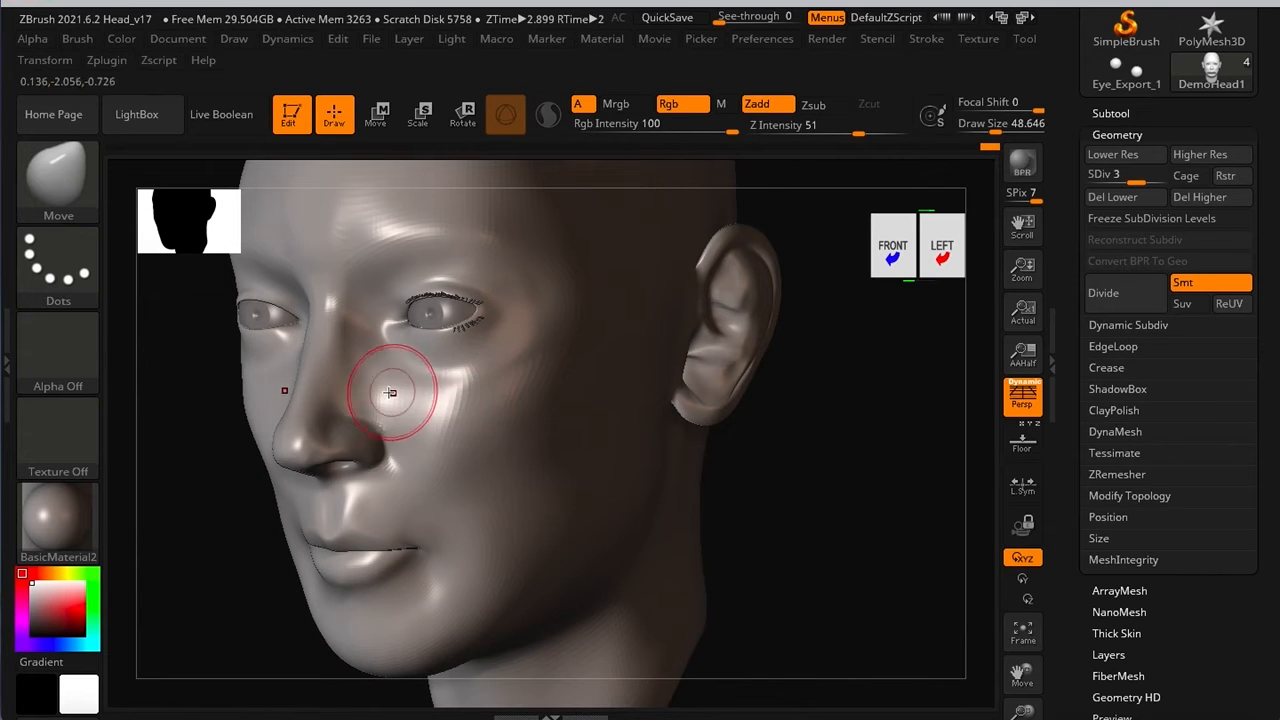
right_drag(423, 378, 357, 294)
mouse_move(197, 491)
right_down()
mouse_move(206, 460)
mouse_move(396, 442)
right_up()
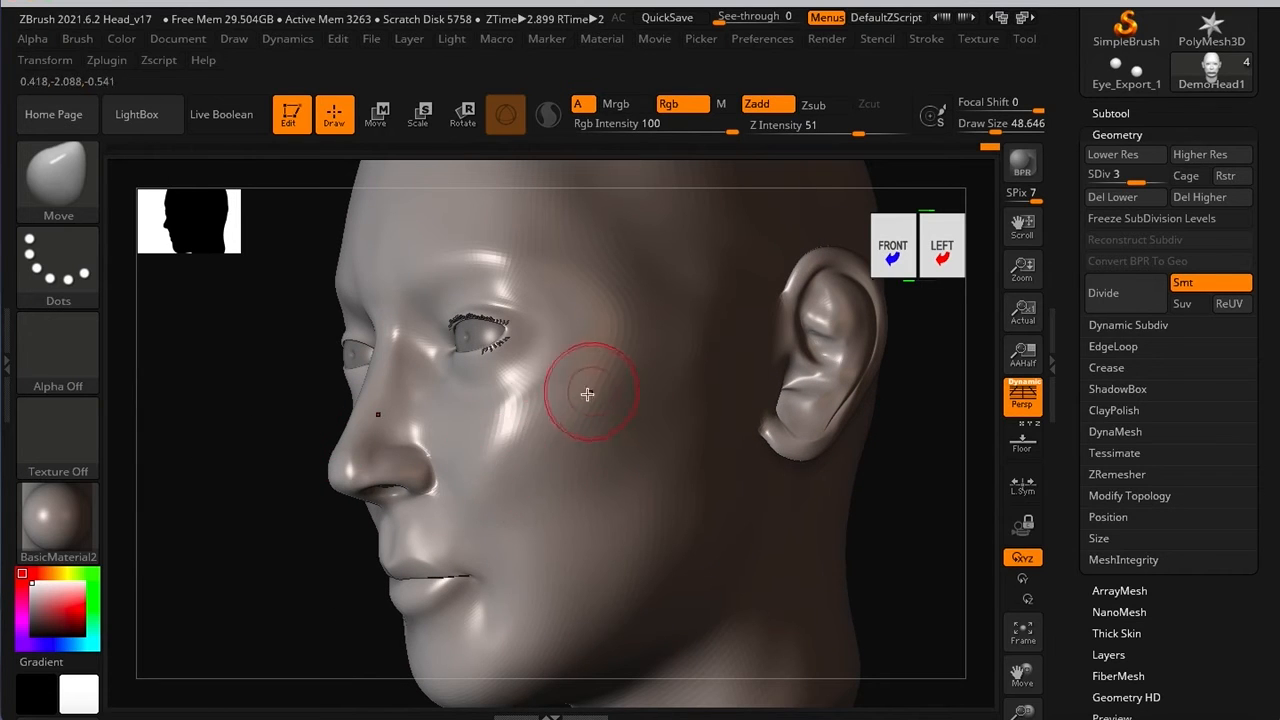
right_drag(259, 401, 283, 423)
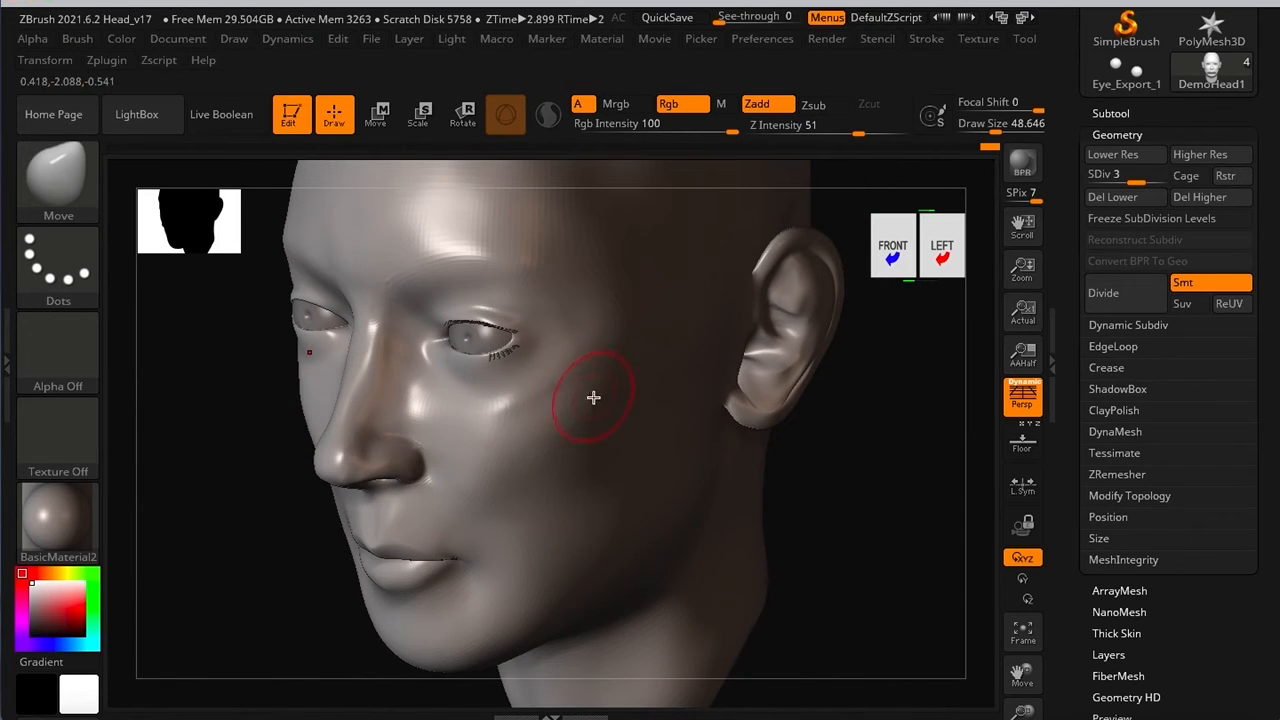
key(space)
drag(593, 394, 587, 394)
drag(852, 485, 826, 481)
right_drag(826, 481, 812, 476)
mouse_move(531, 446)
ctrl+right_down()
mouse_move(566, 443)
mouse_move(509, 439)
ctrl+right_up()
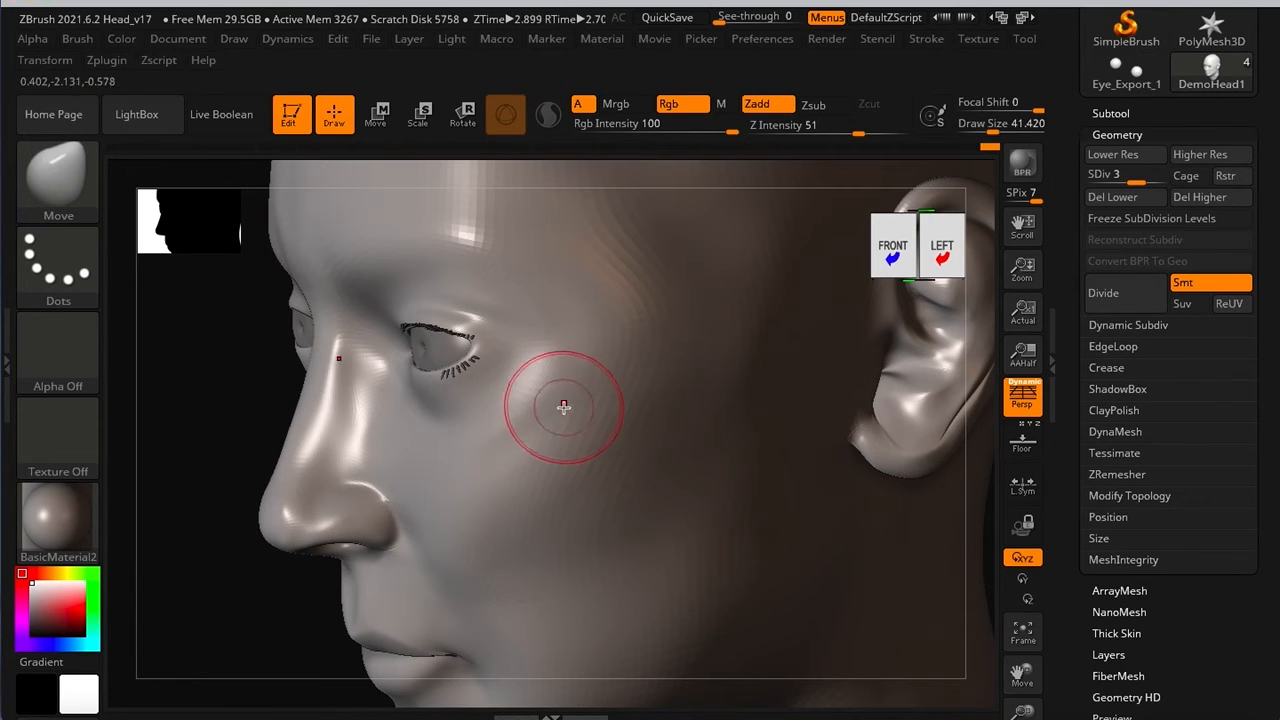
Step: Smooth the cheekbone below the eye with the Smooth brush and undo the last stroke
right_drag(231, 396, 620, 434)
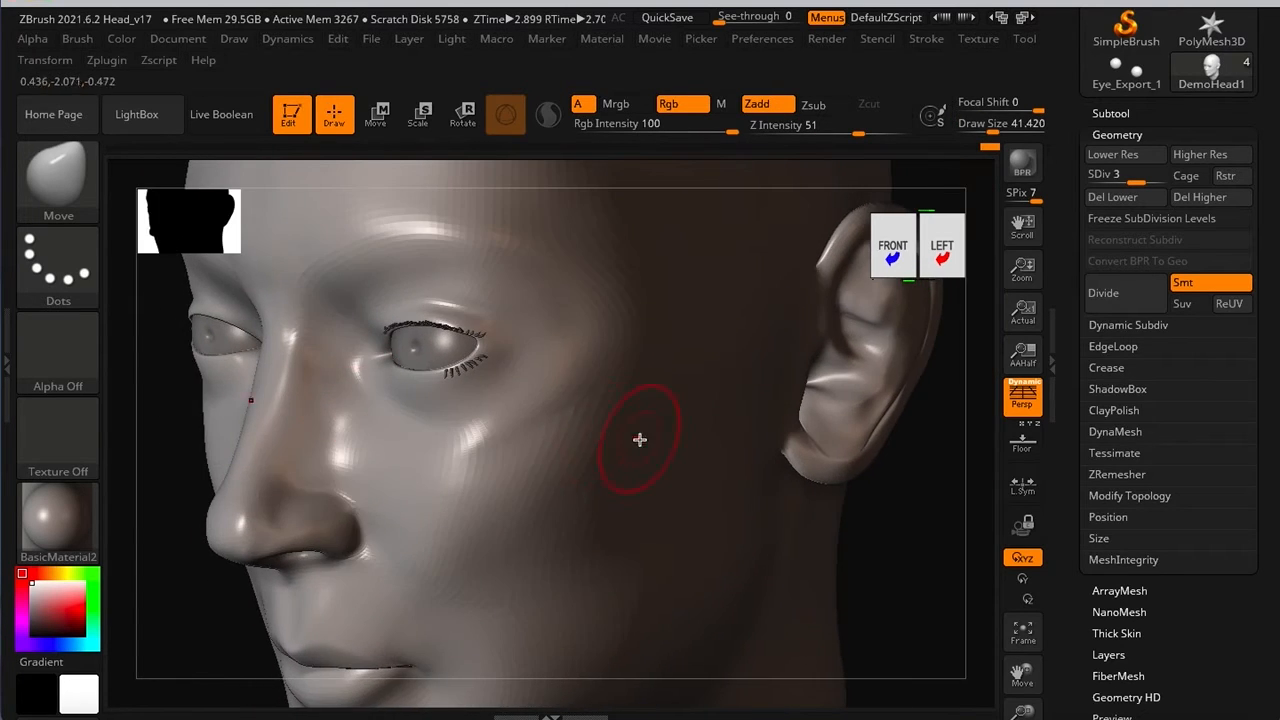
key(shift)
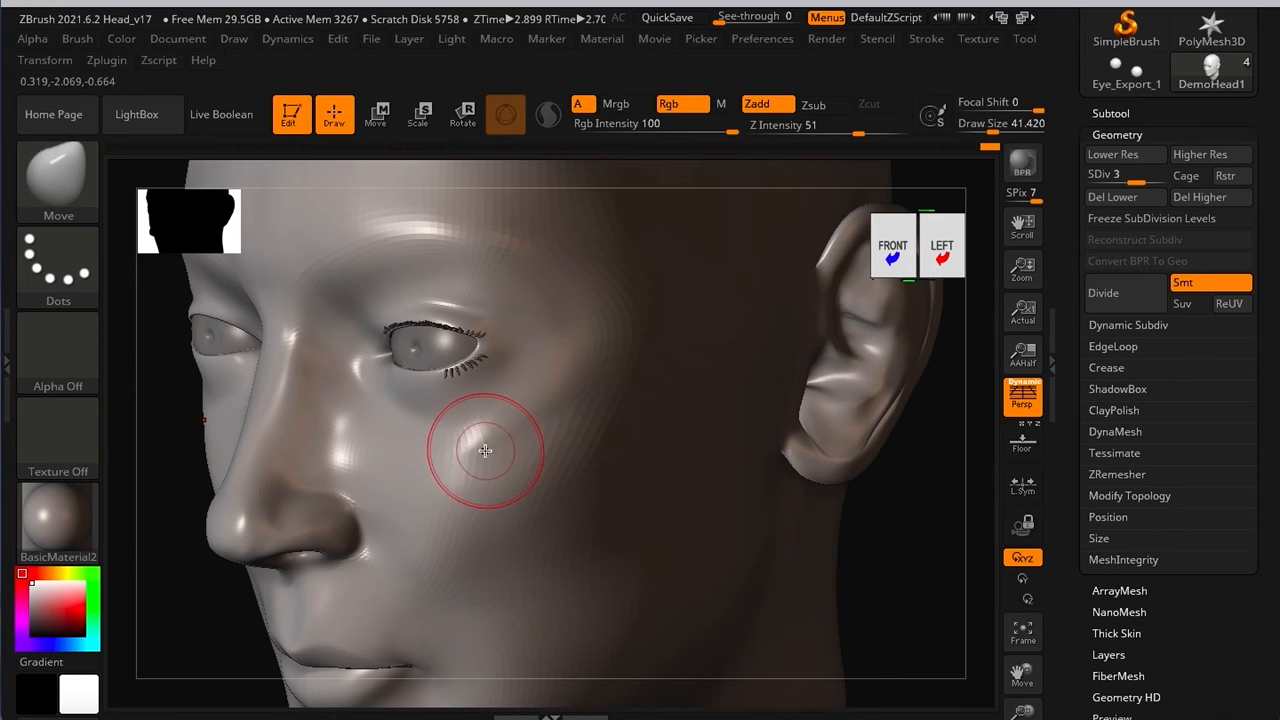
key(shift)
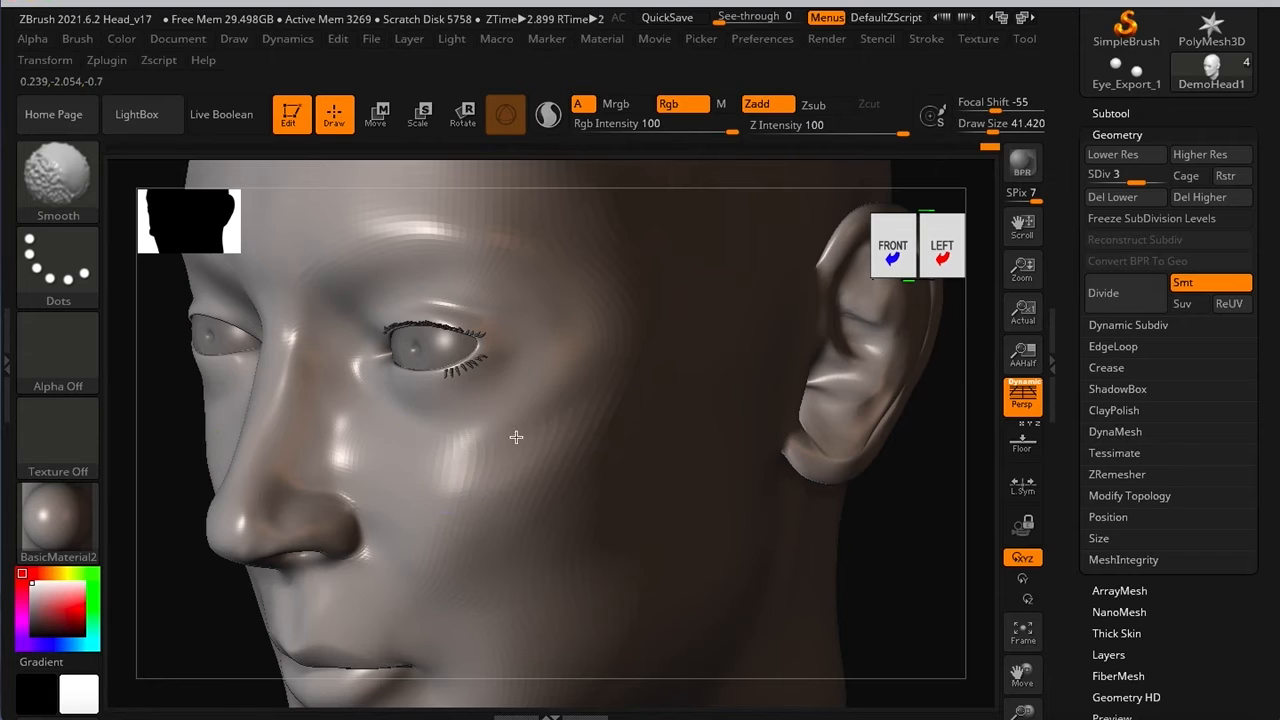
key(ctrl+z)
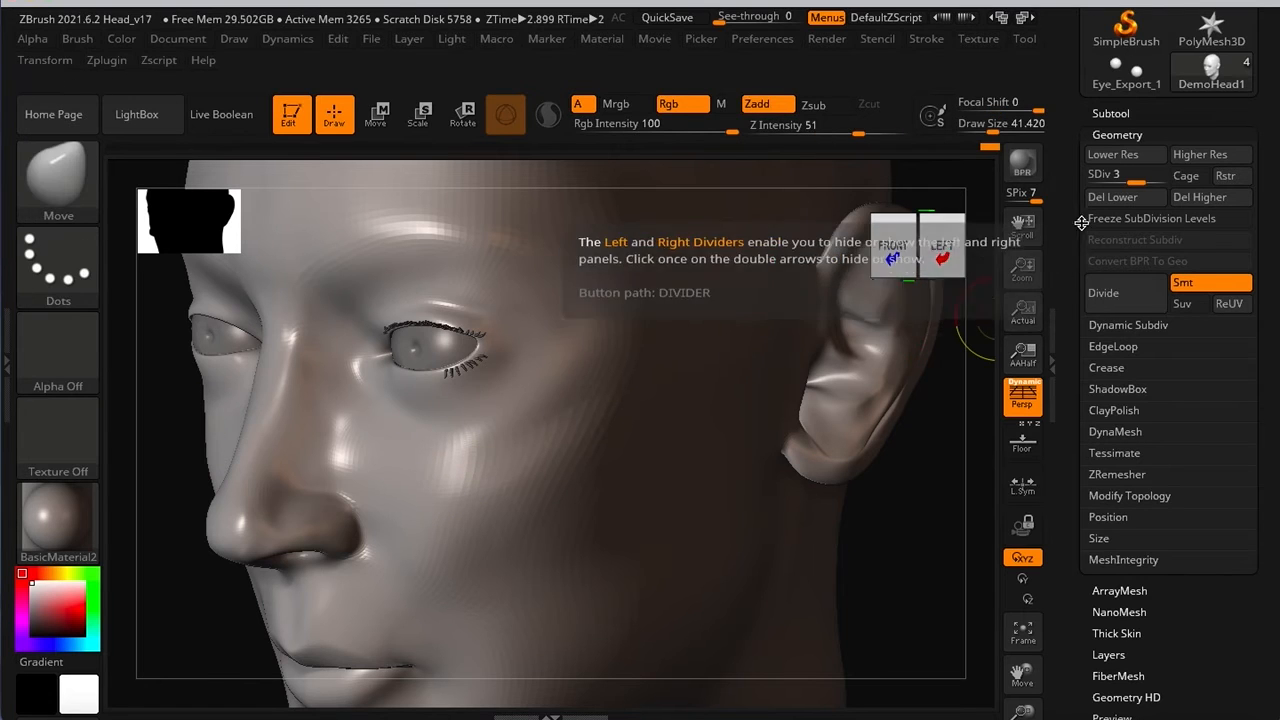
Step: Raise the head to subdivision level 4 and switch the sculpting brush to ClayTubes
drag(1140, 179, 1196, 184)
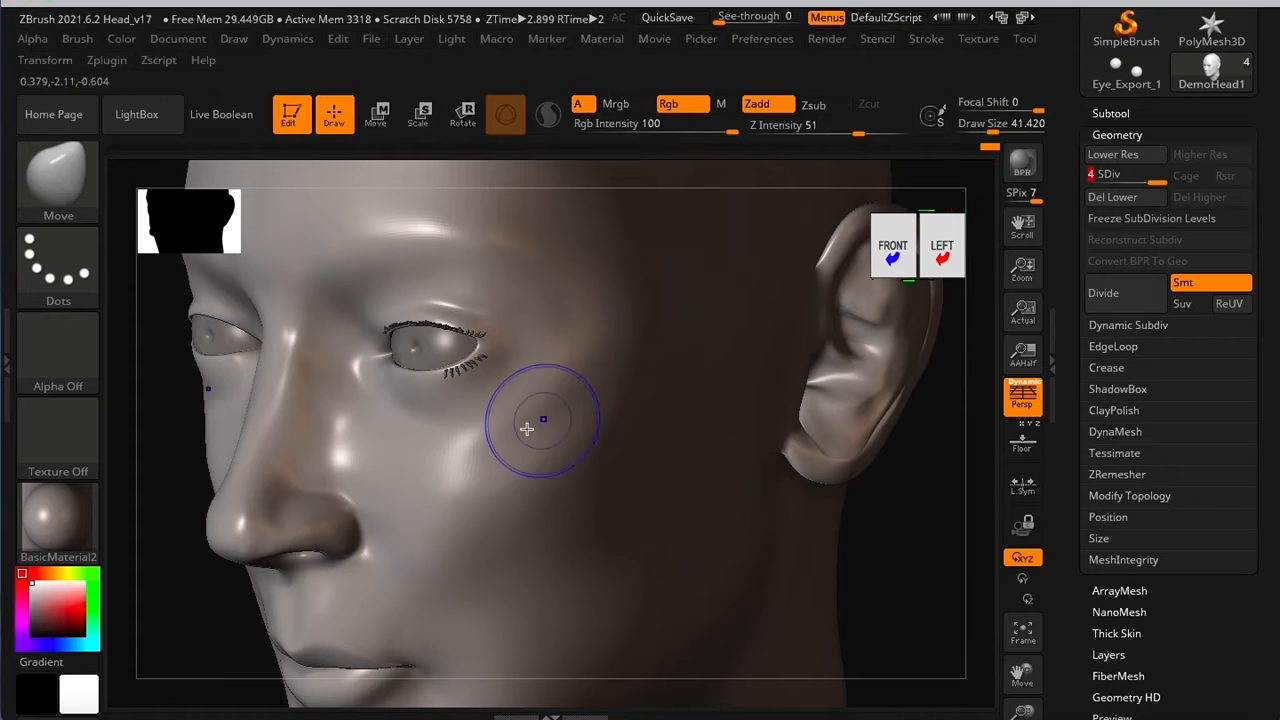
key(shift)
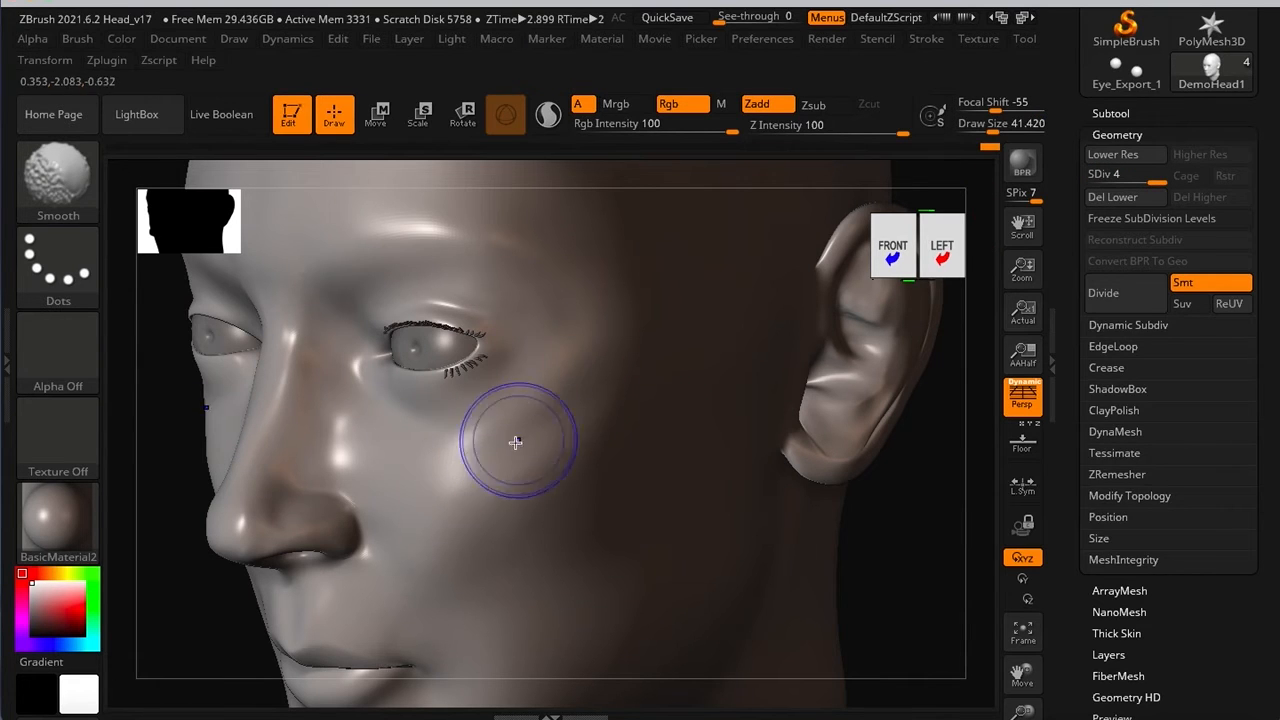
click(58, 178)
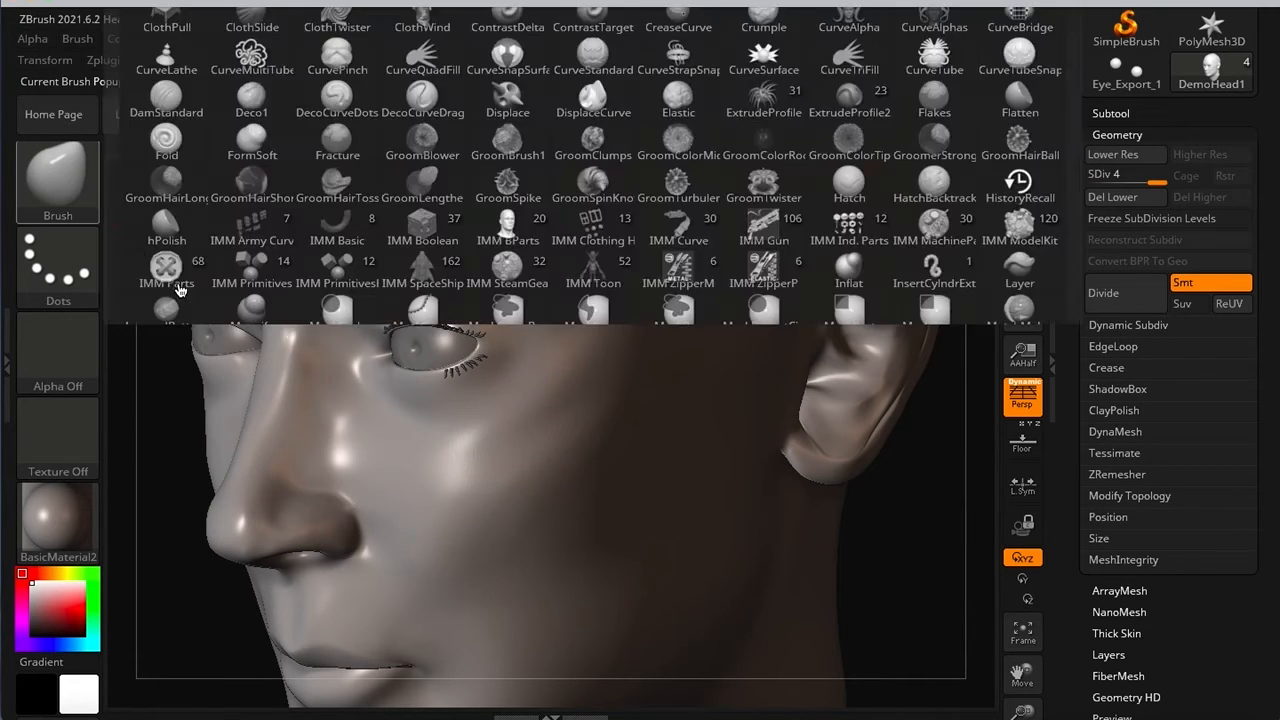
click(56, 205)
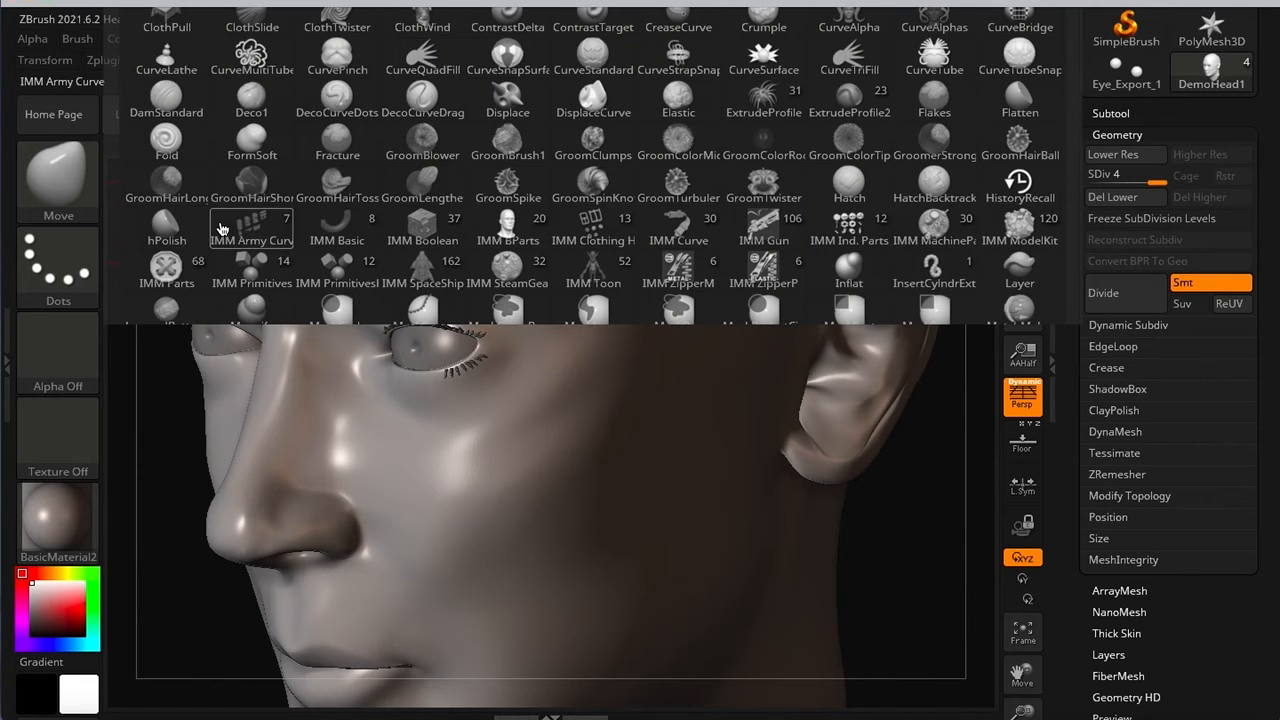
click(222, 229)
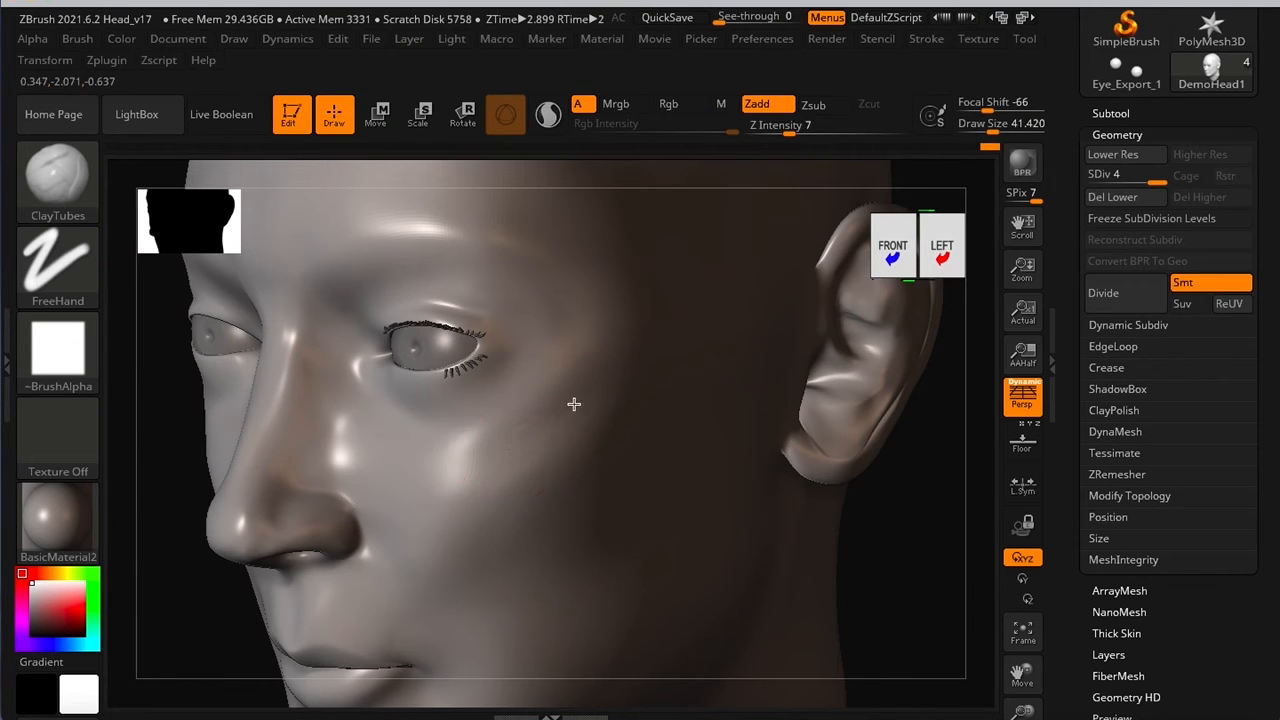
Step: Build up the cheekbone below the eye with ClayTubes strokes and smooth them into the surrounding surface
drag(470, 474, 588, 380)
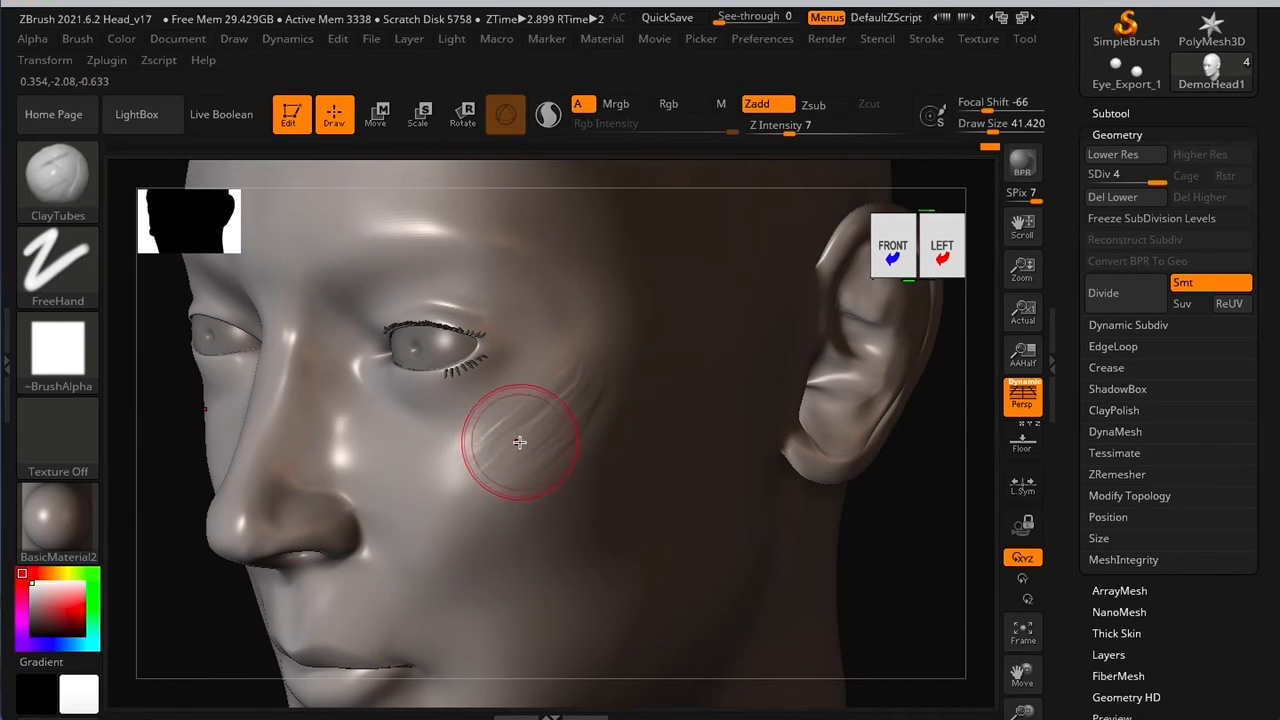
shift+drag(519, 442, 504, 449)
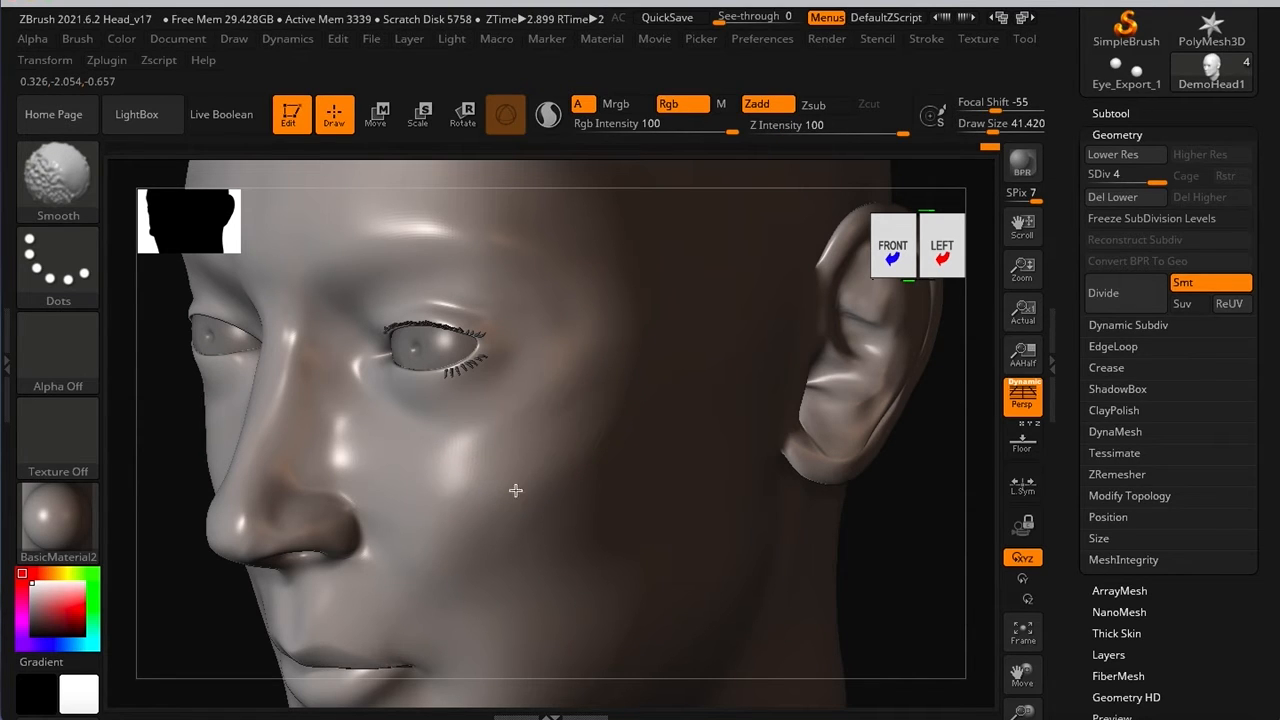
mouse_move(539, 447)
shift+mouse_down()
mouse_move(474, 478)
mouse_move(472, 493)
mouse_move(460, 496)
mouse_move(471, 477)
mouse_move(469, 489)
mouse_move(451, 485)
mouse_move(453, 465)
mouse_move(498, 447)
mouse_move(580, 366)
shift+mouse_up()
Step: Inspect the whole head from the side and the front, including the jaw, neck and cheekbones
alt+right_drag(780, 482, 581, 426)
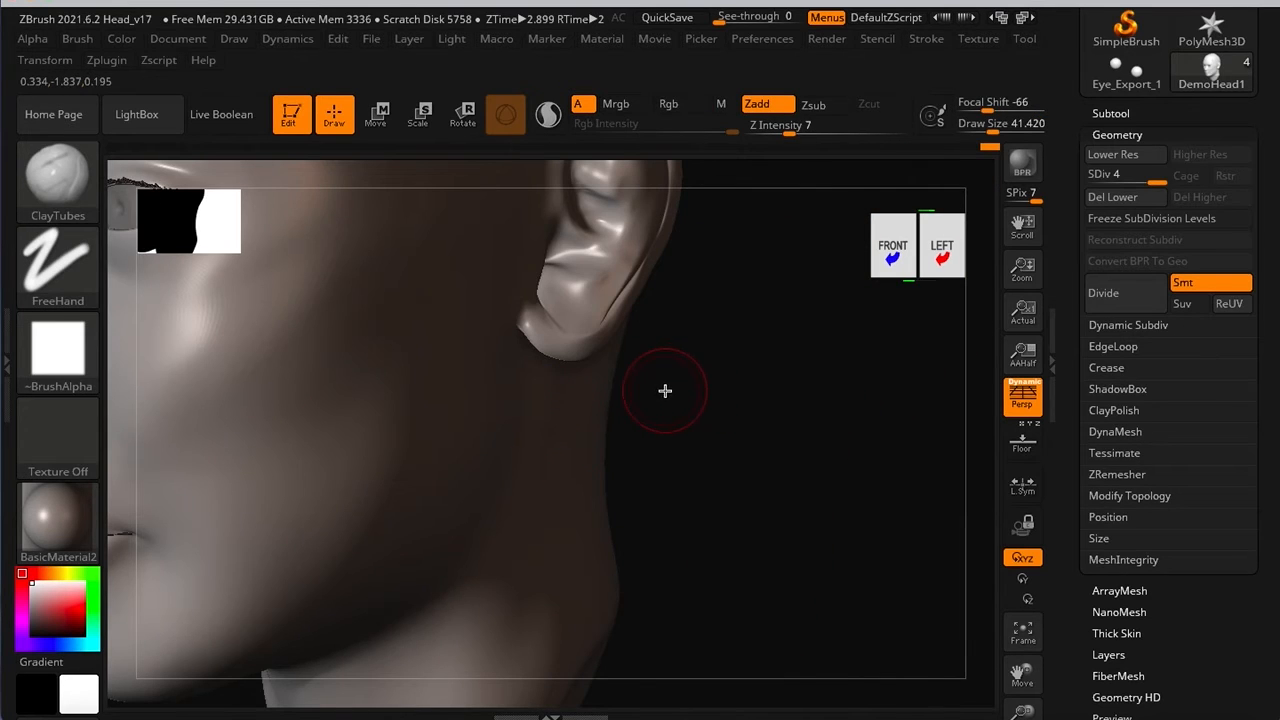
key(f)
right_drag(670, 370, 737, 500)
mouse_move(360, 384)
right_down()
mouse_move(377, 360)
mouse_move(306, 346)
mouse_move(387, 354)
right_up()
key(shift)
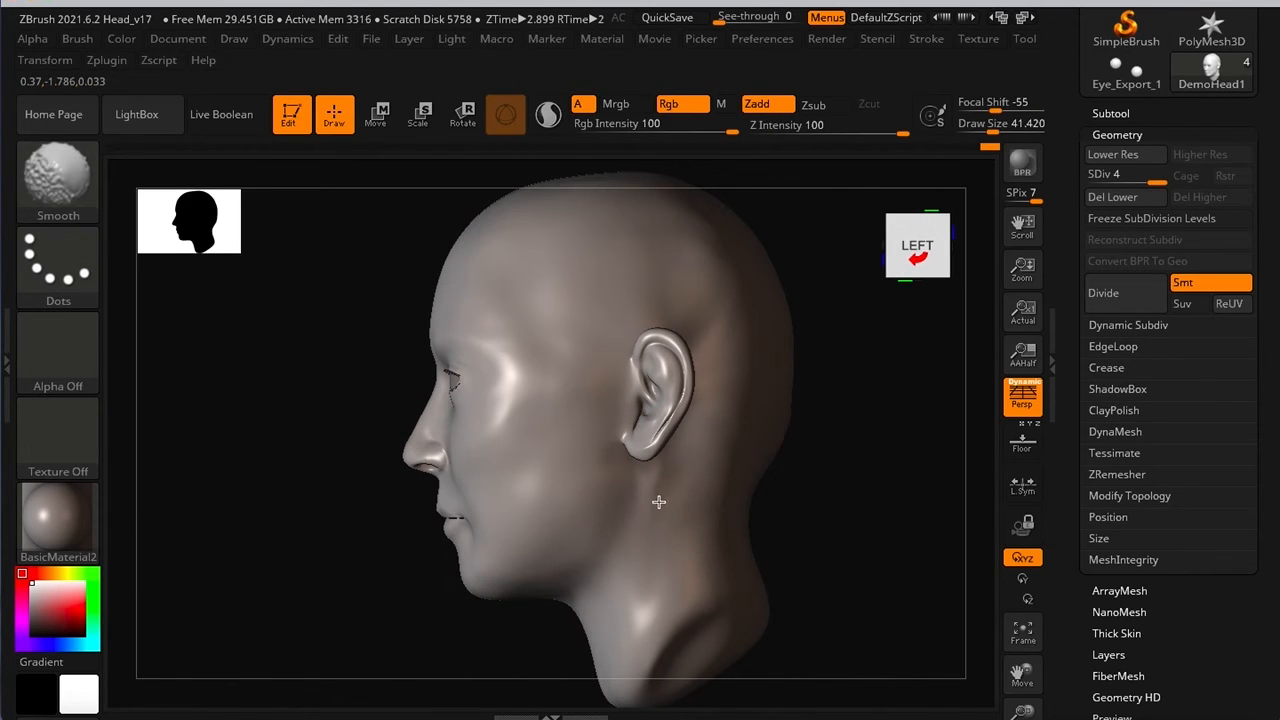
key(shift)
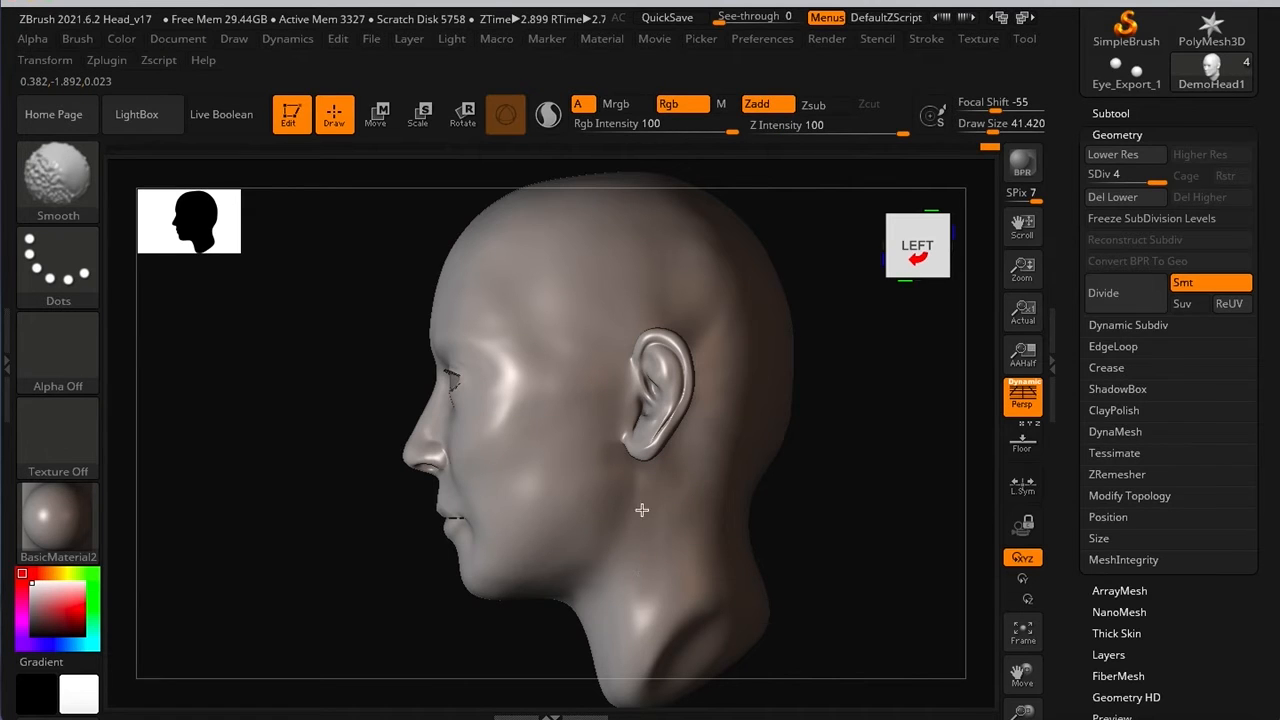
drag(302, 448, 360, 454)
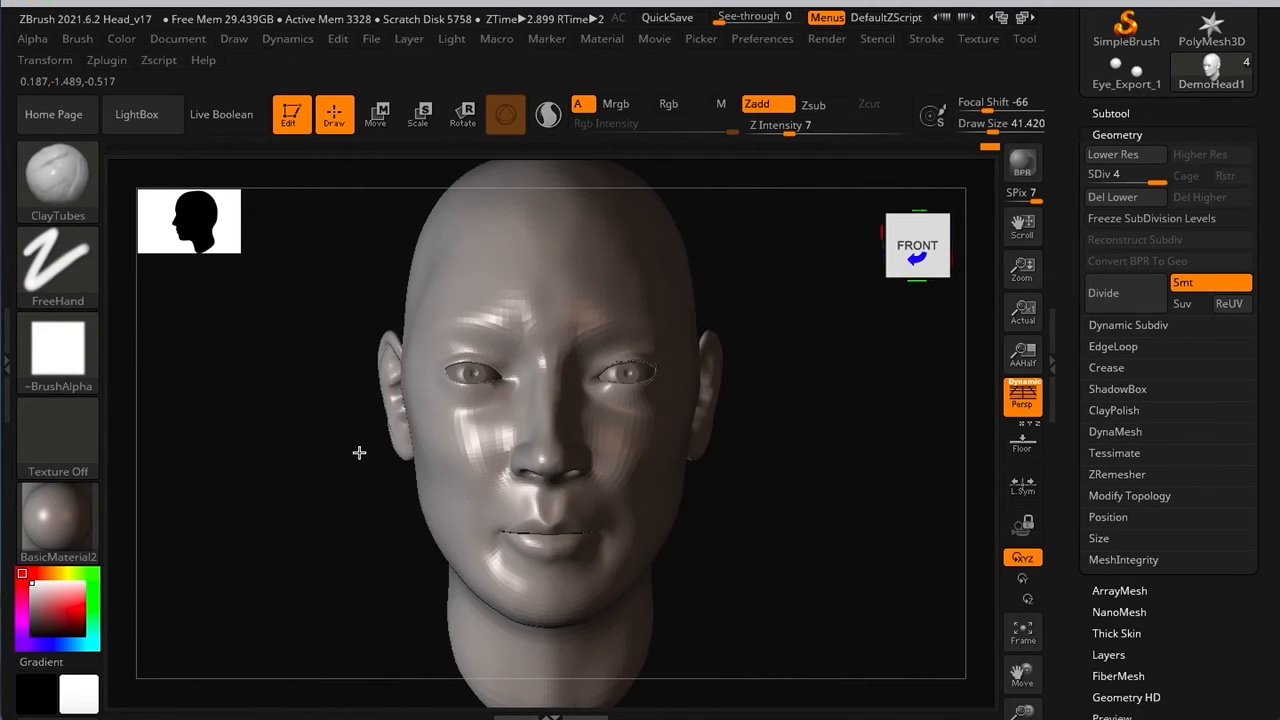
alt+right_drag(617, 385, 568, 429)
mouse_move(620, 302)
ctrl+right_down()
mouse_move(780, 392)
mouse_move(749, 411)
ctrl+right_up()
alt+right_drag(693, 337, 662, 283)
mouse_move(522, 337)
ctrl+right_down()
mouse_move(760, 376)
mouse_move(796, 428)
ctrl+right_up()
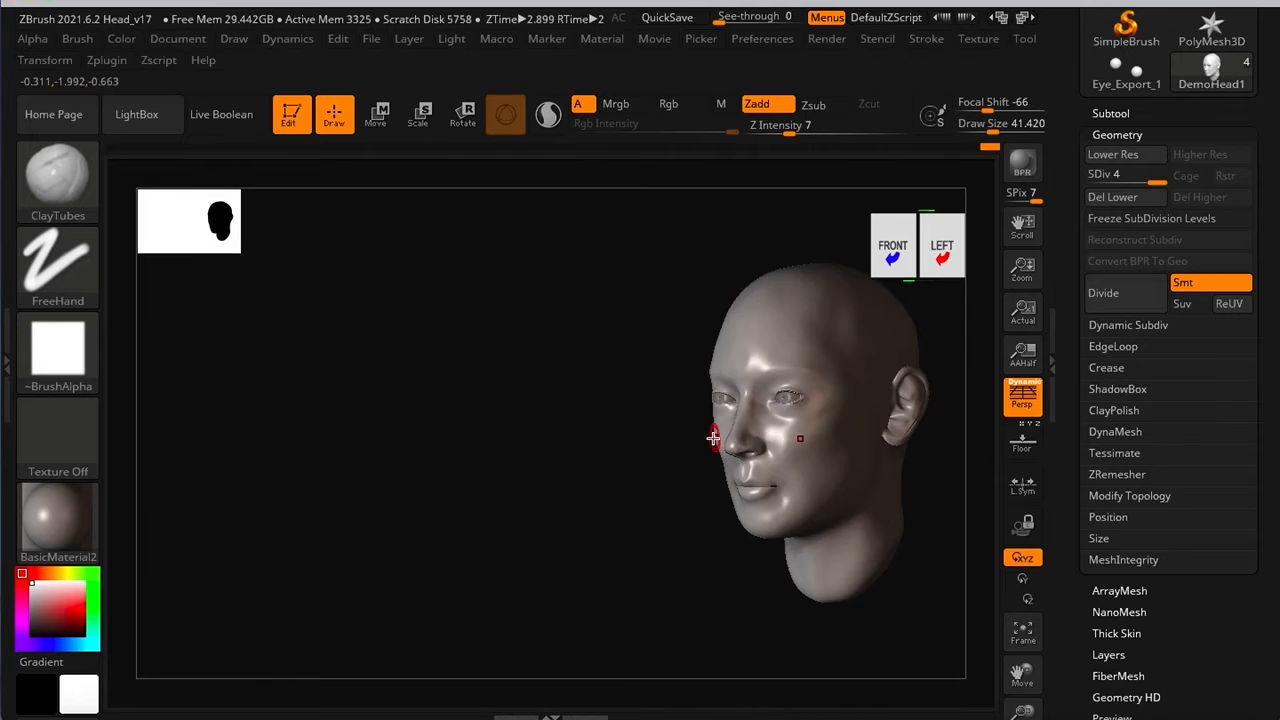
Step: Examine the face and cheekbones on the whole head from three-quarter views on both sides
key(f)
right_drag(880, 530, 820, 510)
alt+right_drag(413, 389, 600, 411)
right_drag(395, 426, 558, 421)
mouse_move(631, 399)
alt+right_down()
mouse_move(605, 413)
mouse_move(797, 446)
mouse_move(780, 451)
alt+right_up()
right_drag(341, 399, 430, 401)
mouse_move(603, 376)
alt+right_down()
mouse_move(629, 388)
mouse_move(612, 366)
alt+right_up()
right_drag(744, 367, 663, 397)
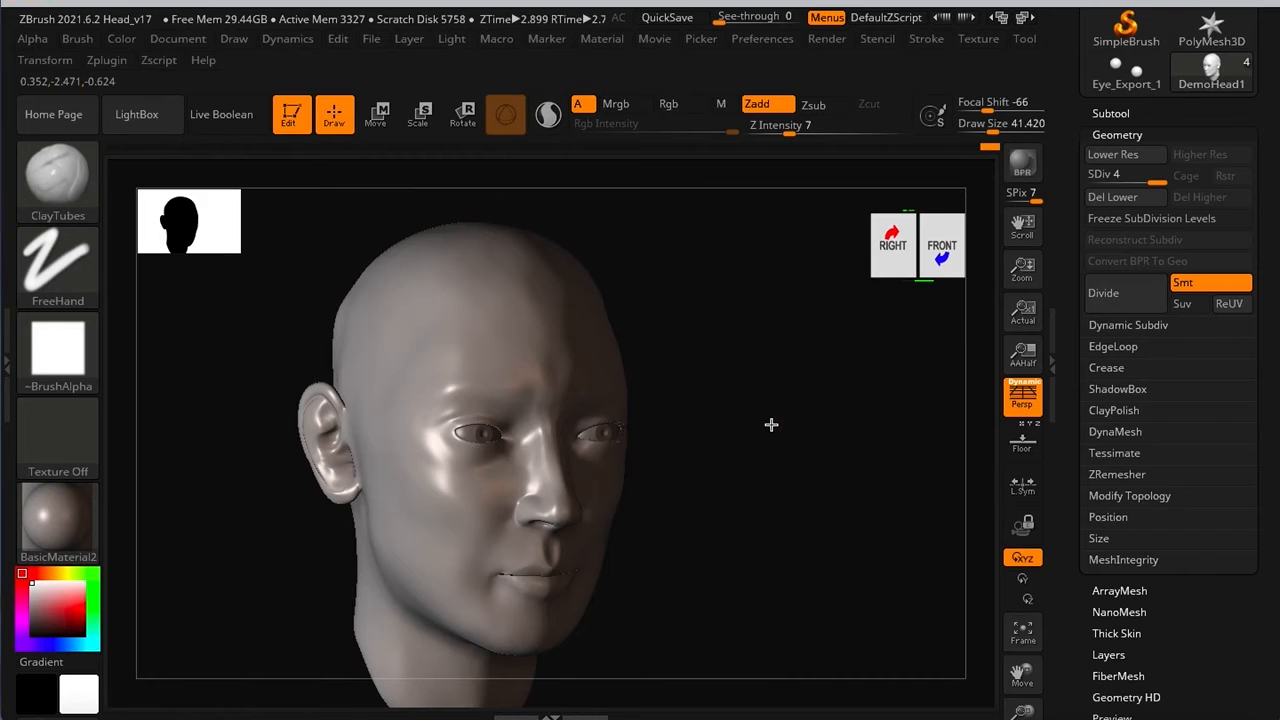
shift+drag(781, 424, 737, 410)
Step: Show the polygon wireframe, lower the head to subdivision level 2, and examine the mesh around the eye
key(shift+f)
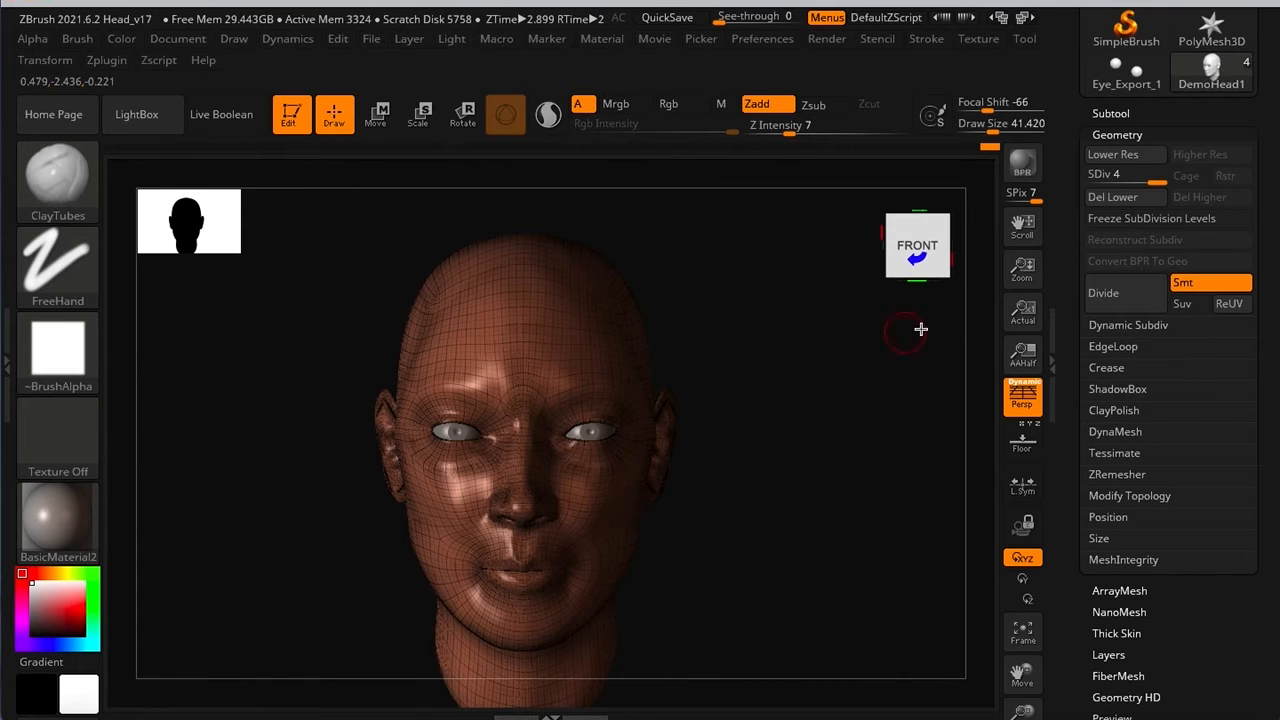
click(1113, 177)
drag(838, 405, 750, 418)
alt+right_drag(632, 366, 674, 385)
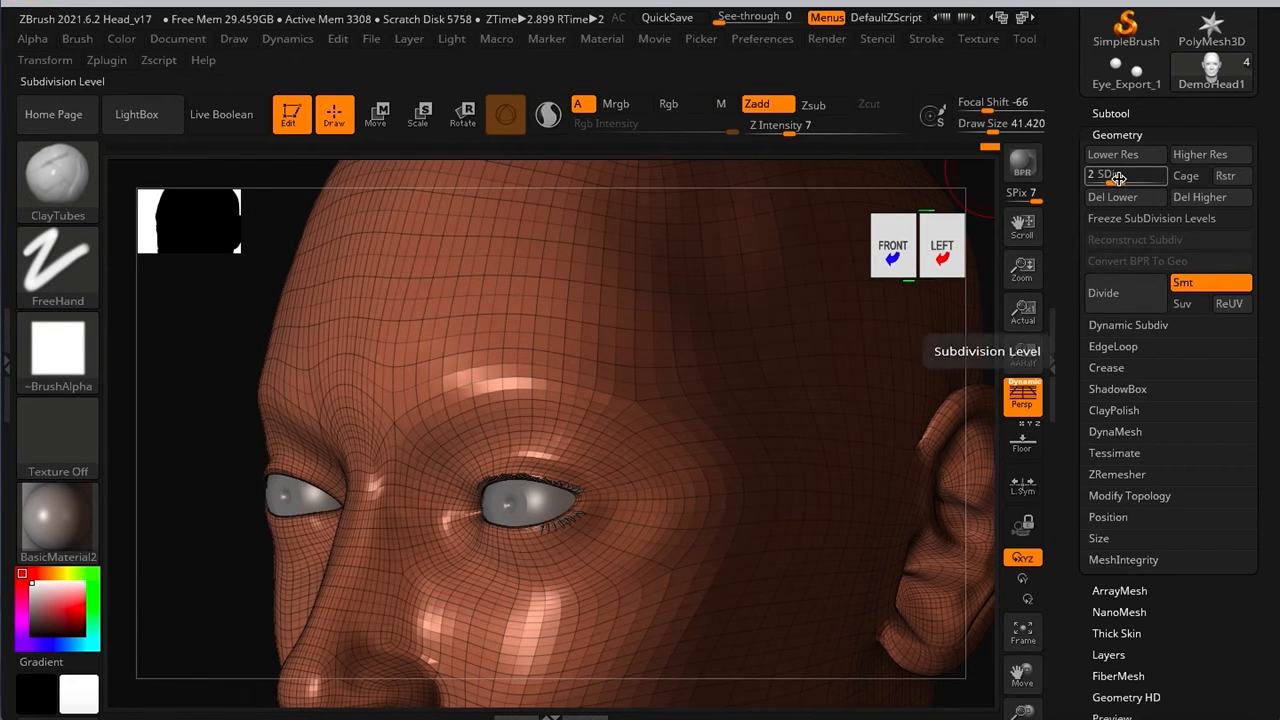
alt+right_drag(600, 280, 605, 168)
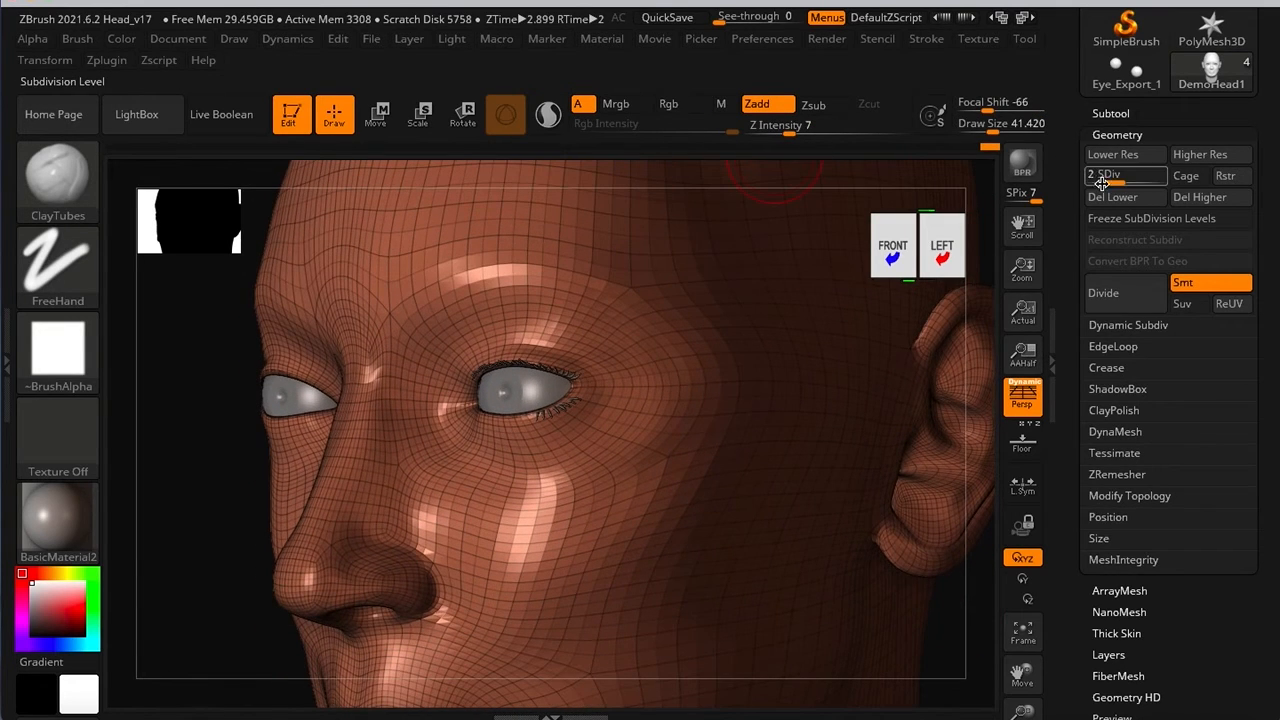
Step: Drop the head to subdivision level 1, inspect its coarse mesh from several angles, and hide the wireframe
drag(1102, 183, 1092, 182)
alt+right_drag(580, 300, 565, 213)
ctrl+right_drag(643, 272, 491, 326)
shift+right_drag(326, 403, 348, 388)
alt+right_drag(543, 314, 558, 366)
shift+right_drag(829, 494, 778, 481)
right_drag(410, 390, 768, 470)
right_drag(850, 502, 796, 516)
key(shift+f)
mouse_move(575, 470)
right_down()
mouse_move(317, 451)
mouse_move(332, 440)
right_up()
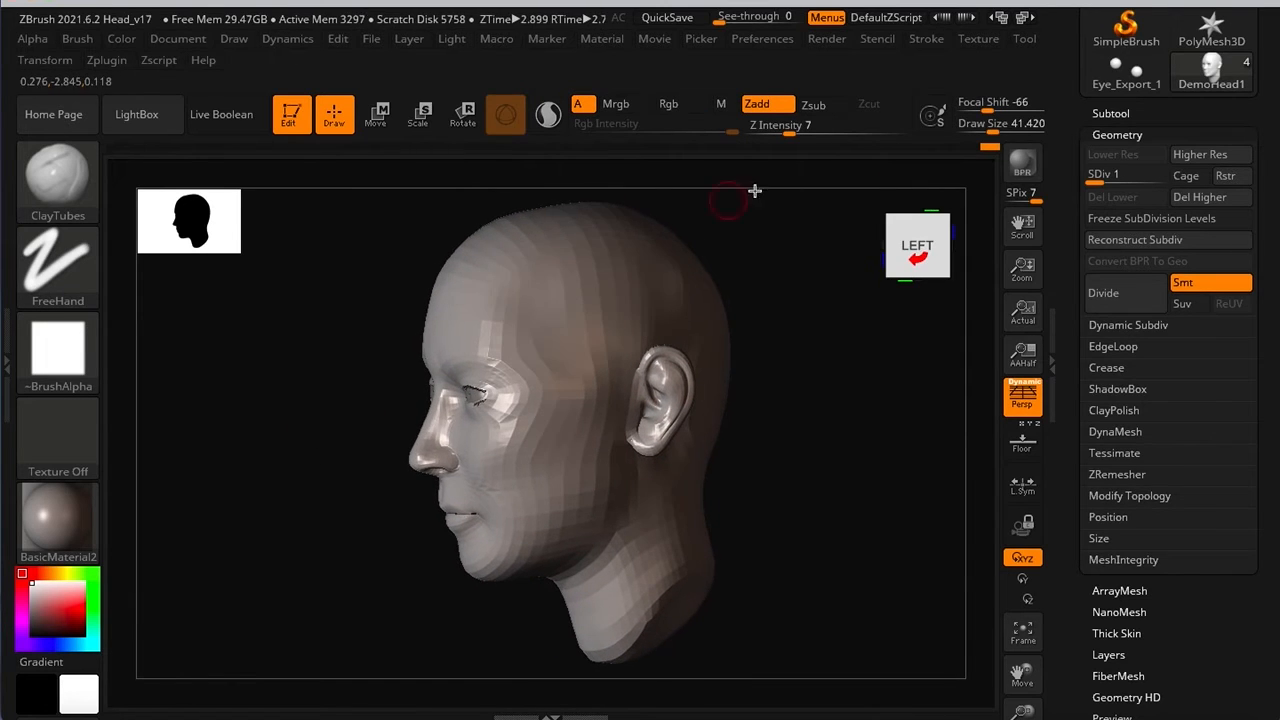
Step: Raise the head to subdivision level 2 and compare it with and without the wireframe from several angles
click(1105, 175)
key(shift+f)
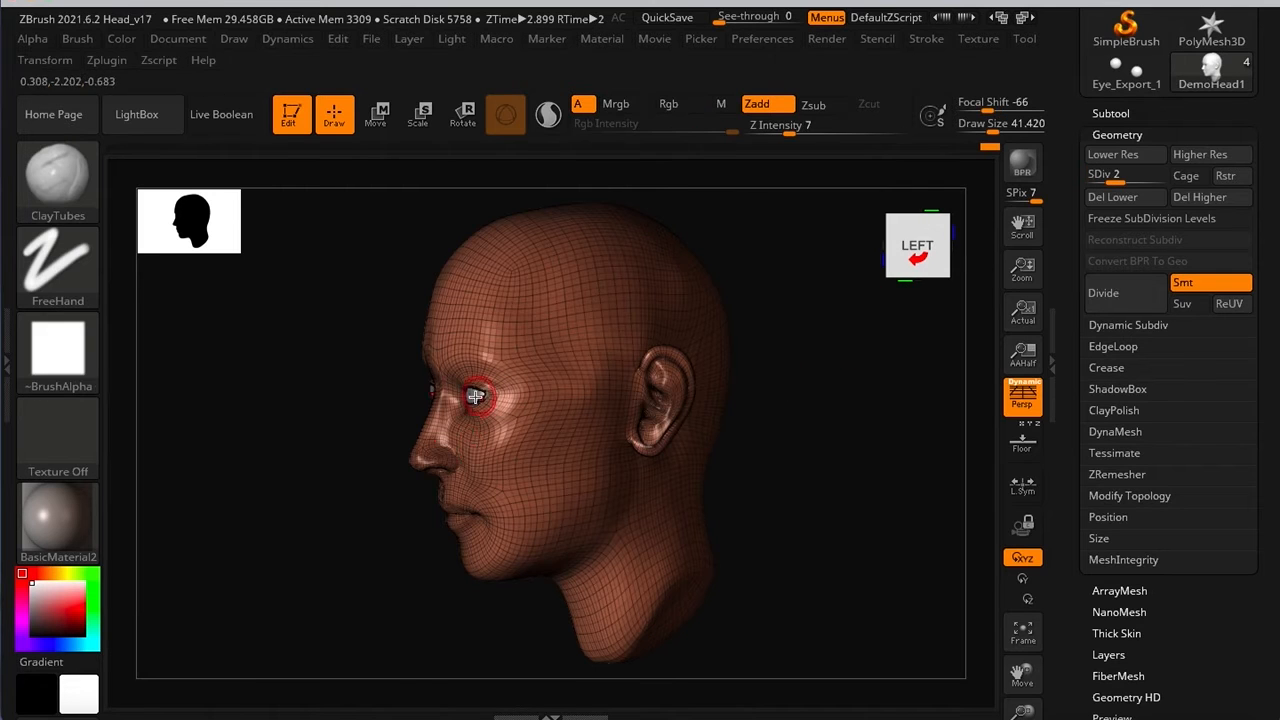
right_drag(517, 514, 343, 452)
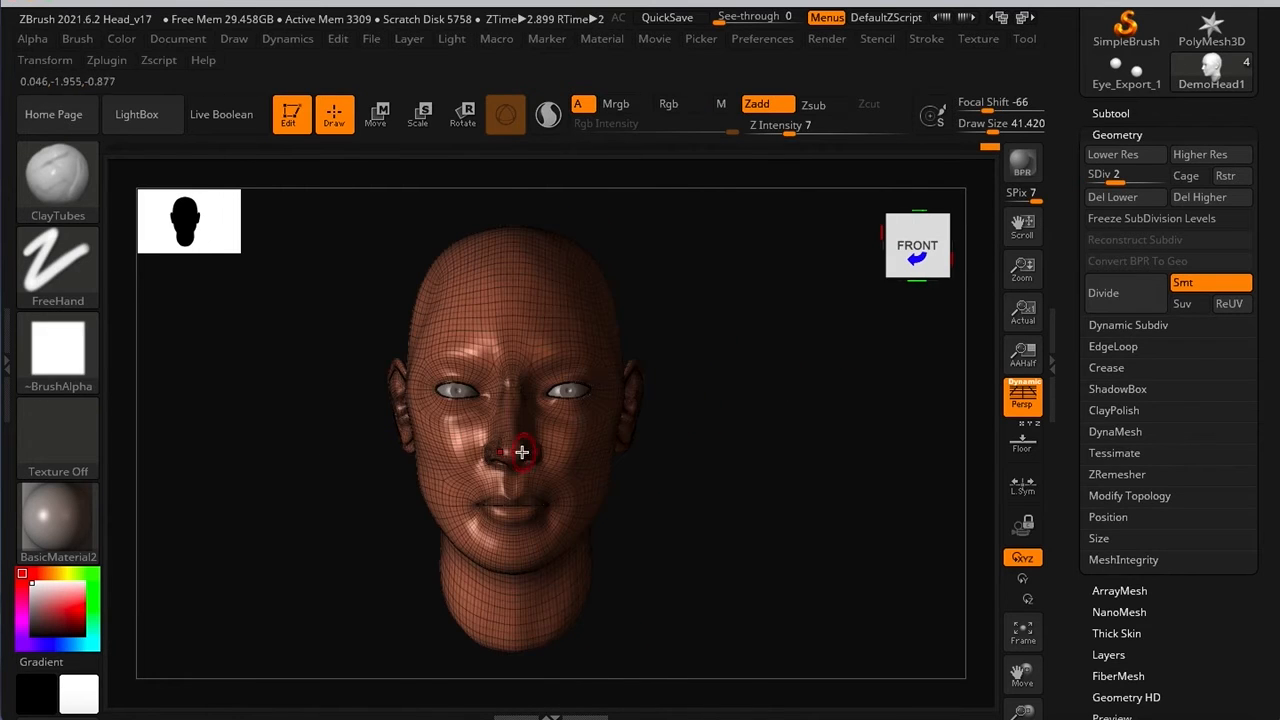
key(shift+f)
right_drag(654, 341, 523, 323)
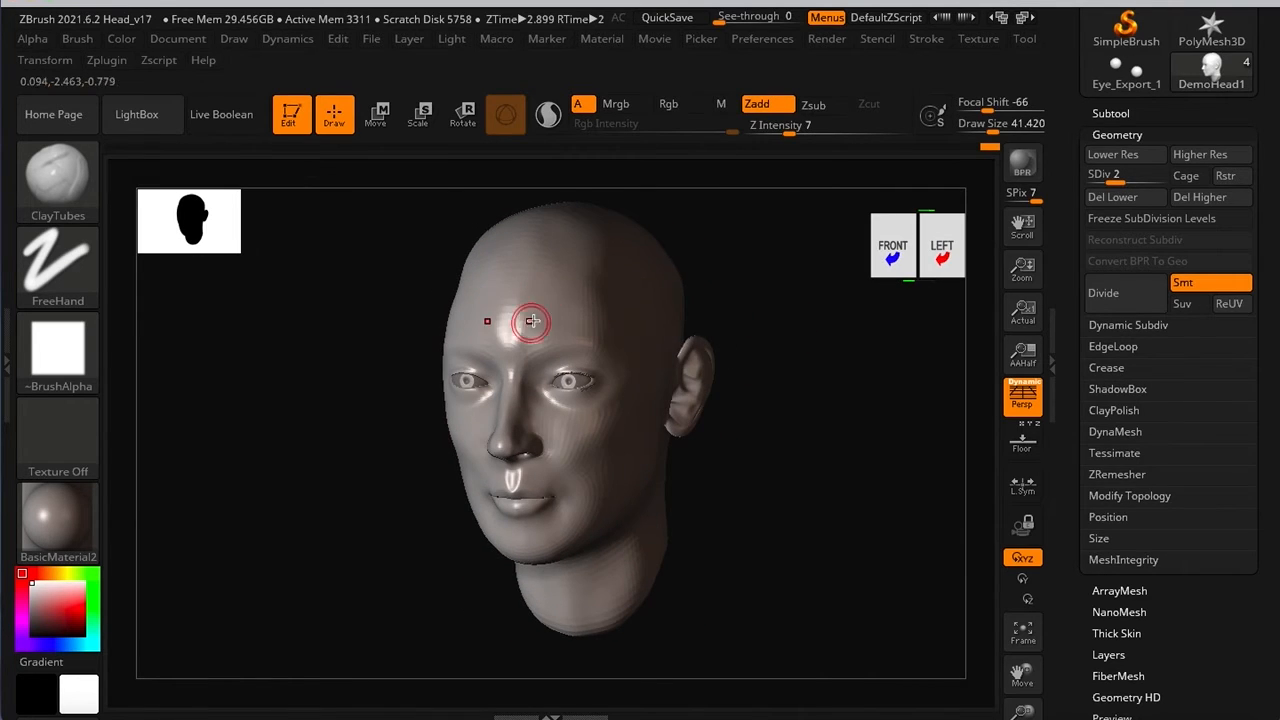
mouse_move(757, 329)
right_down()
mouse_move(863, 371)
mouse_move(777, 354)
mouse_move(622, 388)
right_up()
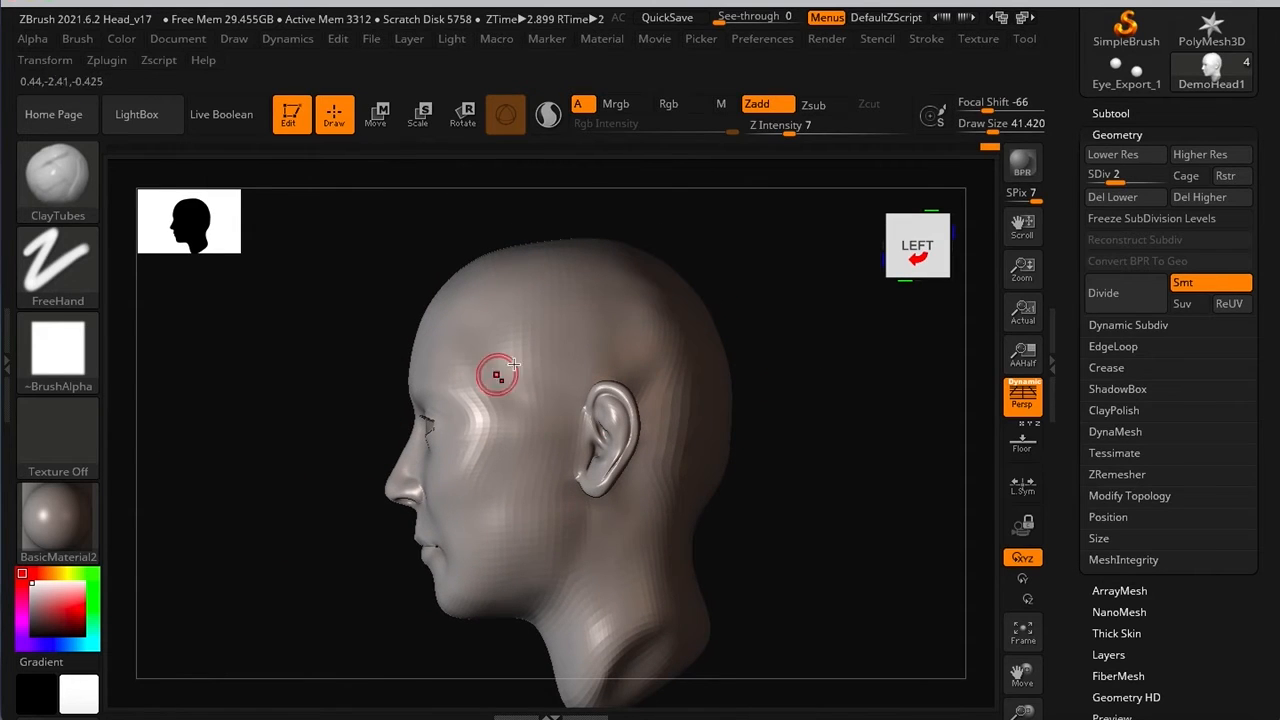
Step: Set the head to subdivision level 4, check the side of the skull, and lower it to level 3
click(1127, 138)
click(1126, 139)
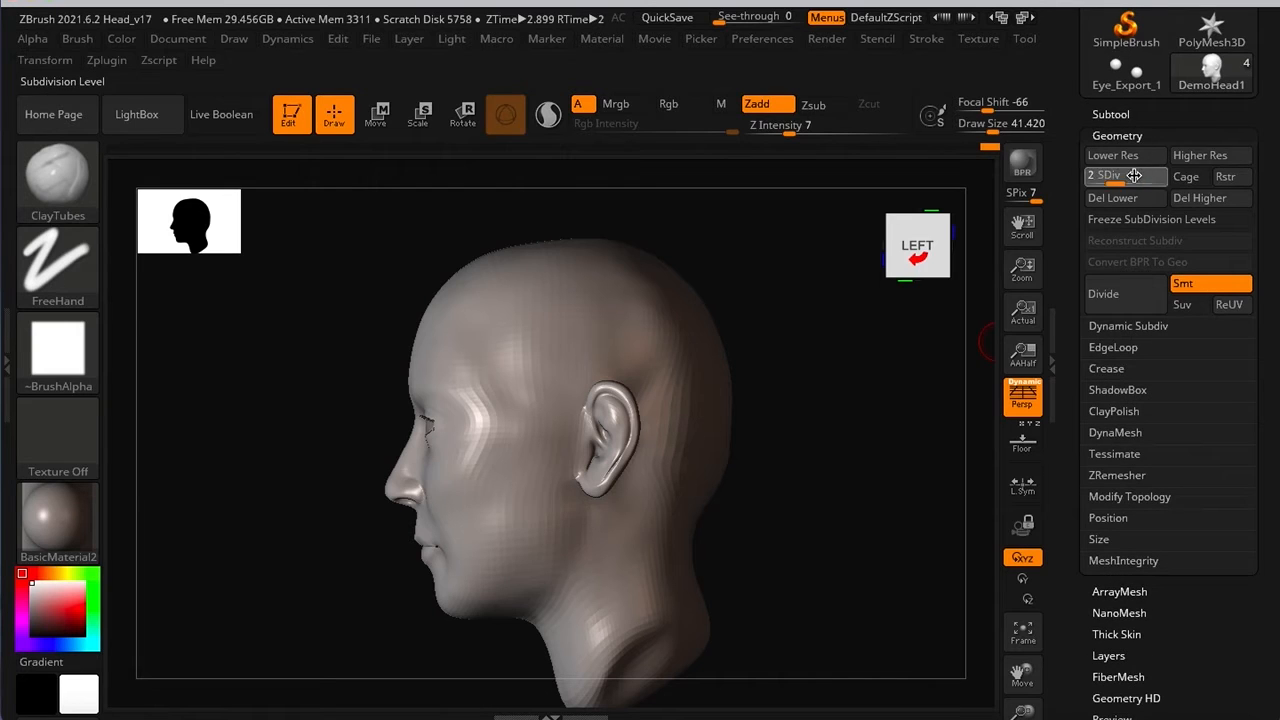
drag(1134, 175, 1184, 195)
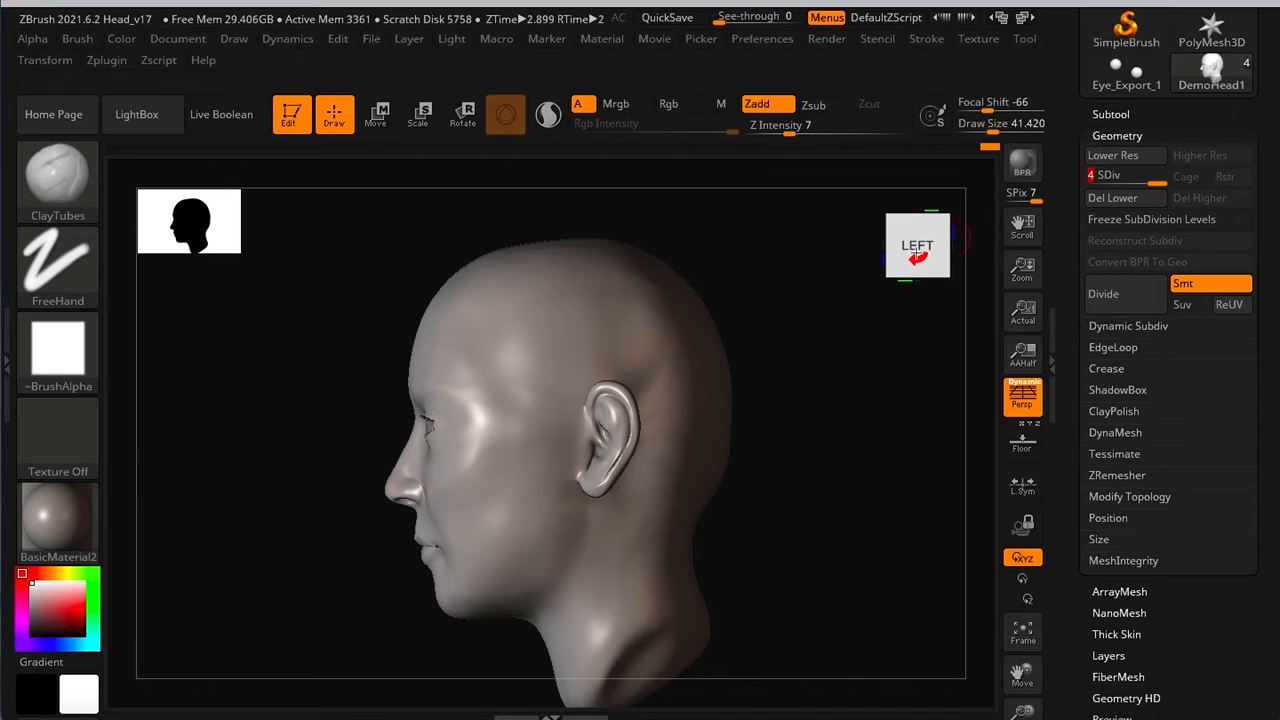
alt+right_drag(760, 299, 720, 283)
ctrl+right_drag(655, 321, 562, 338)
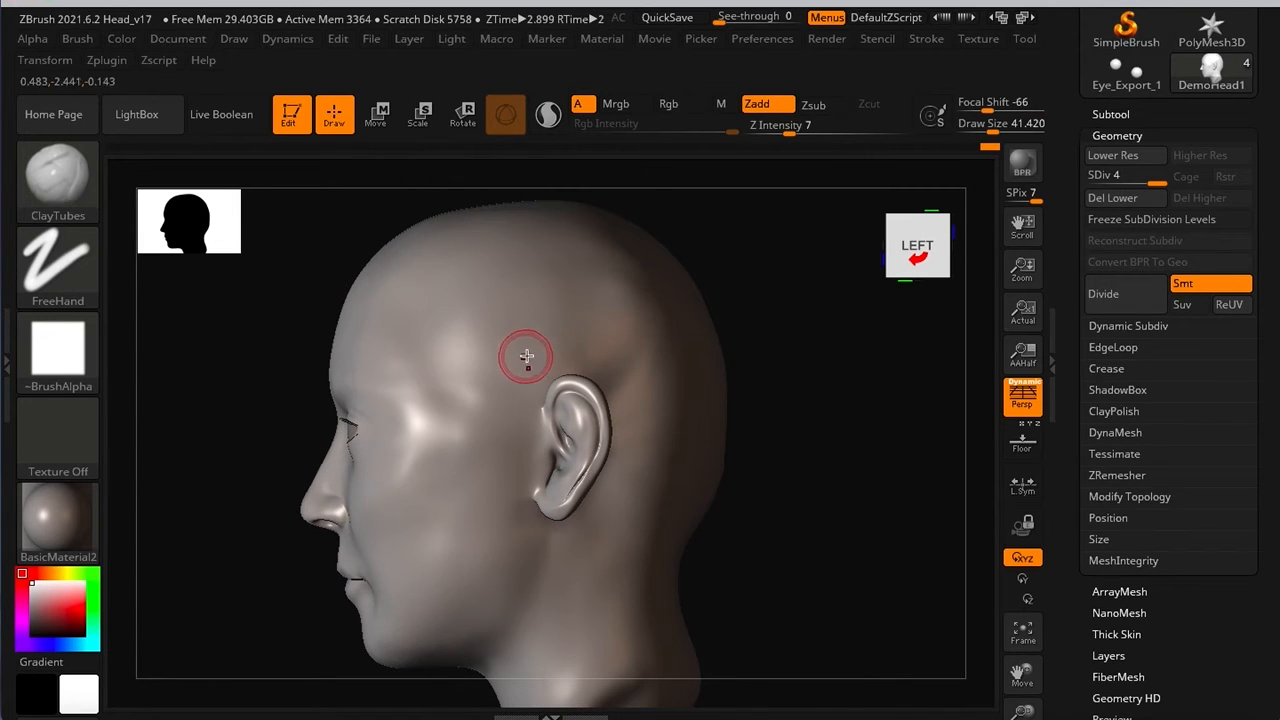
right_click(545, 325)
click(1123, 183)
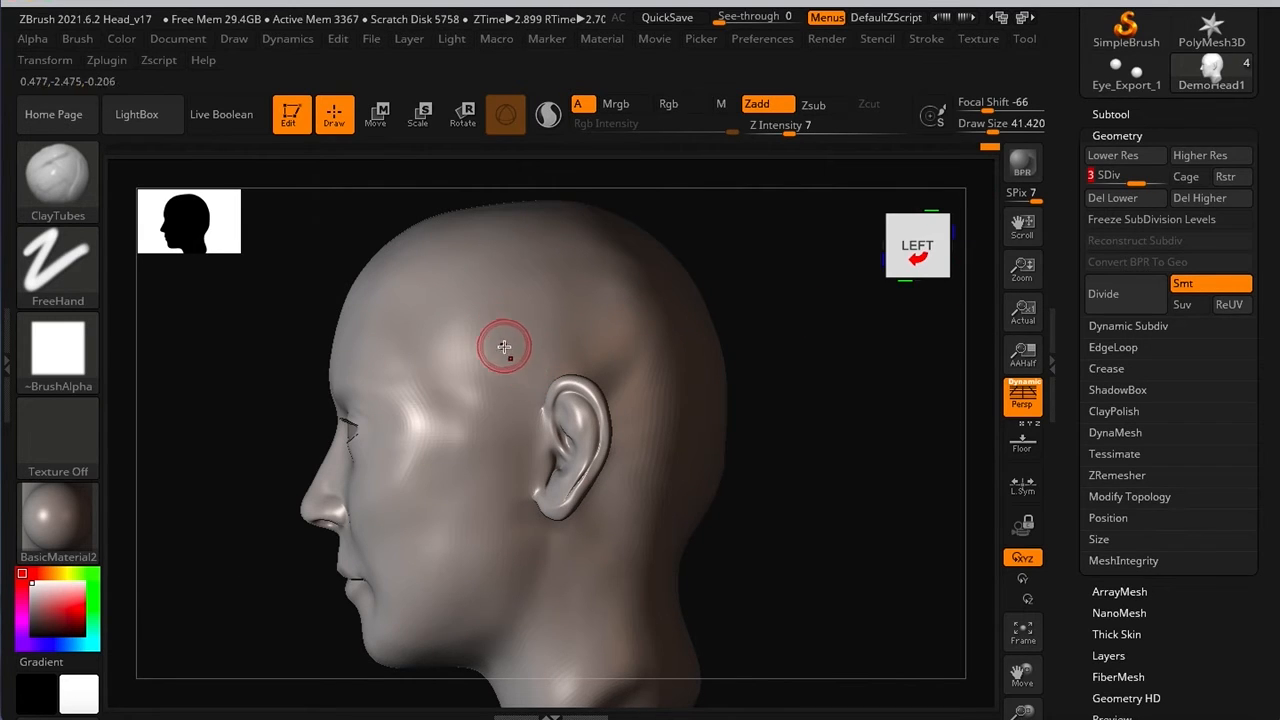
Step: Paint a mask on the side of the scalp above the ear with the MaskPen brush
key(ctrl)
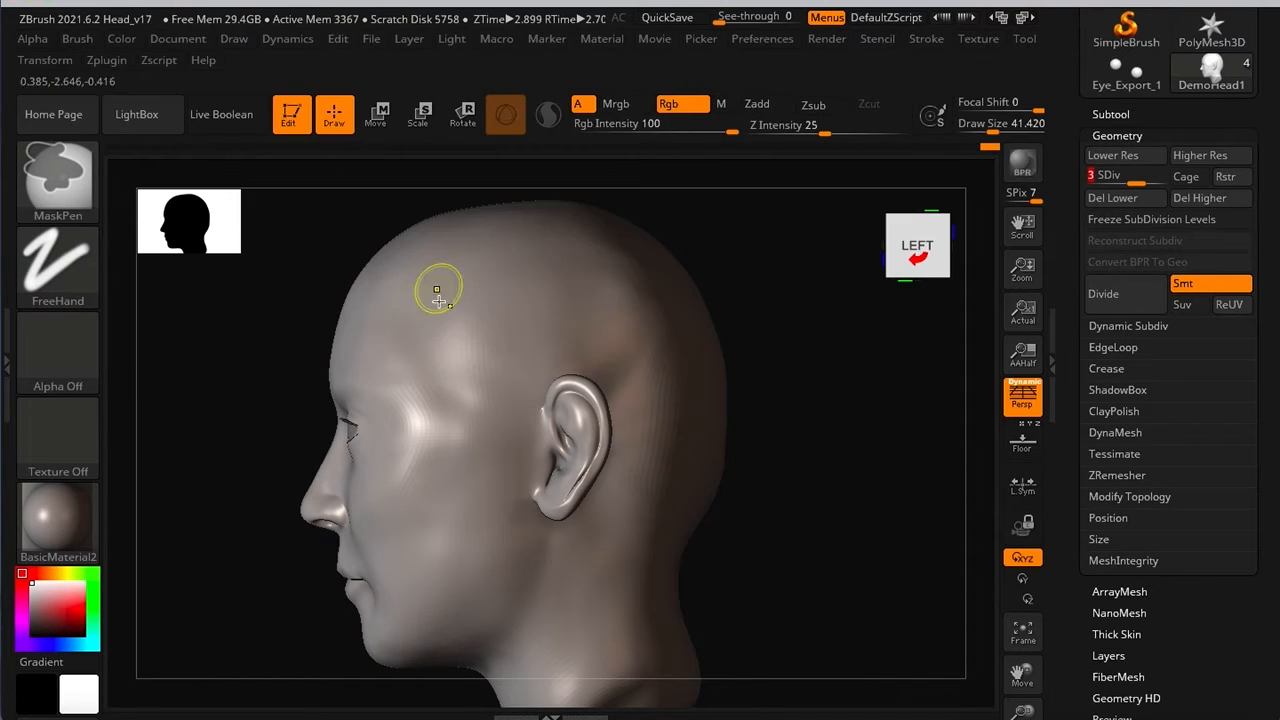
key(ctrl)
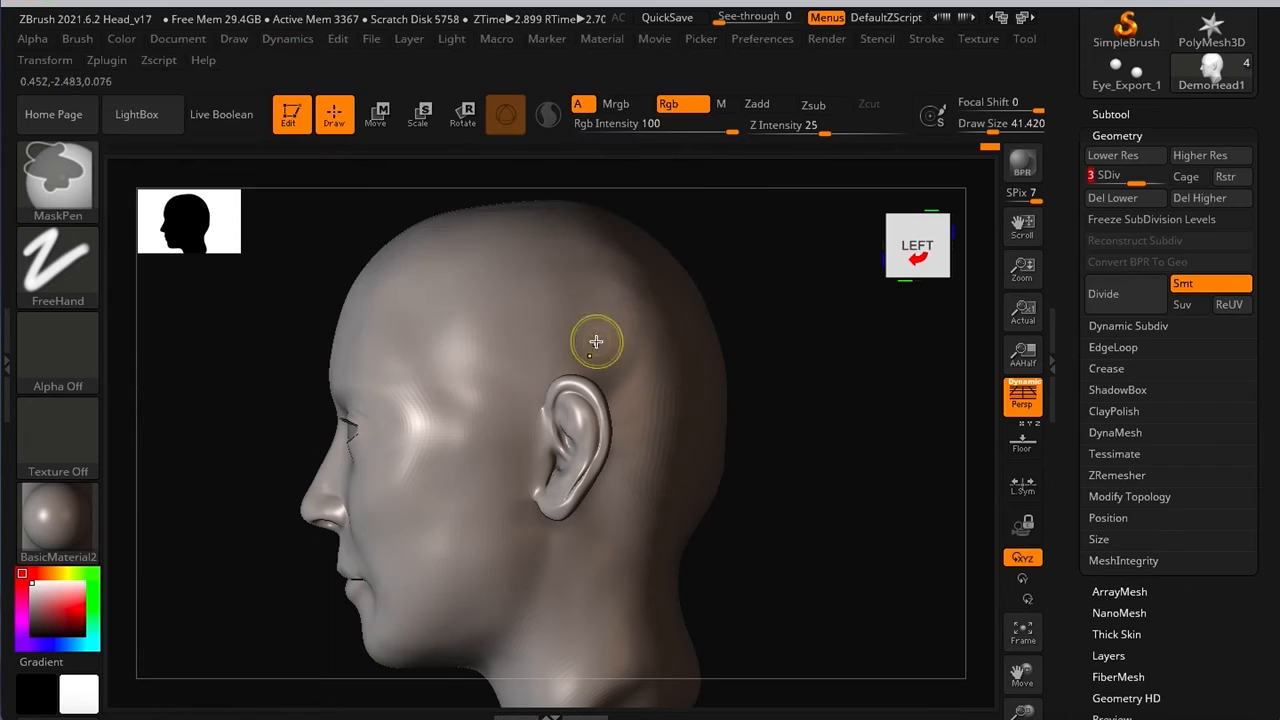
mouse_move(546, 329)
ctrl+mouse_down()
mouse_move(520, 291)
mouse_move(569, 318)
ctrl+mouse_up()
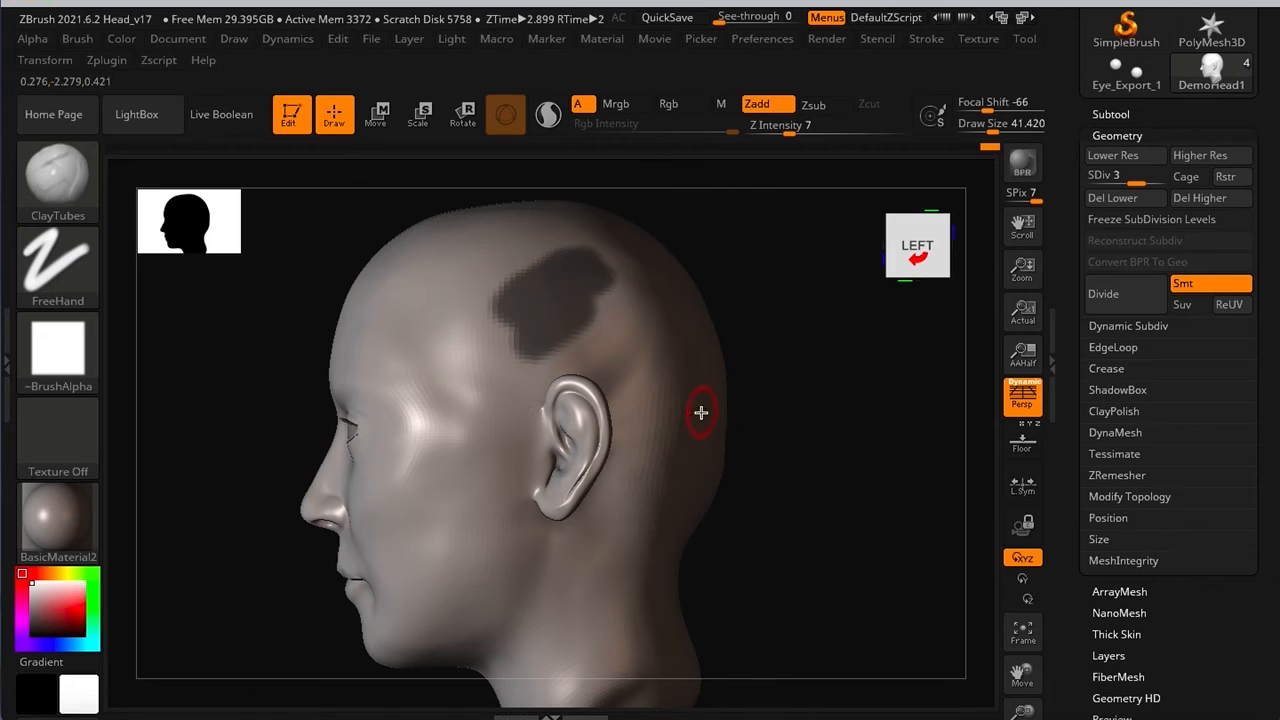
key(ctrl)
ctrl+drag(586, 297, 640, 306)
Step: Turn off perspective and extend the painted mask on the scalp above the ear
click(1022, 397)
mouse_move(766, 348)
alt+mouse_down()
mouse_move(698, 352)
mouse_move(706, 371)
alt+mouse_up()
ctrl+drag(512, 348, 530, 360)
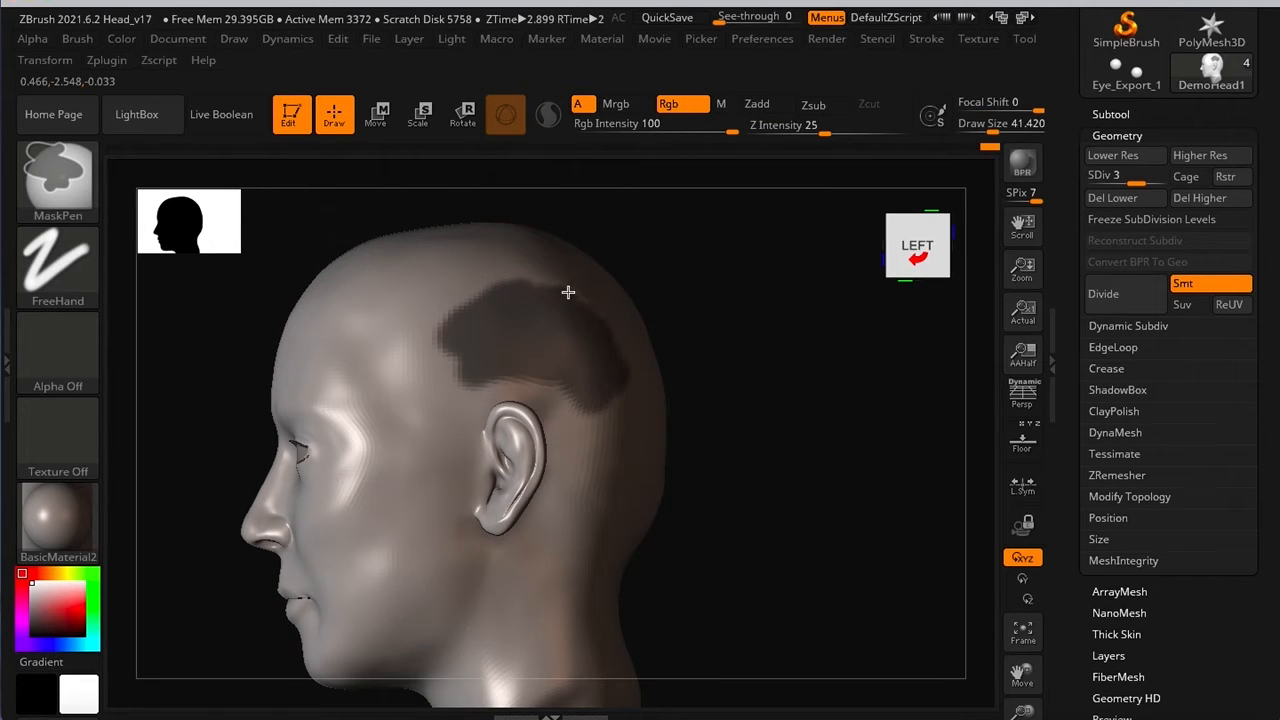
key(ctrl)
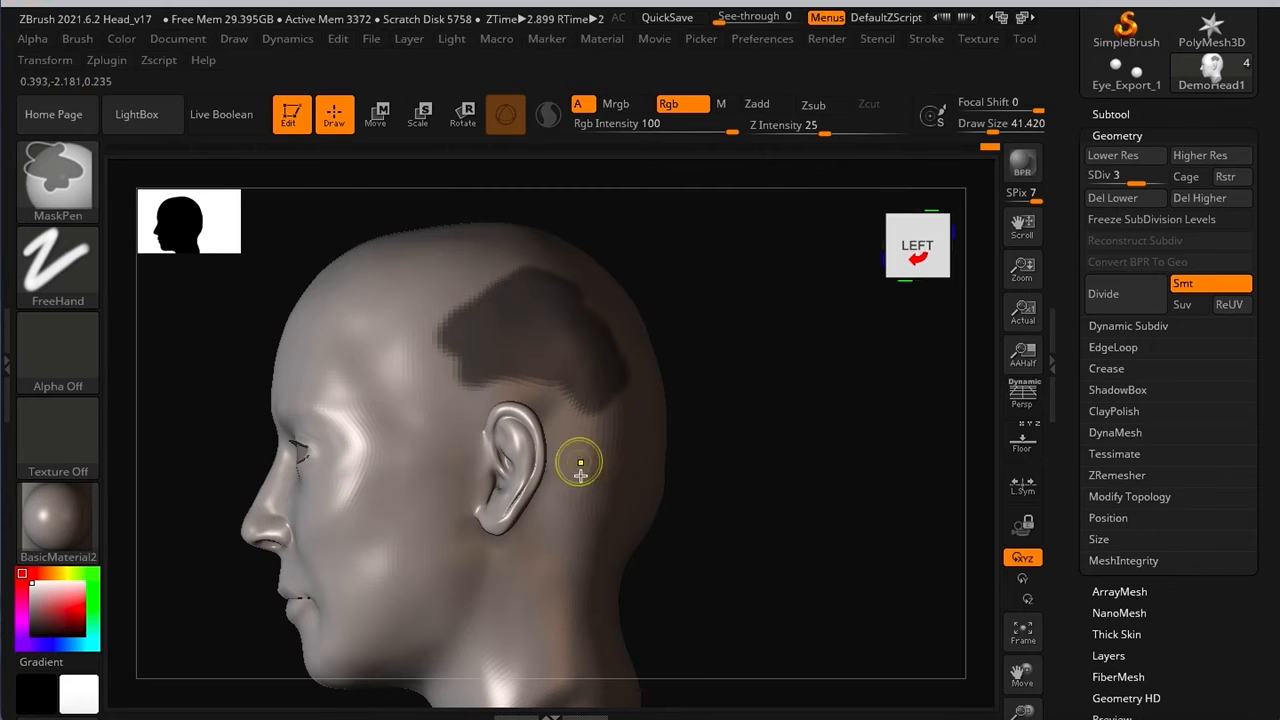
Step: Switch the masking brush to MaskLasso and mask the scalp from the hairline to the back of the head
click(60, 195)
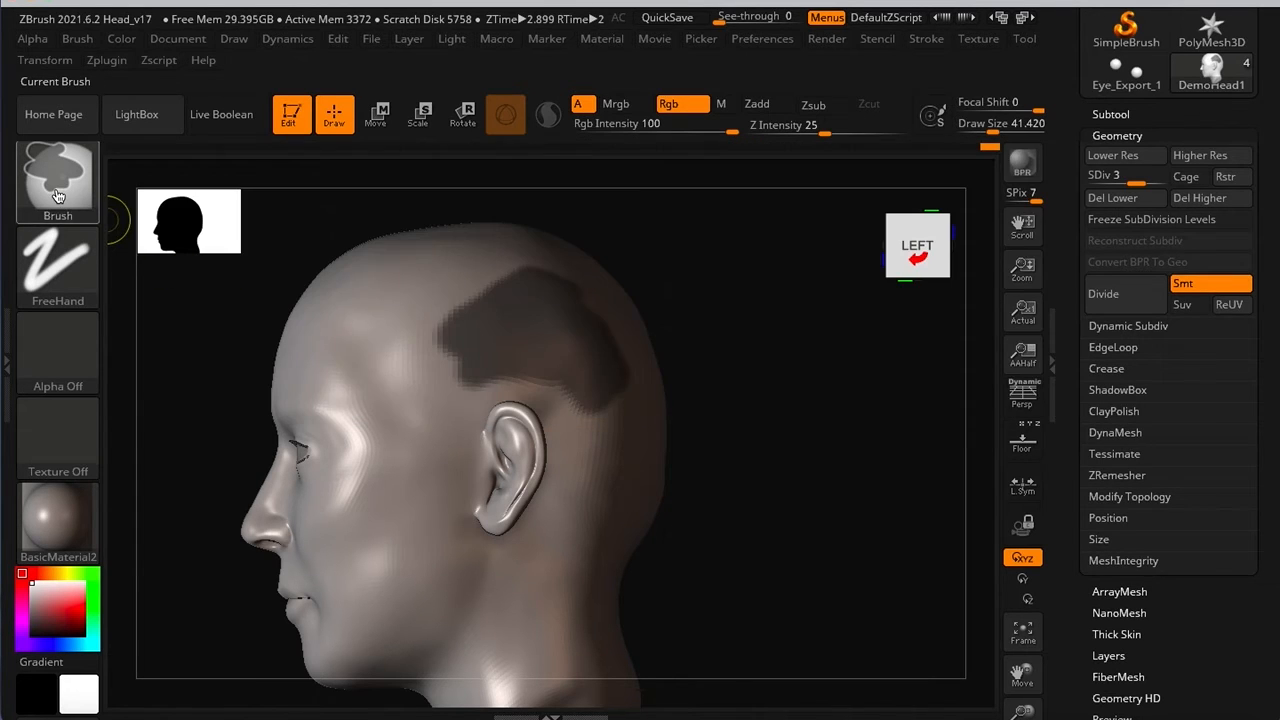
click(61, 200)
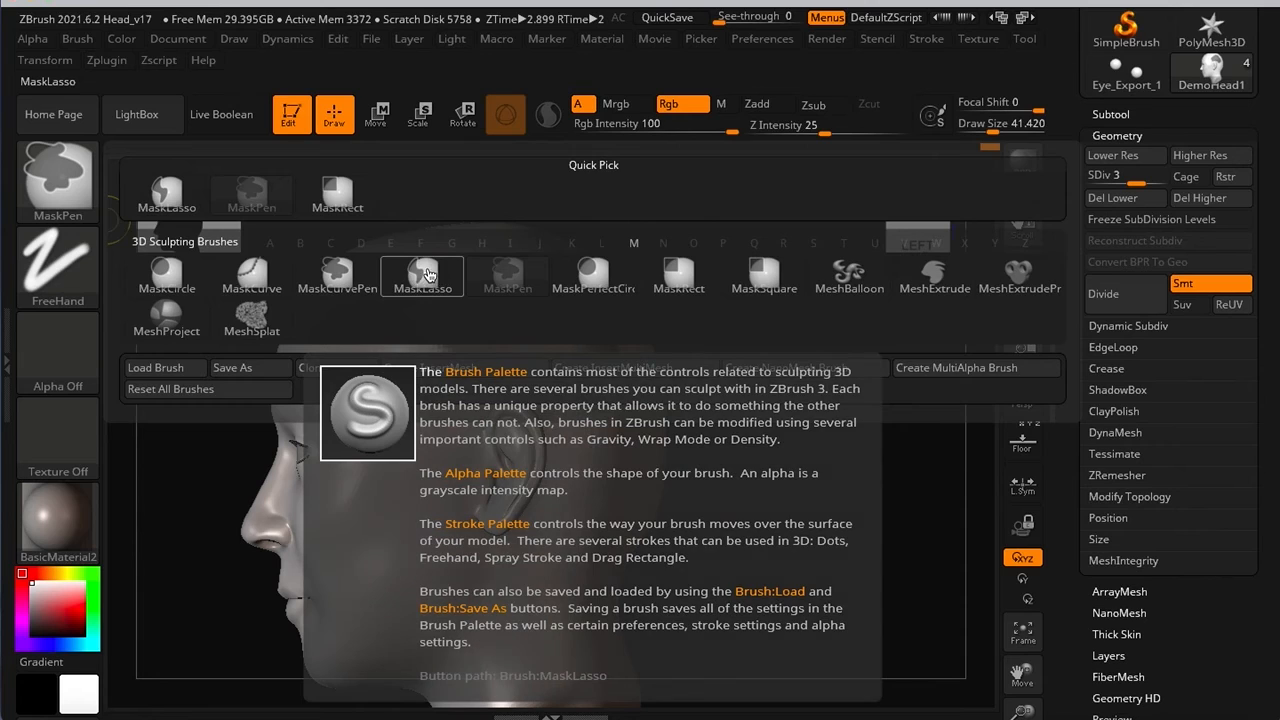
click(425, 275)
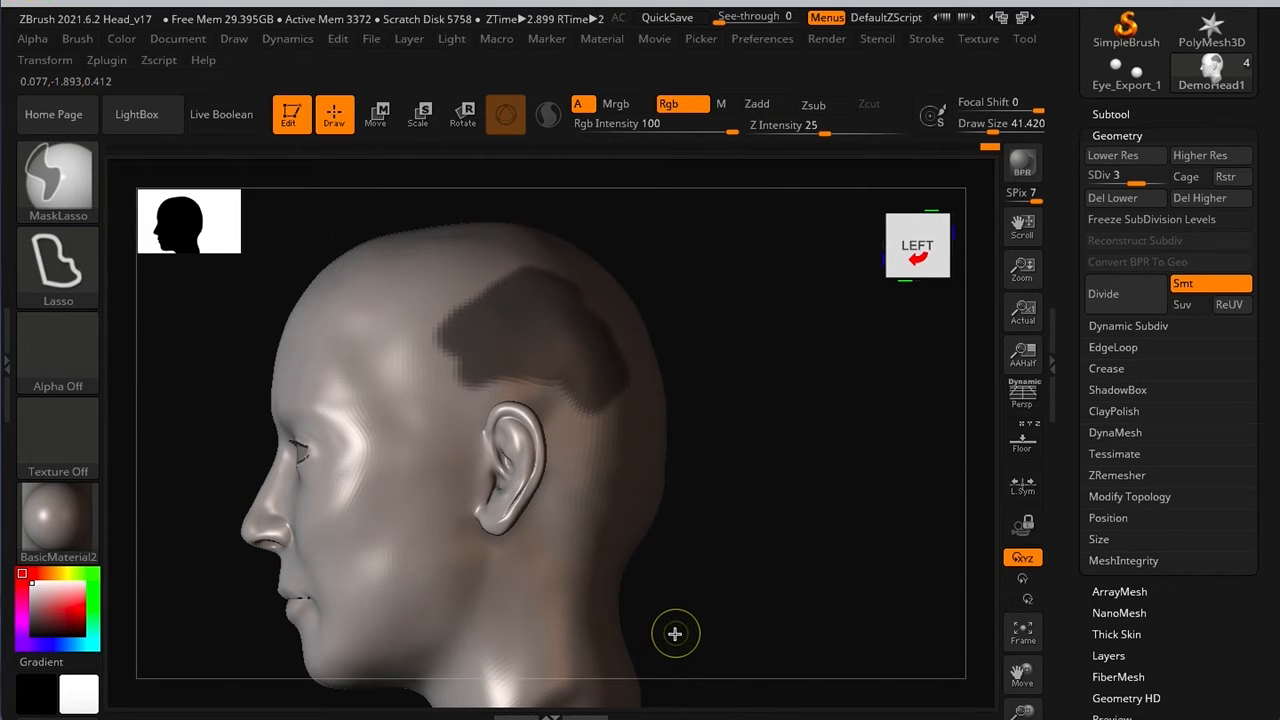
mouse_move(595, 588)
mouse_down()
mouse_move(556, 530)
mouse_move(553, 416)
mouse_move(515, 366)
mouse_move(468, 376)
mouse_move(419, 328)
mouse_move(366, 236)
mouse_move(368, 213)
mouse_move(674, 234)
mouse_move(794, 414)
mouse_move(725, 372)
mouse_move(711, 412)
mouse_up()
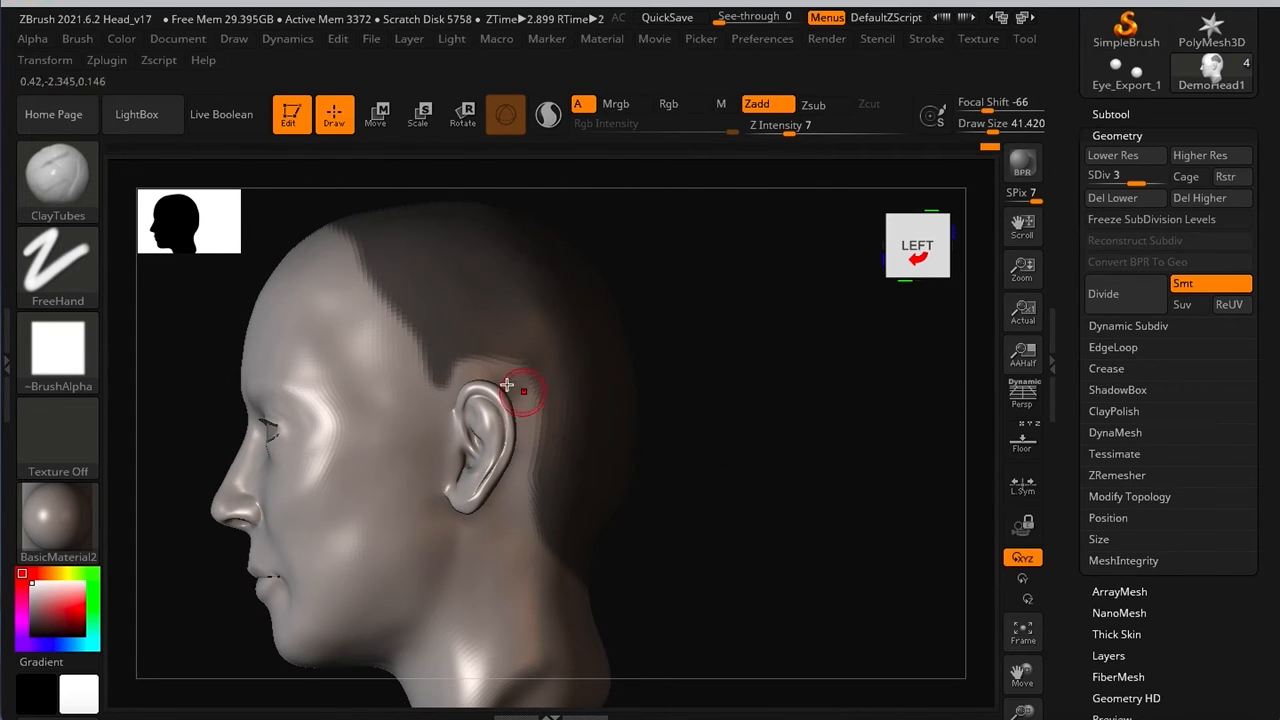
Step: Switch the masking brush to MaskPen and refine the hairline mask around the temple and sideburn, checking it from the side and front
ctrl+click(60, 185)
mouse_move(275, 208)
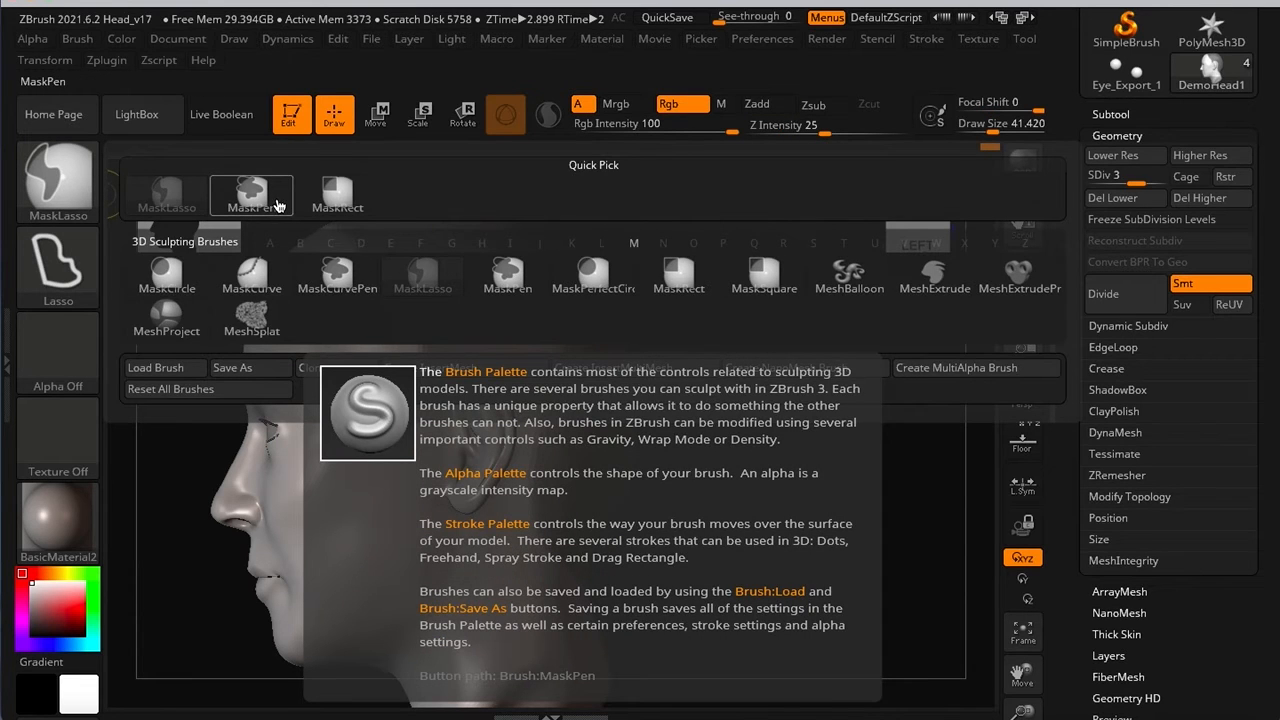
ctrl+click(272, 208)
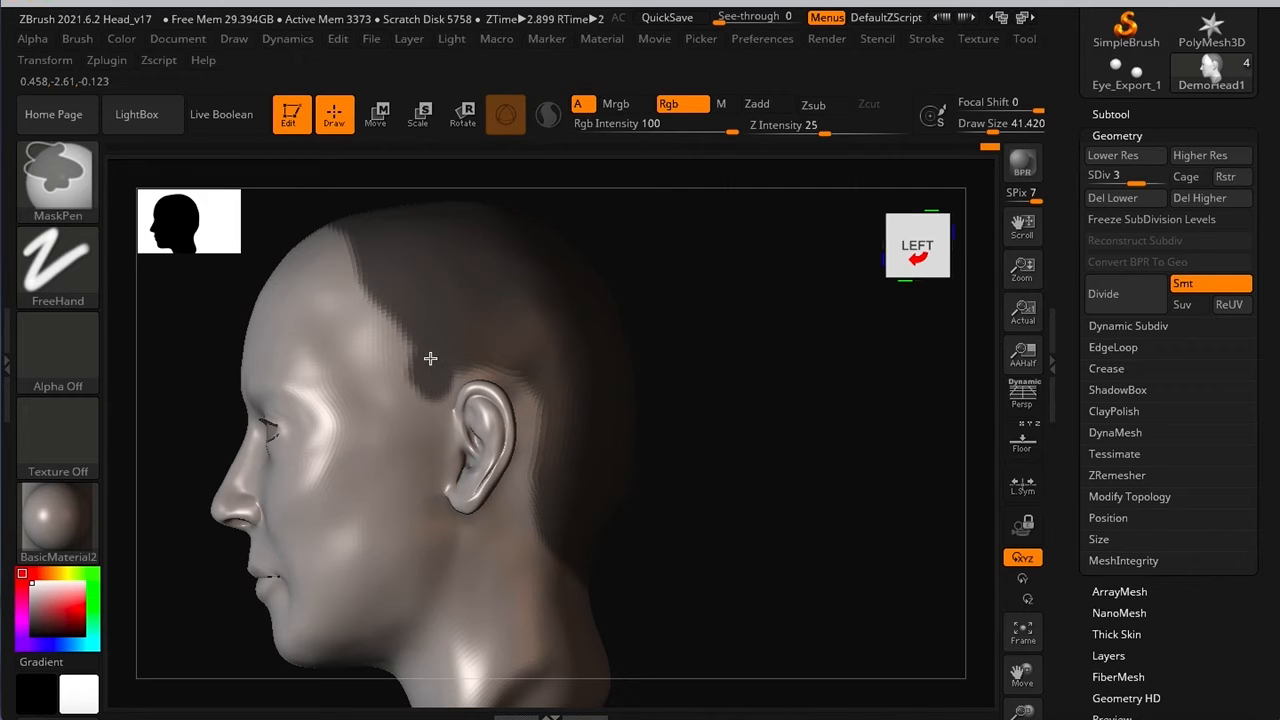
right_drag(781, 368, 850, 368)
mouse_move(497, 294)
ctrl+right_down()
mouse_move(563, 329)
mouse_move(409, 314)
mouse_move(583, 357)
mouse_move(446, 300)
ctrl+right_up()
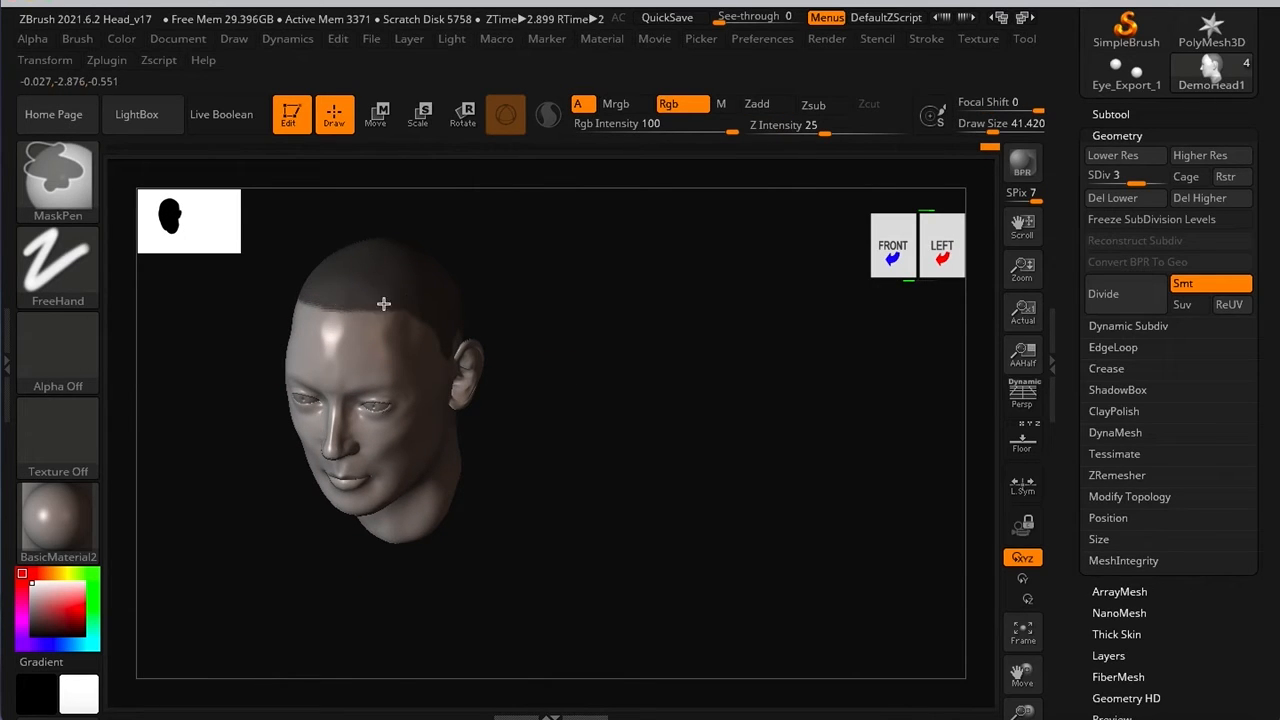
mouse_move(686, 429)
shift+right_down()
mouse_move(546, 346)
mouse_move(734, 403)
shift+right_up()
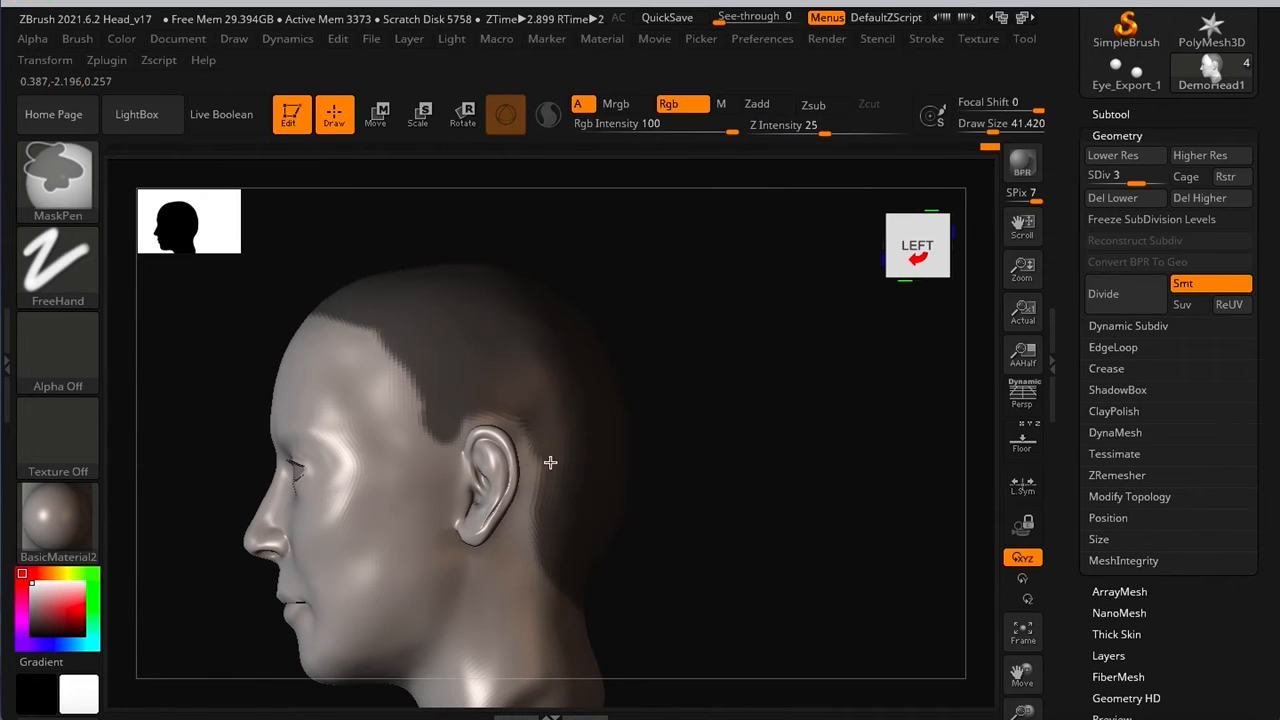
mouse_move(641, 416)
shift+right_down()
mouse_move(797, 363)
mouse_move(721, 397)
mouse_move(720, 363)
mouse_move(734, 380)
mouse_move(520, 351)
shift+right_up()
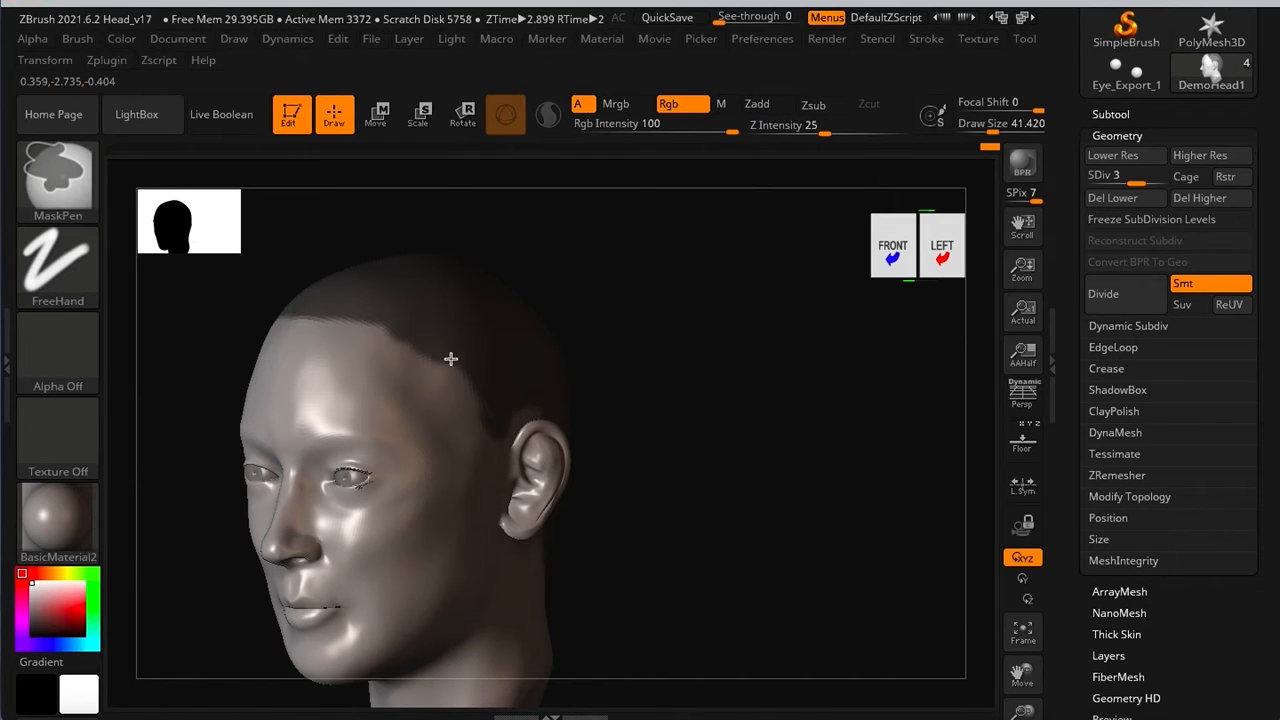
mouse_move(499, 445)
shift+right_down()
mouse_move(720, 491)
mouse_move(697, 471)
shift+right_up()
key(ctrl+z)
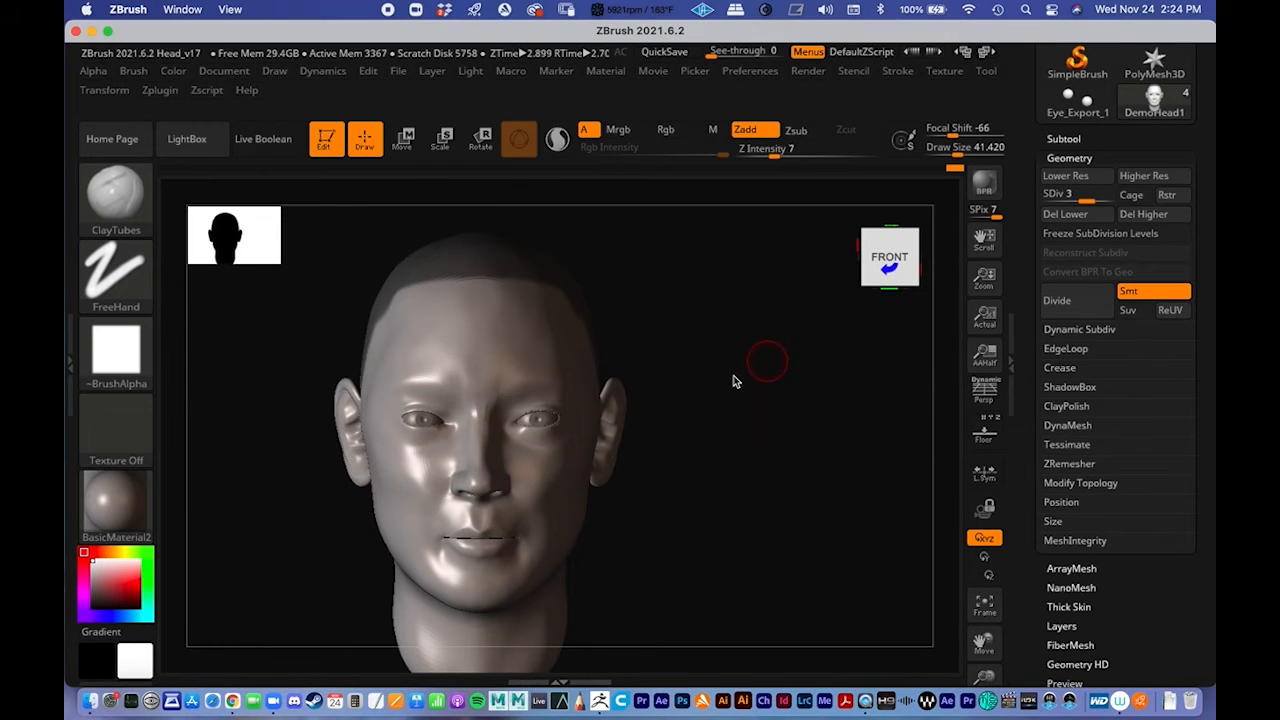
mouse_move(752, 362)
shift+right_down()
mouse_move(576, 338)
mouse_move(541, 360)
shift+right_up()
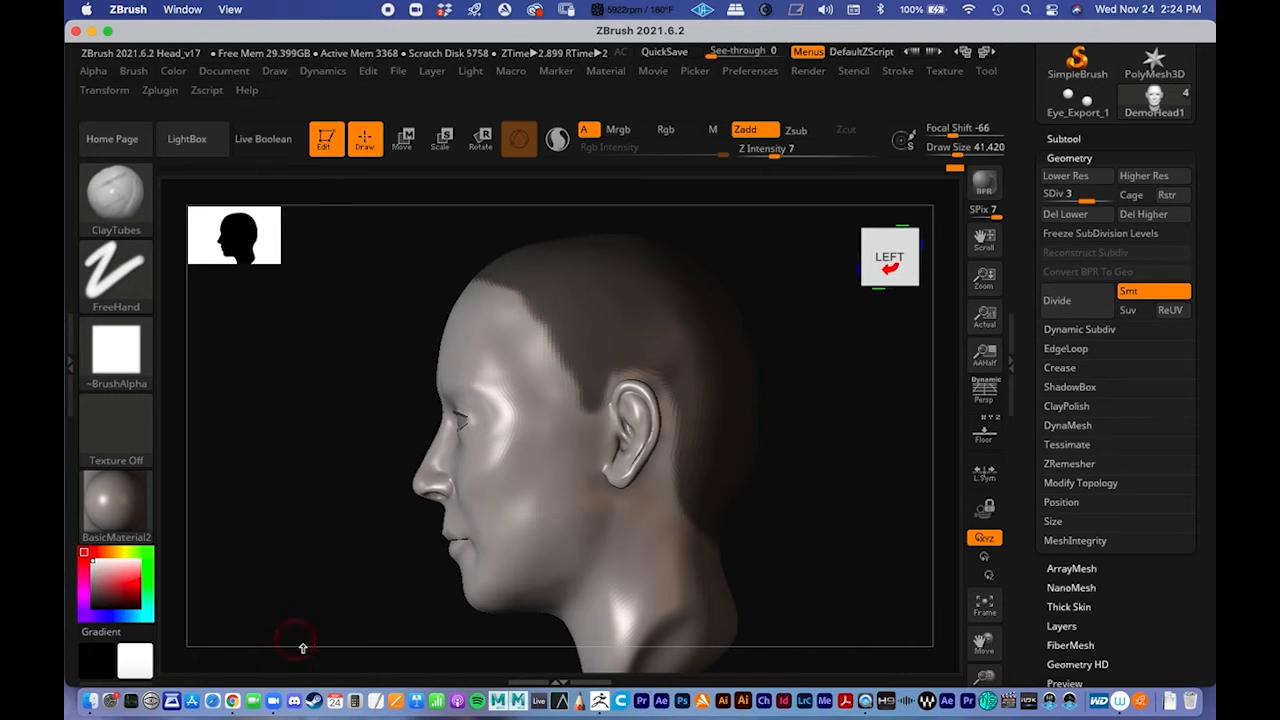
Step: Switch to Chrome and search the web for female haircuts
click(232, 701)
click(497, 70)
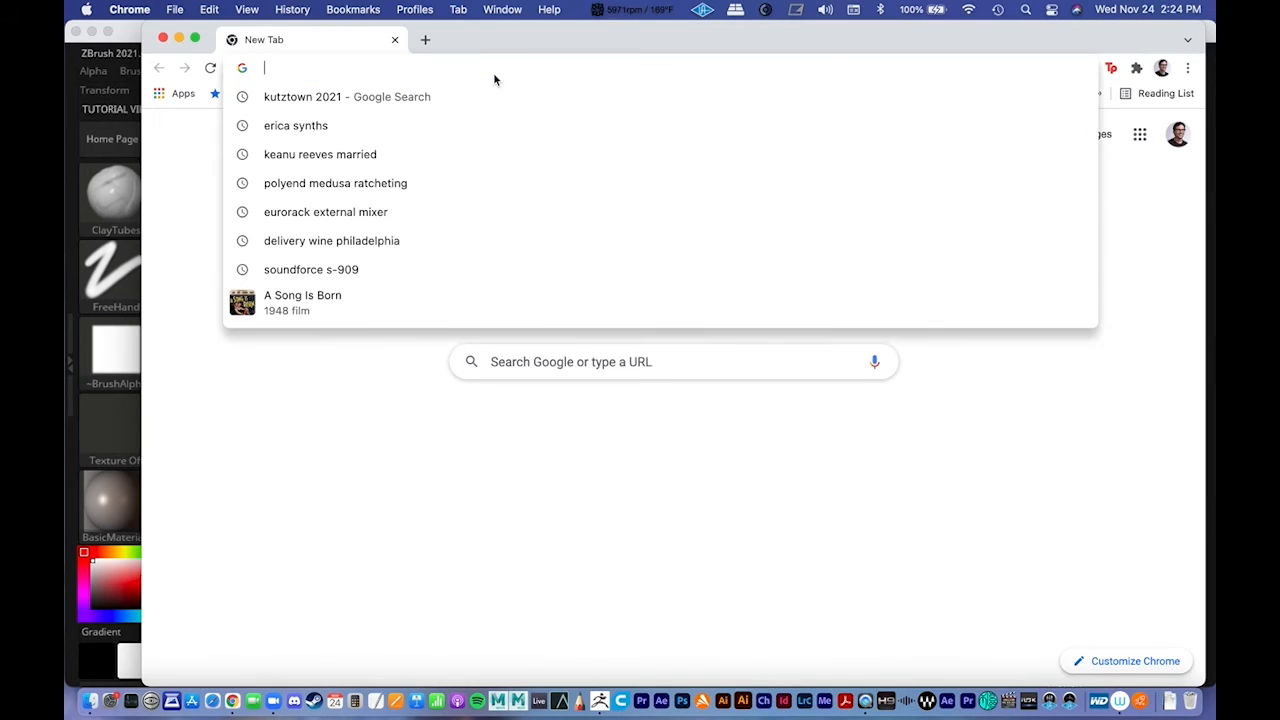
text(ha)
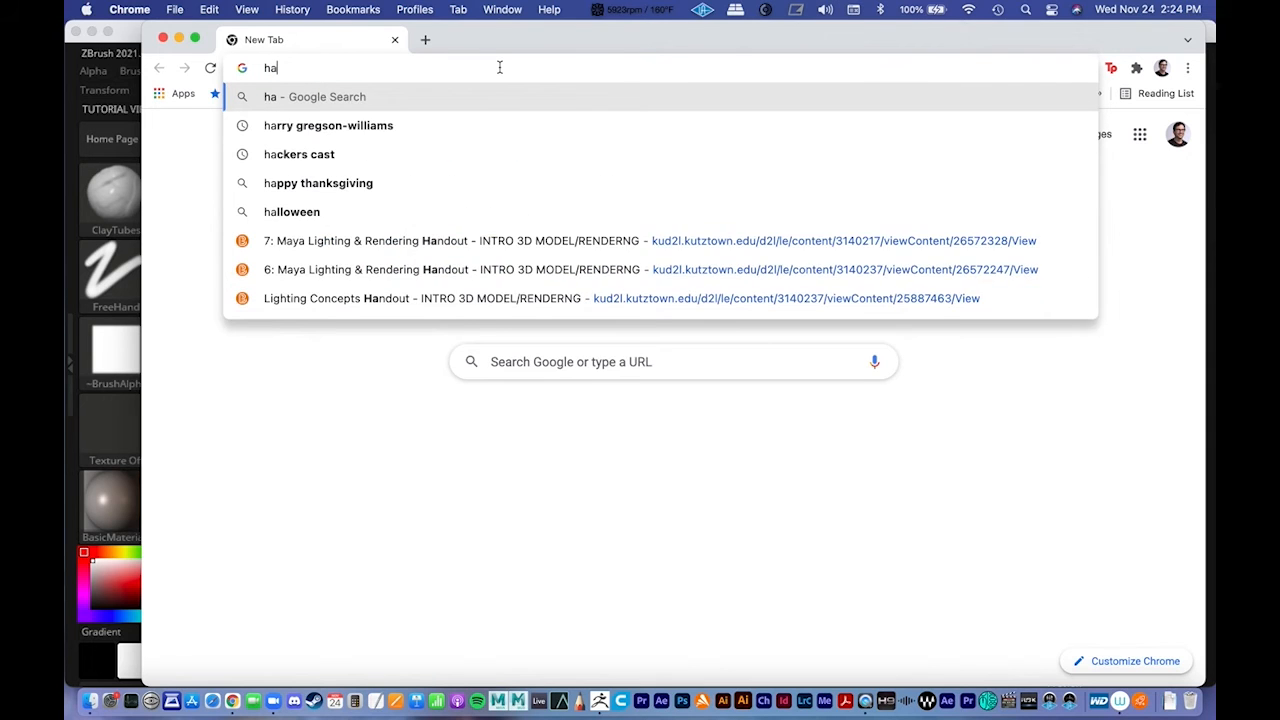
text(ir f)
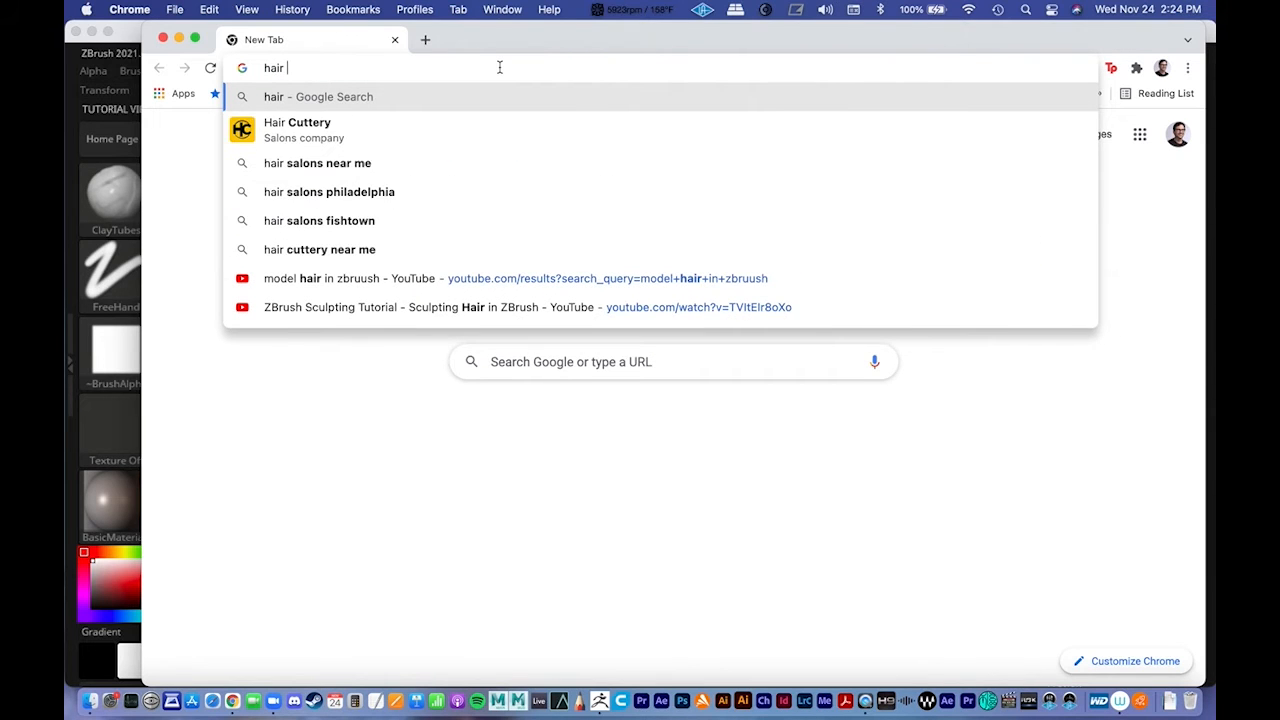
key(BackSpace)
key(BackSpace)
key(BackSpace)
key(BackSpace)
key(BackSpace)
key(BackSpace)
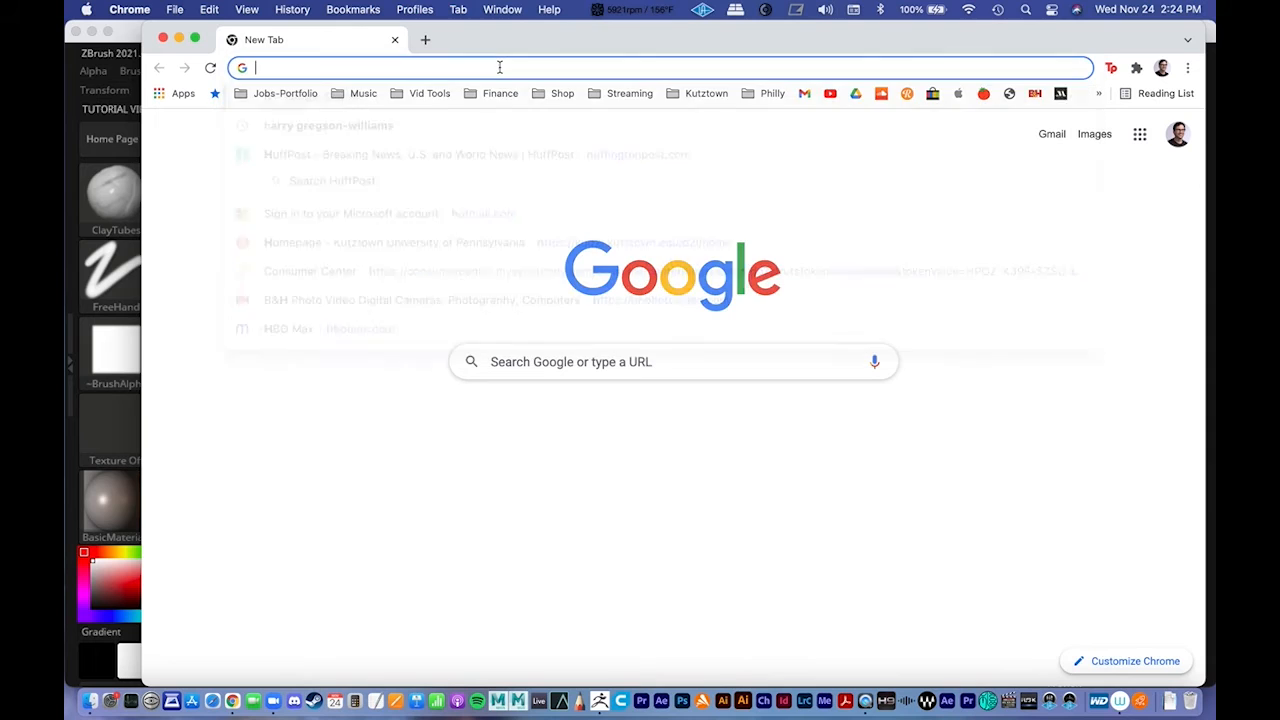
text(female h)
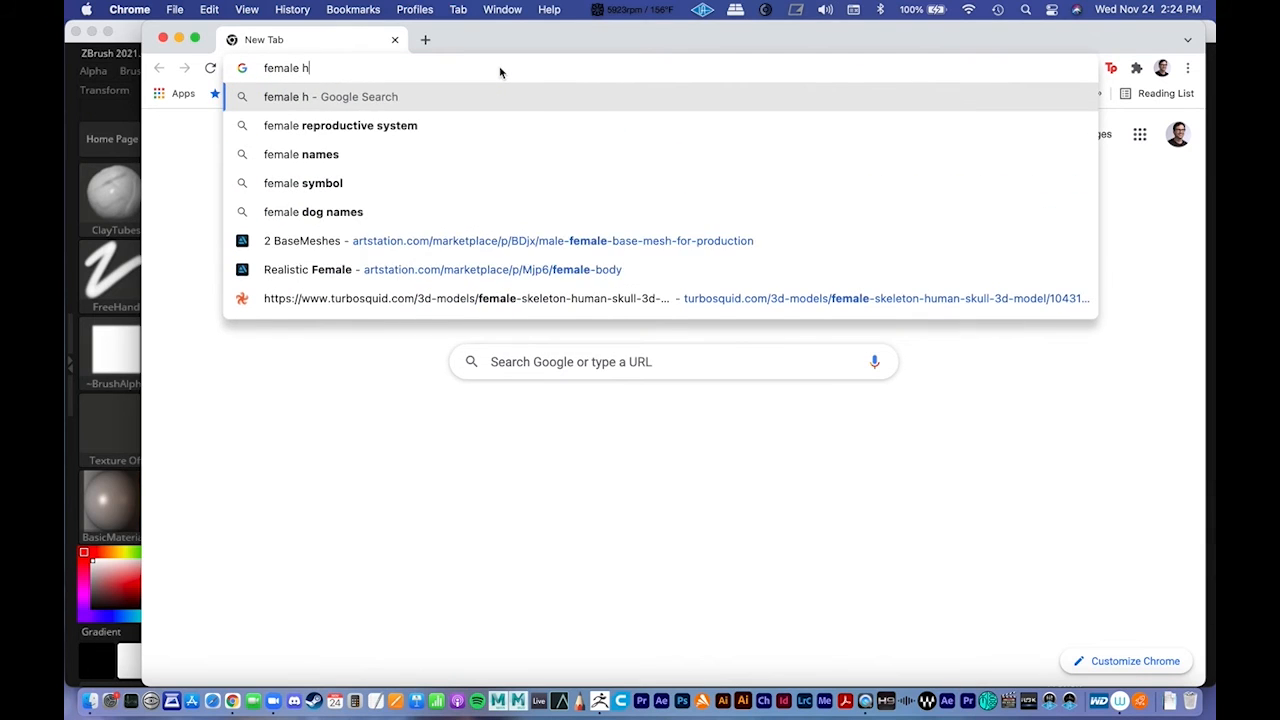
text(aircut)
key(Return)
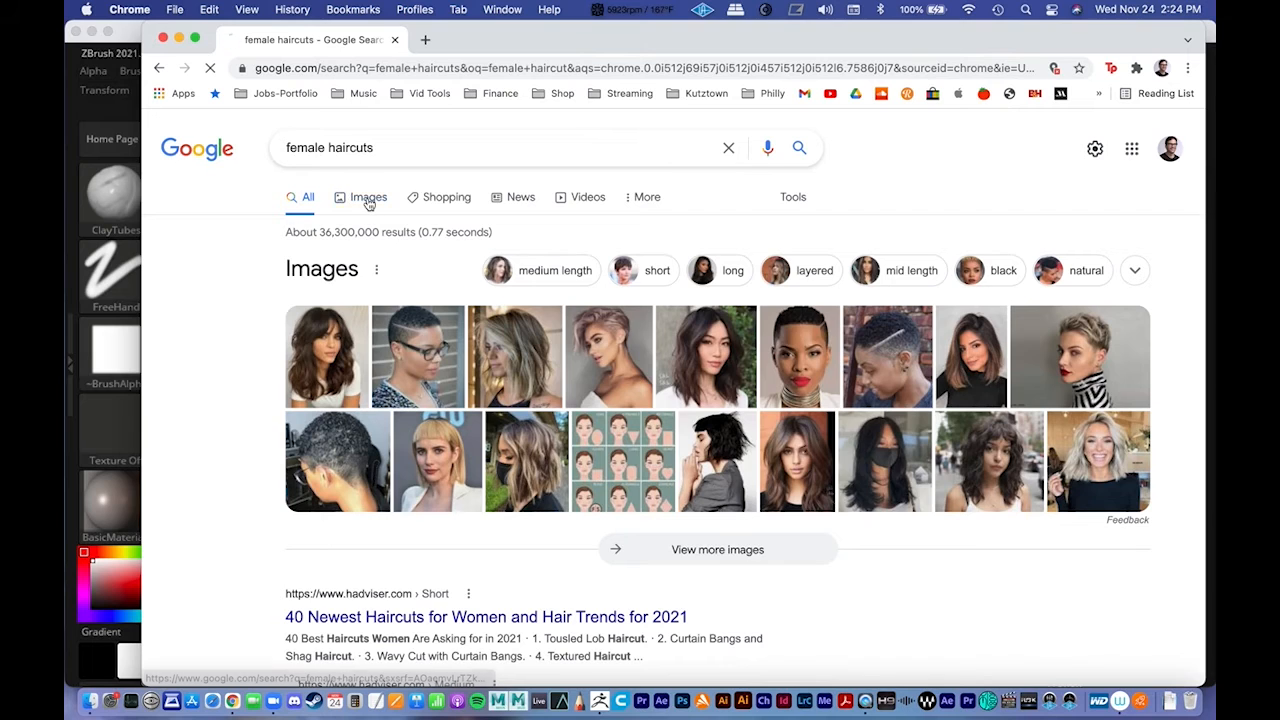
Step: Browse the image results for hairstyle references and minimize the browser window
click(368, 199)
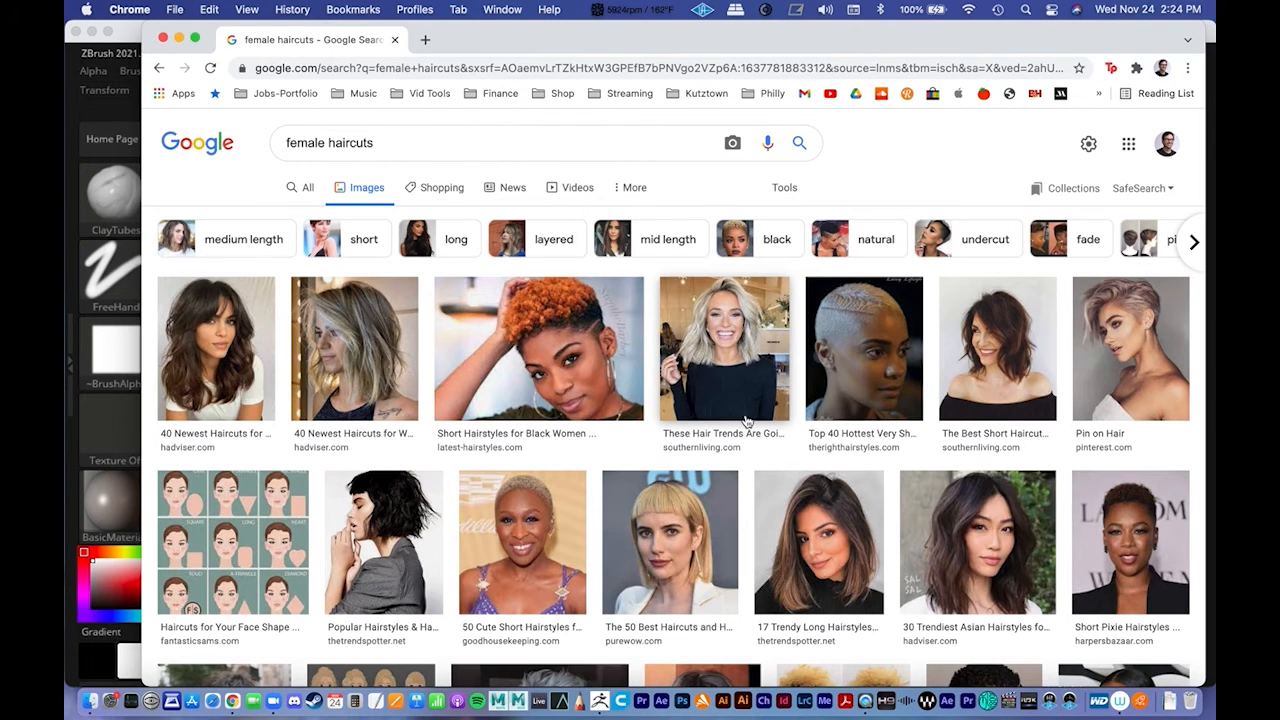
scroll(768, 418, down, 3)
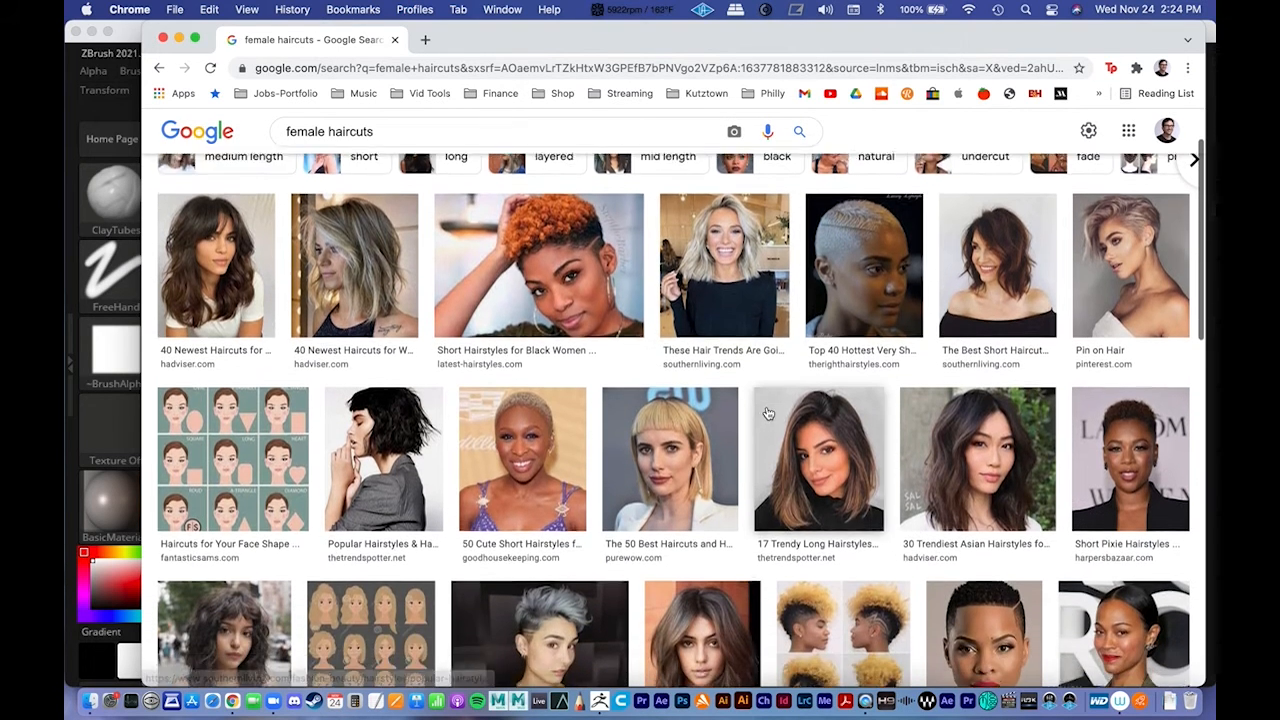
scroll(765, 409, down, 8)
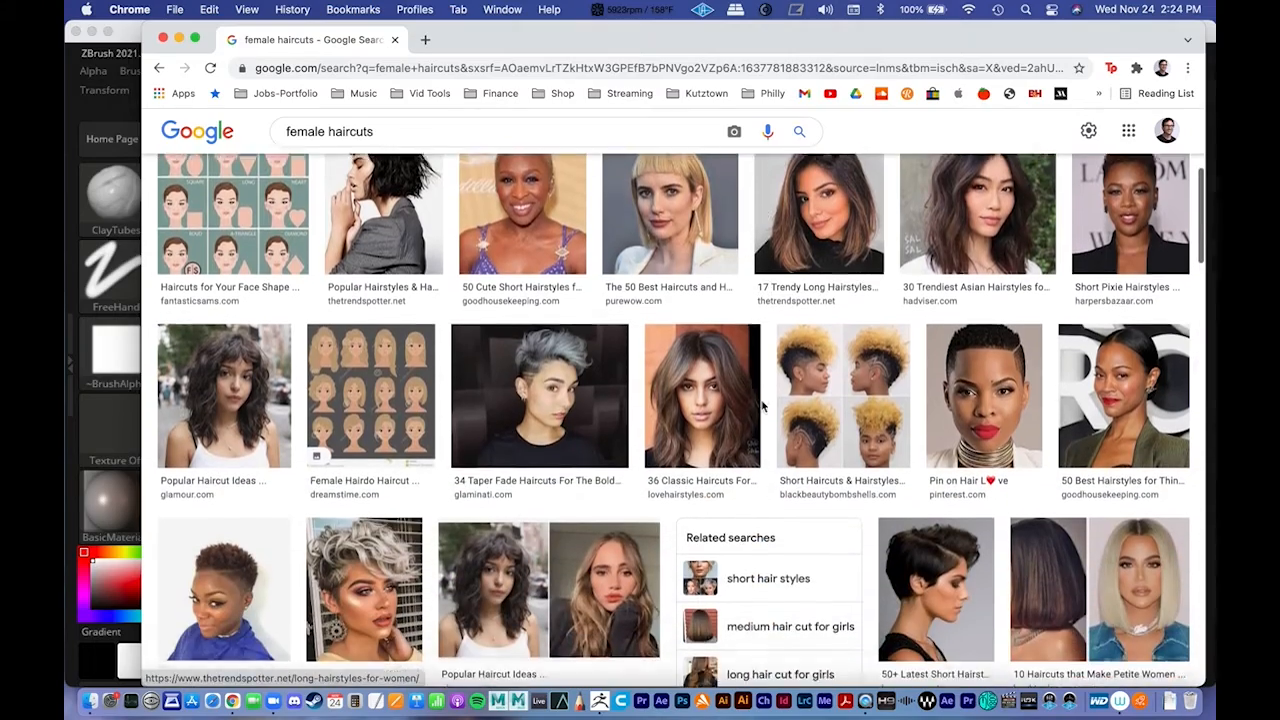
scroll(761, 400, down, 7)
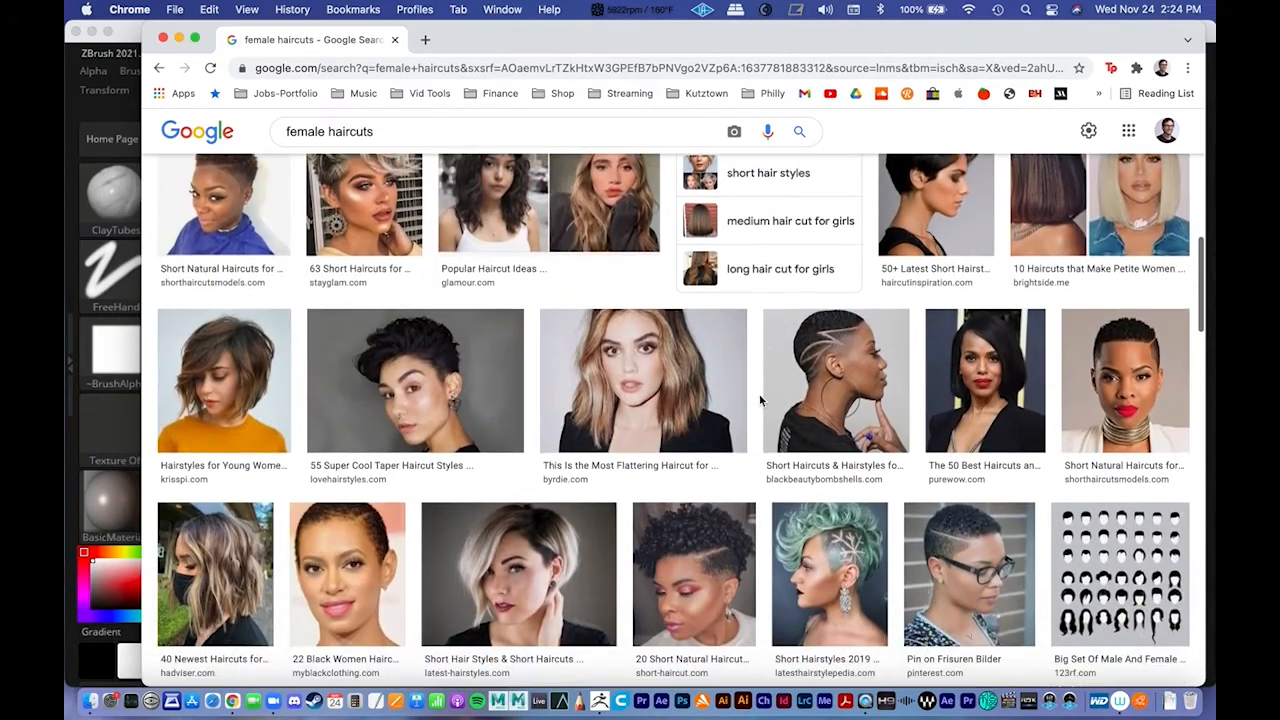
scroll(759, 399, down, 1)
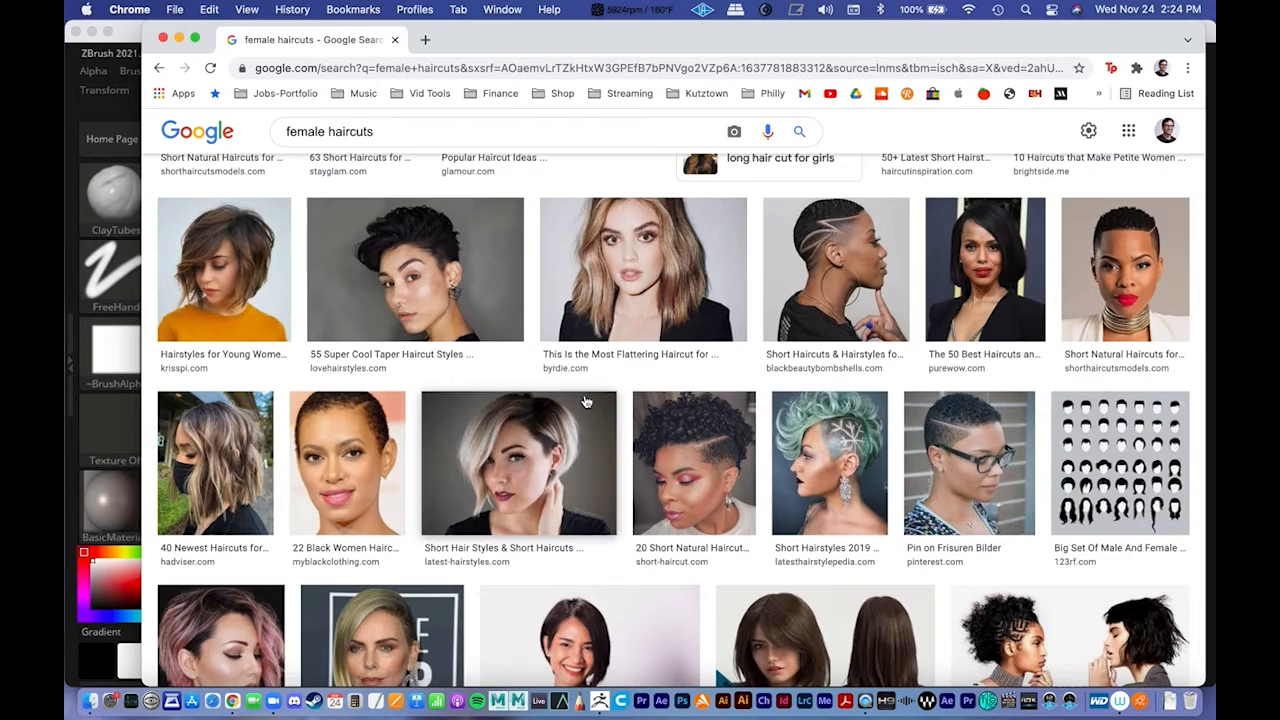
scroll(600, 420, down, 4)
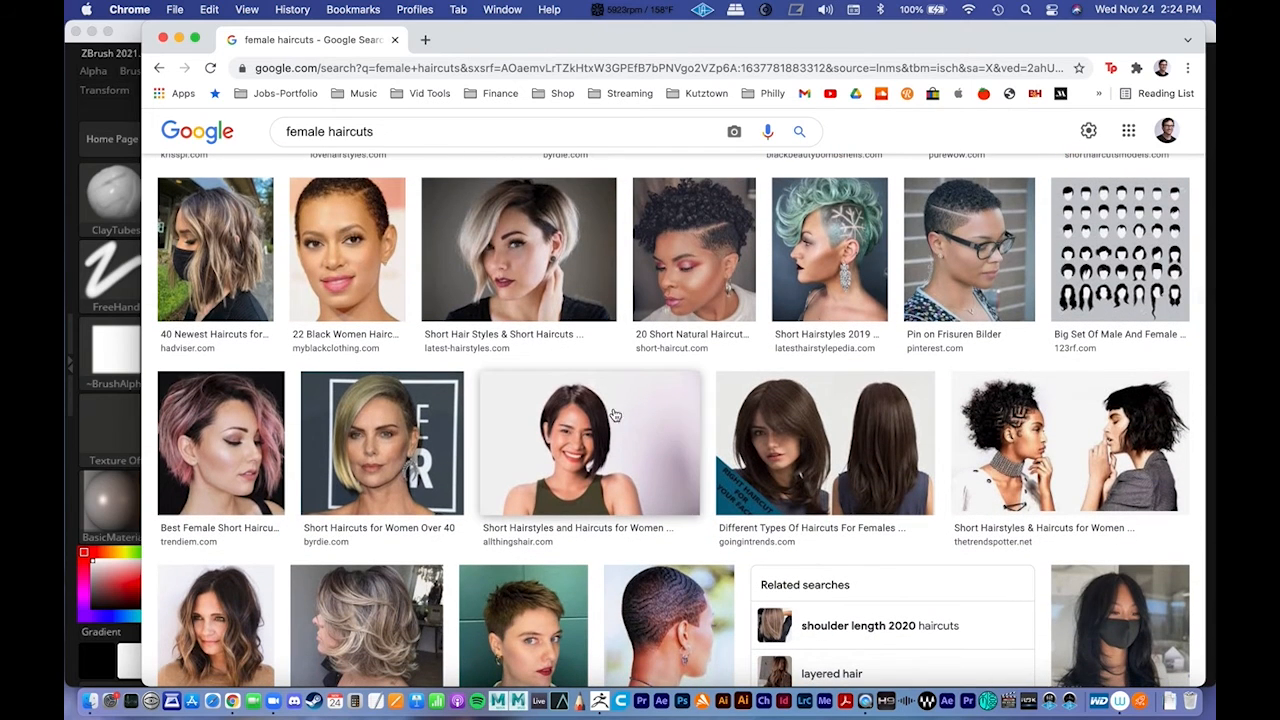
click(179, 38)
drag(797, 320, 748, 328)
click(580, 337)
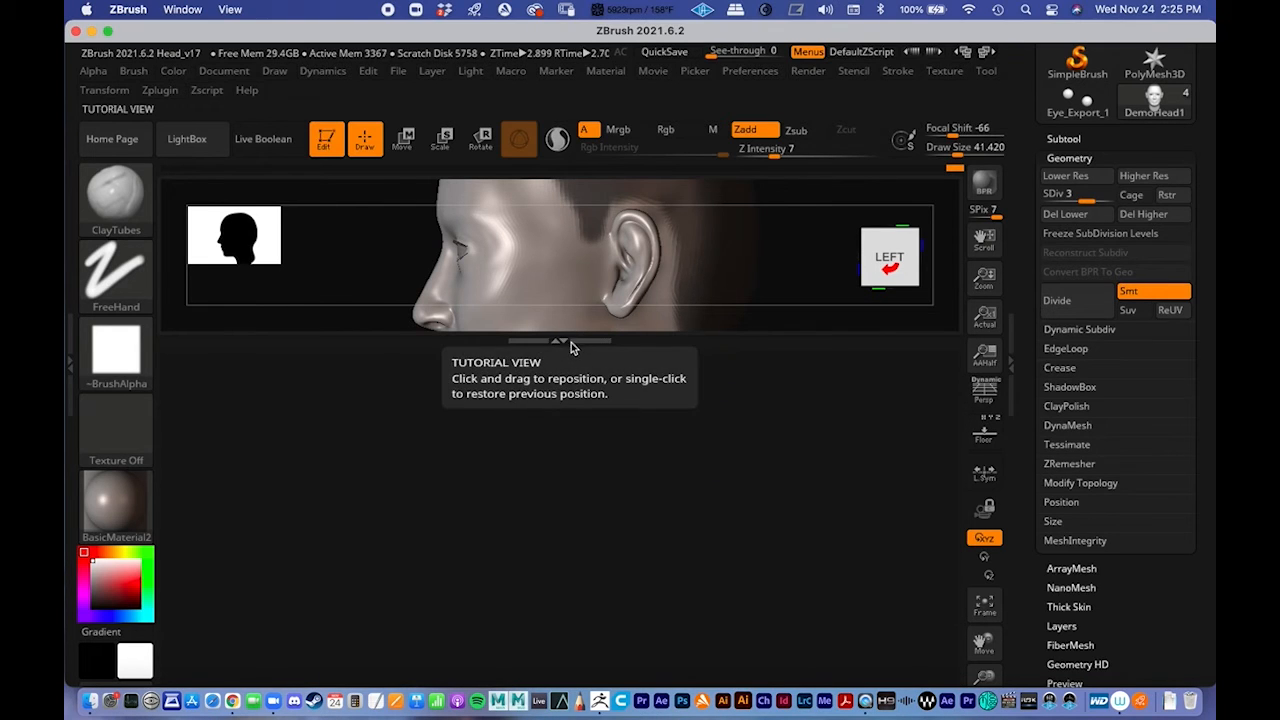
click(571, 342)
Step: Frame the head's left profile and open the Extract settings for the DemoHead1 subtool
alt+right_drag(778, 427, 678, 336)
mouse_move(503, 320)
right_down()
mouse_move(723, 411)
mouse_move(663, 400)
right_up()
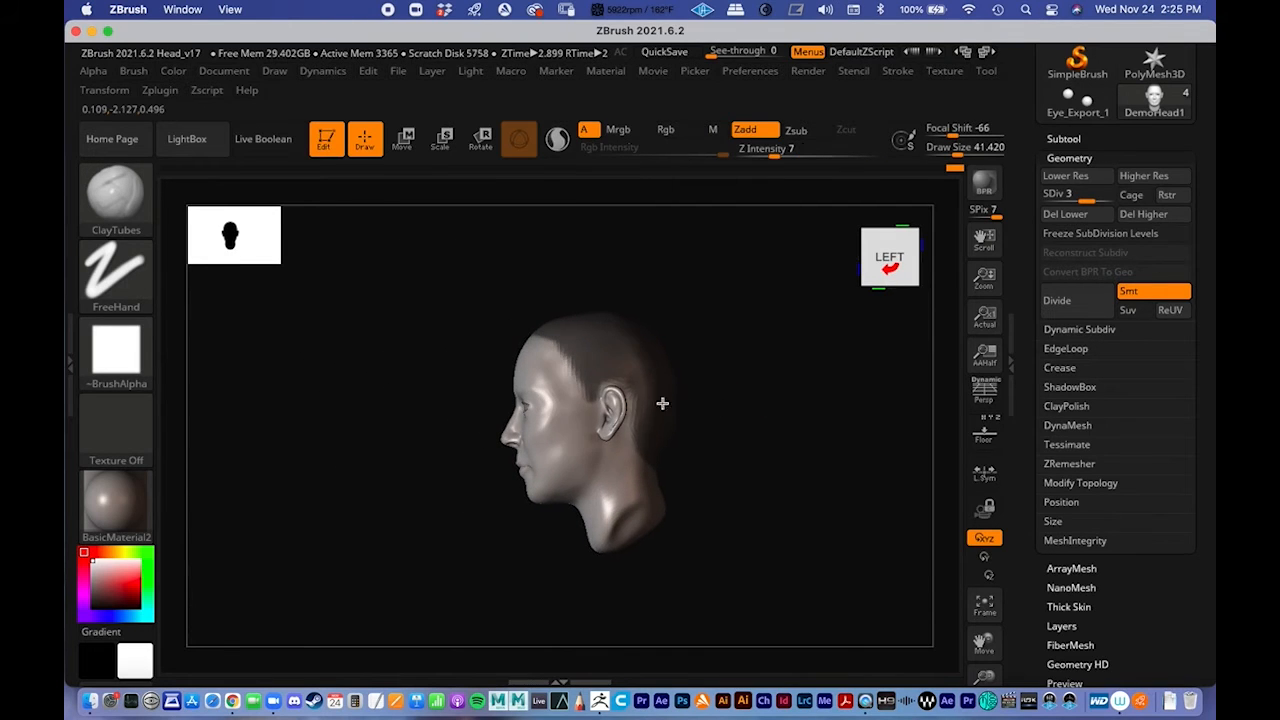
right_drag(778, 390, 677, 369)
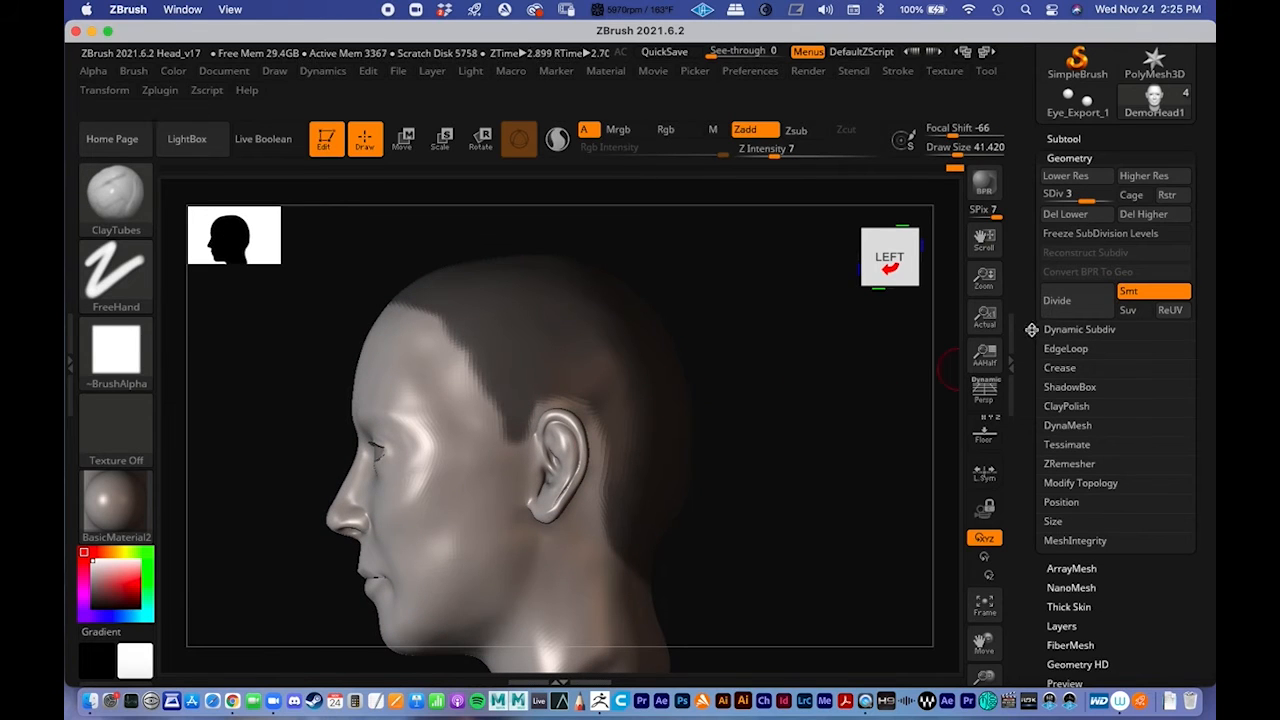
click(1070, 158)
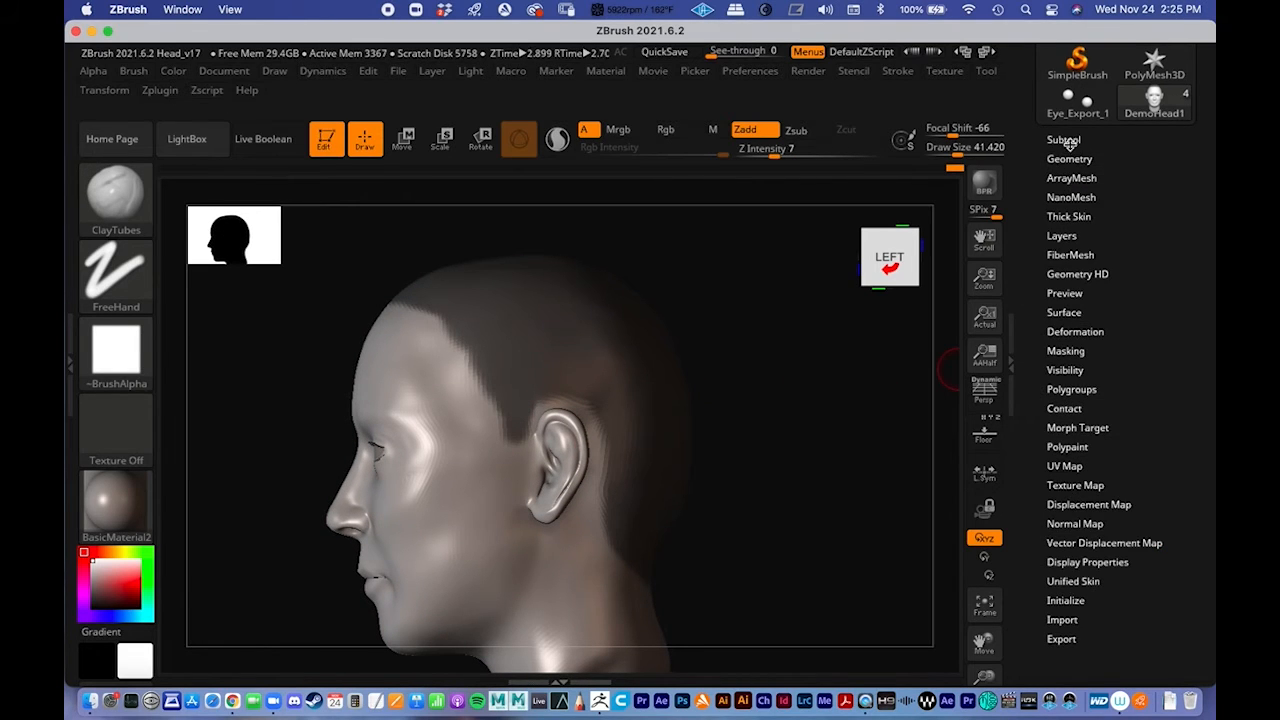
click(1066, 141)
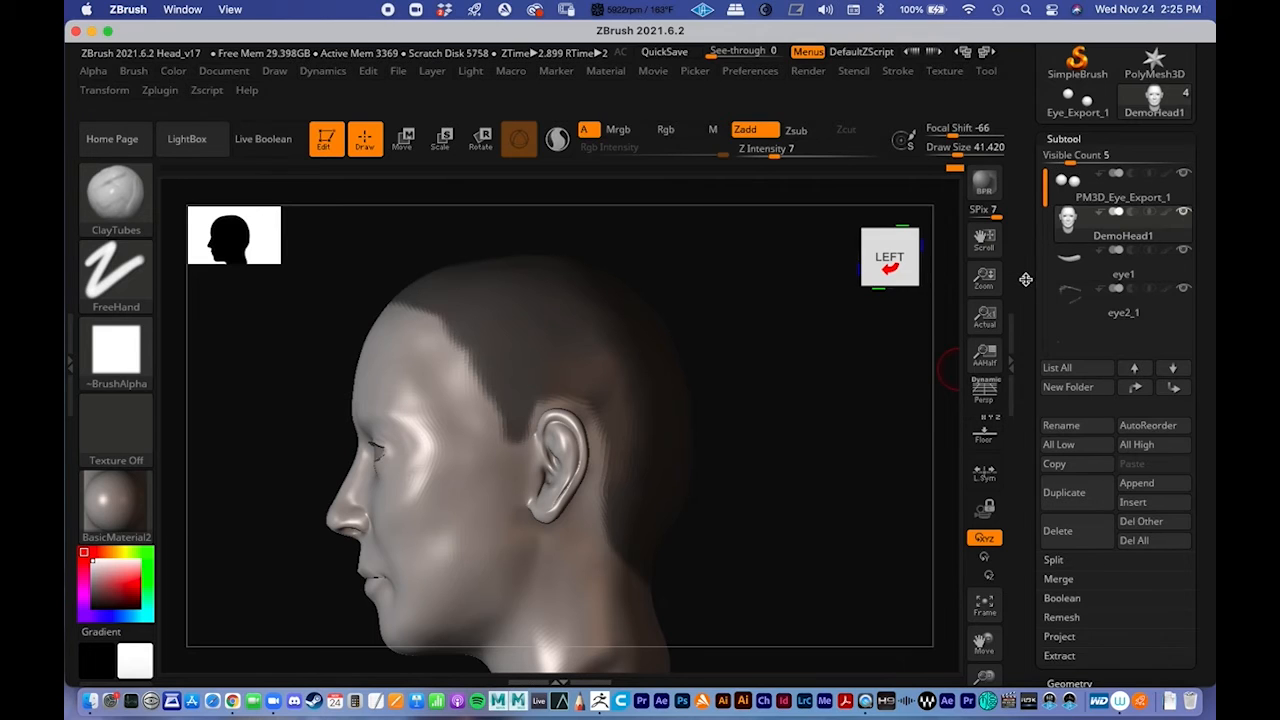
scroll(1026, 279, down, 5)
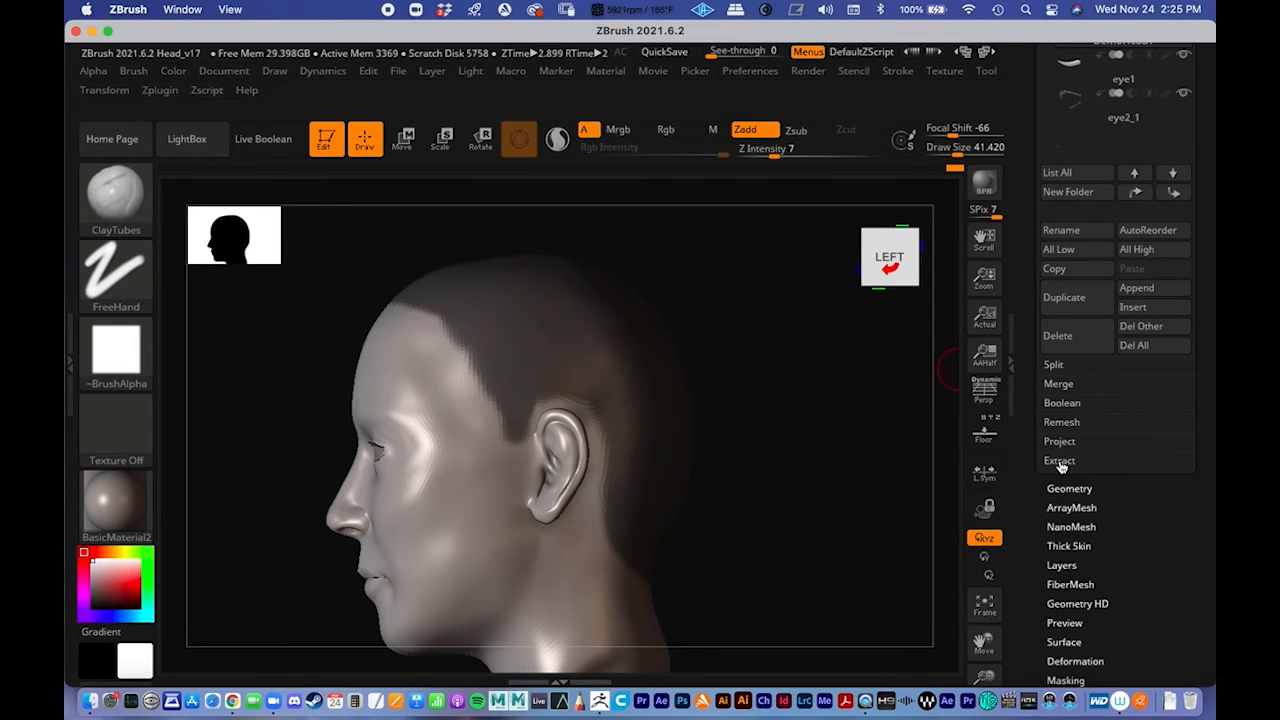
click(1060, 461)
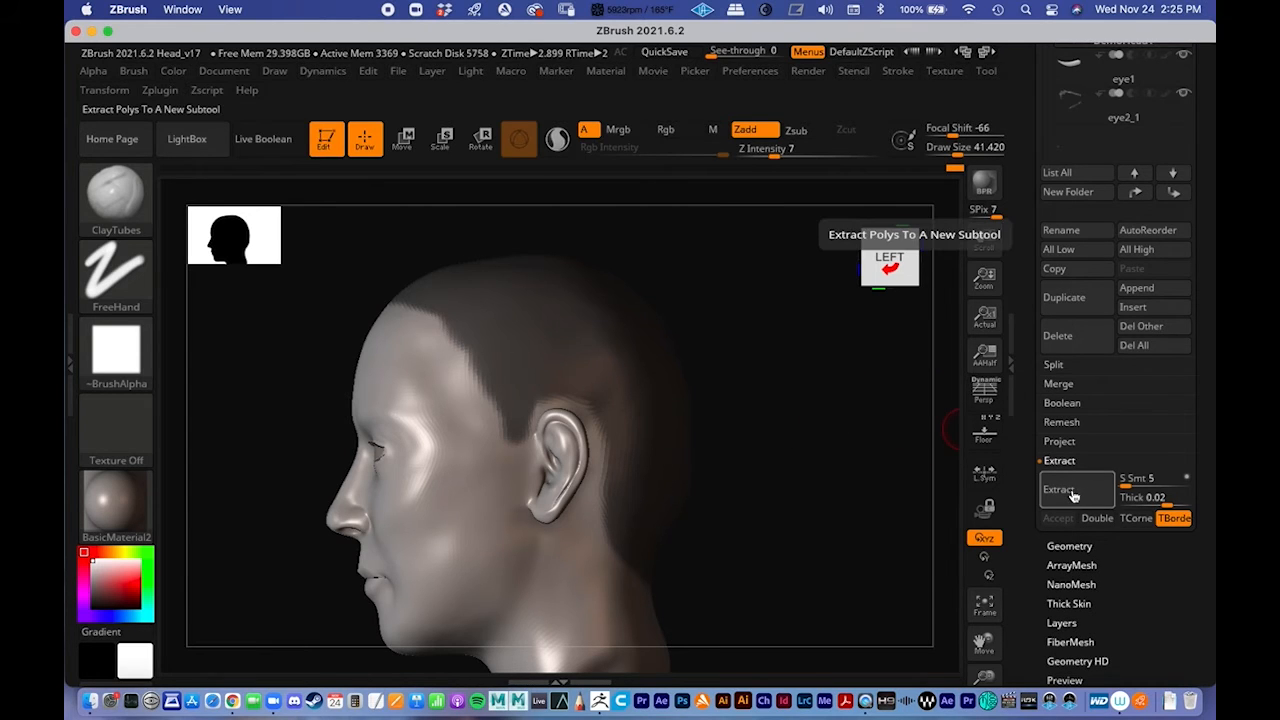
Step: Preview extracting a shell from the masked scalp with a thickness of 0.02 and discard the preview
drag(794, 411, 510, 345)
ctrl+right_drag(510, 345, 625, 361)
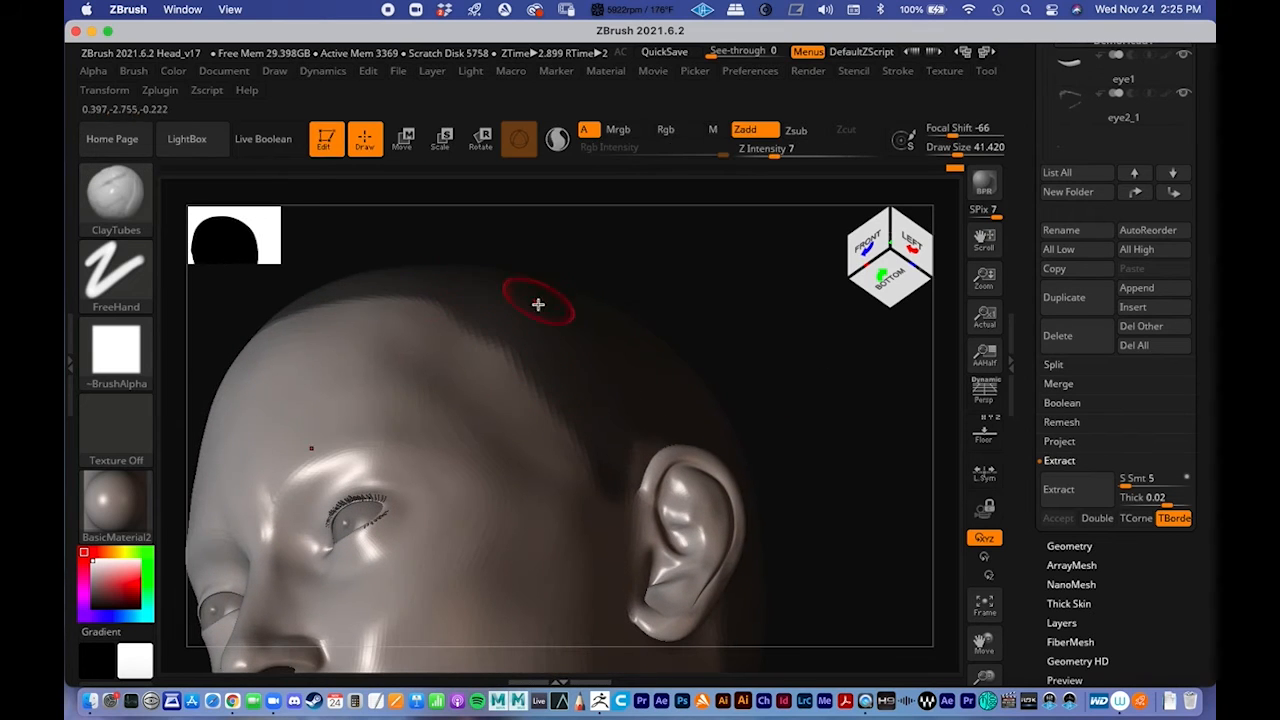
drag(737, 285, 645, 353)
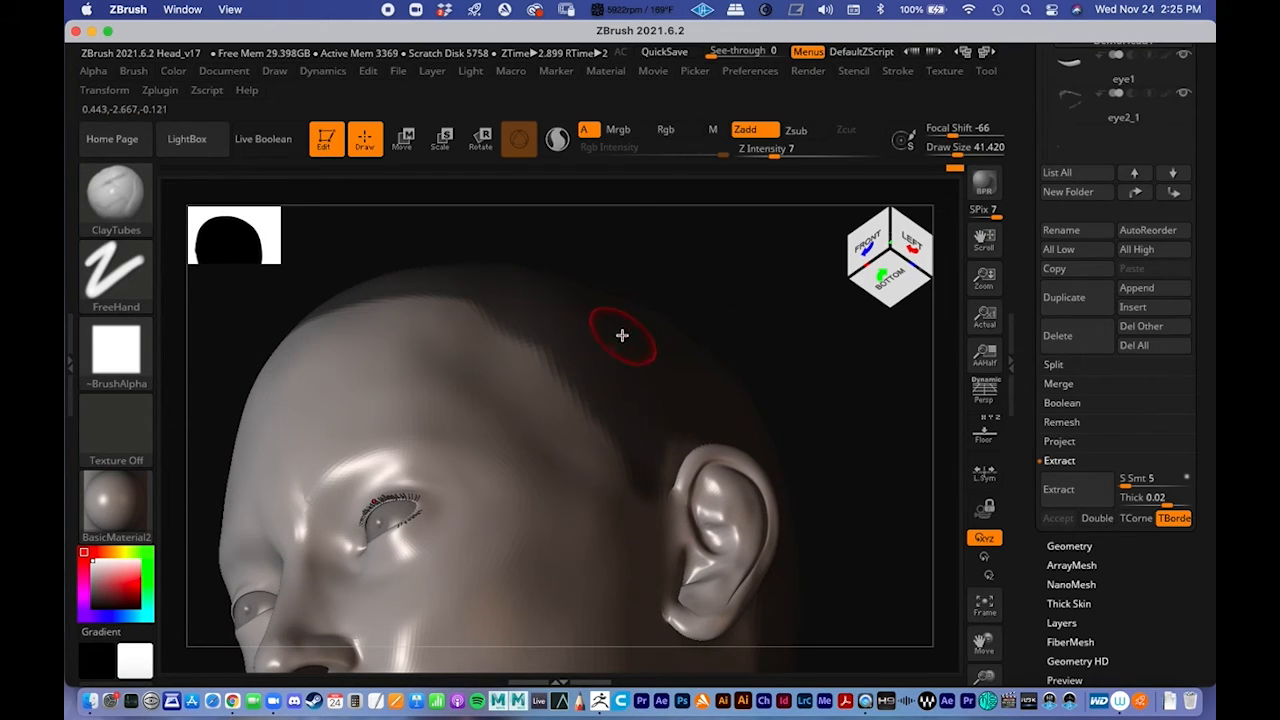
click(1068, 489)
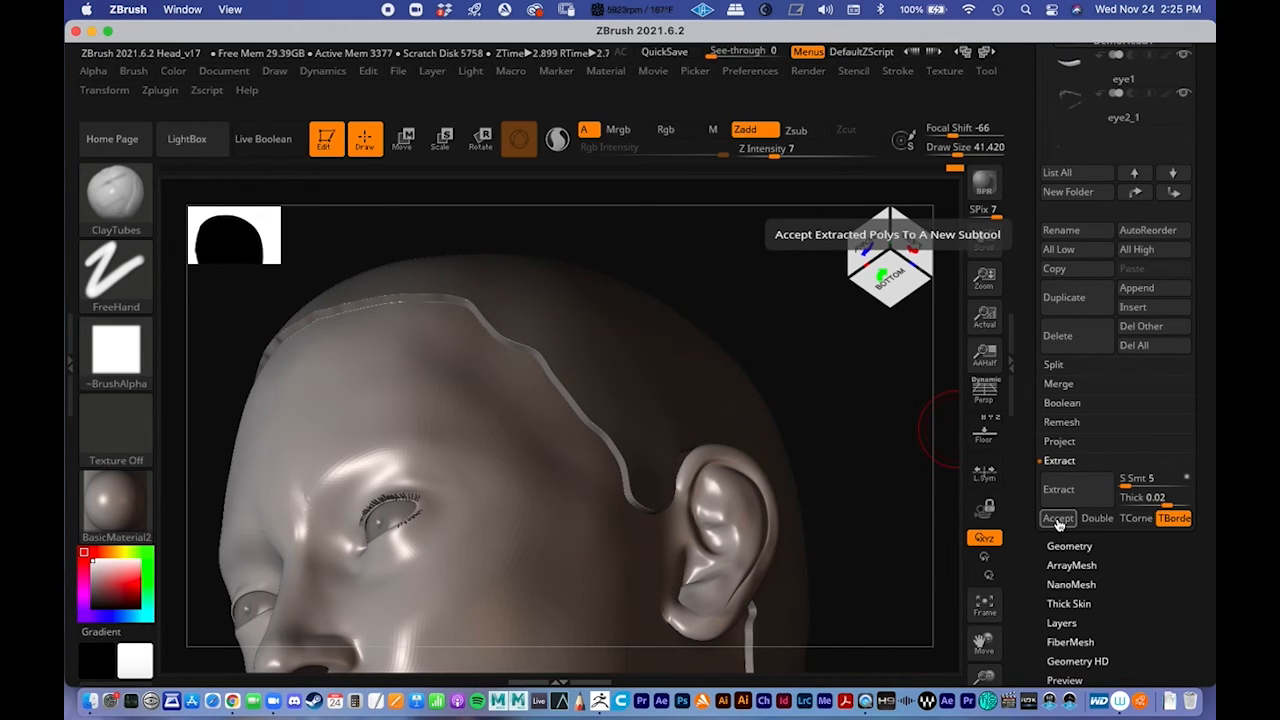
click(835, 370)
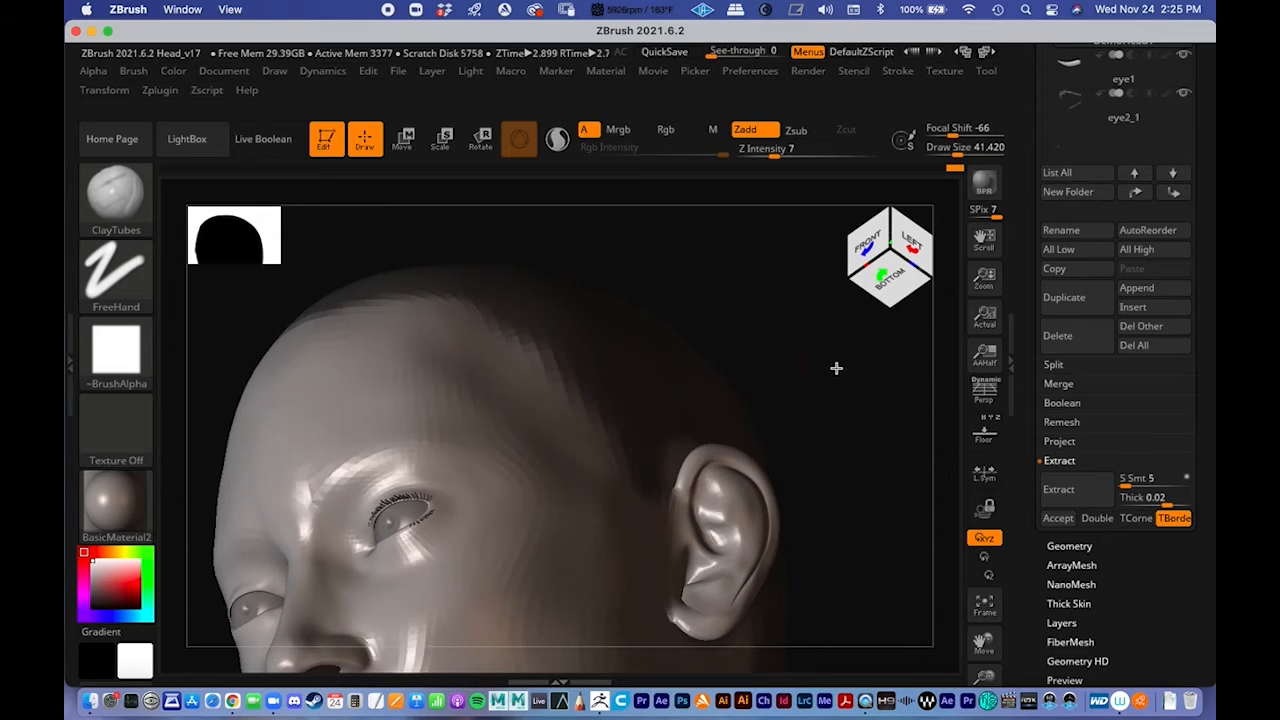
Step: Preview the scalp extraction with a thickness of 0.12038 and discard it
drag(1158, 502, 1167, 498)
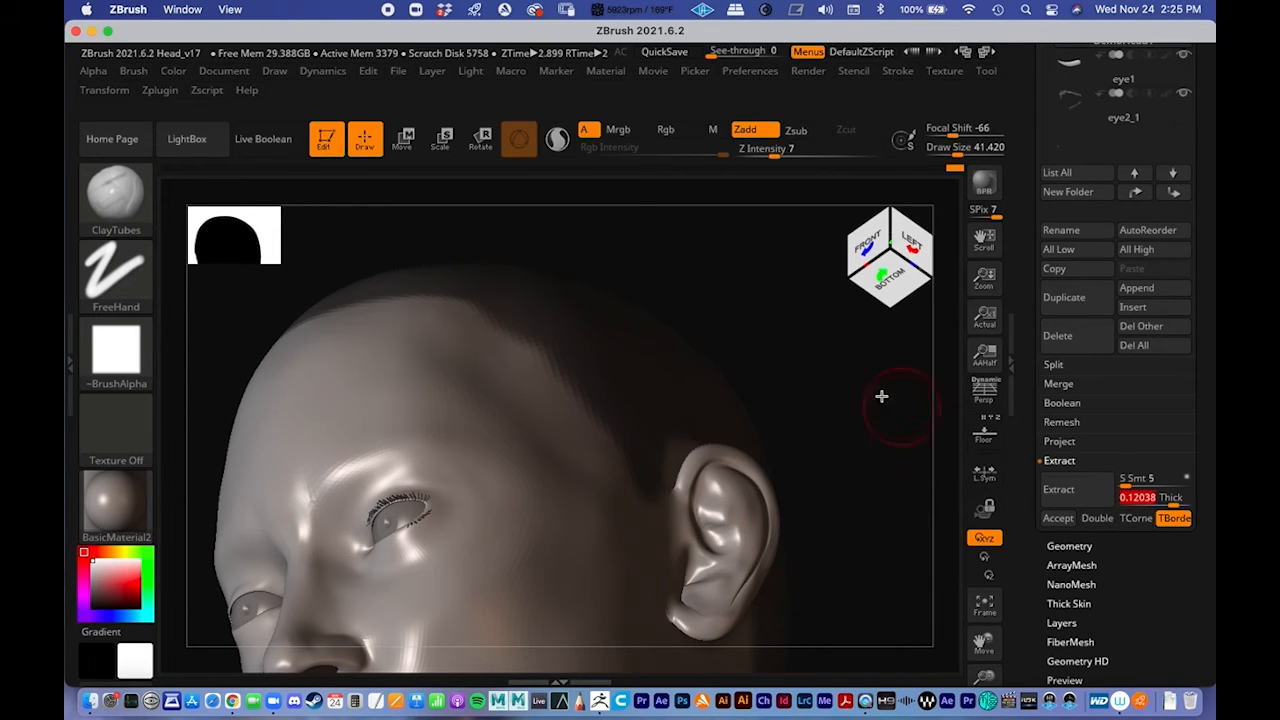
click(1060, 489)
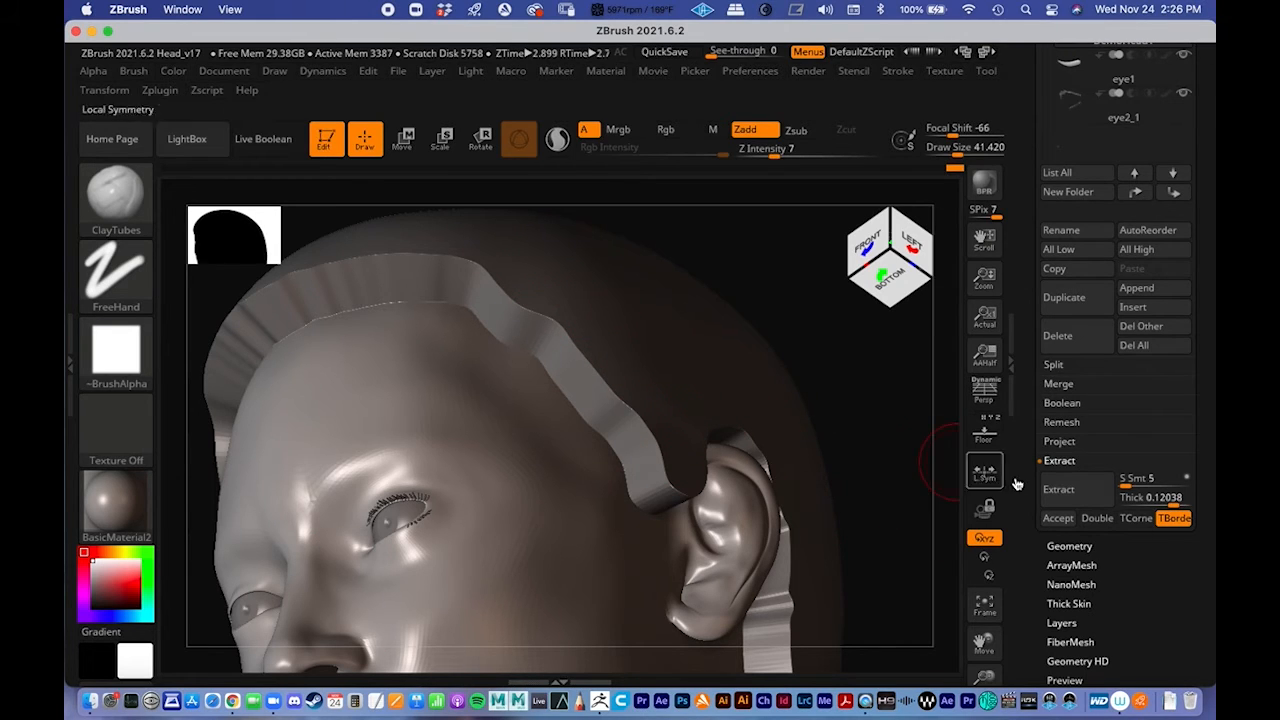
click(870, 369)
Step: Extract the masked scalp with a thickness of 0.08146 and accept it as a new subtool for the hair
click(1174, 503)
text(0.08146)
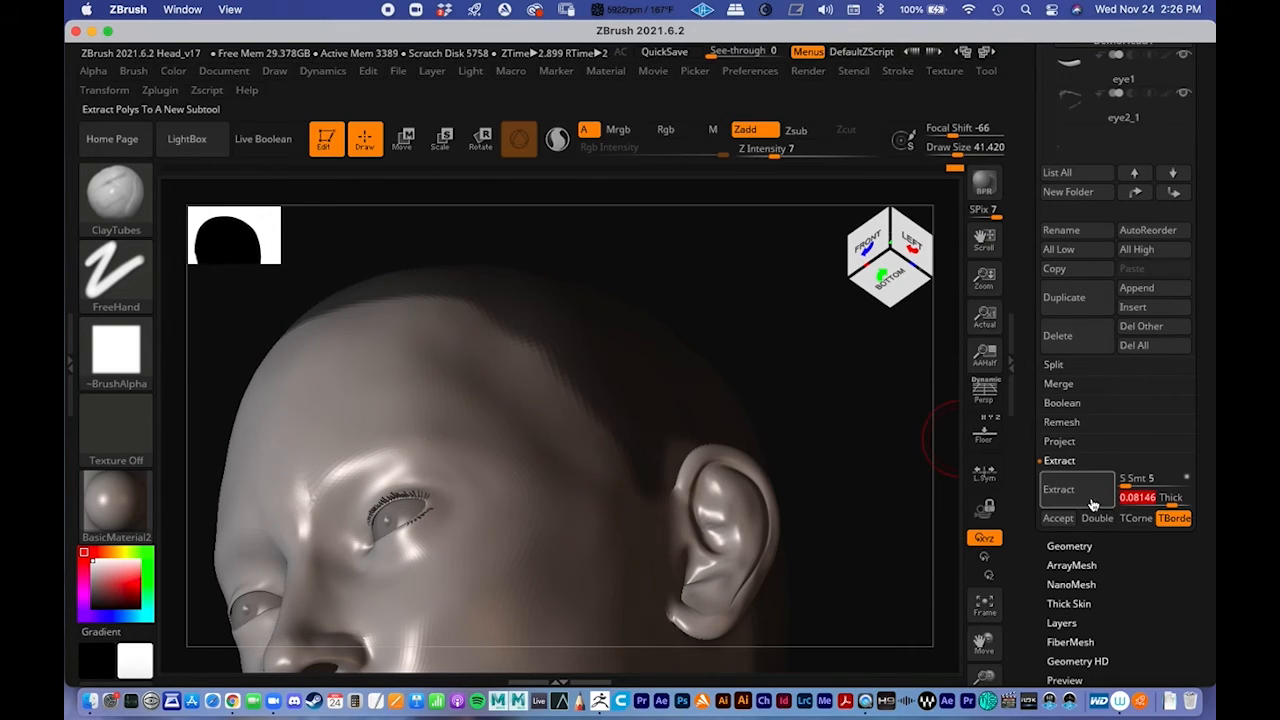
key(Return)
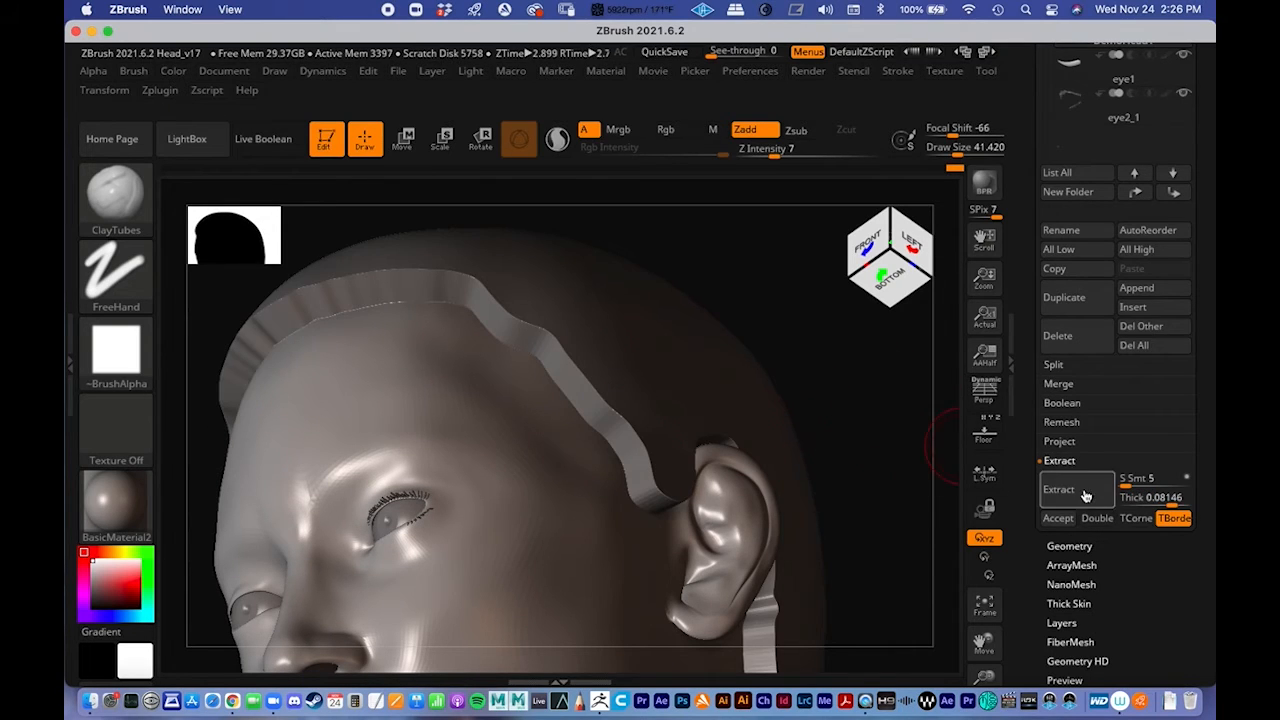
click(1067, 523)
mouse_move(777, 358)
alt+right_down()
mouse_move(840, 386)
mouse_move(594, 348)
mouse_move(477, 431)
mouse_move(771, 431)
mouse_move(704, 459)
mouse_move(696, 477)
alt+right_up()
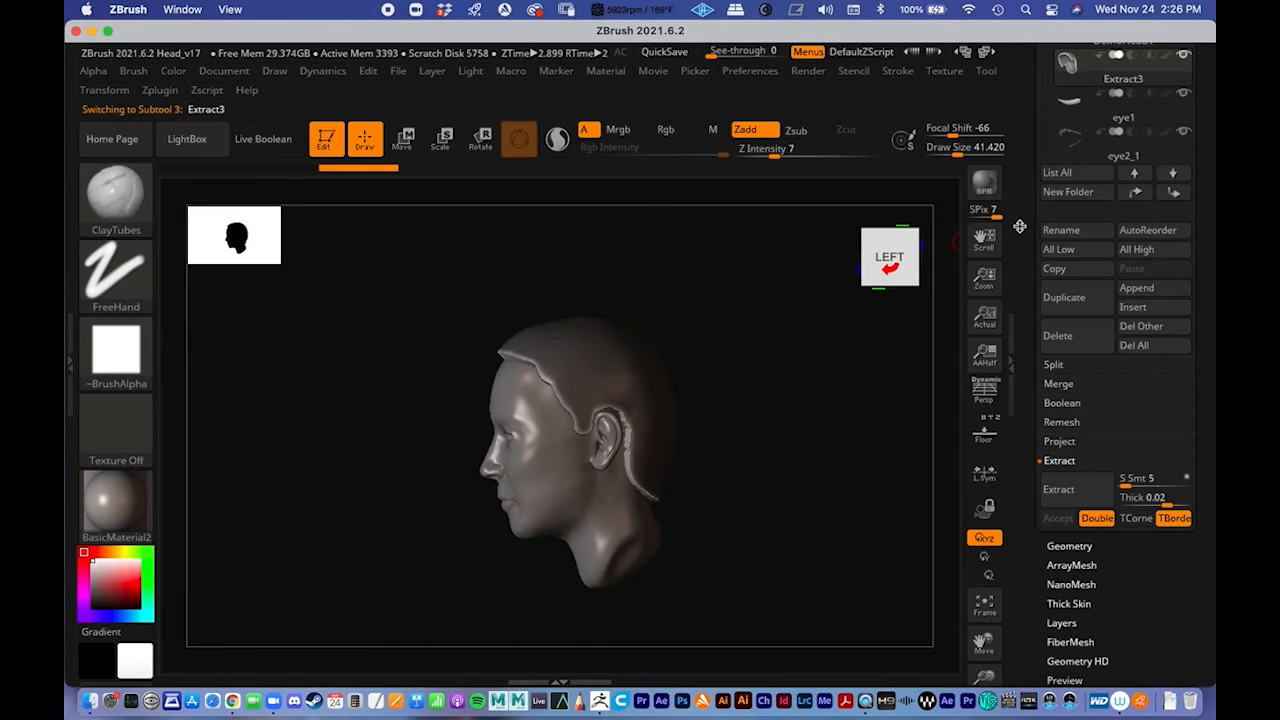
Step: Rename the extracted scalp subtool as HAIR
scroll(1095, 238, up, 5)
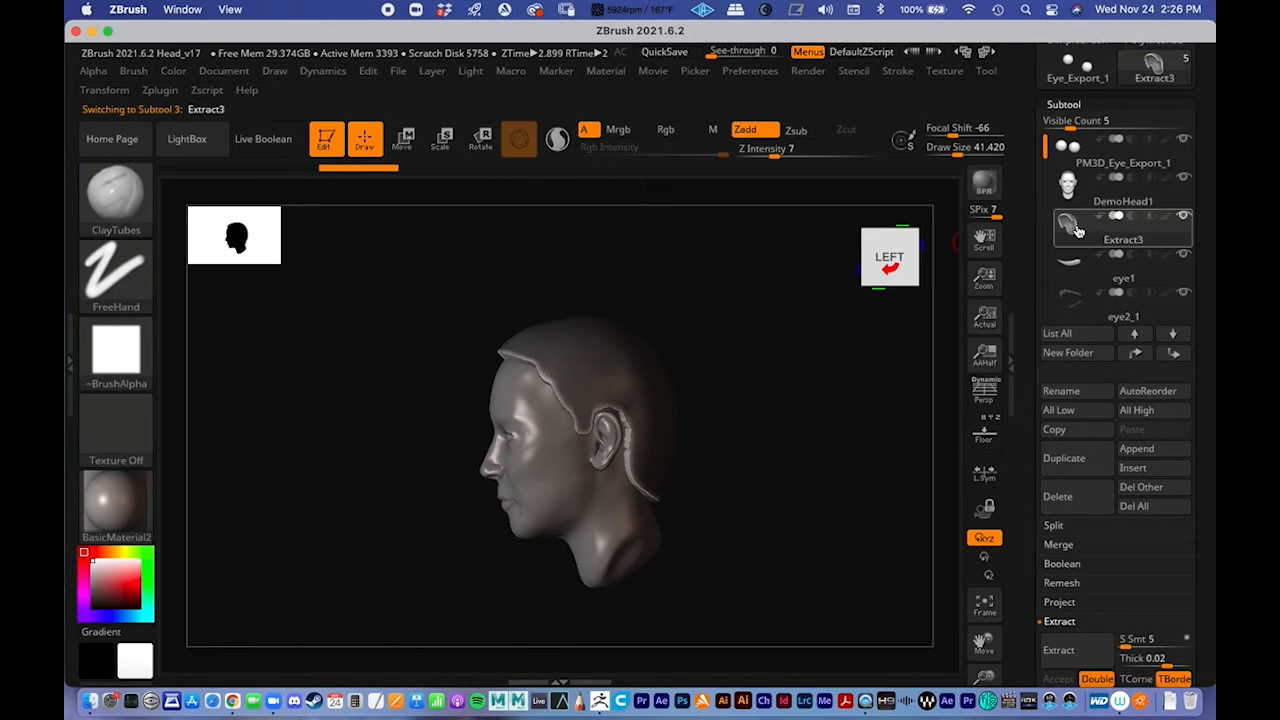
click(1058, 390)
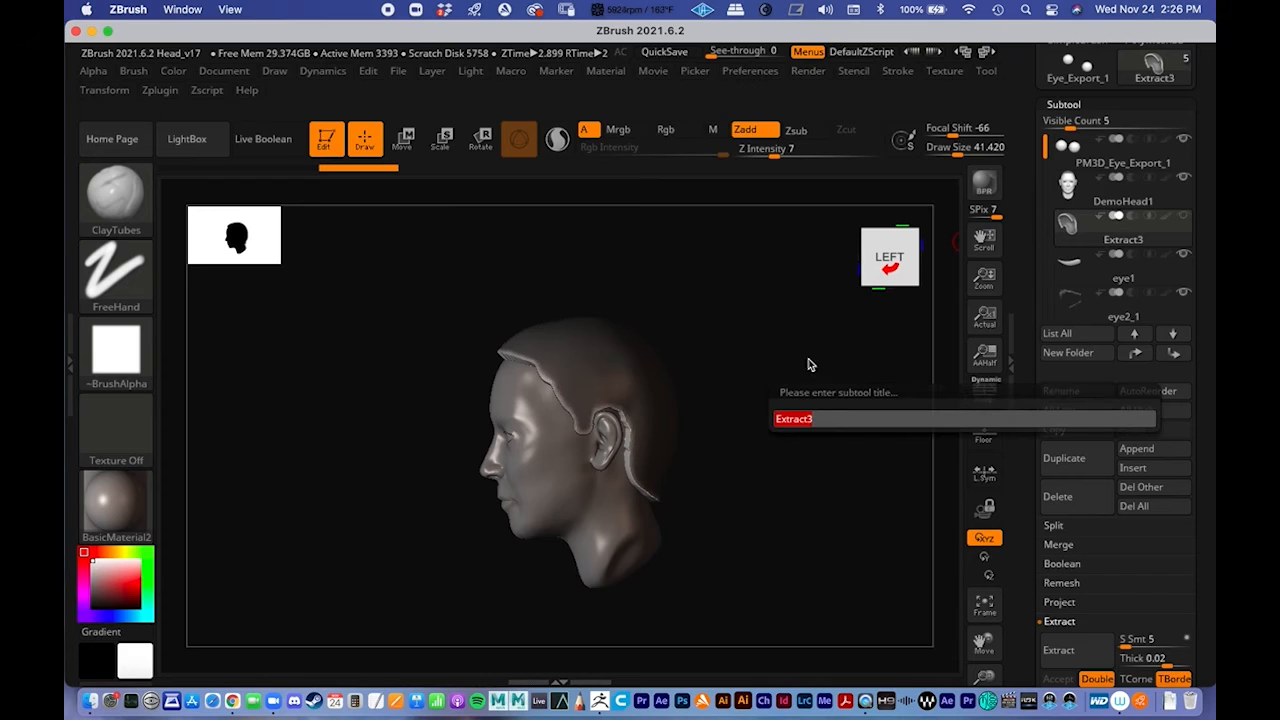
text(HAIR)
key(Return)
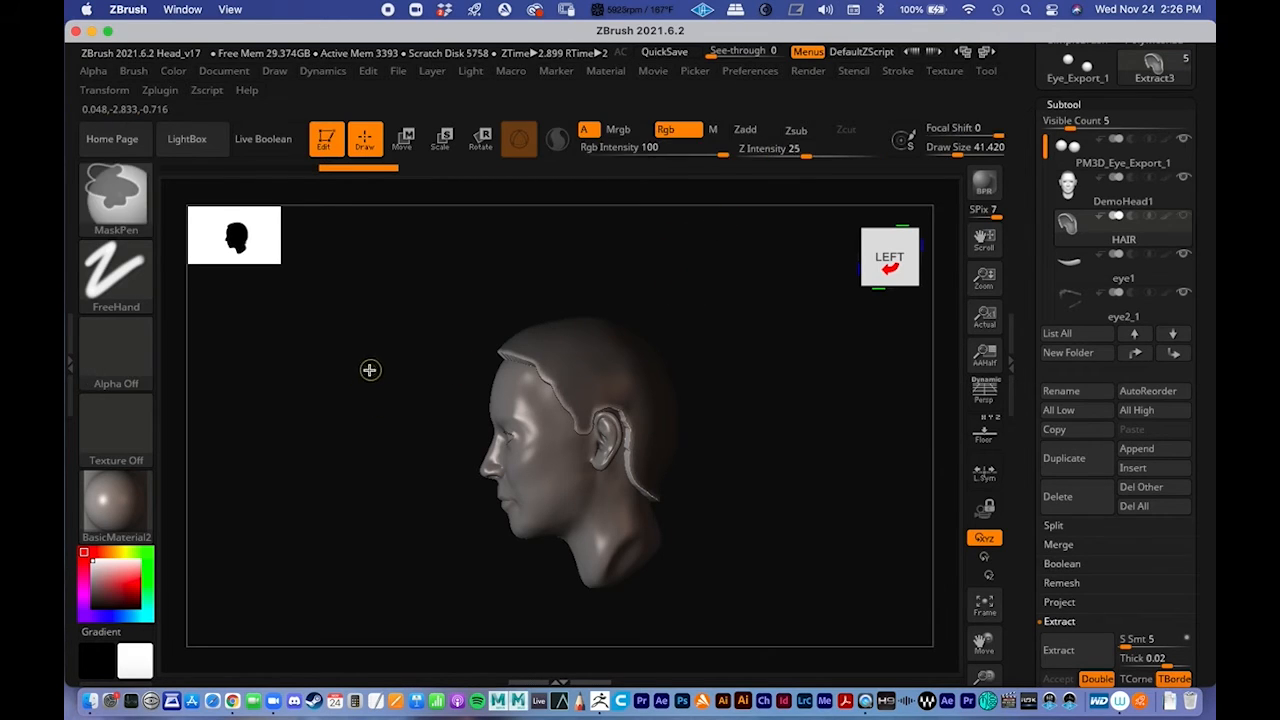
Step: Frame the head from the front and deactivate symmetry for the HAIR subtool
mouse_move(377, 400)
mouse_down()
mouse_move(474, 477)
mouse_move(394, 411)
mouse_move(543, 366)
mouse_move(583, 340)
mouse_move(565, 330)
mouse_up()
ctrl+right_drag(565, 330, 764, 320)
right_drag(794, 387, 717, 384)
alt+right_drag(666, 311, 583, 283)
right_drag(372, 349, 573, 350)
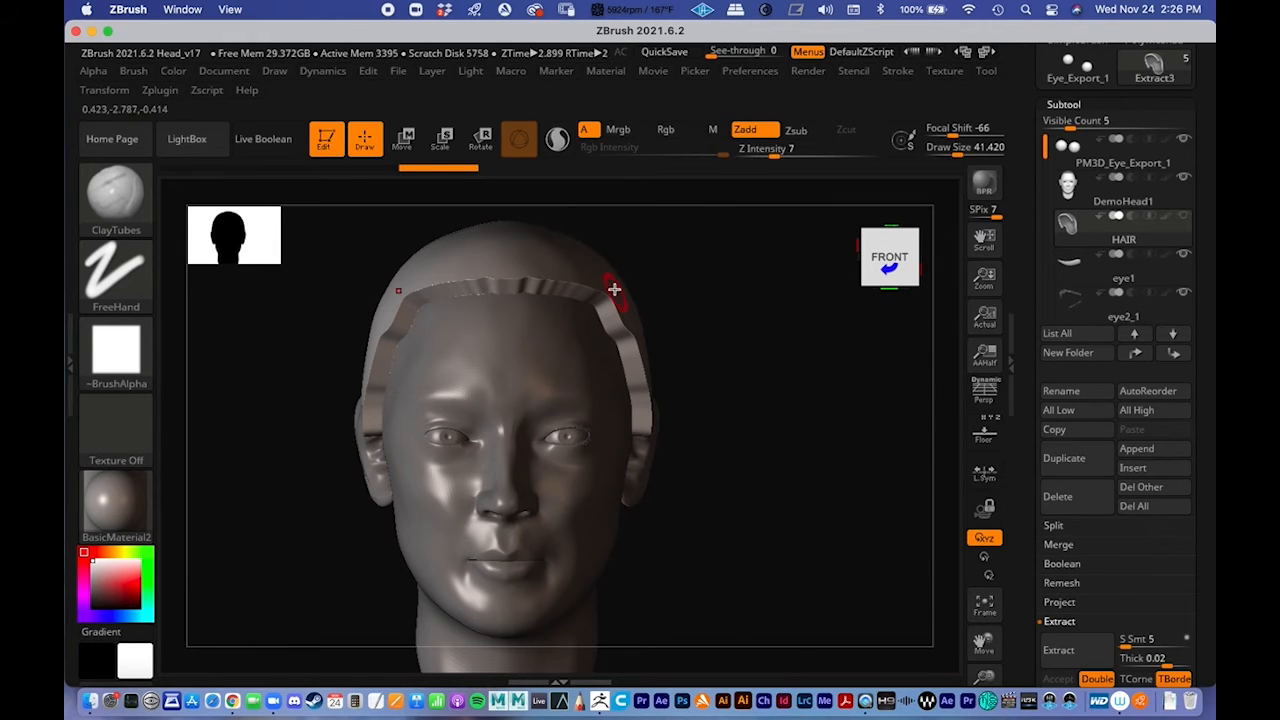
click(108, 90)
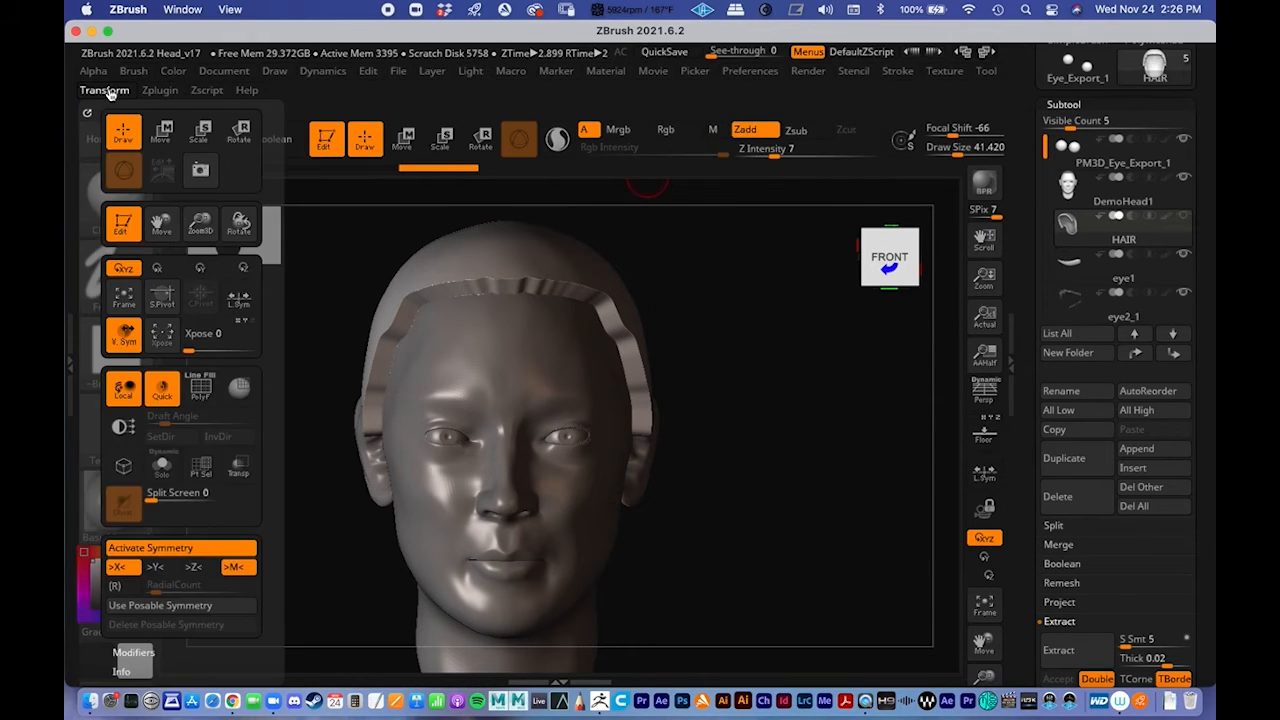
click(150, 548)
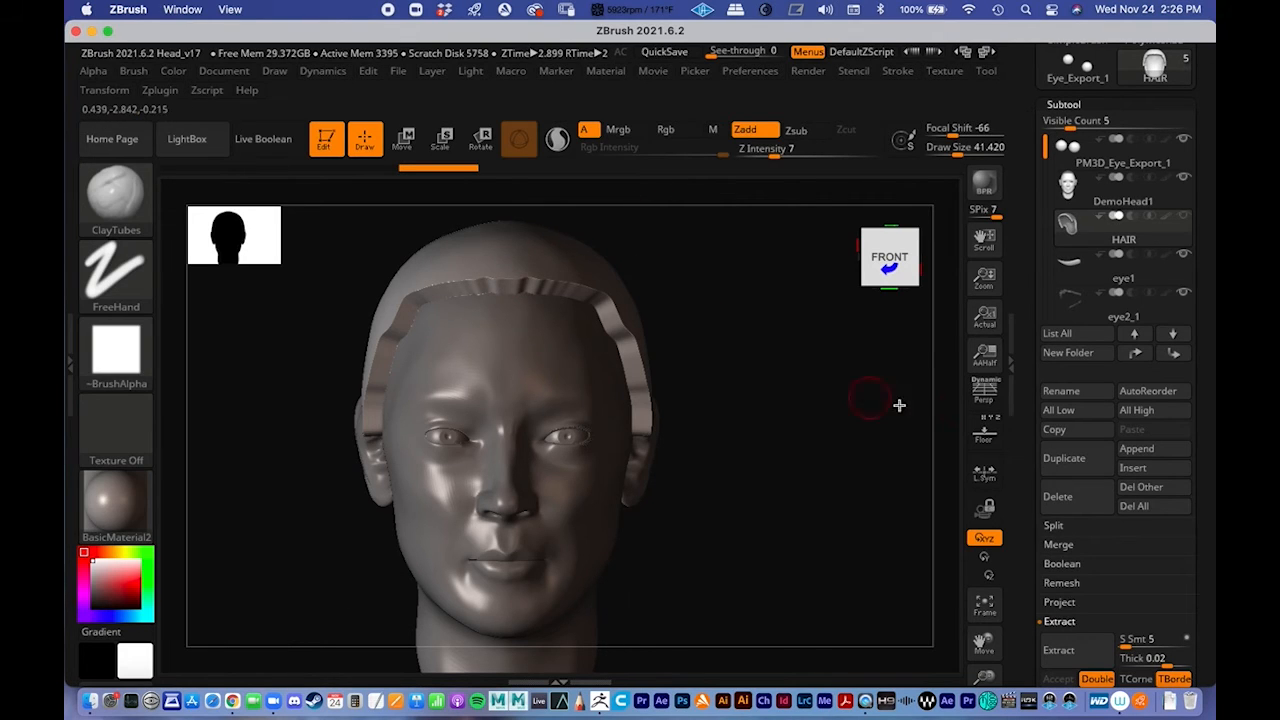
scroll(1060, 280, down, 10)
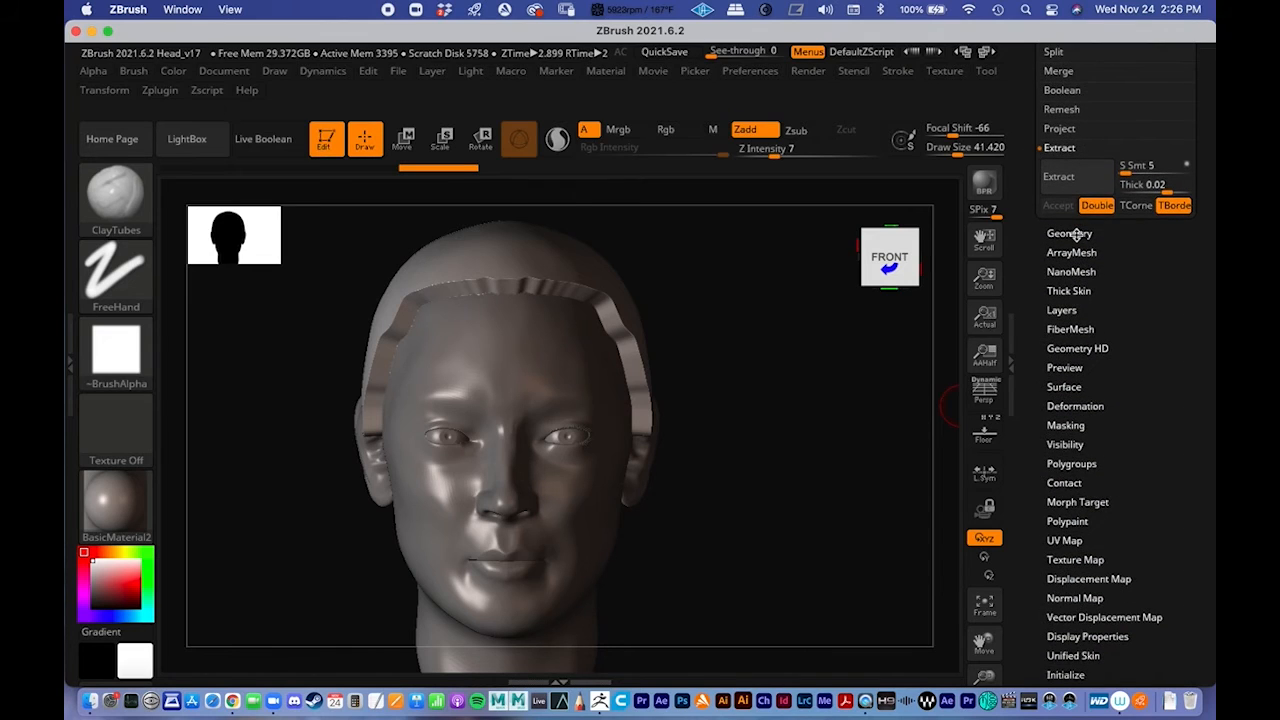
scroll(1076, 234, down, 4)
scroll(1045, 240, up, 8)
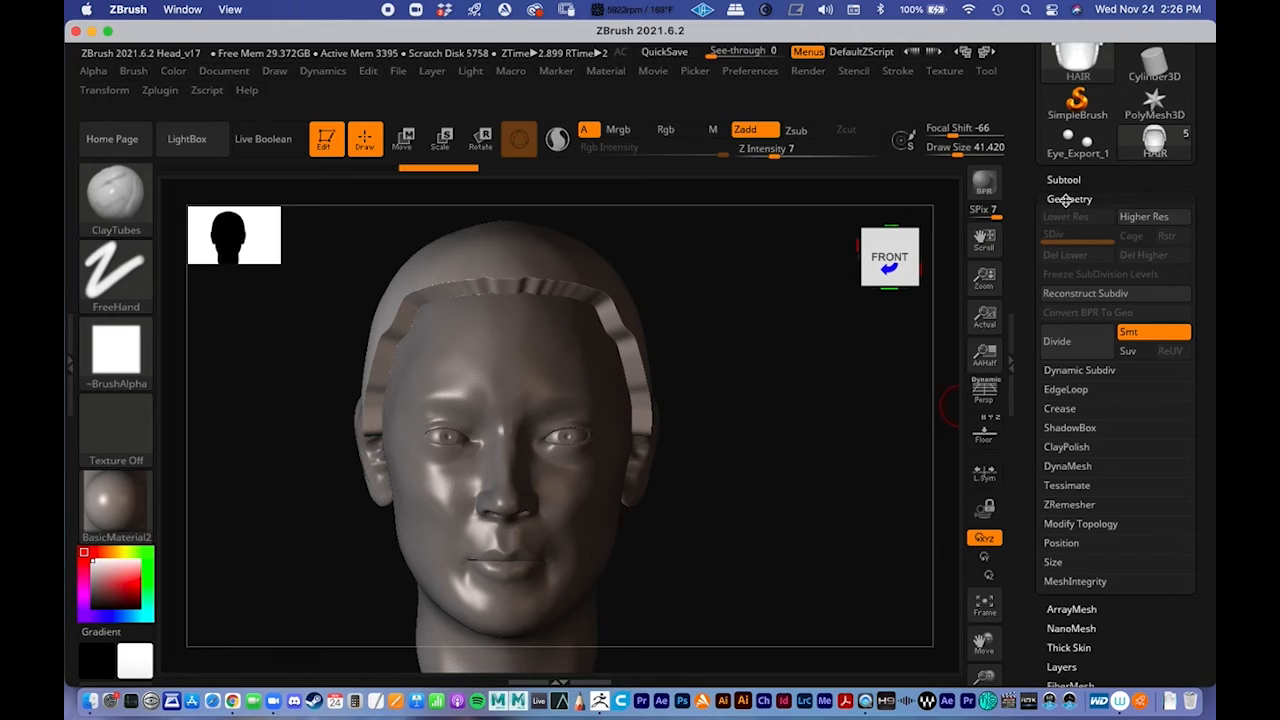
click(1068, 200)
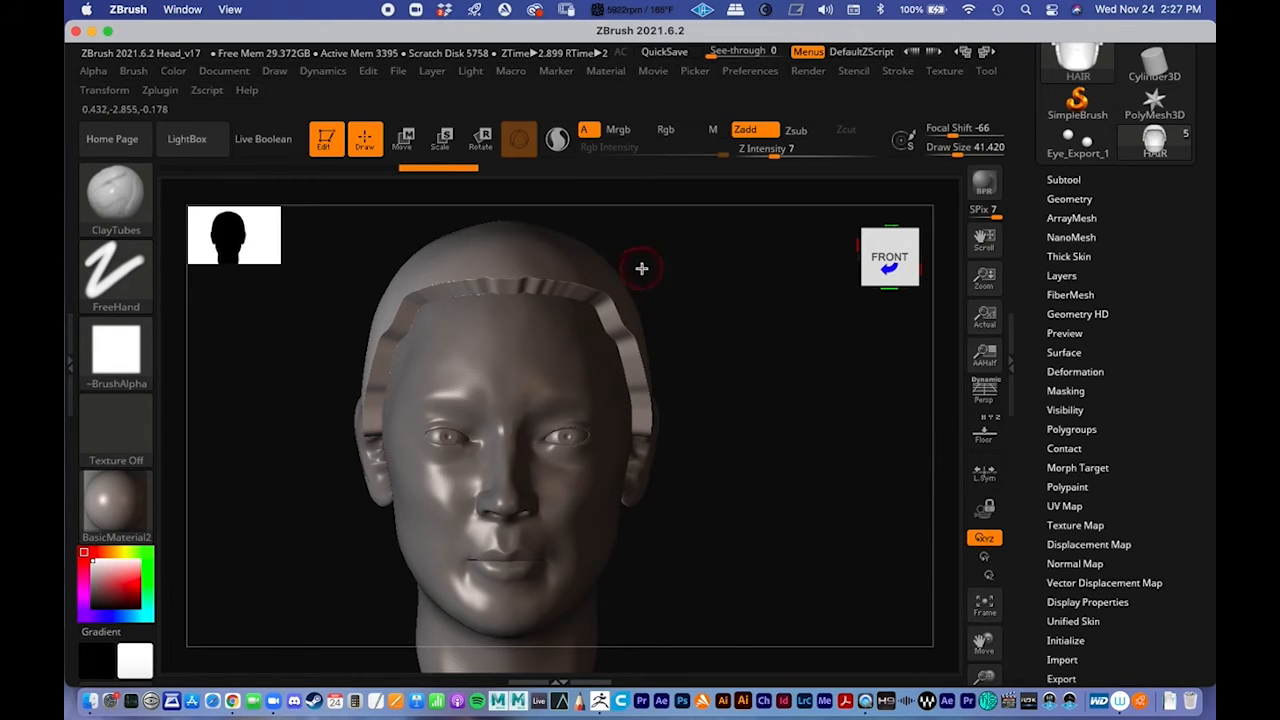
Step: Switch to the Move brush and set its draw size to about 176.8
key(space)
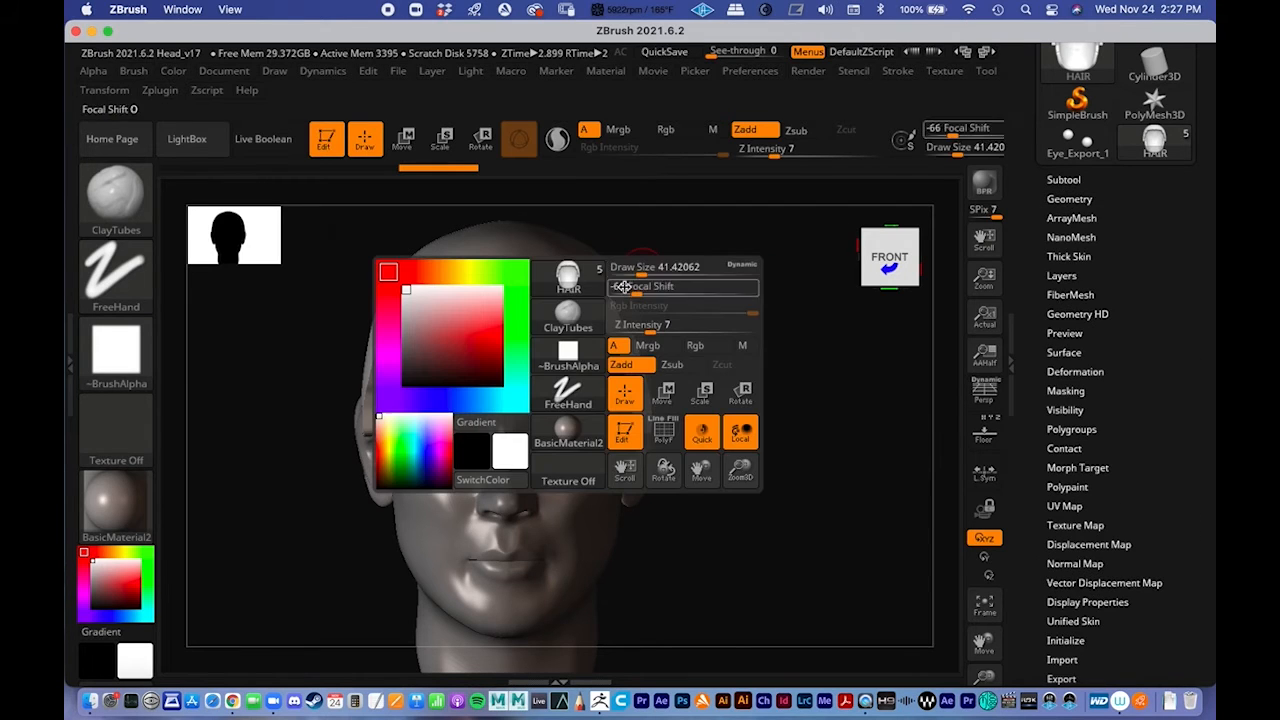
click(108, 206)
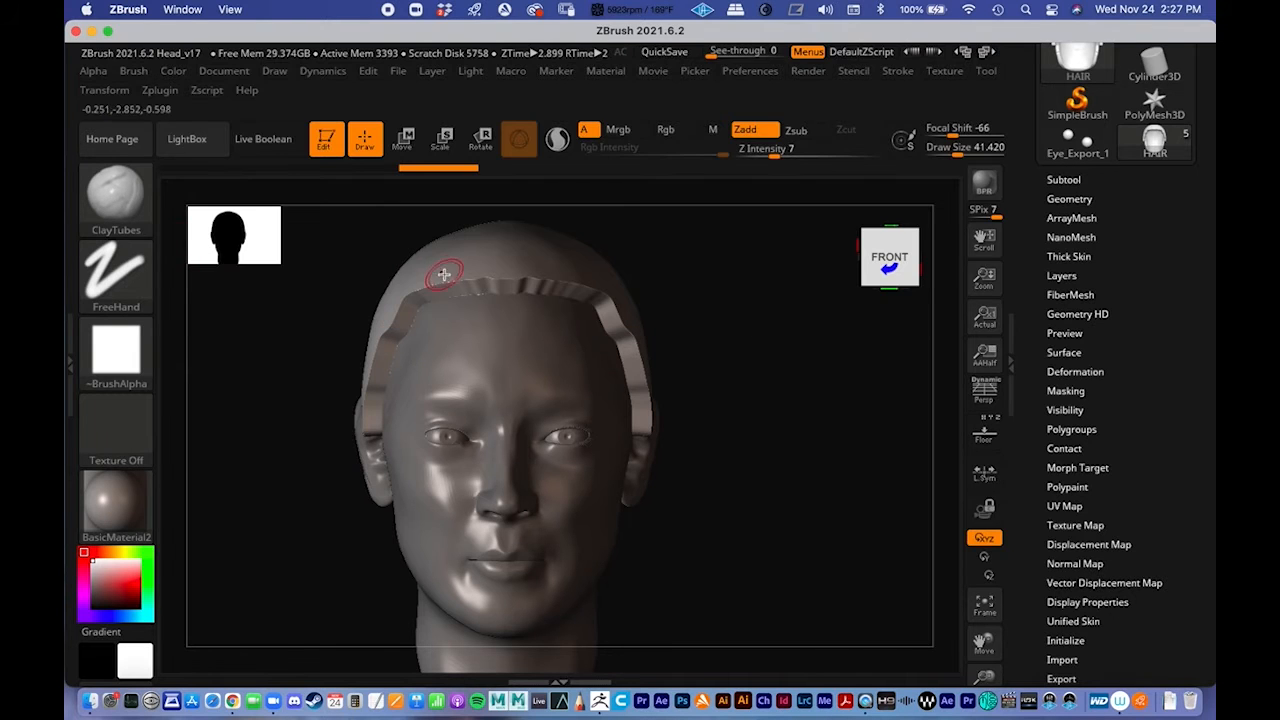
click(138, 222)
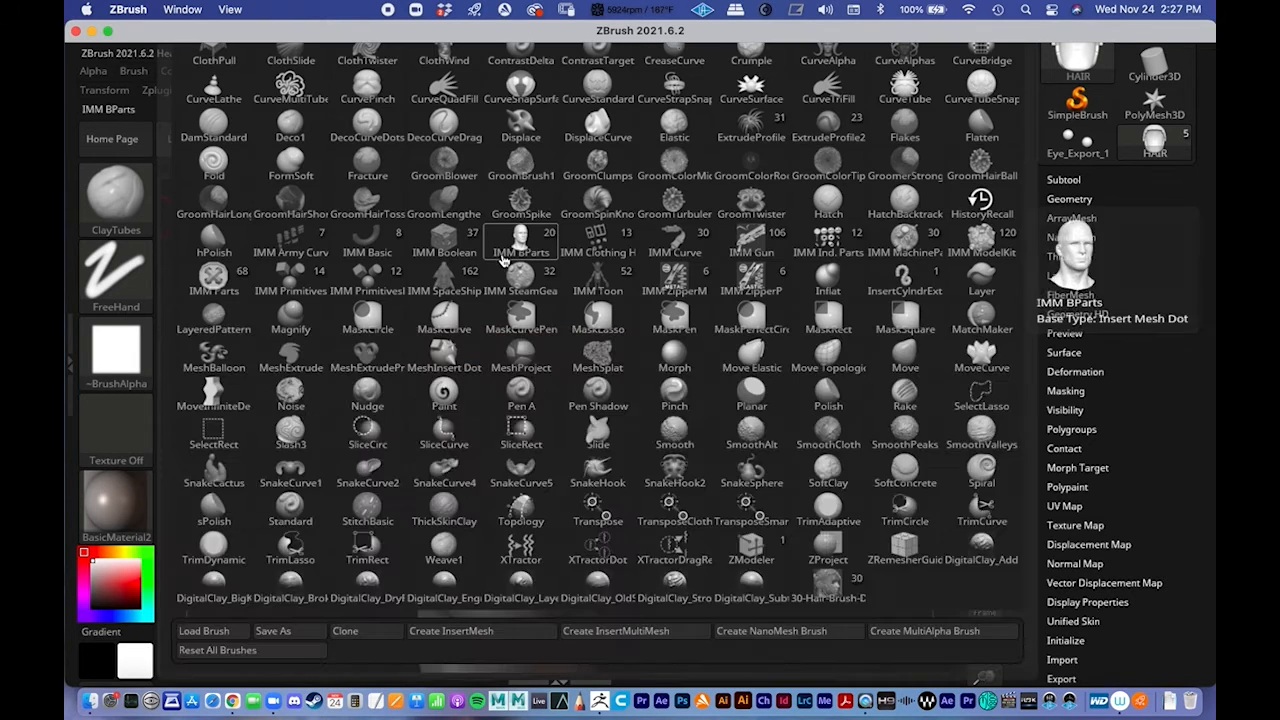
key(m)
click(905, 355)
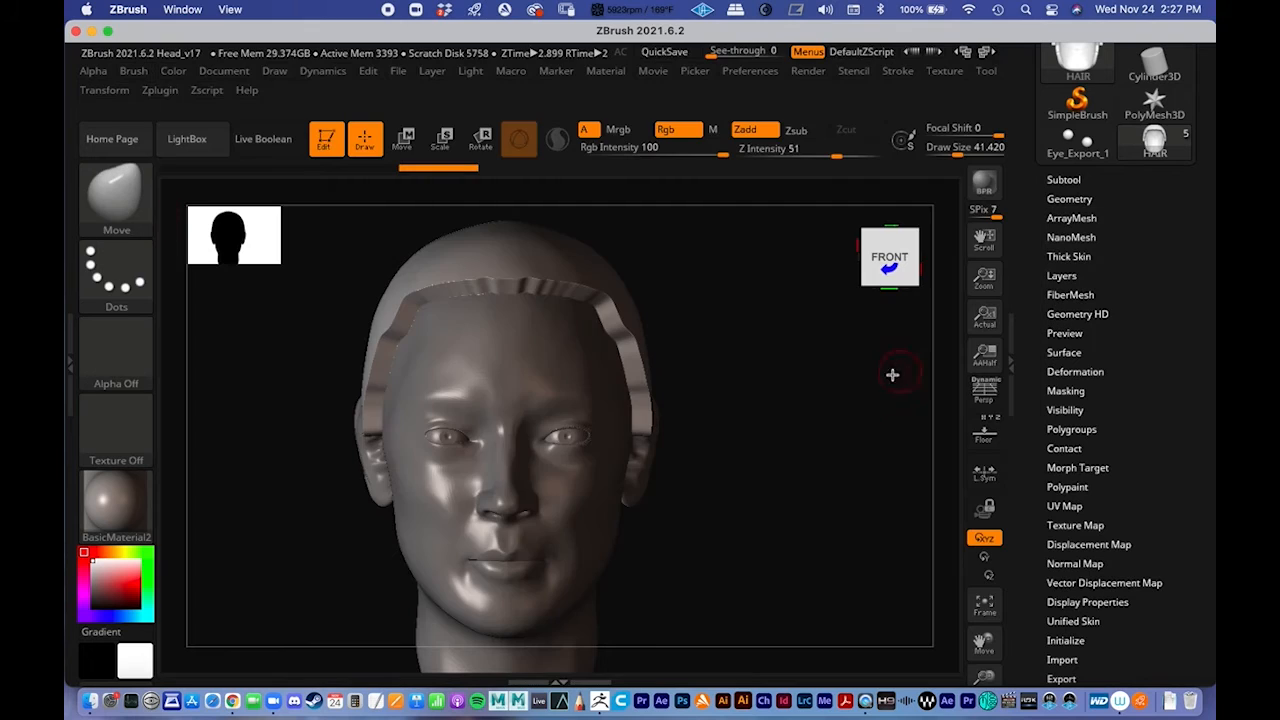
key(space)
drag(602, 313, 624, 316)
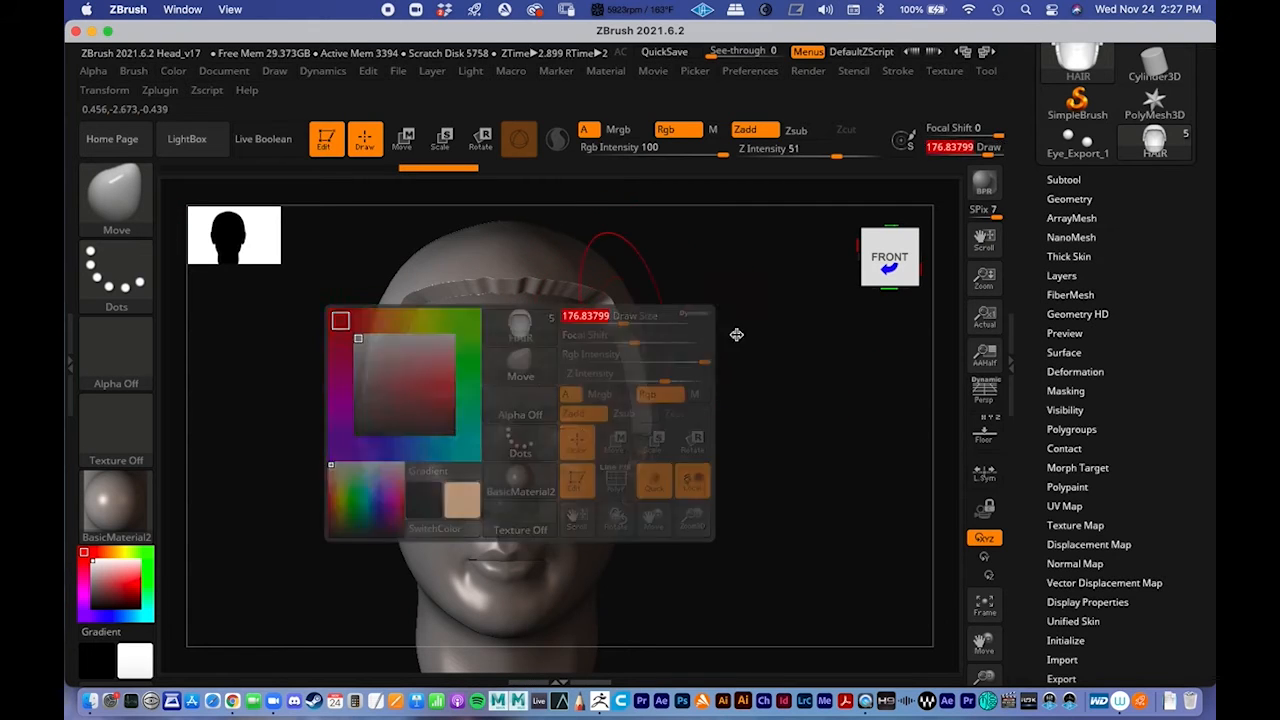
alt+drag(772, 329, 794, 317)
mouse_move(794, 317)
ctrl+right_down()
mouse_move(729, 317)
mouse_move(755, 337)
mouse_move(907, 366)
ctrl+right_up()
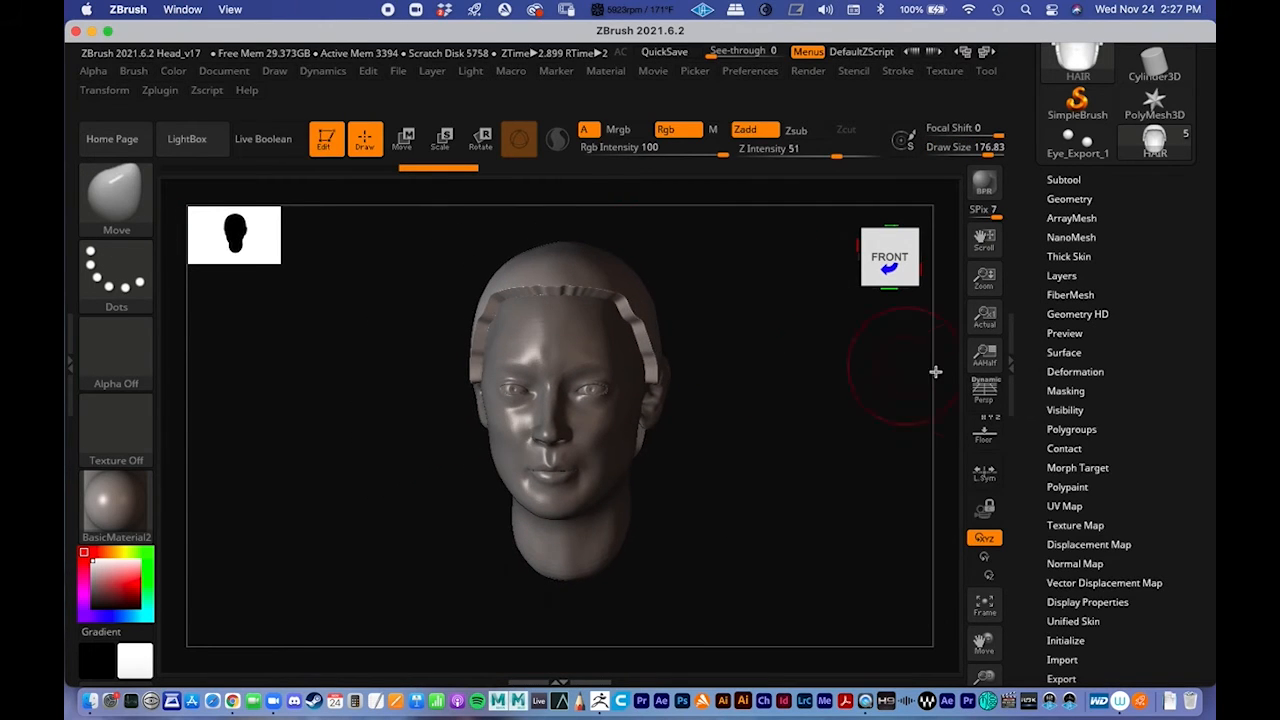
Step: Open the DynaMesh geometry settings for the HAIR subtool
click(1069, 199)
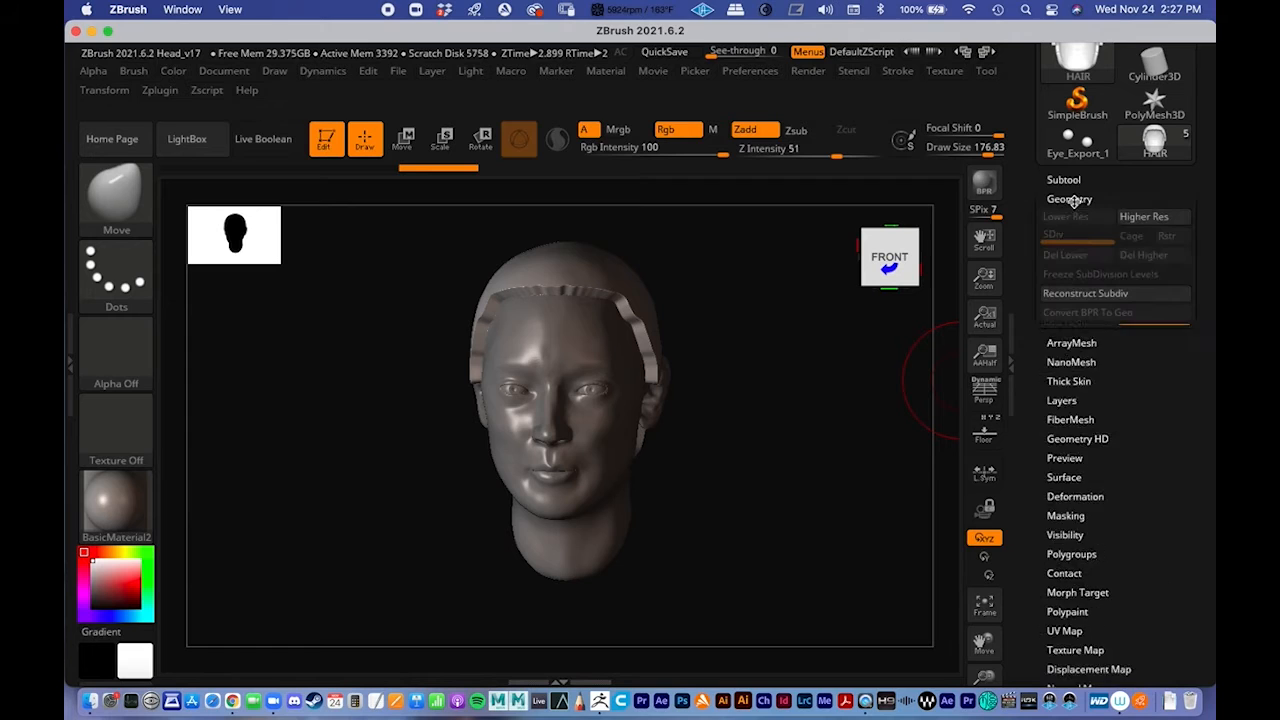
right_drag(806, 351, 802, 357)
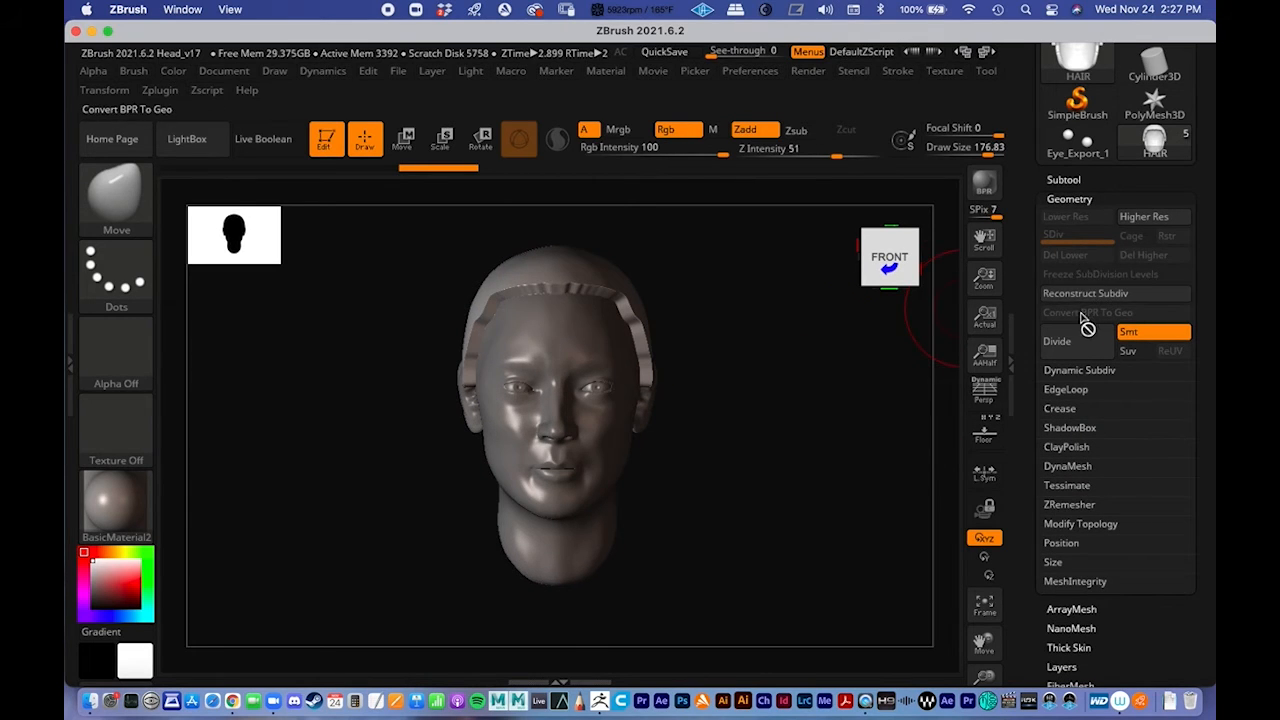
click(1068, 466)
click(1066, 505)
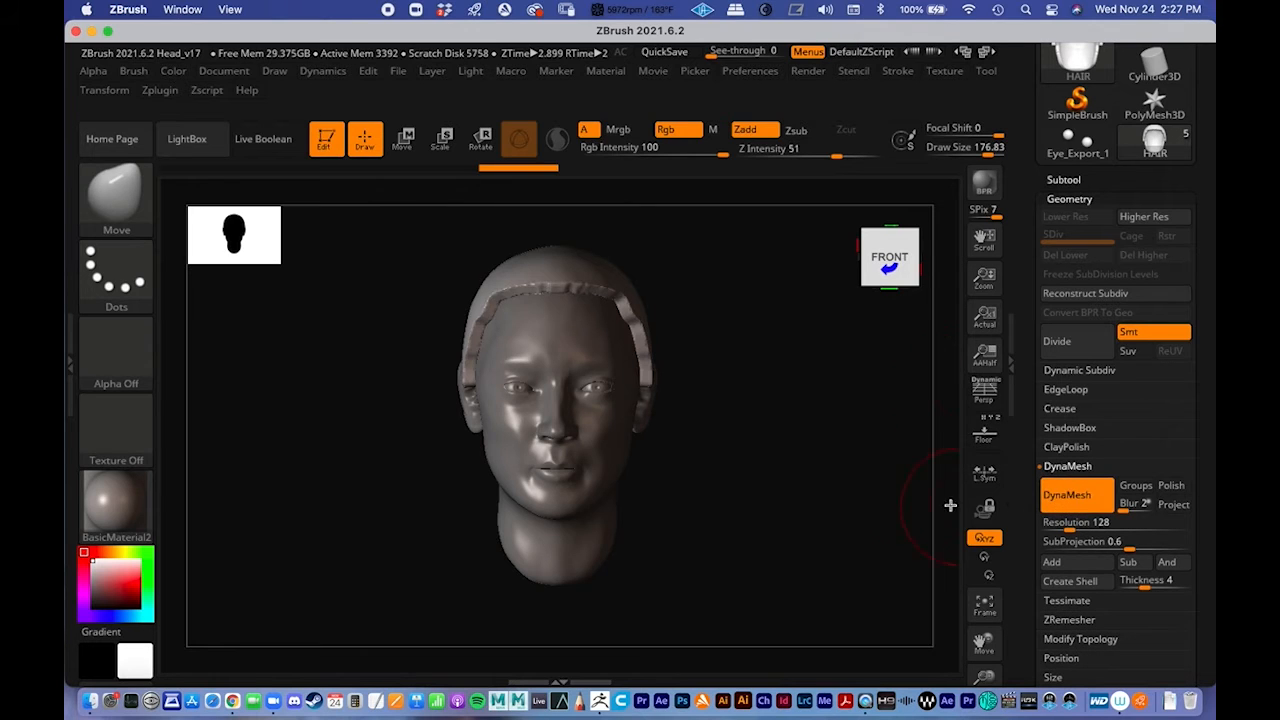
click(1076, 508)
key(super+z)
Step: Turn on the polyframe display and convert the HAIR subtool to DynaMesh at resolution 128
key(shift+f)
drag(763, 366, 729, 387)
mouse_move(616, 370)
alt+right_down()
mouse_move(574, 457)
mouse_move(714, 457)
mouse_move(728, 374)
mouse_move(625, 370)
alt+right_up()
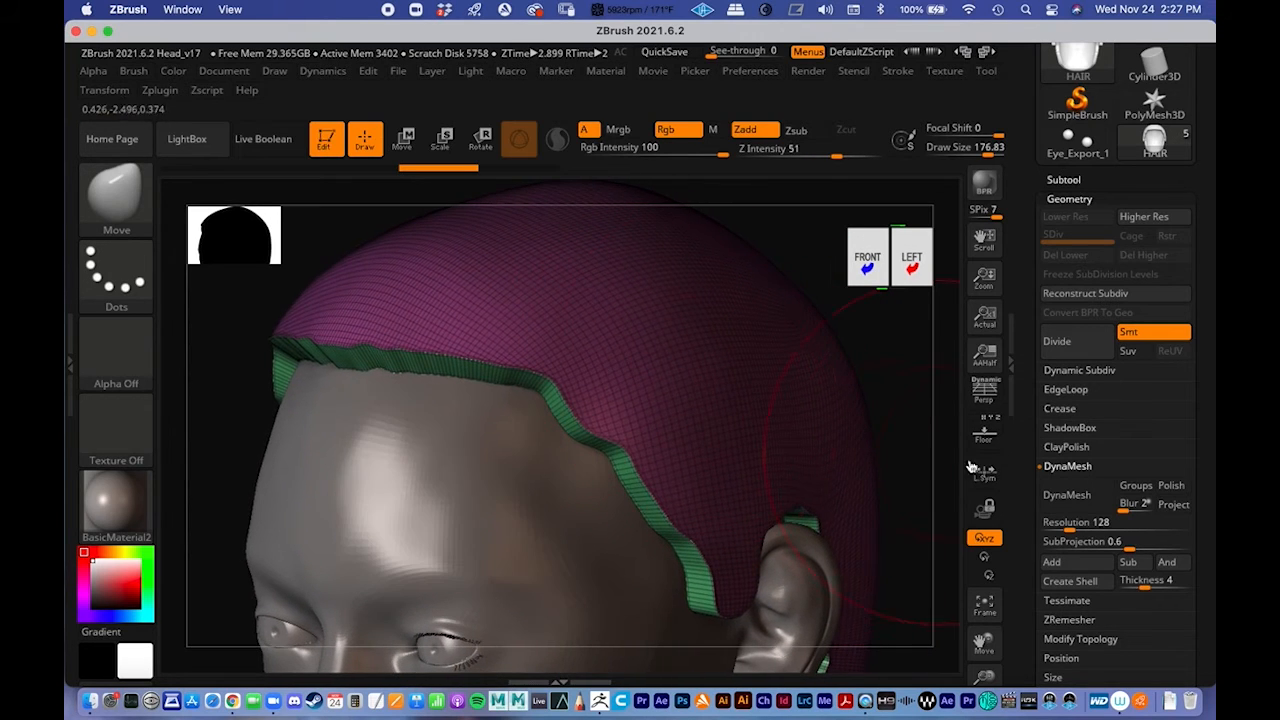
click(1066, 494)
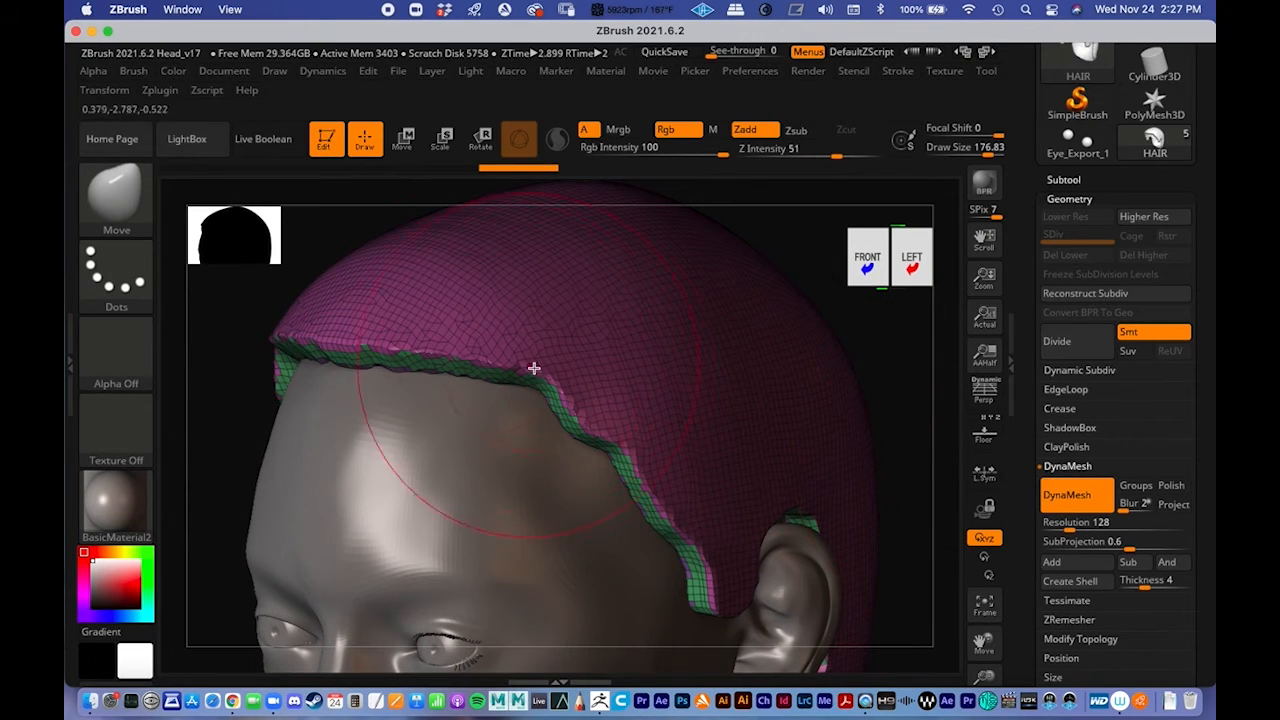
Step: Pull the hair on the head's right side outward and down over the ear and nape with the Move brush
alt+right_drag(636, 363, 570, 312)
mouse_move(694, 360)
ctrl+right_down()
mouse_move(460, 365)
mouse_move(473, 388)
ctrl+right_up()
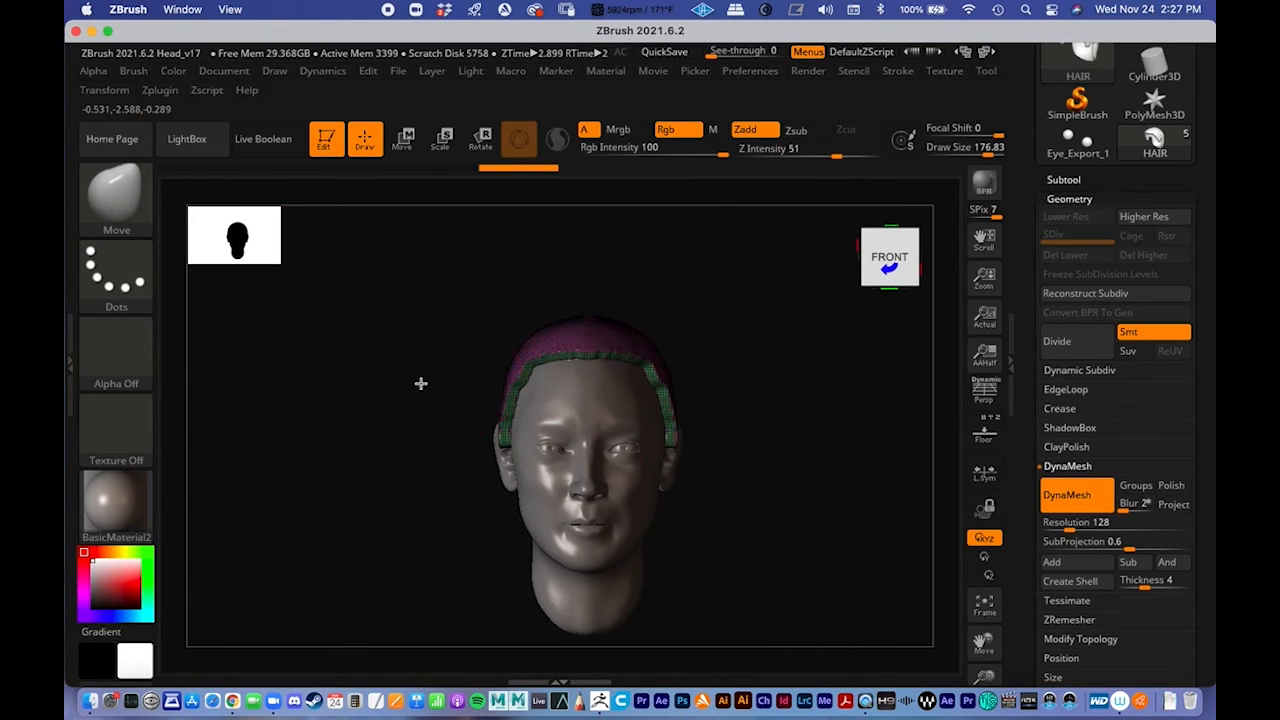
mouse_move(515, 440)
right_down()
mouse_move(434, 443)
mouse_move(498, 436)
right_up()
mouse_move(485, 438)
mouse_down()
mouse_move(489, 490)
mouse_move(454, 478)
mouse_move(438, 532)
mouse_move(366, 594)
mouse_up()
mouse_move(438, 484)
mouse_down()
mouse_move(431, 600)
mouse_move(358, 450)
mouse_up()
mouse_move(354, 406)
mouse_down()
mouse_move(304, 399)
mouse_move(309, 349)
mouse_move(478, 334)
mouse_up()
mouse_move(520, 376)
mouse_down()
mouse_move(502, 380)
mouse_move(539, 377)
mouse_up()
mouse_move(432, 360)
mouse_down()
mouse_move(491, 374)
mouse_move(569, 345)
mouse_move(562, 306)
mouse_up()
drag(584, 307, 692, 362)
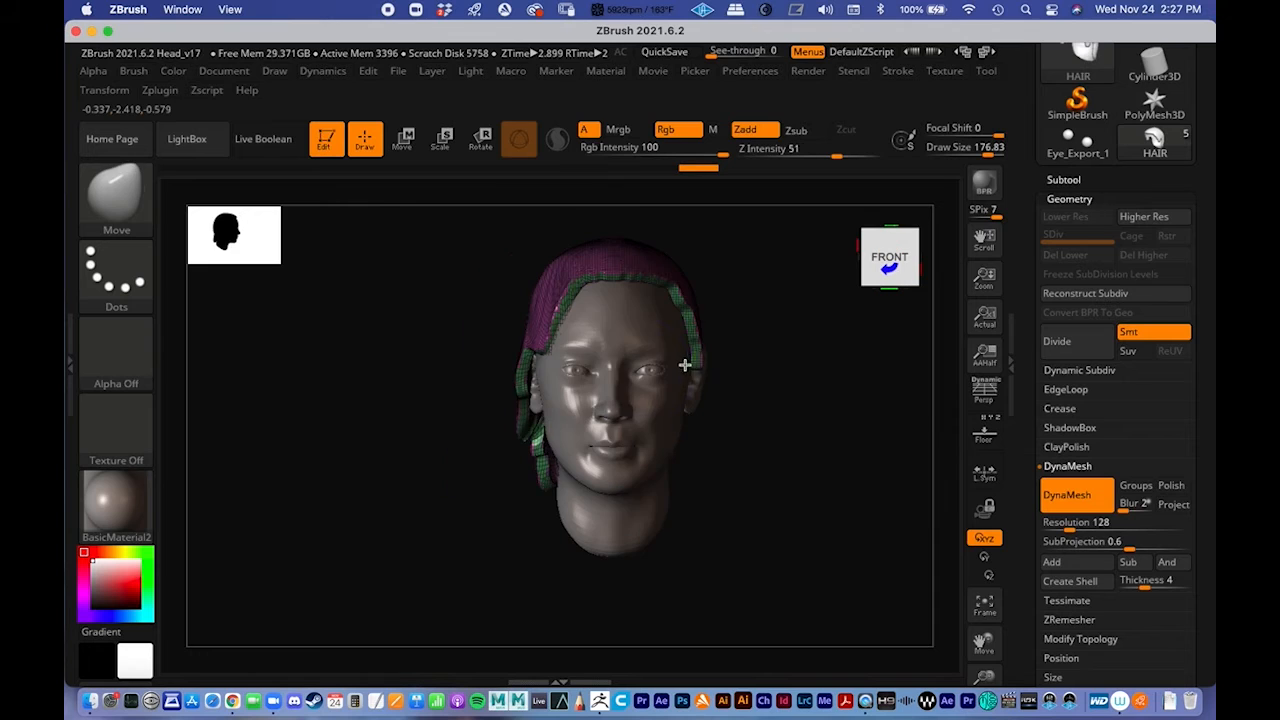
drag(515, 390, 510, 391)
mouse_move(535, 446)
mouse_down()
mouse_move(527, 481)
mouse_move(523, 449)
mouse_move(494, 440)
mouse_move(571, 374)
mouse_up()
drag(822, 438, 754, 503)
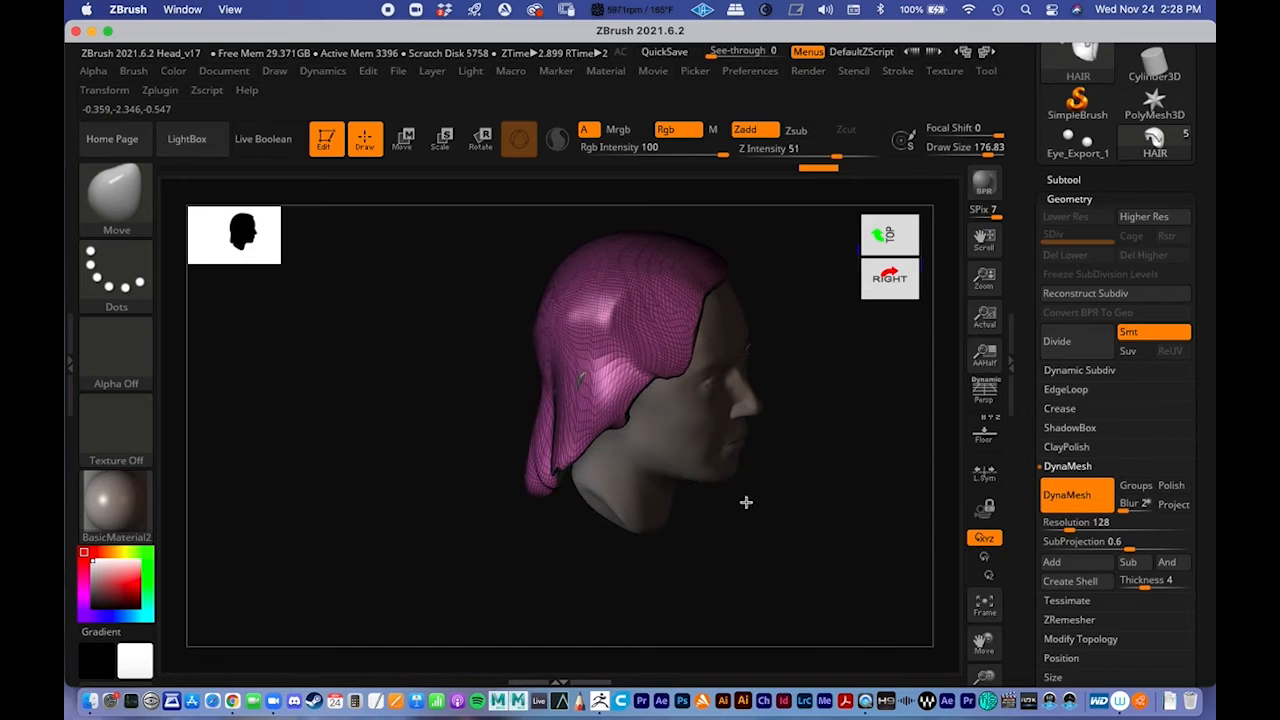
Step: Examine the stretched polygons on the hair's right side up close
alt+right_drag(563, 400, 508, 376)
ctrl+right_drag(589, 366, 717, 366)
mouse_move(540, 386)
mouse_down()
mouse_move(557, 543)
mouse_move(527, 690)
mouse_up()
click(1046, 494)
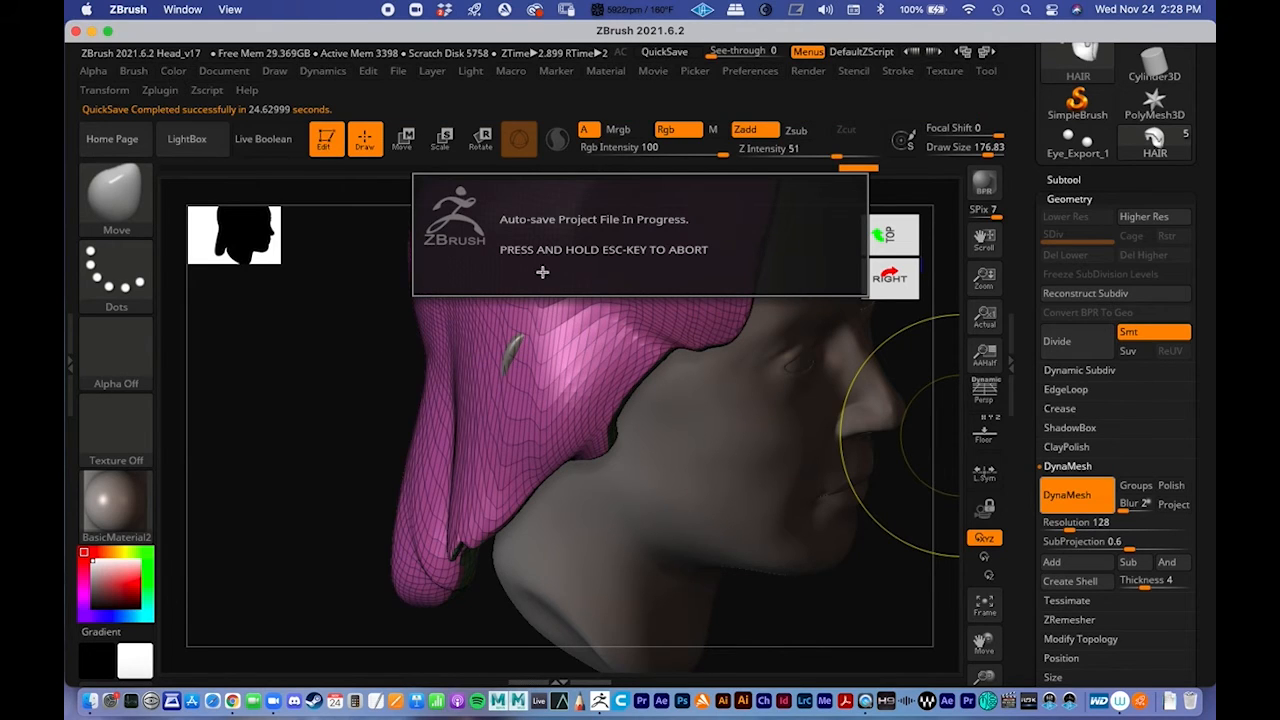
right_drag(454, 357, 464, 352)
right_click(464, 350)
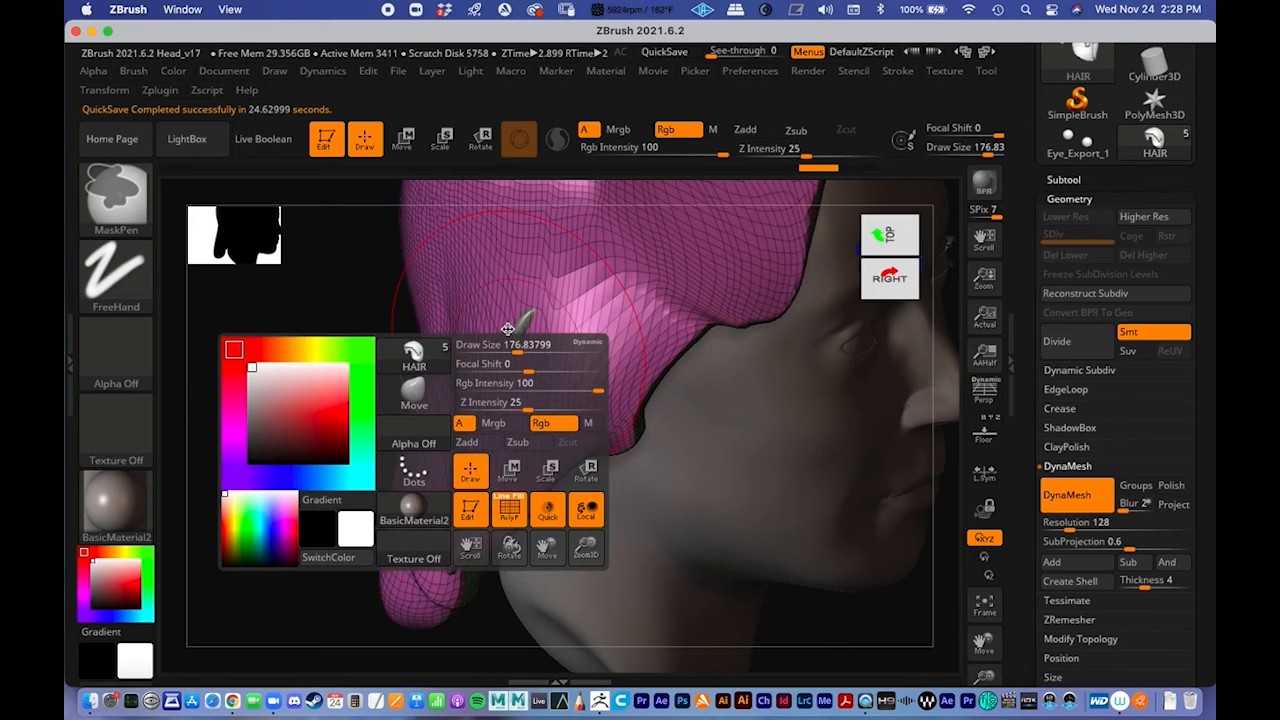
mouse_move(567, 362)
alt+right_down()
mouse_move(526, 380)
mouse_move(547, 394)
mouse_move(404, 365)
alt+right_up()
ctrl+right_drag(580, 334, 371, 366)
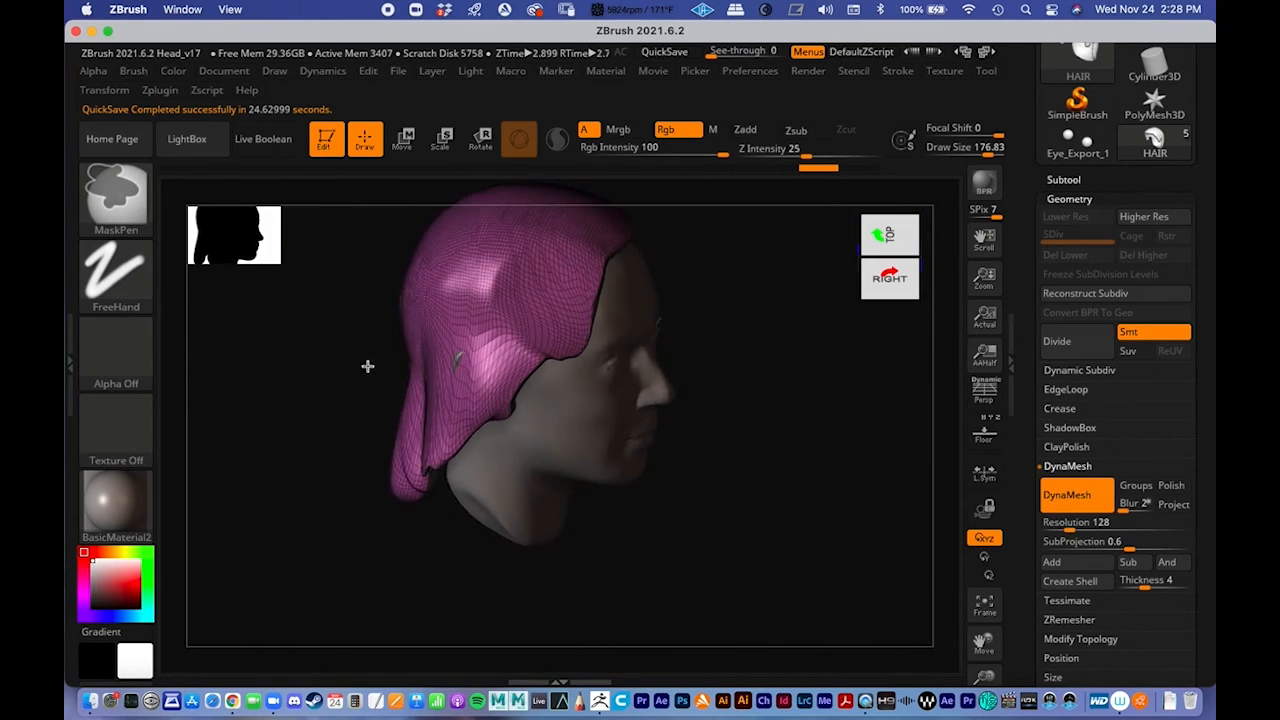
Step: Try remeshing the stretched hair with DynaMesh and decline the Dictation prompt
key(ctrl)
key(ctrl)
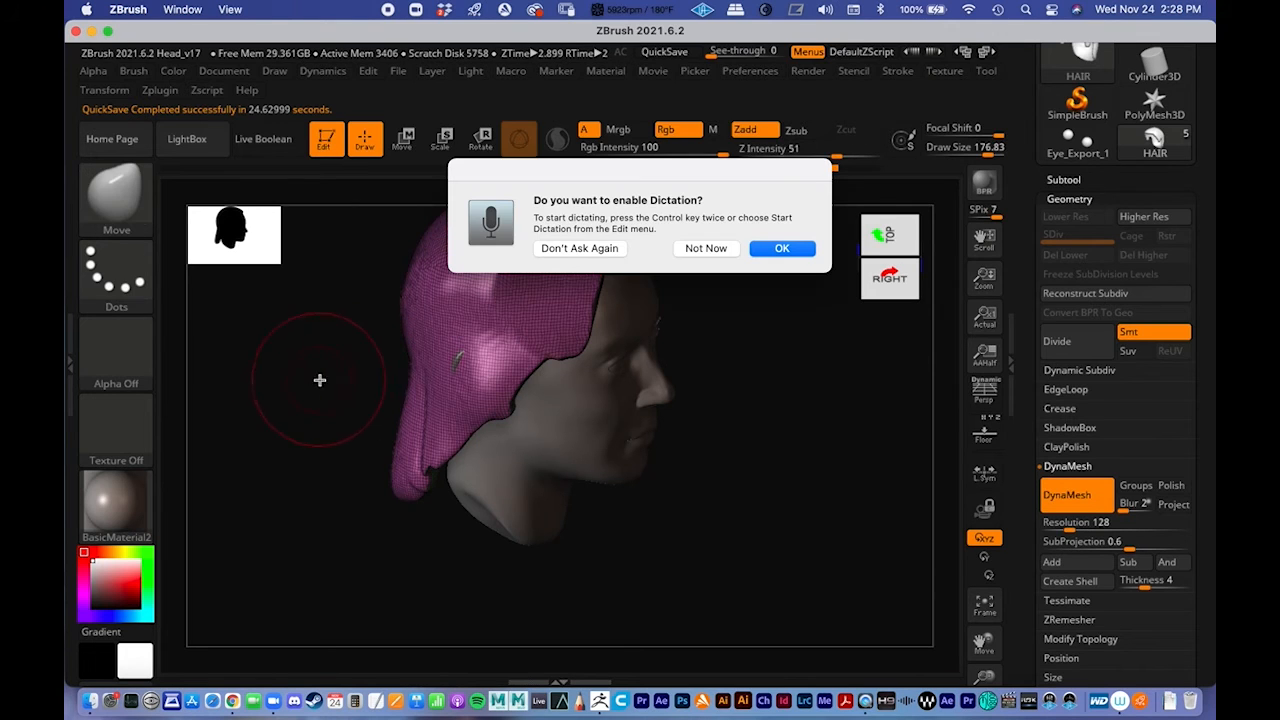
click(704, 250)
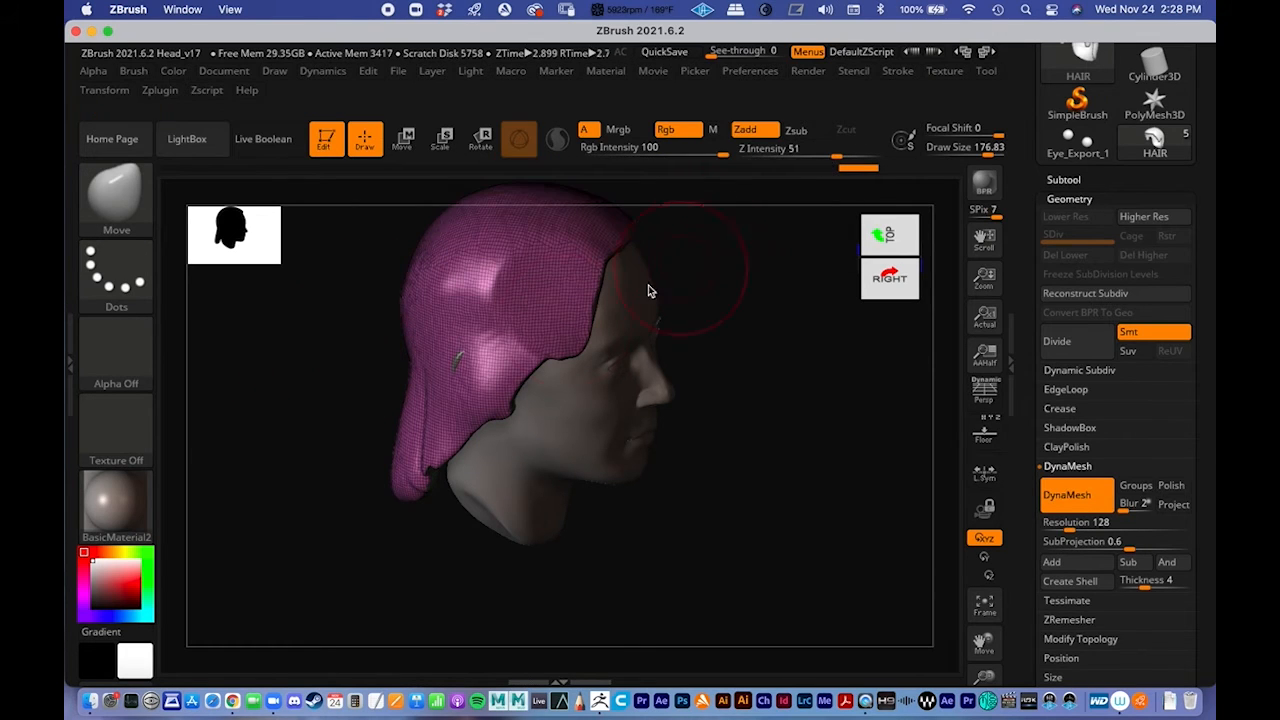
drag(415, 398, 457, 366)
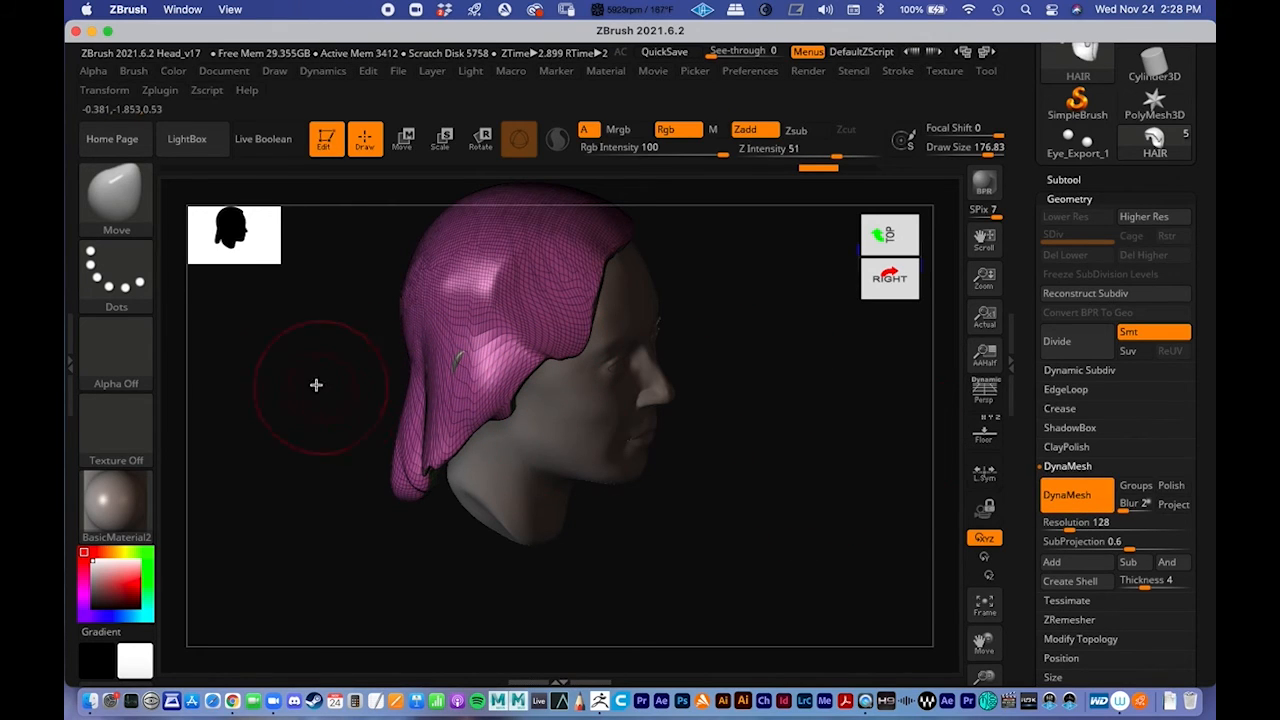
Step: Update the HAIR subtool's DynaMesh to even out the stretched polygons
key(ctrl)
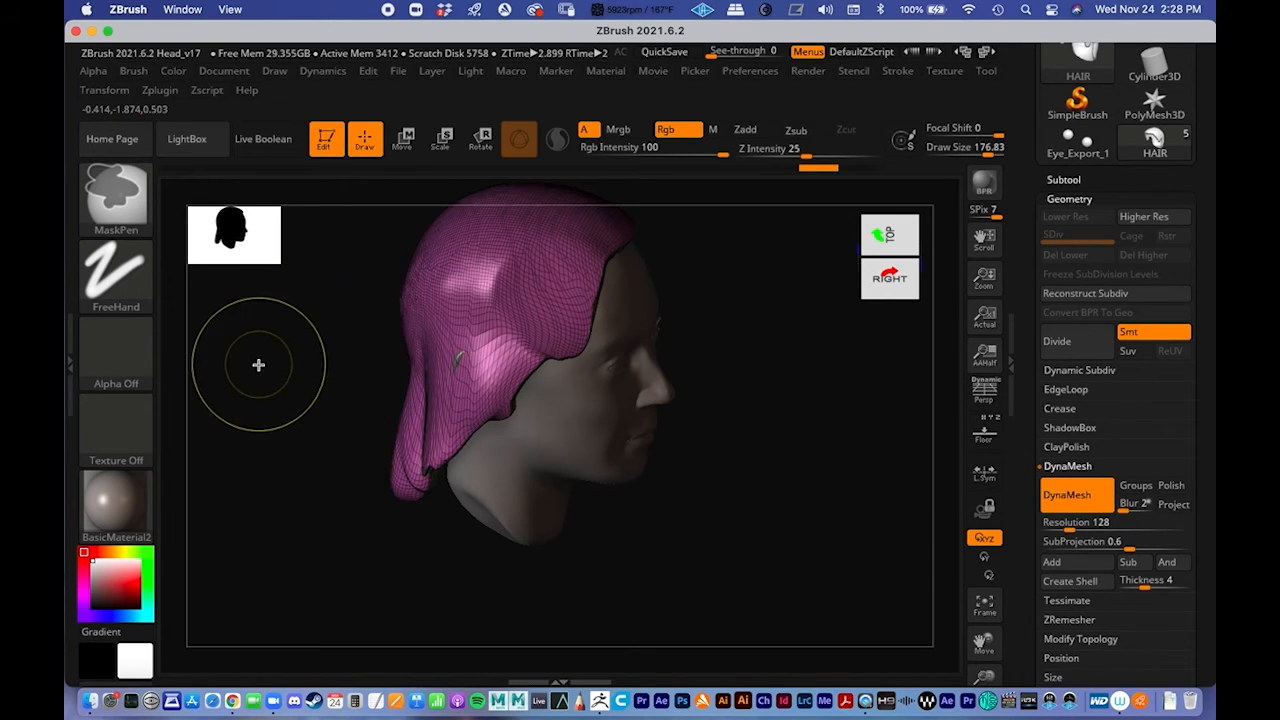
ctrl+drag(258, 348, 261, 338)
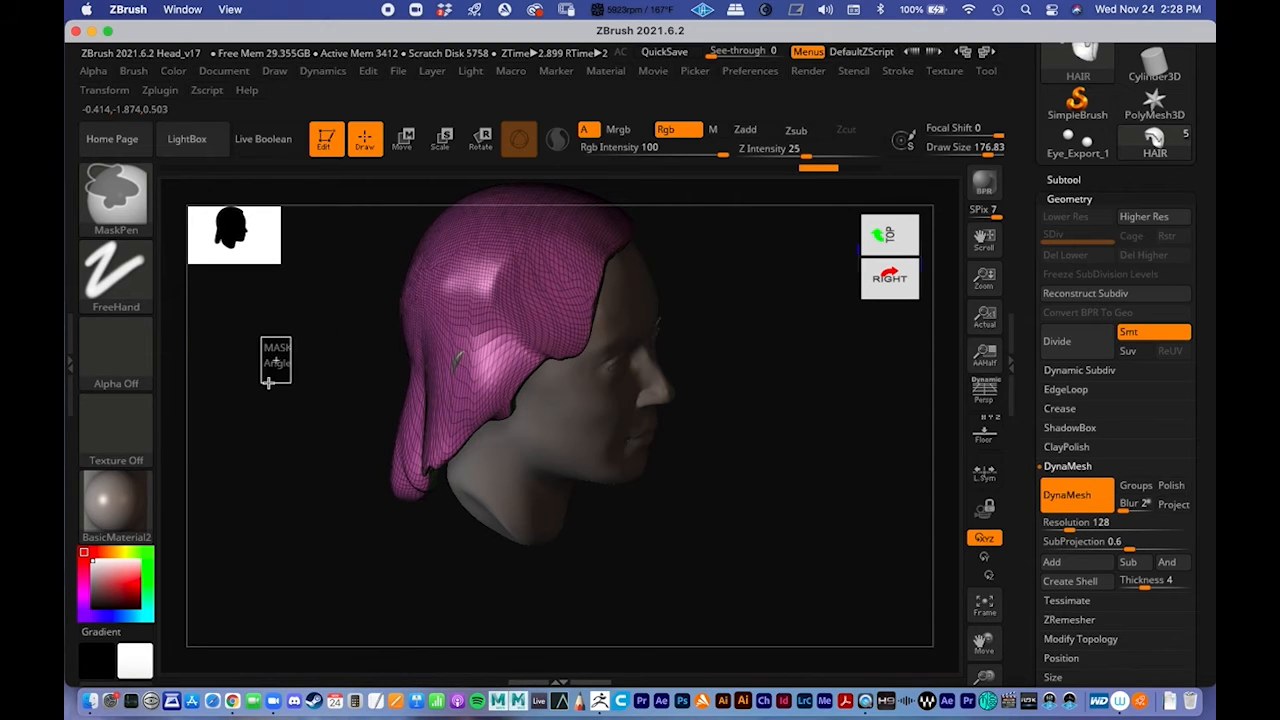
ctrl+drag(268, 383, 270, 385)
Step: Reshape the hair along the right temple and ear from the front with the Move brush
drag(795, 550, 690, 535)
alt+drag(591, 404, 595, 370)
alt+drag(409, 391, 371, 455)
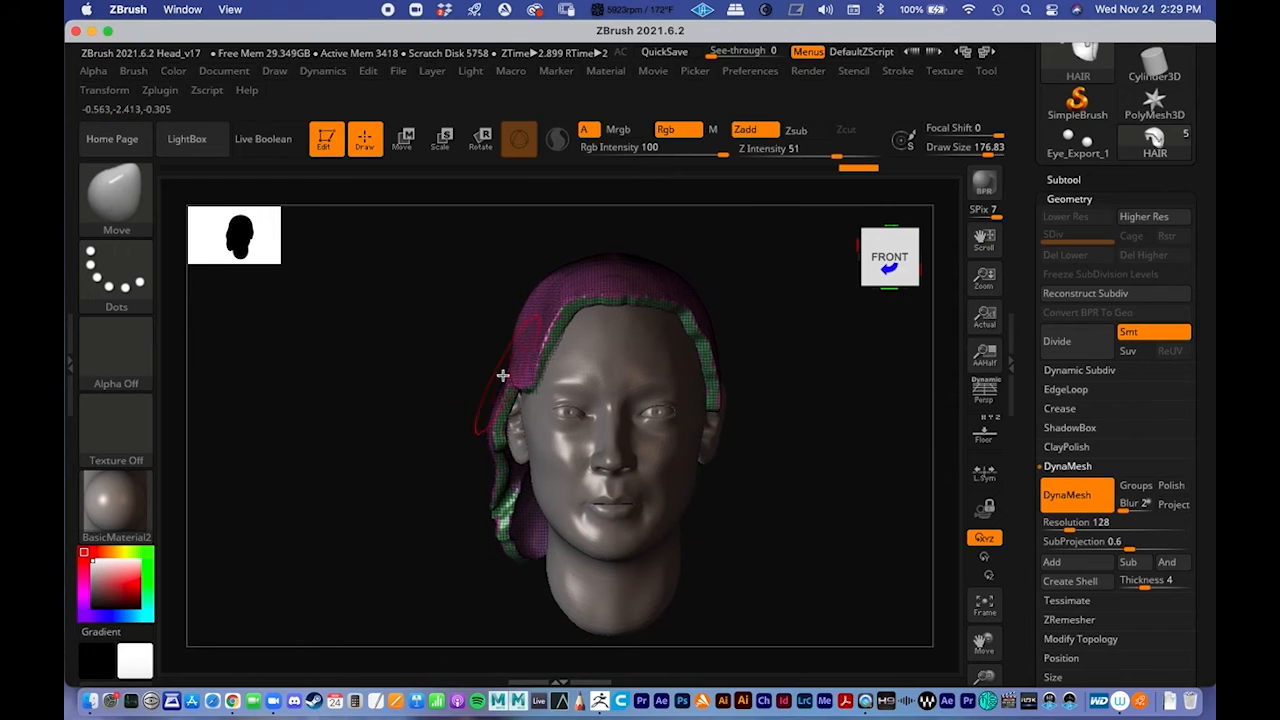
mouse_move(508, 372)
mouse_down()
mouse_move(530, 392)
mouse_move(519, 431)
mouse_up()
mouse_move(429, 400)
mouse_down()
mouse_move(486, 417)
mouse_move(496, 403)
mouse_up()
Step: Pull the hair down and back behind the left ear with the Move brush, working around to the back of the head
drag(793, 399, 497, 339)
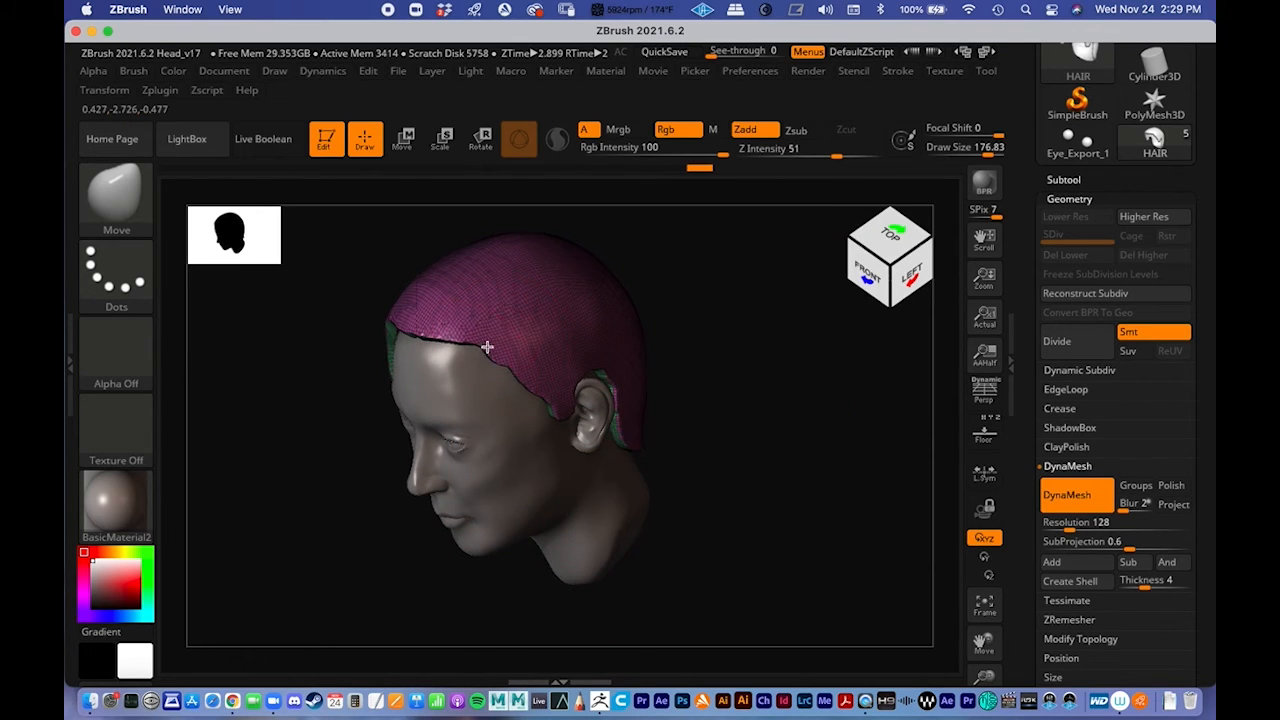
shift+drag(691, 451, 720, 440)
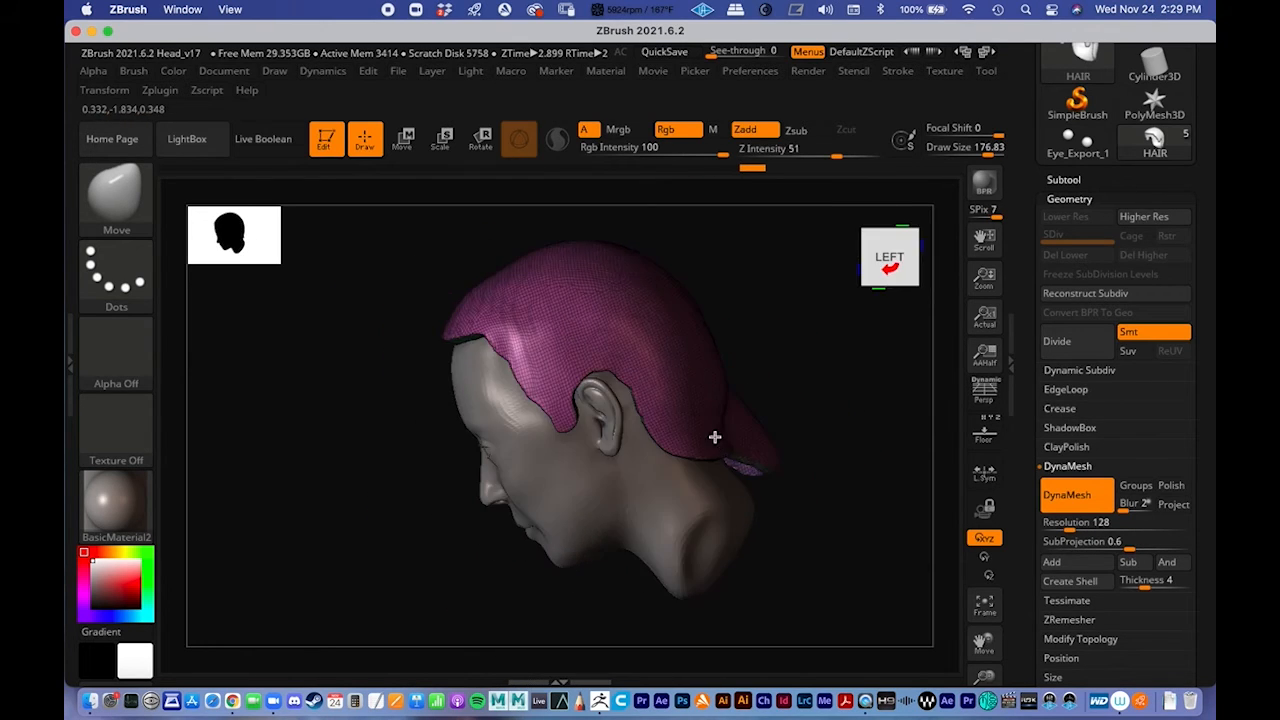
mouse_move(831, 543)
mouse_down()
mouse_move(889, 491)
mouse_move(697, 420)
mouse_move(574, 417)
mouse_move(629, 471)
mouse_move(604, 513)
mouse_move(612, 535)
mouse_up()
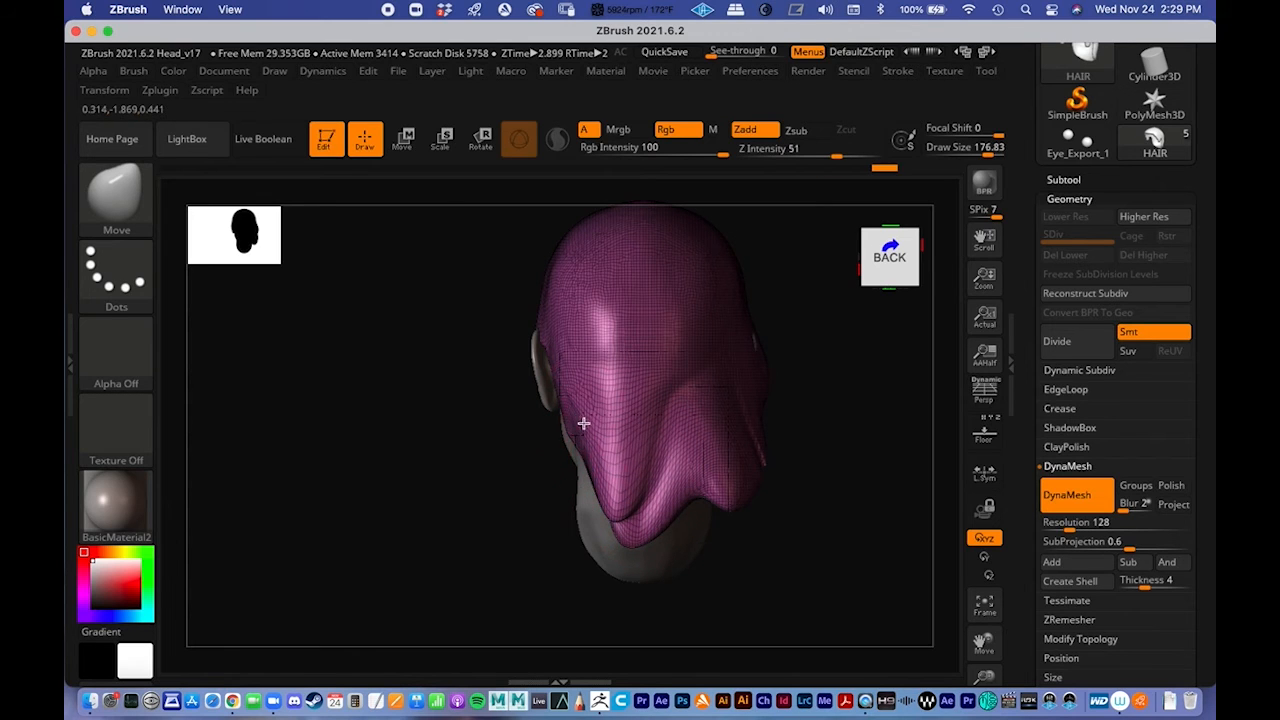
mouse_move(520, 568)
mouse_down()
mouse_move(509, 380)
mouse_move(480, 410)
mouse_move(486, 443)
mouse_up()
key(ctrl)
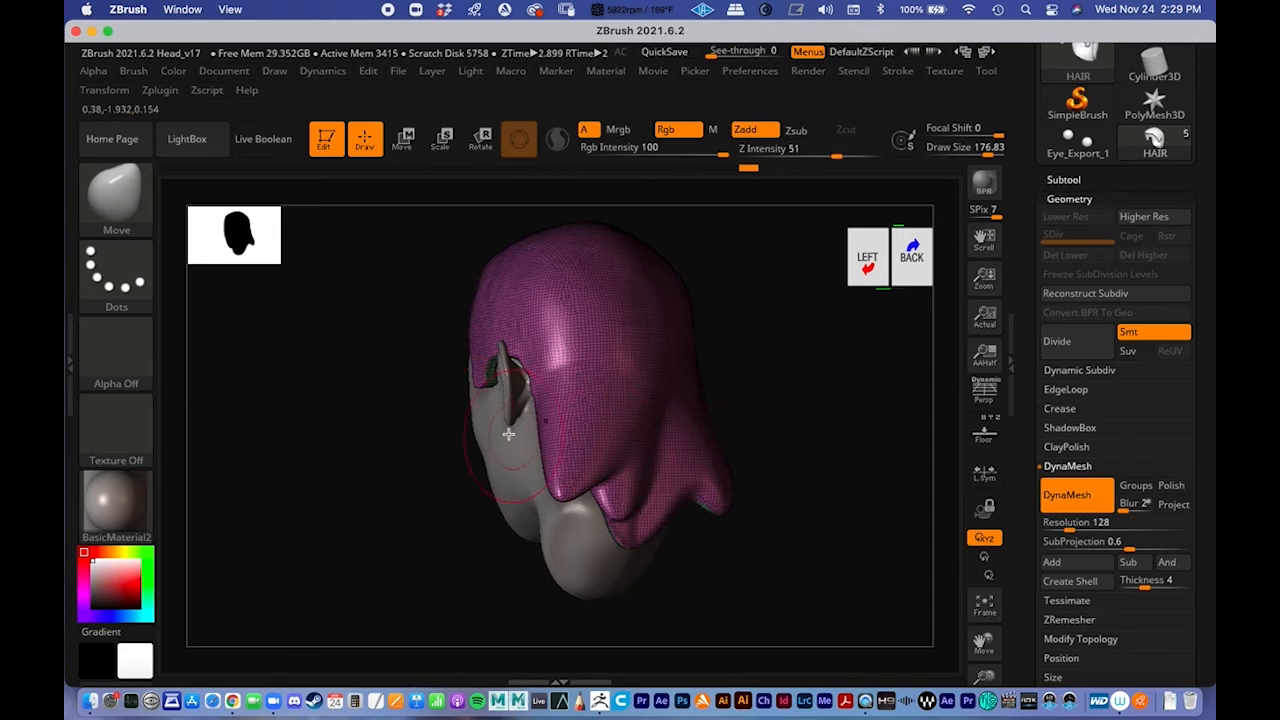
Step: Lengthen the lower edge of the hair across the back of the neck and even it out from the back view
shift+drag(372, 387, 363, 449)
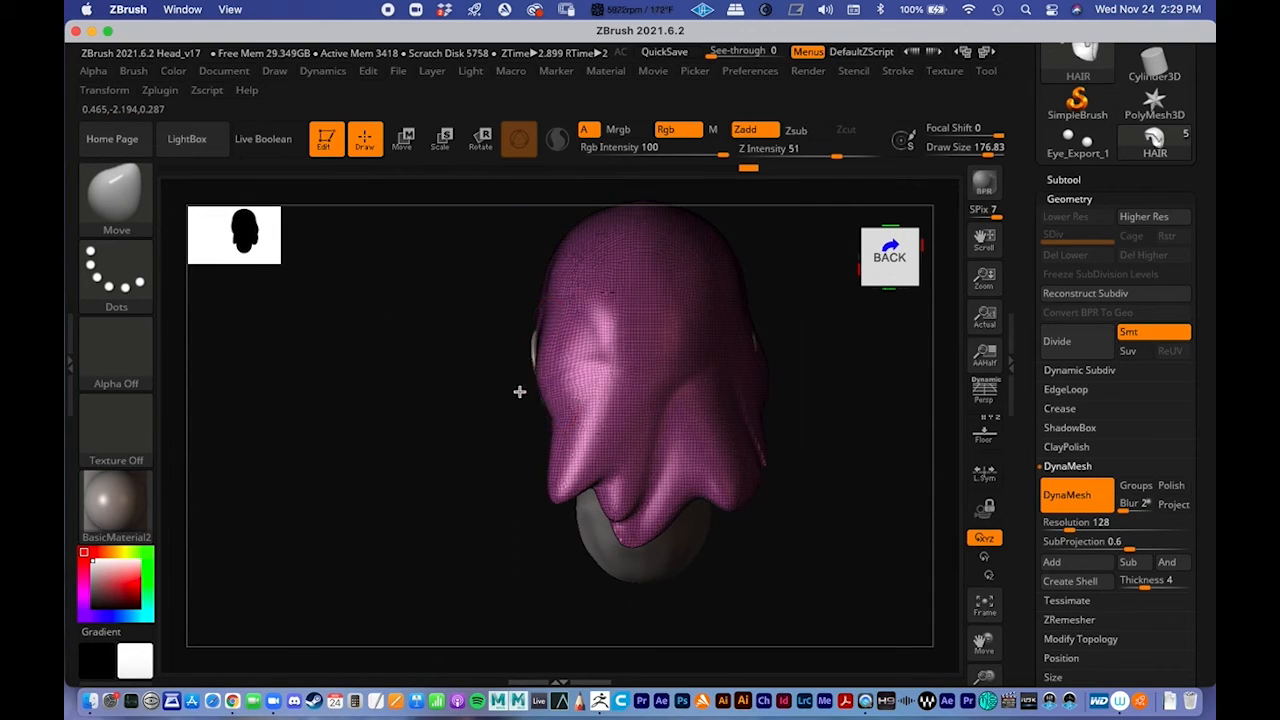
mouse_move(557, 424)
mouse_down()
mouse_move(546, 486)
mouse_move(509, 537)
mouse_up()
mouse_move(587, 503)
mouse_down()
mouse_move(582, 542)
mouse_move(655, 549)
mouse_up()
drag(683, 508, 704, 537)
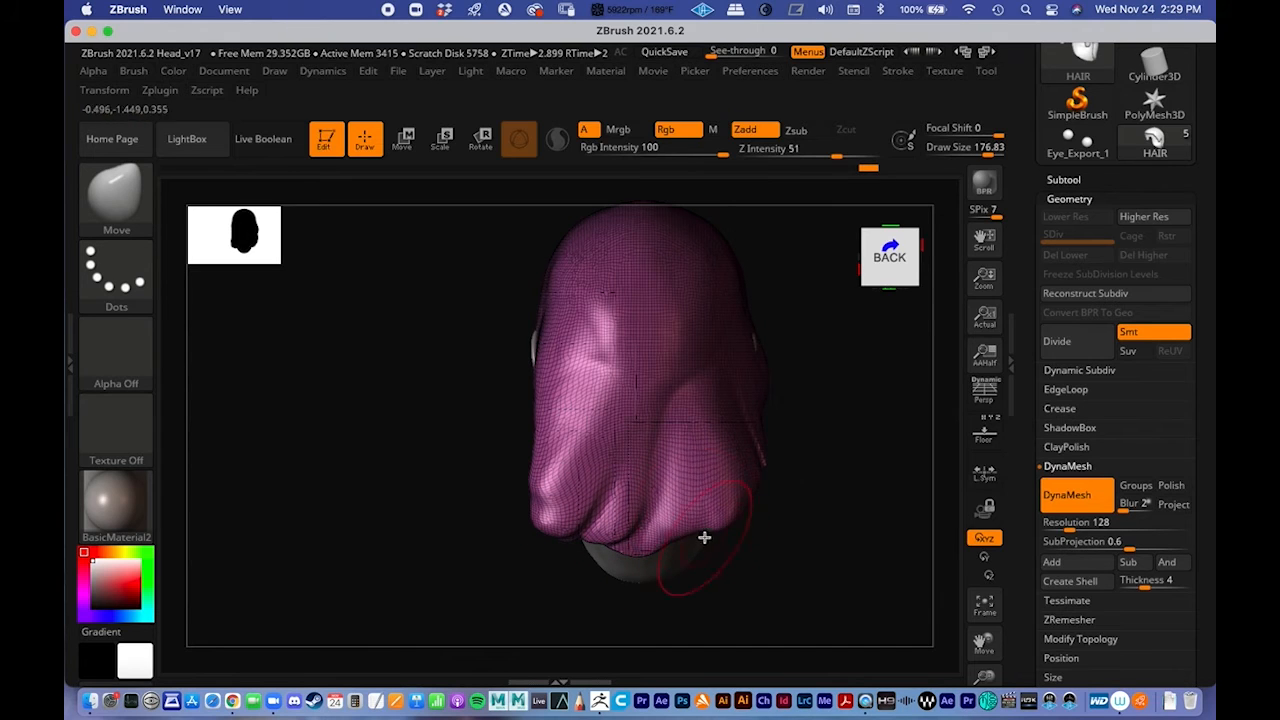
Step: Pull the hair behind the left ear forward and down along the neck in profile
shift+drag(451, 403, 474, 393)
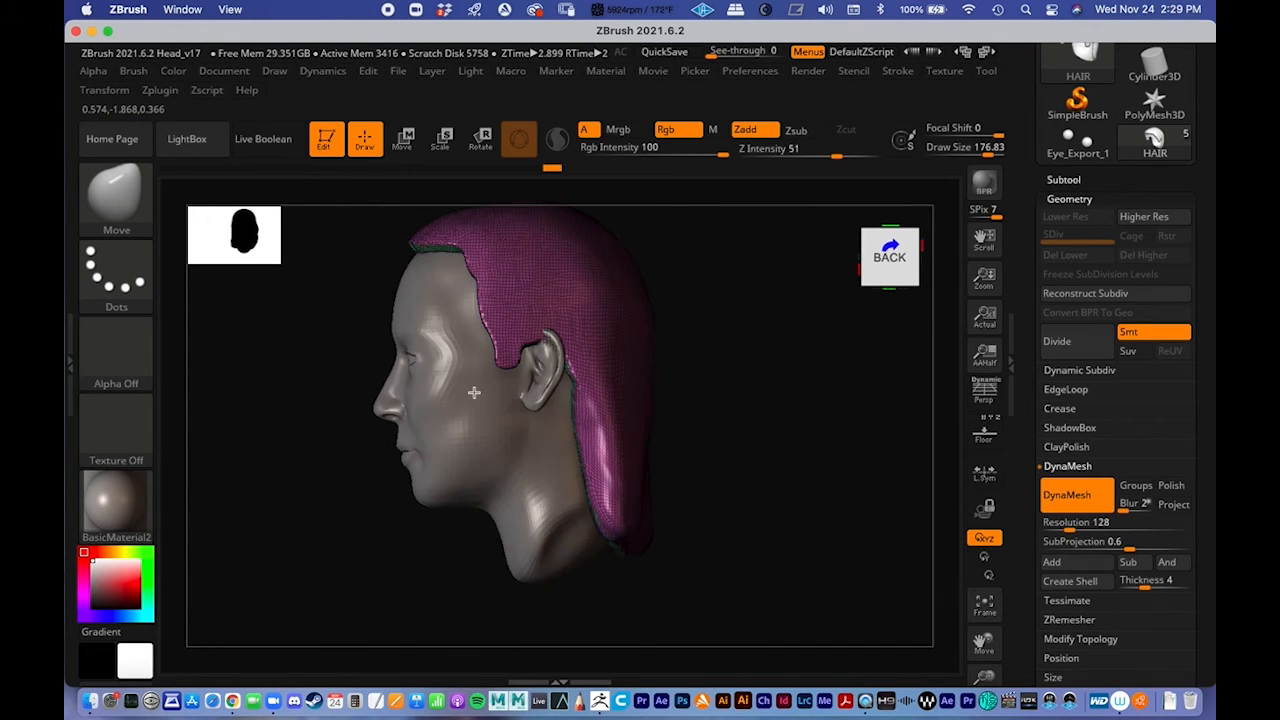
drag(534, 337, 551, 314)
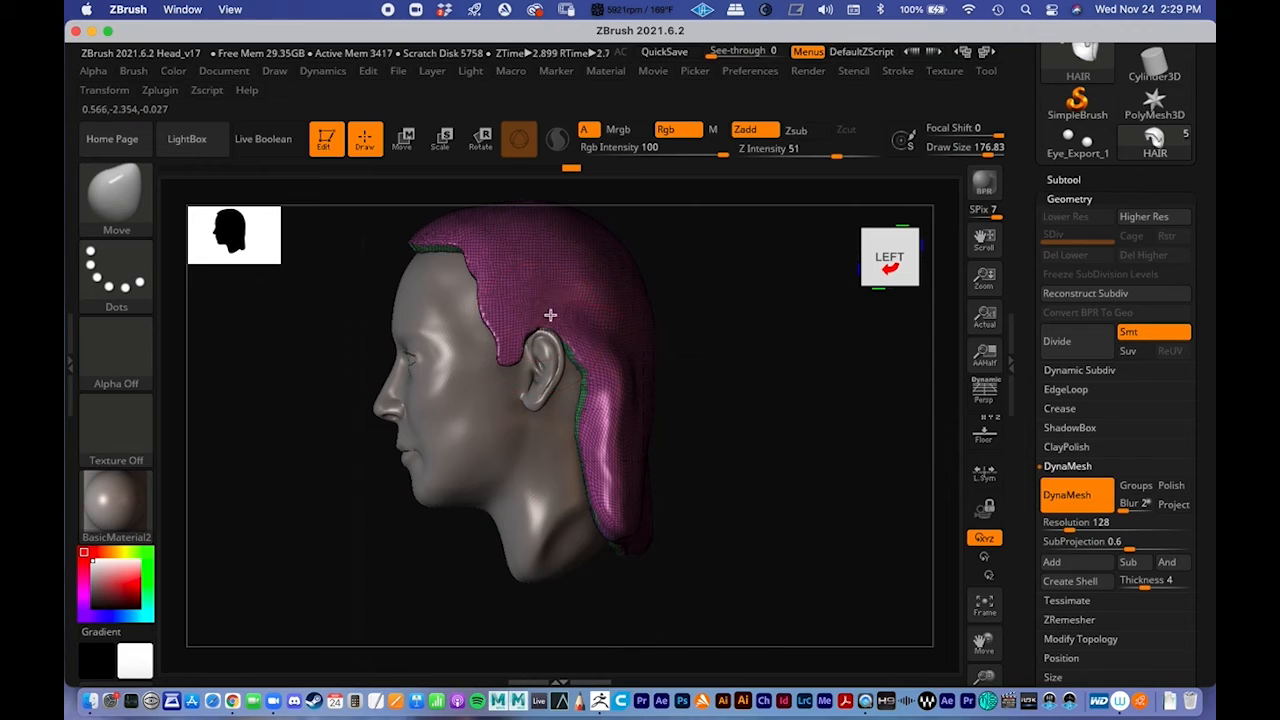
drag(606, 386, 541, 445)
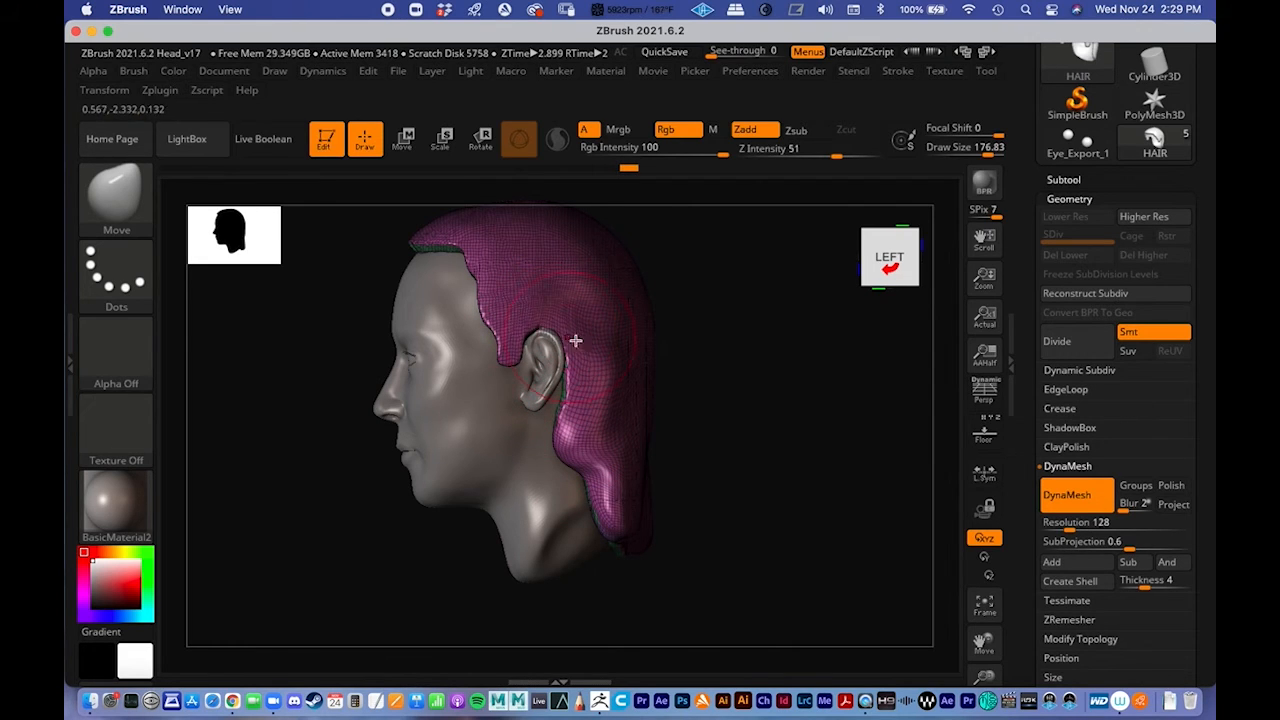
mouse_move(592, 508)
mouse_down()
mouse_move(551, 537)
mouse_move(614, 545)
mouse_up()
mouse_move(745, 505)
mouse_down()
mouse_move(583, 531)
mouse_move(515, 590)
mouse_up()
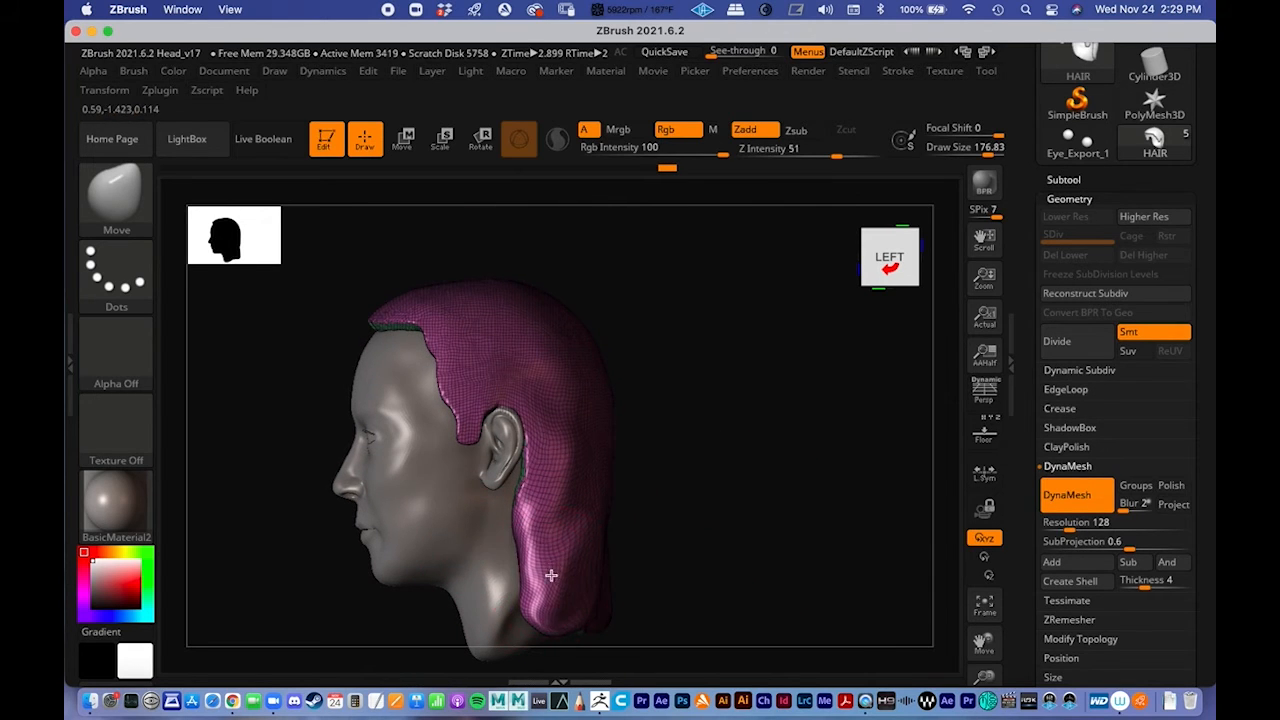
Step: Push the hair outward around the left ear and down the left side to widen its silhouette
mouse_move(287, 543)
mouse_down()
mouse_move(390, 470)
mouse_move(500, 346)
mouse_move(714, 358)
mouse_move(651, 331)
mouse_move(593, 381)
mouse_move(572, 367)
mouse_up()
mouse_move(334, 362)
mouse_down()
mouse_move(380, 349)
mouse_move(510, 362)
mouse_up()
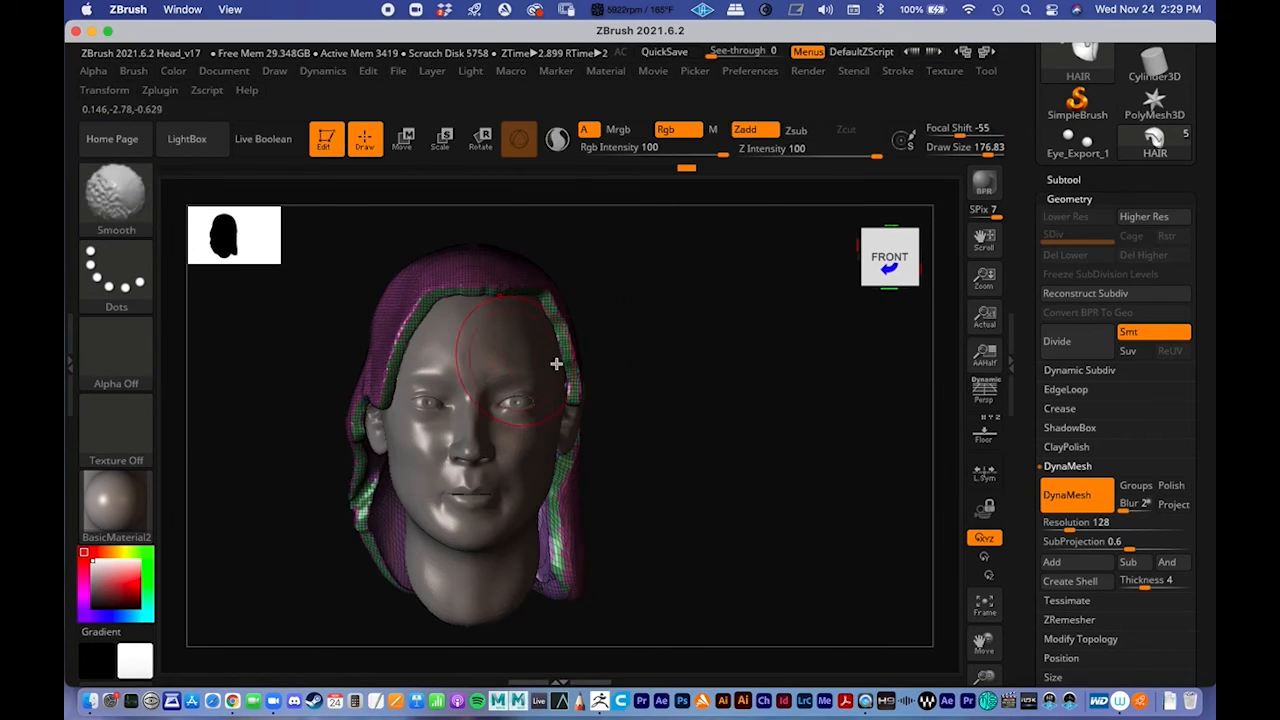
drag(591, 398, 588, 410)
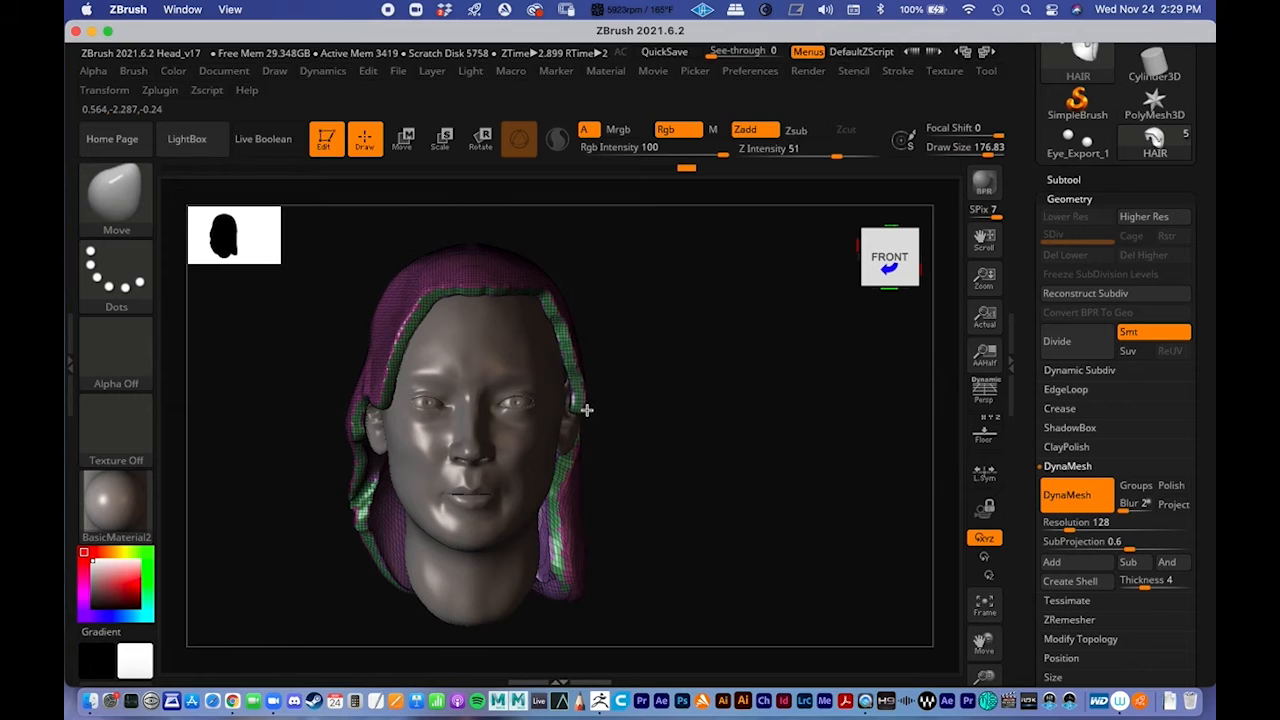
drag(654, 434, 633, 396)
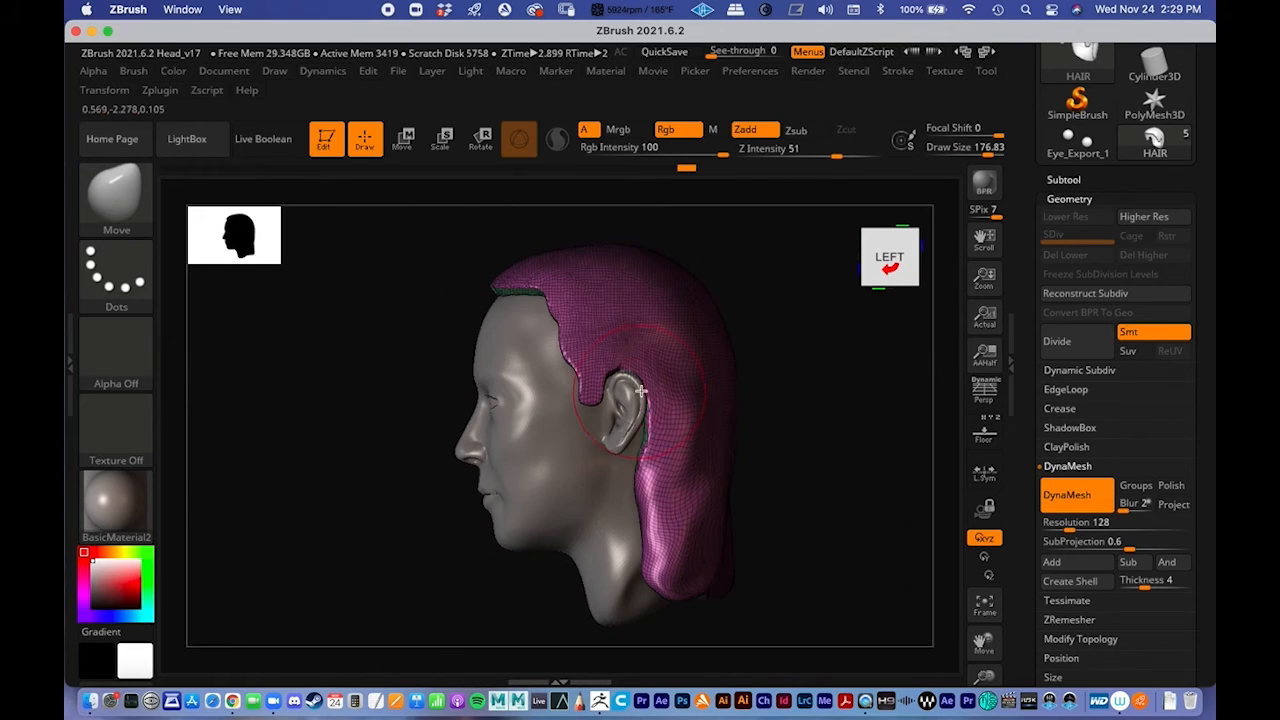
drag(811, 446, 749, 449)
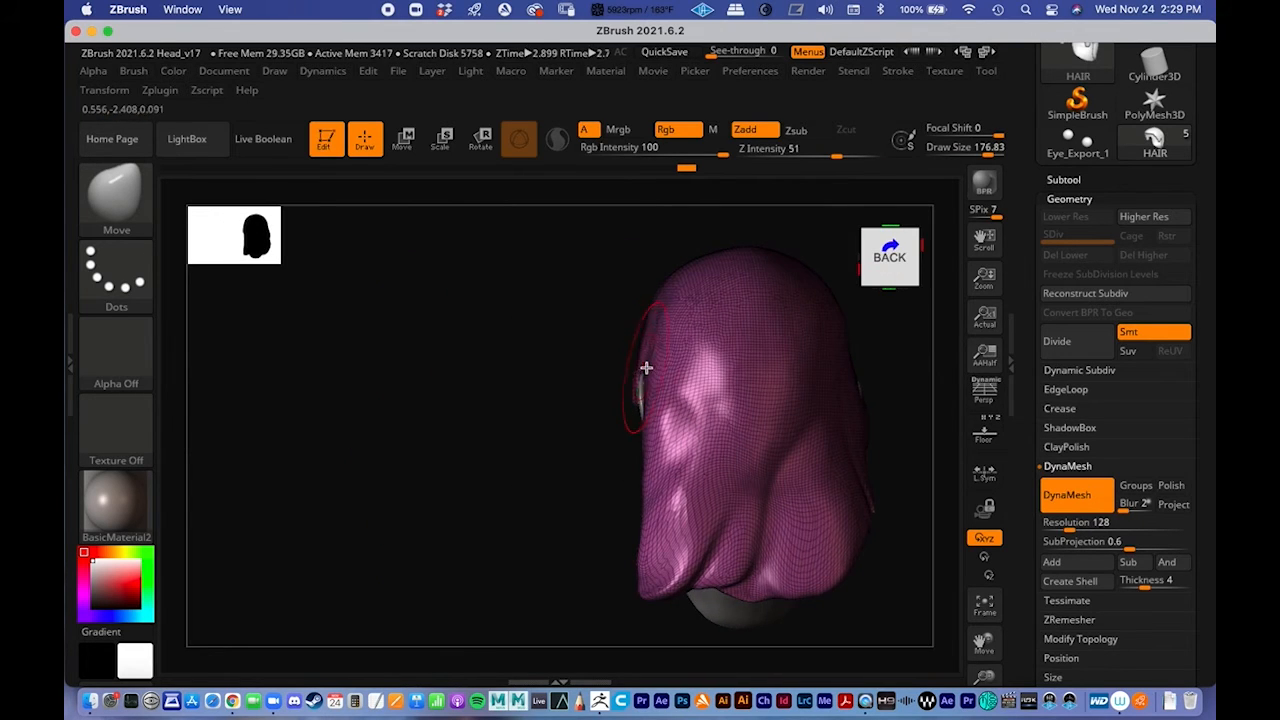
mouse_move(626, 380)
mouse_down()
mouse_move(631, 500)
mouse_move(610, 548)
mouse_up()
Step: Pull the front hairline down over the right side of the forehead and temple with the Move brush
mouse_move(554, 356)
mouse_down()
mouse_move(506, 339)
mouse_move(526, 360)
mouse_move(803, 335)
mouse_up()
mouse_move(711, 403)
alt+mouse_down()
mouse_move(540, 411)
mouse_move(549, 437)
alt+mouse_up()
drag(669, 375, 666, 394)
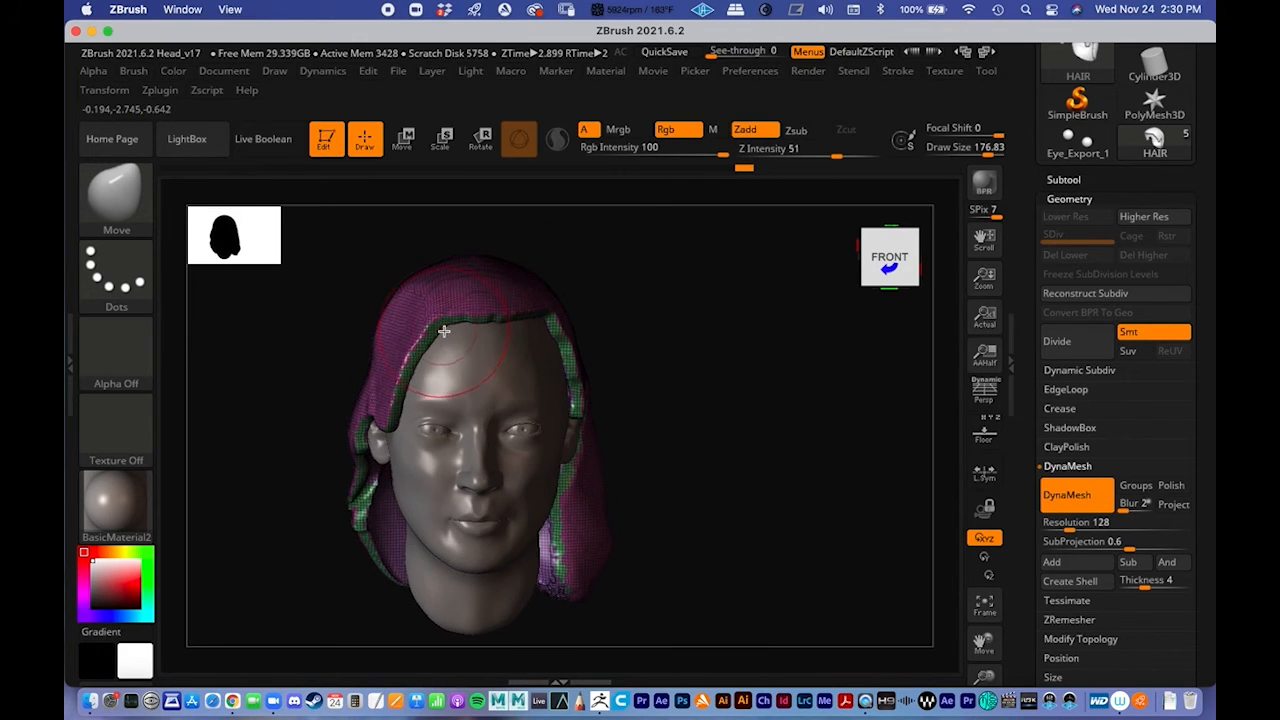
drag(771, 394, 743, 364)
drag(432, 349, 442, 385)
drag(775, 398, 720, 403)
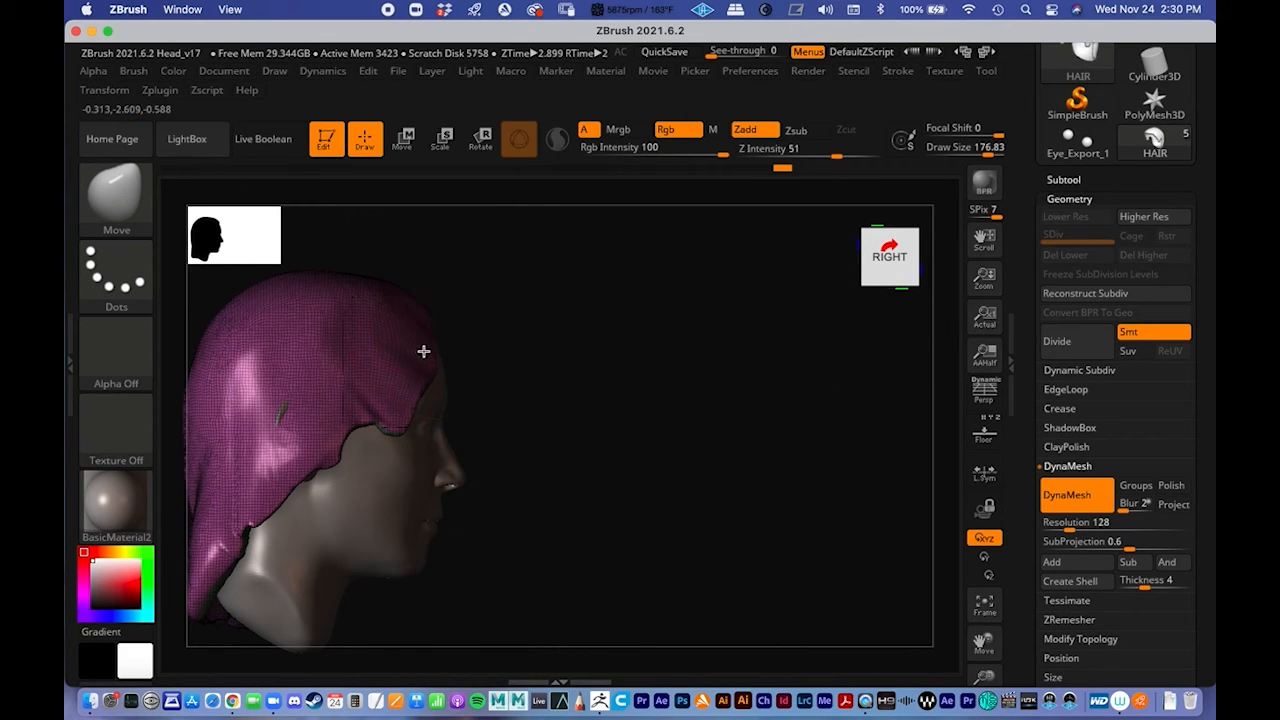
drag(654, 403, 731, 466)
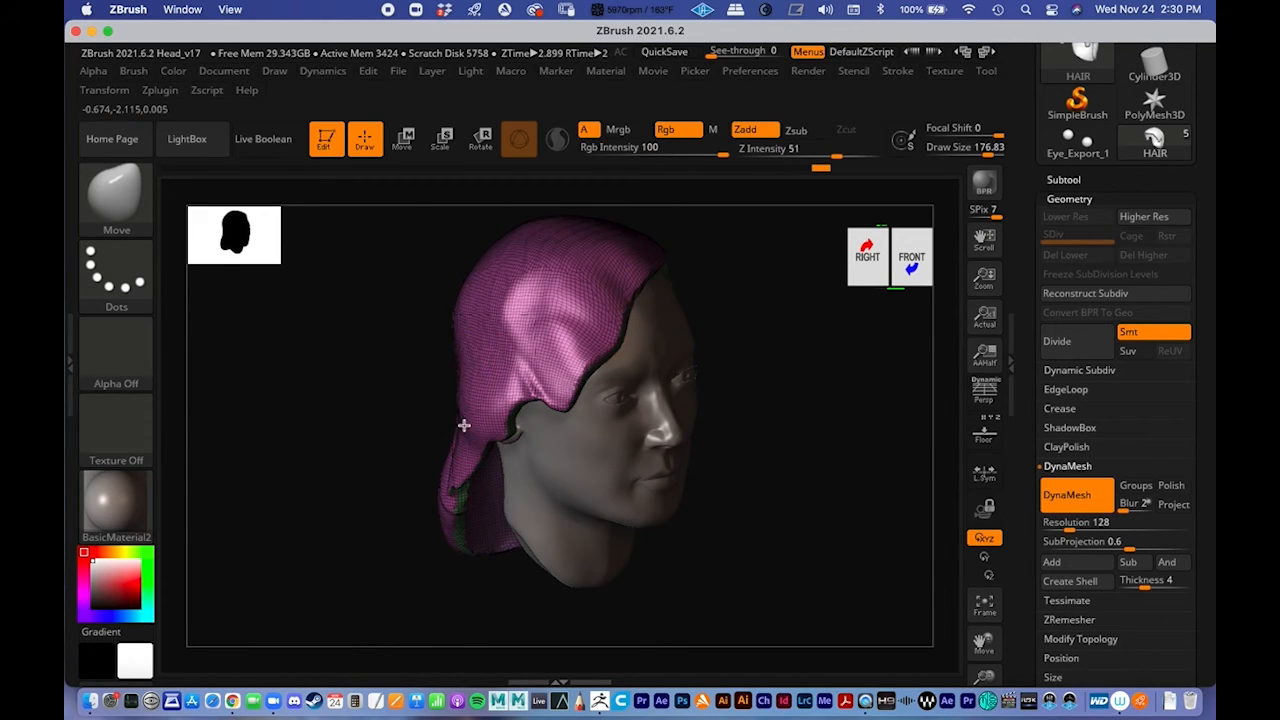
drag(366, 445, 540, 366)
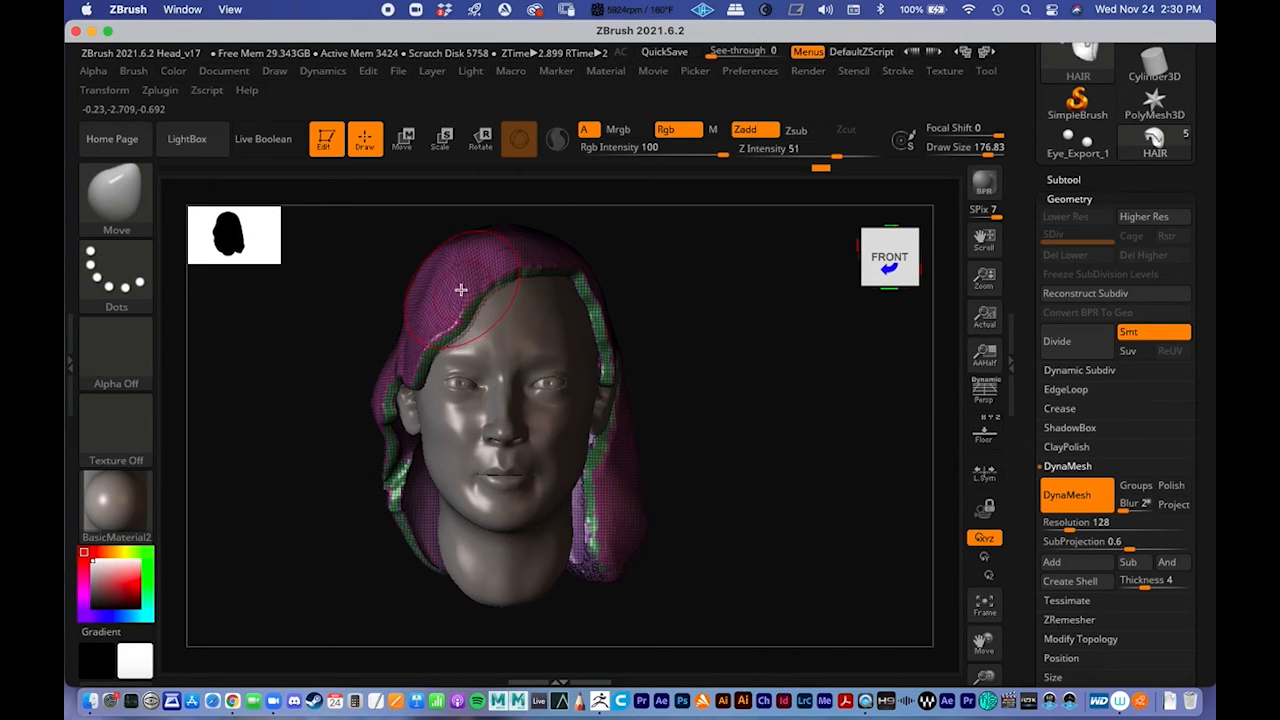
Step: Turn off the polygon wireframe and examine the hair shell from below and from the front
key(shift+f)
drag(723, 406, 663, 501)
mouse_move(620, 561)
mouse_down()
mouse_move(757, 523)
mouse_move(743, 451)
mouse_move(646, 557)
mouse_up()
key(shift)
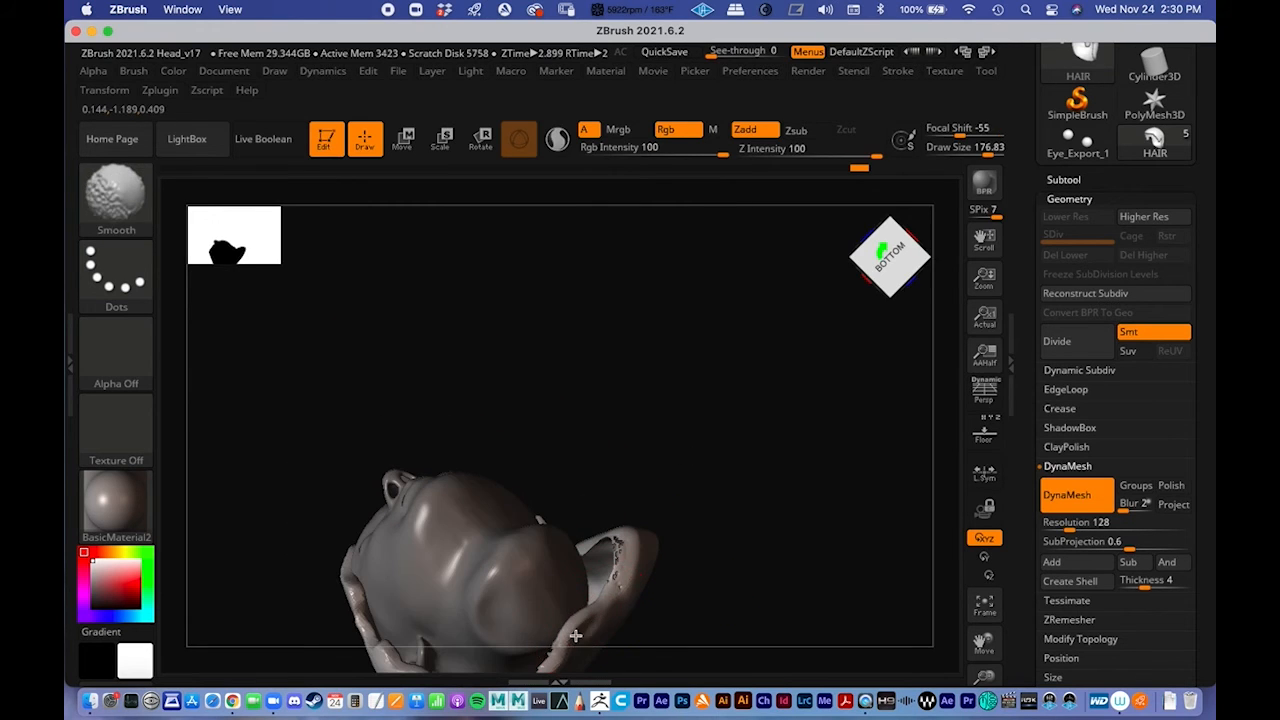
mouse_move(643, 426)
mouse_down()
mouse_move(646, 620)
mouse_move(607, 466)
mouse_move(546, 449)
mouse_up()
drag(700, 426, 588, 400)
drag(341, 432, 414, 394)
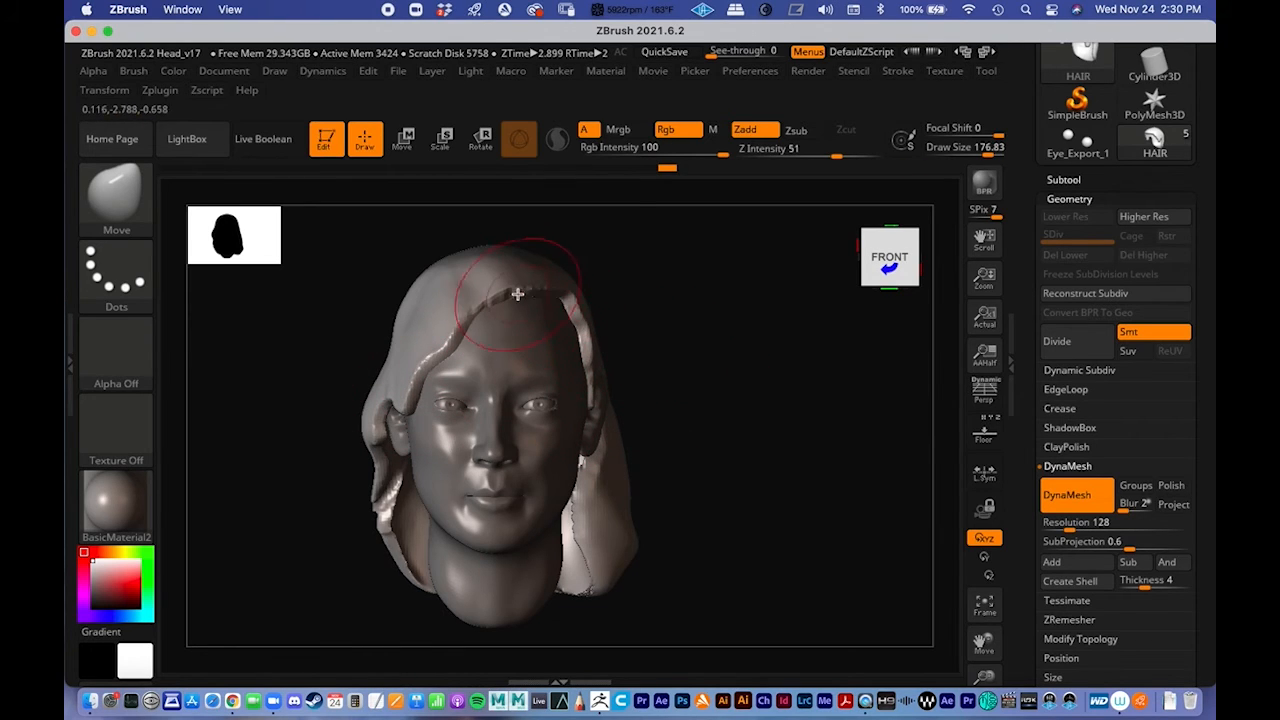
Step: Sweep the hairline diagonally across the forehead to form a side part above the left temple
drag(709, 346, 568, 344)
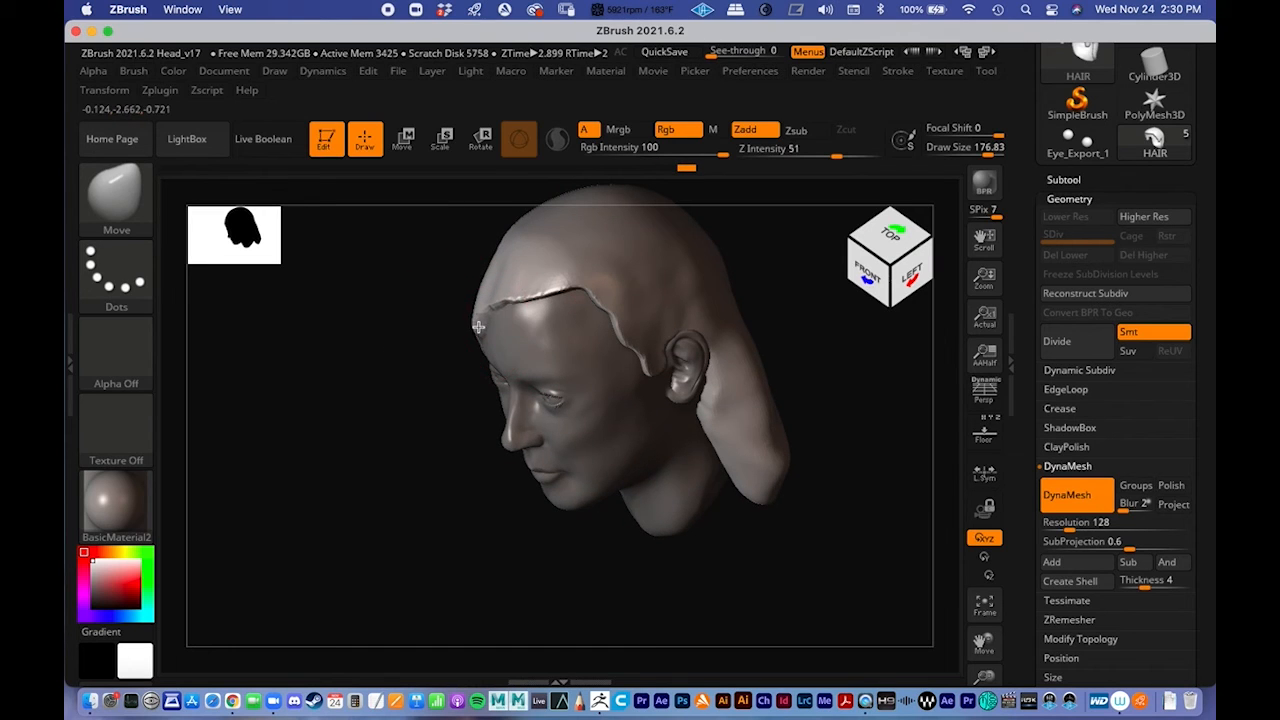
mouse_move(457, 360)
mouse_down()
mouse_move(440, 418)
mouse_move(340, 360)
mouse_up()
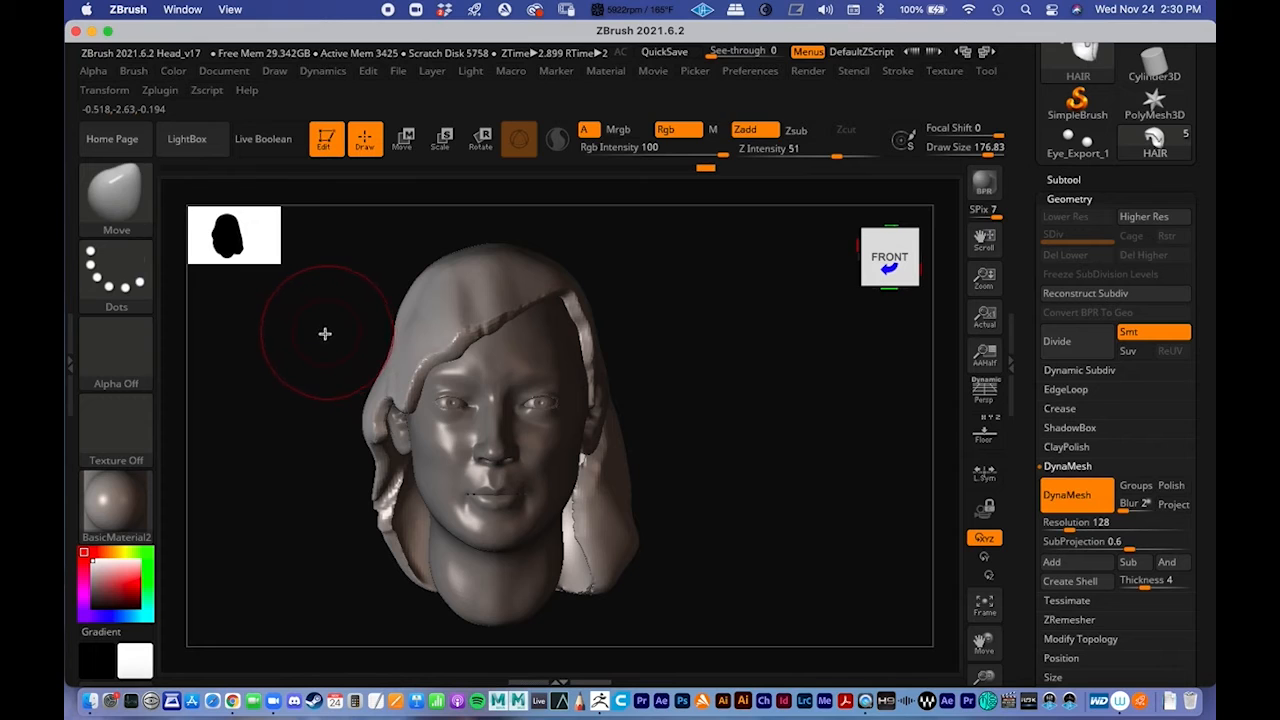
mouse_move(706, 394)
mouse_down()
mouse_move(749, 394)
mouse_move(739, 360)
mouse_move(760, 391)
mouse_move(580, 396)
mouse_move(769, 384)
mouse_move(790, 395)
mouse_move(665, 388)
mouse_up()
alt+drag(805, 372, 573, 399)
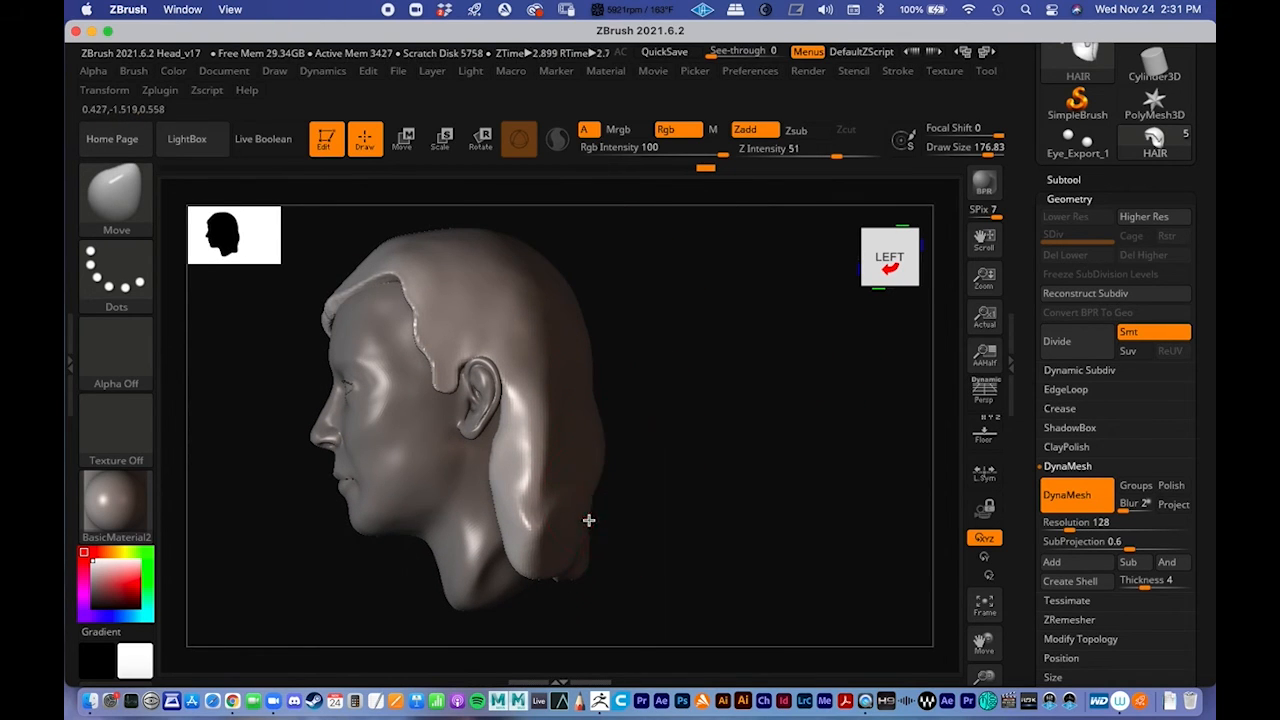
Step: Enlarge the Move brush to a draw size of 311.46 and fill out the back of the hair in left profile
drag(589, 520, 610, 529)
key(space)
drag(646, 403, 671, 403)
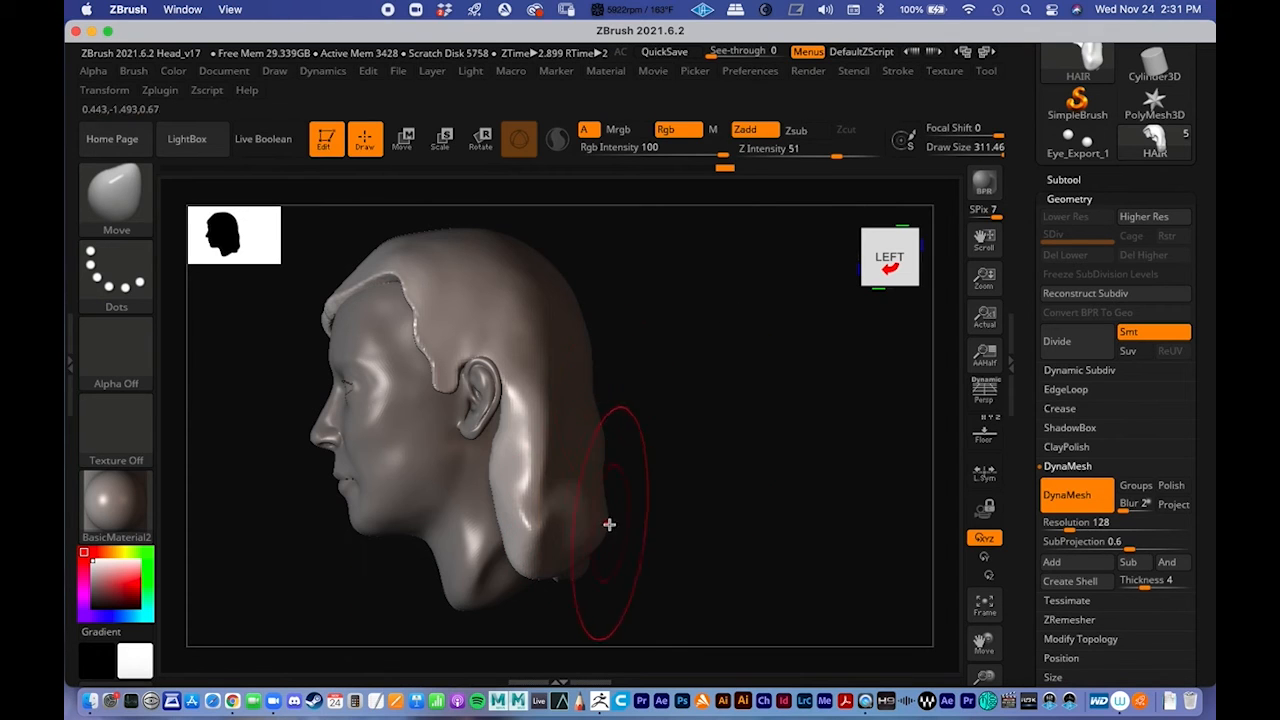
drag(600, 423, 617, 436)
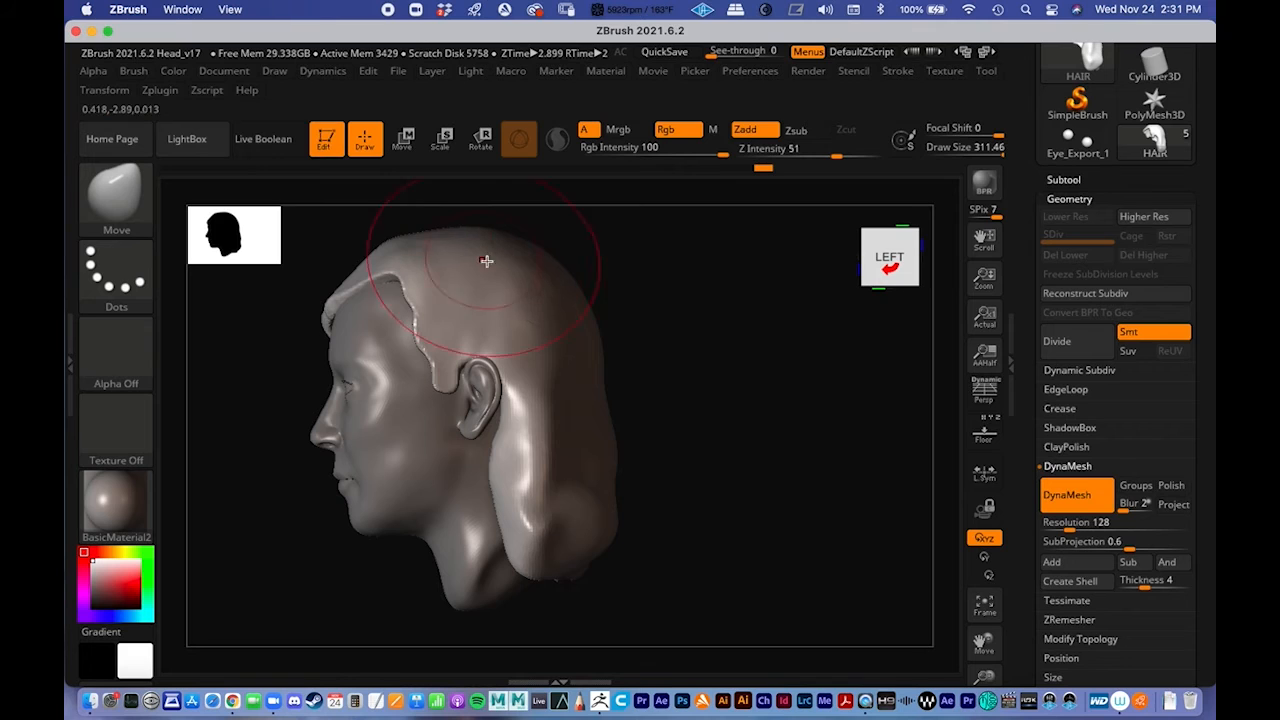
Step: Reshape the back of the hair from the right side with the Move brush, and reduce the draw size to 90.222
mouse_move(657, 375)
mouse_down()
mouse_move(680, 311)
mouse_move(714, 420)
mouse_move(677, 429)
mouse_up()
mouse_move(746, 506)
mouse_down()
mouse_move(663, 520)
mouse_move(553, 418)
mouse_up()
drag(576, 401, 572, 372)
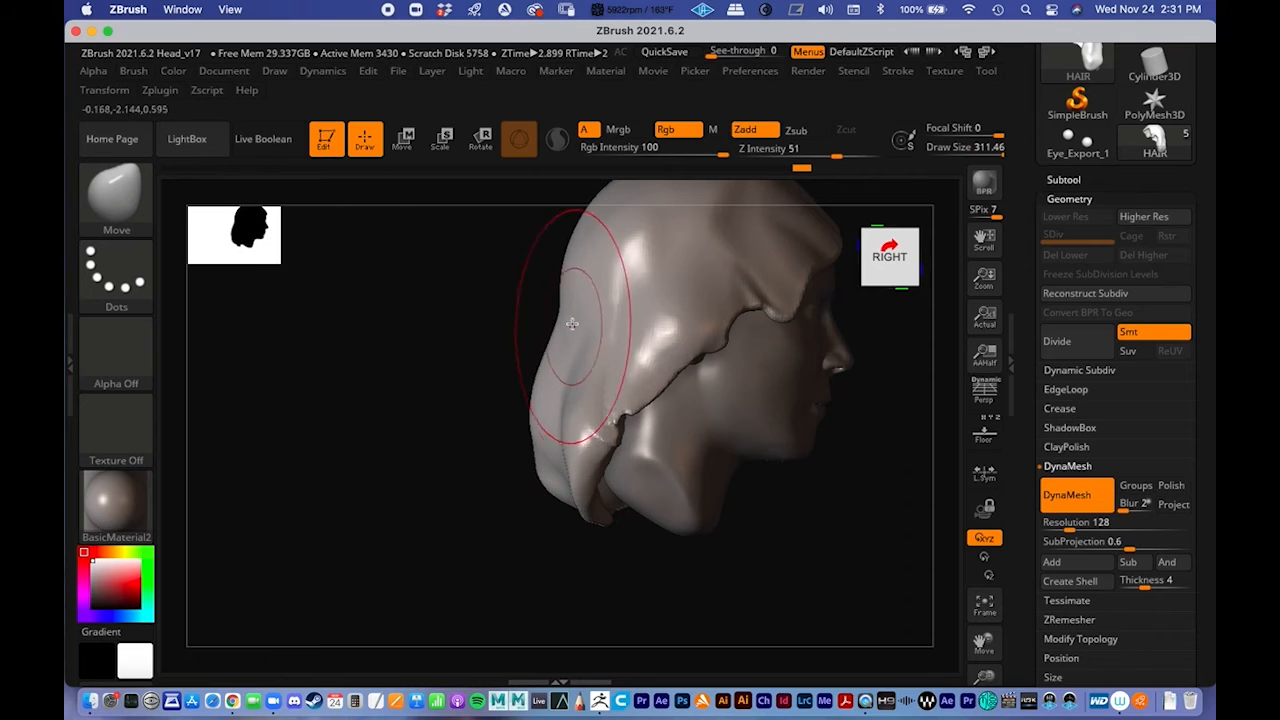
alt+right_drag(627, 372, 563, 433)
drag(822, 590, 734, 586)
drag(567, 501, 592, 518)
alt+right_drag(618, 394, 507, 385)
ctrl+right_drag(507, 385, 512, 310)
mouse_move(700, 340)
alt+right_down()
mouse_move(628, 342)
mouse_move(642, 436)
alt+right_up()
alt+right_drag(709, 361, 662, 342)
right_click(722, 338)
drag(724, 347, 686, 352)
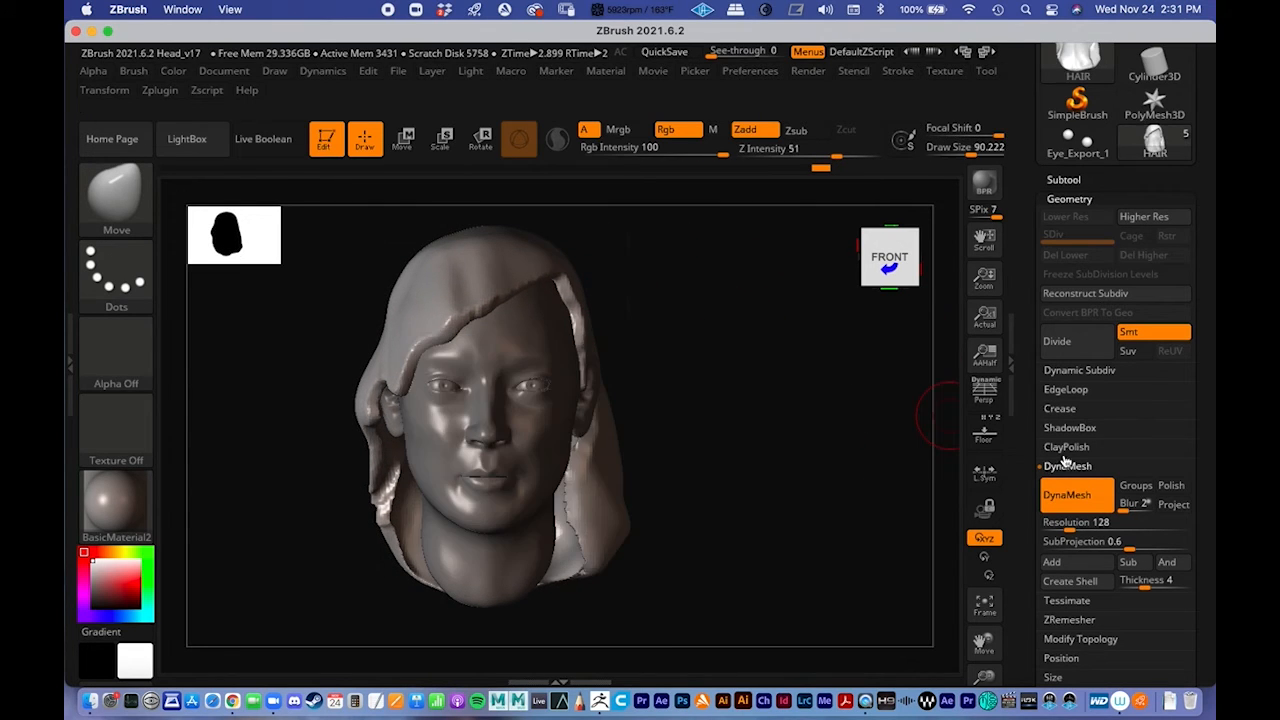
Step: Turn off DynaMesh for the HAIR subtool and retopologize it with ZRemesher at a target polygons count of 5
click(1067, 497)
click(1066, 466)
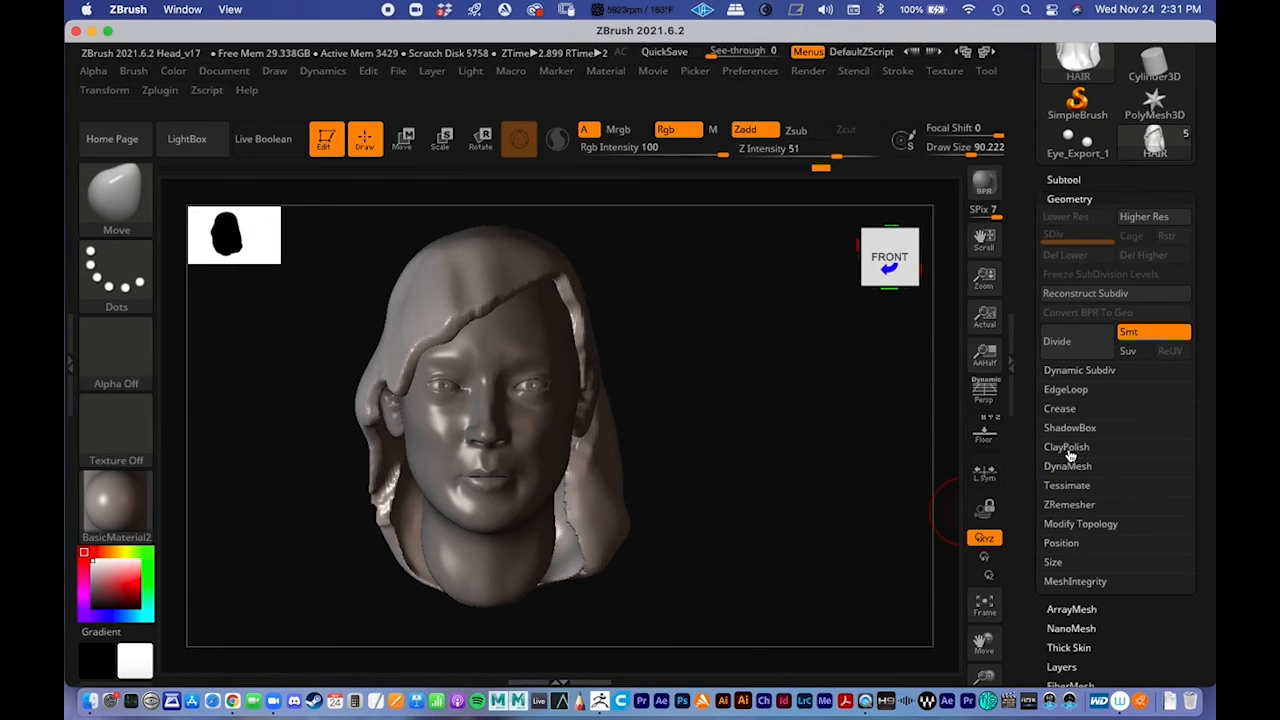
click(1068, 467)
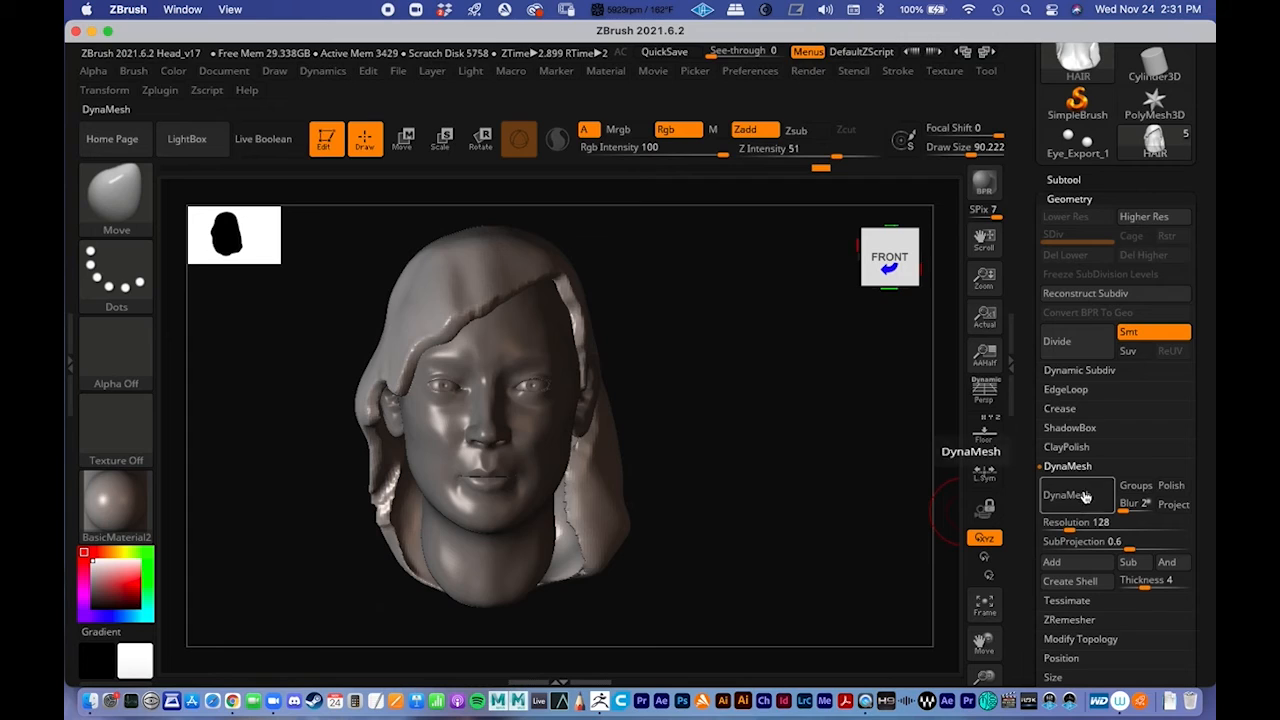
click(1068, 467)
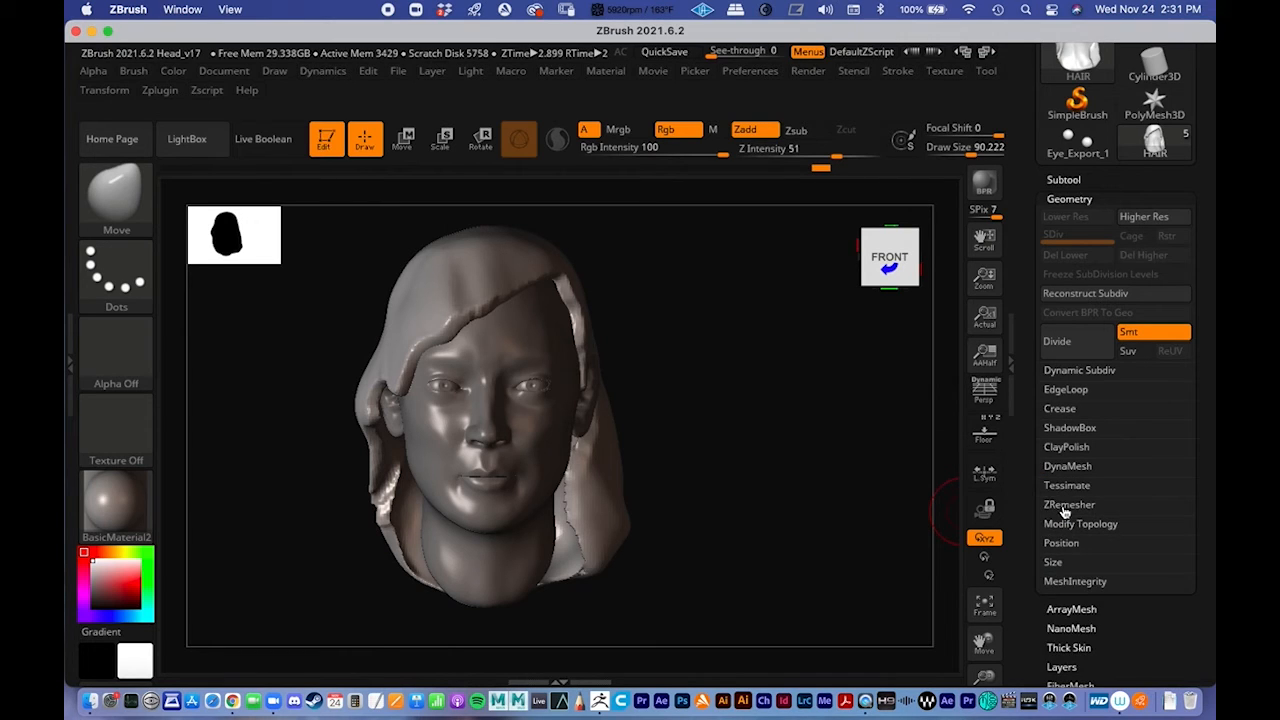
click(1066, 505)
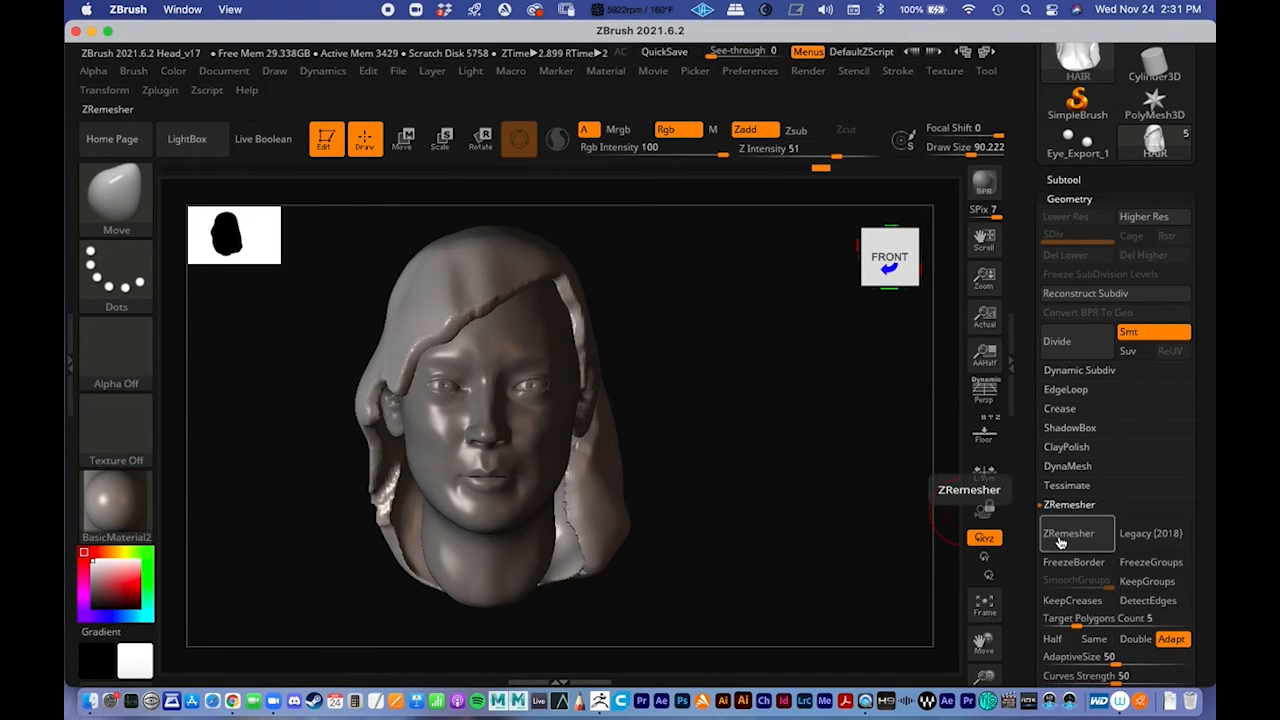
click(1071, 536)
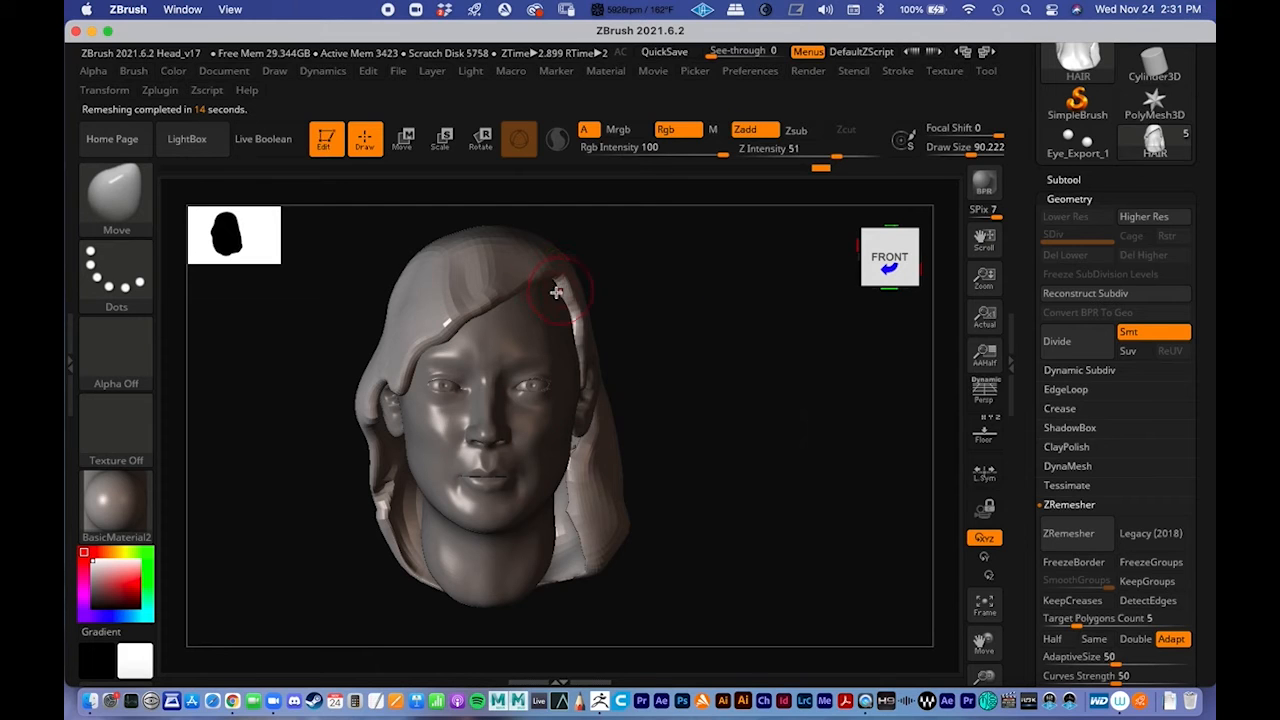
Step: Turn on the polygon wireframe and examine the retopologized hair mesh from all around the head
key(shift+f)
drag(746, 401, 606, 383)
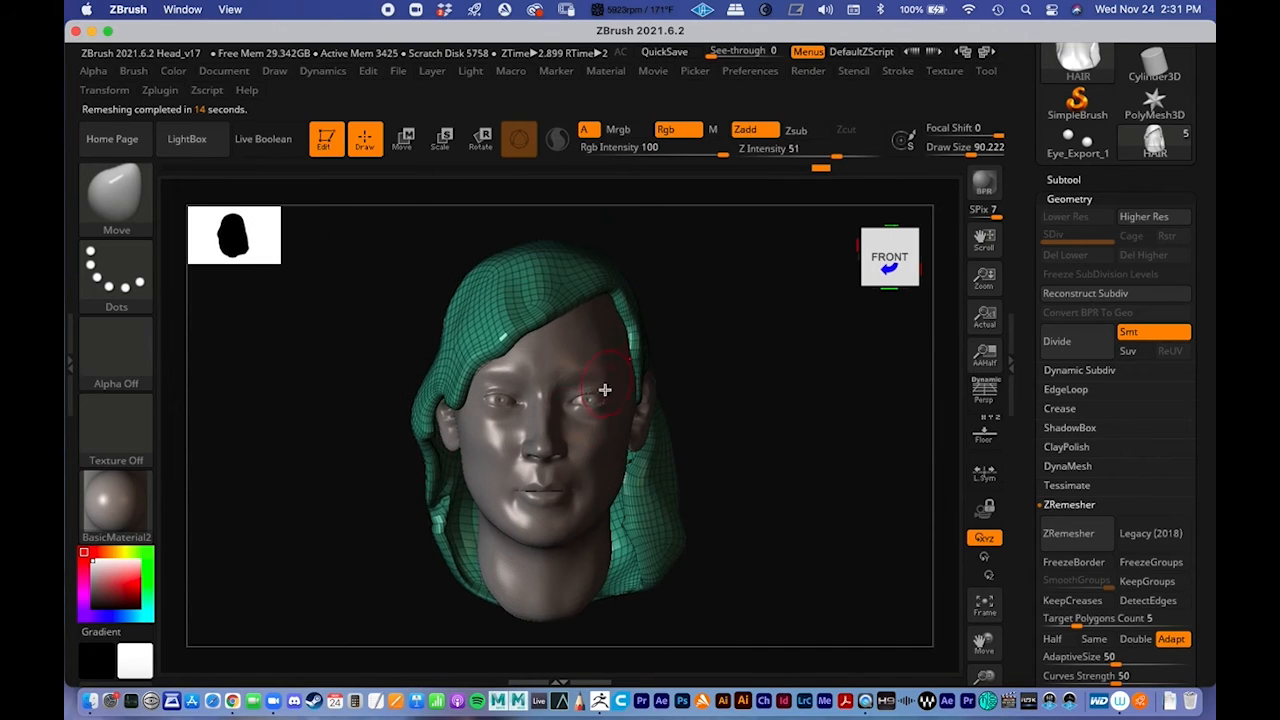
mouse_move(345, 439)
mouse_down()
mouse_move(466, 426)
mouse_move(316, 420)
mouse_move(330, 421)
mouse_up()
mouse_move(700, 423)
mouse_down()
mouse_move(669, 414)
mouse_move(690, 420)
mouse_up()
shift+drag(666, 484, 659, 466)
mouse_move(629, 551)
mouse_down()
mouse_move(734, 483)
mouse_move(743, 409)
mouse_move(693, 417)
mouse_up()
mouse_move(693, 417)
alt+right_down()
mouse_move(506, 346)
mouse_move(795, 372)
mouse_move(819, 399)
alt+right_up()
drag(819, 399, 534, 397)
mouse_move(626, 385)
shift+mouse_down()
mouse_move(643, 326)
mouse_move(669, 303)
mouse_move(606, 414)
mouse_move(696, 240)
mouse_move(665, 417)
mouse_move(711, 449)
mouse_move(775, 460)
shift+mouse_up()
drag(427, 480, 578, 418)
ctrl+right_drag(578, 418, 276, 354)
drag(846, 461, 645, 440)
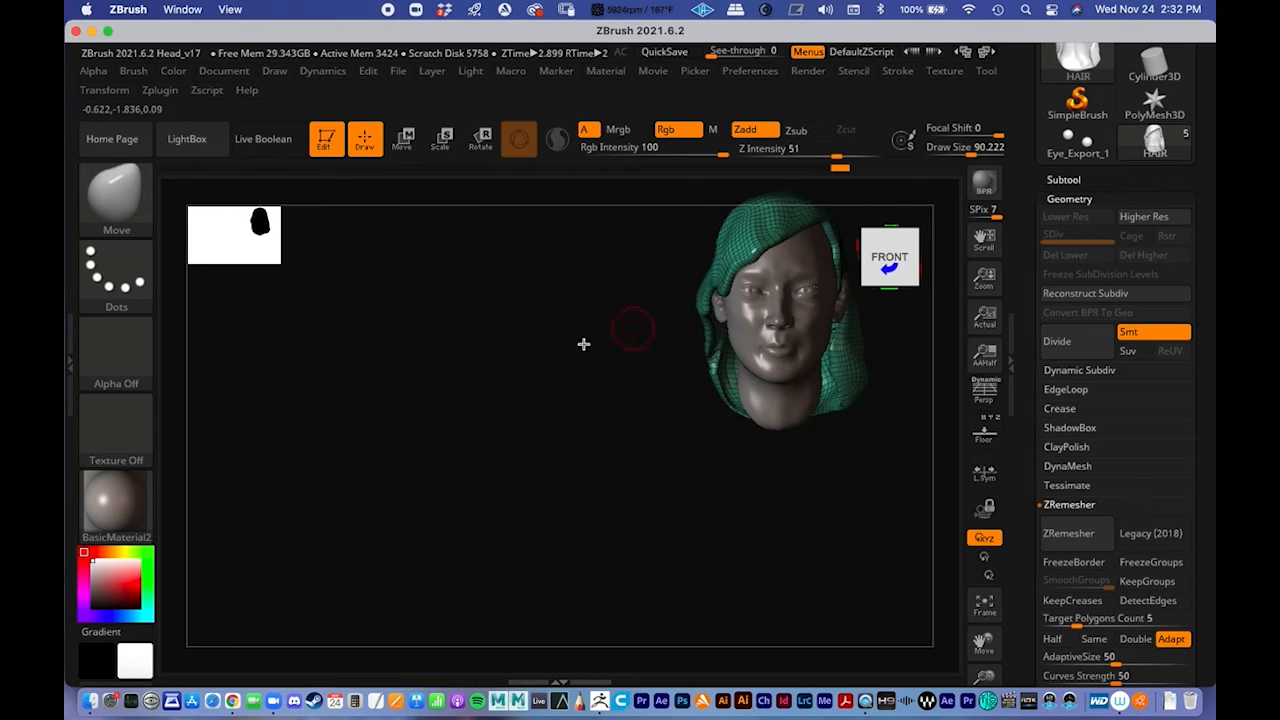
alt+drag(583, 344, 524, 390)
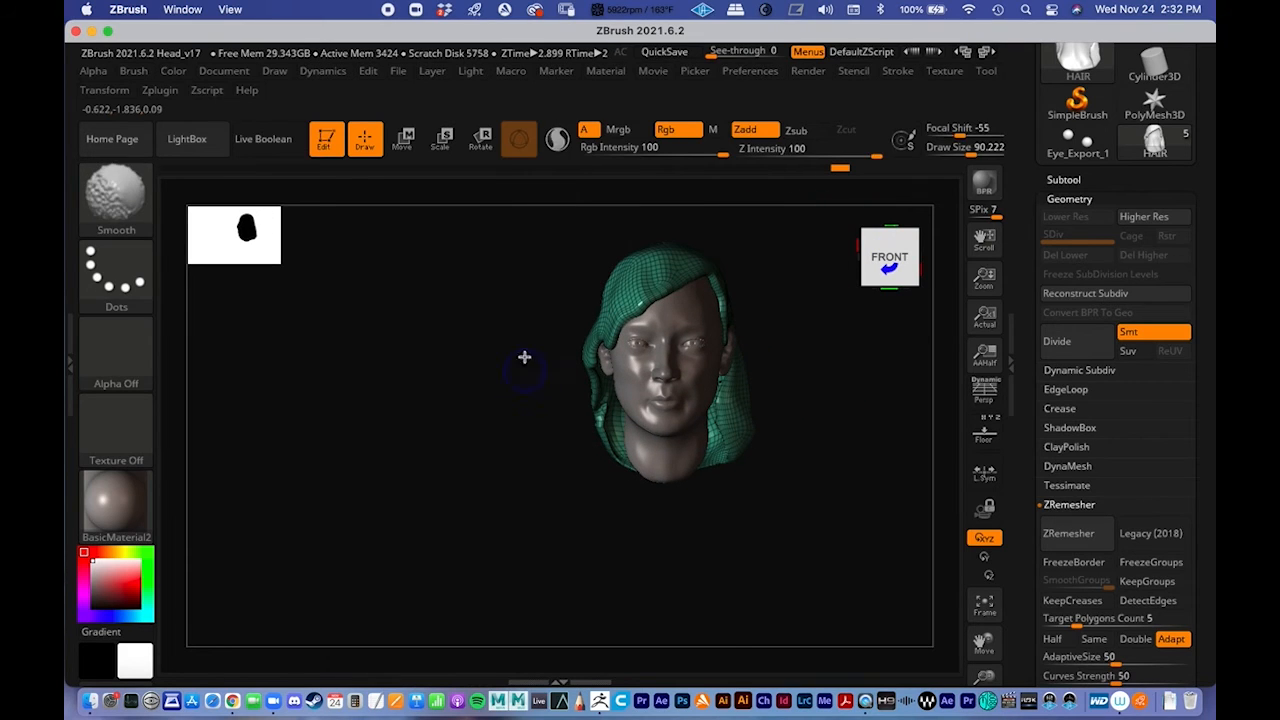
Step: Turn off the polygon wireframe on the HAIR subtool and frame the head closer from the front
click(116, 97)
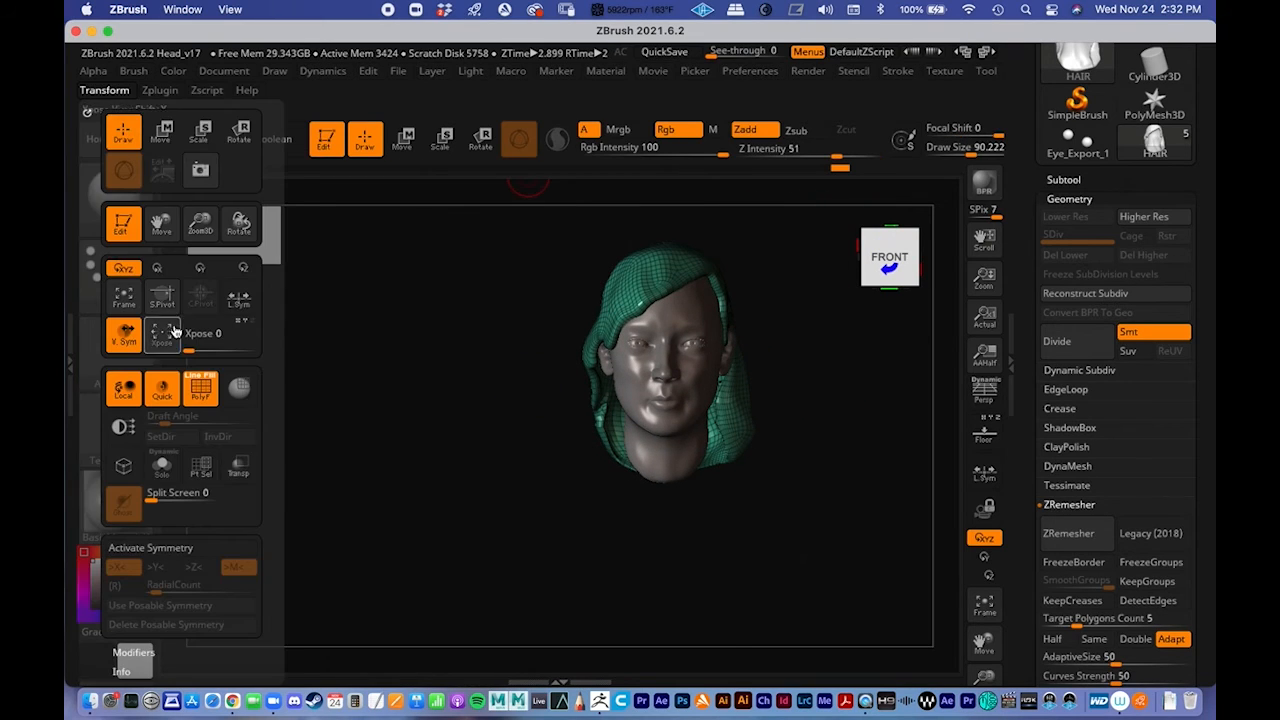
click(200, 393)
alt+right_drag(610, 370, 535, 415)
mouse_move(535, 415)
ctrl+right_down()
mouse_move(624, 391)
mouse_move(616, 398)
ctrl+right_up()
mouse_move(616, 398)
alt+right_down()
mouse_move(543, 371)
mouse_move(545, 408)
alt+right_up()
mouse_move(597, 314)
ctrl+right_down()
mouse_move(646, 326)
mouse_move(618, 322)
ctrl+right_up()
mouse_move(724, 322)
right_down()
mouse_move(640, 345)
mouse_move(562, 335)
mouse_move(690, 329)
mouse_move(623, 363)
mouse_move(553, 348)
right_up()
right_drag(622, 397, 438, 354)
Step: Select the ClayBuildup brush for sculpting the hair
key(space)
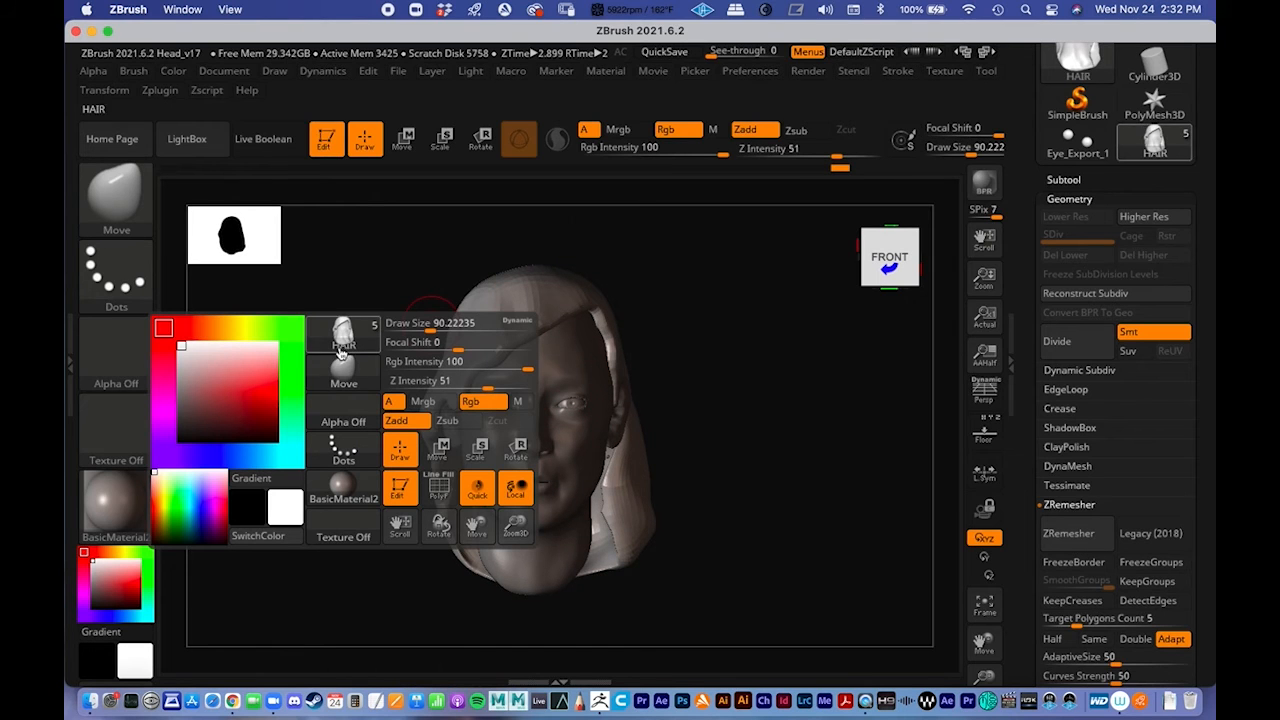
click(352, 378)
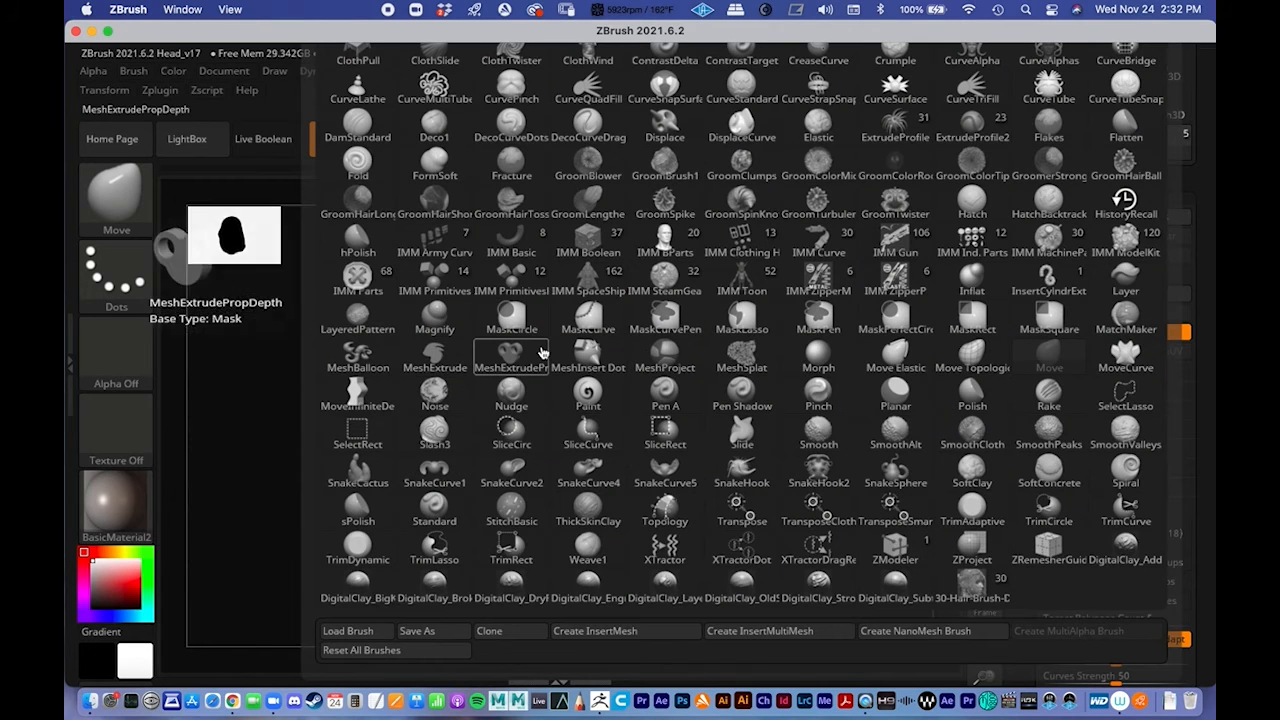
click(538, 354)
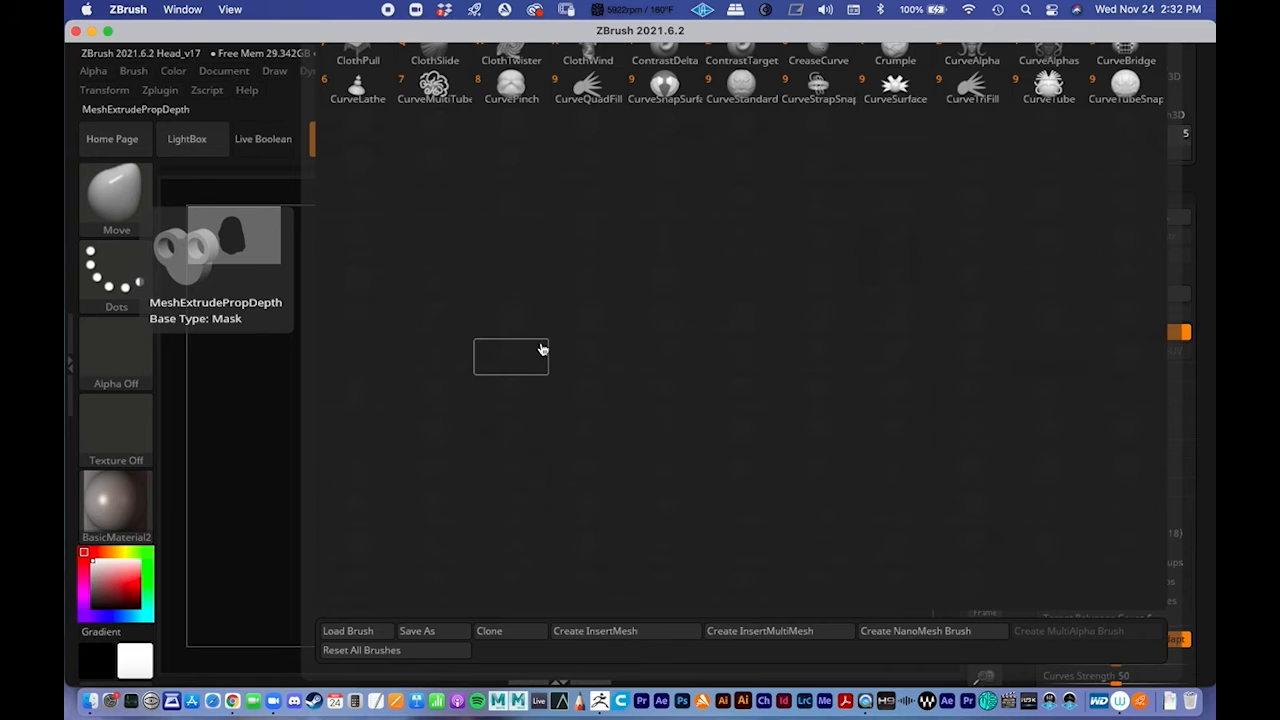
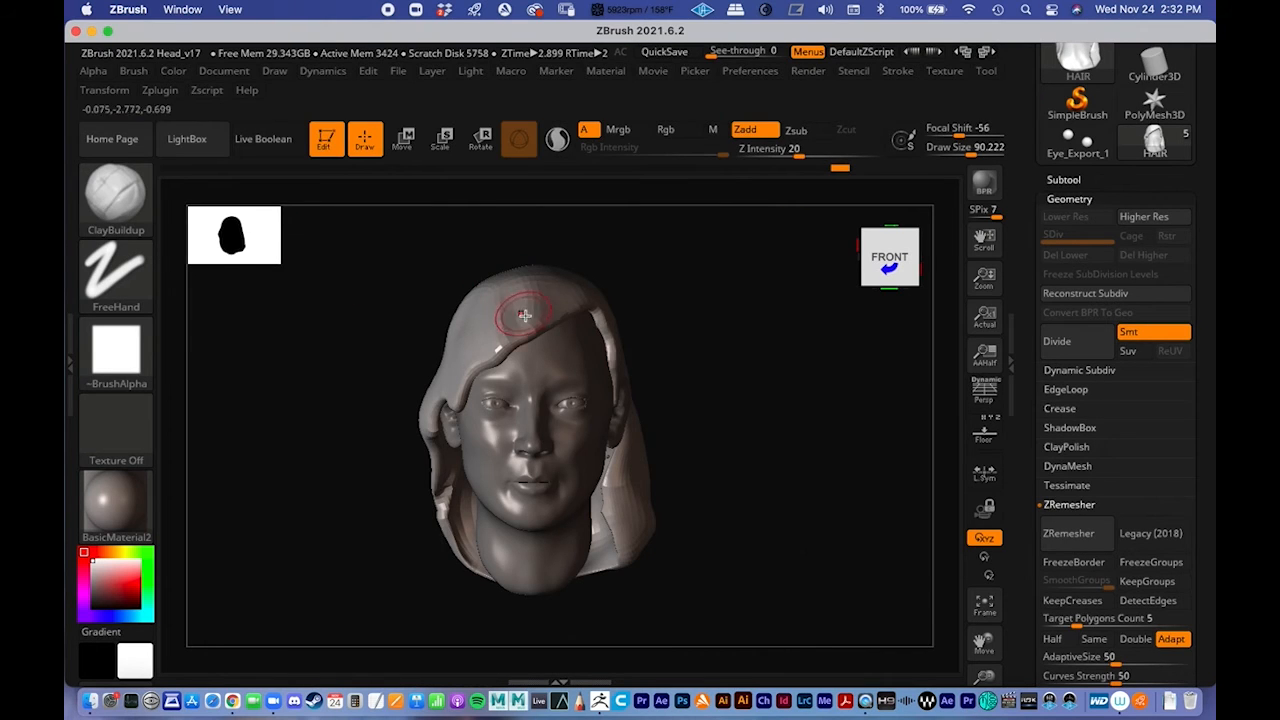
alt+right_drag(537, 280, 543, 263)
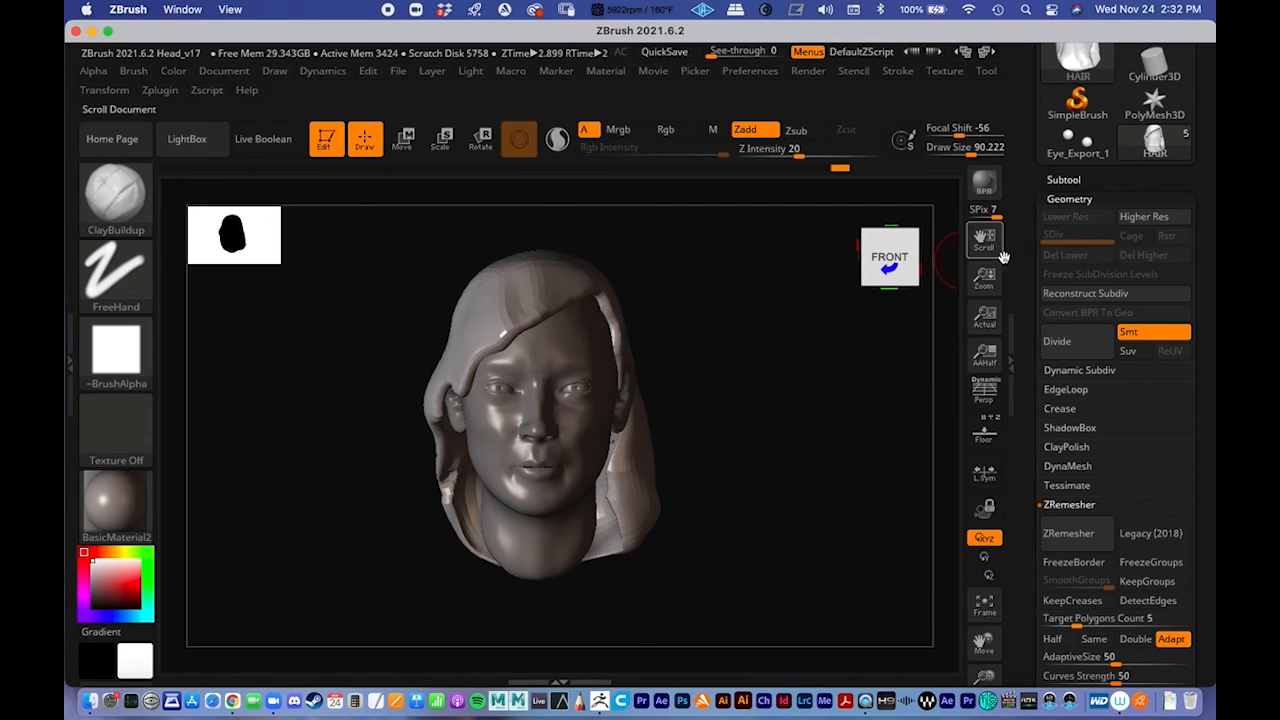
Step: Subdivide the HAIR subtool up to level 3 and reduce the ClayBuildup draw size to 34.788
click(1068, 344)
click(1066, 343)
drag(753, 357, 657, 380)
mouse_move(385, 366)
alt+right_down()
mouse_move(360, 409)
mouse_move(390, 430)
alt+right_up()
key(space)
drag(551, 346, 542, 346)
mouse_move(247, 301)
mouse_down()
mouse_move(310, 329)
mouse_move(334, 320)
mouse_up()
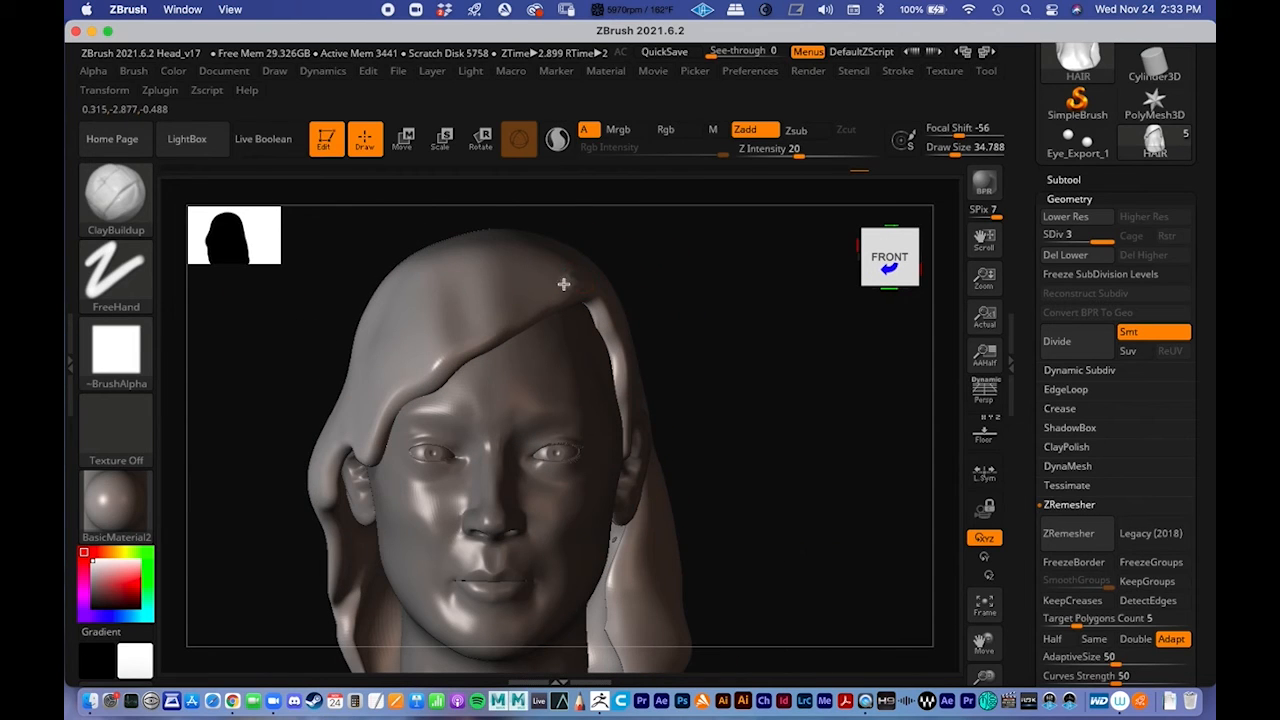
Step: Build up diagonal hair strands with ClayBuildup along the front sweep, from the side part down towards the right ear
mouse_move(396, 379)
shift+mouse_down()
mouse_move(566, 271)
mouse_move(525, 307)
shift+mouse_up()
shift+drag(386, 393, 568, 275)
drag(445, 344, 362, 436)
mouse_move(504, 314)
shift+mouse_down()
mouse_move(566, 266)
mouse_move(343, 447)
shift+mouse_up()
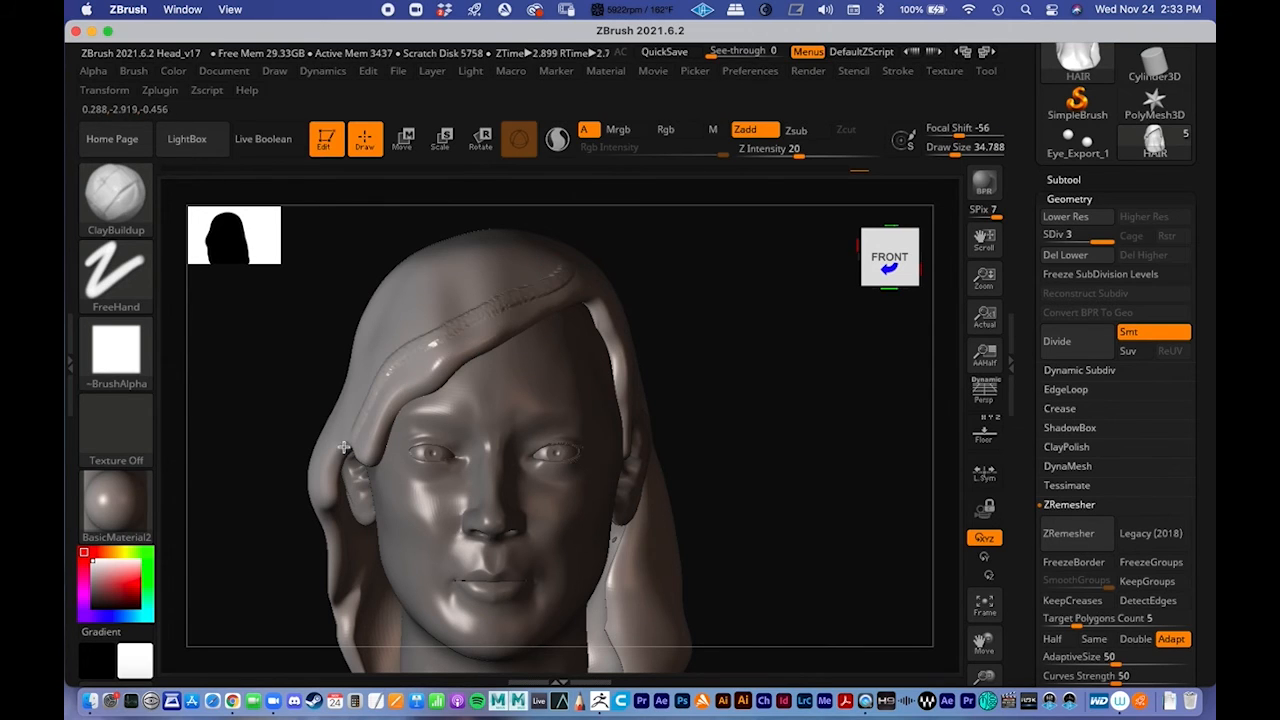
mouse_move(541, 293)
mouse_down()
mouse_move(455, 340)
mouse_move(412, 390)
mouse_up()
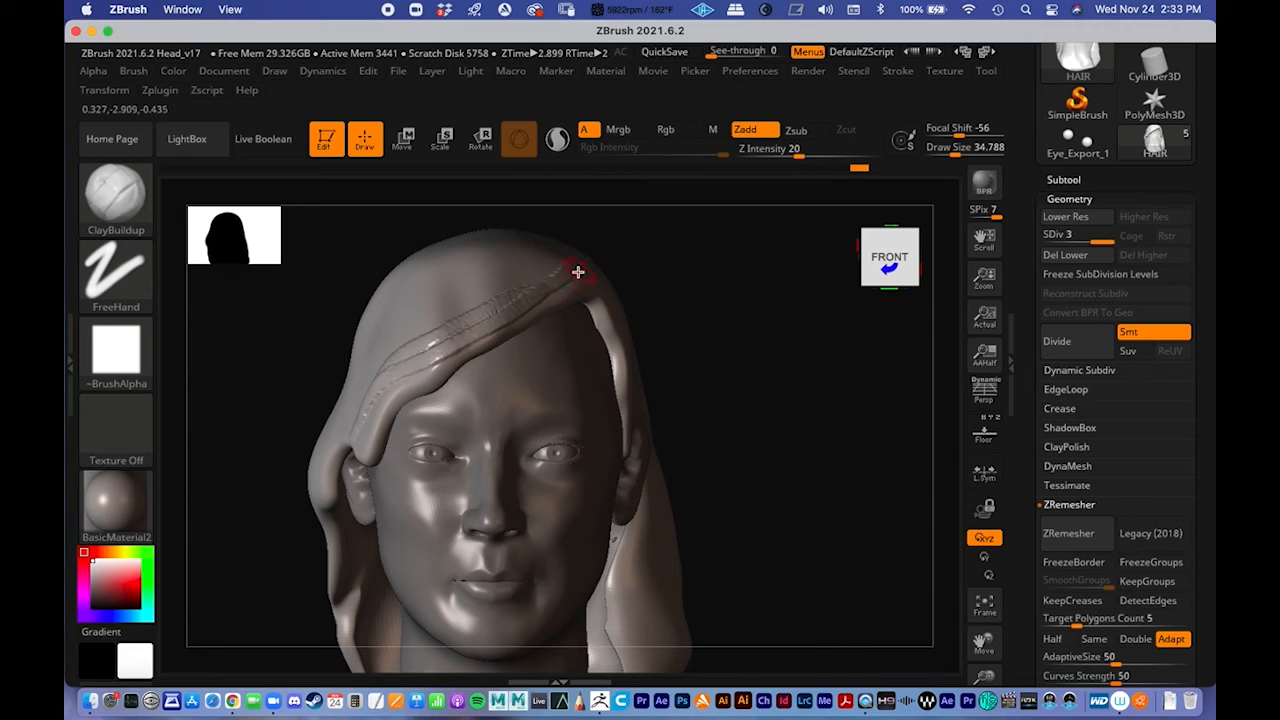
drag(366, 435, 385, 394)
alt+drag(260, 327, 317, 323)
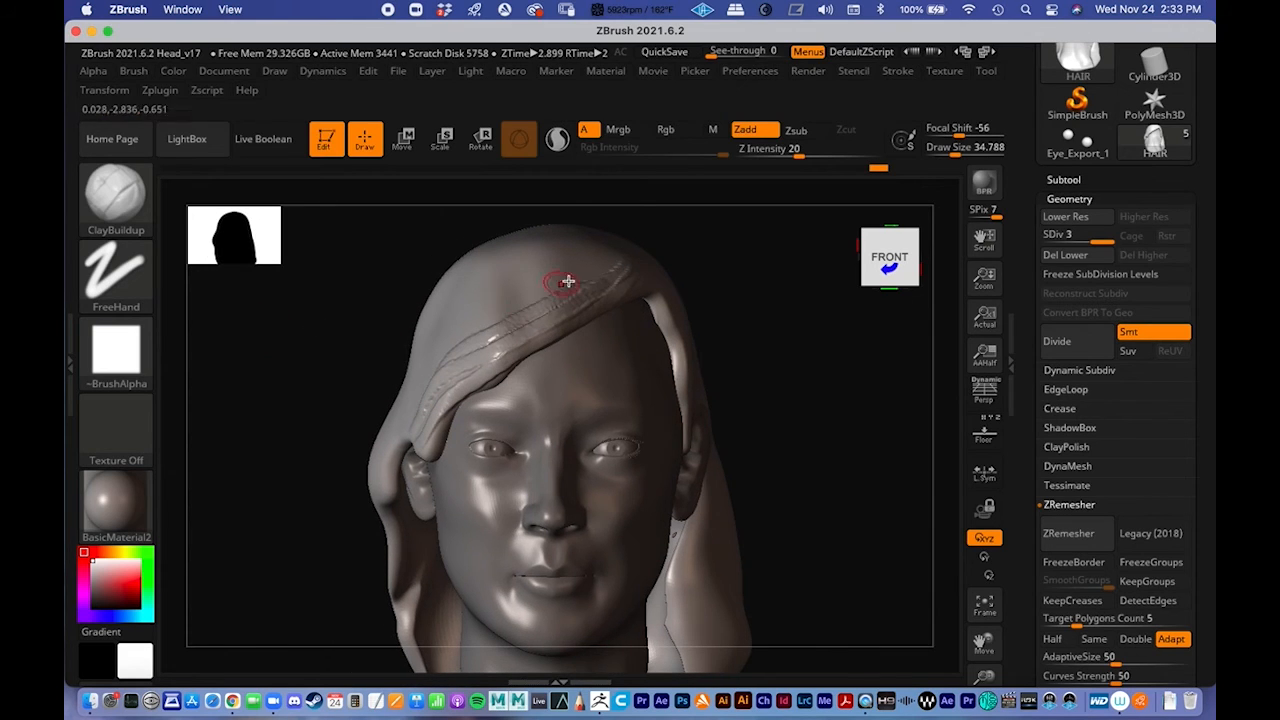
drag(604, 263, 428, 375)
key(super+z)
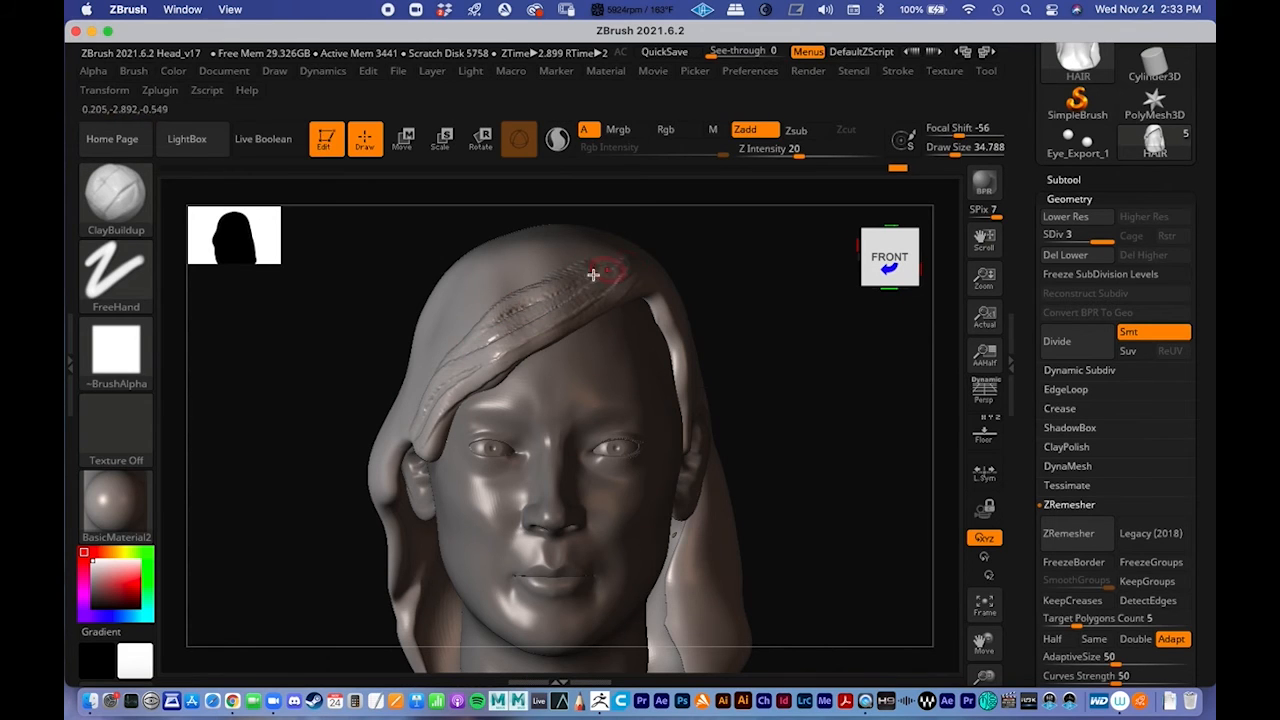
Step: Add another strand stroke across the front sweep and subdivide the HAIR subtool to level 4
alt+drag(769, 346, 711, 306)
ctrl+right_drag(711, 306, 674, 294)
mouse_move(626, 300)
alt+mouse_down()
mouse_move(686, 334)
mouse_move(674, 325)
alt+mouse_up()
ctrl+right_drag(507, 344, 449, 337)
mouse_move(324, 317)
mouse_down()
mouse_move(323, 357)
mouse_move(350, 345)
mouse_up()
drag(655, 200, 443, 323)
drag(880, 335, 900, 386)
click(1079, 346)
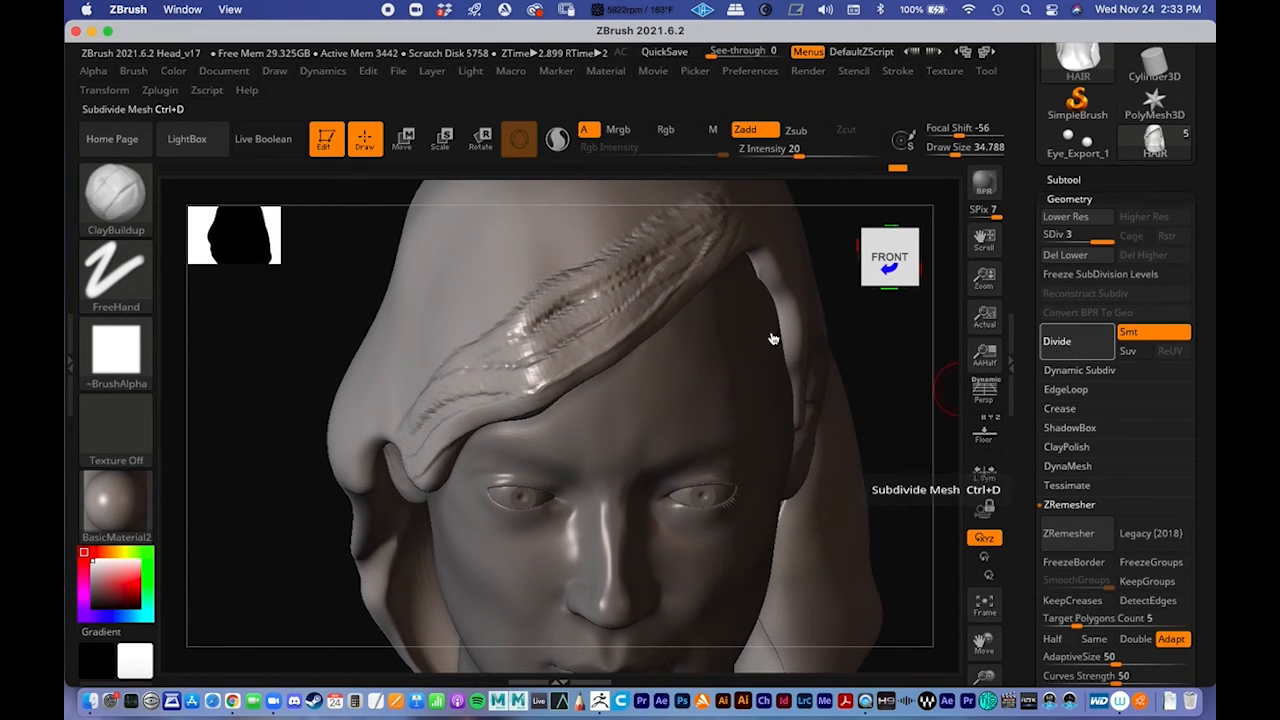
Step: Sculpt finer ClayBuildup strands along the hairline edge from the forehead to the tip above the right ear
mouse_move(566, 250)
mouse_down()
mouse_move(500, 340)
mouse_move(580, 248)
mouse_move(471, 366)
mouse_move(606, 206)
mouse_move(648, 213)
mouse_move(514, 349)
mouse_move(560, 320)
mouse_move(543, 389)
mouse_up()
right_drag(543, 389, 451, 371)
drag(283, 339, 280, 309)
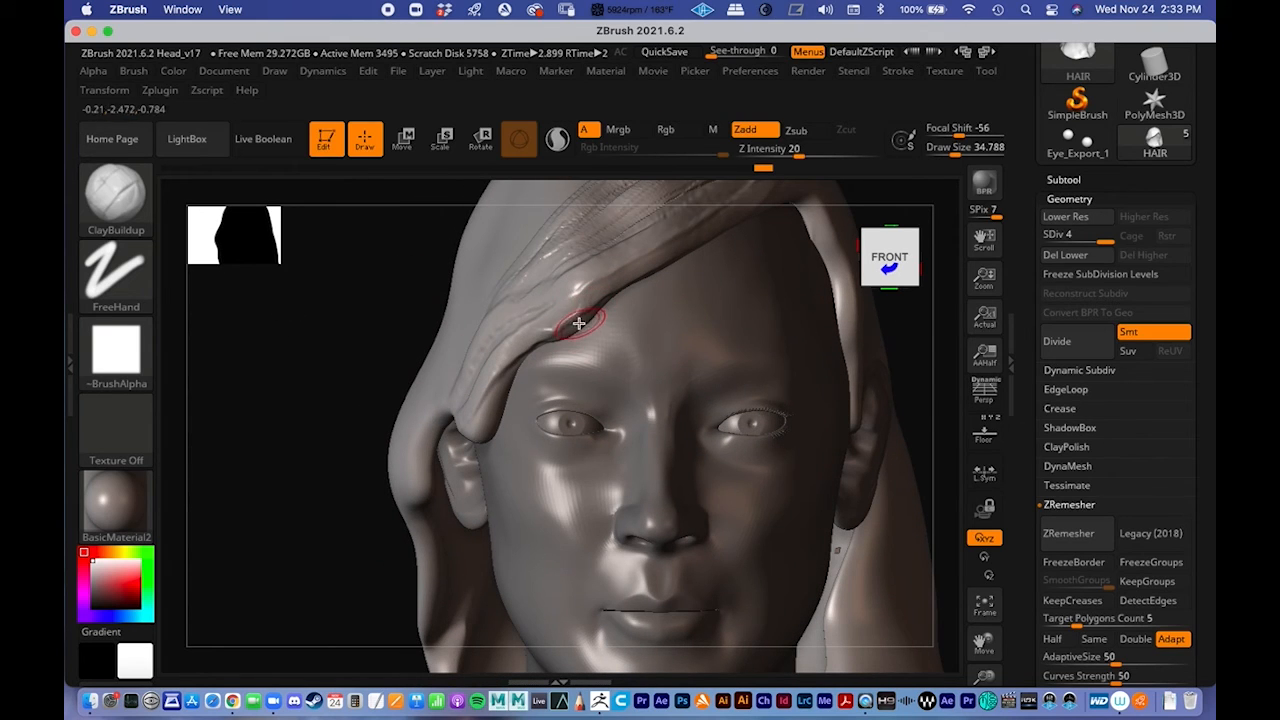
drag(569, 304, 479, 407)
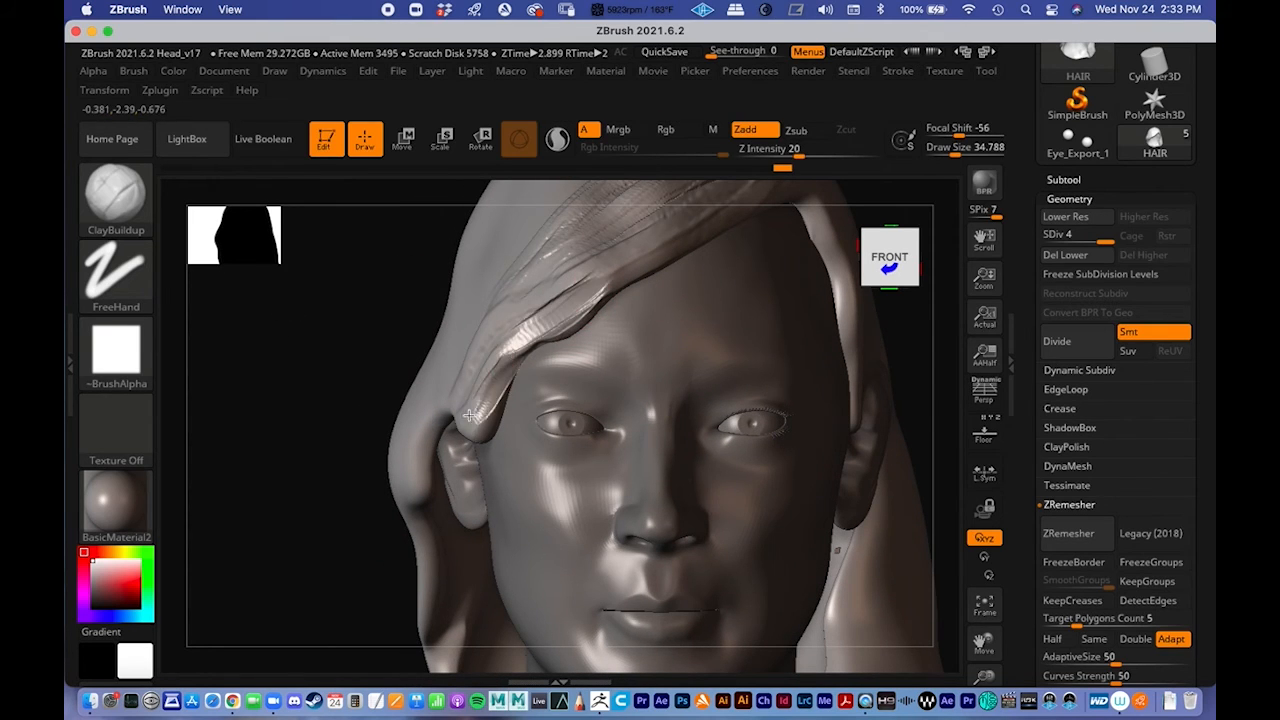
drag(403, 347, 374, 326)
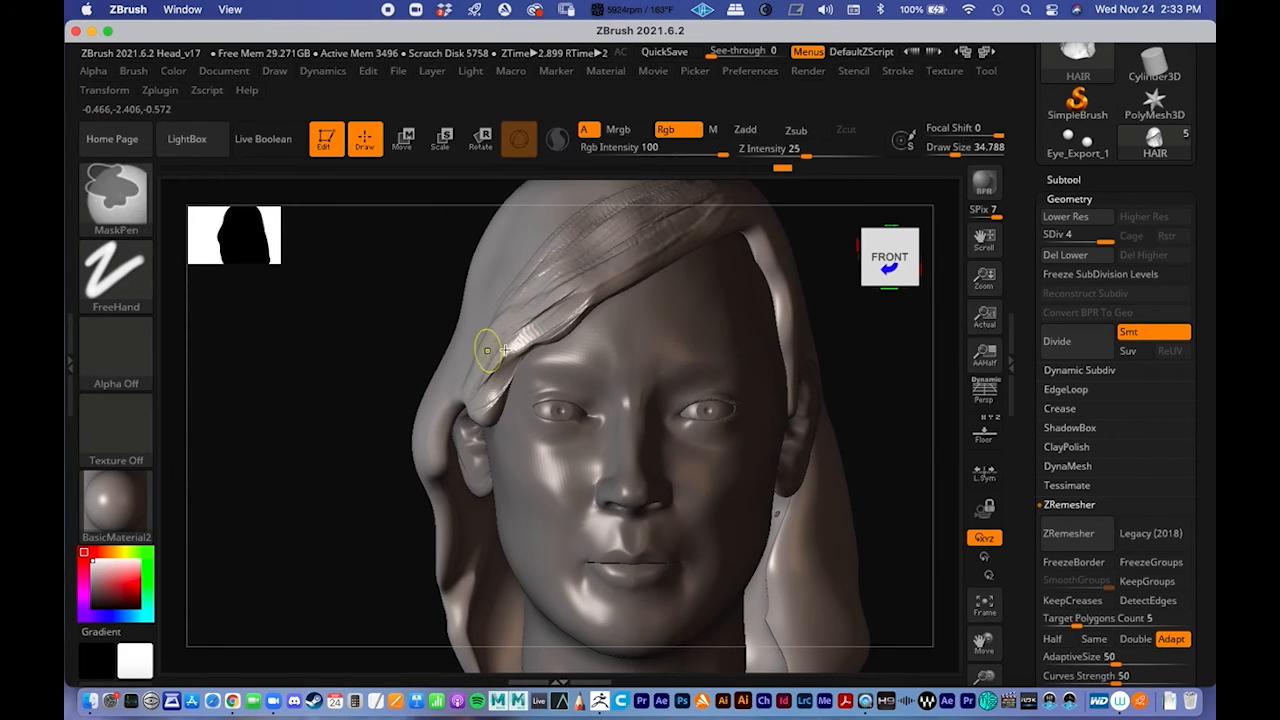
drag(510, 346, 494, 408)
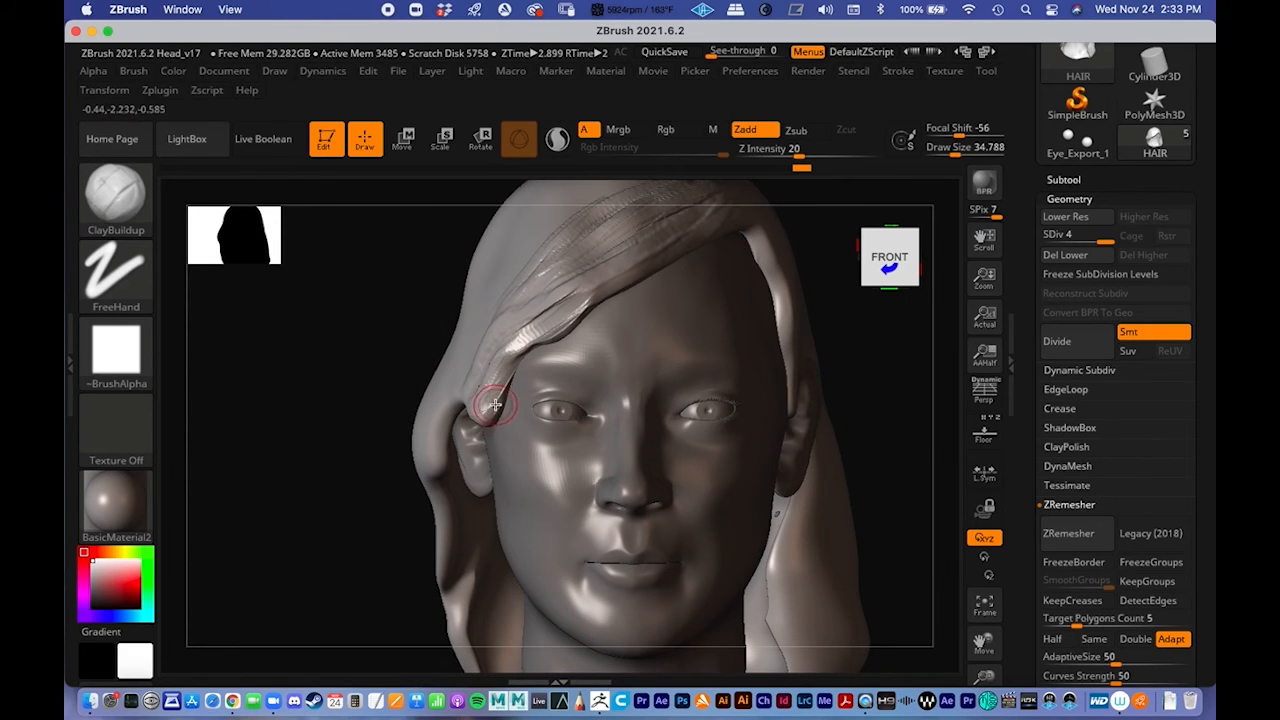
mouse_move(345, 438)
mouse_down()
mouse_move(397, 374)
mouse_move(488, 418)
mouse_up()
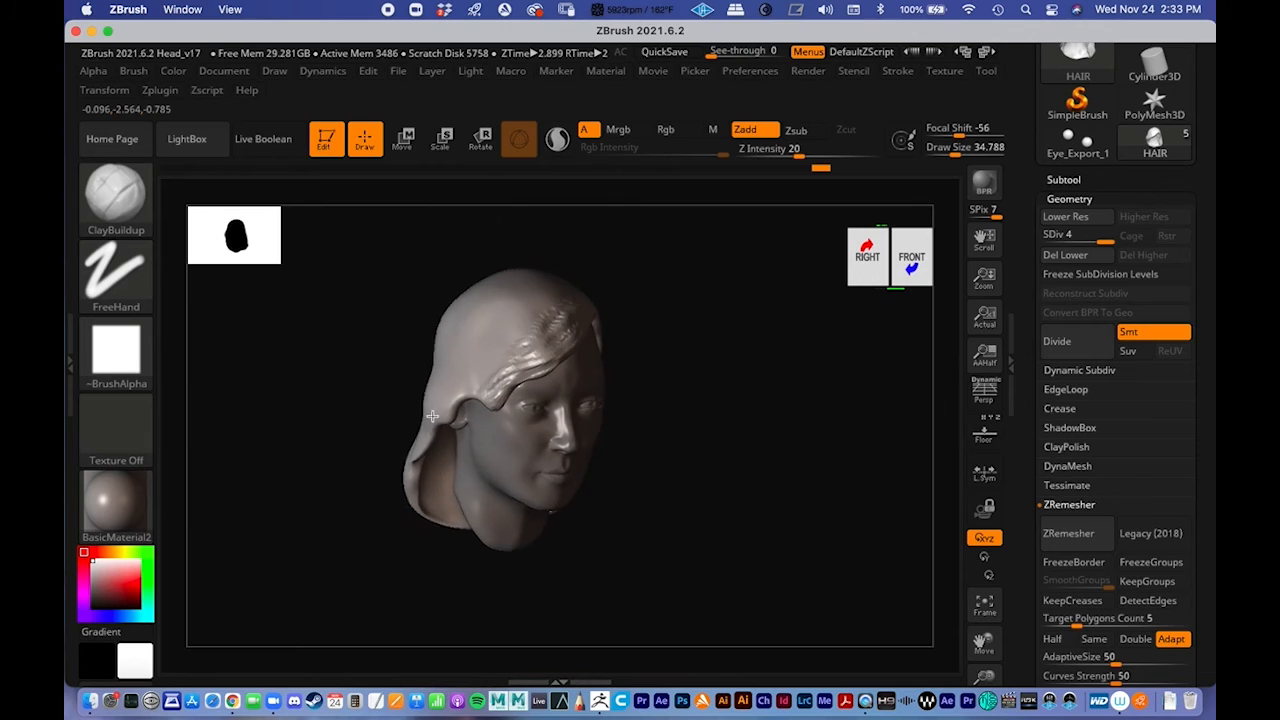
Step: Enlarge the ClayBuildup draw size to 64.881 and build long strands from the part down the right side of the hair
key(space)
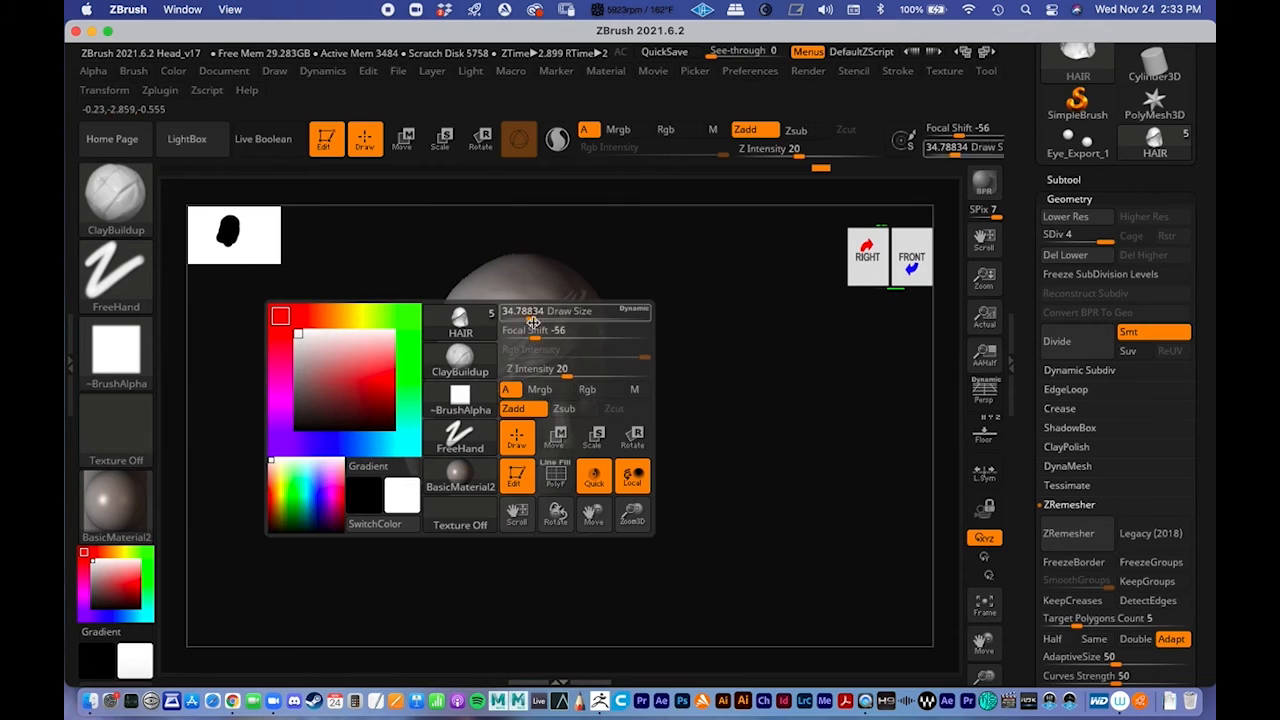
drag(547, 316, 434, 386)
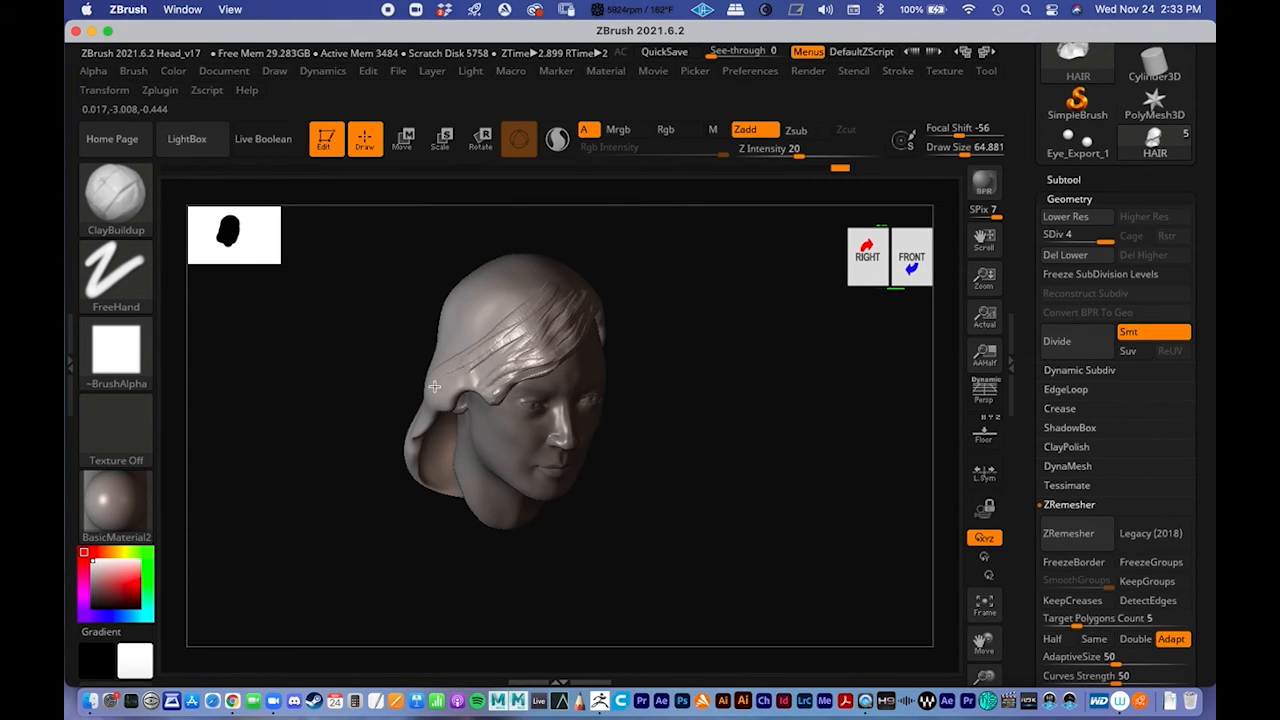
drag(359, 451, 380, 429)
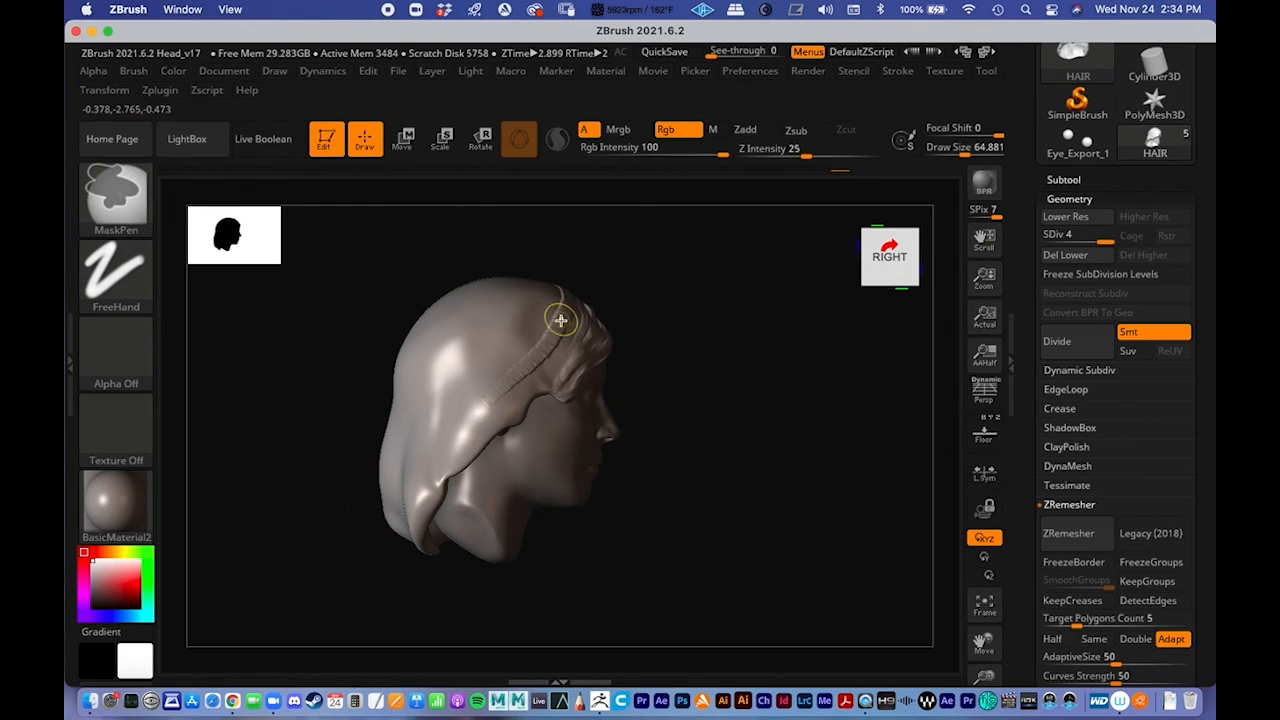
drag(560, 310, 410, 493)
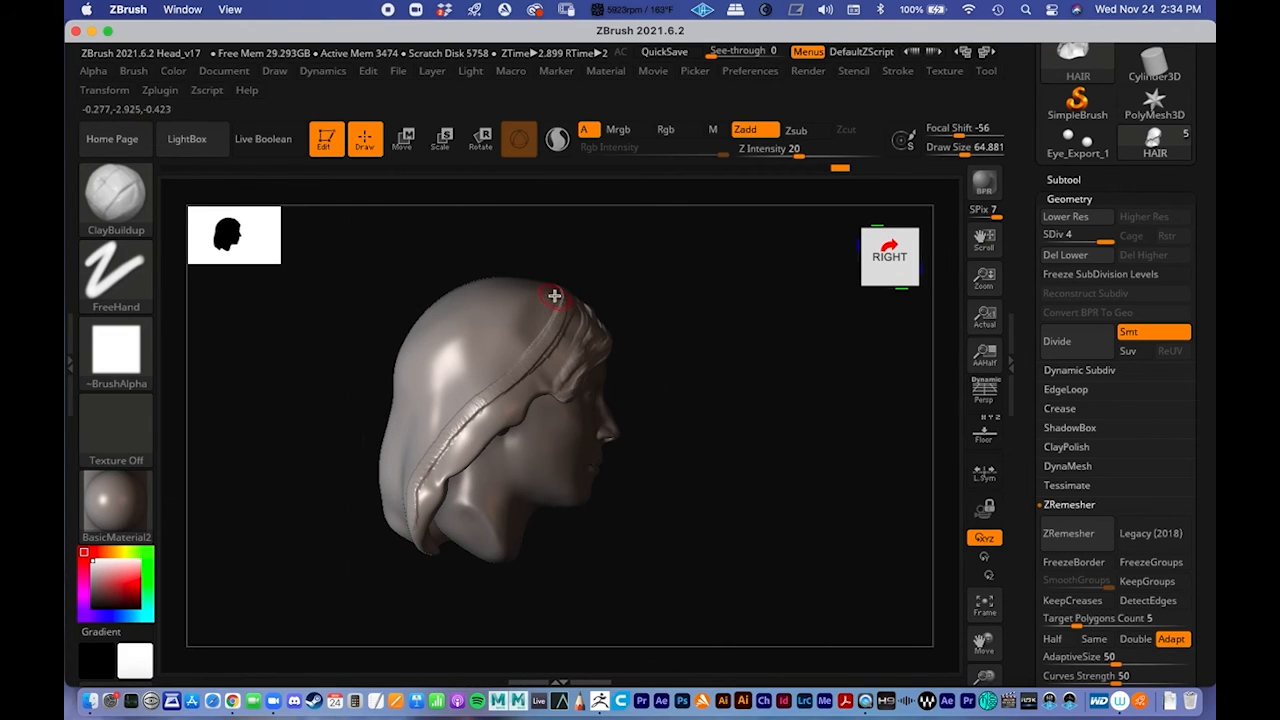
drag(536, 327, 392, 519)
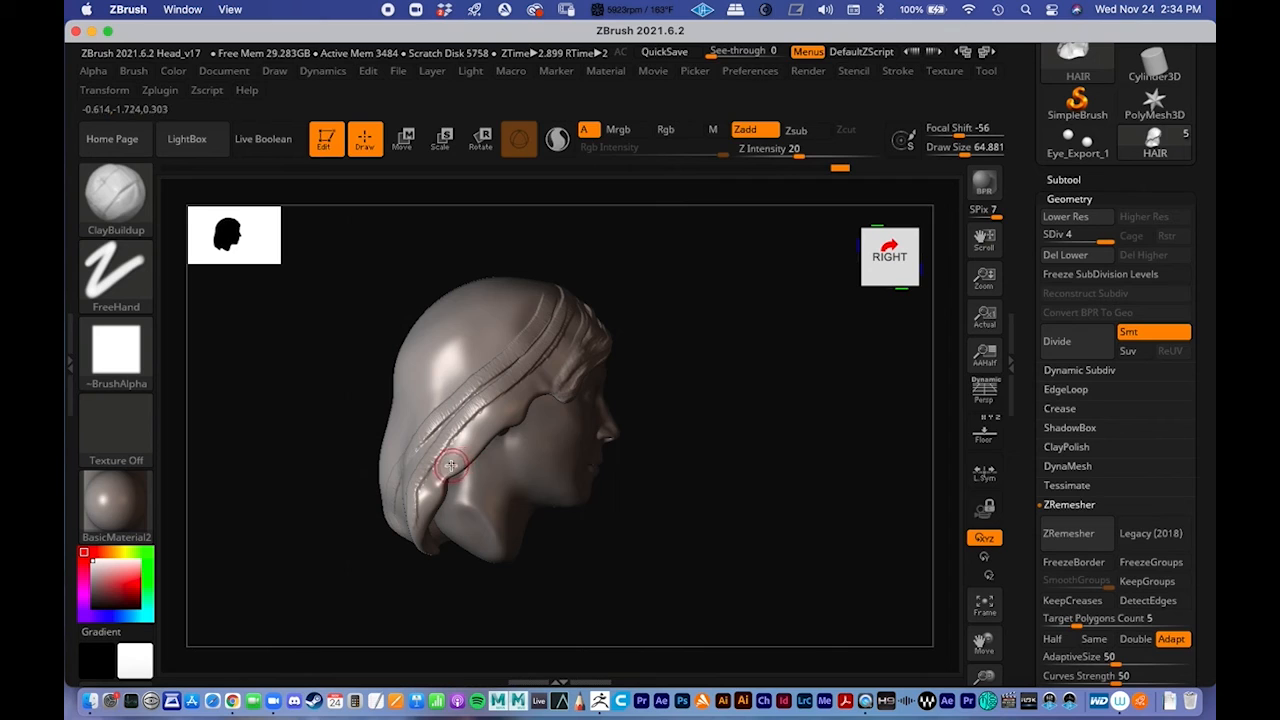
Step: Build up strands with ClayBuildup on the hair section at the left temple, in front of the ear
drag(745, 473, 576, 374)
drag(729, 387, 368, 330)
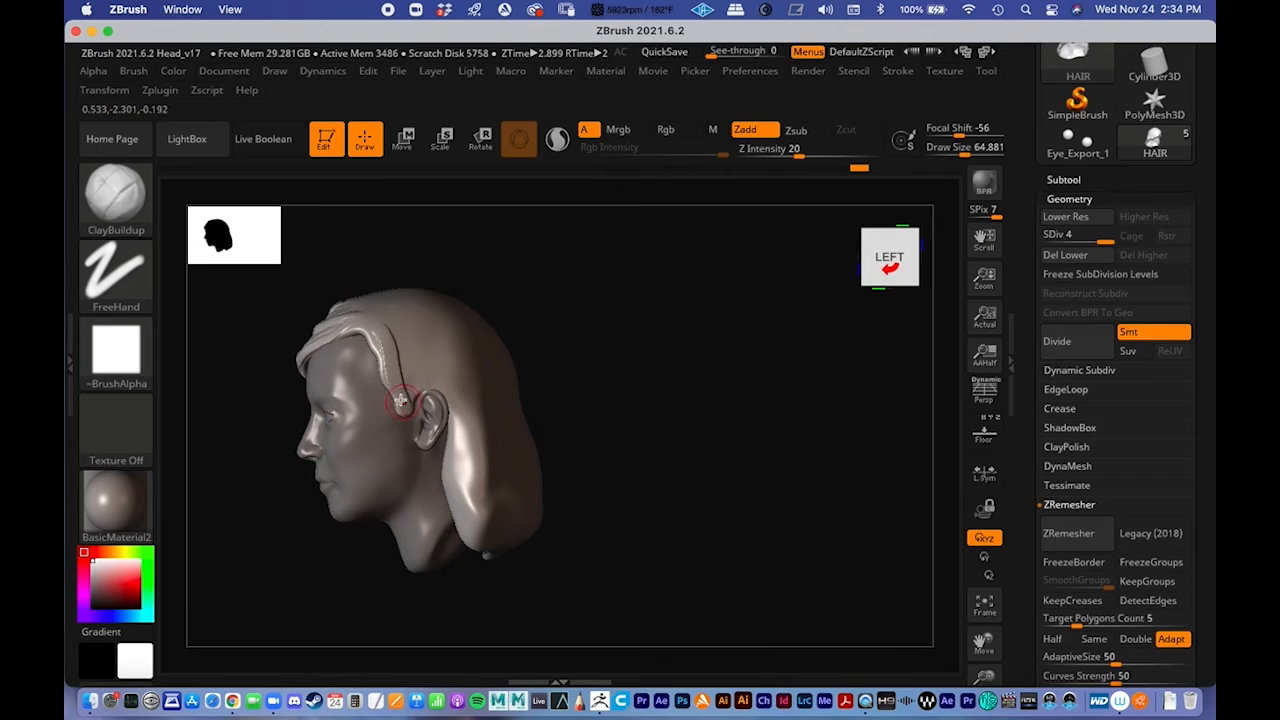
key(space)
alt+drag(459, 301, 516, 264)
ctrl+right_drag(520, 329, 562, 357)
right_click(440, 361)
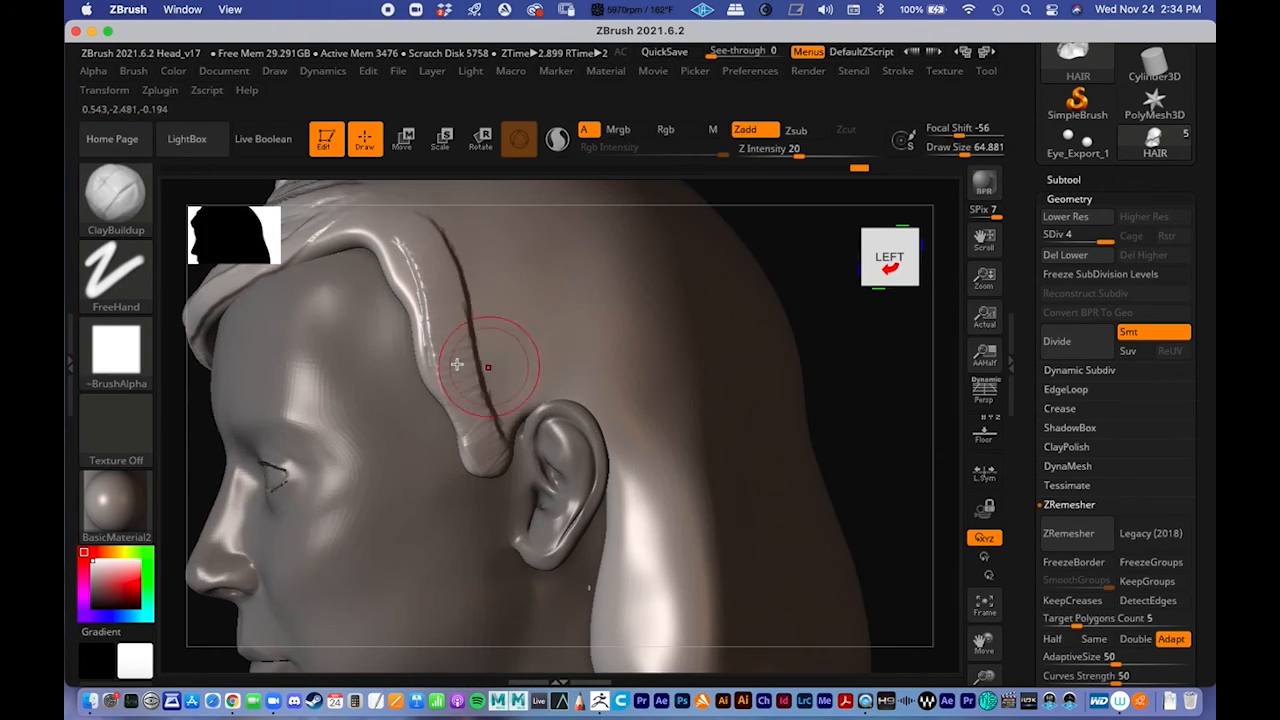
key(F1)
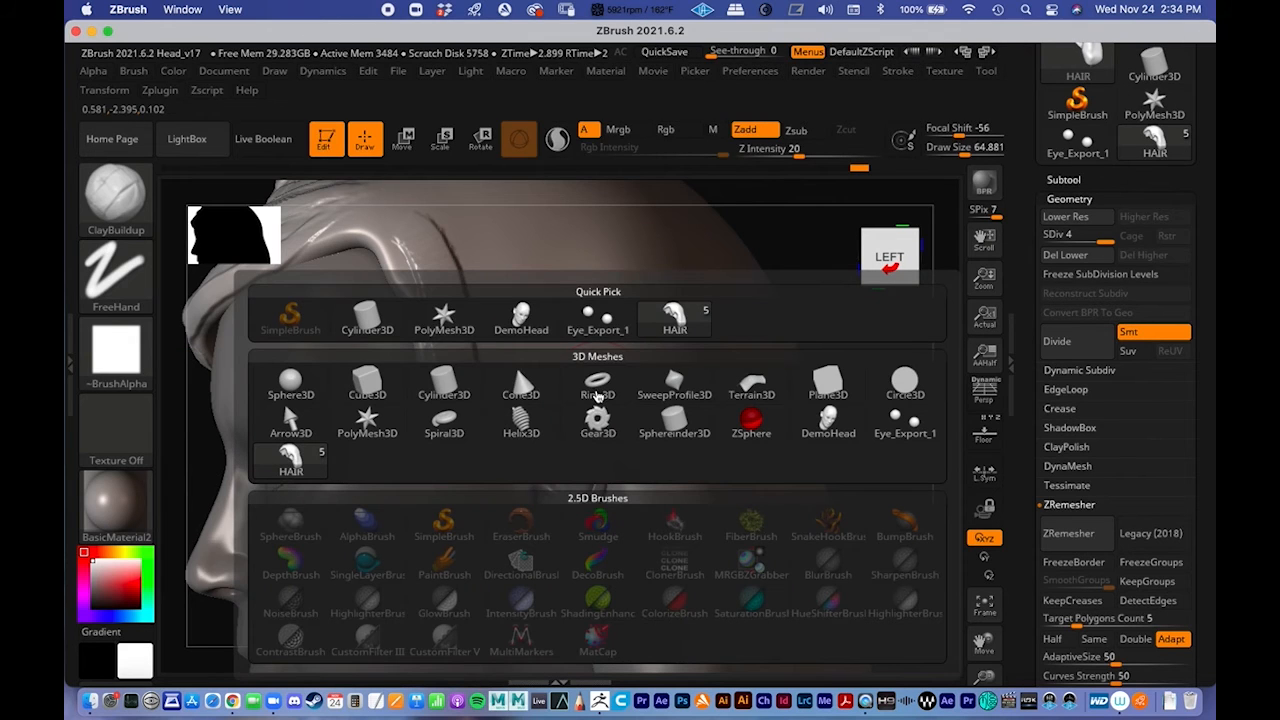
key(v)
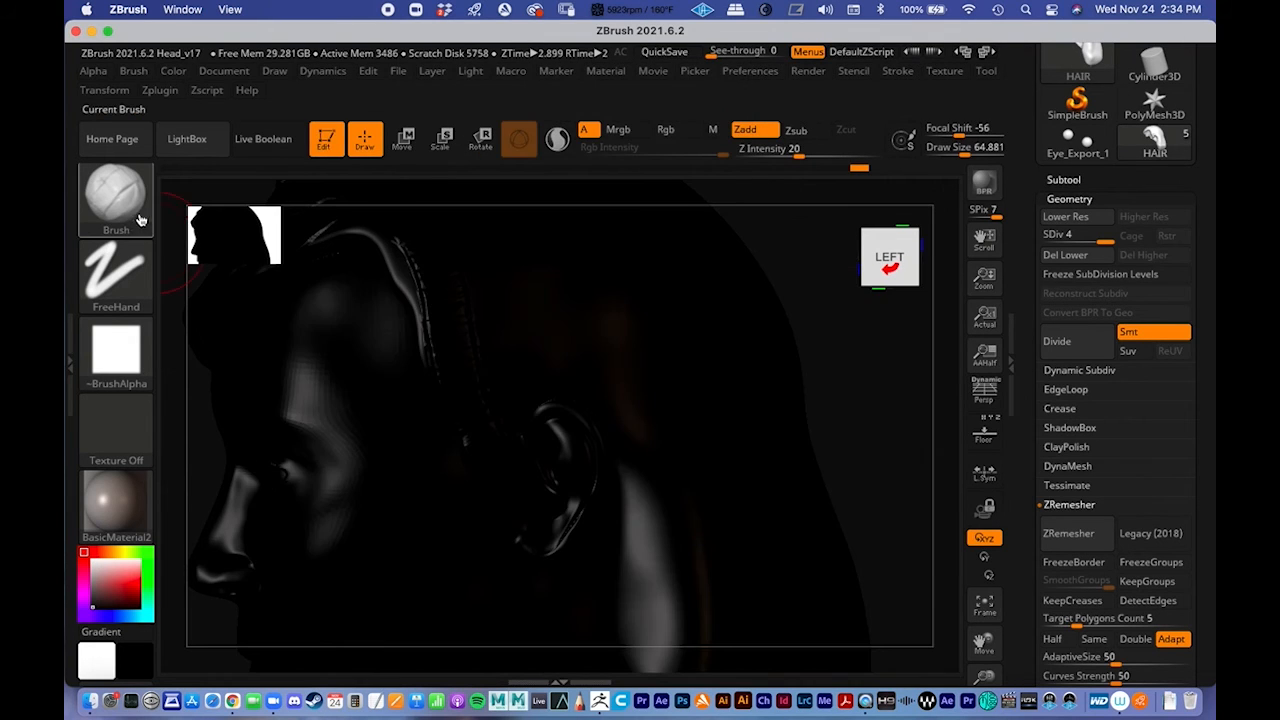
click(131, 229)
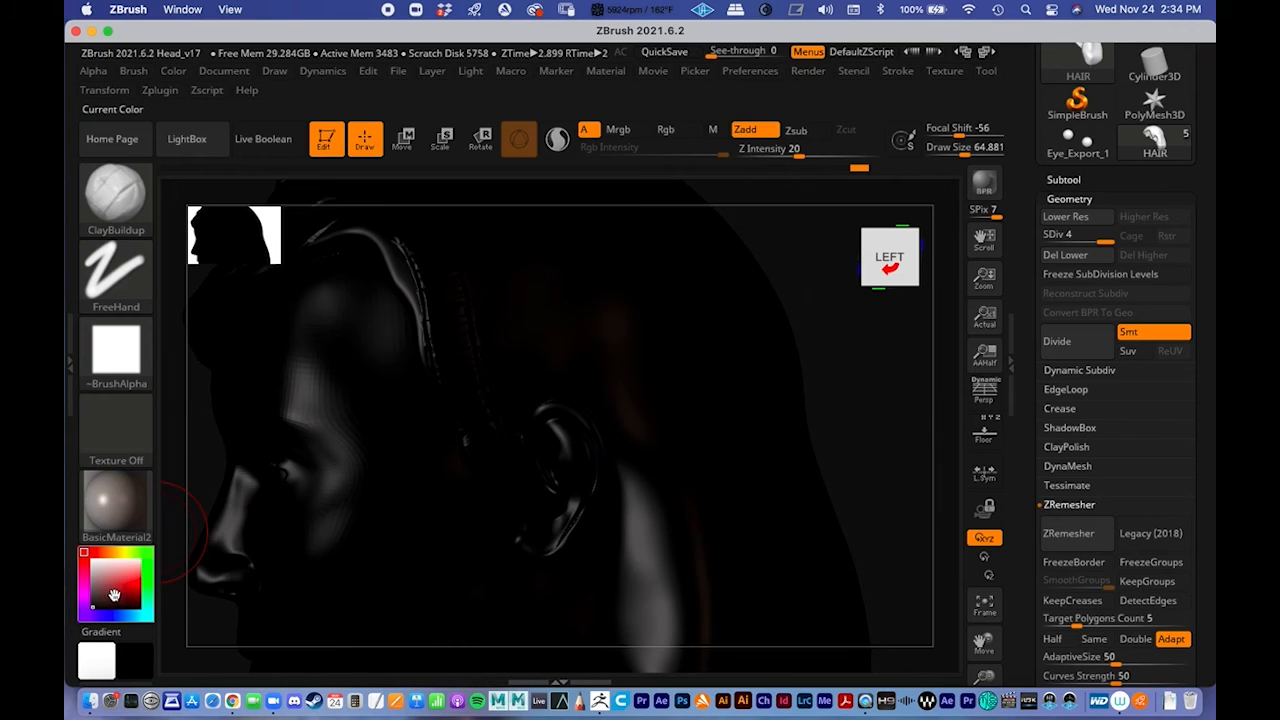
alt+right_drag(546, 364, 692, 298)
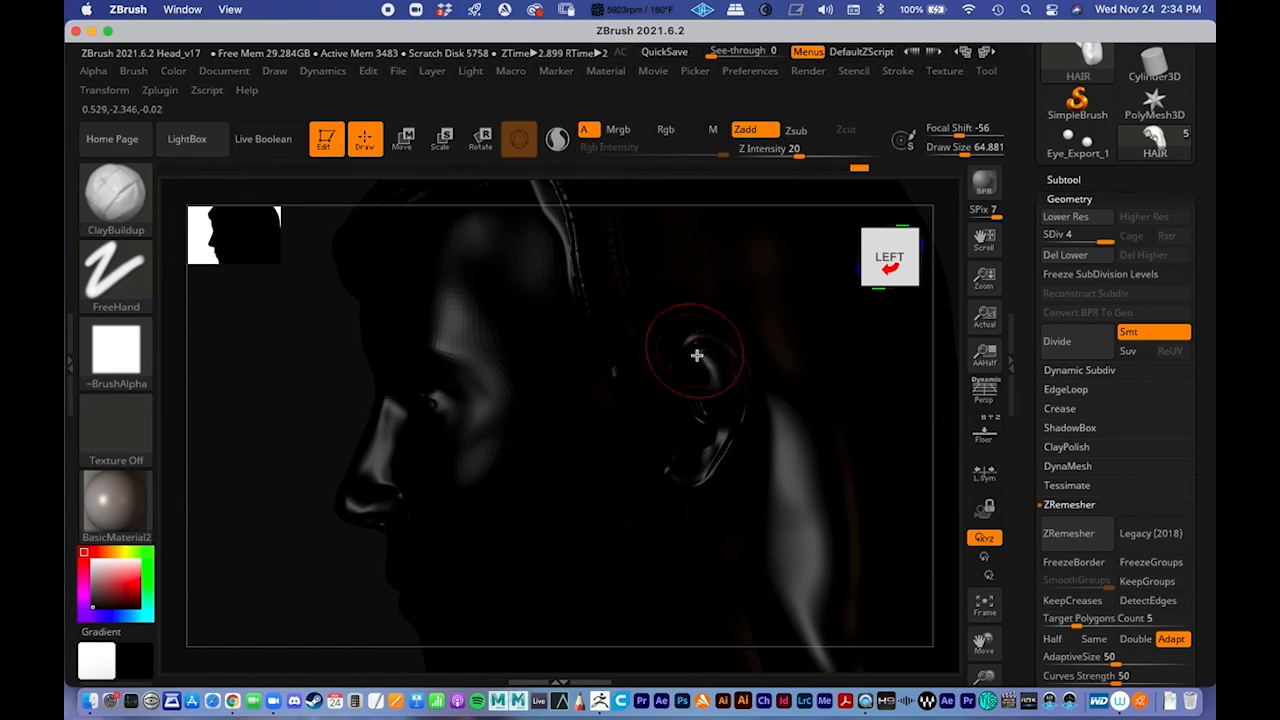
ctrl+right_drag(697, 355, 540, 446)
drag(108, 578, 87, 552)
mouse_move(438, 406)
alt+right_down()
mouse_move(351, 397)
mouse_move(289, 357)
mouse_move(299, 393)
alt+right_up()
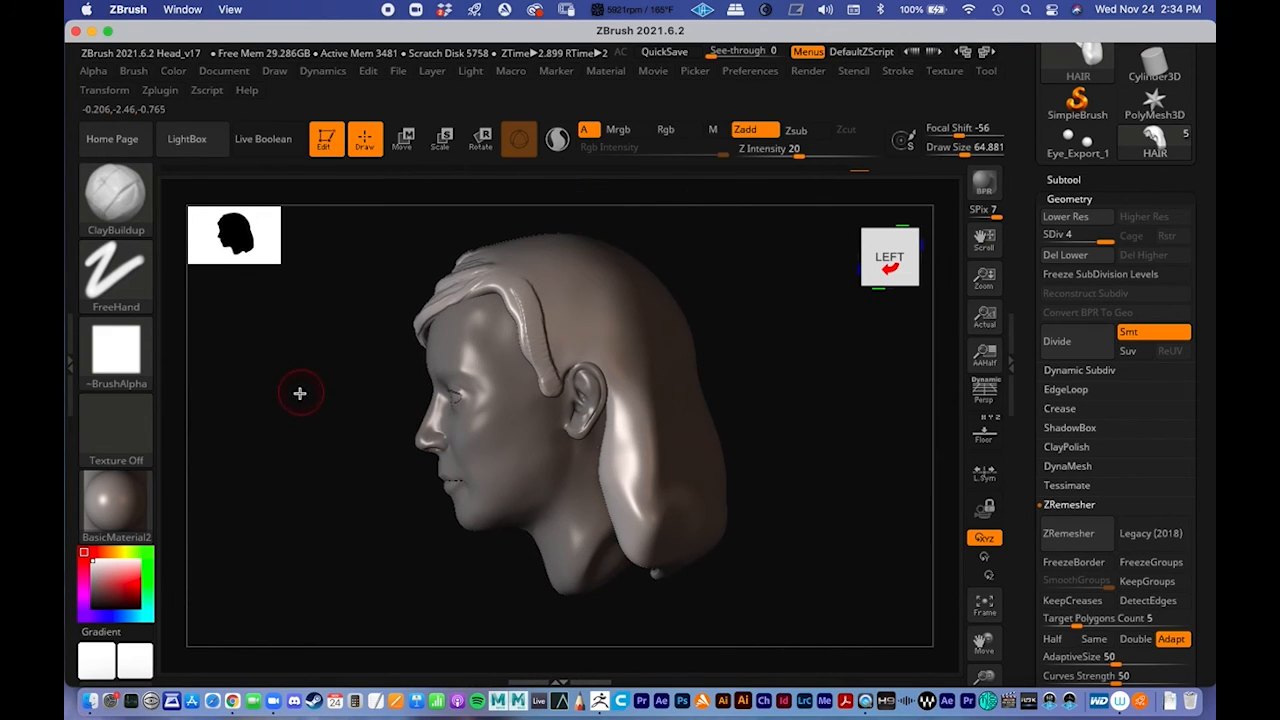
Step: Switch to the Move brush and adjust the hair strand at the left temple
right_click(423, 402)
click(364, 402)
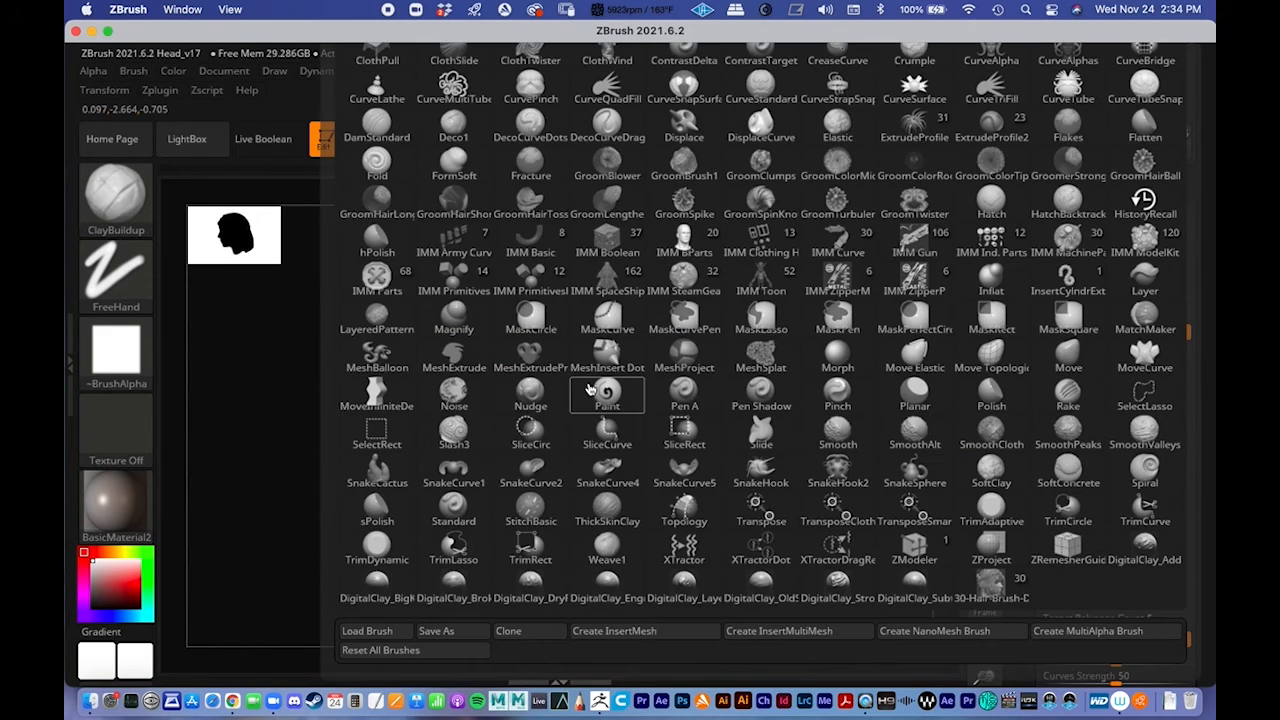
key(m)
key(v)
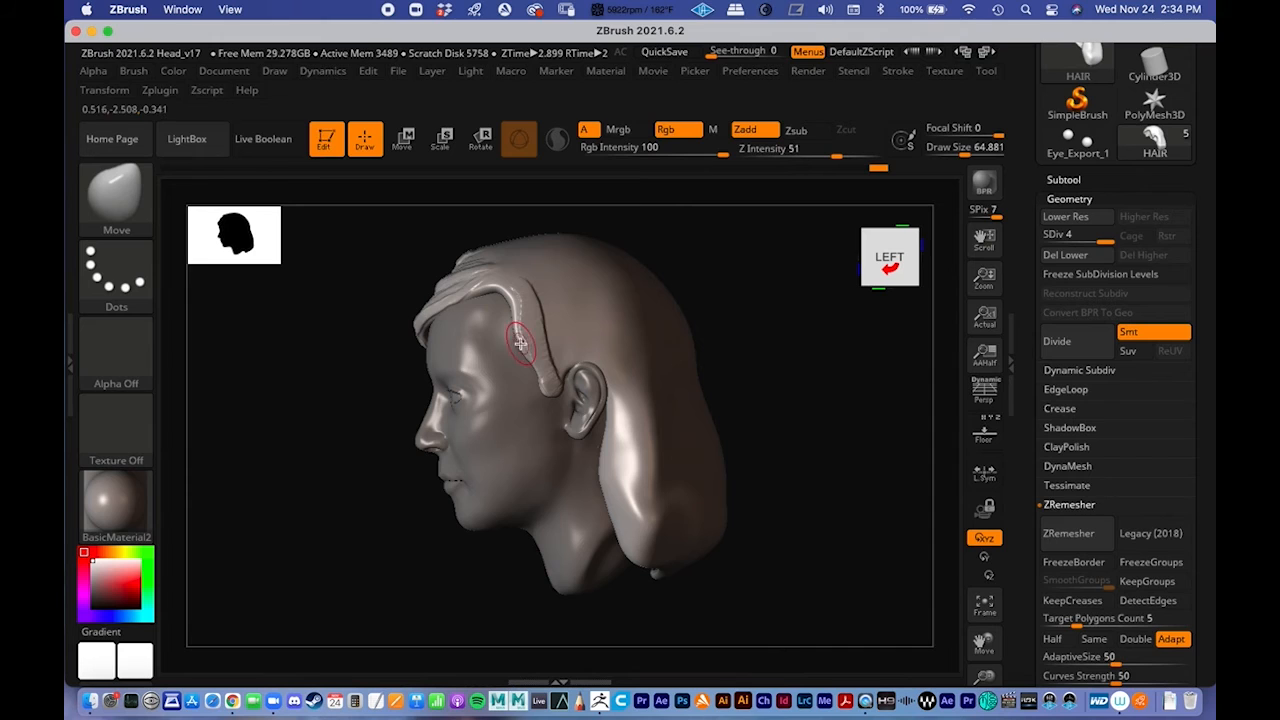
Step: Review the strands from the front and subdivide the HAIR subtool to level 5
drag(355, 452, 613, 408)
alt+right_drag(530, 400, 600, 412)
alt+right_drag(600, 412, 768, 430)
alt+right_drag(546, 374, 369, 396)
mouse_move(534, 400)
ctrl+right_down()
mouse_move(689, 395)
mouse_move(539, 389)
ctrl+right_up()
alt+right_drag(642, 352, 385, 292)
ctrl+right_drag(435, 340, 631, 384)
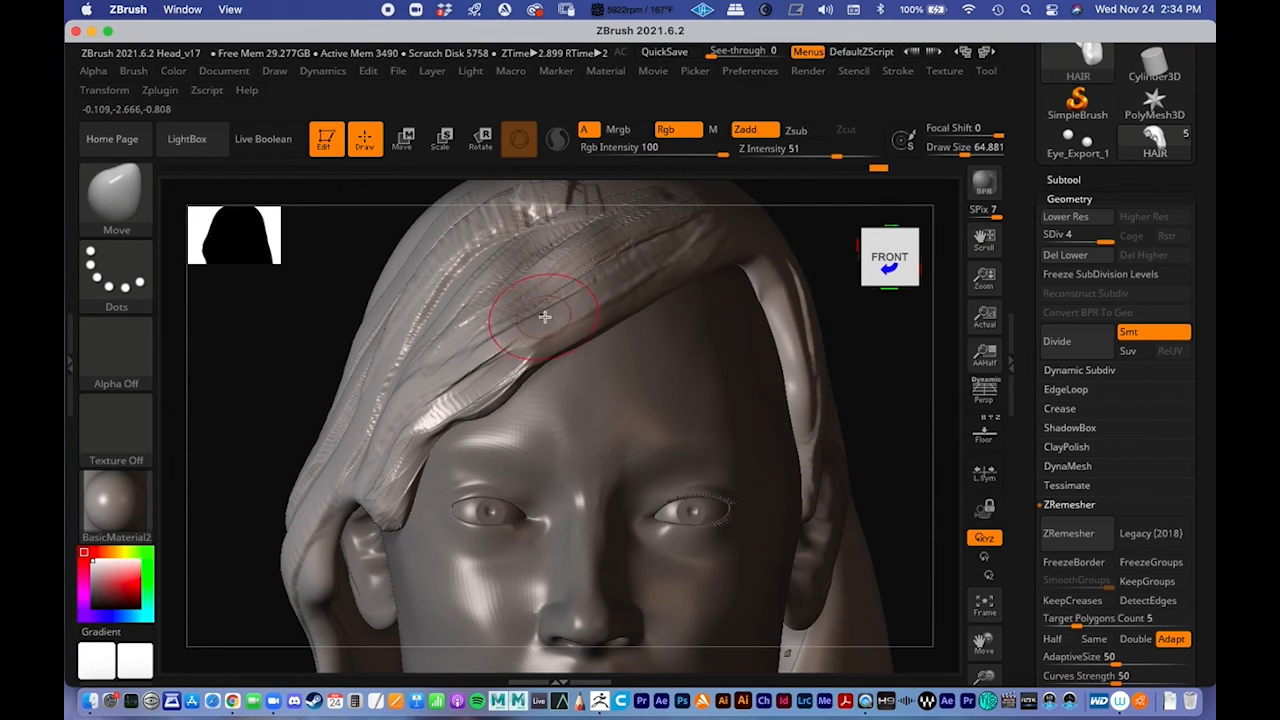
key(ctrl)
click(1074, 352)
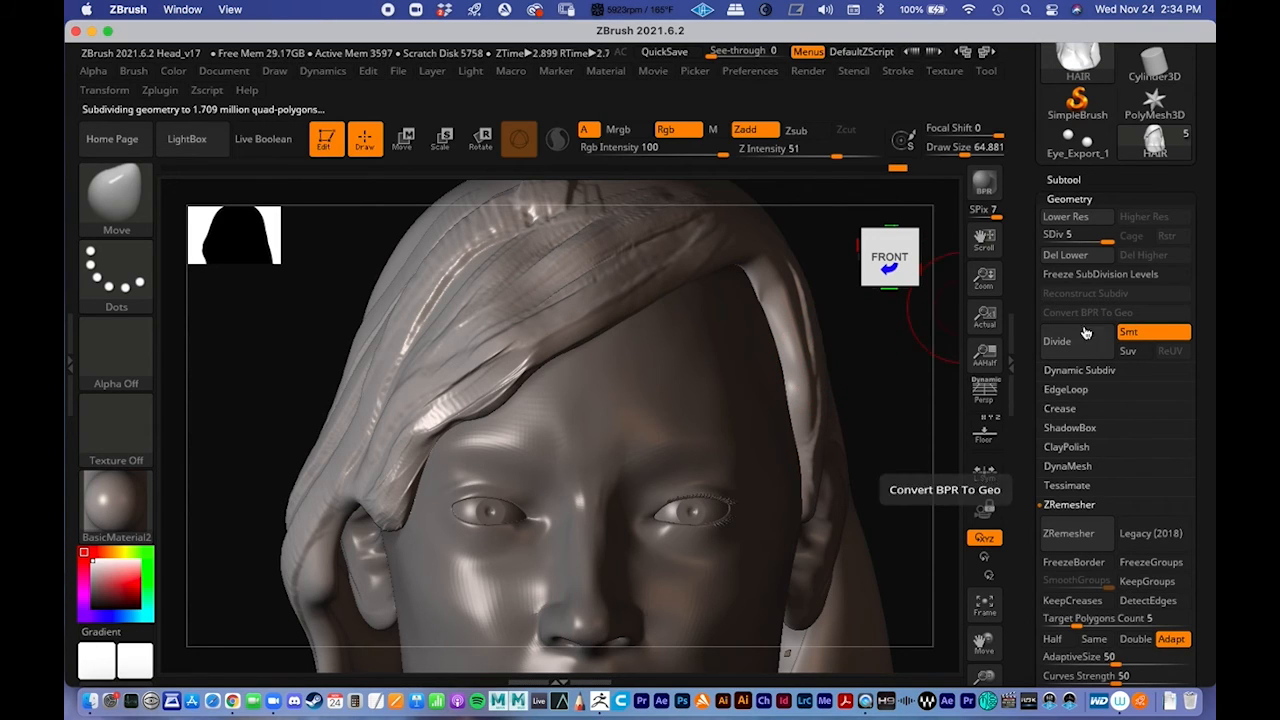
Step: Select the TrimDynamic brush for flattening the built-up hair strands
key(space)
click(400, 402)
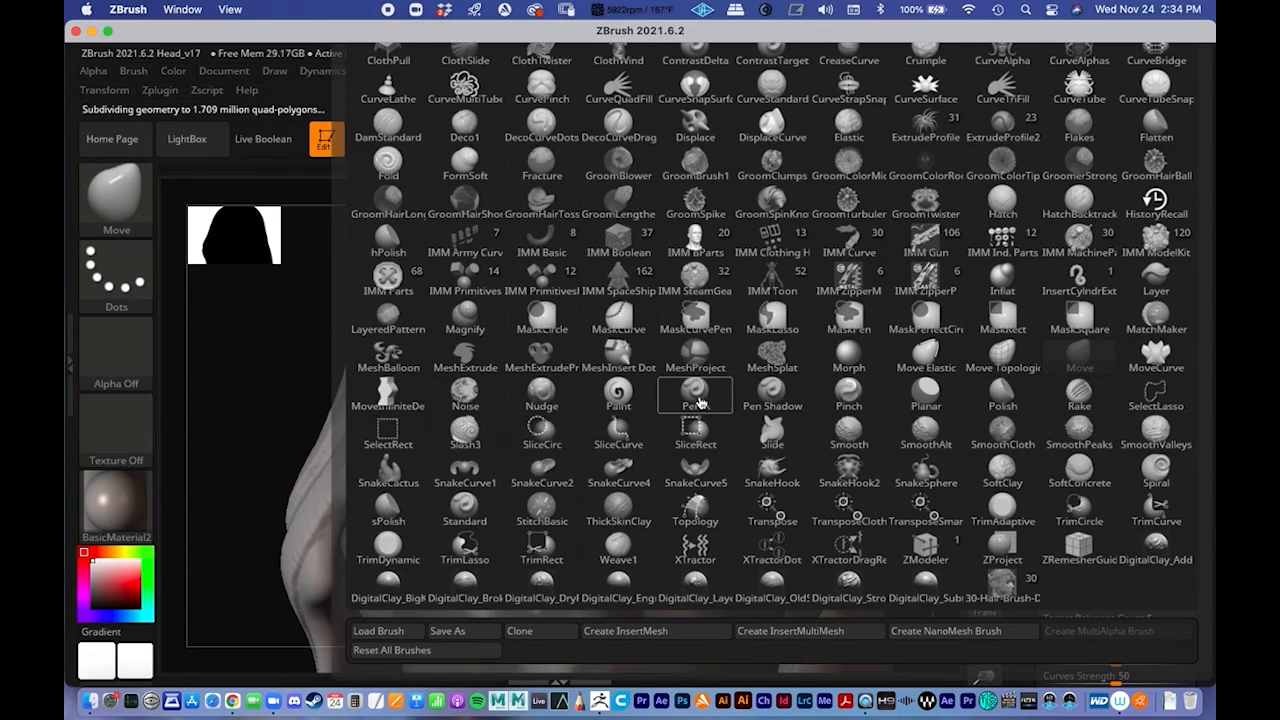
click(696, 396)
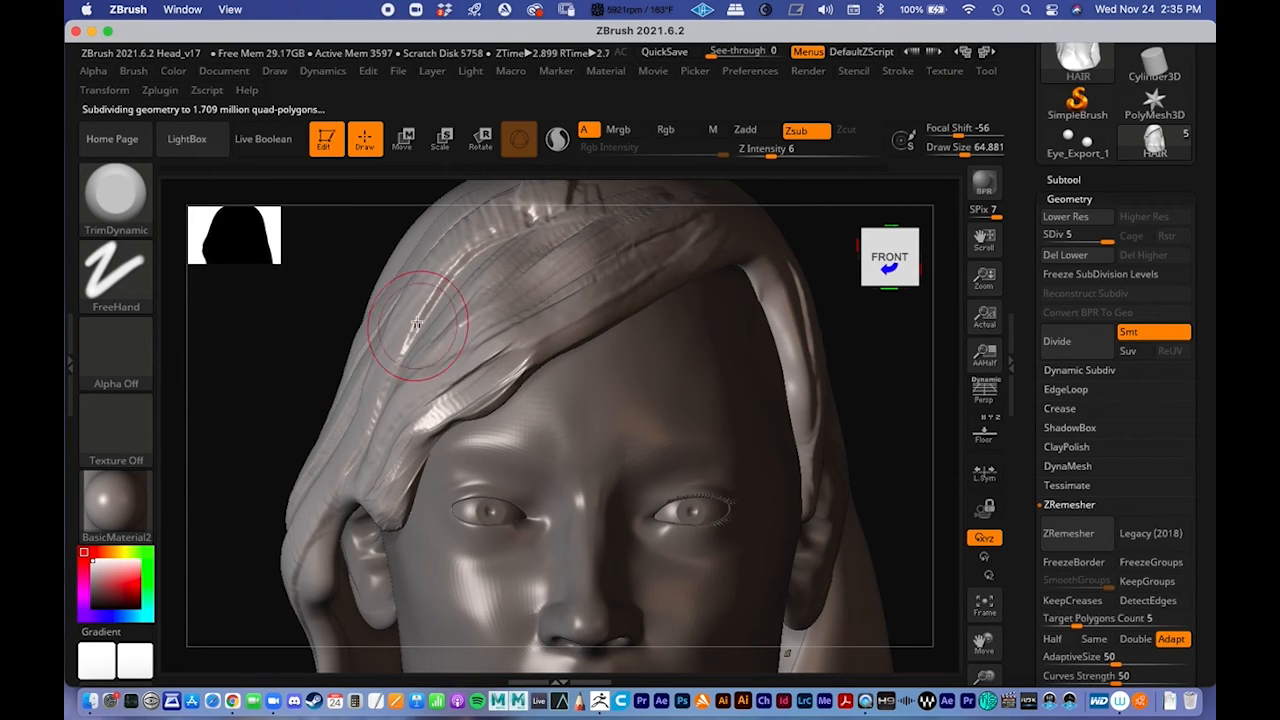
Step: Set the TrimDynamic brush to a draw size of about 31 and a Z intensity of 70
key(space)
drag(437, 303, 424, 303)
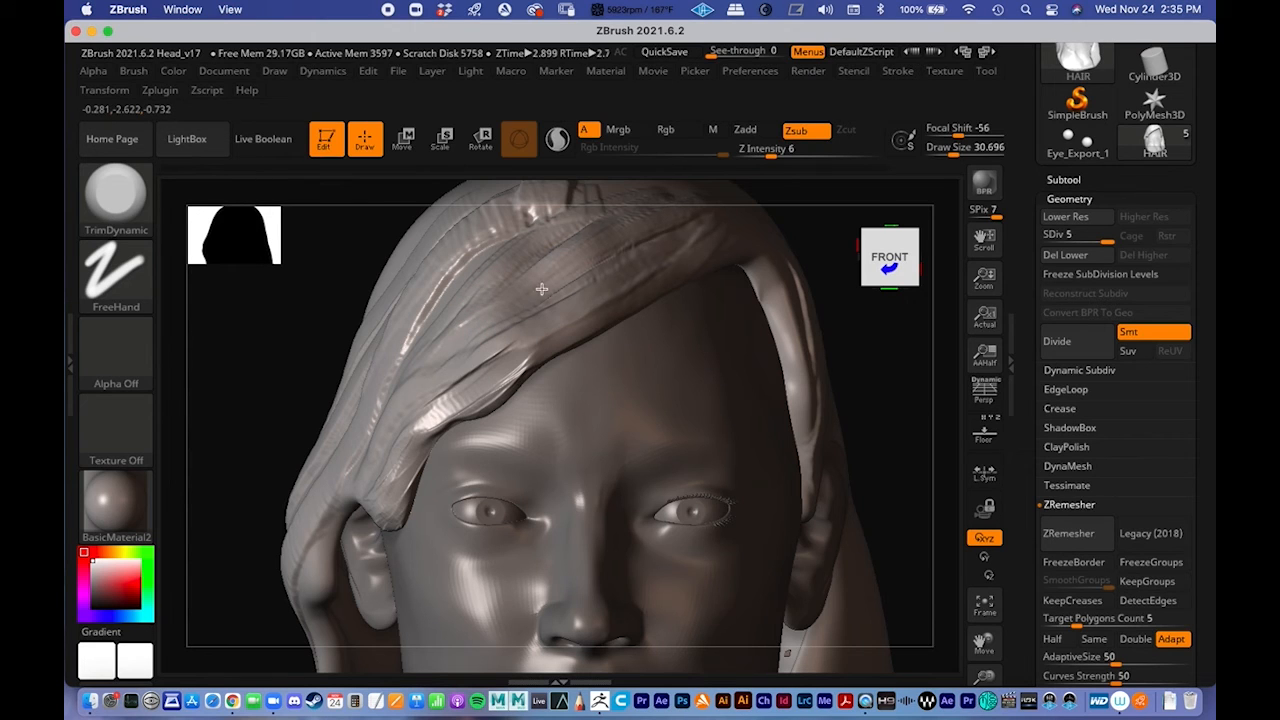
key(space)
drag(602, 389, 688, 390)
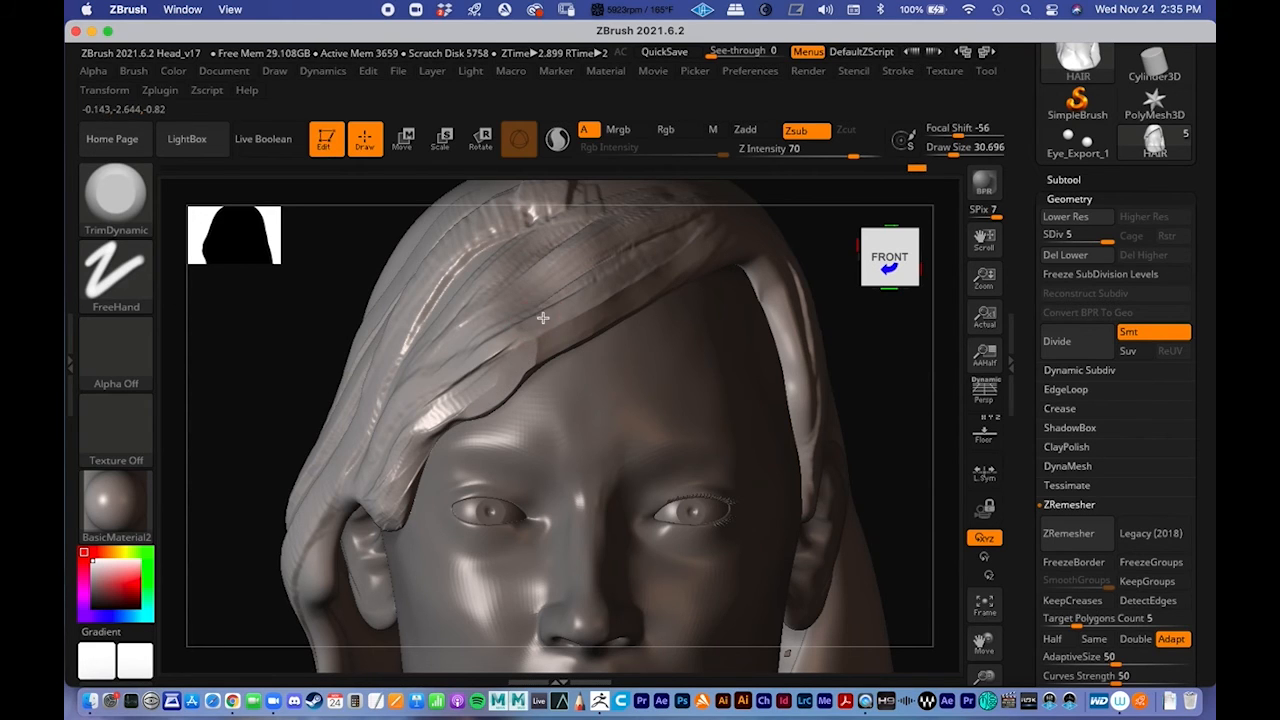
Step: Enlarge the TrimDynamic brush to a draw size of about 77 and flatten the strands of the side-swept fringe above the forehead
key(space)
mouse_move(549, 316)
mouse_down()
mouse_move(643, 234)
mouse_move(562, 293)
mouse_move(492, 306)
mouse_move(425, 367)
mouse_up()
mouse_move(414, 357)
alt+right_down()
mouse_move(456, 322)
mouse_move(598, 317)
alt+right_up()
alt+right_drag(765, 388, 764, 488)
mouse_move(574, 299)
mouse_down()
mouse_move(550, 321)
mouse_move(617, 268)
mouse_up()
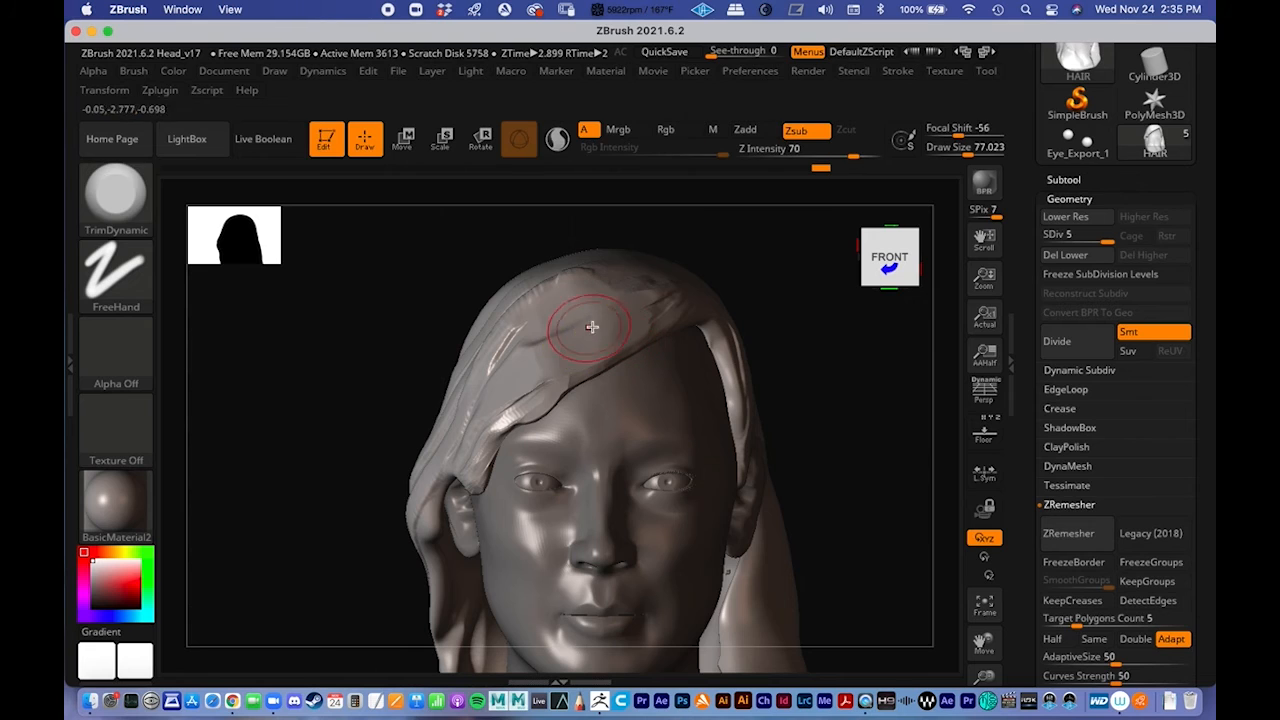
drag(343, 349, 553, 363)
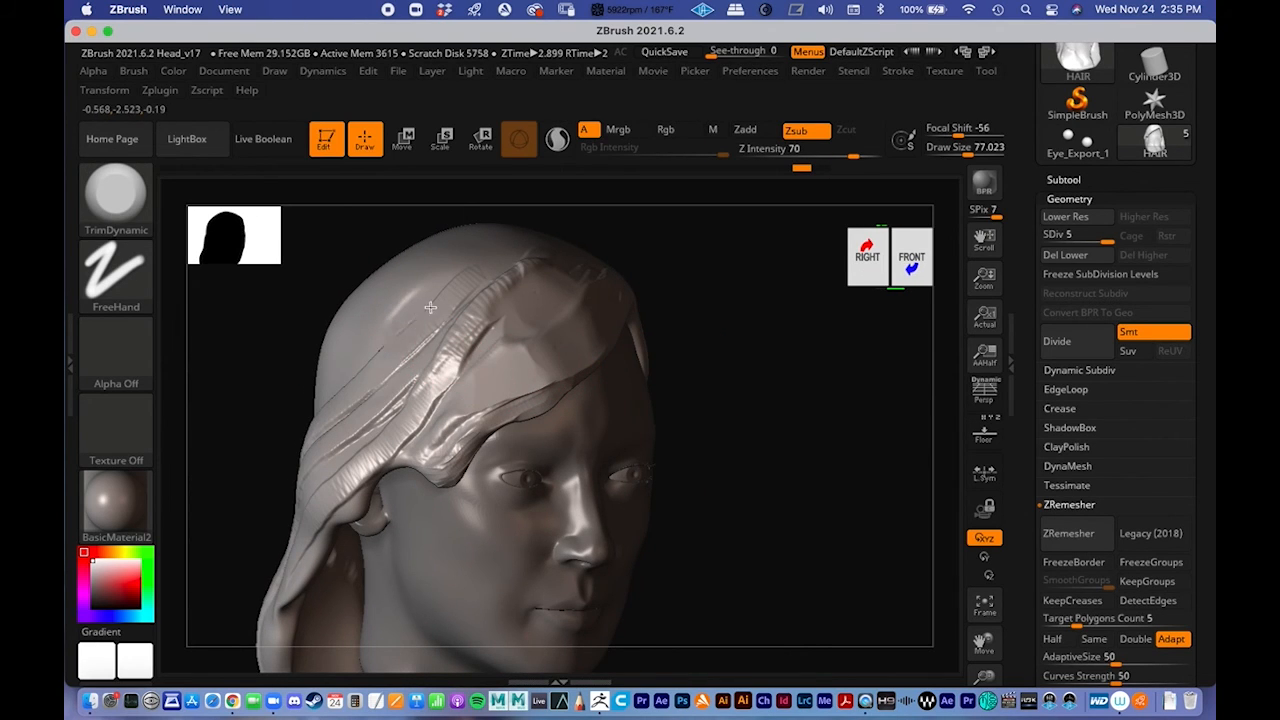
mouse_move(503, 380)
mouse_down()
mouse_move(745, 367)
mouse_move(716, 372)
mouse_up()
drag(465, 343, 173, 284)
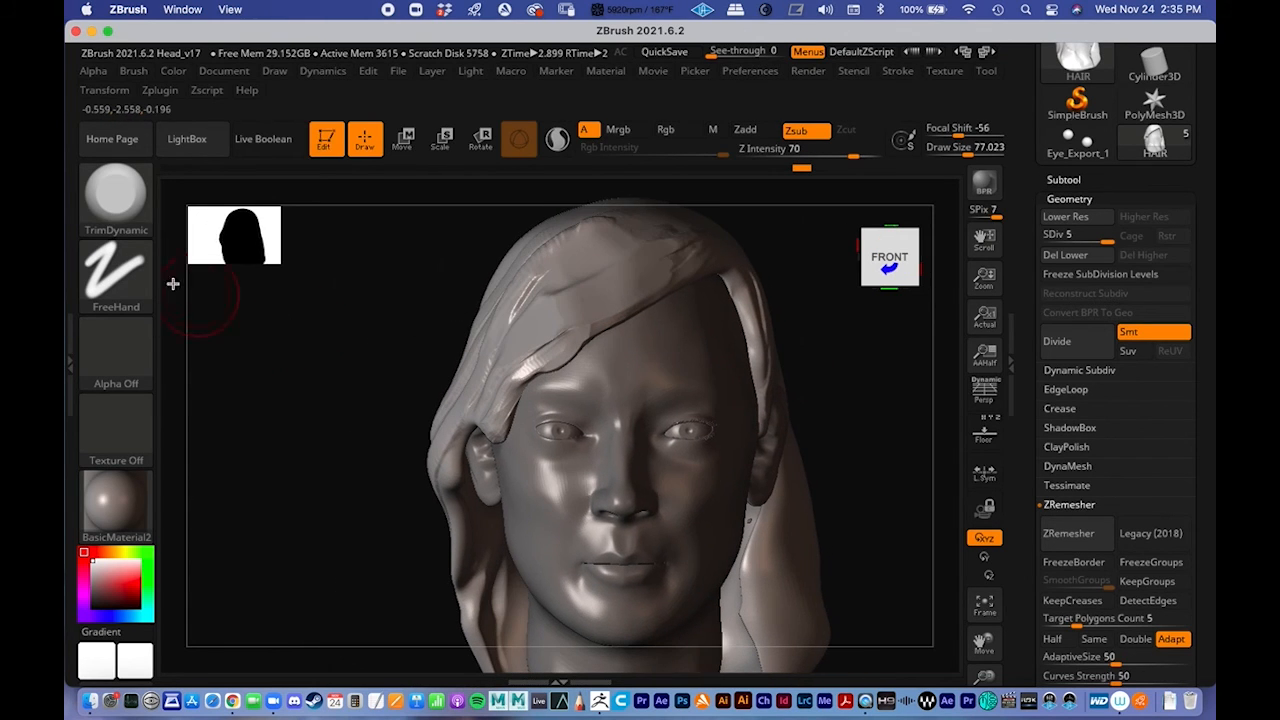
Step: Switch to the Standard brush and set its Z intensity to 34 for adding volume to the hair
click(105, 213)
key(s)
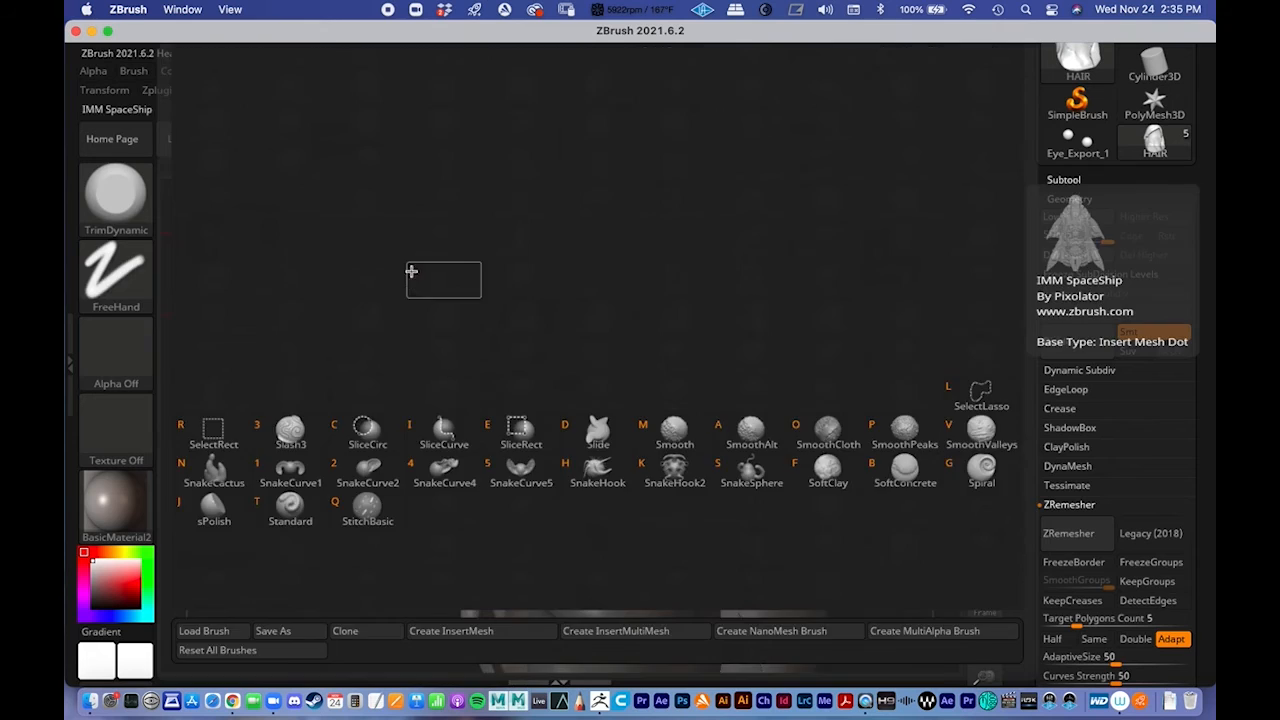
key(t)
key(space)
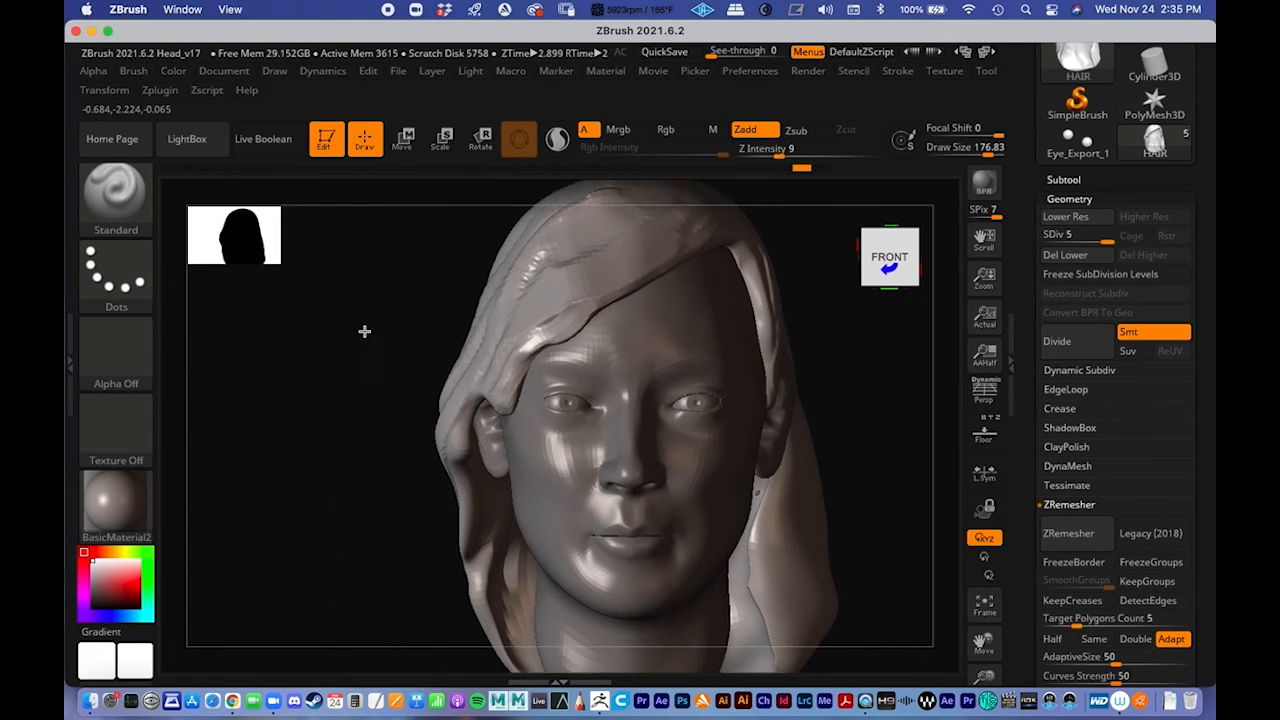
drag(364, 331, 471, 482)
drag(370, 408, 535, 461)
key(space)
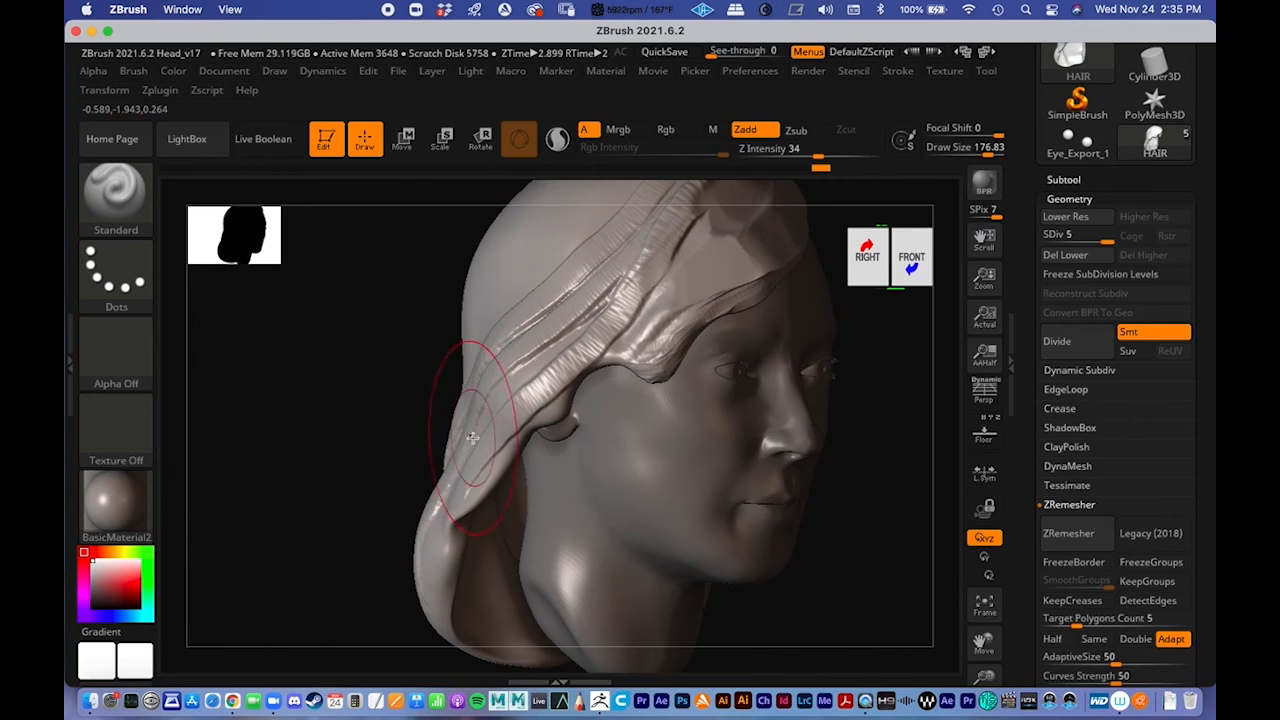
Step: Build up volume with the Standard brush on the long hair beside the neck and around the back of the head
mouse_move(351, 334)
mouse_down()
mouse_move(317, 344)
mouse_move(430, 343)
mouse_up()
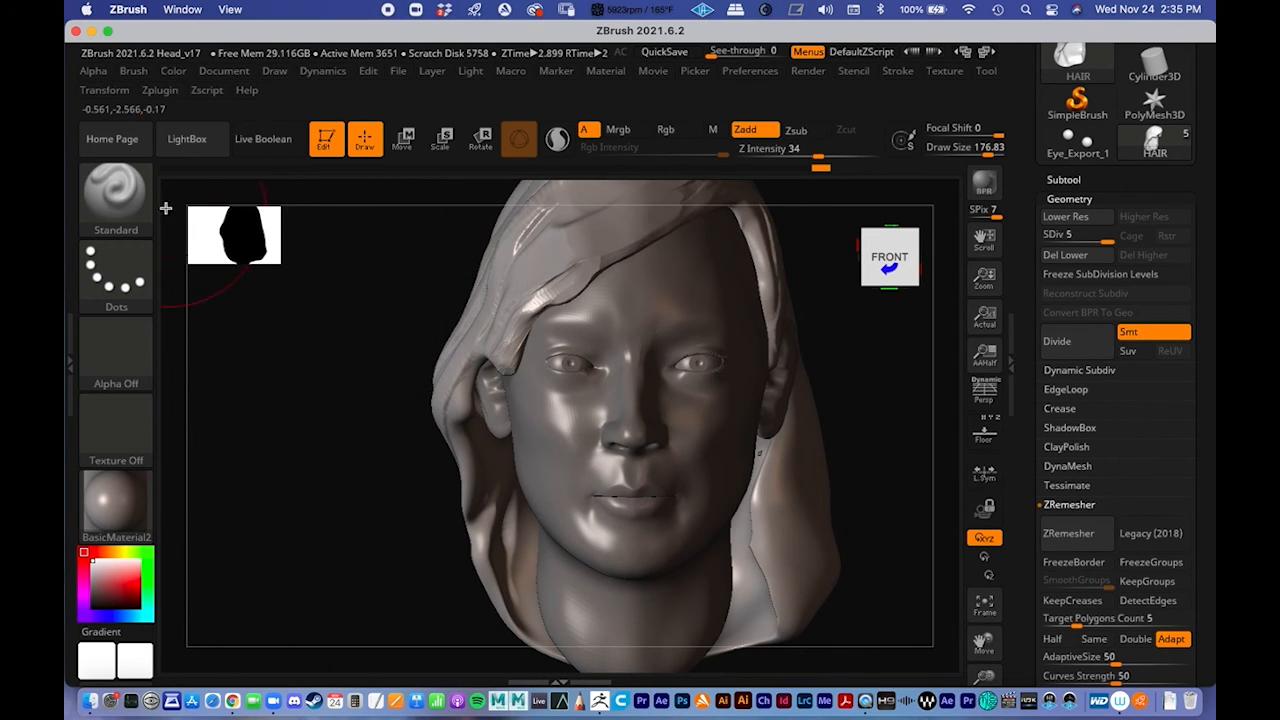
drag(403, 343, 527, 429)
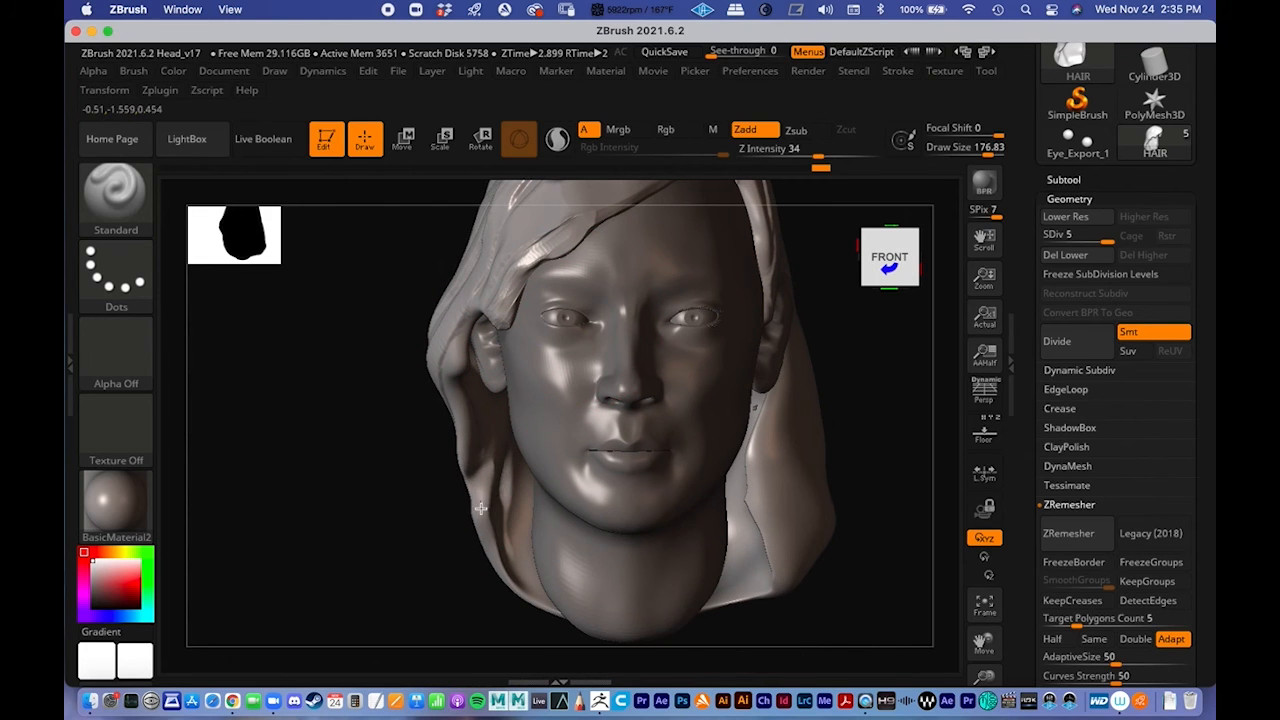
alt+right_drag(691, 431, 577, 415)
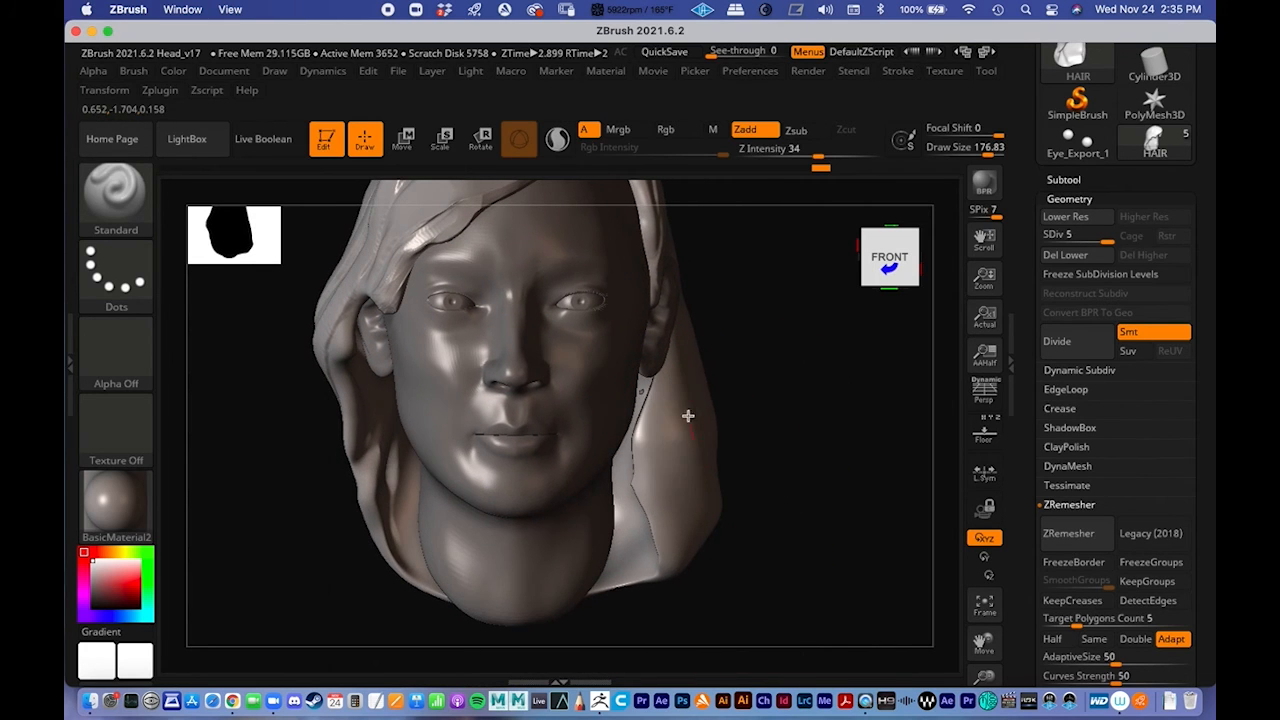
mouse_move(734, 340)
mouse_down()
mouse_move(751, 489)
mouse_move(754, 386)
mouse_move(637, 340)
mouse_move(680, 317)
mouse_move(660, 312)
mouse_up()
mouse_move(769, 361)
alt+mouse_down()
mouse_move(770, 385)
mouse_move(786, 376)
alt+mouse_up()
ctrl+right_drag(786, 376, 777, 338)
mouse_move(730, 353)
alt+mouse_down()
mouse_move(713, 349)
mouse_move(689, 386)
mouse_move(651, 354)
alt+mouse_up()
mouse_move(758, 372)
mouse_down()
mouse_move(731, 339)
mouse_move(751, 451)
mouse_move(777, 443)
mouse_move(763, 434)
mouse_move(767, 455)
mouse_up()
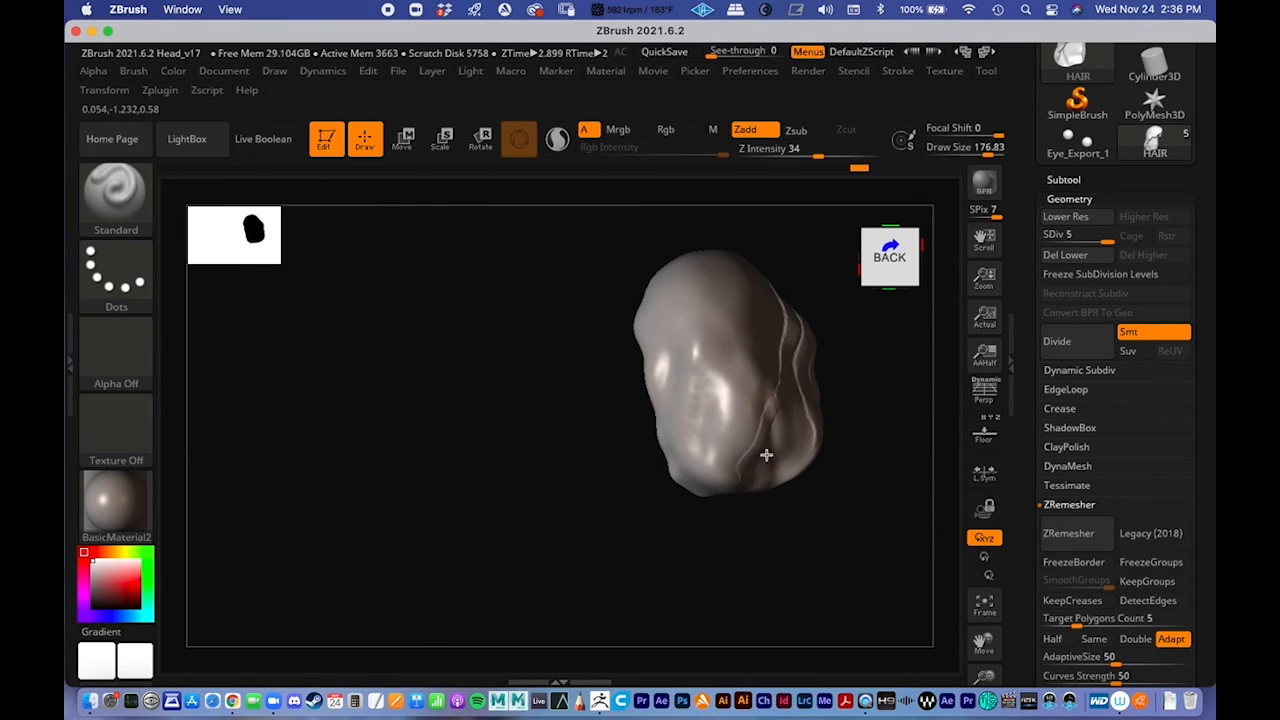
mouse_move(534, 486)
mouse_down()
mouse_move(620, 449)
mouse_move(640, 434)
mouse_move(583, 437)
mouse_move(637, 411)
mouse_move(489, 374)
mouse_move(509, 449)
mouse_move(611, 446)
mouse_move(648, 401)
mouse_up()
key(ctrl)
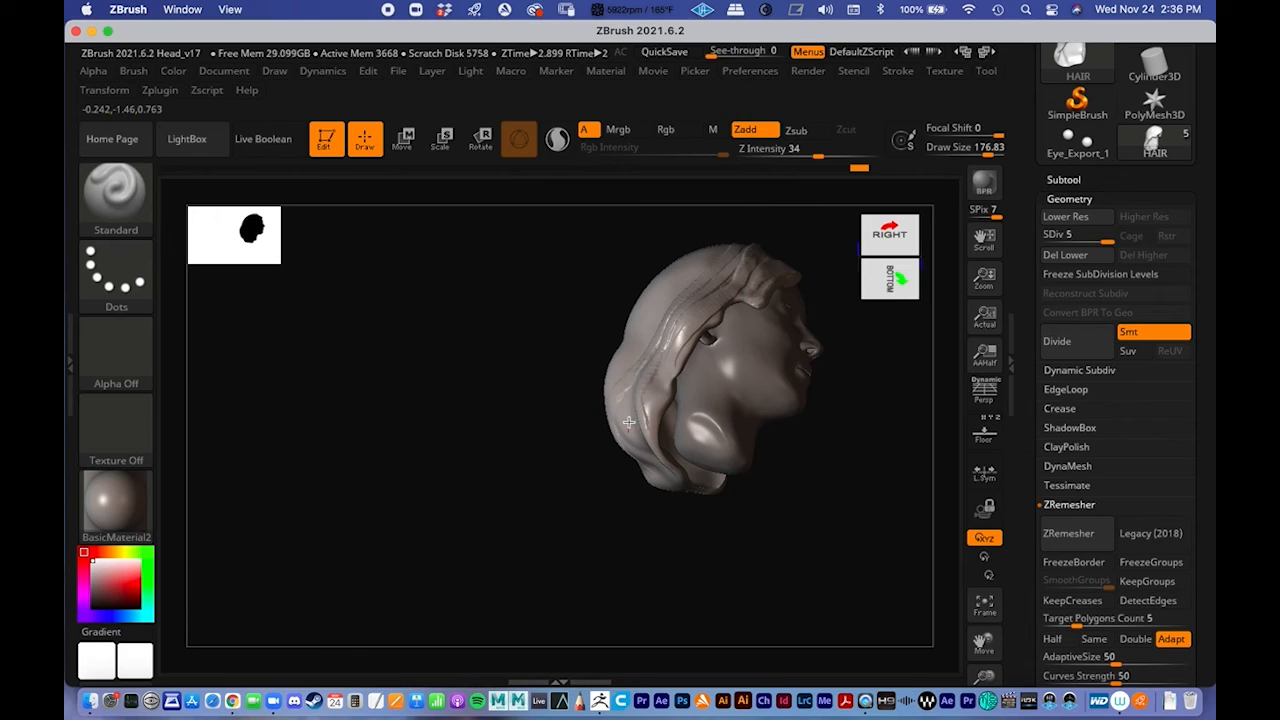
mouse_move(820, 484)
mouse_down()
mouse_move(774, 531)
mouse_move(683, 531)
mouse_move(551, 369)
mouse_move(643, 368)
mouse_move(760, 334)
mouse_up()
Step: Undo the last stroke, set the Standard brush's Z intensity to 18 and softly swell the hair on the head's right side
key(super+z)
key(space)
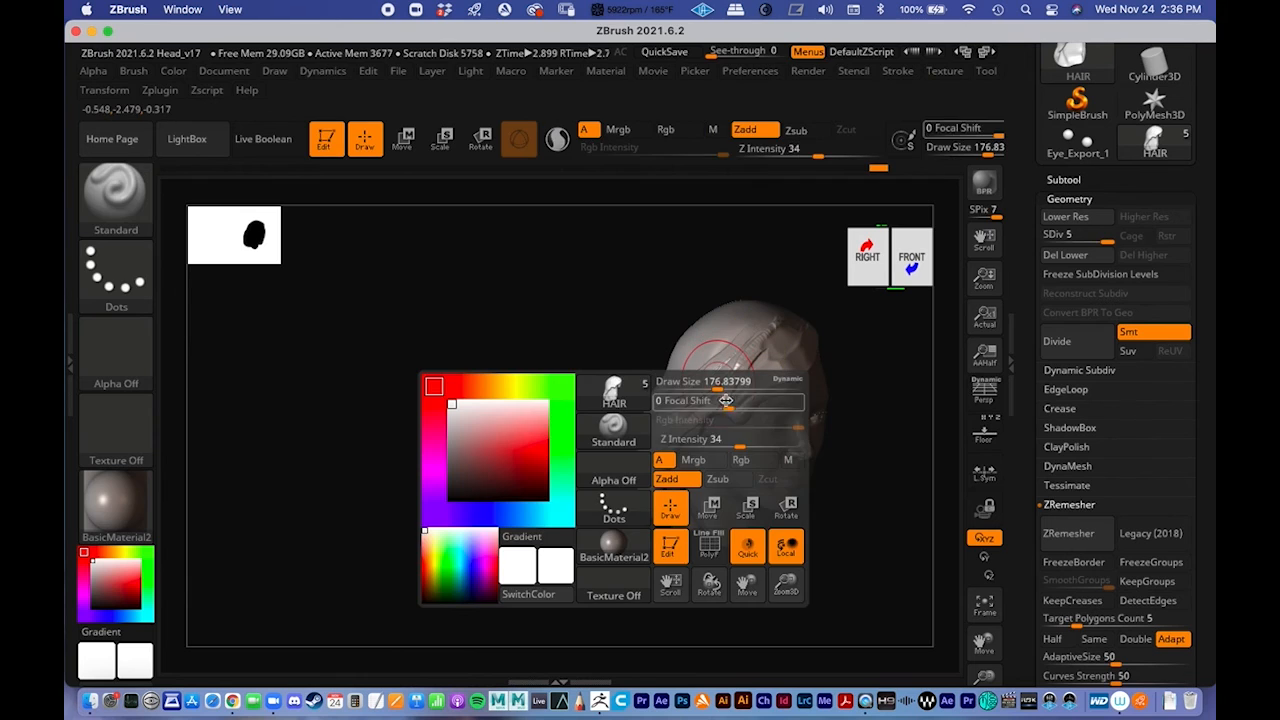
drag(724, 438, 712, 438)
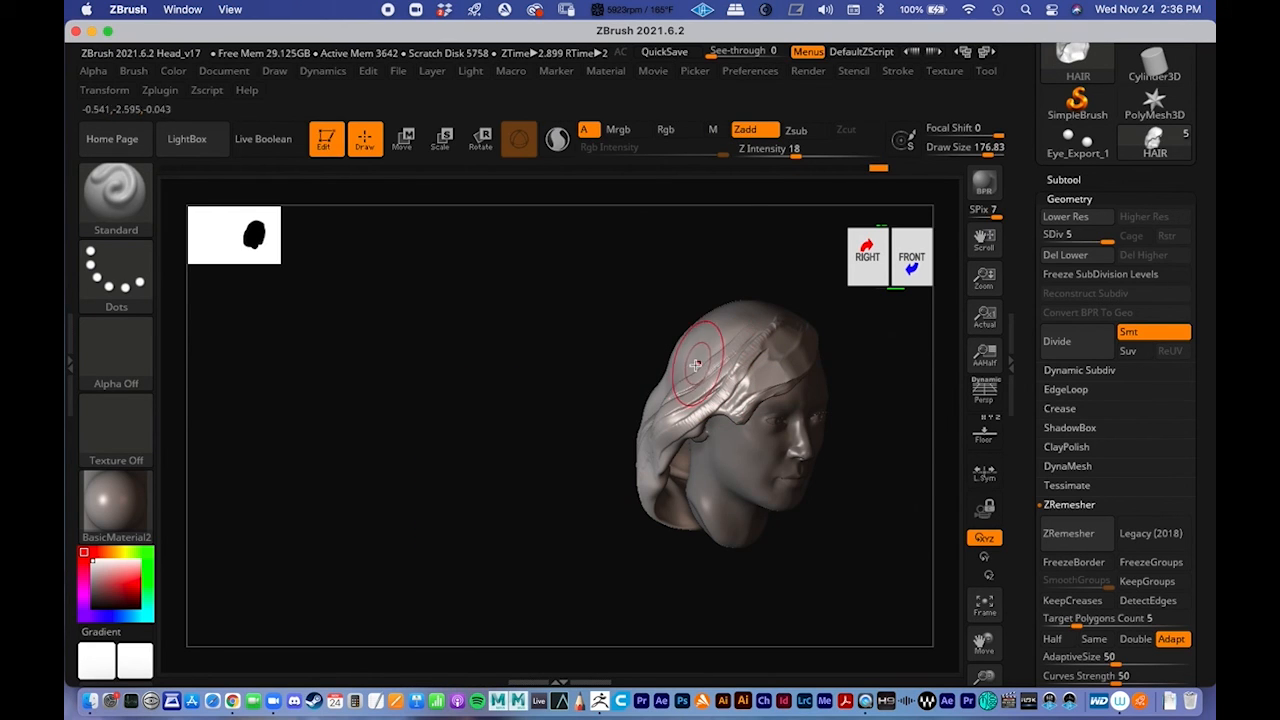
right_drag(796, 549, 728, 500)
mouse_move(606, 370)
alt+right_down()
mouse_move(463, 337)
mouse_move(774, 384)
mouse_move(598, 388)
mouse_move(609, 326)
mouse_move(415, 350)
mouse_move(520, 348)
alt+right_up()
Step: Select the TrimAdaptive brush and cut the fringe above the forehead into broad flat planes
right_click(520, 348)
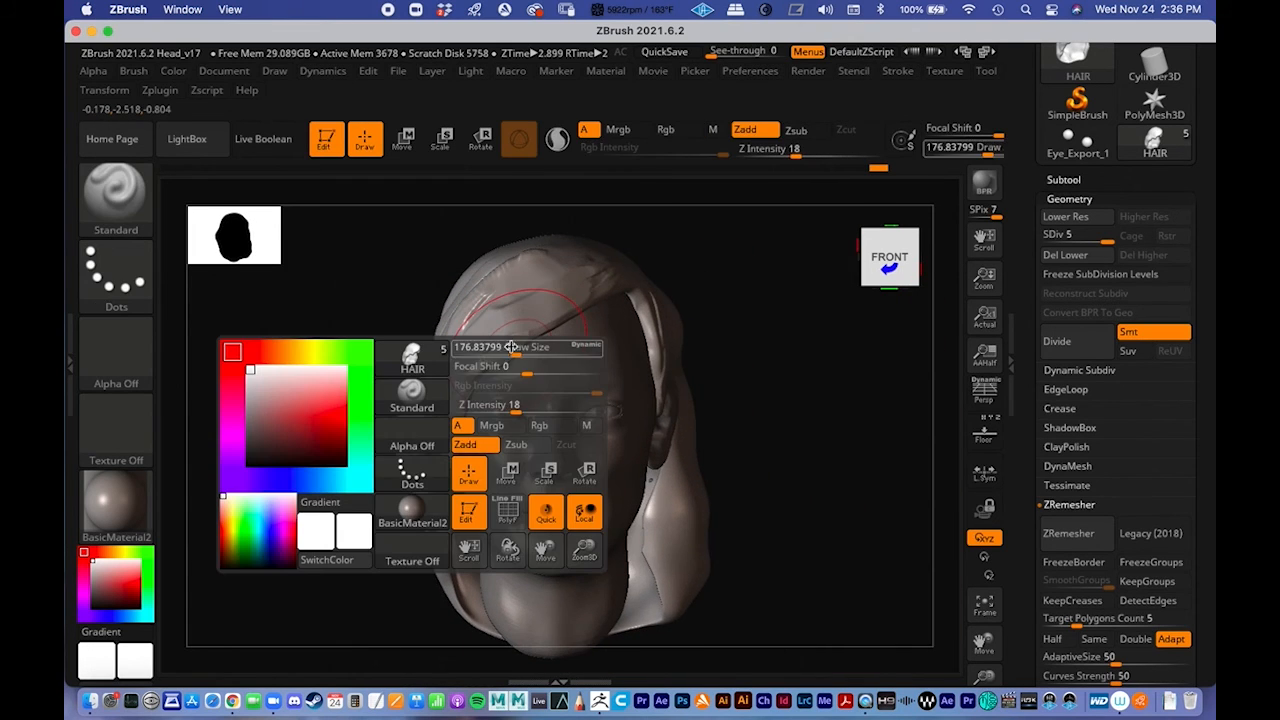
click(418, 402)
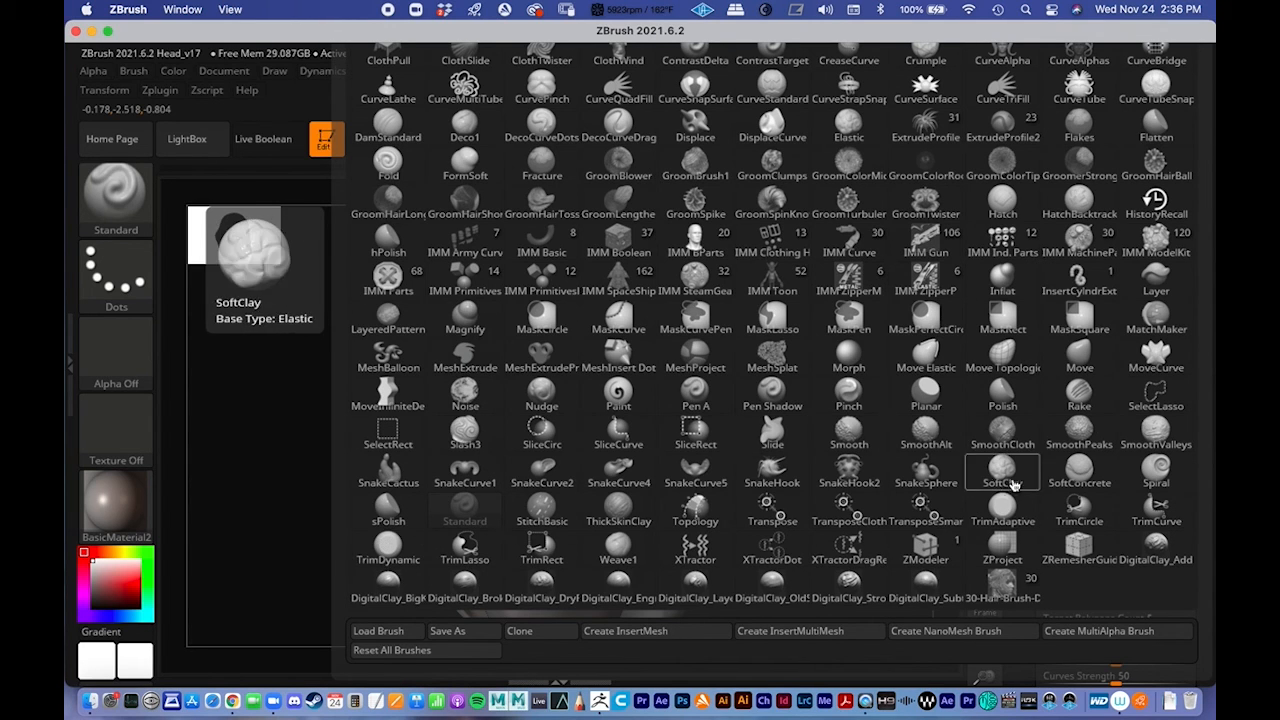
click(1002, 508)
drag(778, 355, 782, 478)
drag(518, 388, 585, 399)
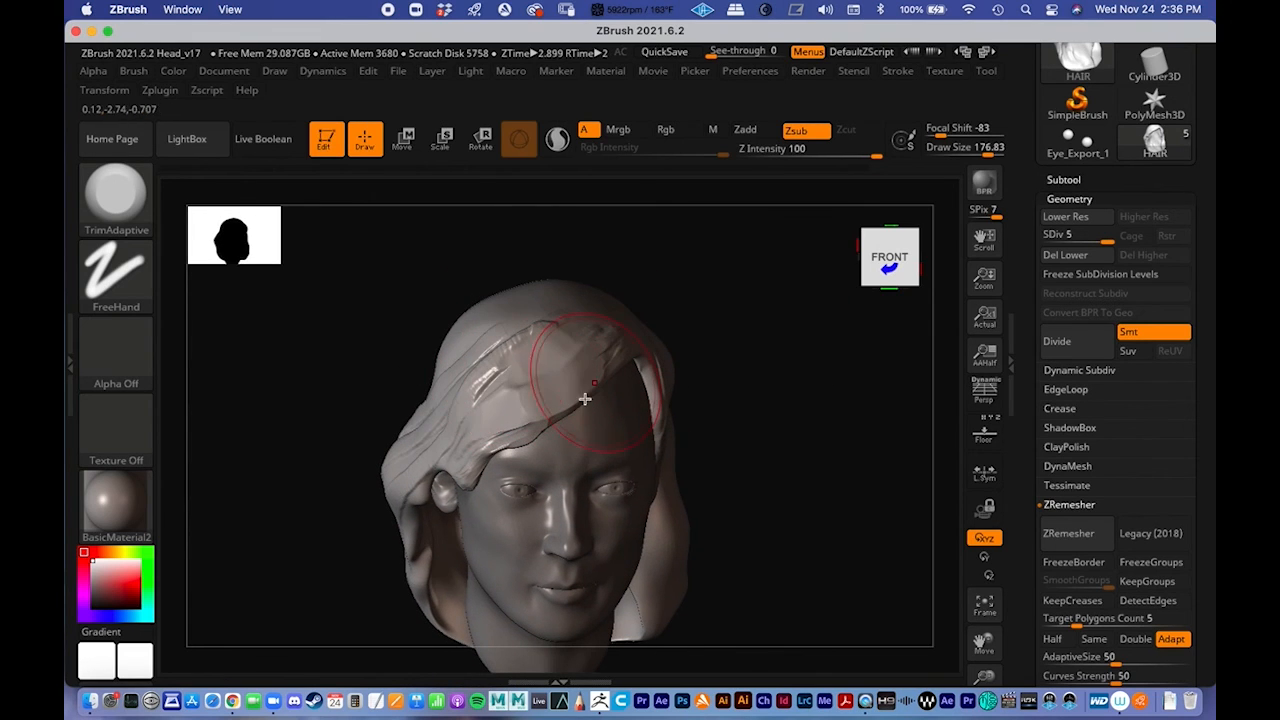
drag(688, 344, 713, 352)
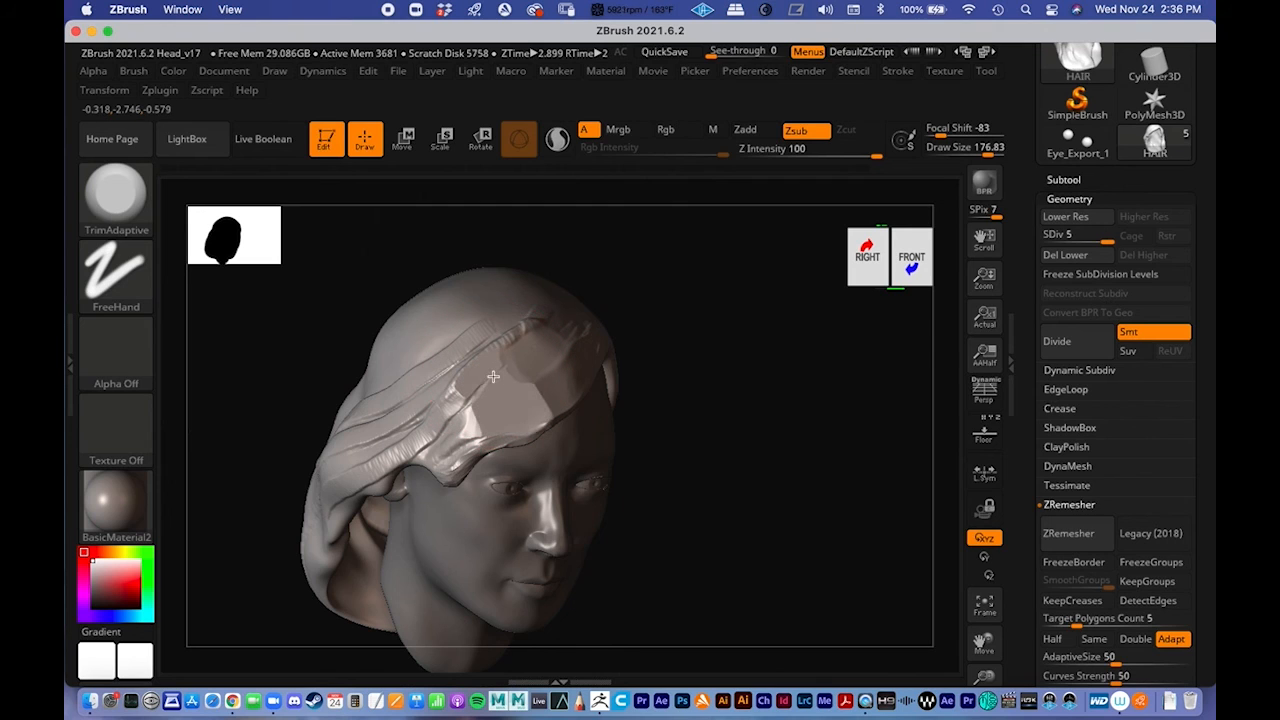
Step: Flatten the hair from the fringe up to the right side of the crown into large planes with TrimAdaptive
drag(743, 455, 717, 459)
mouse_move(797, 360)
mouse_down()
mouse_move(789, 403)
mouse_move(521, 324)
mouse_up()
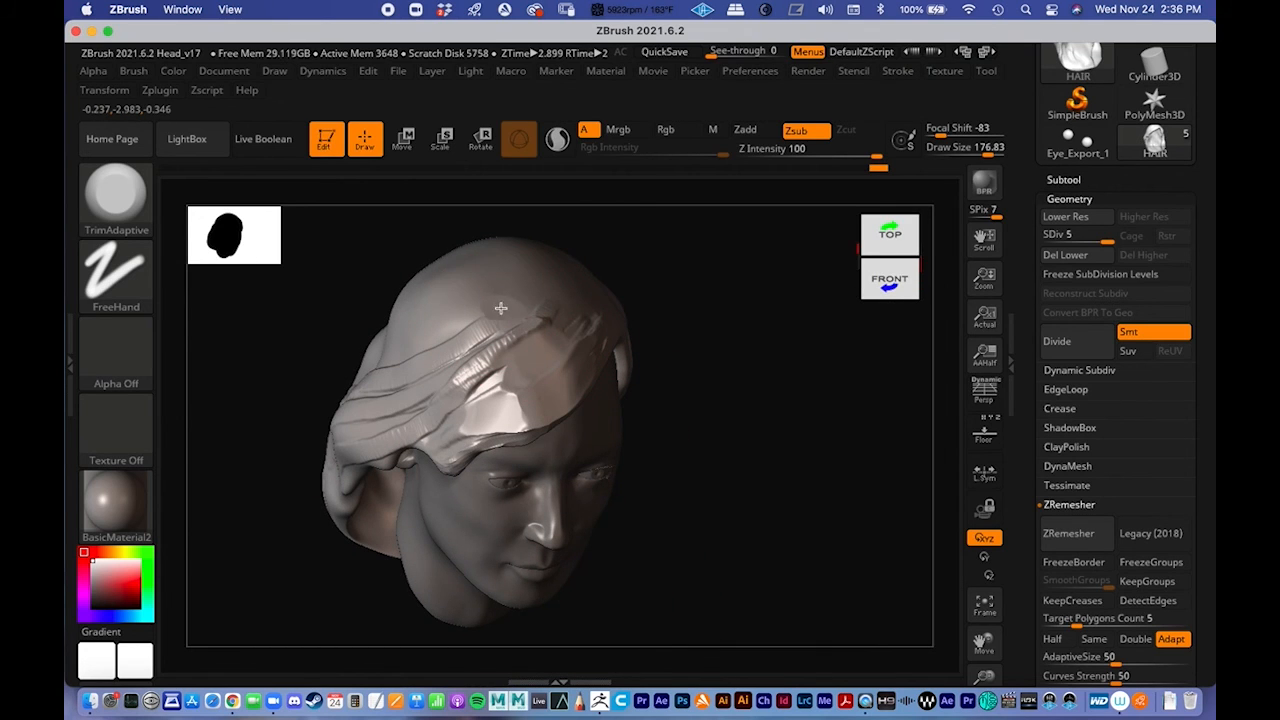
drag(758, 408, 463, 340)
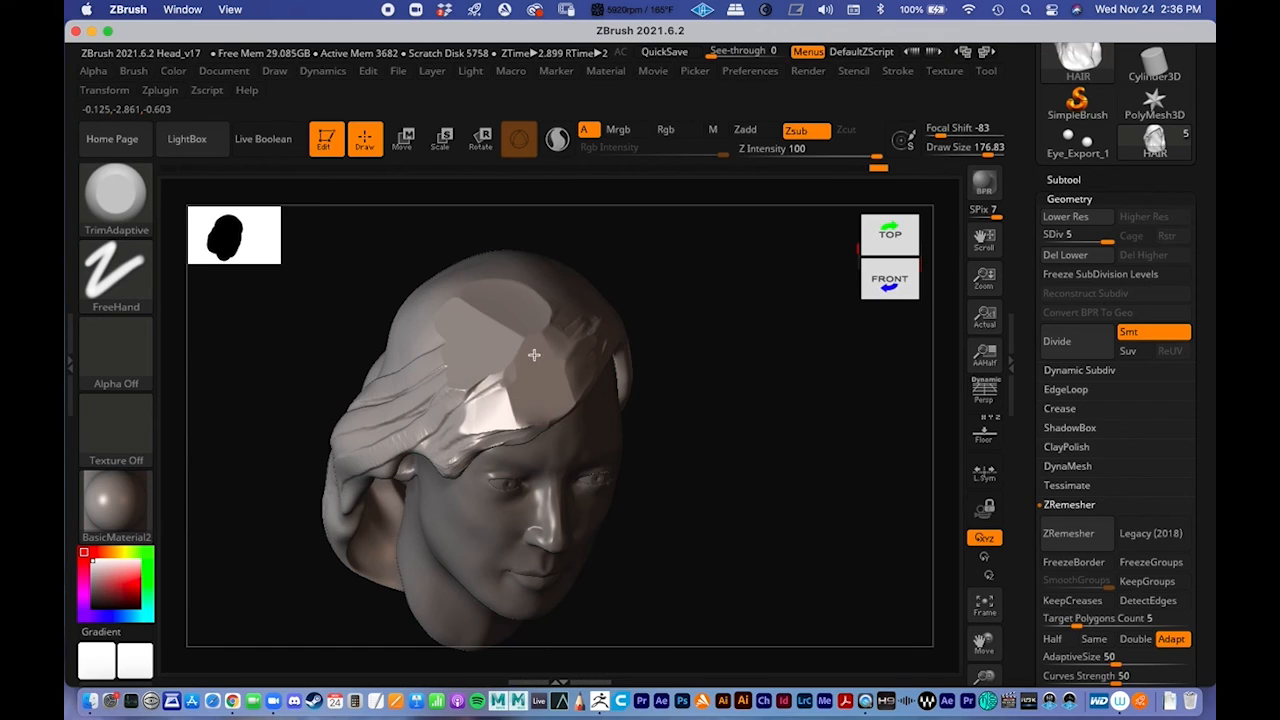
drag(706, 391, 890, 417)
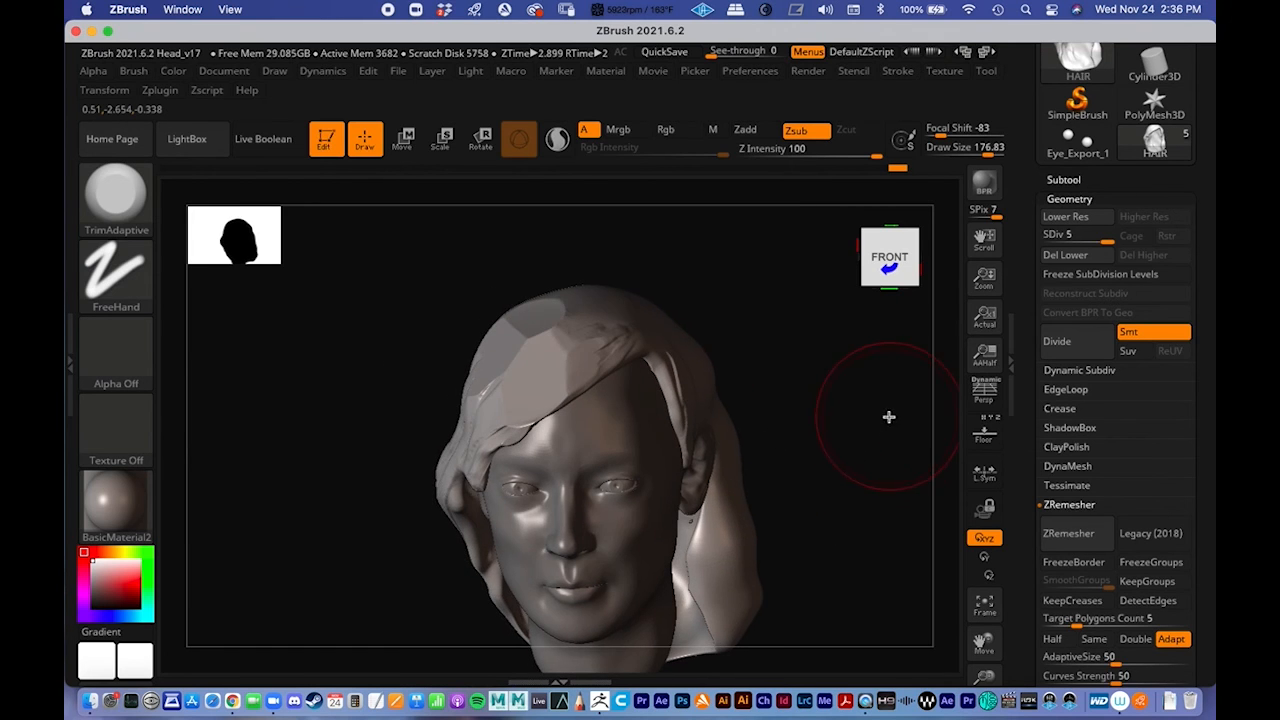
mouse_move(823, 451)
mouse_down()
mouse_move(837, 426)
mouse_move(737, 366)
mouse_move(751, 360)
mouse_move(765, 382)
mouse_move(751, 429)
mouse_move(527, 365)
mouse_up()
Step: Flatten the strands over the right temple and above the right ear into broad planes with TrimAdaptive
drag(334, 358, 454, 340)
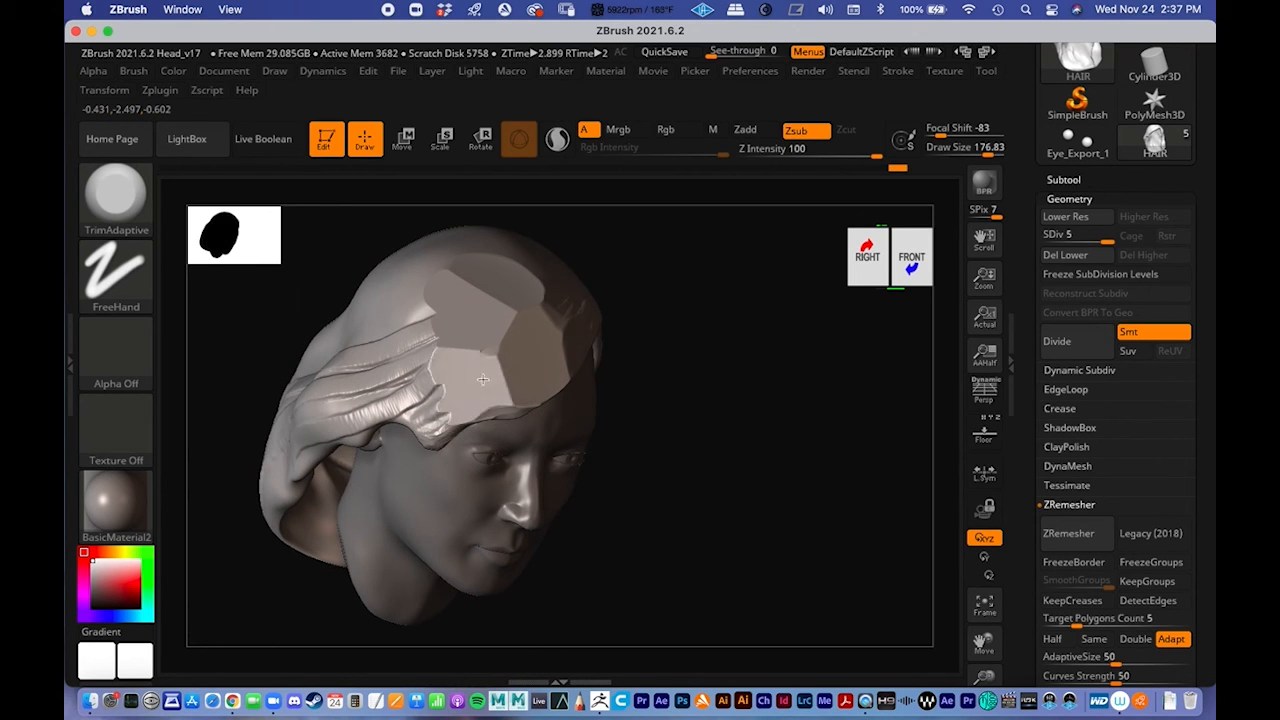
drag(692, 423, 729, 403)
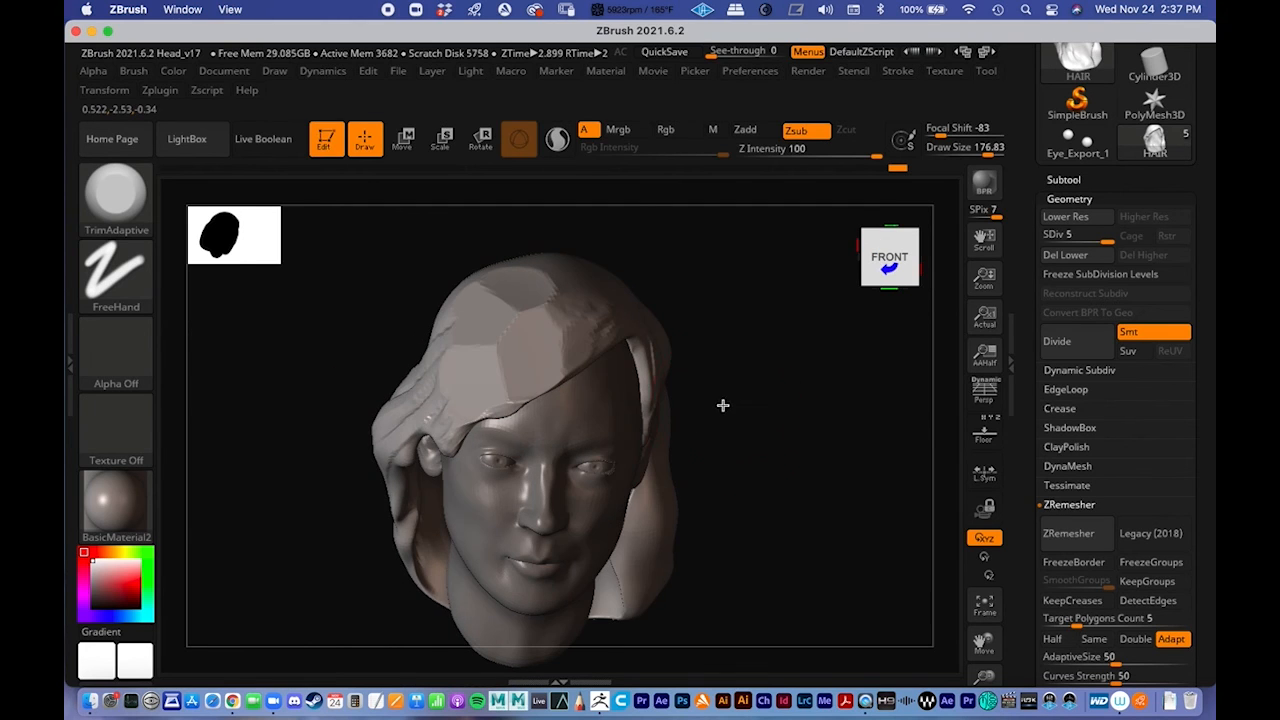
mouse_move(306, 399)
mouse_down()
mouse_move(360, 370)
mouse_move(389, 384)
mouse_up()
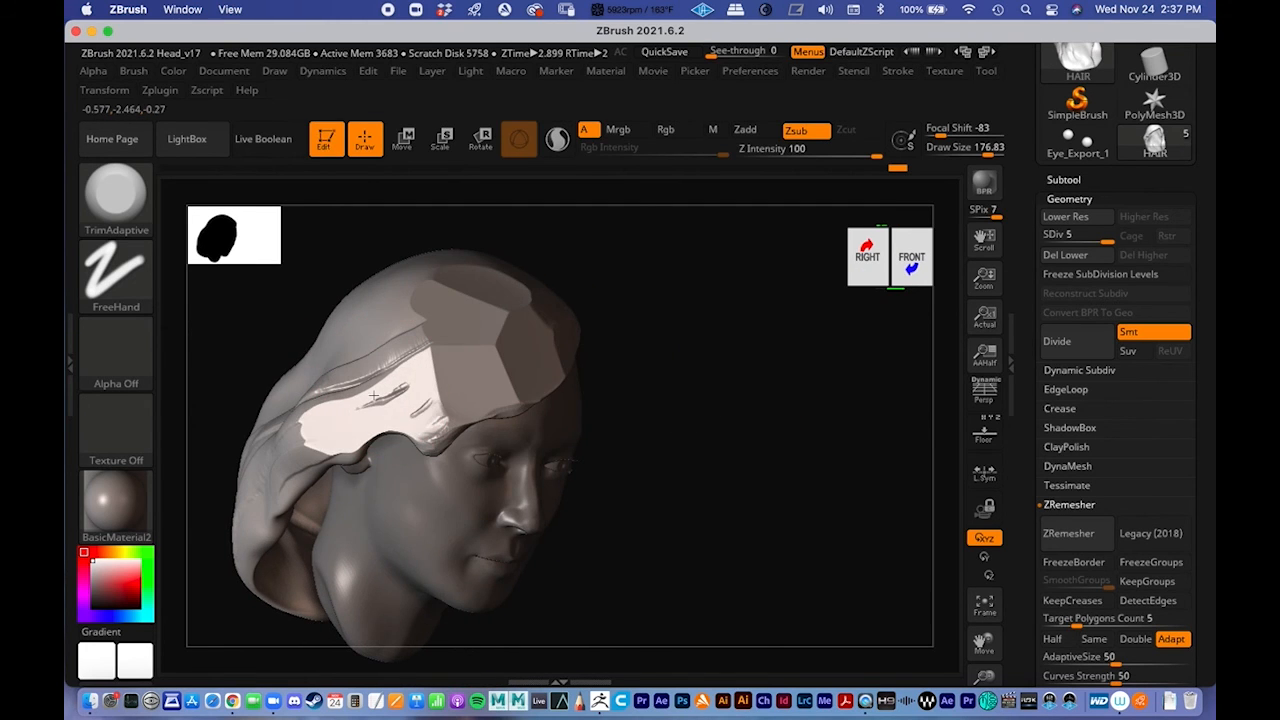
drag(714, 469, 707, 441)
Step: Flatten the hair along the parting and the front hairline toward the left temple with TrimAdaptive
alt+drag(757, 366, 695, 425)
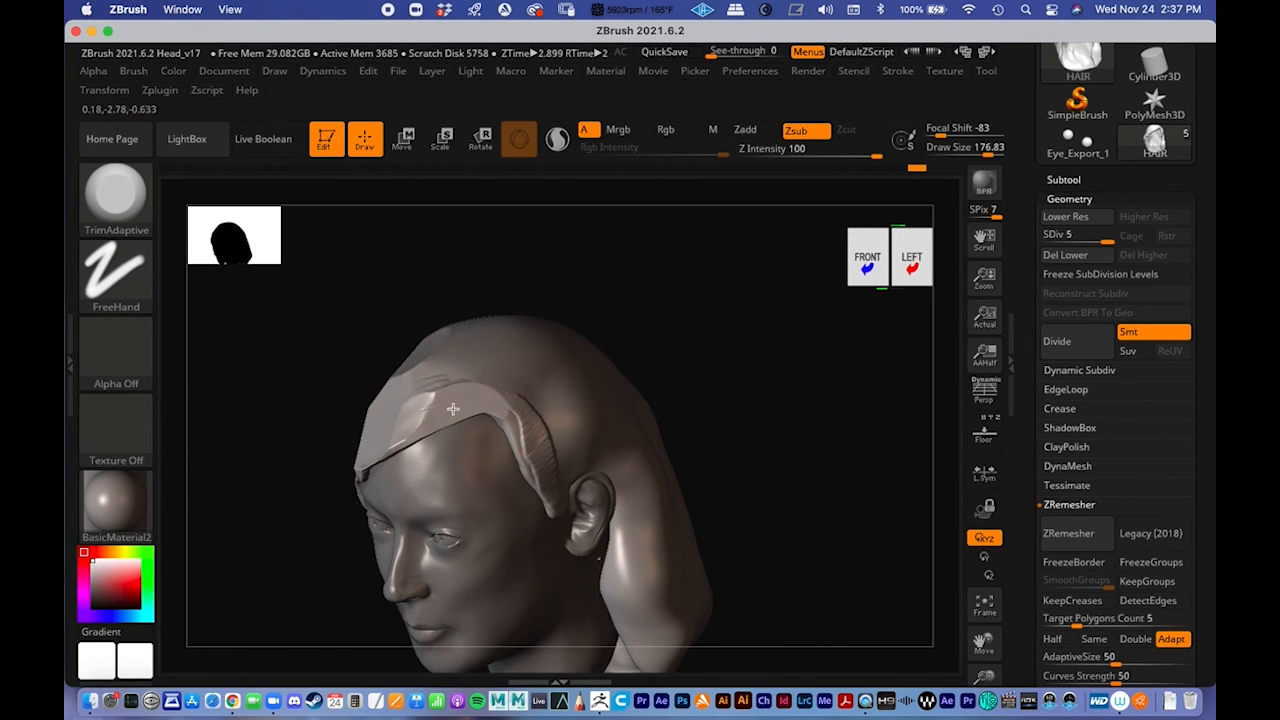
mouse_move(730, 379)
mouse_down()
mouse_move(740, 343)
mouse_move(690, 354)
mouse_move(686, 331)
mouse_up()
drag(529, 403, 541, 400)
shift+drag(325, 358, 366, 343)
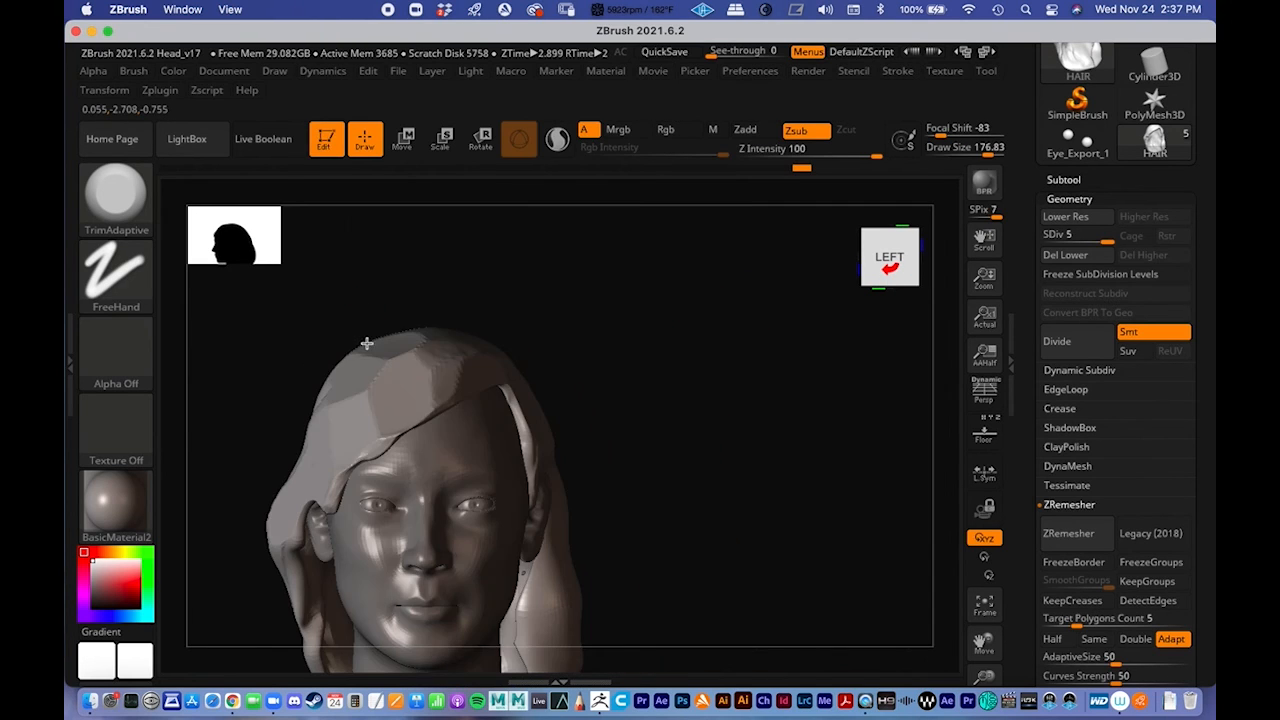
Step: Plane down the remaining strands on the right side of the hair, from the ear up to the crown, with TrimAdaptive
alt+drag(592, 317, 616, 267)
drag(685, 356, 718, 366)
drag(354, 514, 418, 425)
drag(331, 500, 421, 386)
Step: Switch back to the TrimDynamic brush and flatten the hair at the parting and above the left ear
key(space)
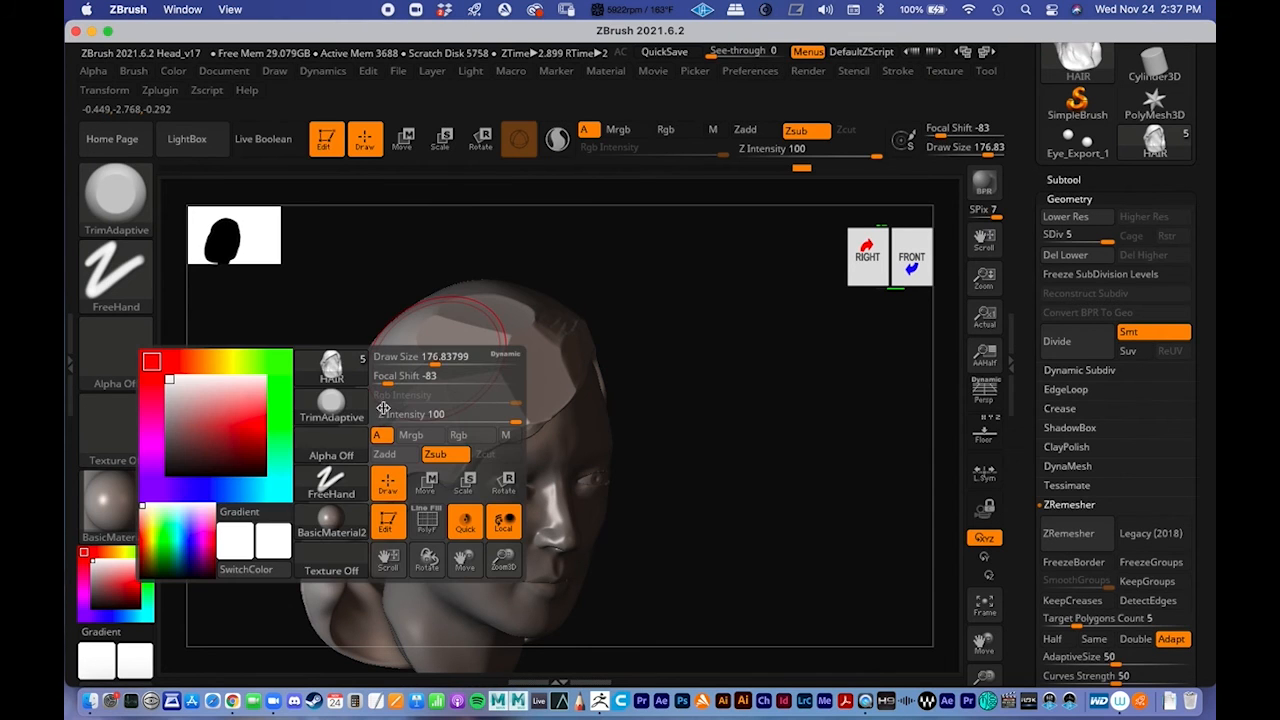
click(335, 406)
key(t)
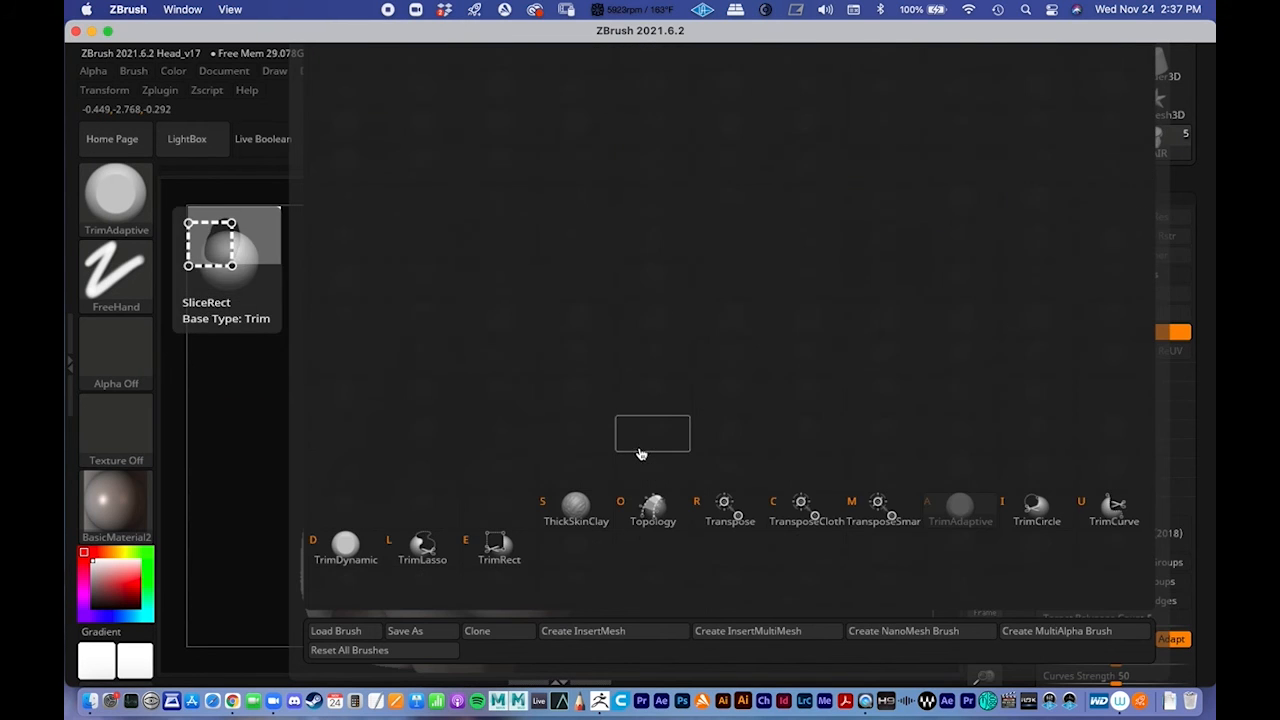
key(d)
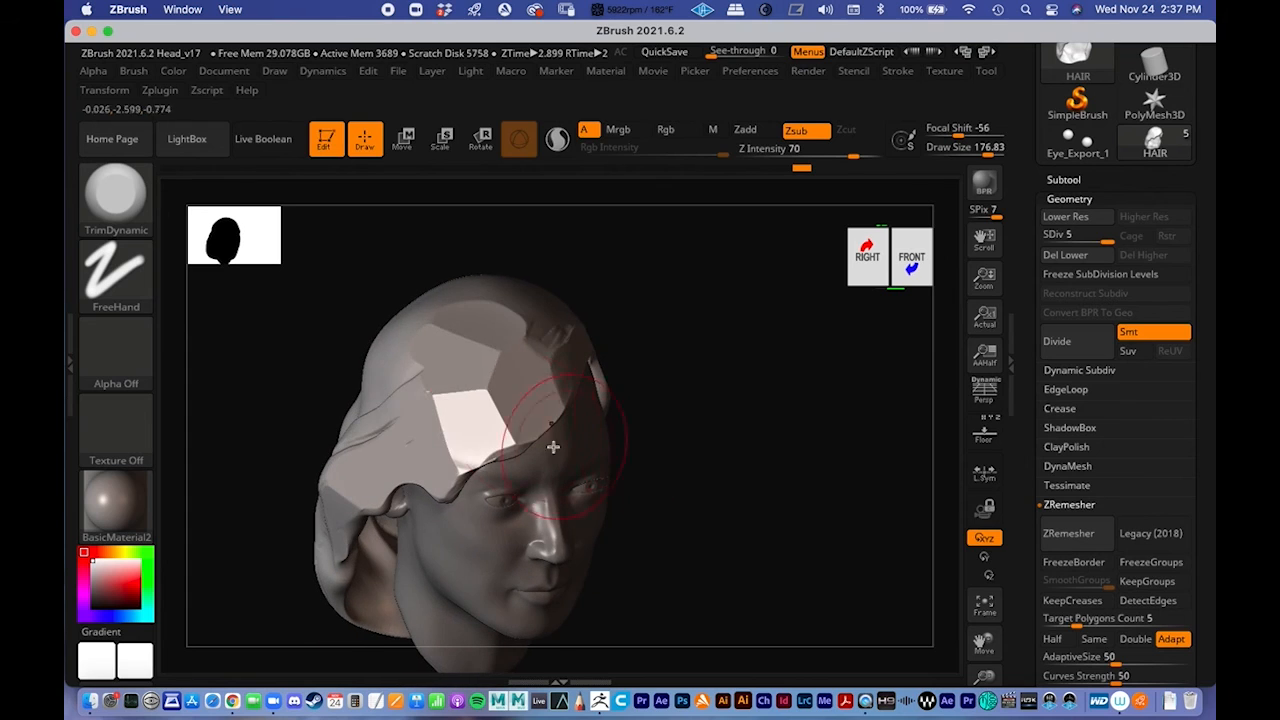
drag(657, 341, 663, 380)
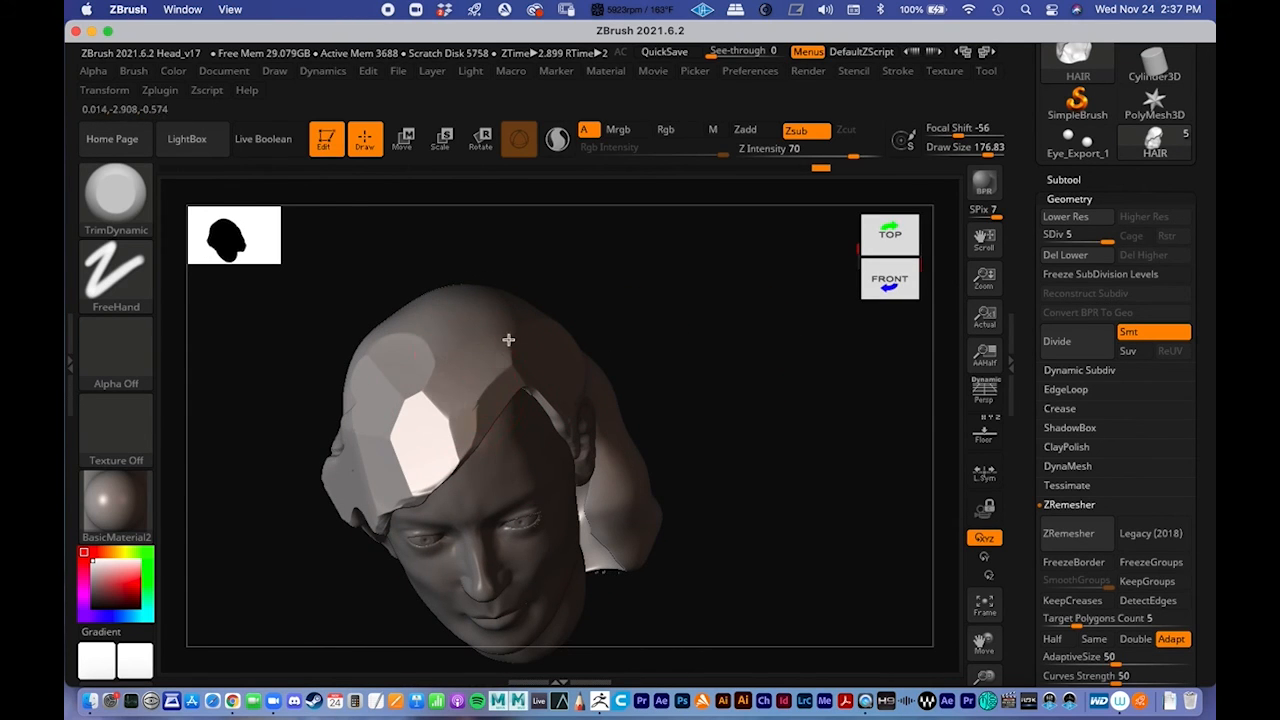
drag(584, 306, 493, 402)
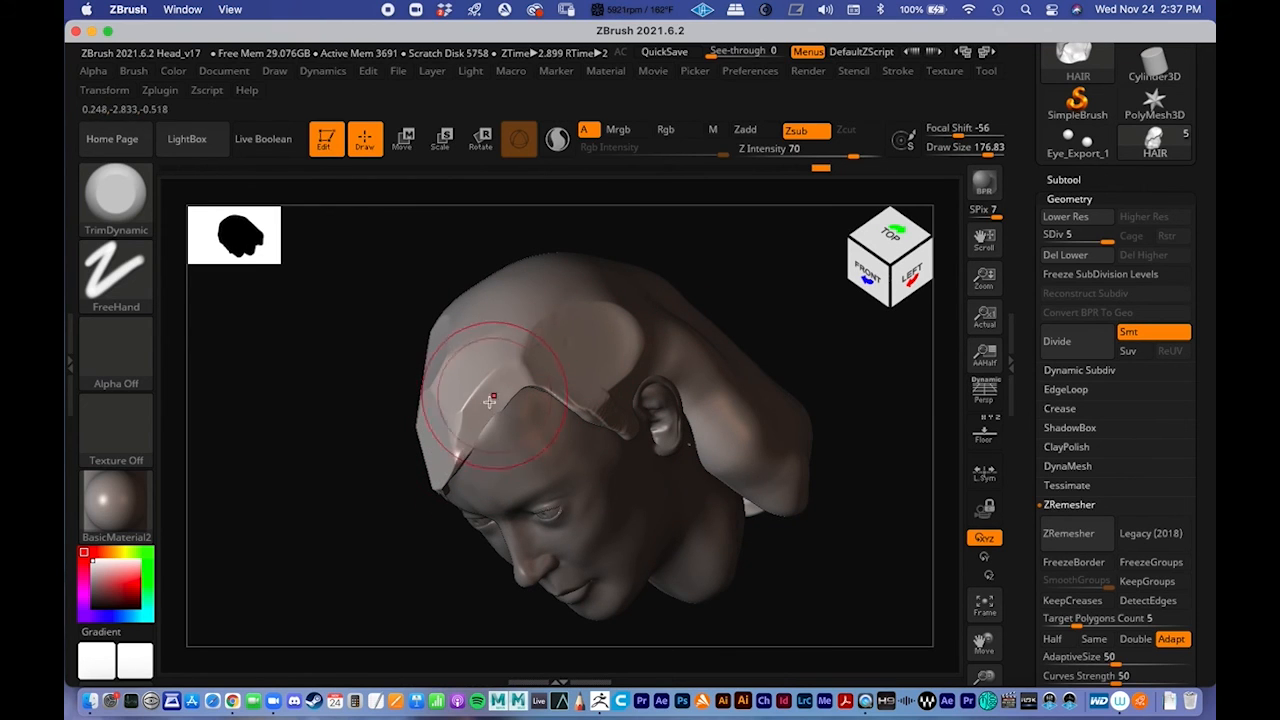
shift+drag(606, 412, 663, 300)
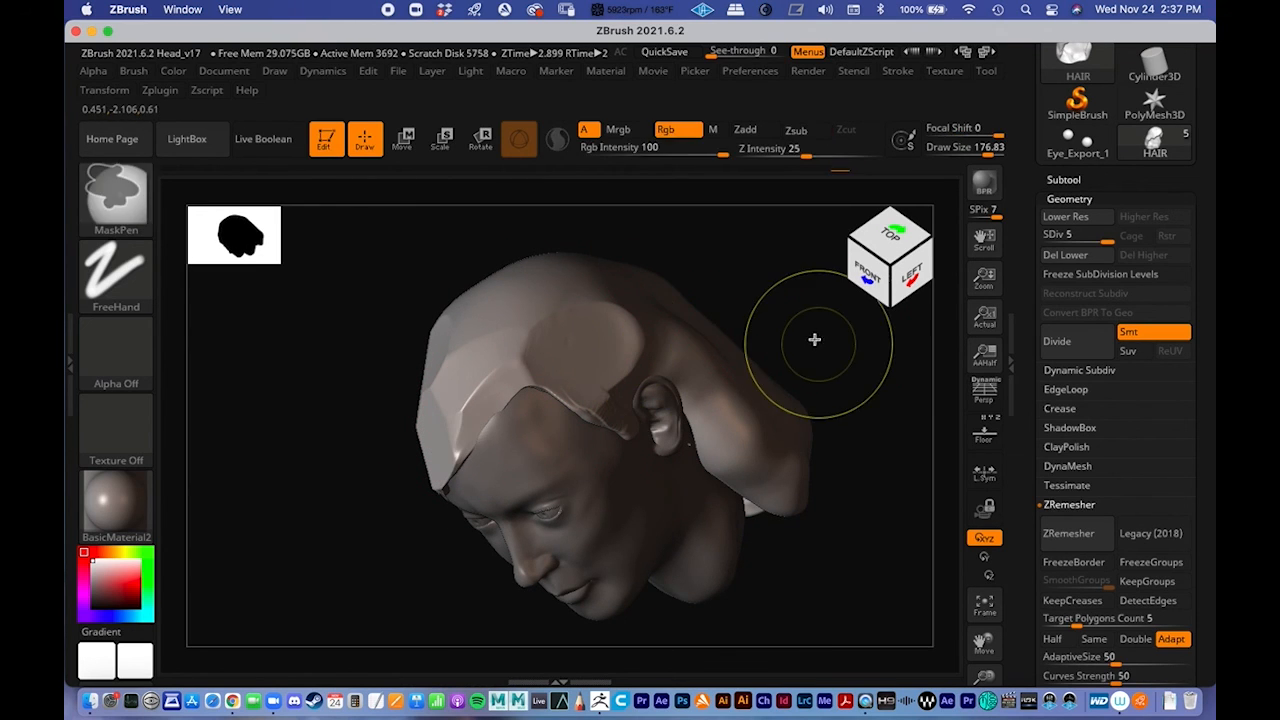
Step: Undo the plane-flattening strokes on the hair until the earlier strand forms return
mouse_move(838, 573)
mouse_down()
mouse_move(857, 491)
mouse_move(814, 474)
mouse_move(709, 263)
mouse_move(726, 363)
mouse_move(712, 320)
mouse_up()
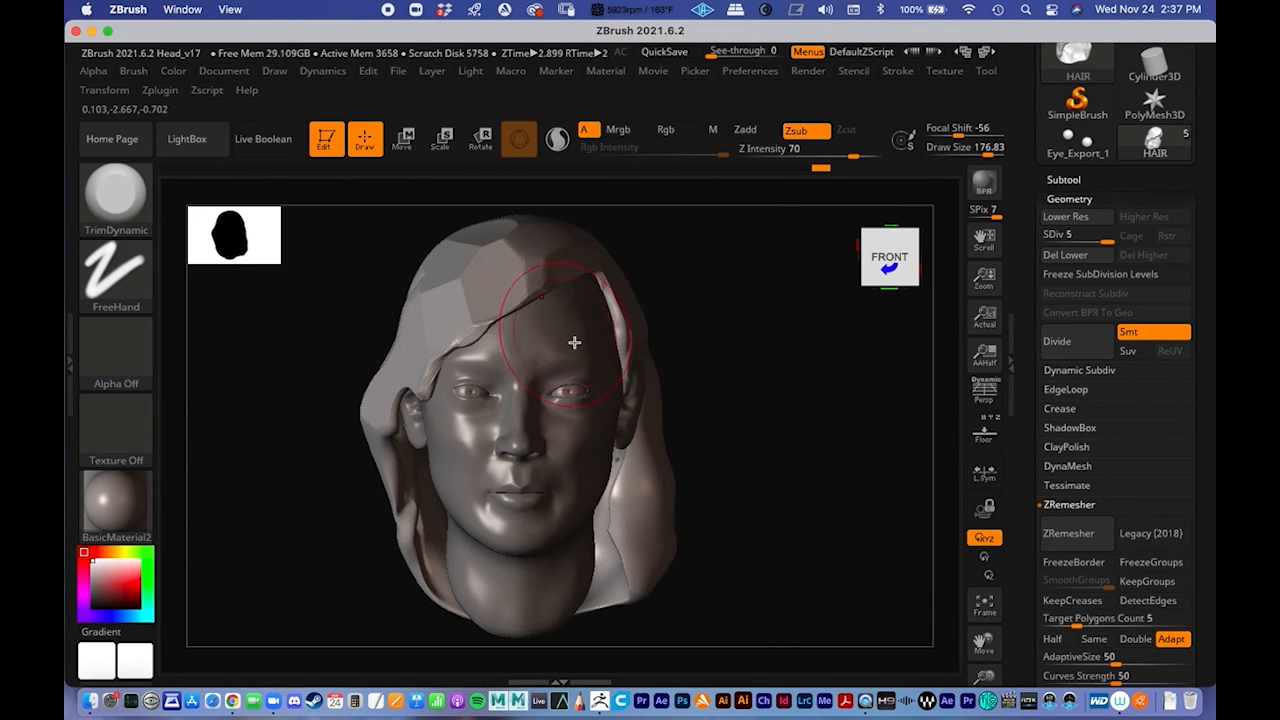
alt+drag(694, 276, 707, 296)
drag(789, 297, 523, 313)
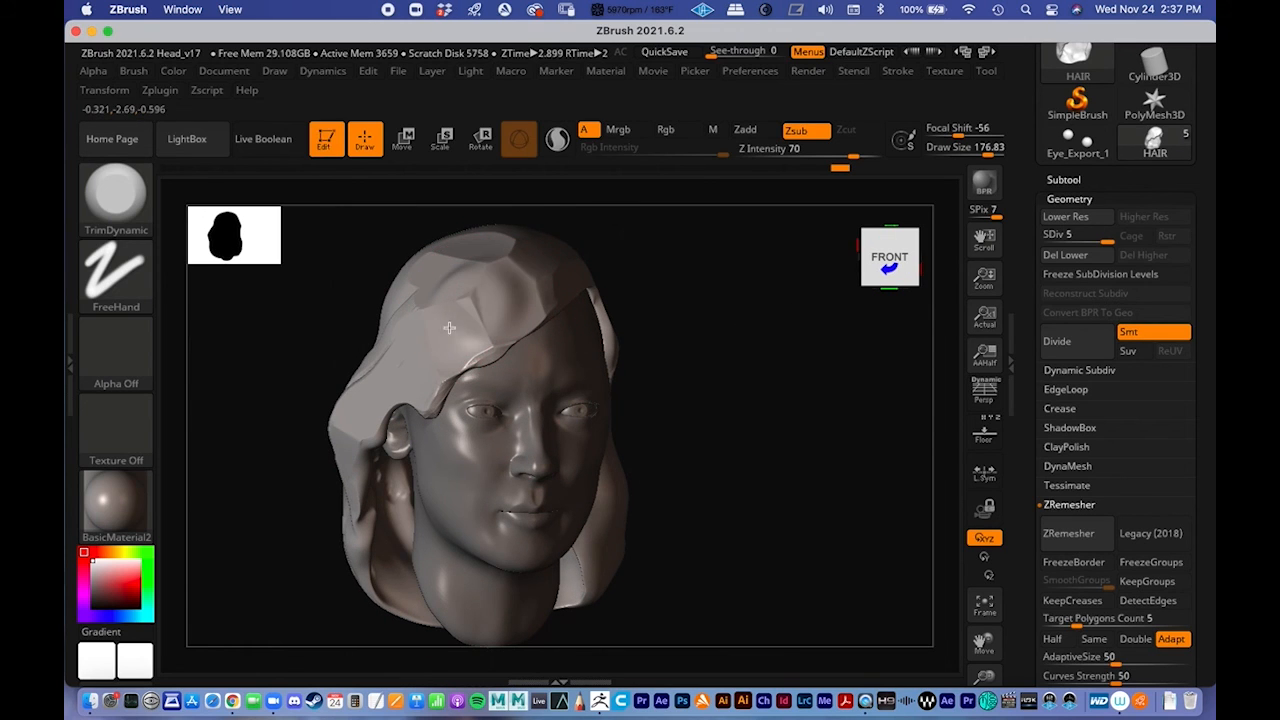
mouse_move(523, 303)
mouse_down()
mouse_move(717, 394)
mouse_move(734, 380)
mouse_up()
key(ctrl)
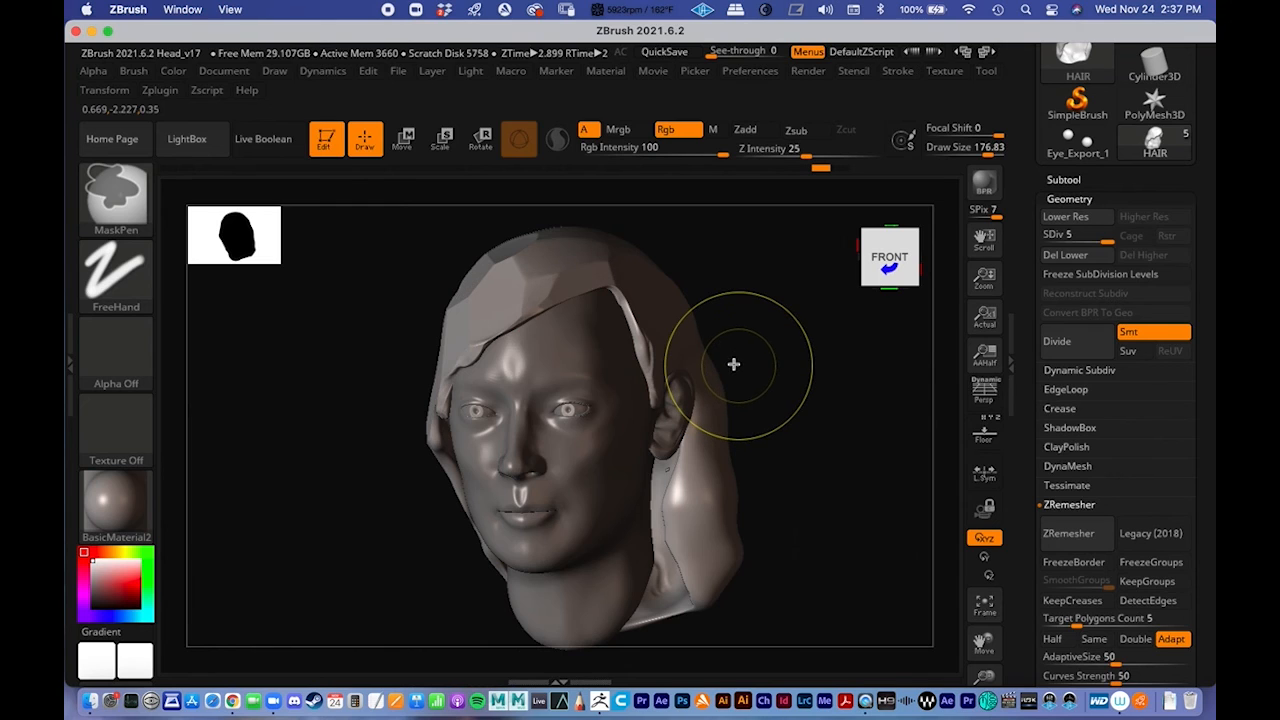
drag(314, 366, 436, 370)
key(ctrl)
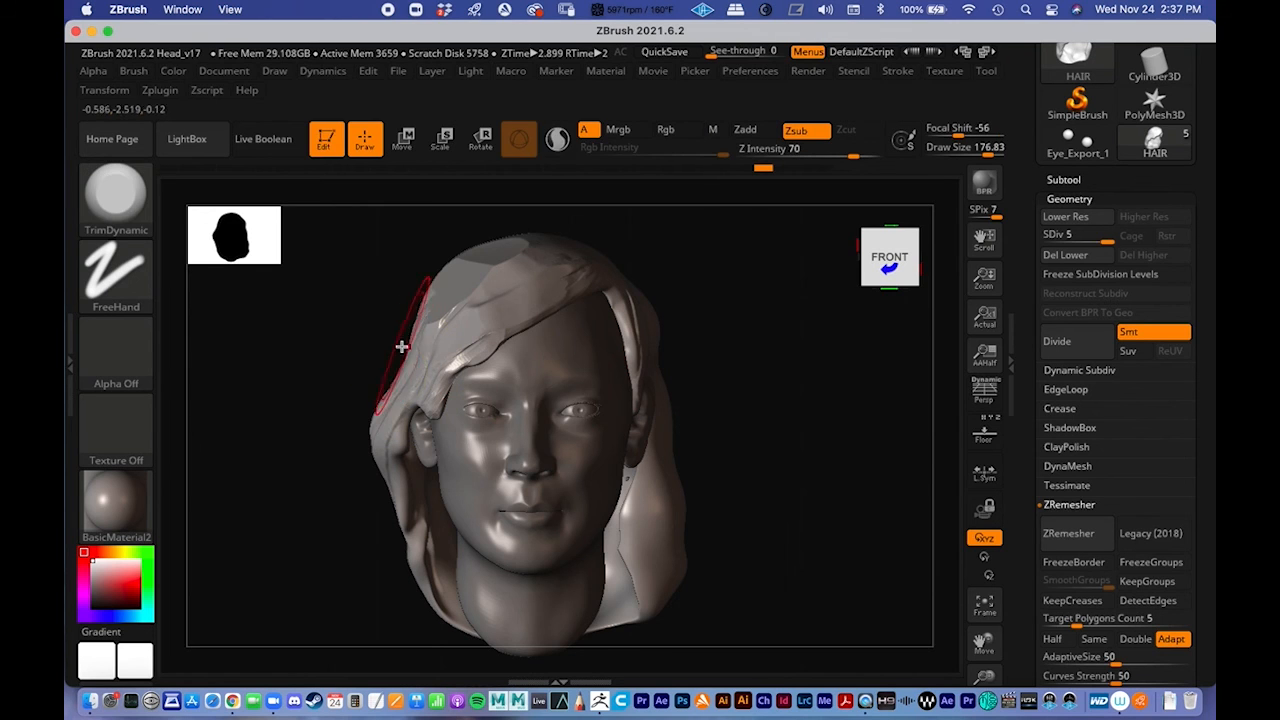
mouse_move(346, 363)
mouse_down()
mouse_move(373, 387)
mouse_move(348, 409)
mouse_up()
key(ctrl+z)
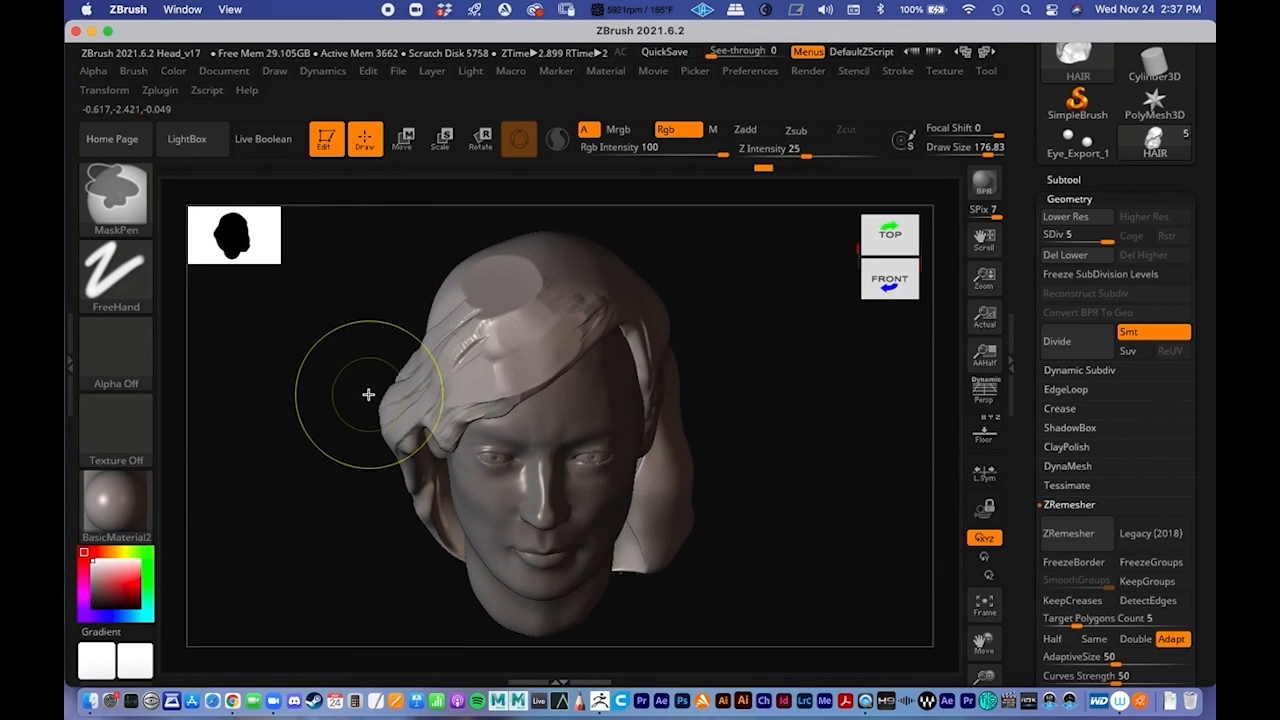
key(ctrl+z)
drag(322, 414, 320, 362)
key(f)
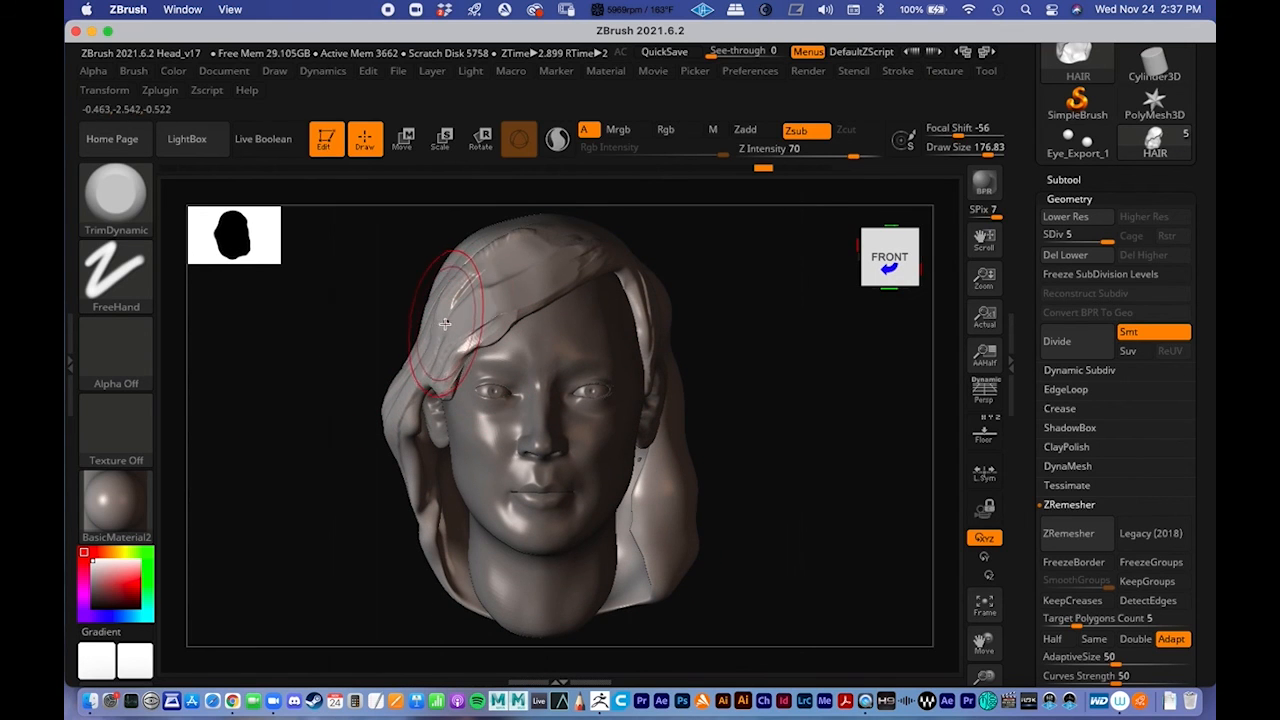
Step: Switch to the ClayBuildup brush and reduce the Draw Size to about 18 for detailing the front hairline
mouse_move(388, 361)
alt+right_down()
mouse_move(385, 384)
mouse_move(523, 386)
alt+right_up()
key(space)
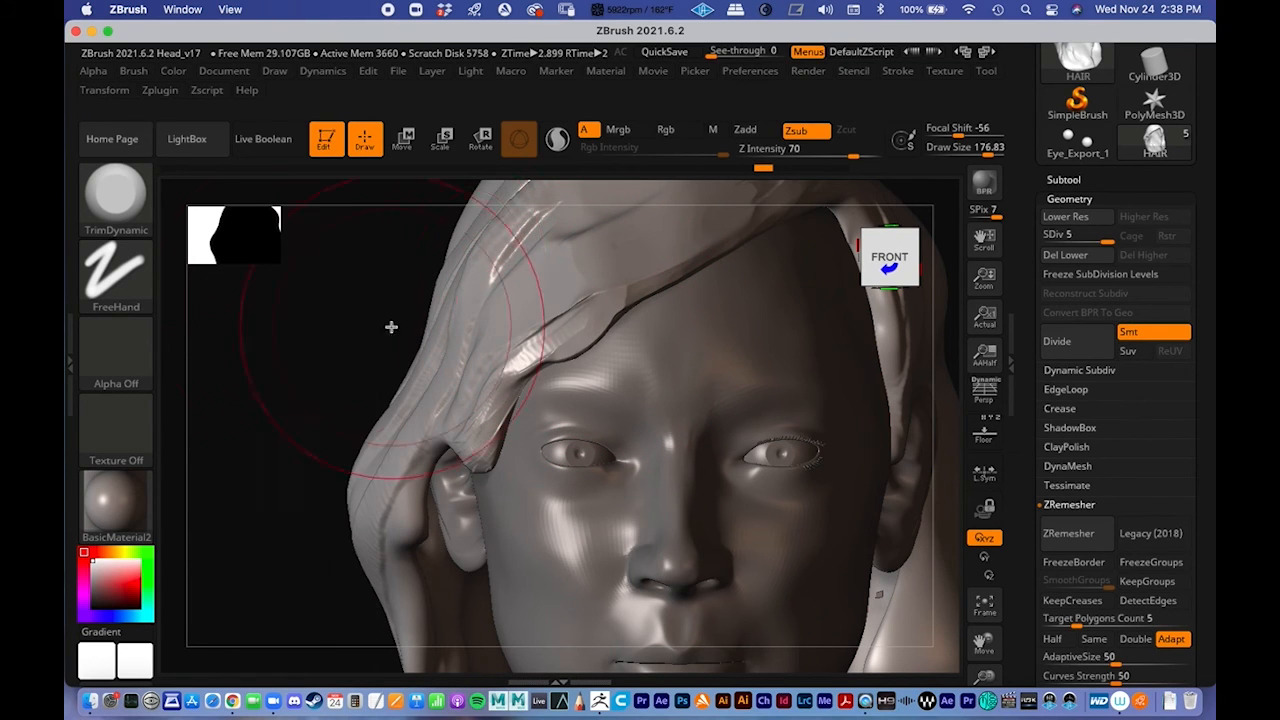
click(148, 215)
key(c)
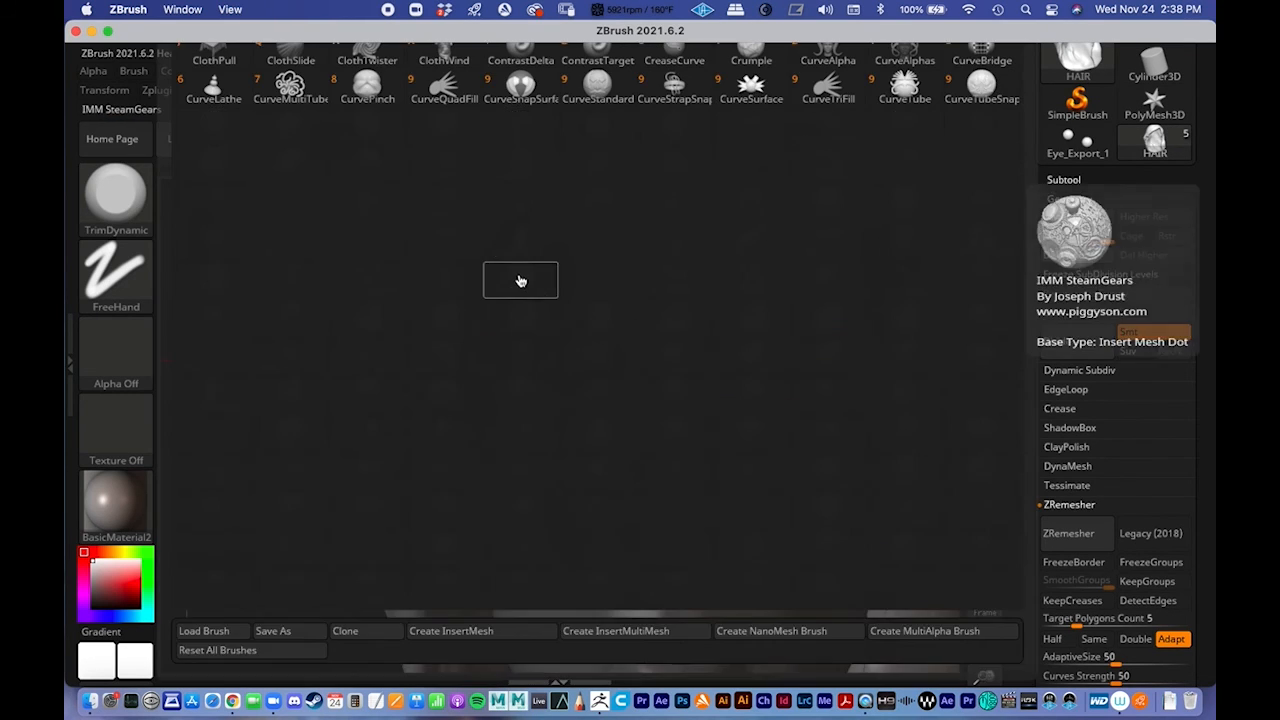
key(b)
key(space)
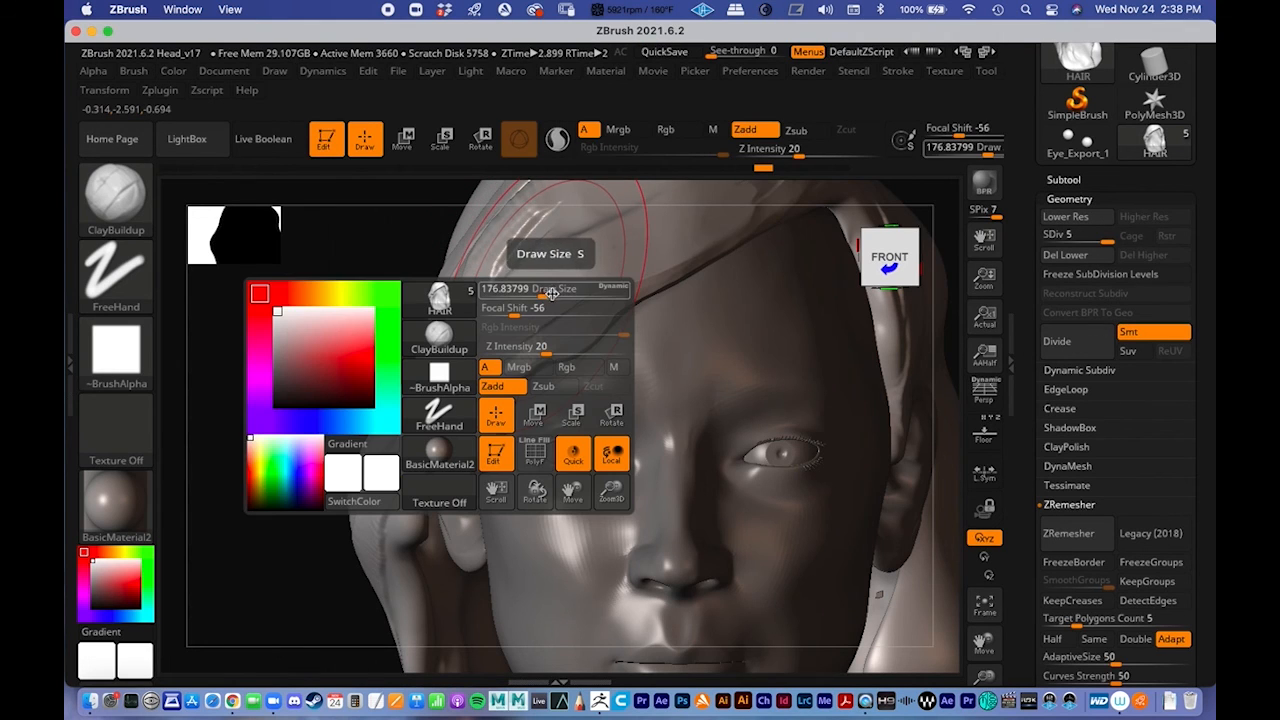
drag(530, 293, 519, 288)
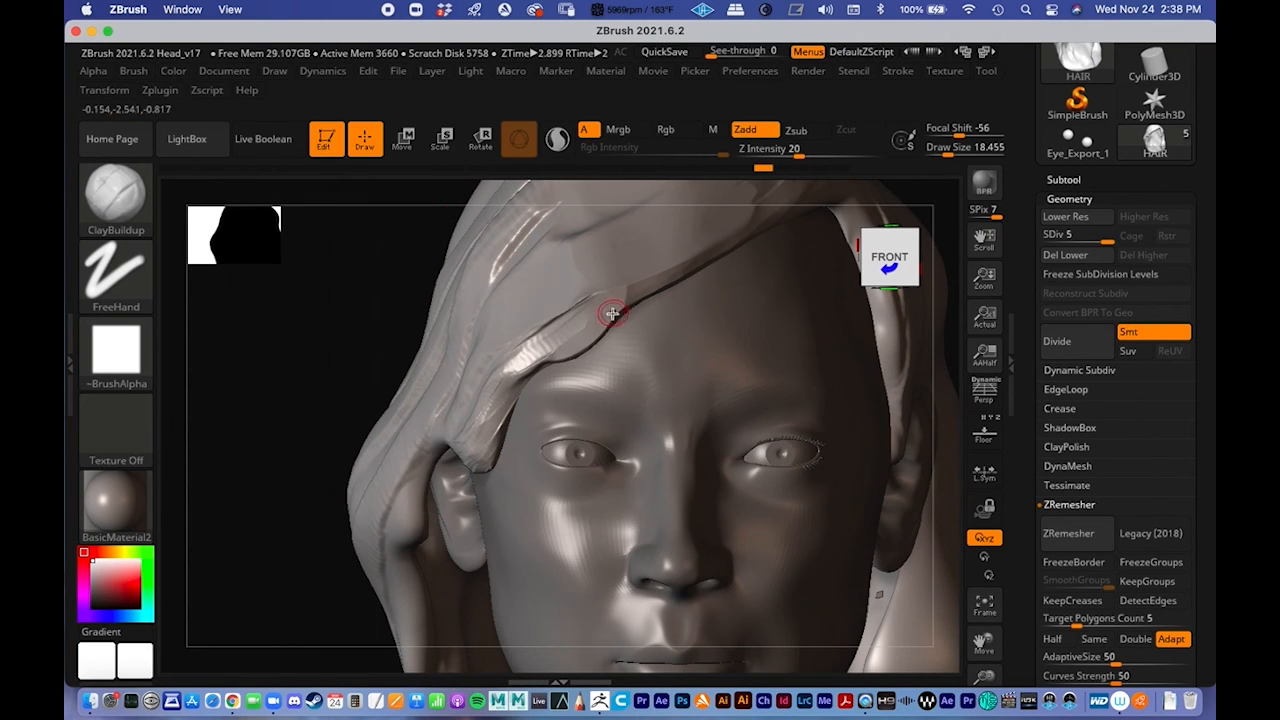
Step: Build up thin strands along the front hairline across the forehead, from above the right eye toward the parting
drag(549, 341, 587, 312)
click(630, 339)
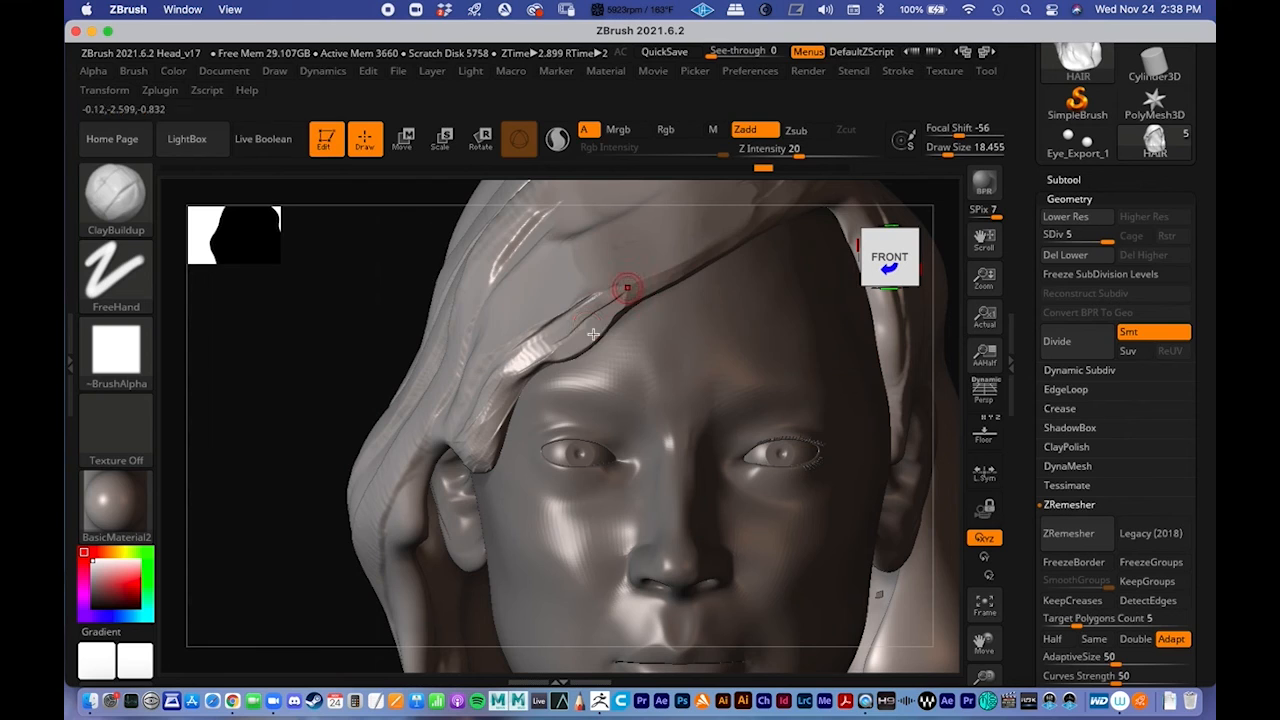
drag(698, 247, 730, 226)
drag(562, 317, 606, 311)
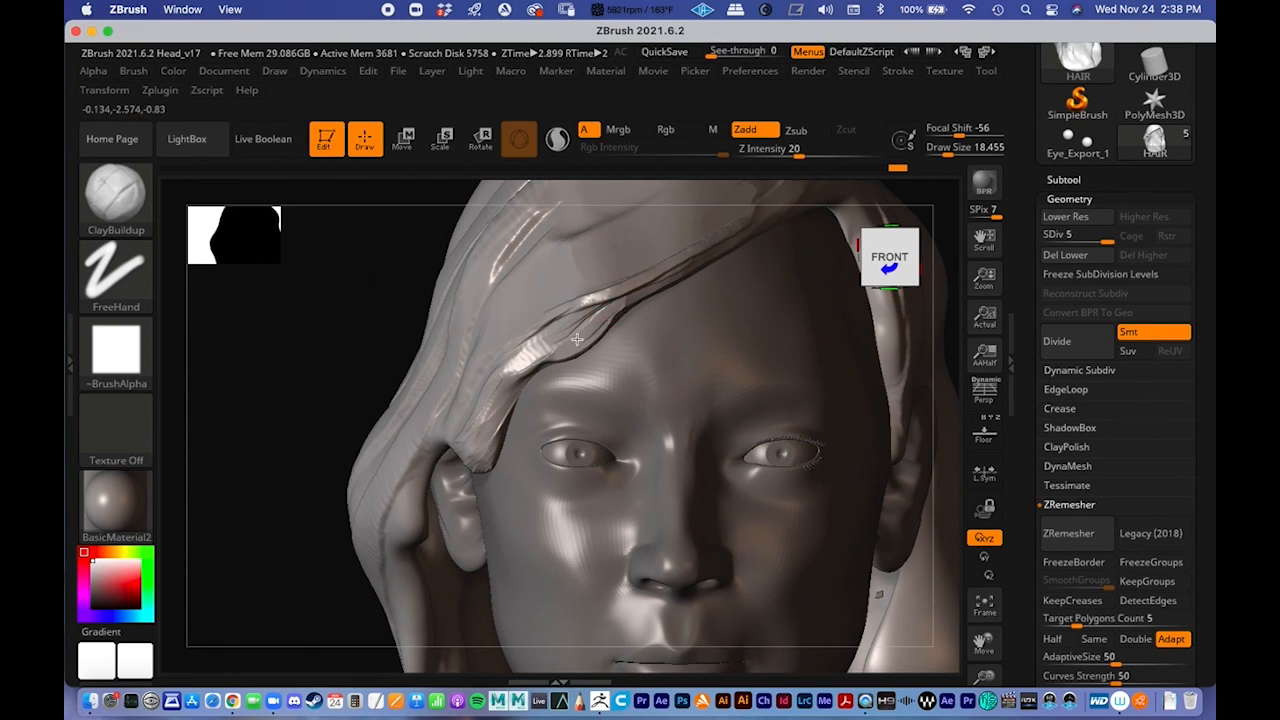
drag(561, 350, 620, 305)
mouse_move(512, 357)
mouse_down()
mouse_move(585, 292)
mouse_move(472, 440)
mouse_move(708, 264)
mouse_up()
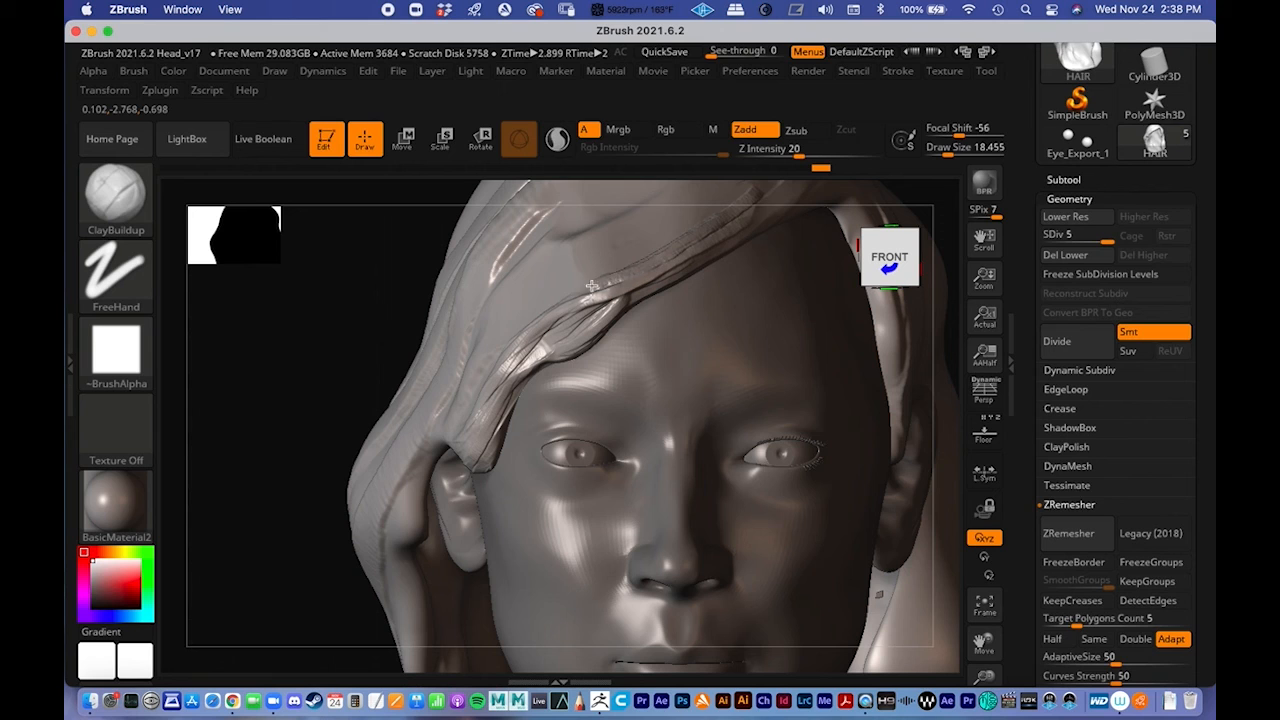
Step: Set the Draw Size to about 46 and build long strands from the parting across the swept front hair to the right side
alt+right_drag(674, 302, 610, 292)
right_drag(892, 320, 633, 298)
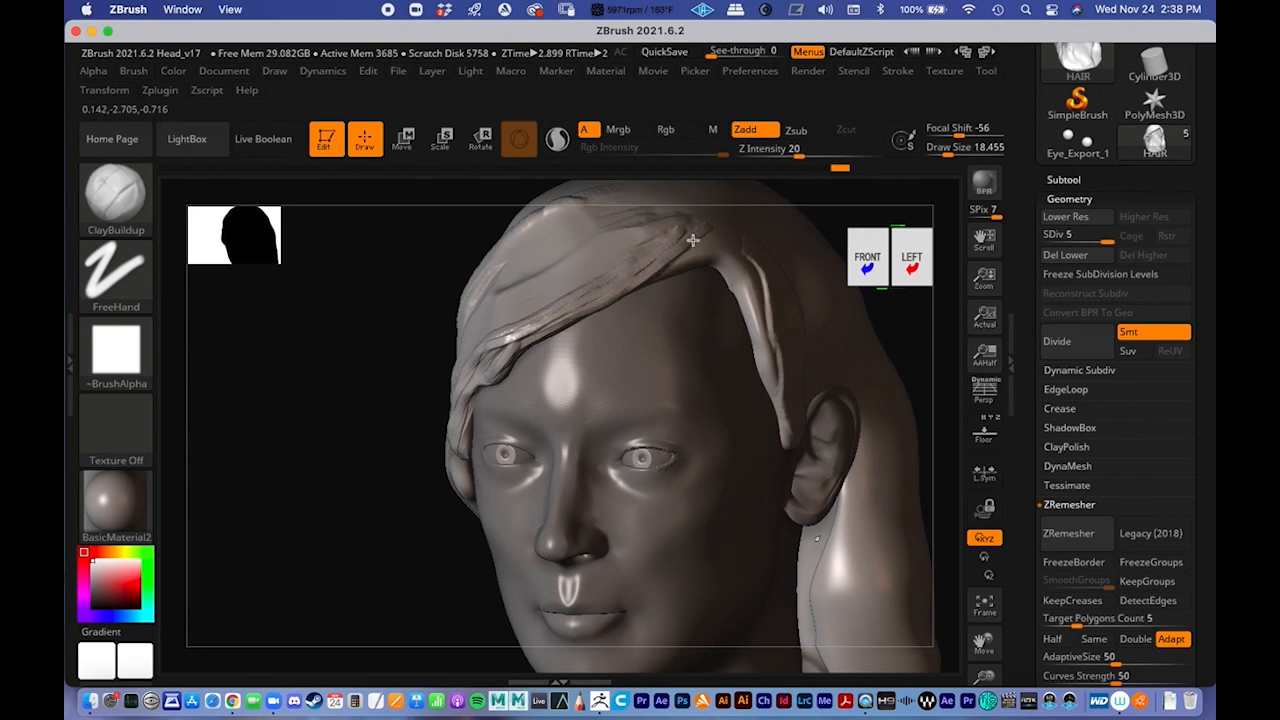
mouse_move(694, 265)
alt+right_down()
mouse_move(651, 363)
mouse_move(469, 343)
mouse_move(423, 406)
mouse_move(432, 396)
alt+right_up()
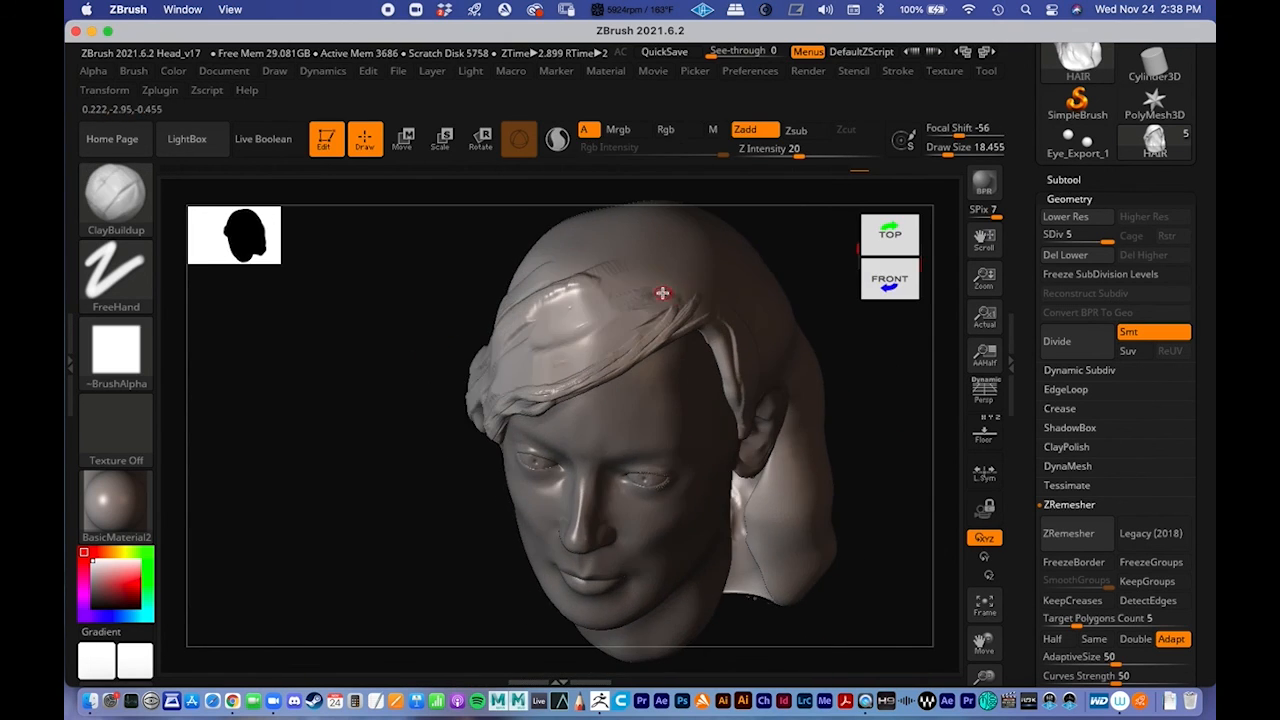
key(space)
mouse_move(680, 290)
mouse_down()
mouse_move(700, 292)
mouse_move(677, 274)
mouse_move(690, 255)
mouse_move(631, 271)
mouse_move(663, 301)
mouse_move(540, 368)
mouse_move(651, 263)
mouse_move(597, 296)
mouse_up()
mouse_move(380, 363)
mouse_down()
mouse_move(657, 322)
mouse_move(696, 261)
mouse_up()
drag(388, 412, 609, 318)
mouse_move(362, 431)
mouse_down()
mouse_move(357, 400)
mouse_move(543, 346)
mouse_move(466, 363)
mouse_move(627, 280)
mouse_up()
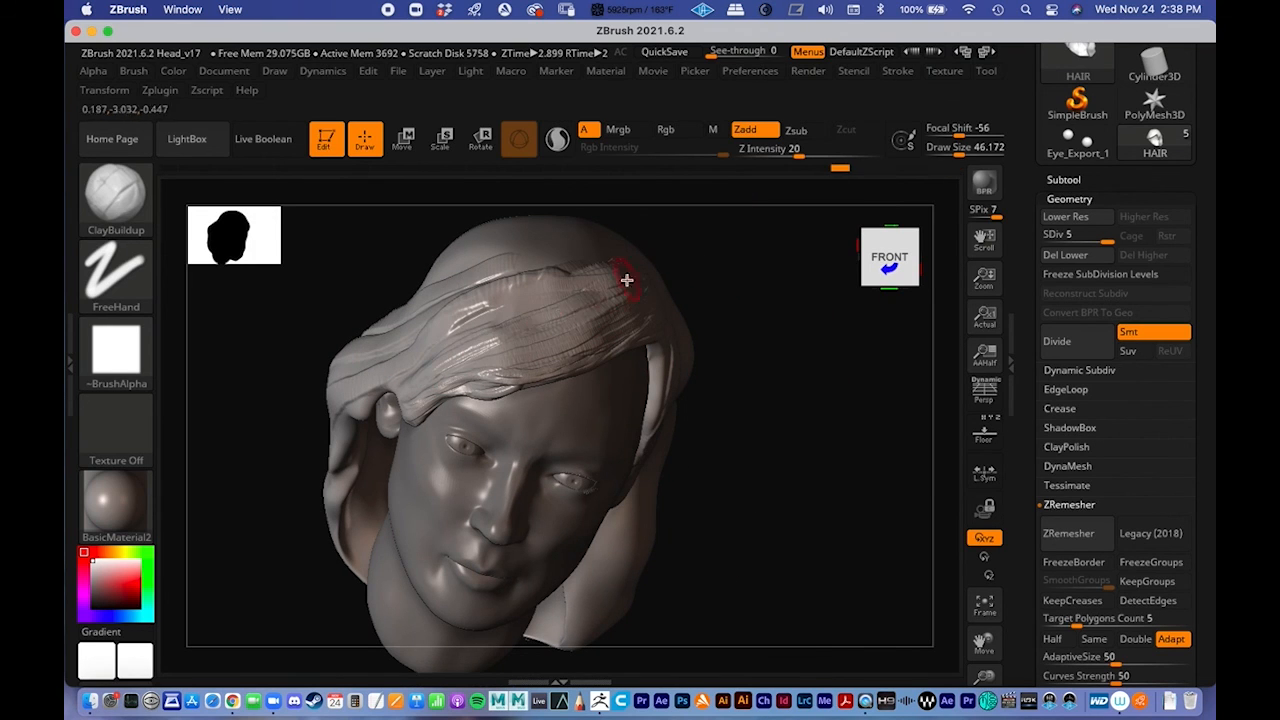
mouse_move(464, 322)
mouse_down()
mouse_move(423, 349)
mouse_move(563, 289)
mouse_move(570, 301)
mouse_move(611, 297)
mouse_up()
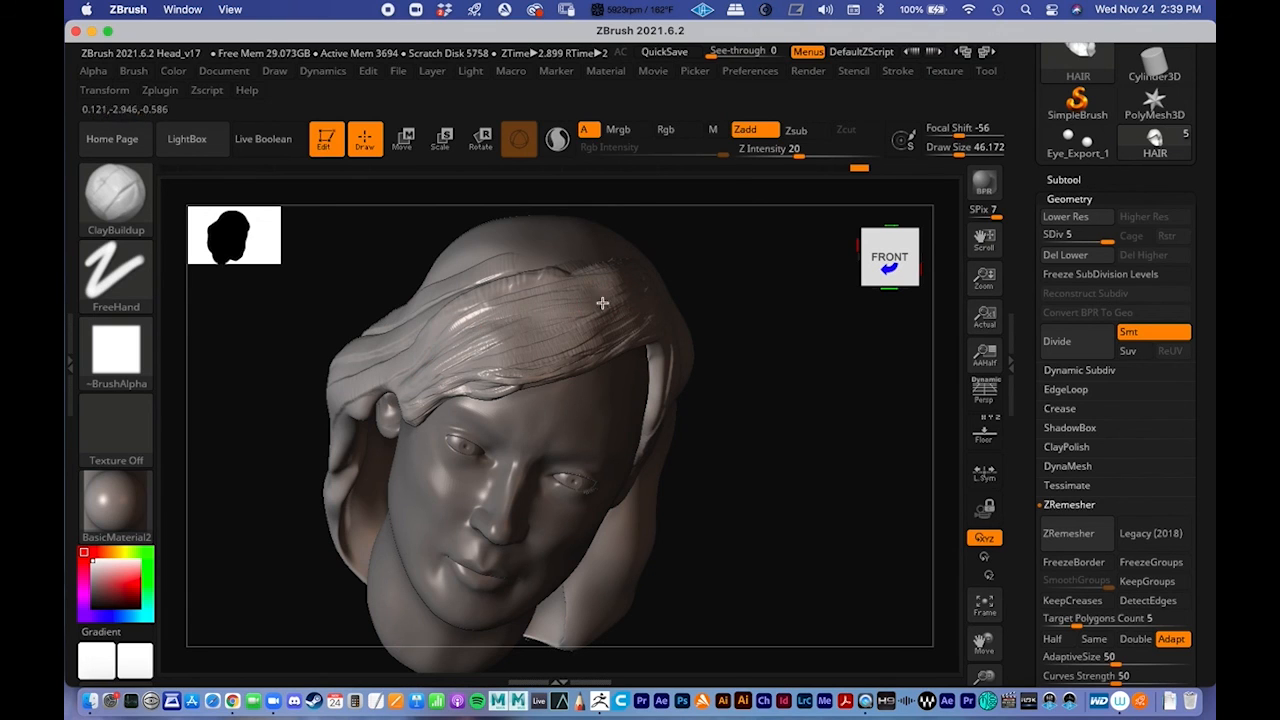
drag(472, 351, 637, 292)
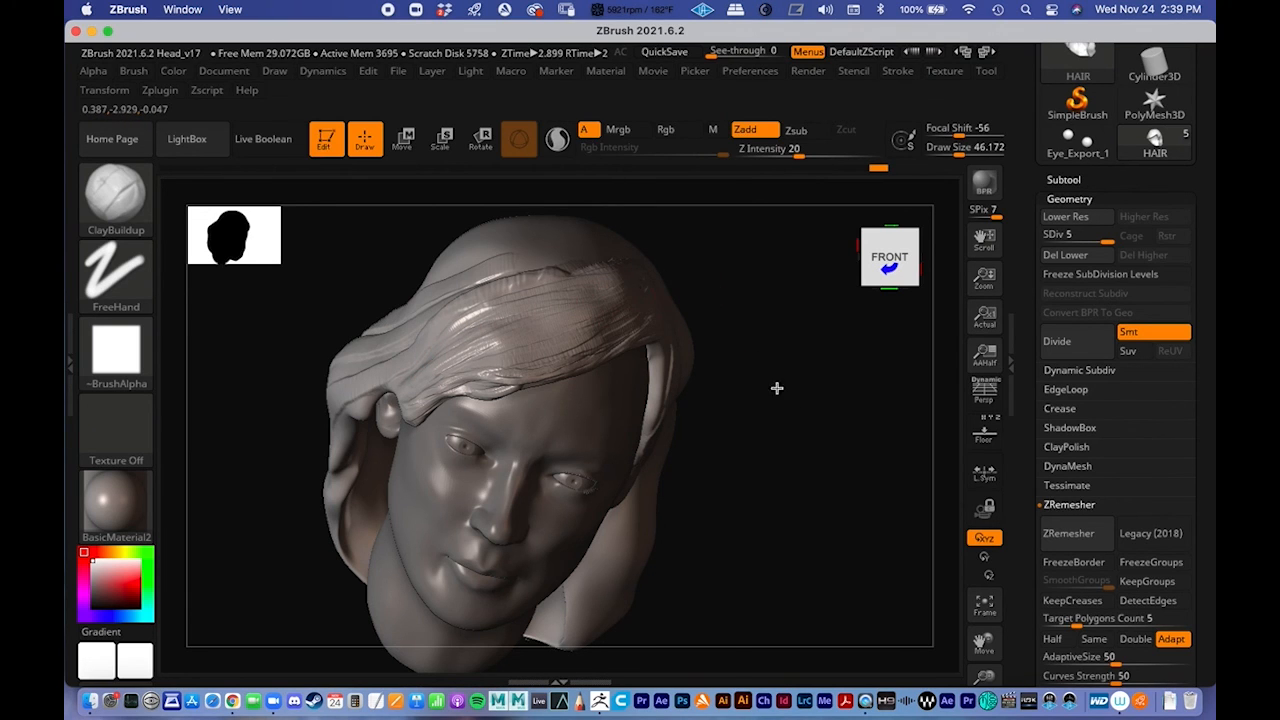
Step: Add more ClayBuildup strands to the swept hair over the right temple
mouse_move(777, 388)
mouse_down()
mouse_move(771, 340)
mouse_move(686, 349)
mouse_up()
drag(488, 375, 543, 333)
drag(443, 407, 447, 405)
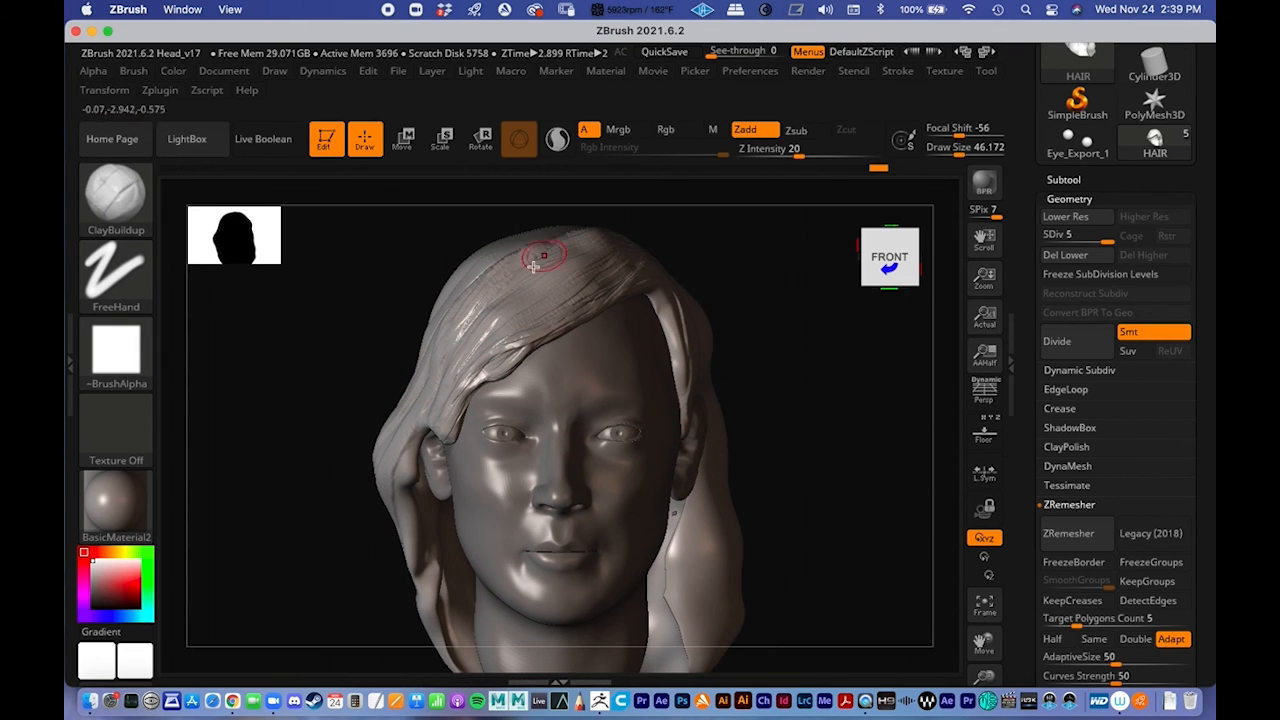
Step: Build up strands running down the narrow lock at the left temple with ClayBuildup
drag(842, 425, 777, 417)
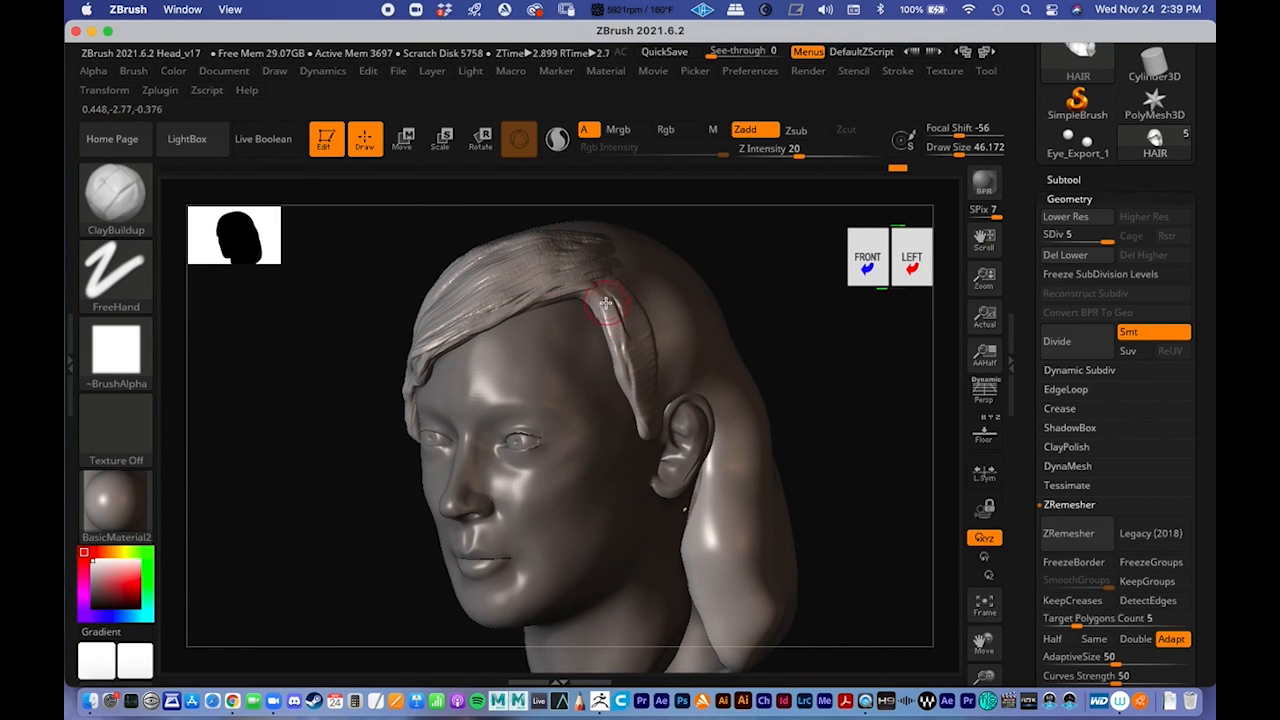
drag(639, 374, 640, 393)
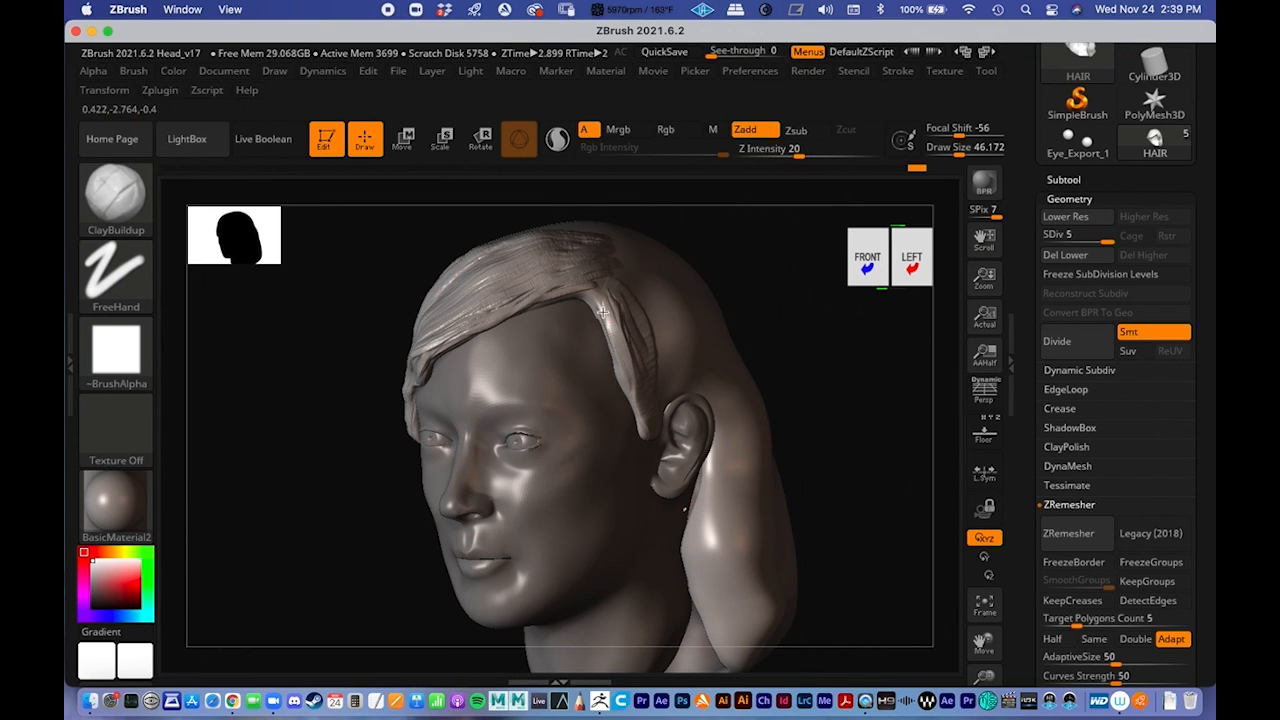
drag(620, 318, 632, 369)
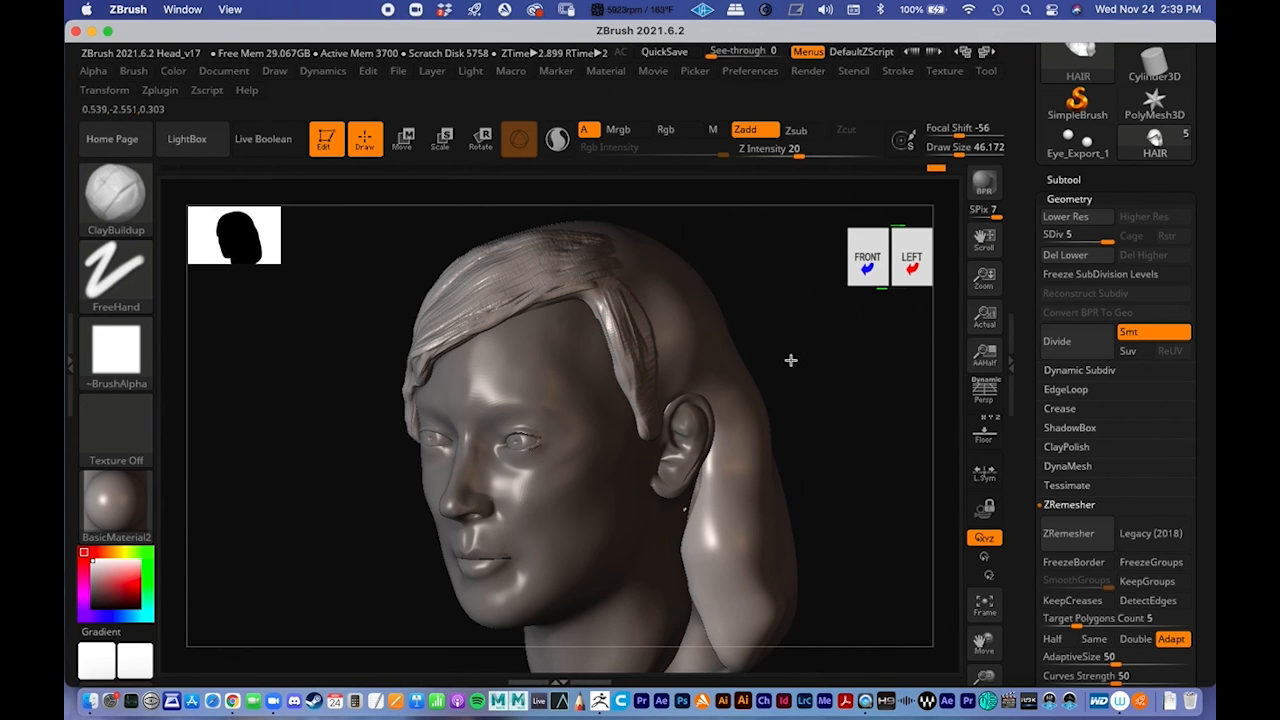
Step: Build up curved strands from the parting down to above and behind the left ear with ClayBuildup
drag(800, 359, 694, 333)
mouse_move(637, 280)
mouse_down()
mouse_move(657, 377)
mouse_move(696, 365)
mouse_up()
mouse_move(664, 325)
mouse_down()
mouse_move(664, 397)
mouse_move(625, 338)
mouse_up()
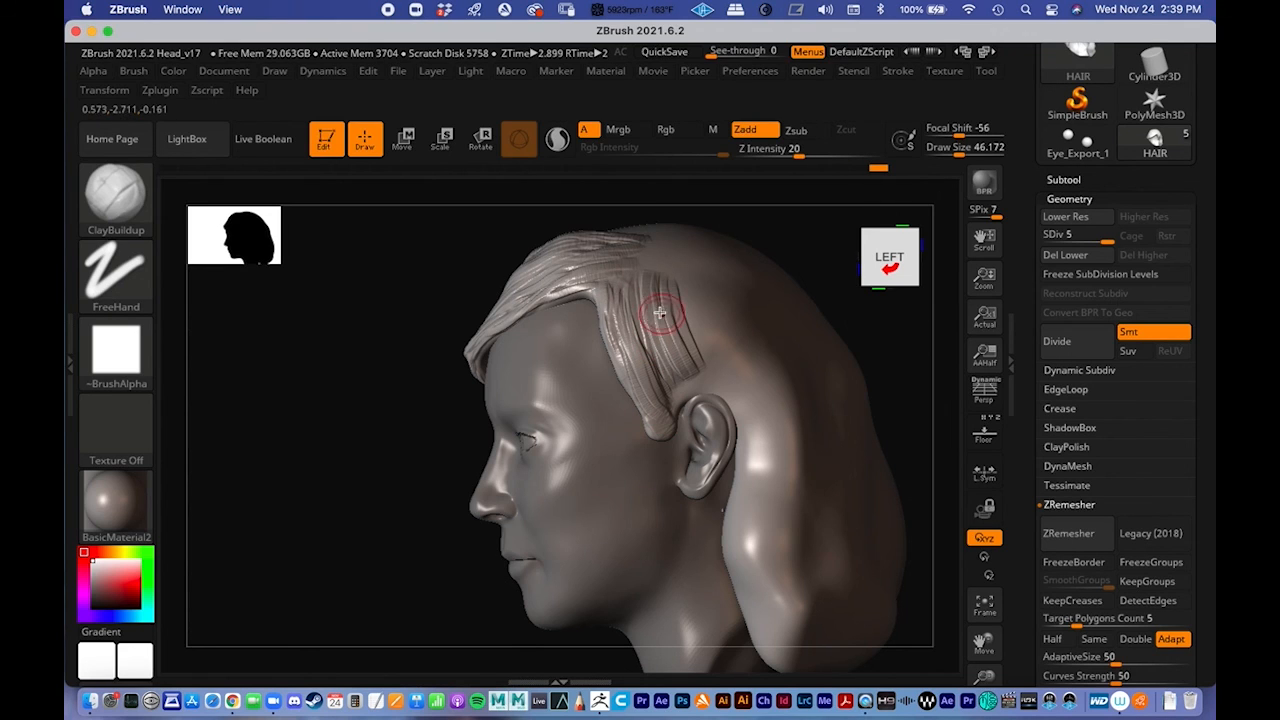
drag(676, 270, 711, 351)
drag(660, 290, 728, 385)
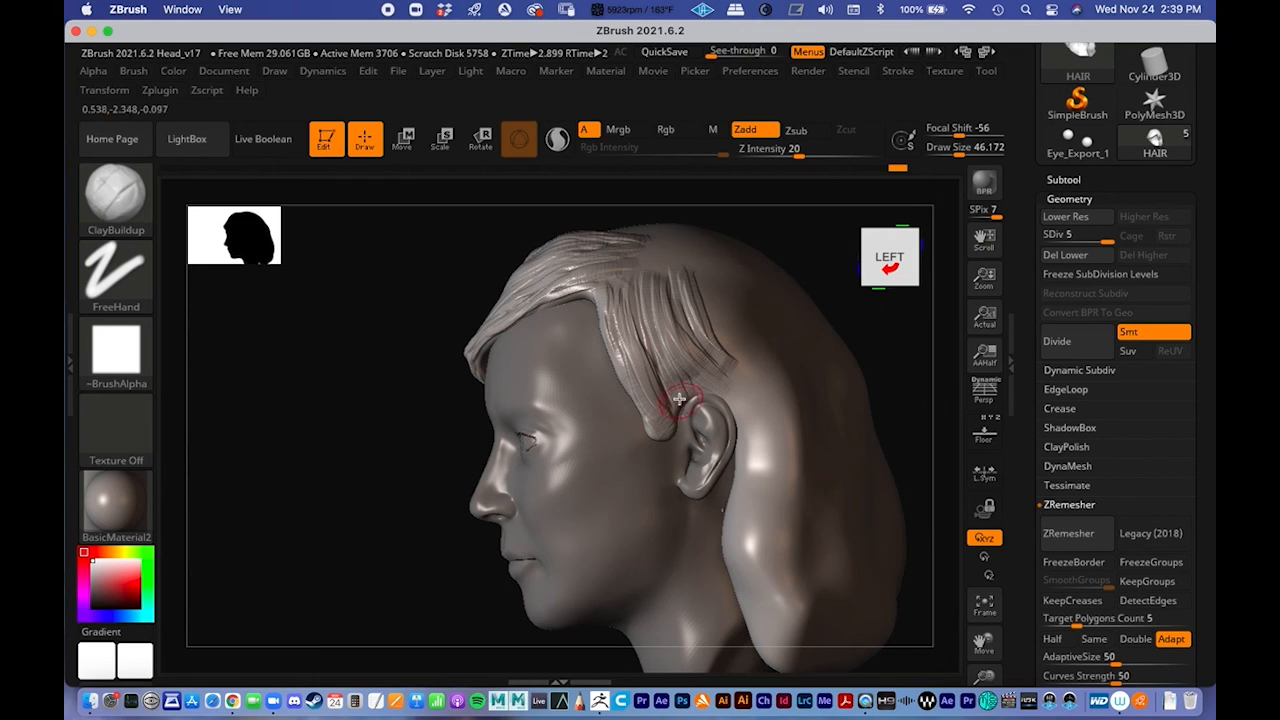
drag(694, 339, 740, 386)
mouse_move(684, 279)
mouse_down()
mouse_move(752, 390)
mouse_move(769, 388)
mouse_up()
drag(720, 314, 775, 374)
Step: Build up strands in the hair falling behind the right ear with ClayBuildup
right_drag(737, 289, 685, 300)
mouse_move(560, 340)
ctrl+right_down()
mouse_move(477, 360)
mouse_move(500, 373)
mouse_move(546, 357)
mouse_move(631, 280)
ctrl+right_up()
ctrl+right_drag(545, 308, 500, 370)
right_drag(375, 354, 455, 362)
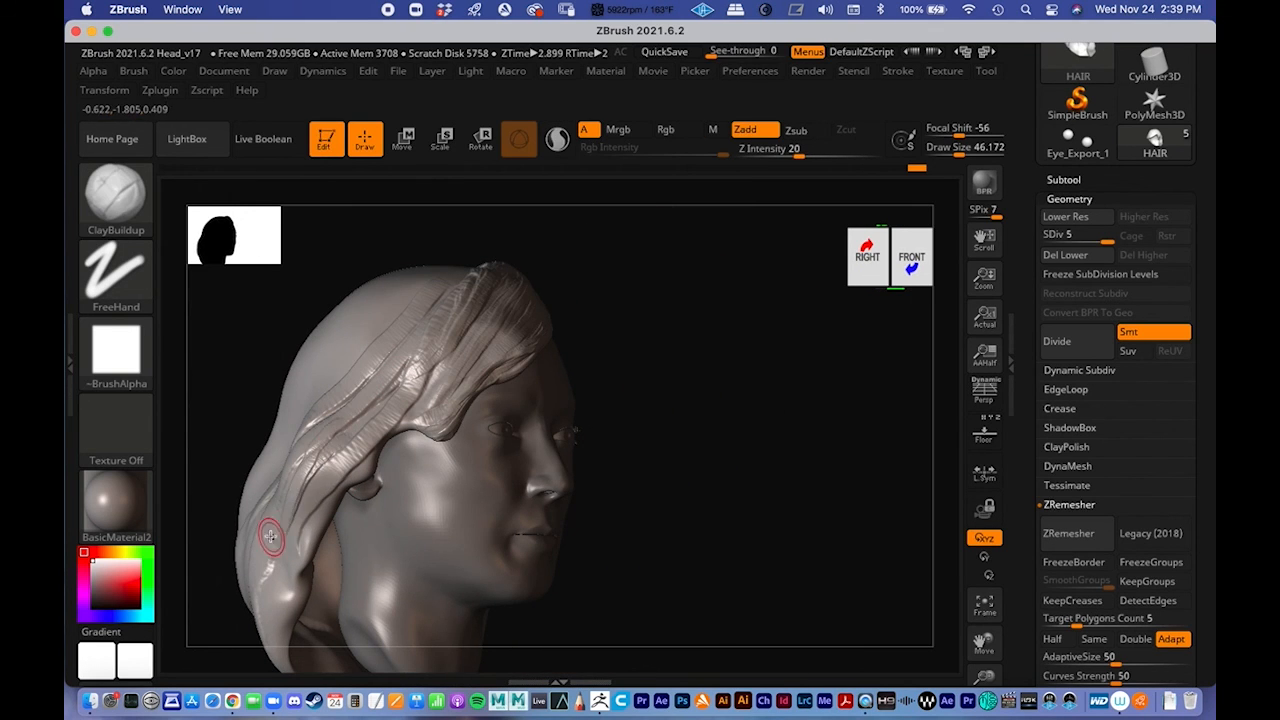
mouse_move(284, 516)
mouse_down()
mouse_move(383, 401)
mouse_move(306, 494)
mouse_move(322, 513)
mouse_up()
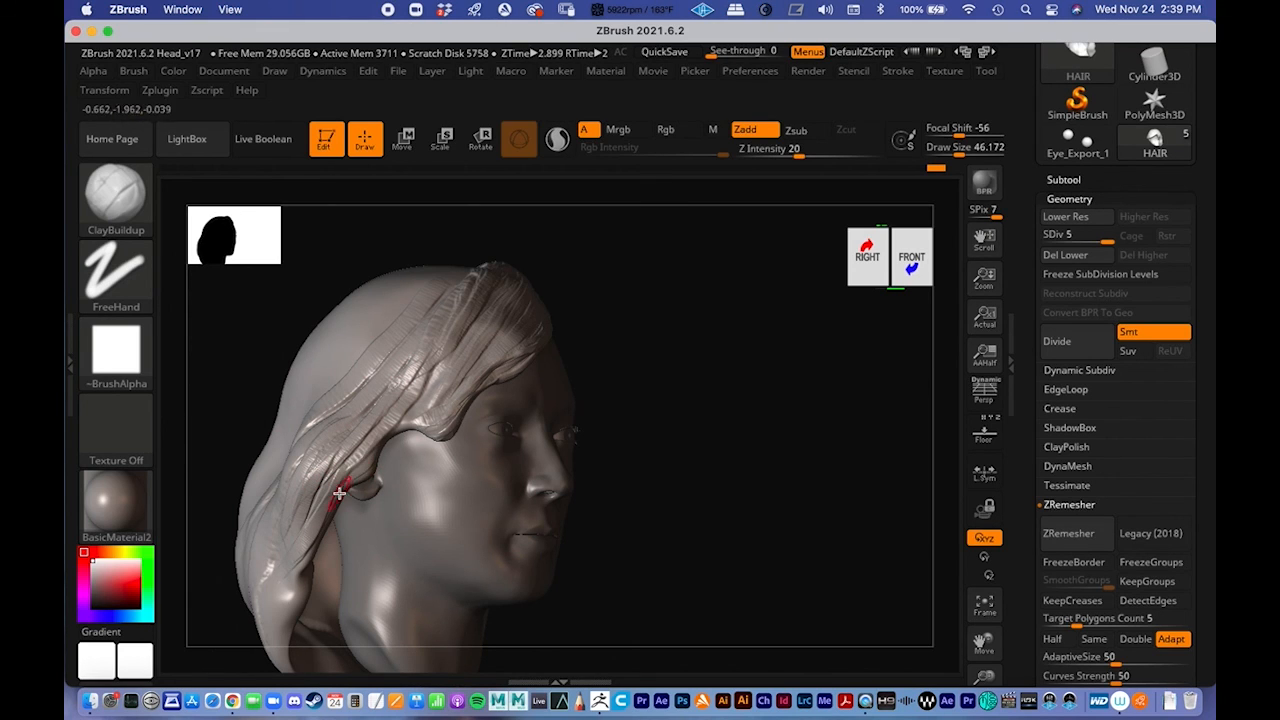
Step: Move in close on the left side of the face and reduce the Draw Size to about 39
drag(614, 382, 373, 345)
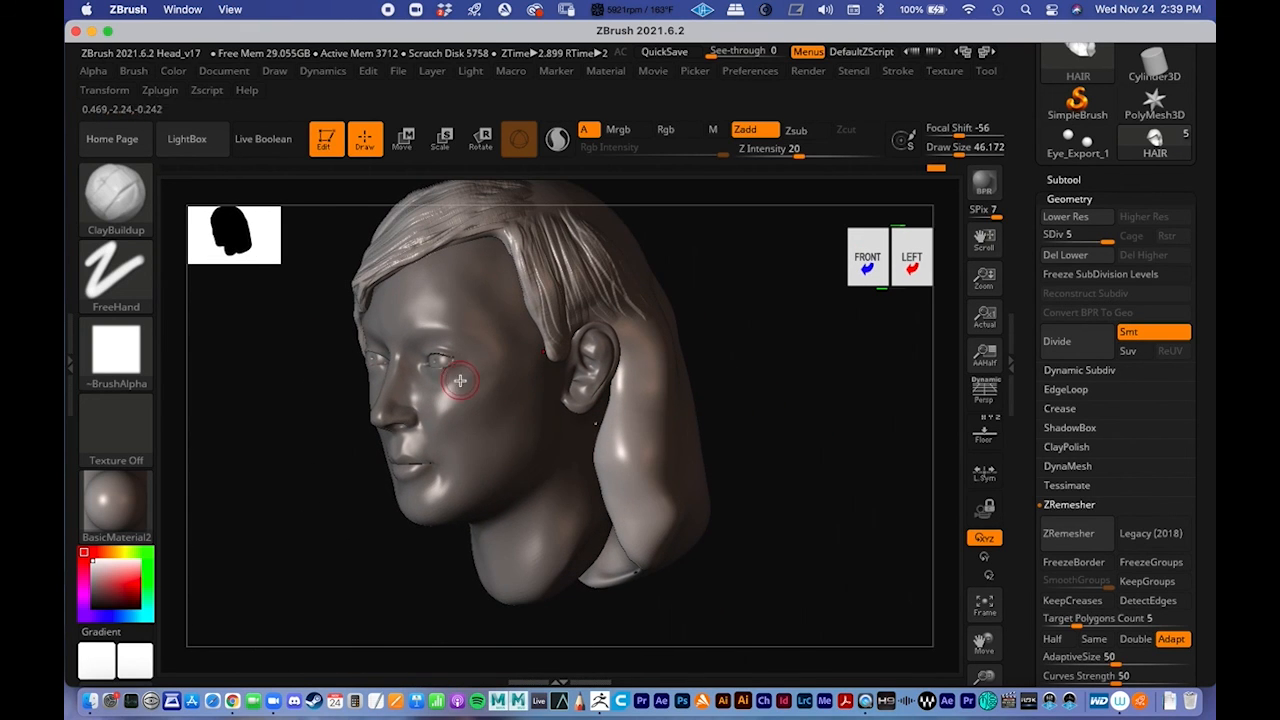
alt+right_drag(397, 307, 407, 283)
ctrl+right_drag(443, 337, 735, 352)
mouse_move(461, 417)
alt+right_down()
mouse_move(480, 234)
mouse_move(500, 290)
mouse_move(466, 396)
alt+right_up()
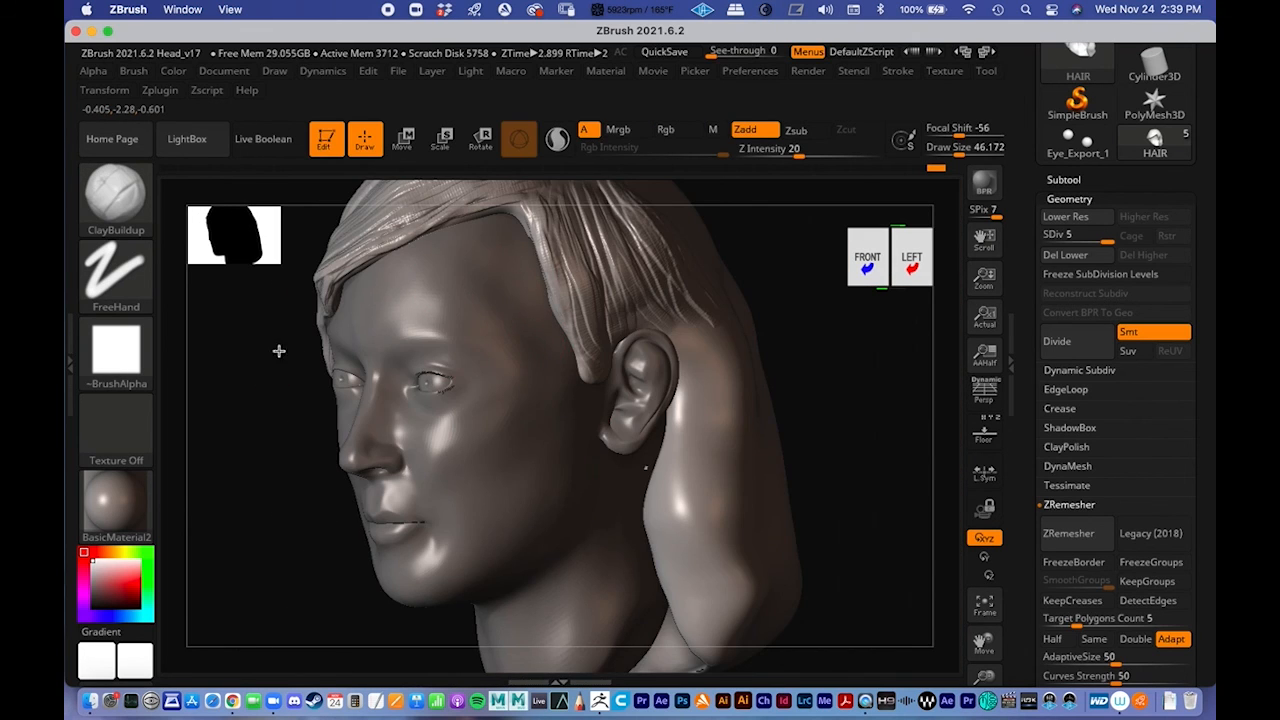
right_drag(279, 350, 263, 369)
ctrl+right_drag(349, 340, 364, 318)
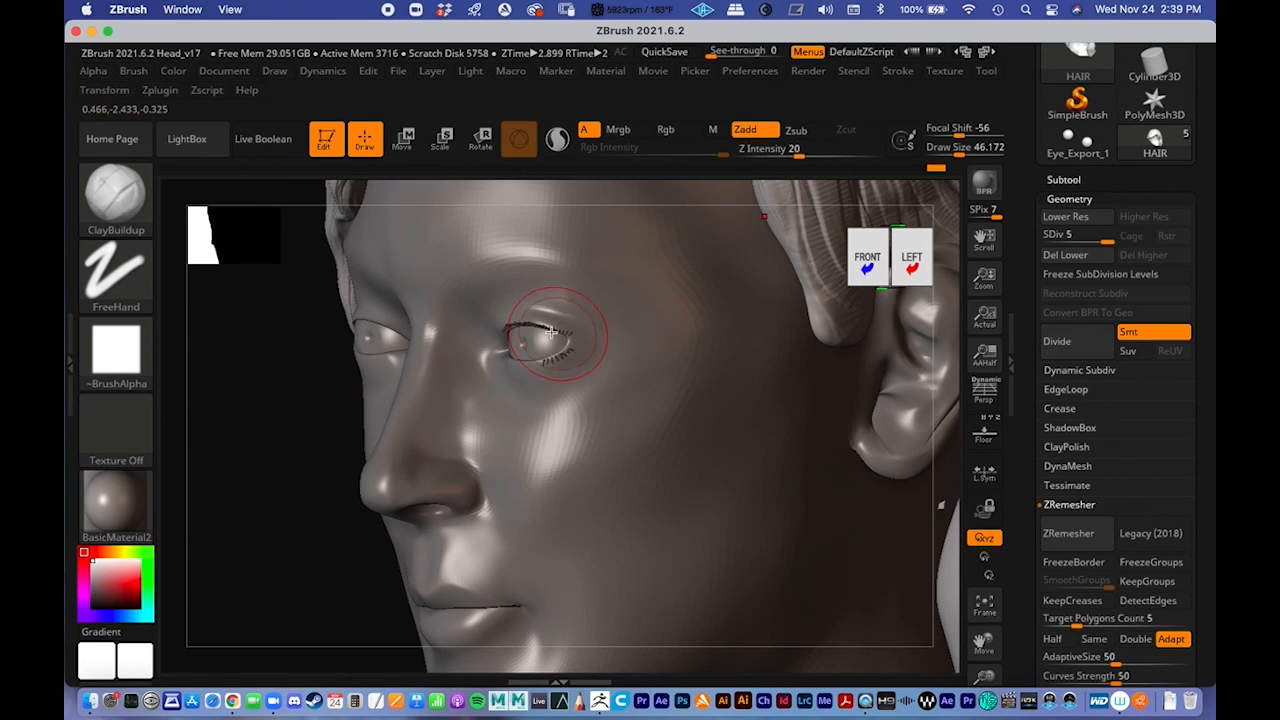
key(space)
drag(574, 346, 567, 346)
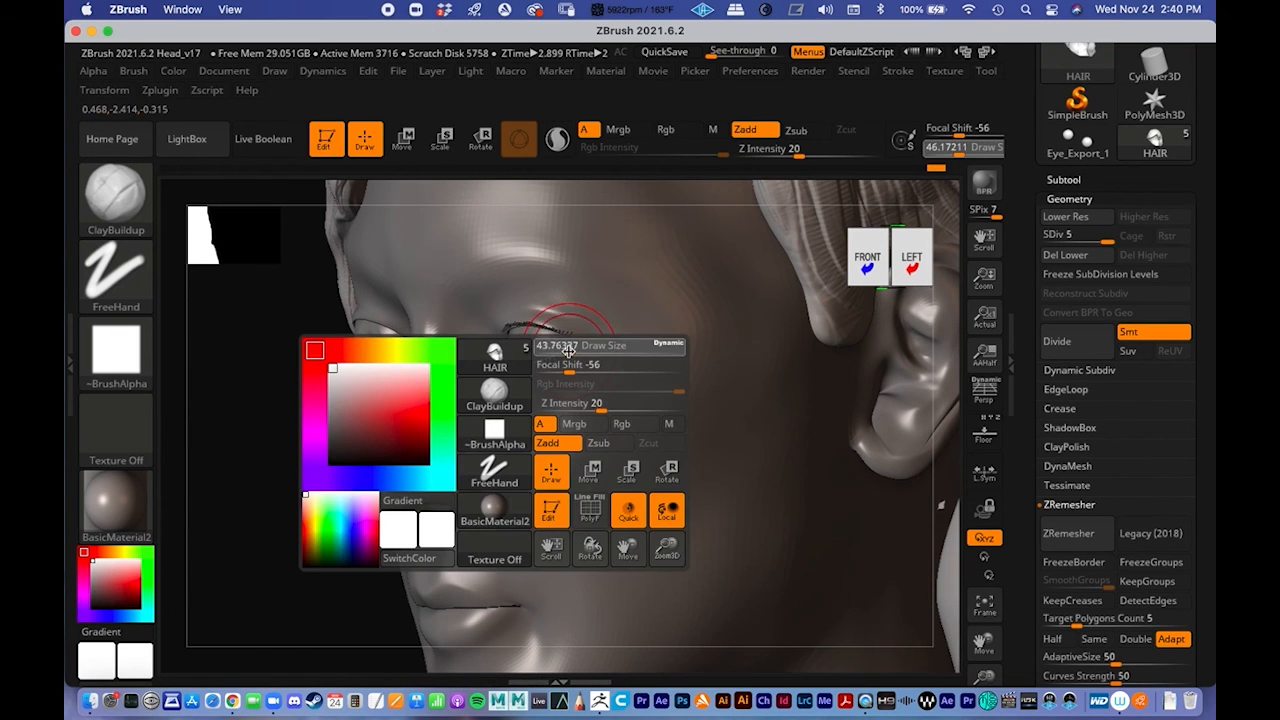
Step: Render the head from the front with the Cinematic Render tool of Digitalclay.xyz Essentials
right_drag(550, 353, 461, 411)
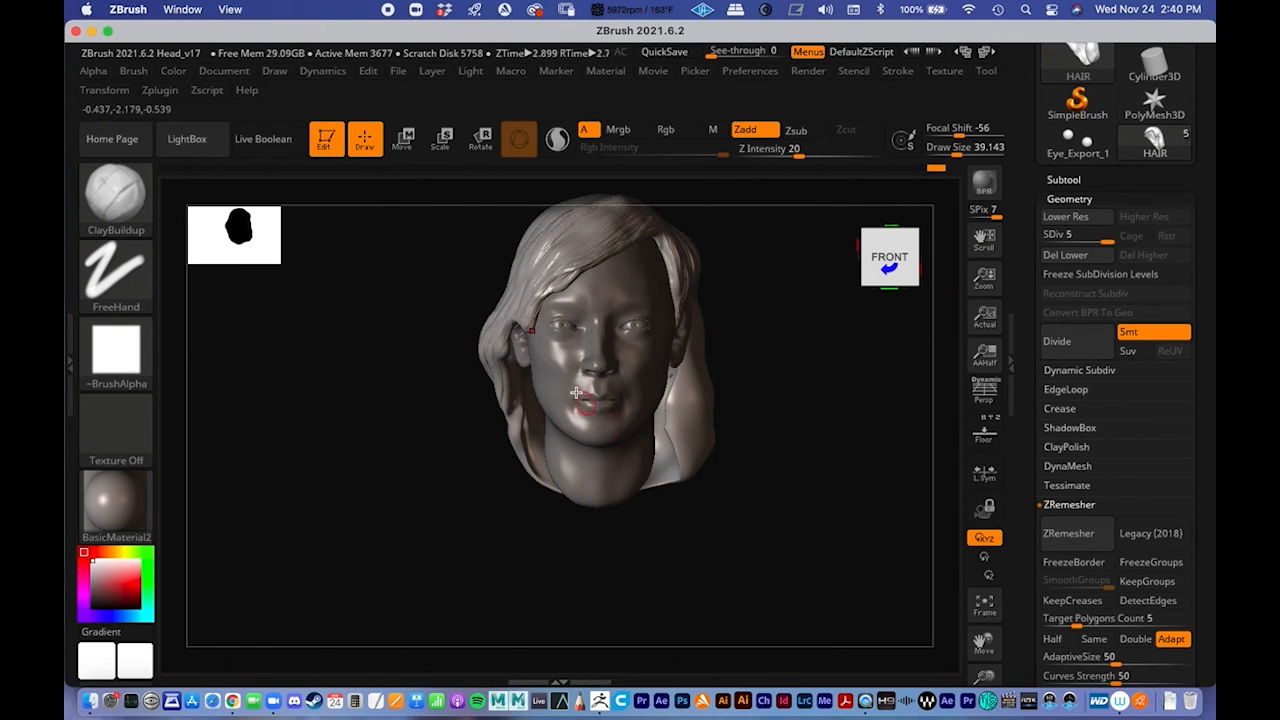
mouse_move(760, 421)
mouse_down()
mouse_move(794, 444)
mouse_move(768, 441)
mouse_up()
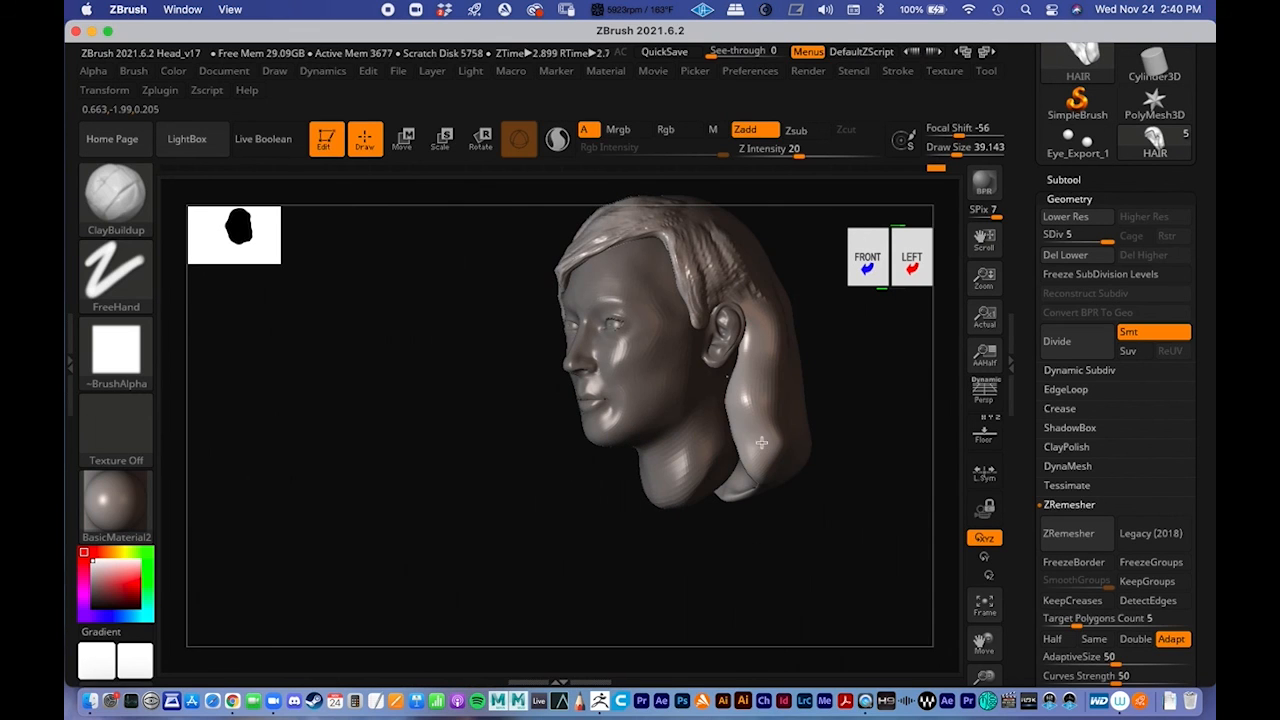
mouse_move(791, 526)
mouse_down()
mouse_move(760, 543)
mouse_move(823, 514)
mouse_move(766, 457)
mouse_move(780, 514)
mouse_move(757, 520)
mouse_up()
mouse_move(700, 407)
alt+right_down()
mouse_move(666, 363)
mouse_move(751, 394)
mouse_move(802, 392)
alt+right_up()
mouse_move(802, 392)
alt+right_down()
mouse_move(834, 380)
mouse_move(714, 374)
mouse_move(757, 370)
alt+right_up()
drag(809, 386, 794, 434)
drag(717, 366, 697, 360)
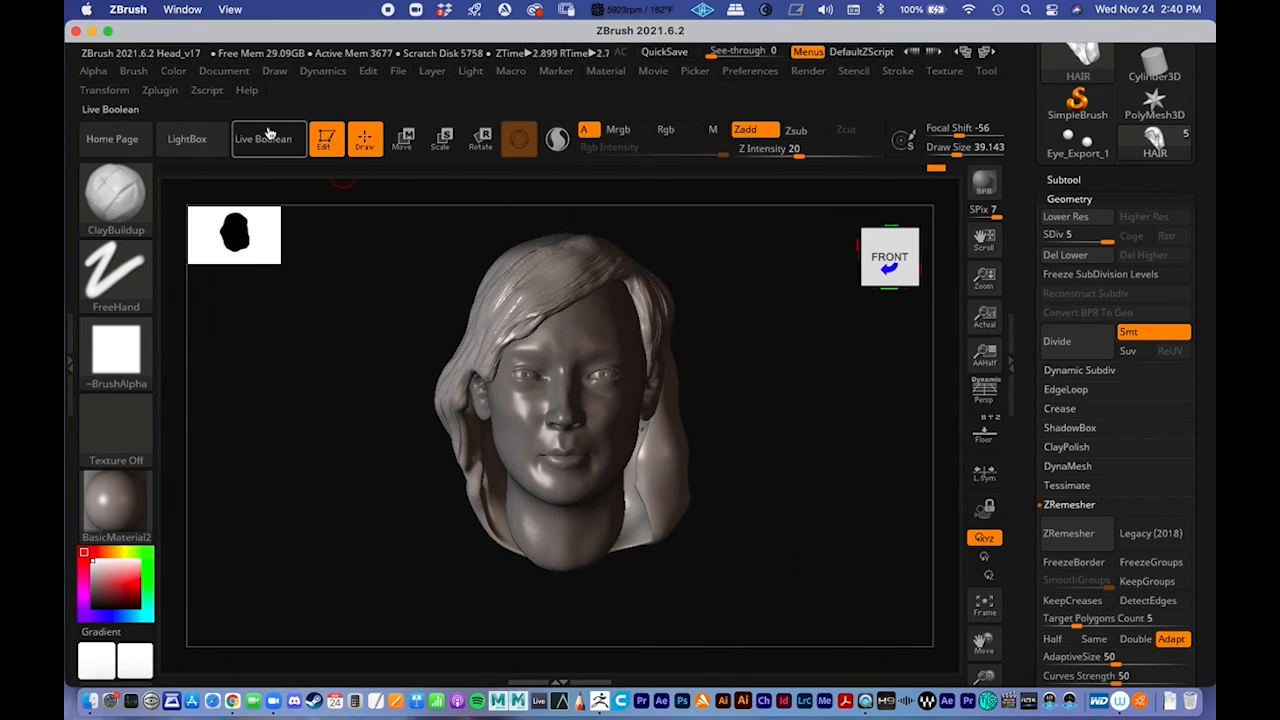
click(160, 90)
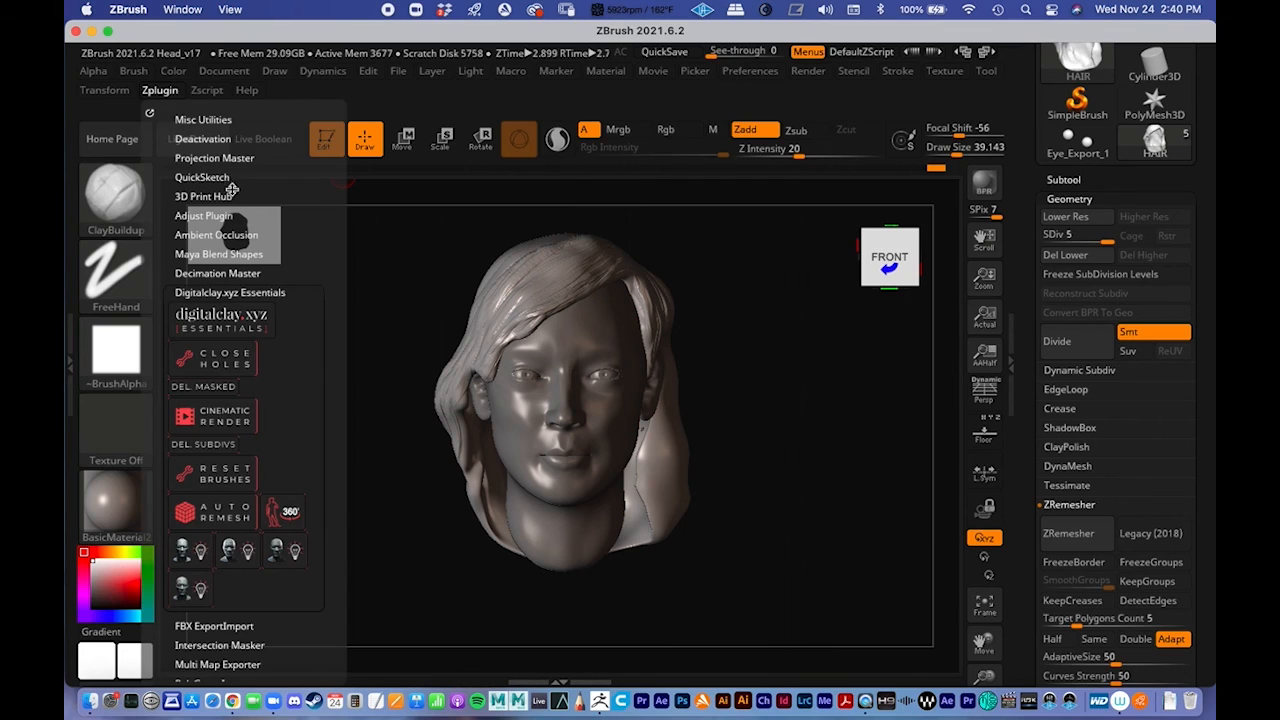
click(226, 410)
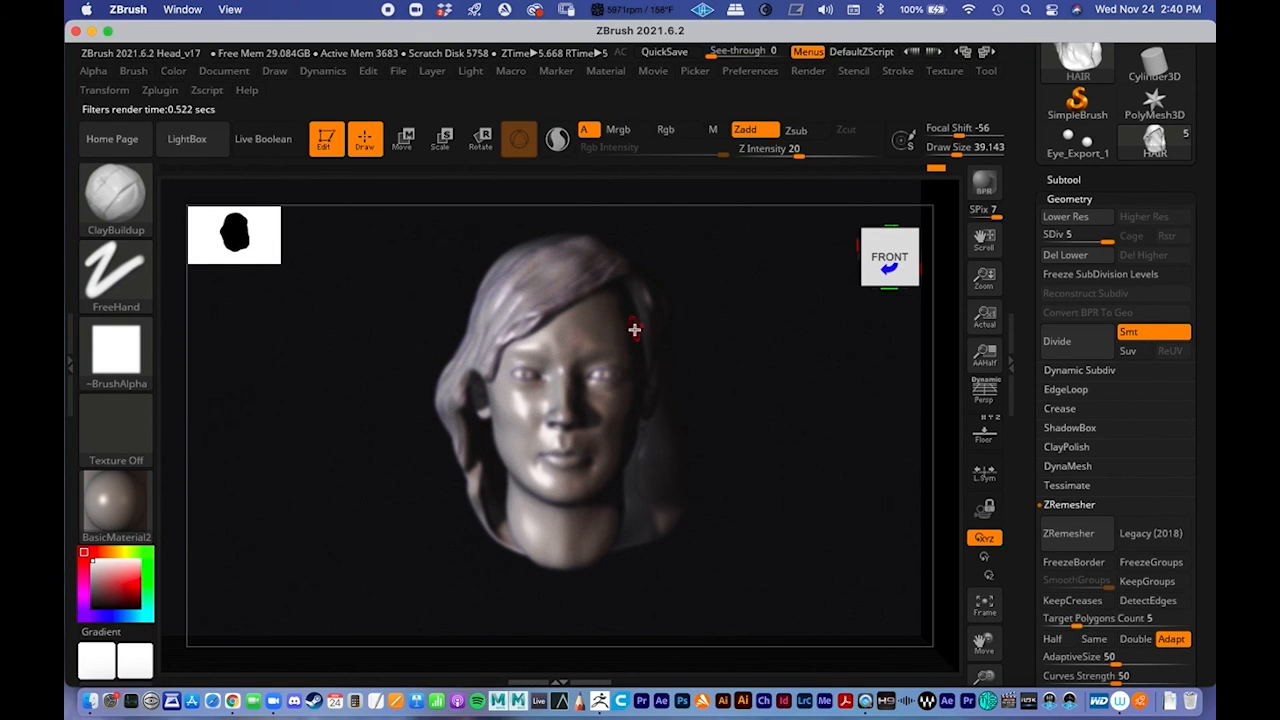
click(717, 406)
drag(740, 393, 734, 445)
mouse_move(445, 433)
right_down()
mouse_move(603, 430)
mouse_move(577, 420)
right_up()
mouse_move(577, 420)
alt+right_down()
mouse_move(706, 406)
mouse_move(586, 377)
mouse_move(714, 380)
mouse_move(608, 362)
alt+right_up()
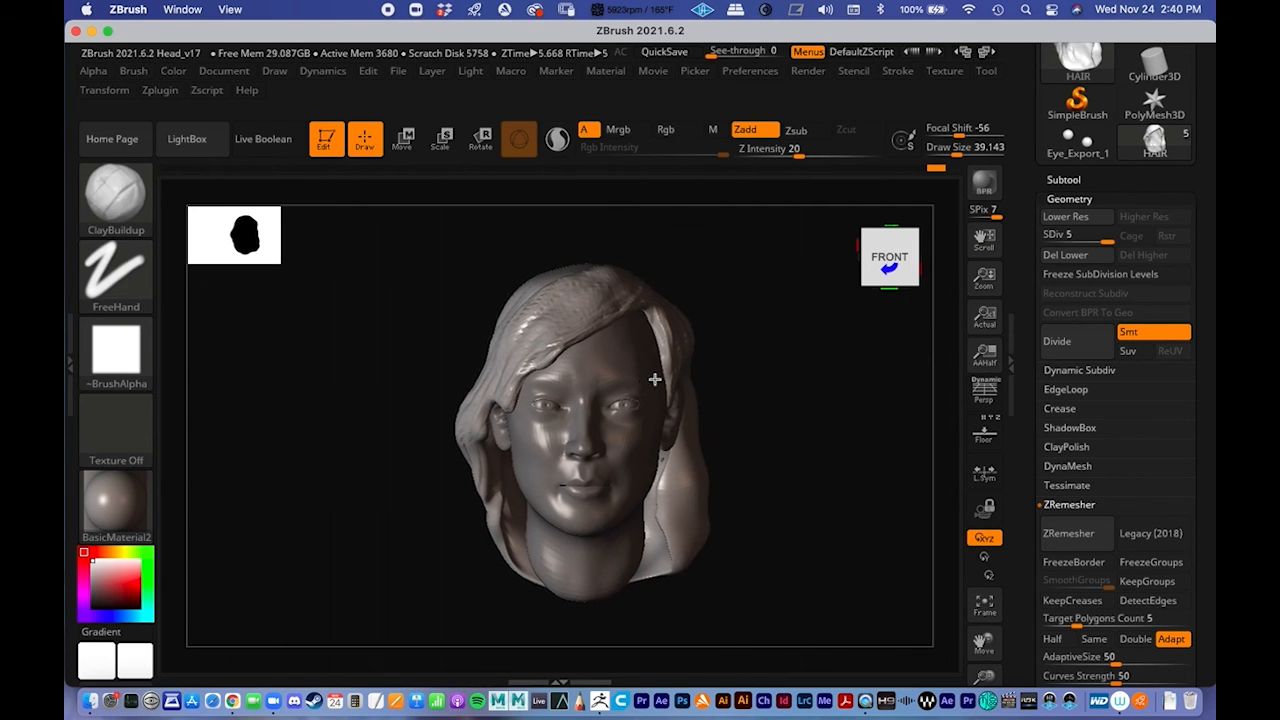